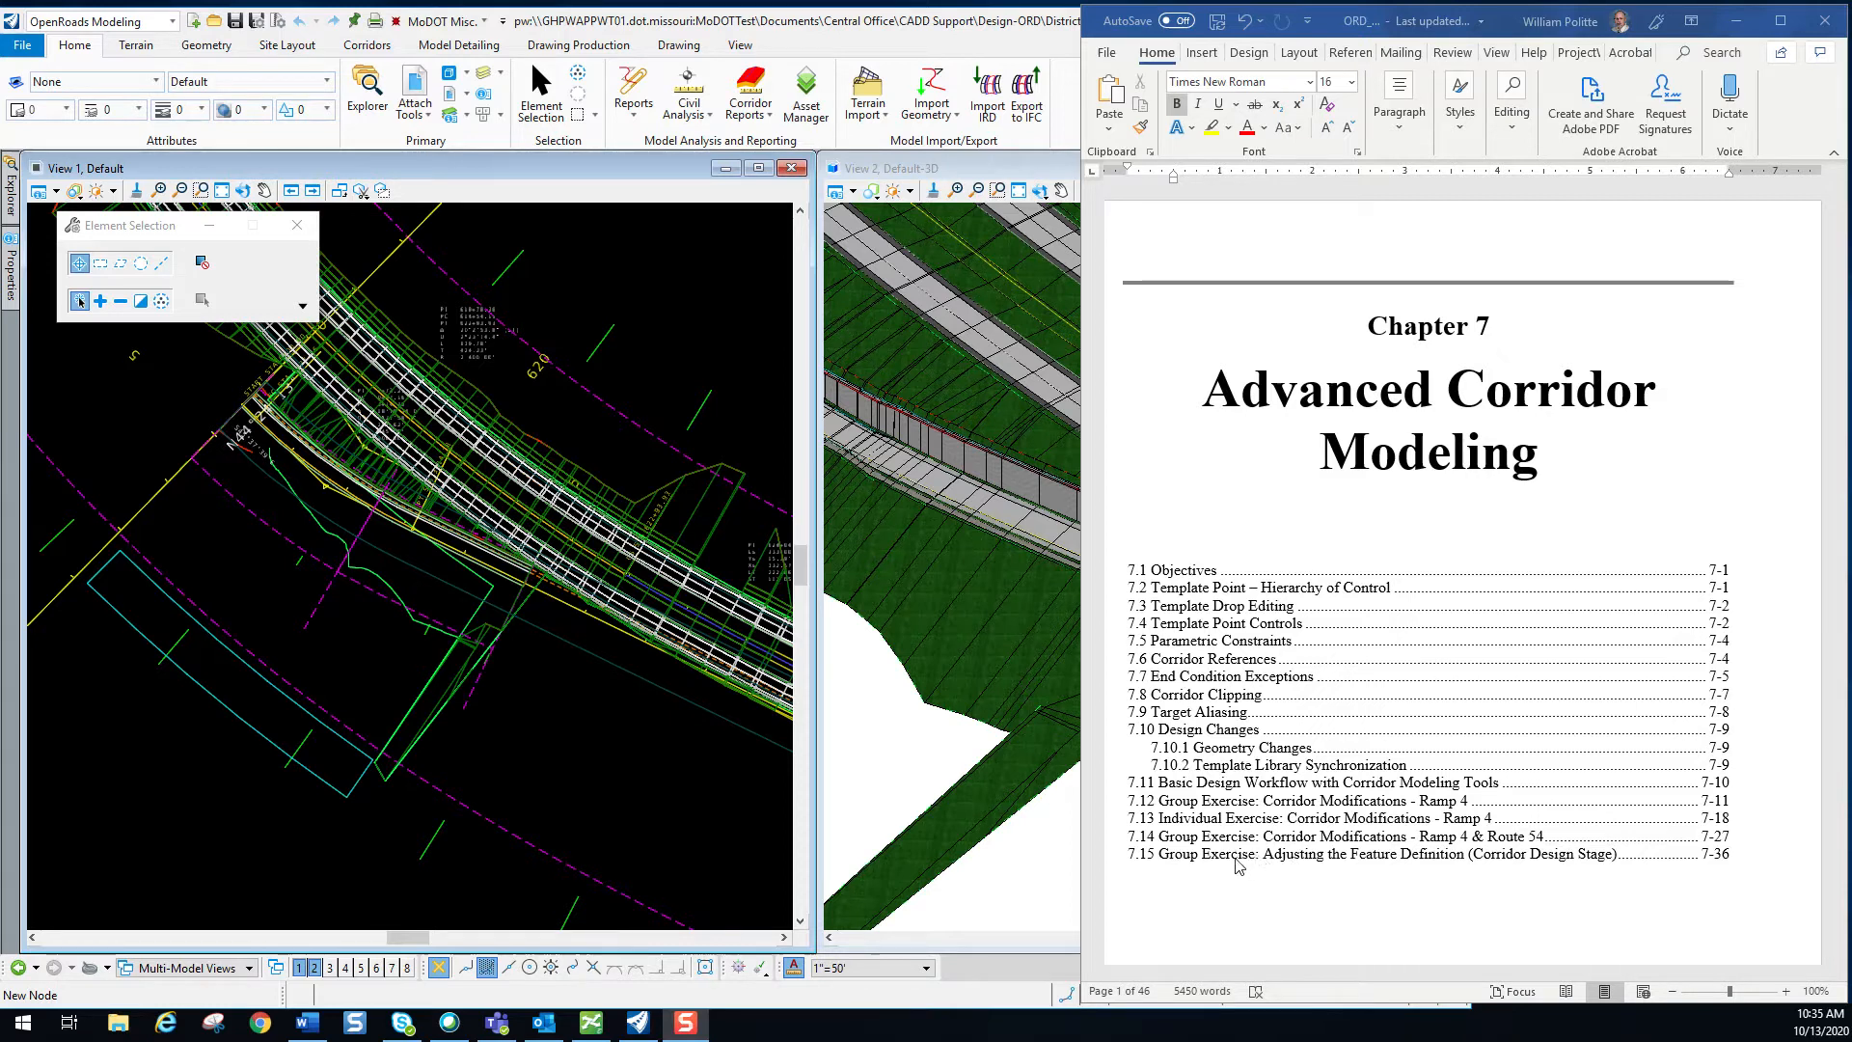
Go to exercise 7.15 on adjusting the feature definition in the training manual and examine its instructions alongside the corridor plan view.
{"action": "left_click", "coordinate": [1320, 862], "text": "ctrl"}
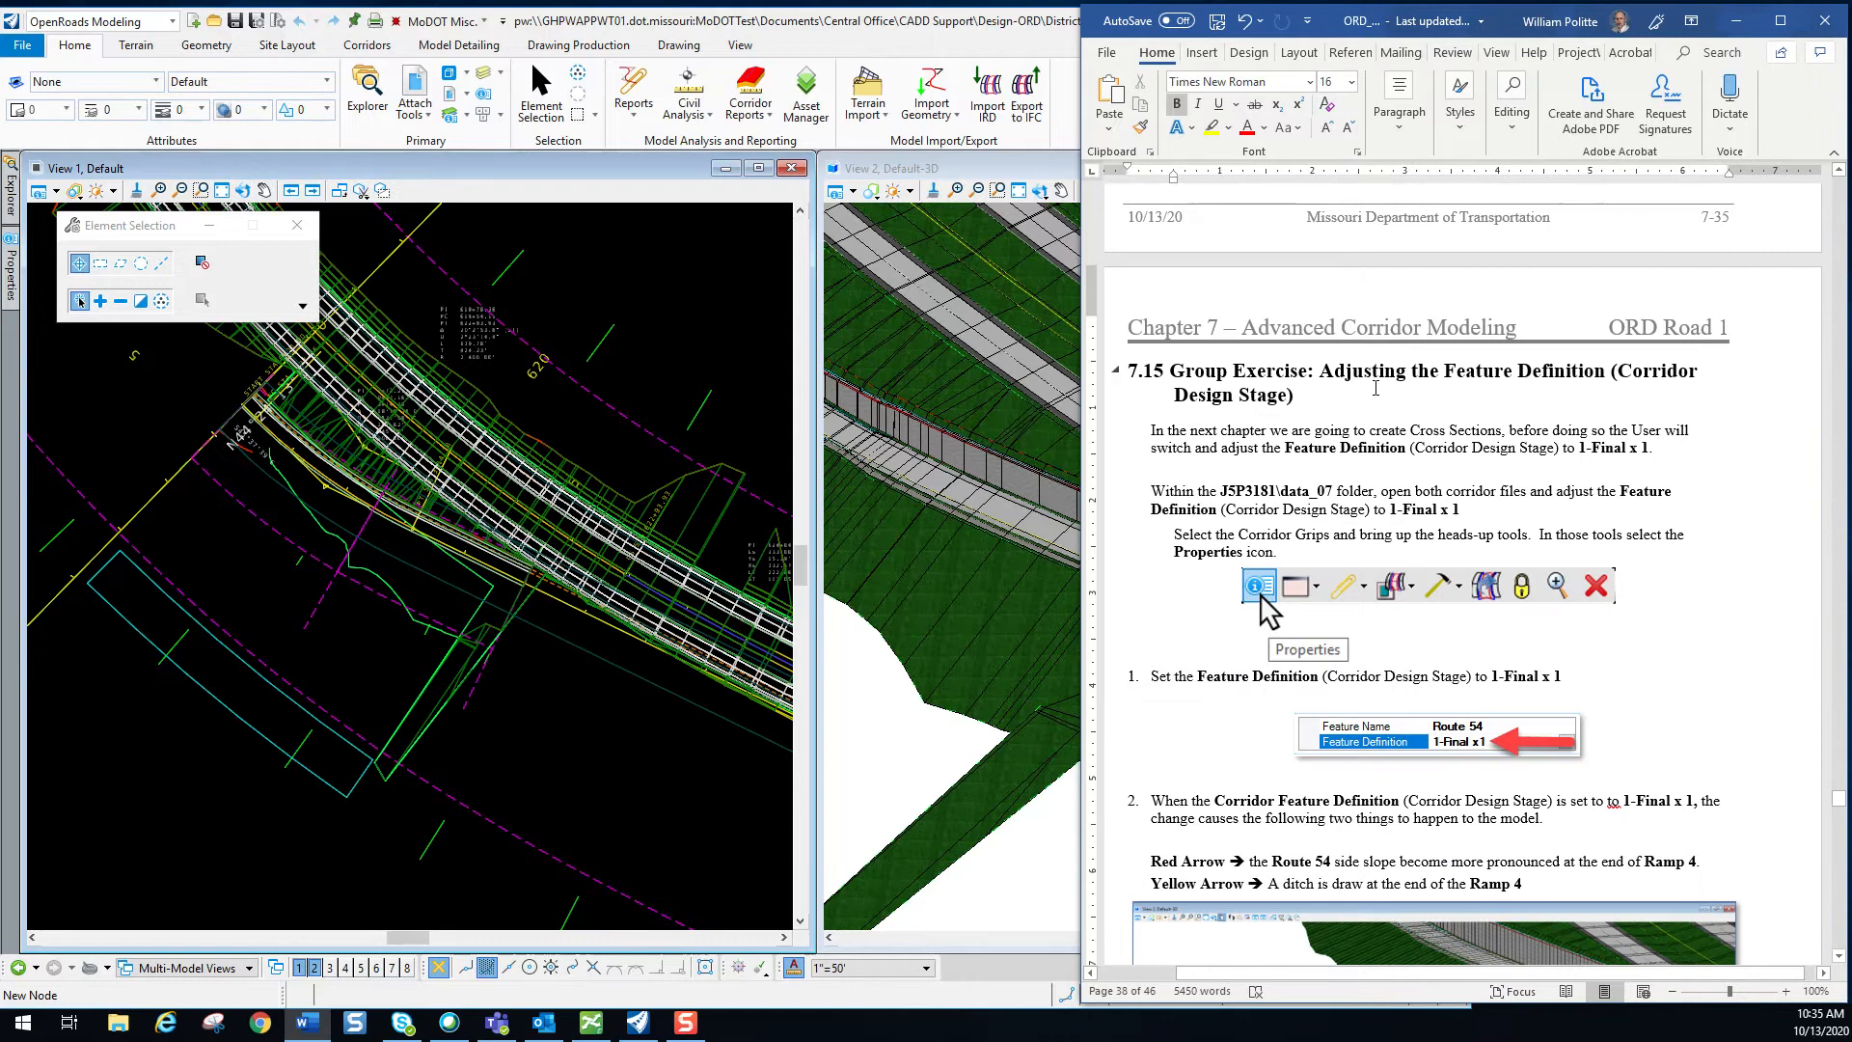
{"action": "scroll", "coordinate": [1376, 386], "scroll_direction": "down", "scroll_amount": 1}
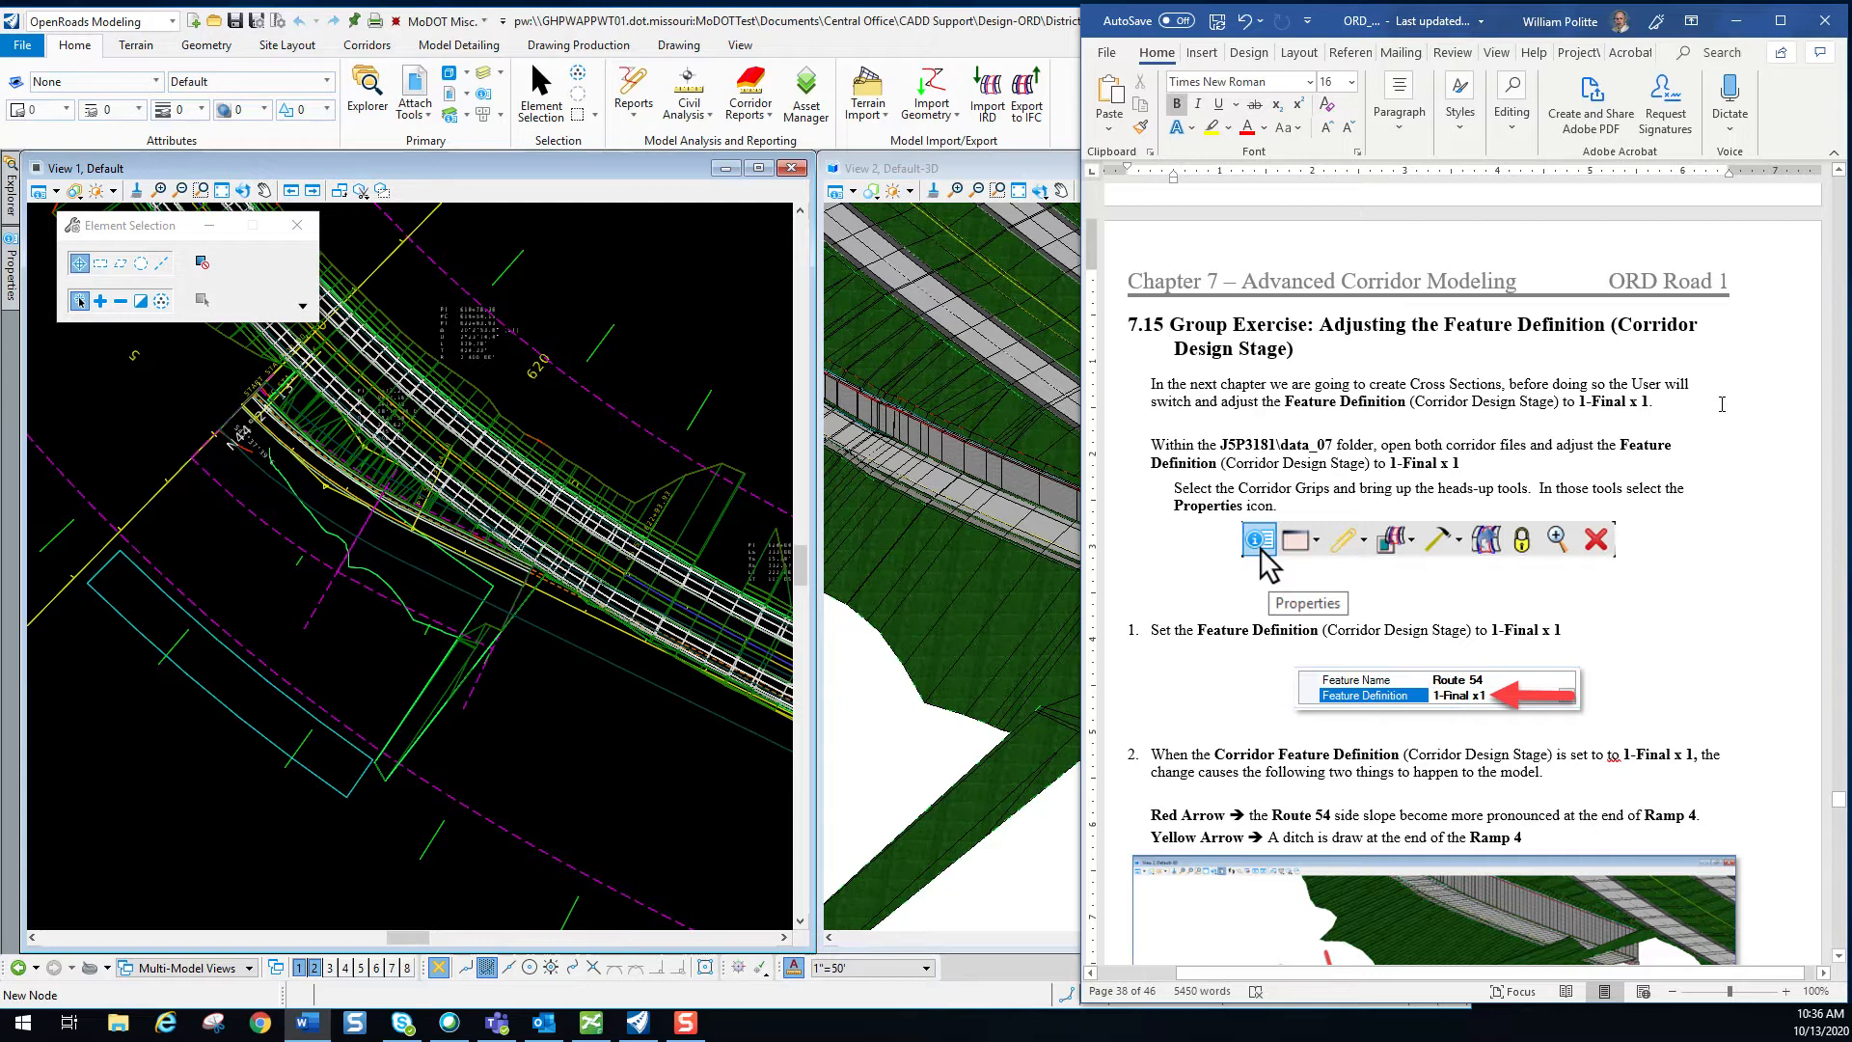
{"action": "left_click", "coordinate": [560, 425]}
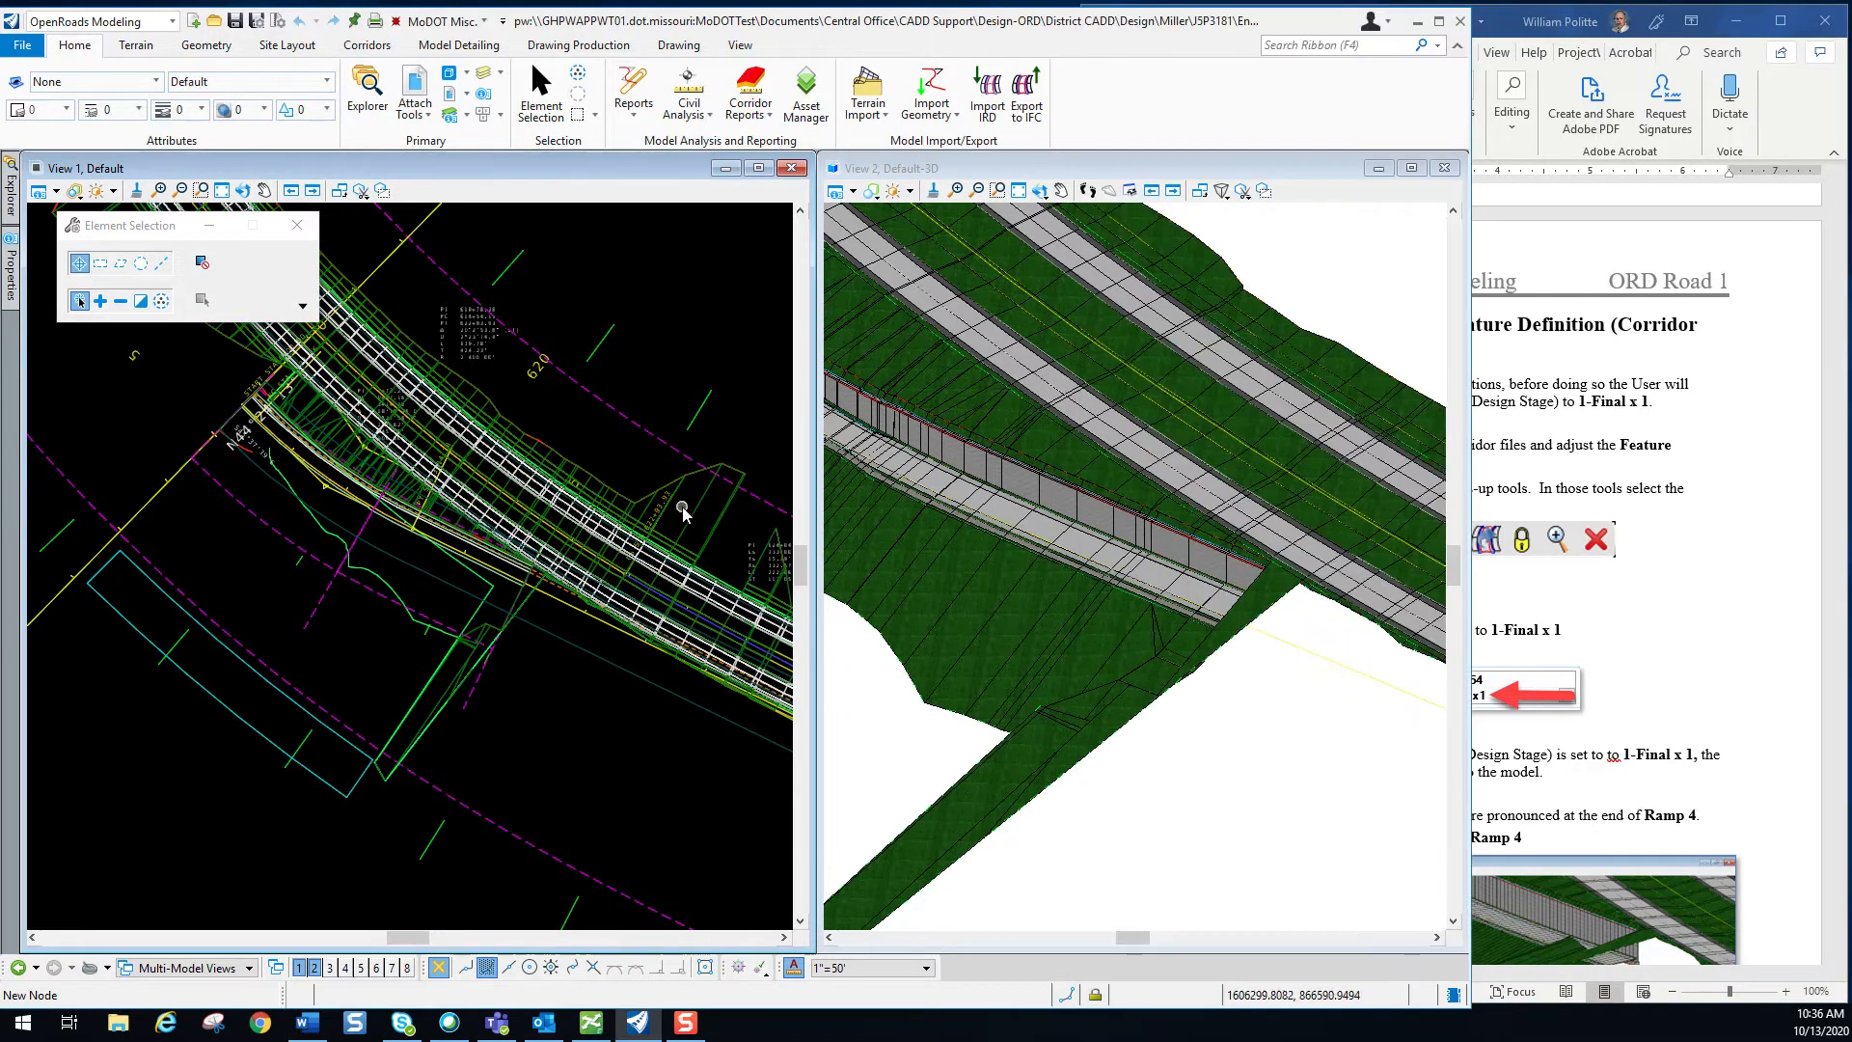
{"action": "scroll", "coordinate": [685, 511], "scroll_direction": "up", "scroll_amount": 4}
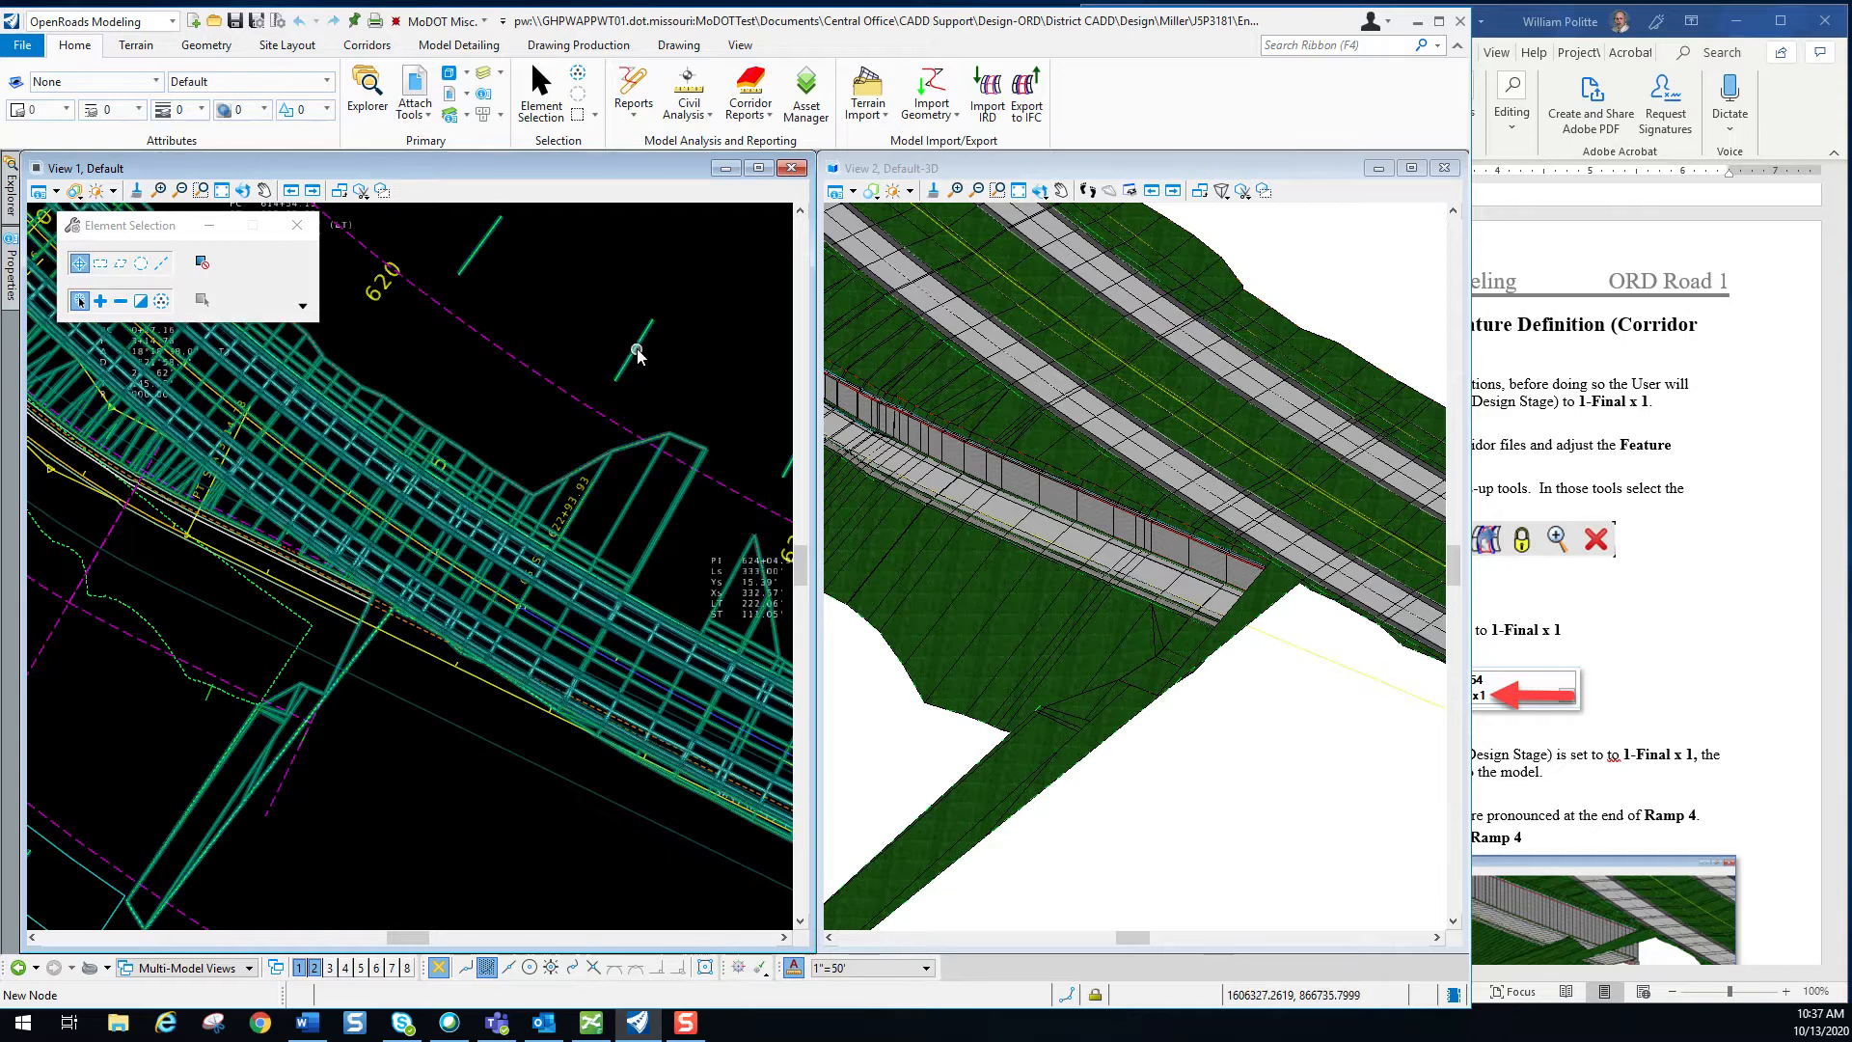
{"action": "left_click", "coordinate": [1713, 415]}
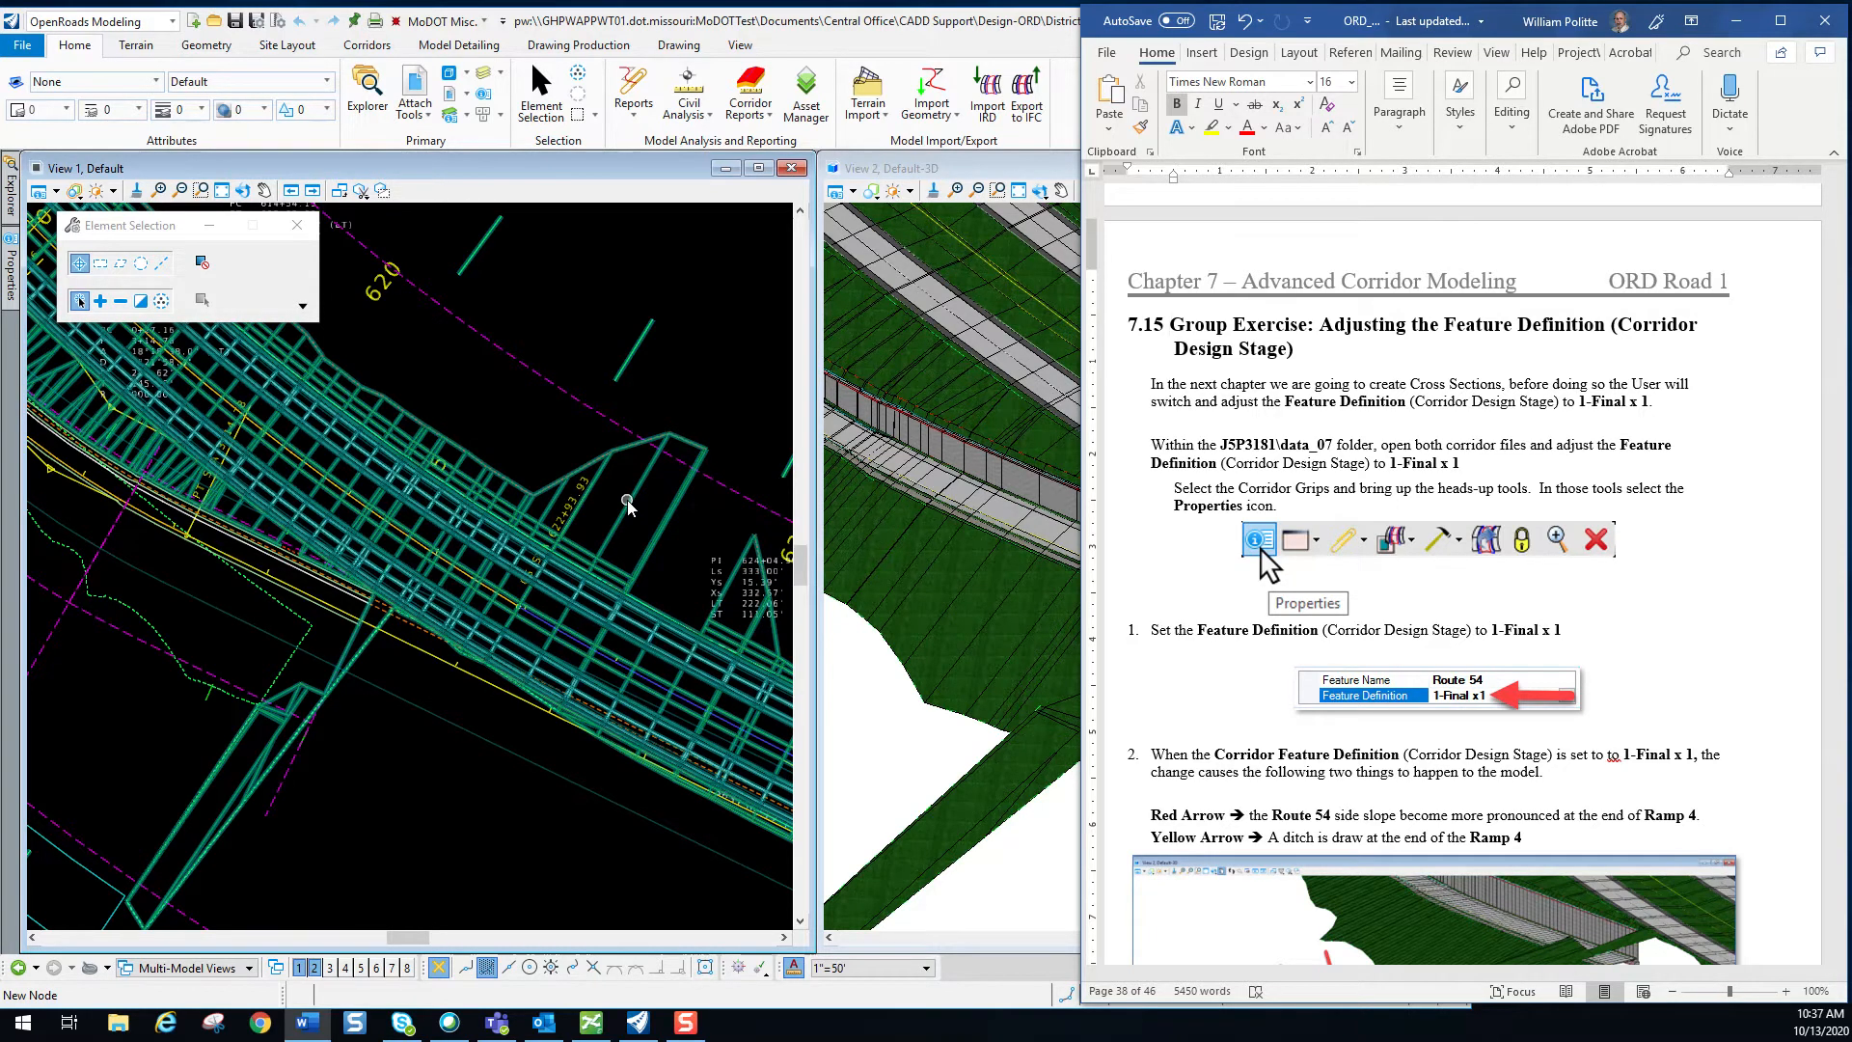
{"action": "scroll", "coordinate": [478, 397], "scroll_direction": "down", "scroll_amount": 1}
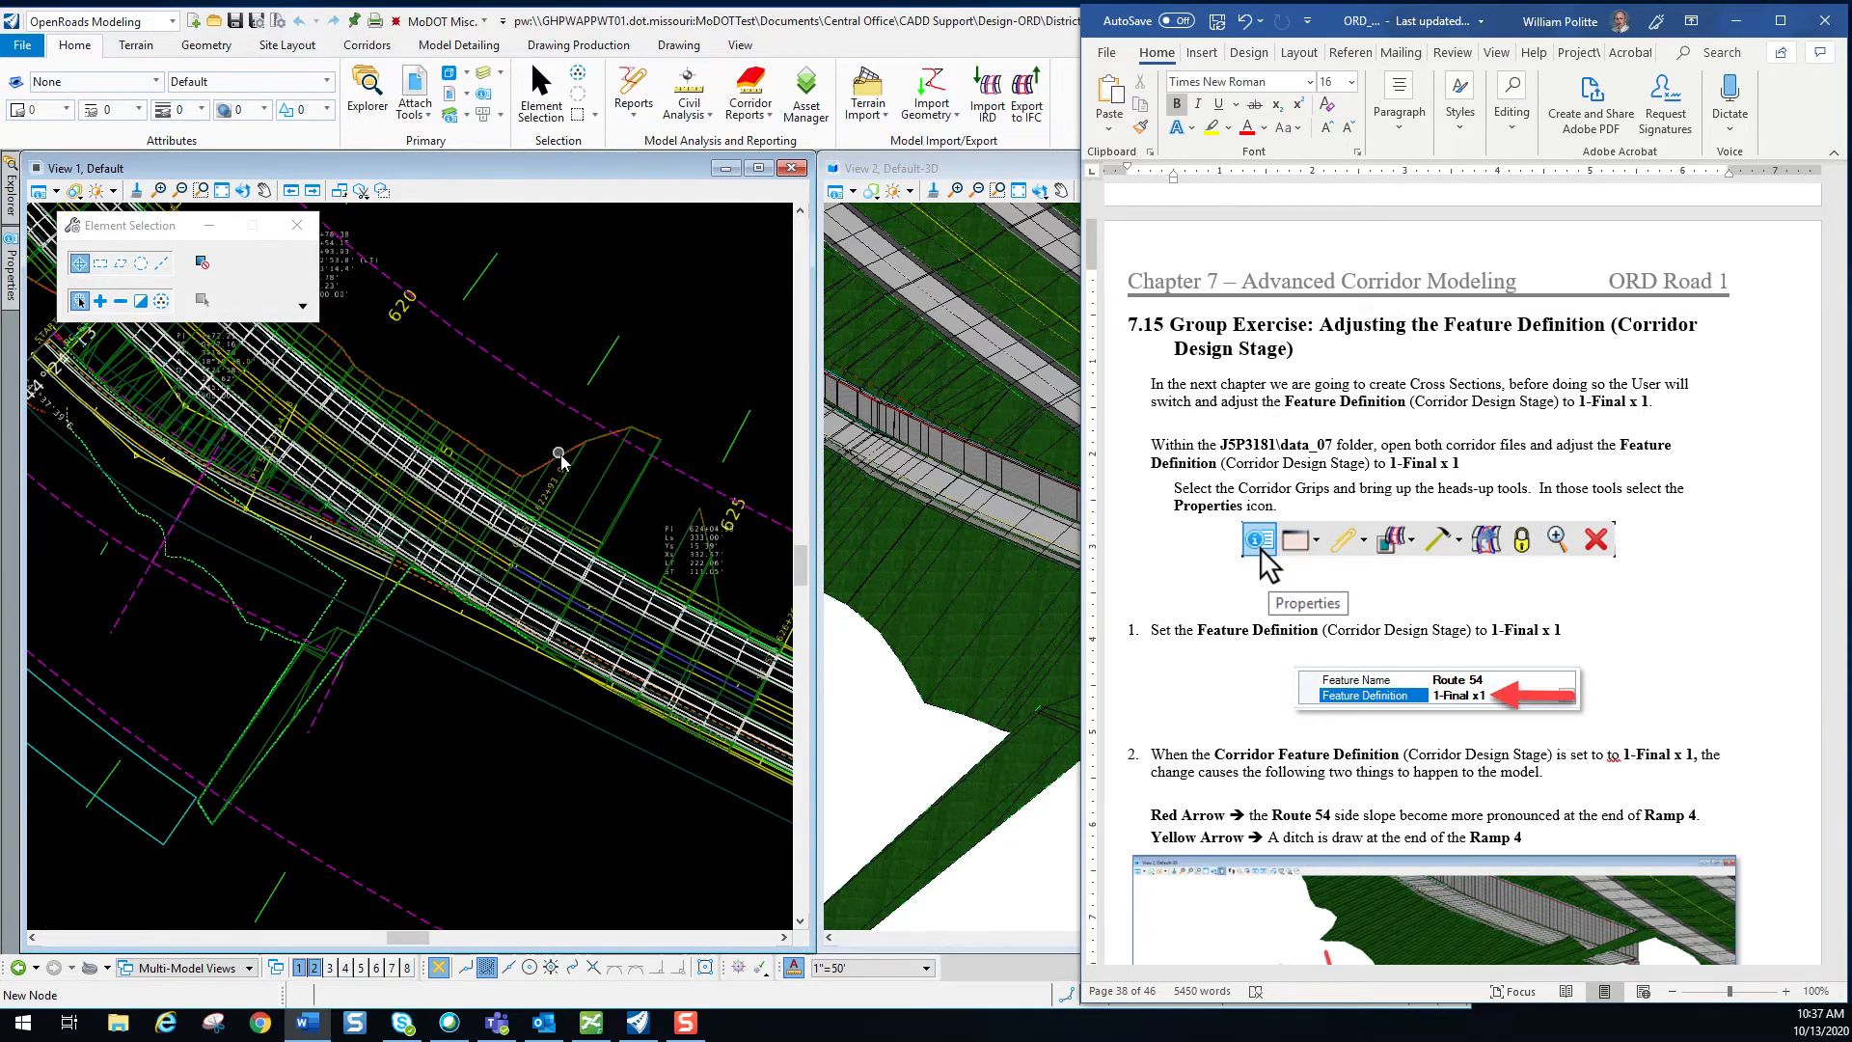
{"action": "scroll", "coordinate": [619, 461], "scroll_direction": "up", "scroll_amount": 1}
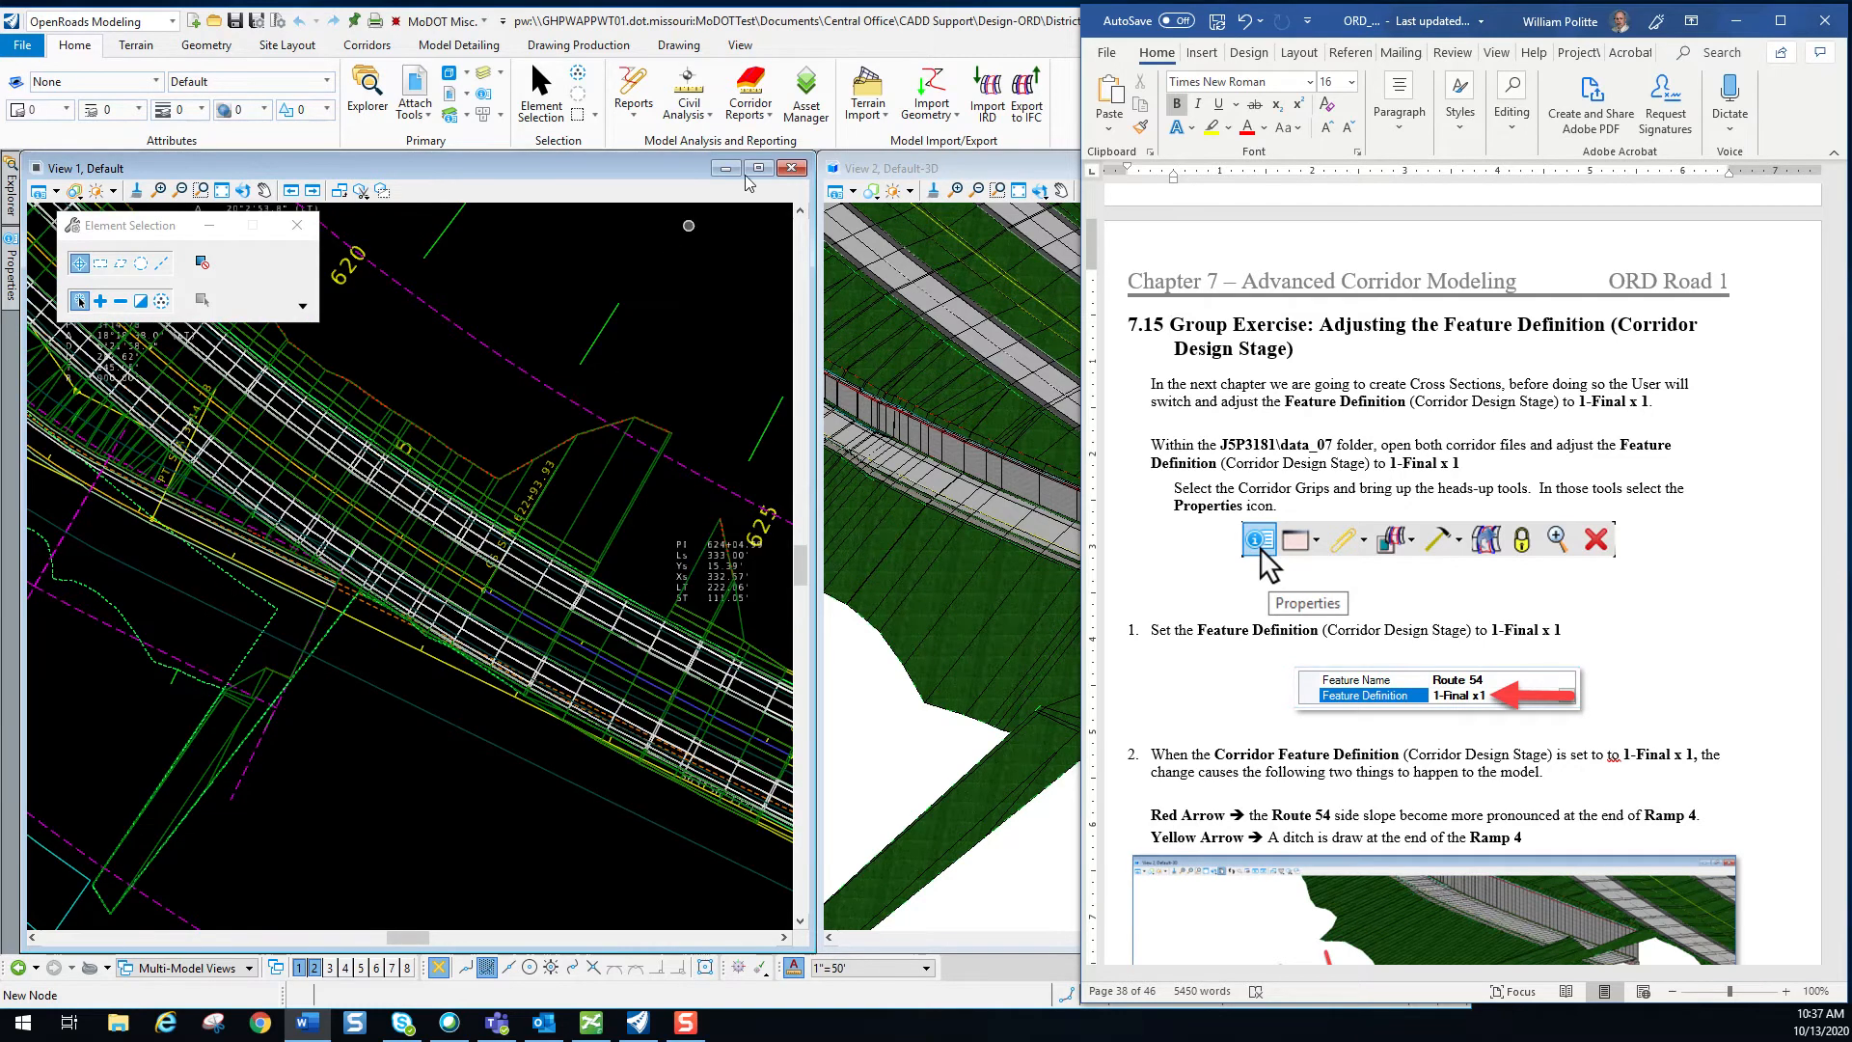
Set the feature definition of the Route 54 corridor to 1-Final x1 through its properties.
{"action": "left_click", "coordinate": [594, 353]}
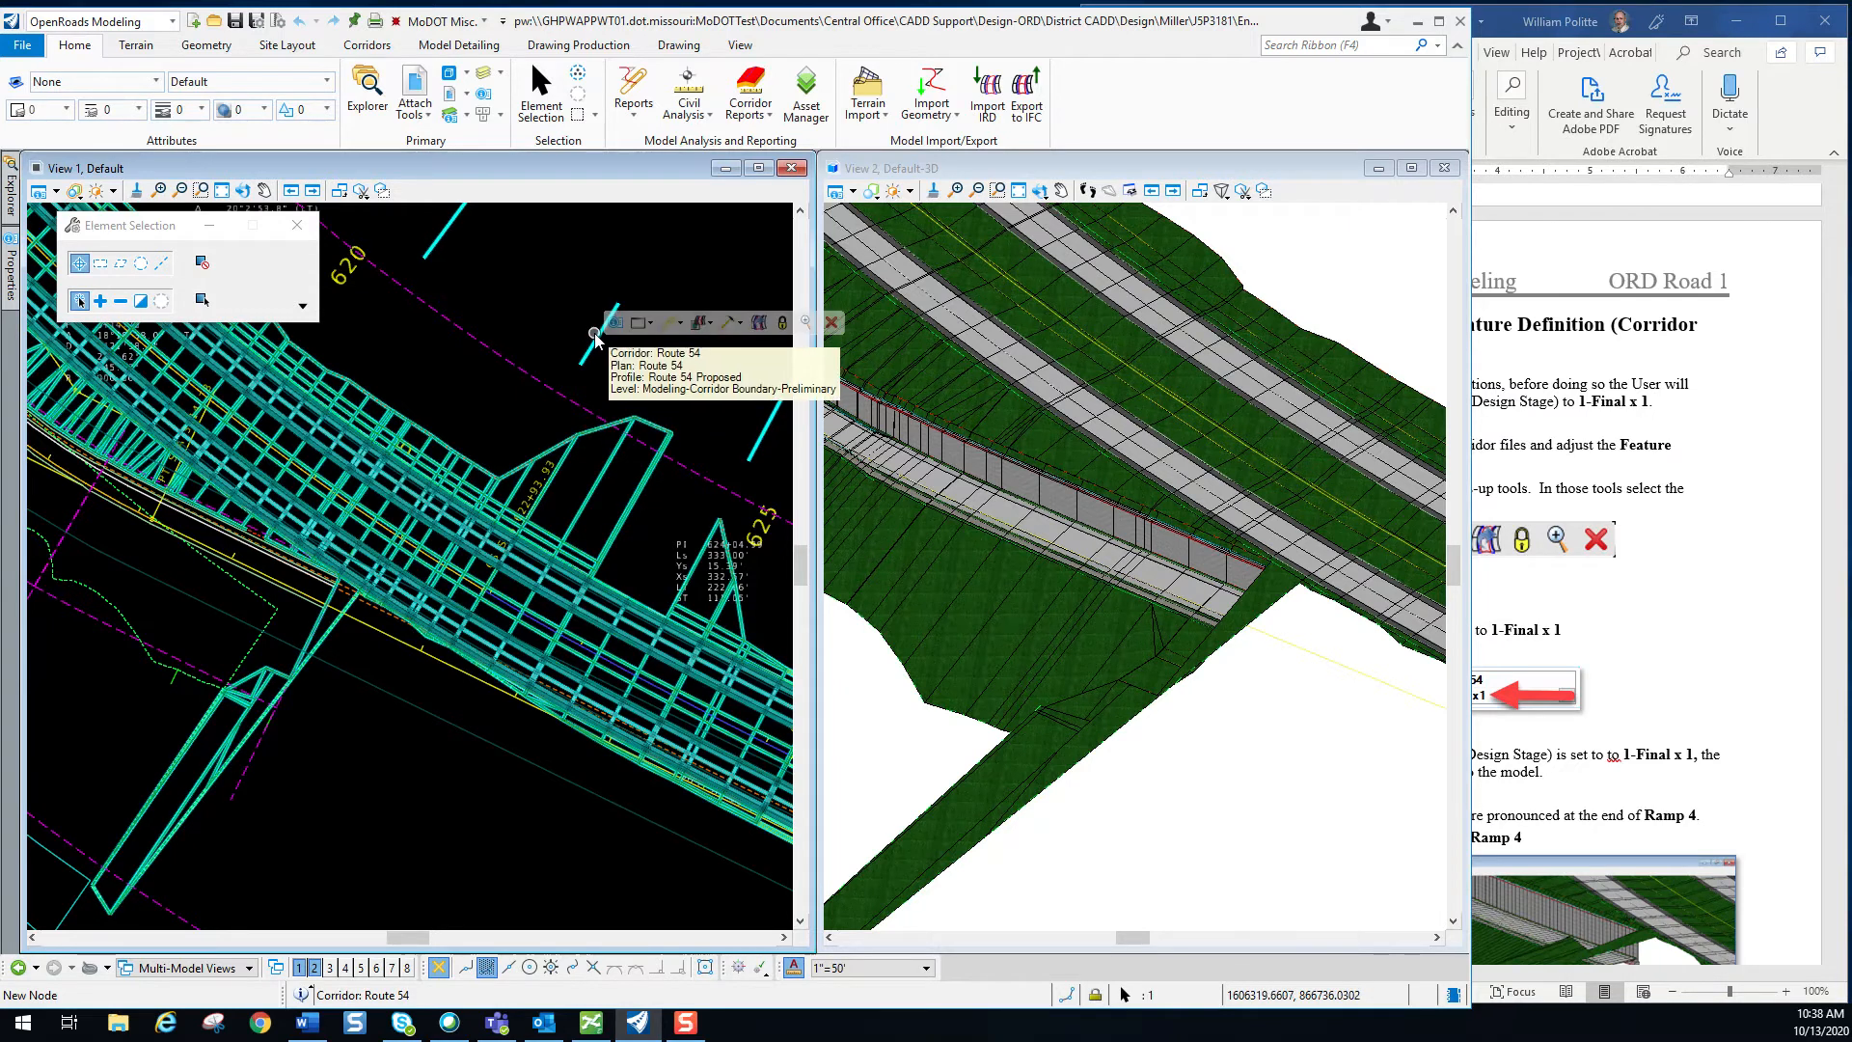
{"action": "left_click", "coordinate": [617, 331]}
{"action": "mouse_move", "coordinate": [622, 334]}
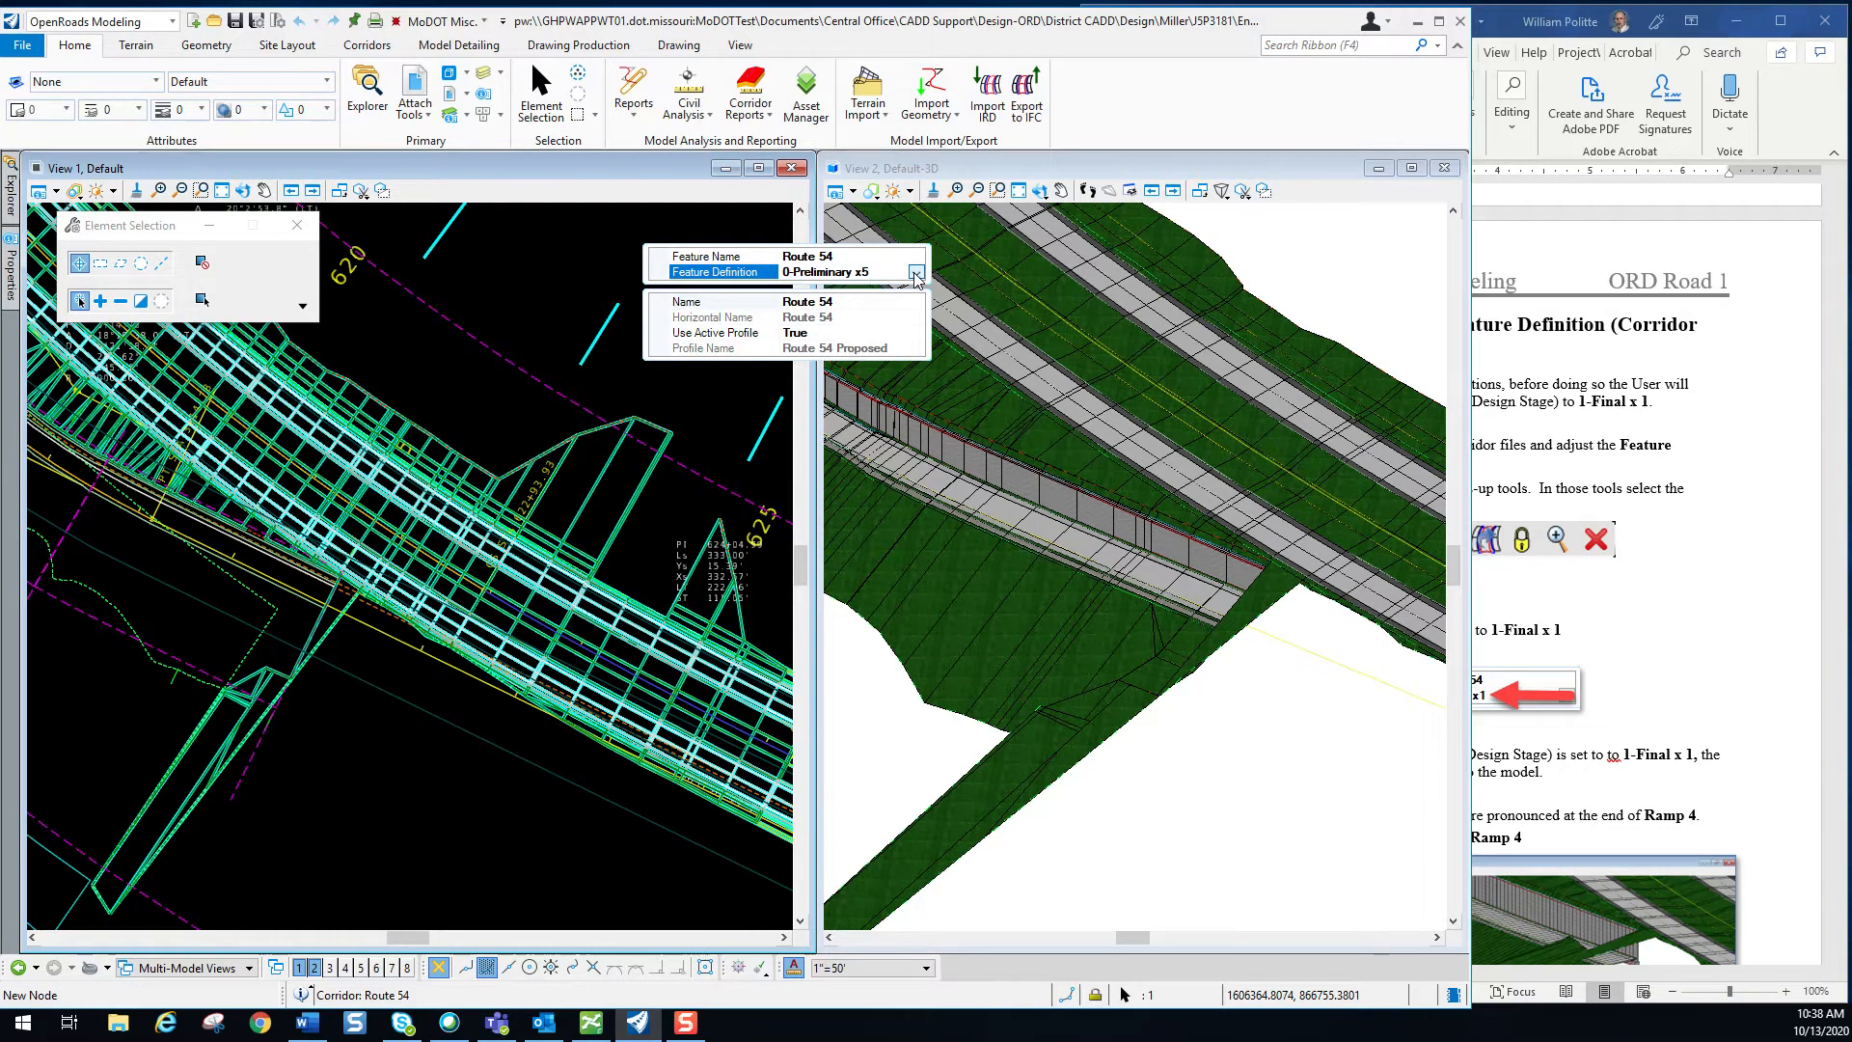
{"action": "left_click", "coordinate": [916, 273]}
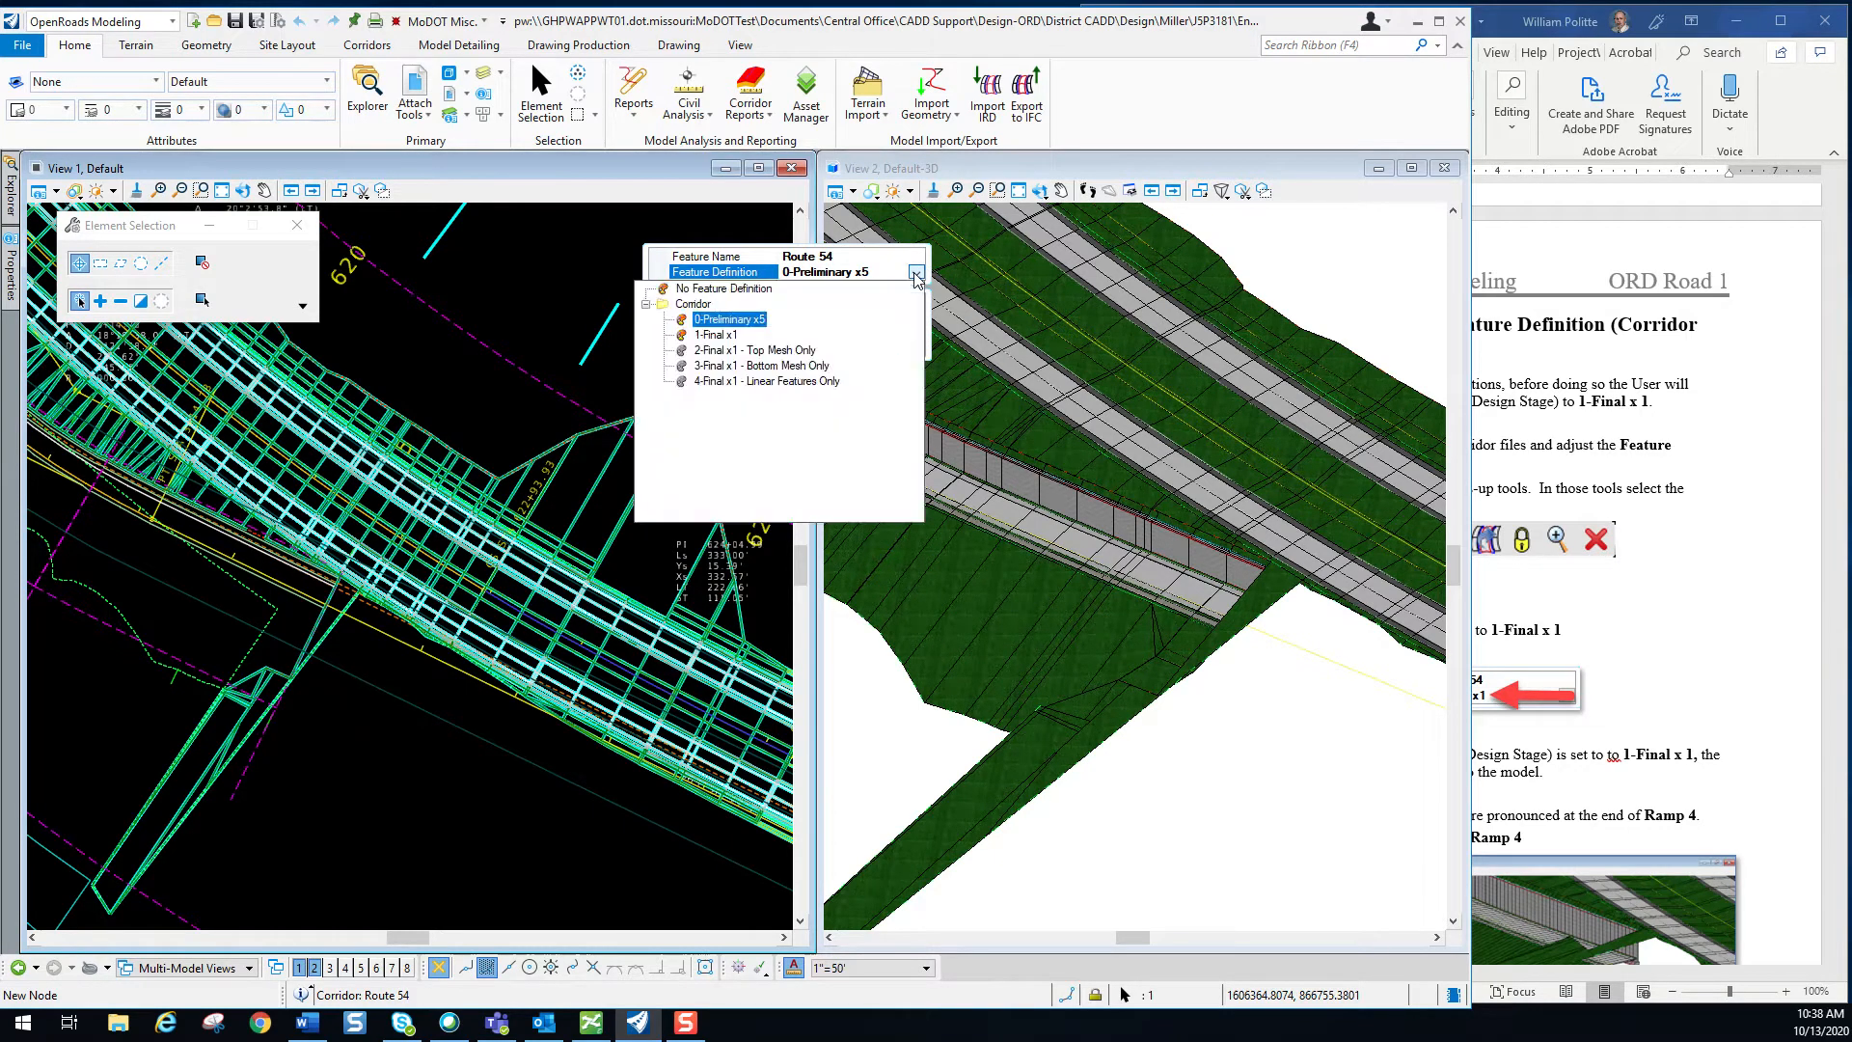
{"action": "left_click", "coordinate": [714, 335]}
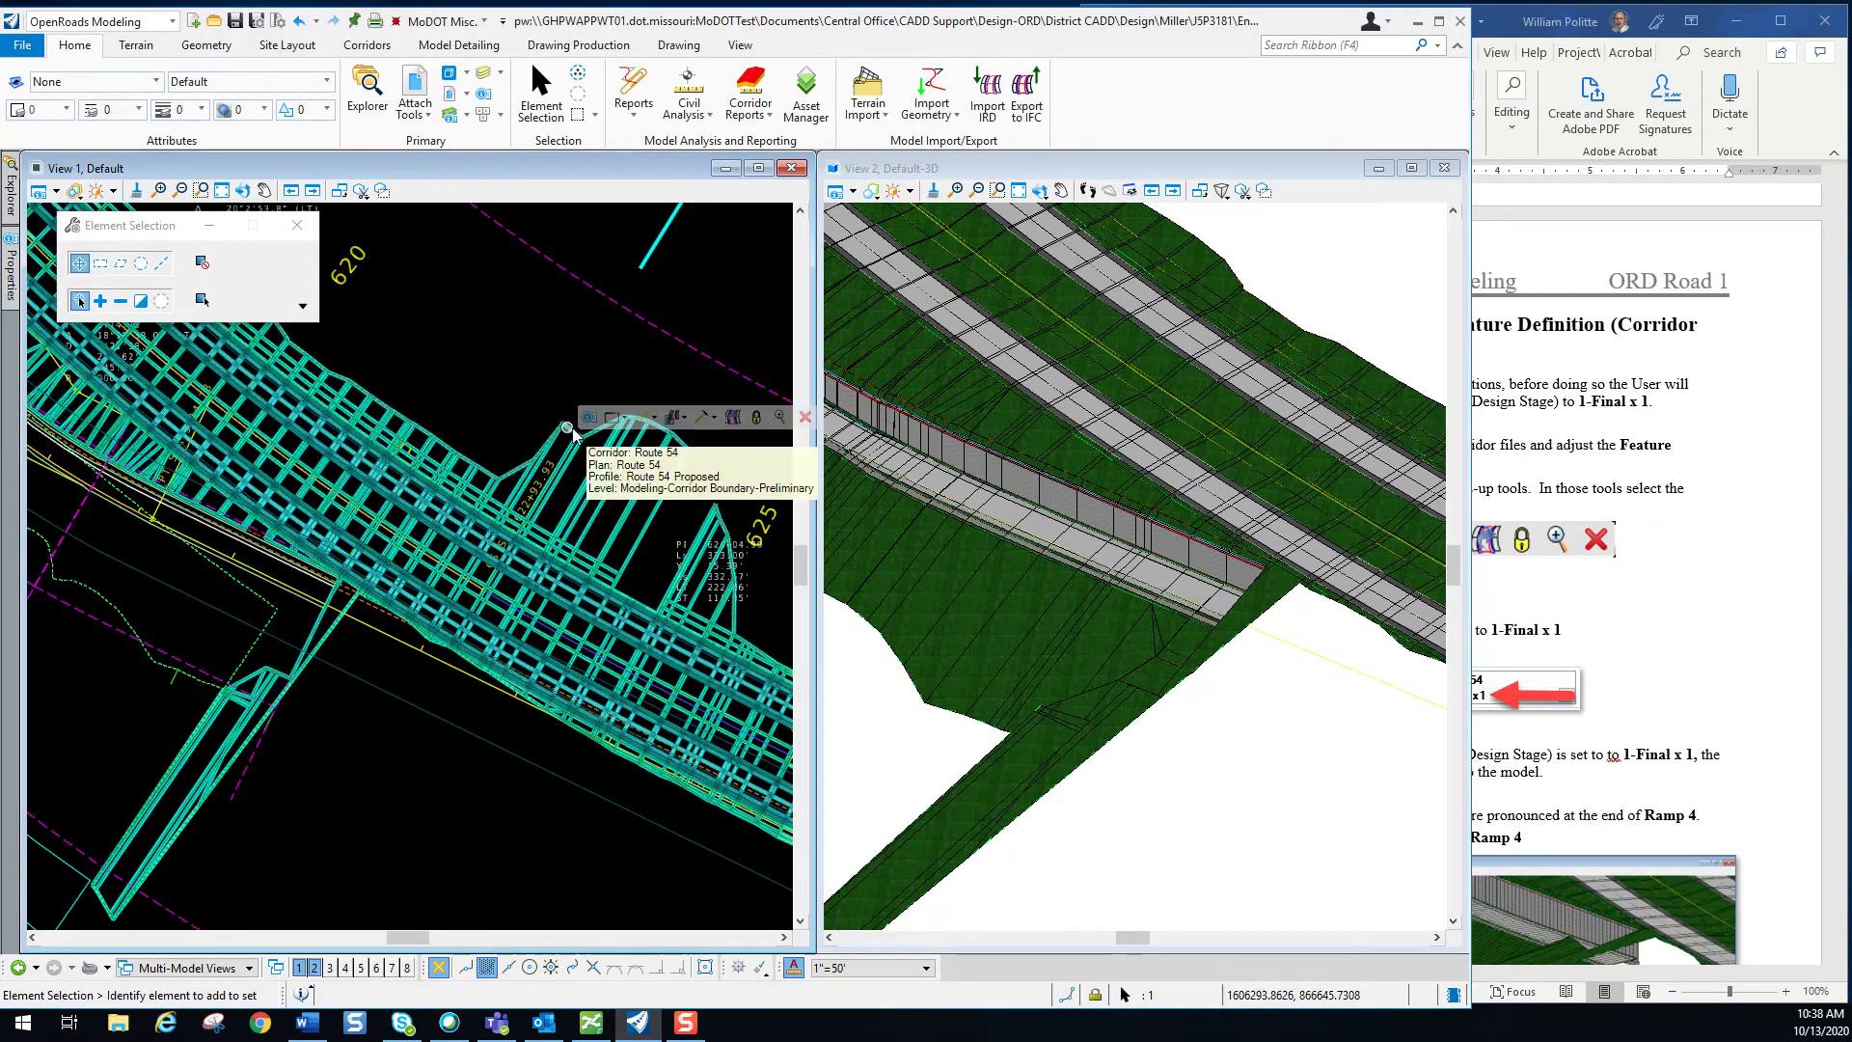
Examine the reprocessed Route 54 corridor and its side slopes in the plan and 3D views.
{"action": "mouse_move", "coordinate": [668, 418]}
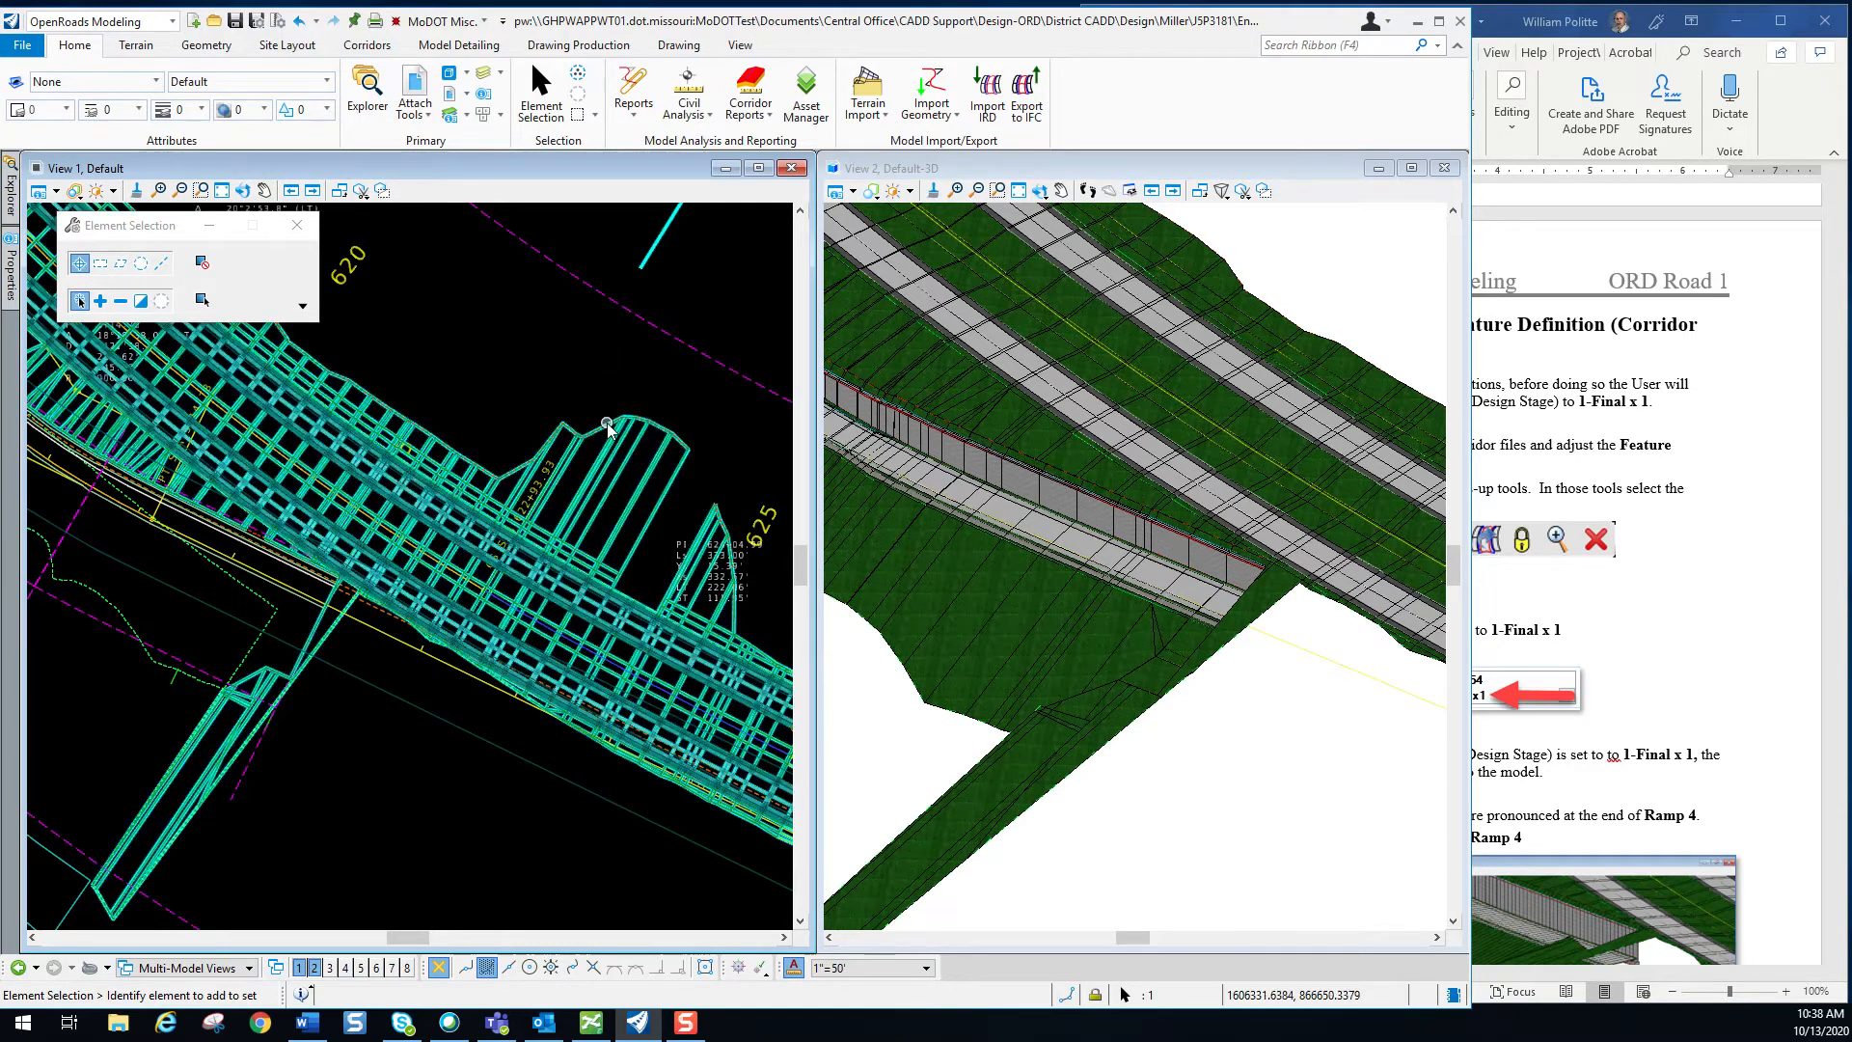
{"action": "scroll", "coordinate": [615, 424], "scroll_direction": "down", "scroll_amount": 2}
{"action": "scroll", "coordinate": [362, 497], "scroll_direction": "up", "scroll_amount": 2}
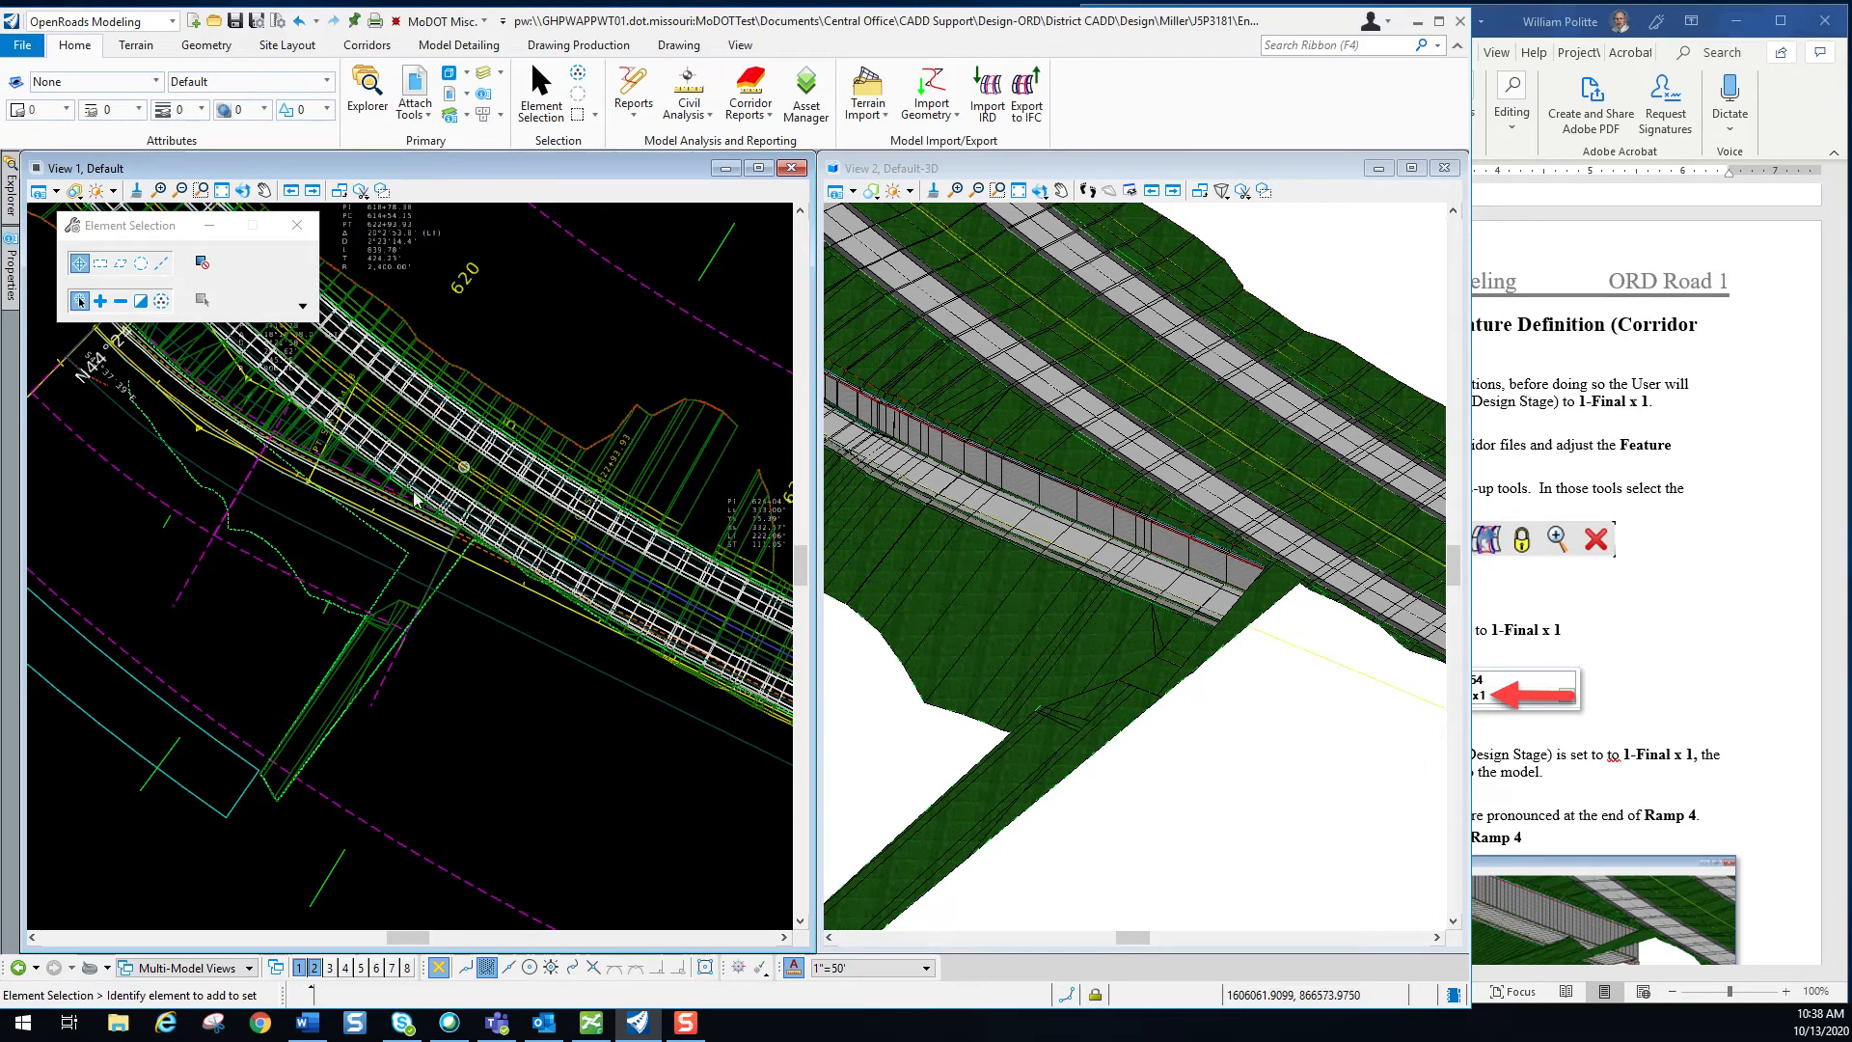
{"action": "middle_click_drag", "start_coordinate": [959, 519], "coordinate": [1138, 595], "text": "shift"}
{"action": "scroll", "coordinate": [1195, 632], "scroll_direction": "up", "scroll_amount": 1}
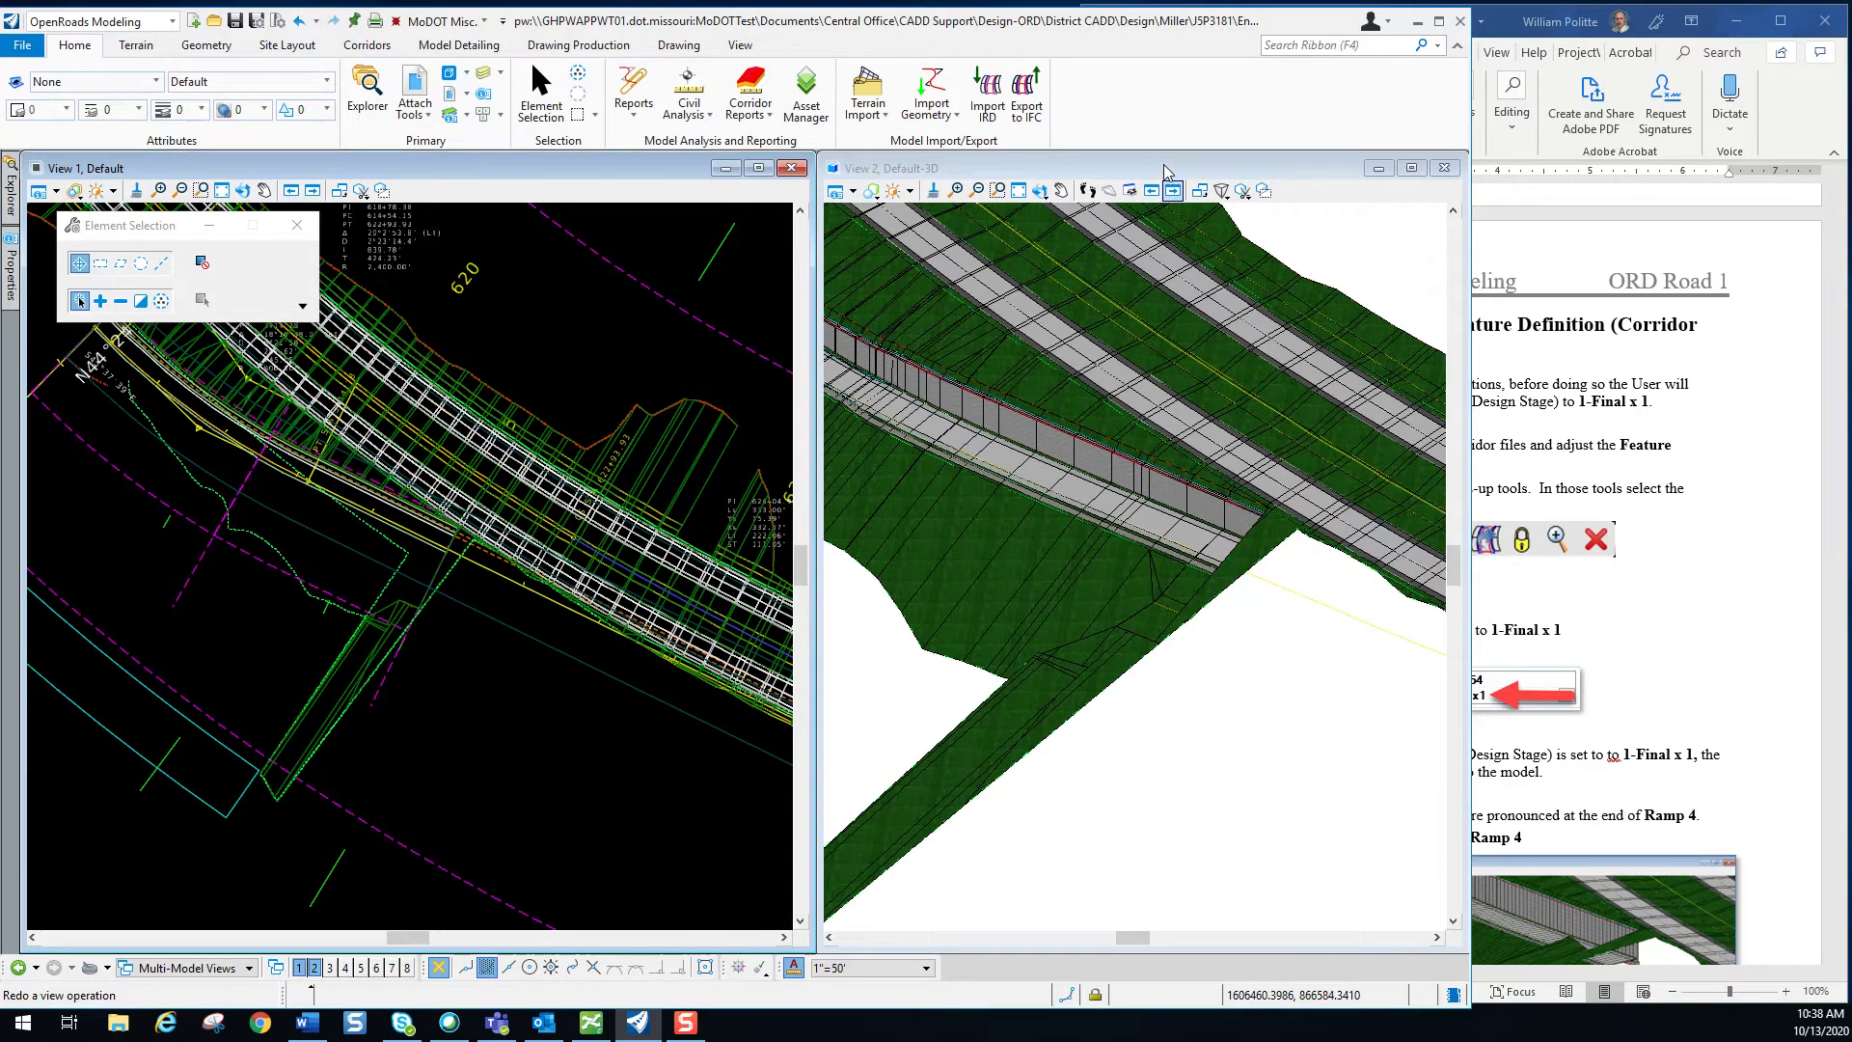
{"action": "scroll", "coordinate": [1229, 576], "scroll_direction": "down", "scroll_amount": 1}
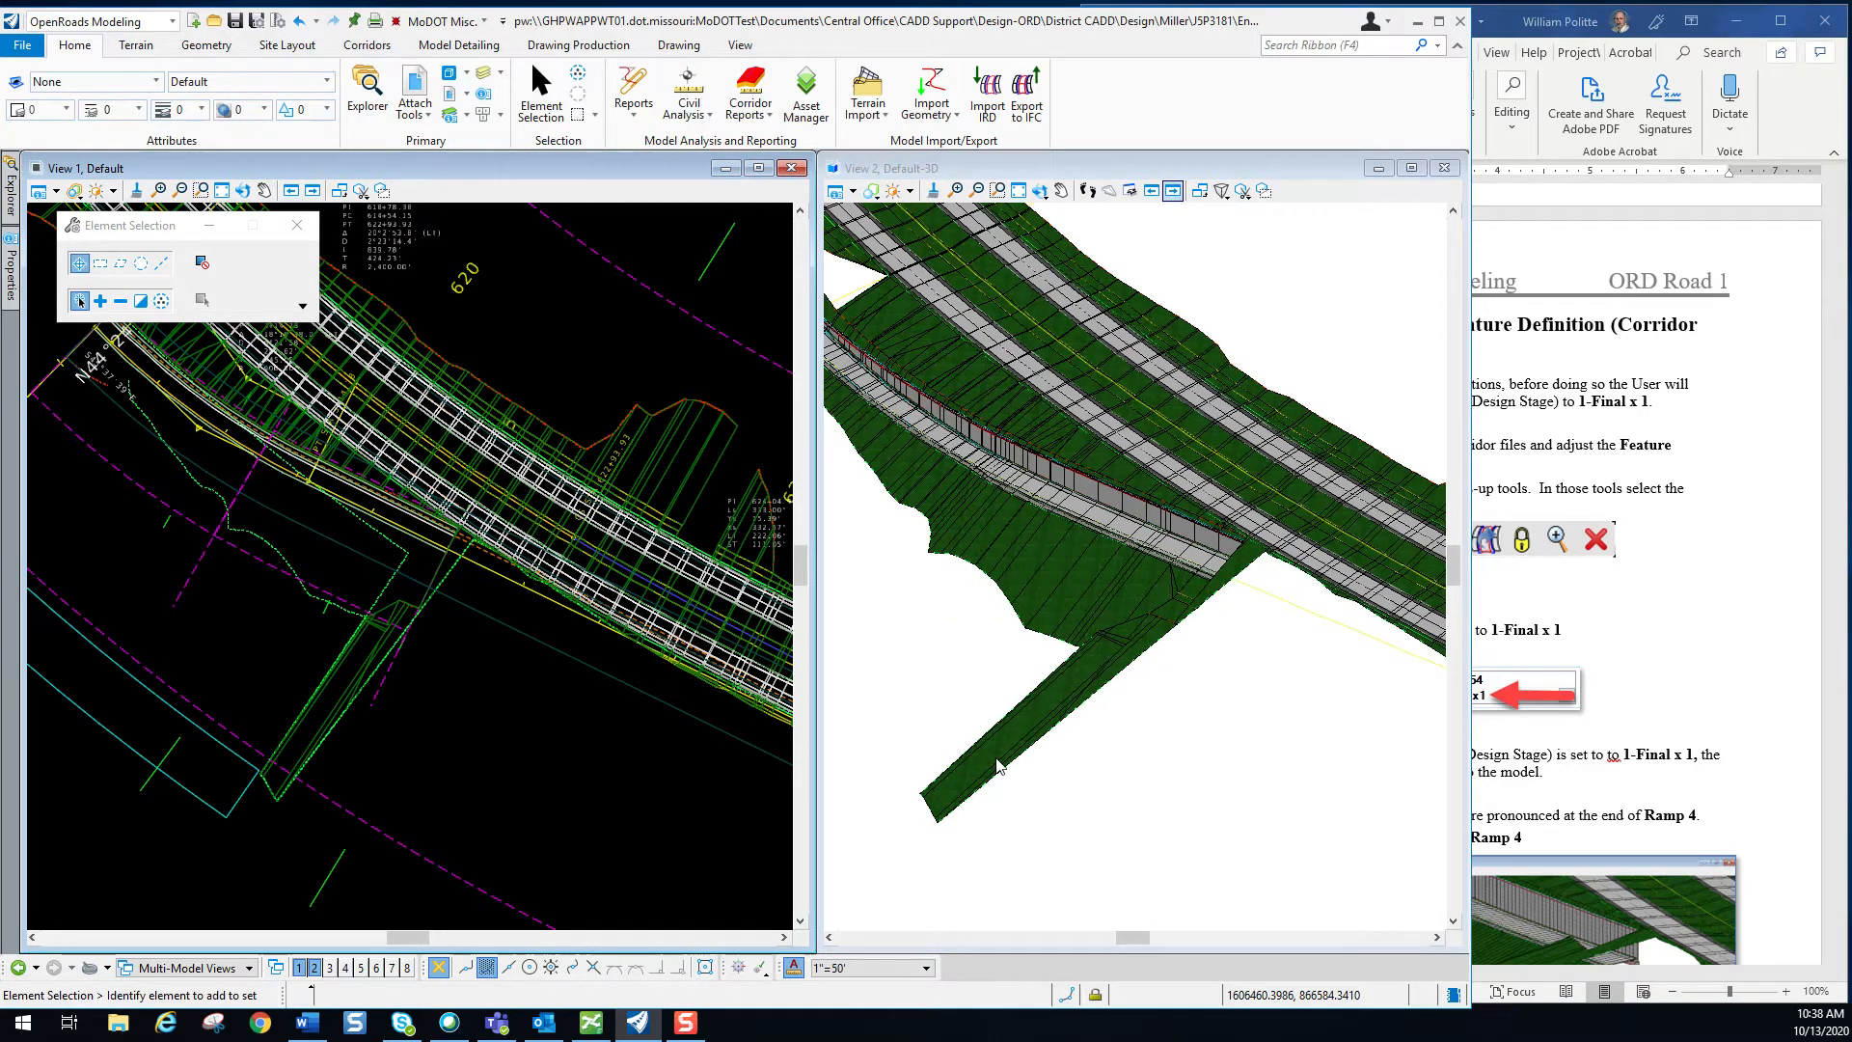
Rotate the 3D view dynamically around the end of Ramp 4 to examine the side slope and ditch from several angles.
{"action": "left_click", "coordinate": [1123, 166]}
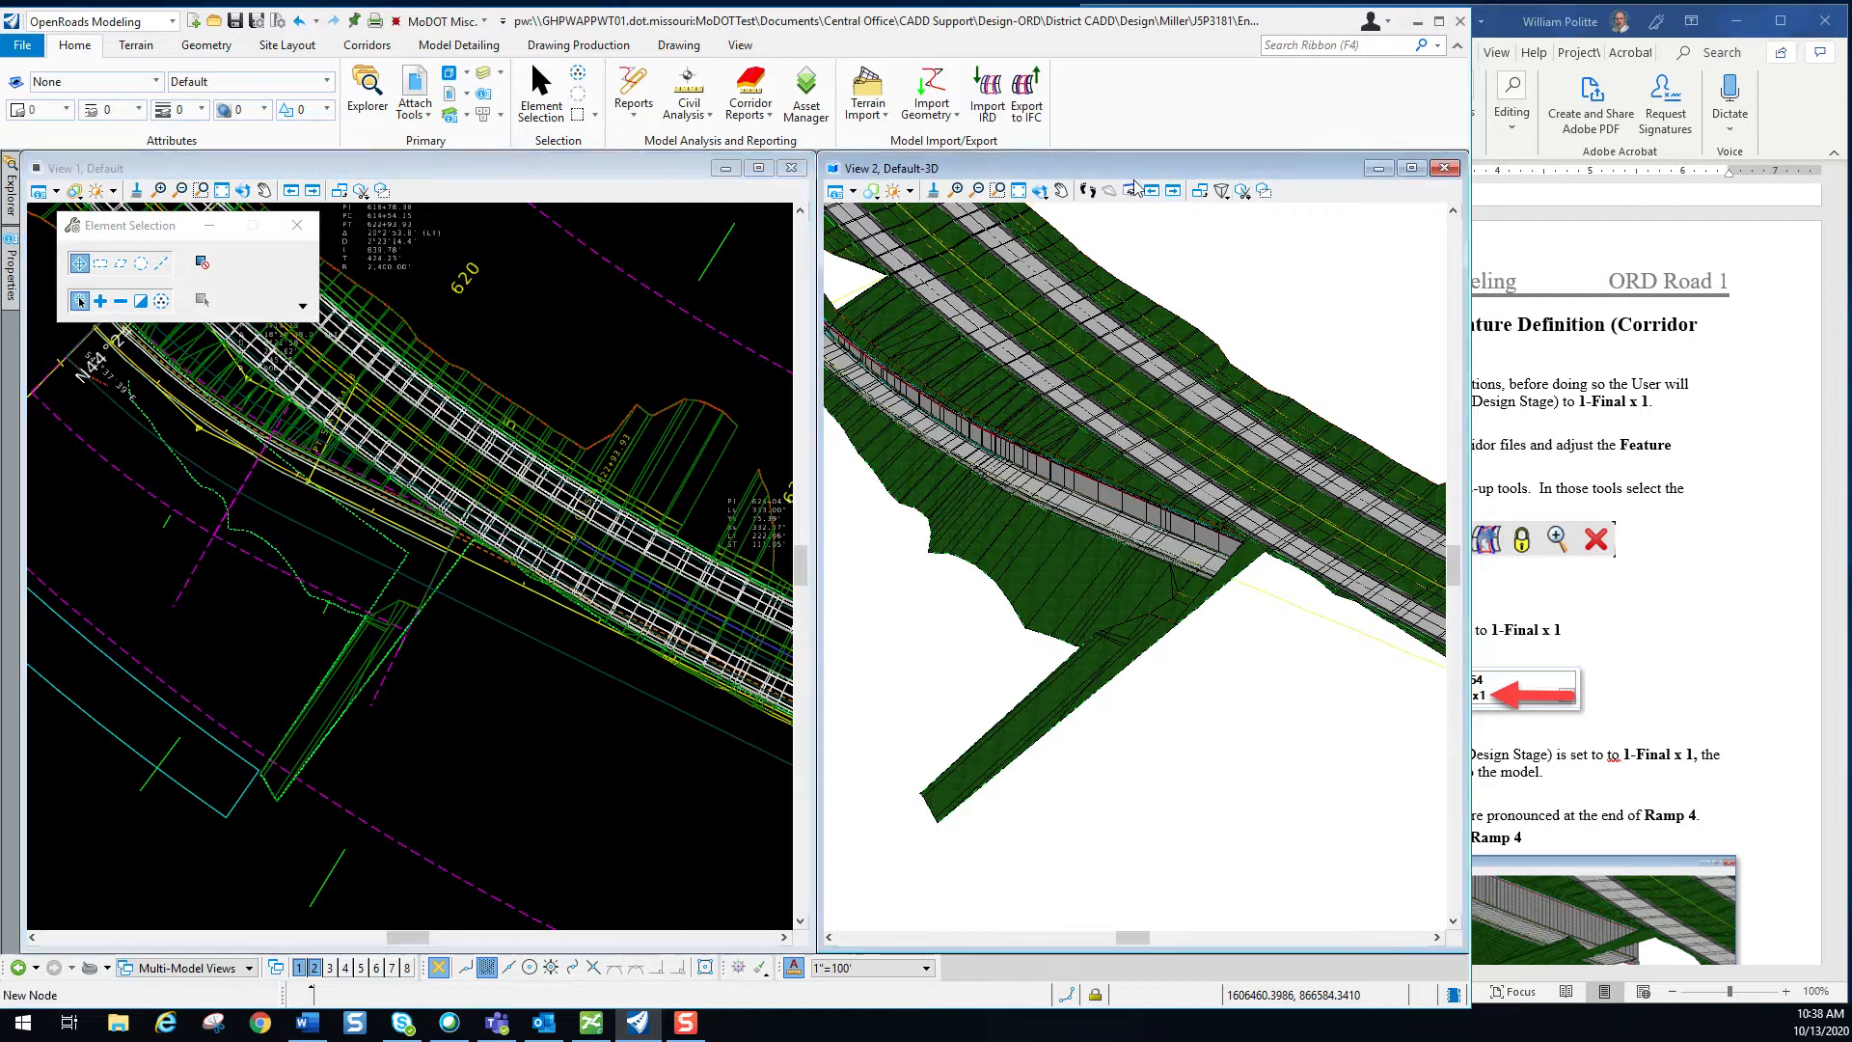
{"action": "left_click", "coordinate": [1040, 191]}
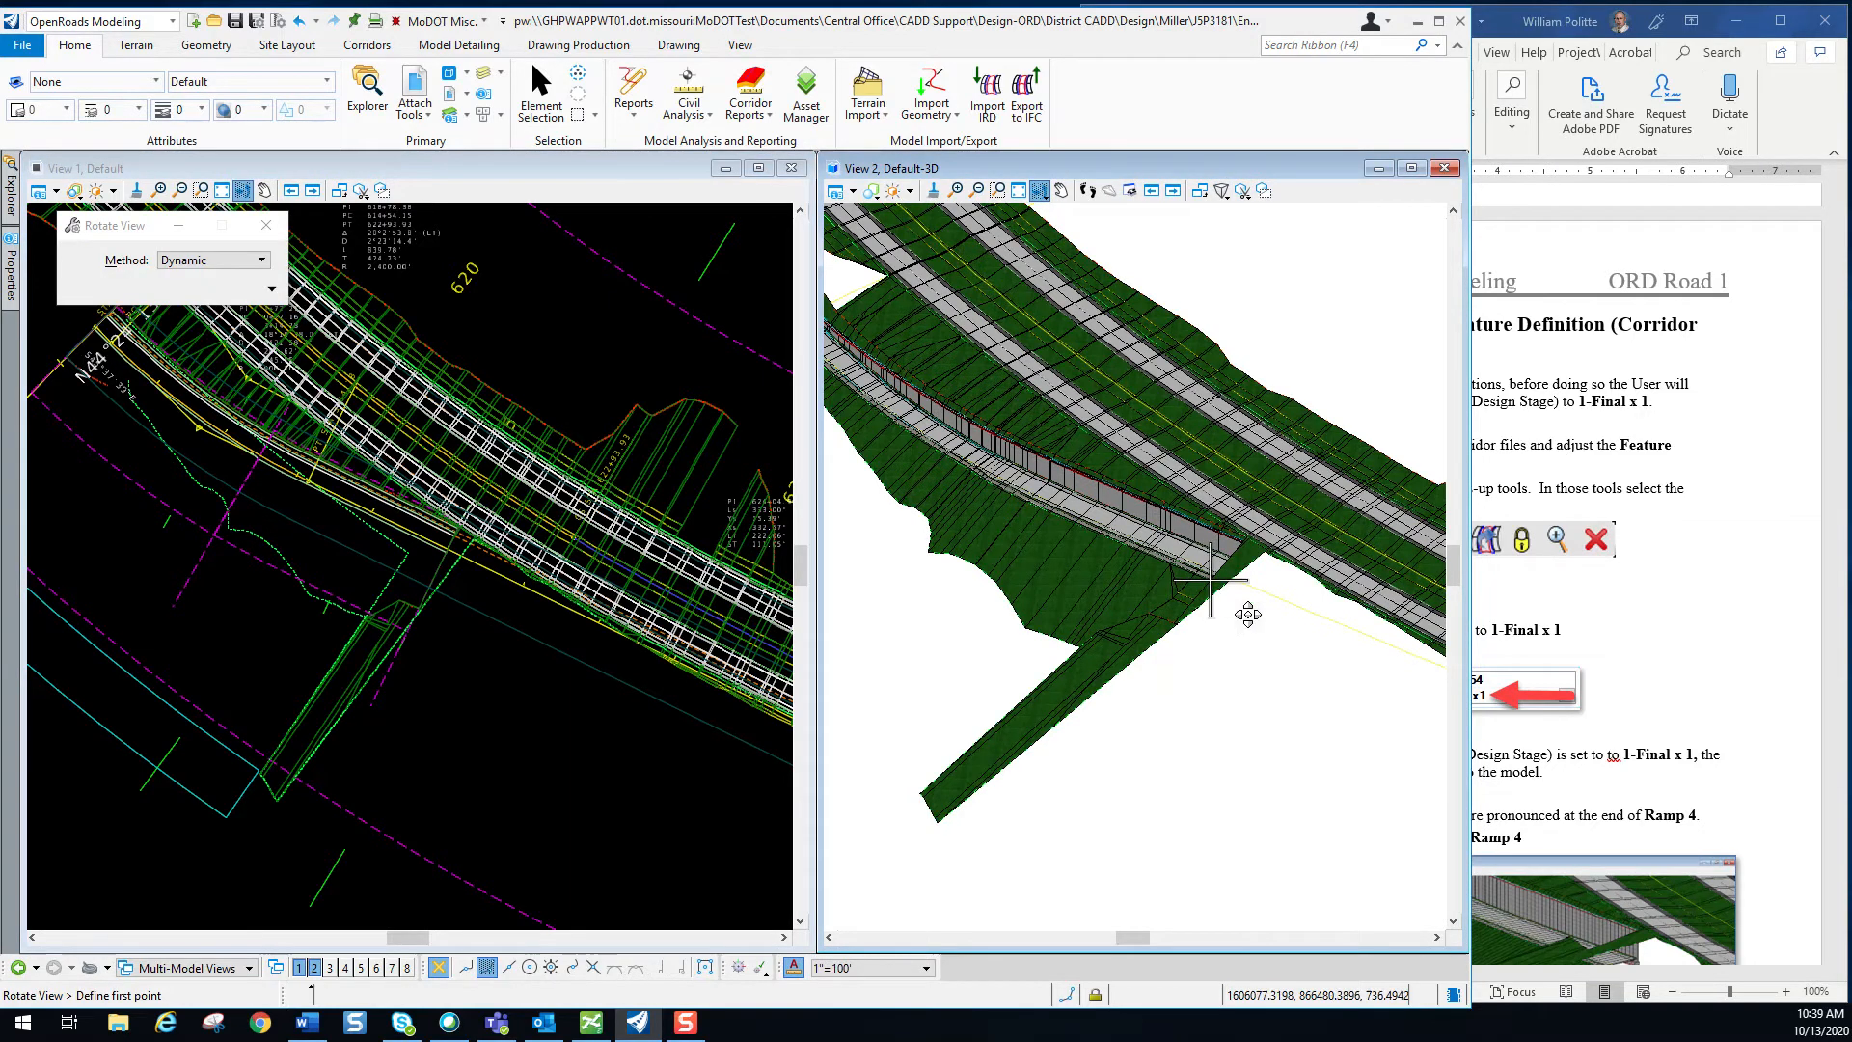
{"action": "left_click_drag", "start_coordinate": [1294, 640], "coordinate": [1224, 574]}
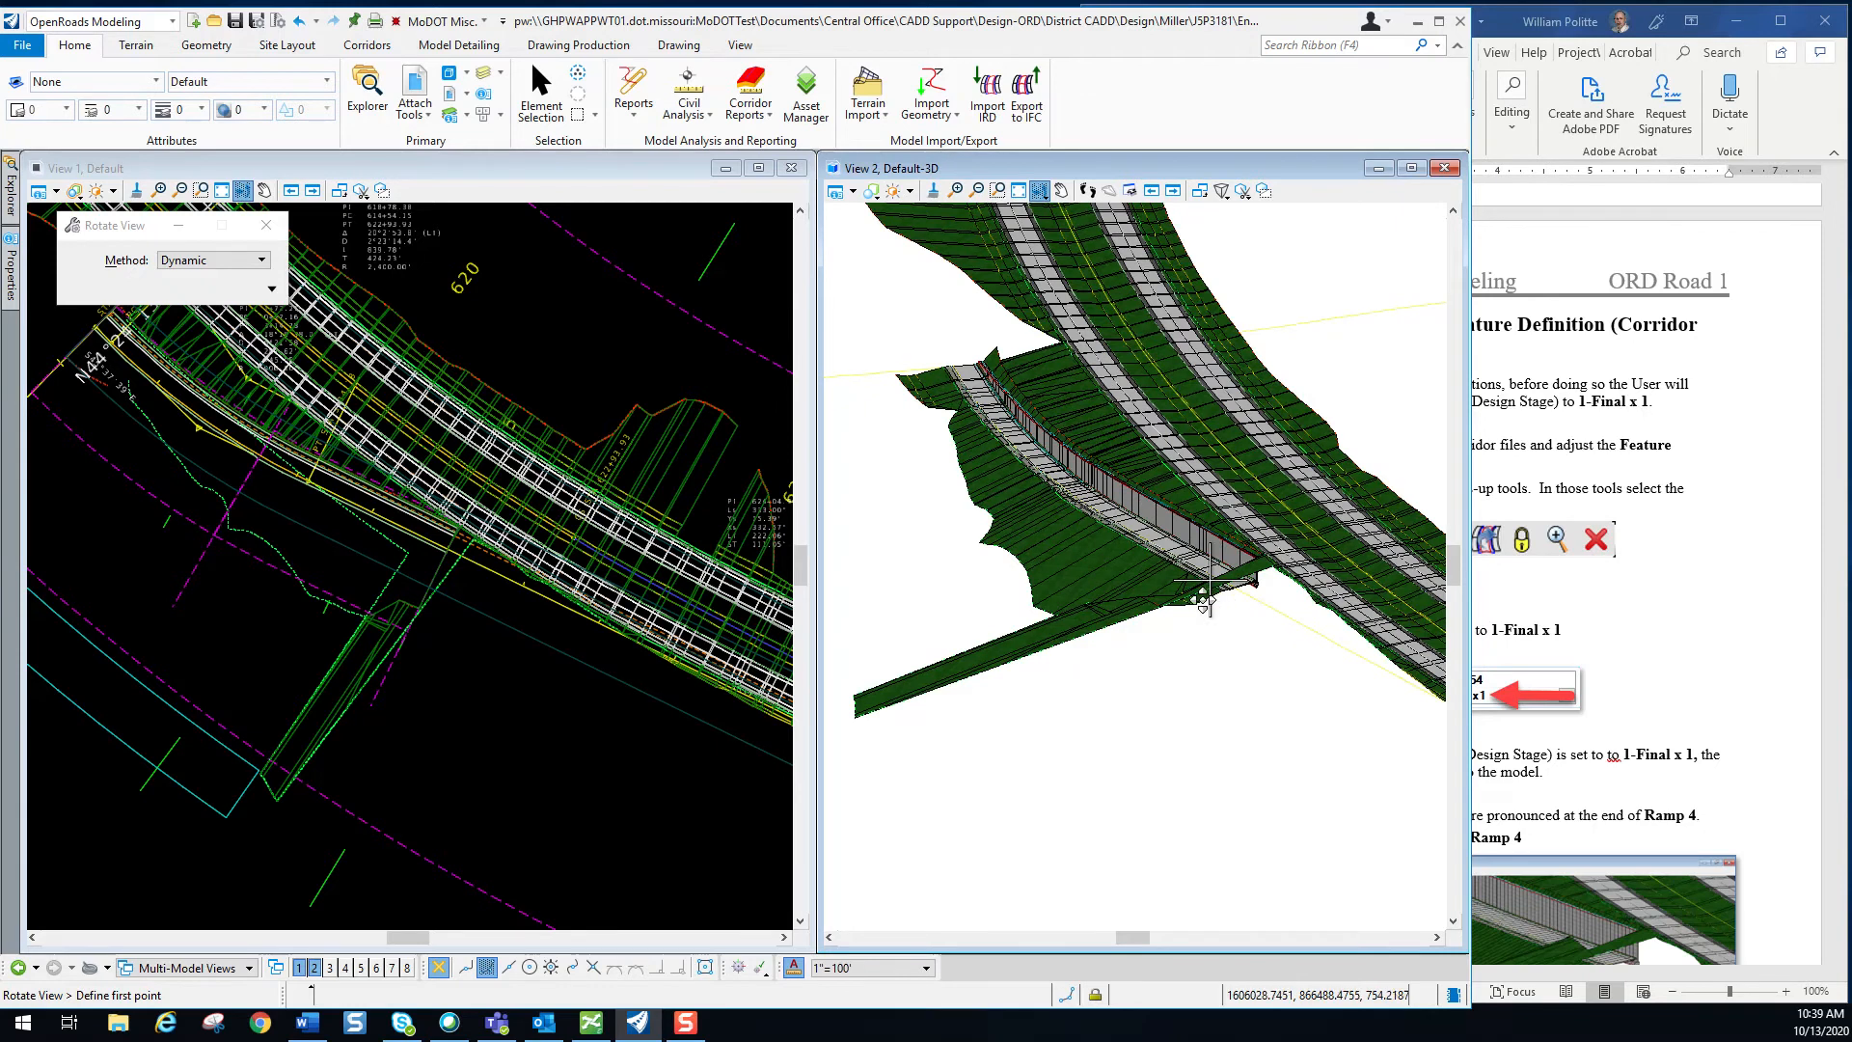
{"action": "left_click", "coordinate": [1211, 606]}
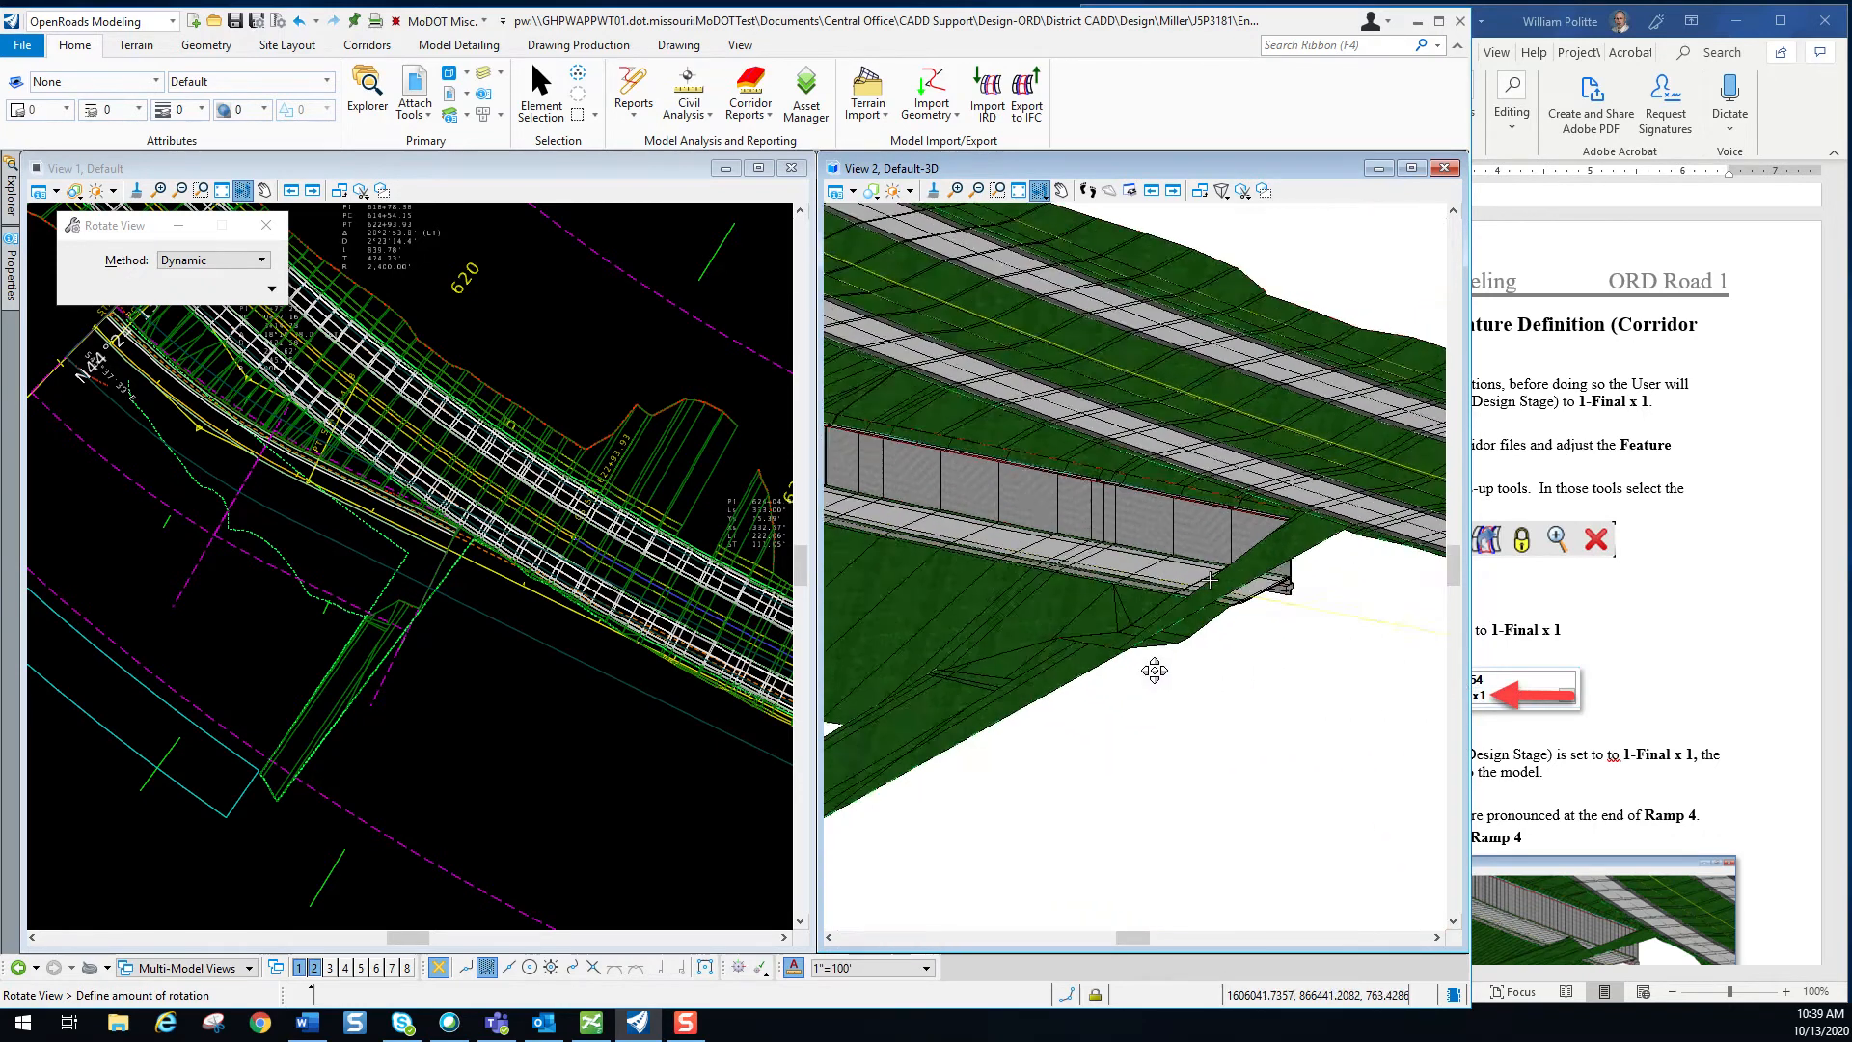
{"action": "left_click", "coordinate": [1152, 686]}
{"action": "left_click", "coordinate": [1203, 645]}
{"action": "left_click", "coordinate": [1152, 783]}
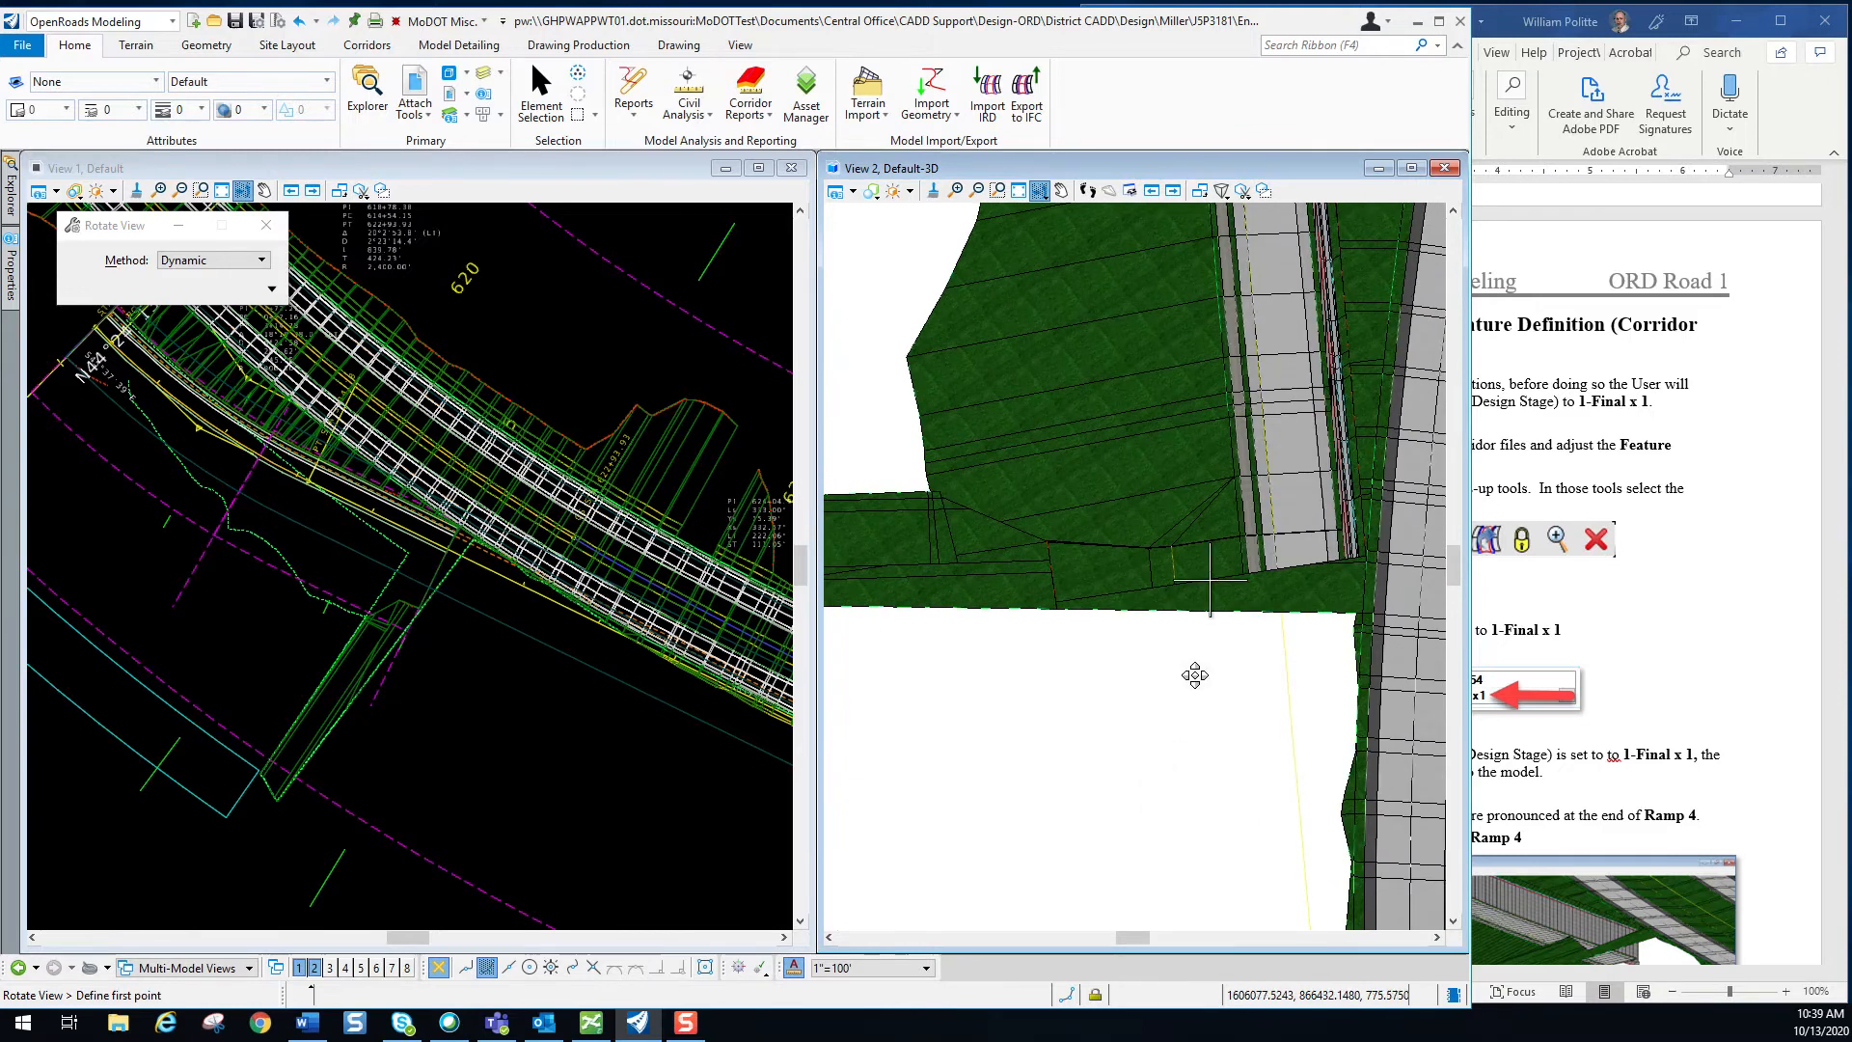
{"action": "left_click", "coordinate": [1103, 671]}
{"action": "left_click", "coordinate": [1287, 632]}
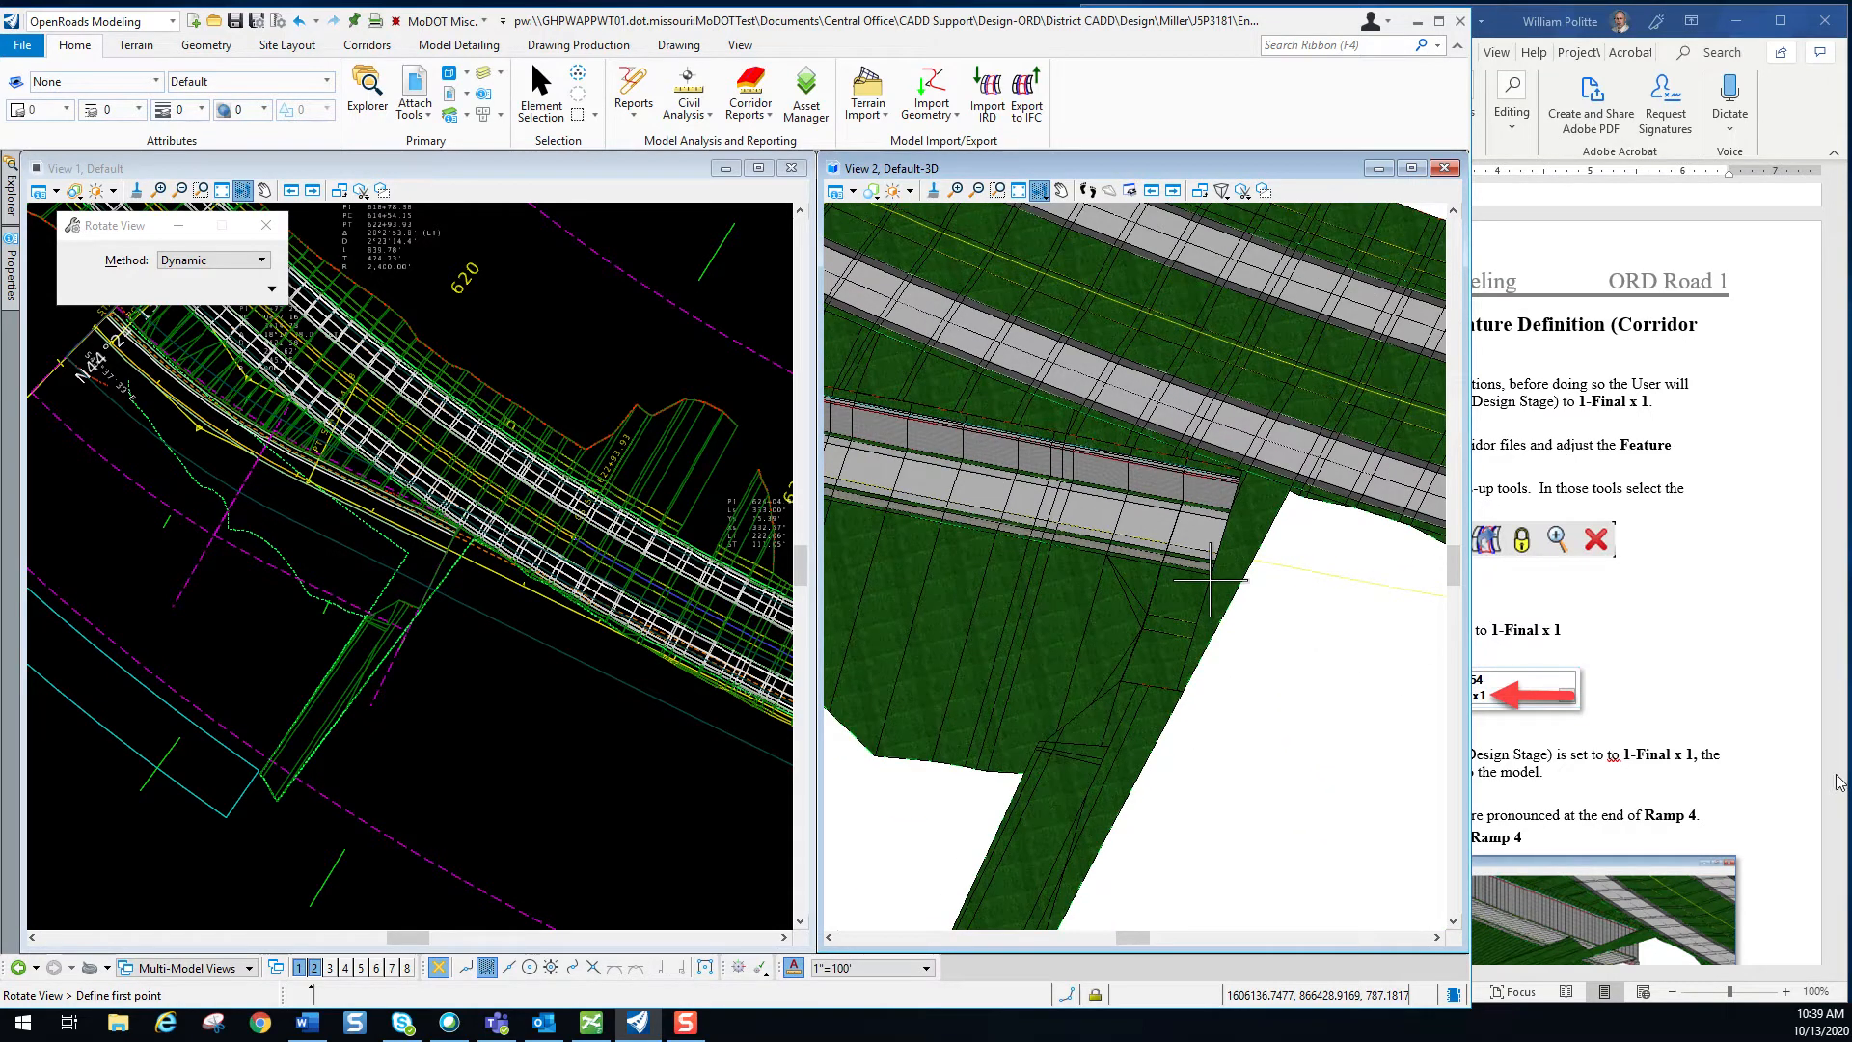
Look through the training manual for the exercise 7.15 illustration of the side slope and ditch at Ramp 4.
{"action": "left_click", "coordinate": [1806, 674]}
{"action": "left_click_drag", "start_coordinate": [1839, 800], "coordinate": [1839, 939]}
{"action": "scroll", "coordinate": [1678, 732], "scroll_direction": "up", "scroll_amount": 1}
{"action": "scroll", "coordinate": [1678, 732], "scroll_direction": "up", "scroll_amount": 4}
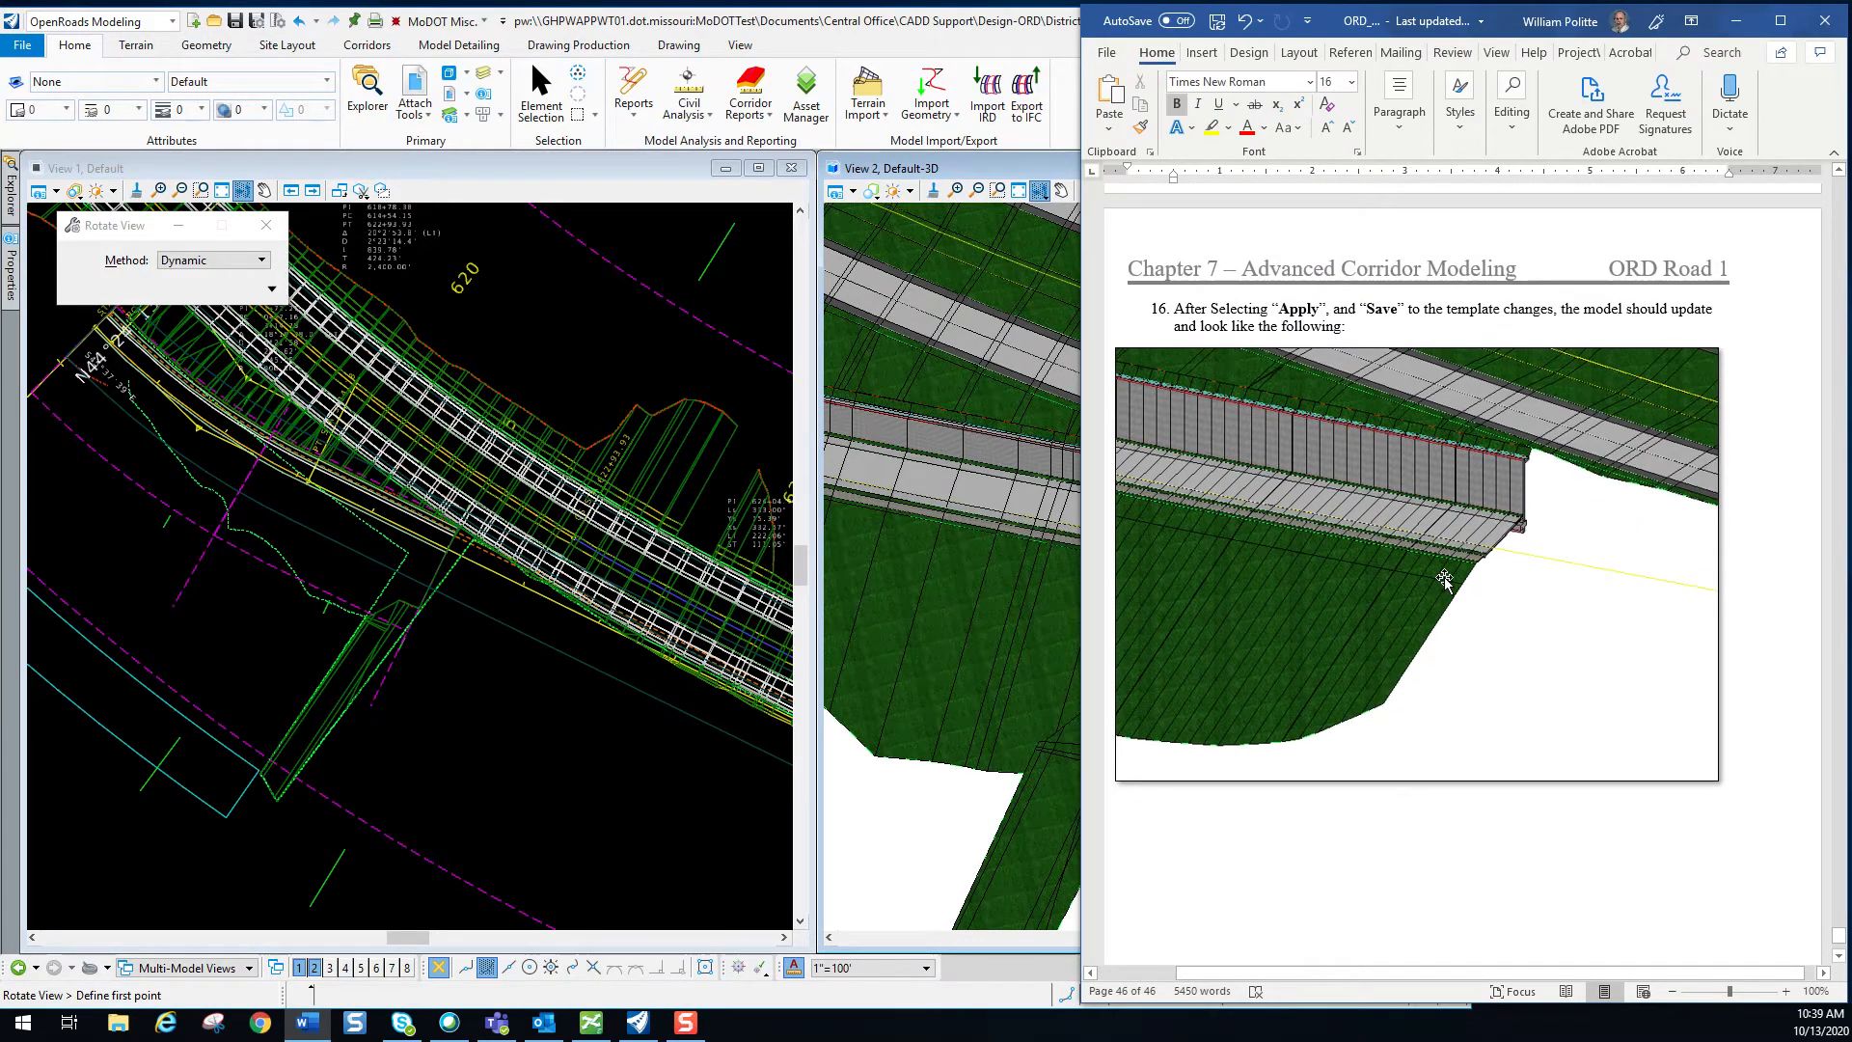
{"action": "left_click_drag", "start_coordinate": [1841, 938], "coordinate": [1841, 801]}
{"action": "scroll", "coordinate": [1841, 801], "scroll_direction": "down", "scroll_amount": 4}
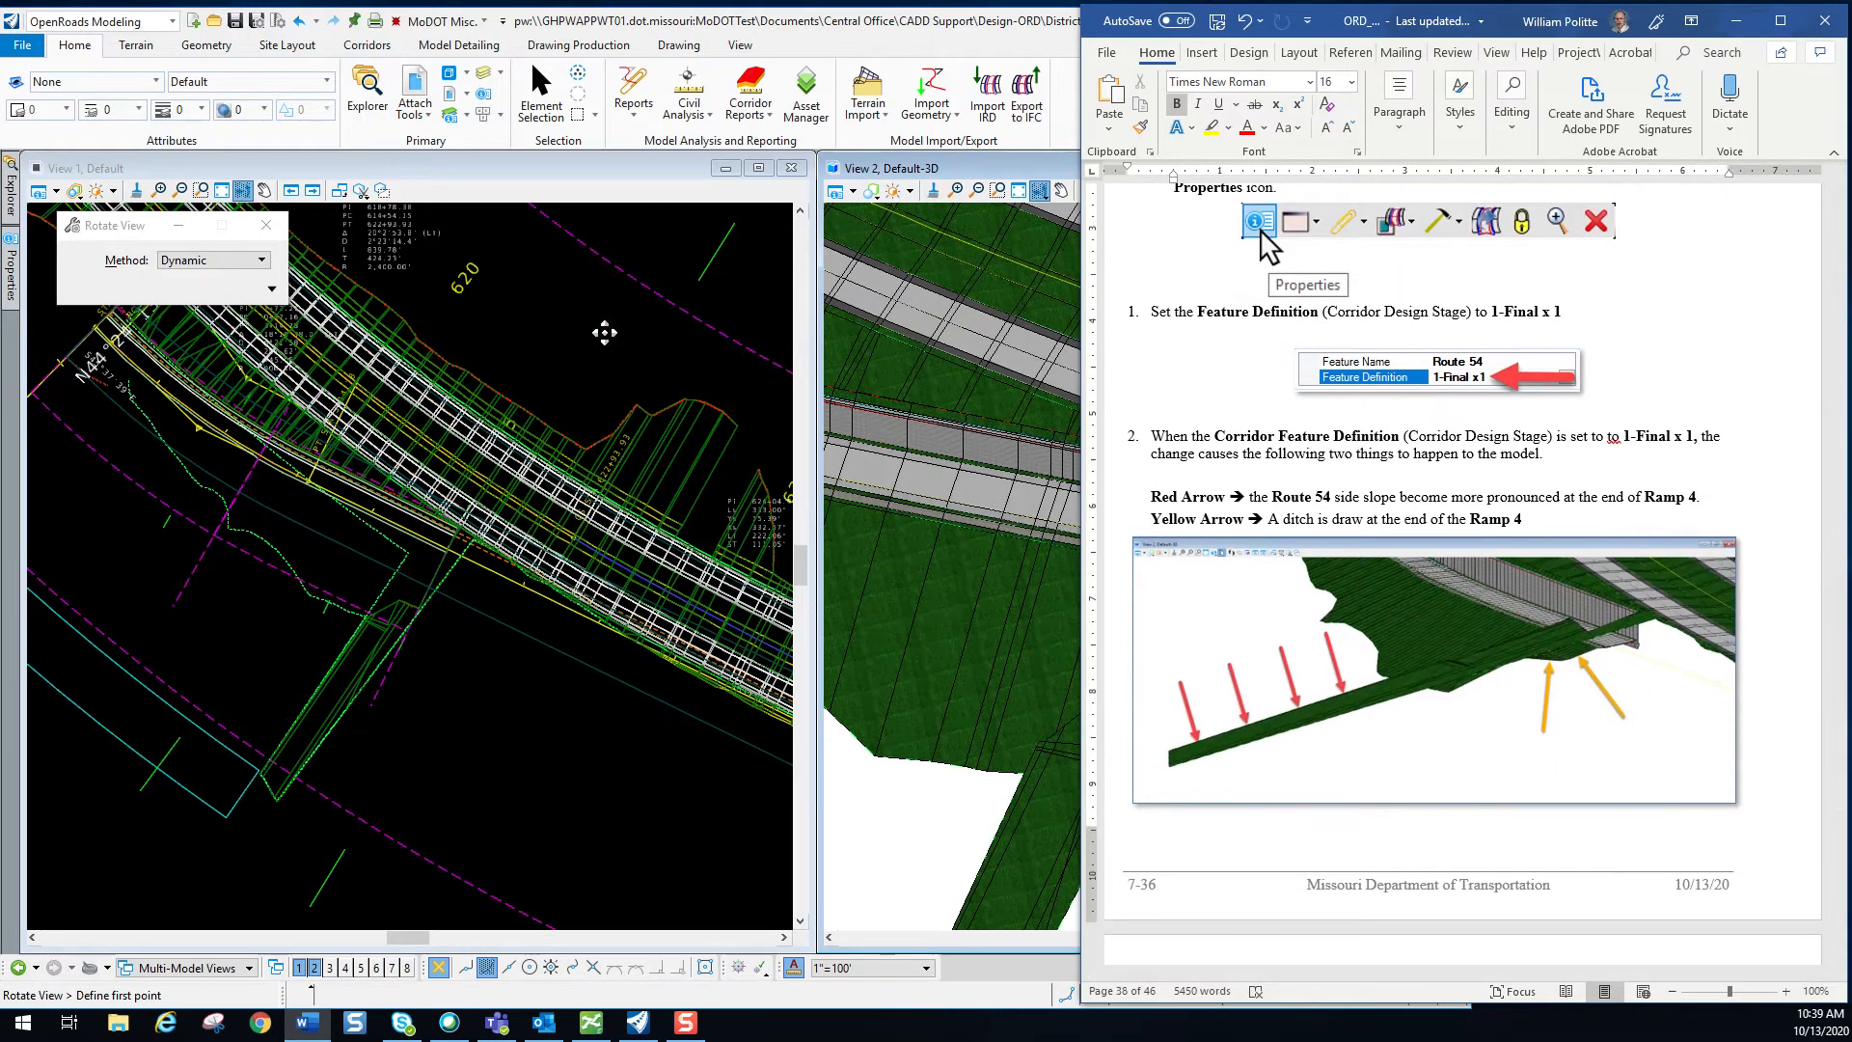
Open Corridors_ Ramp-4_J5P3181.dgn from the data-7 folder in OpenRoads Designer and check in Corridors_Route-54_J5P3181.dgn.
{"action": "left_click", "coordinate": [546, 172]}
{"action": "right_click", "coordinate": [564, 322]}
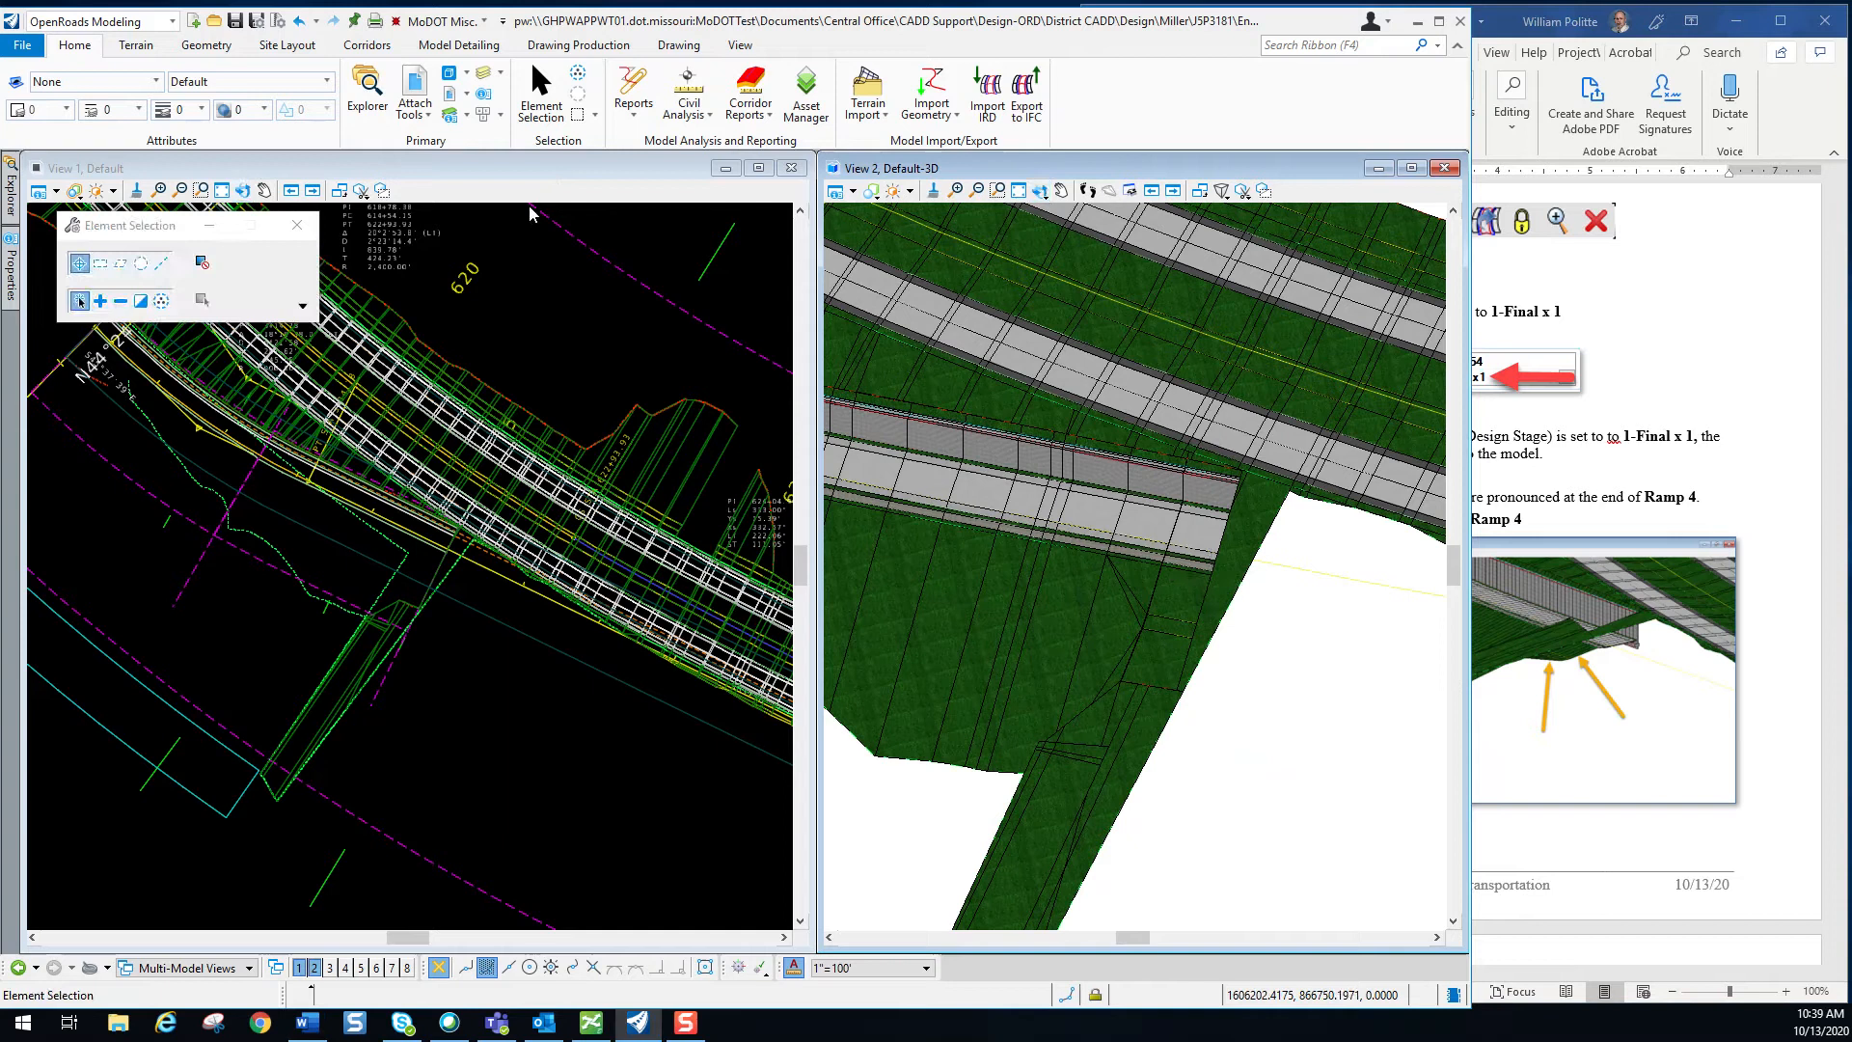
{"action": "left_click", "coordinate": [531, 303]}
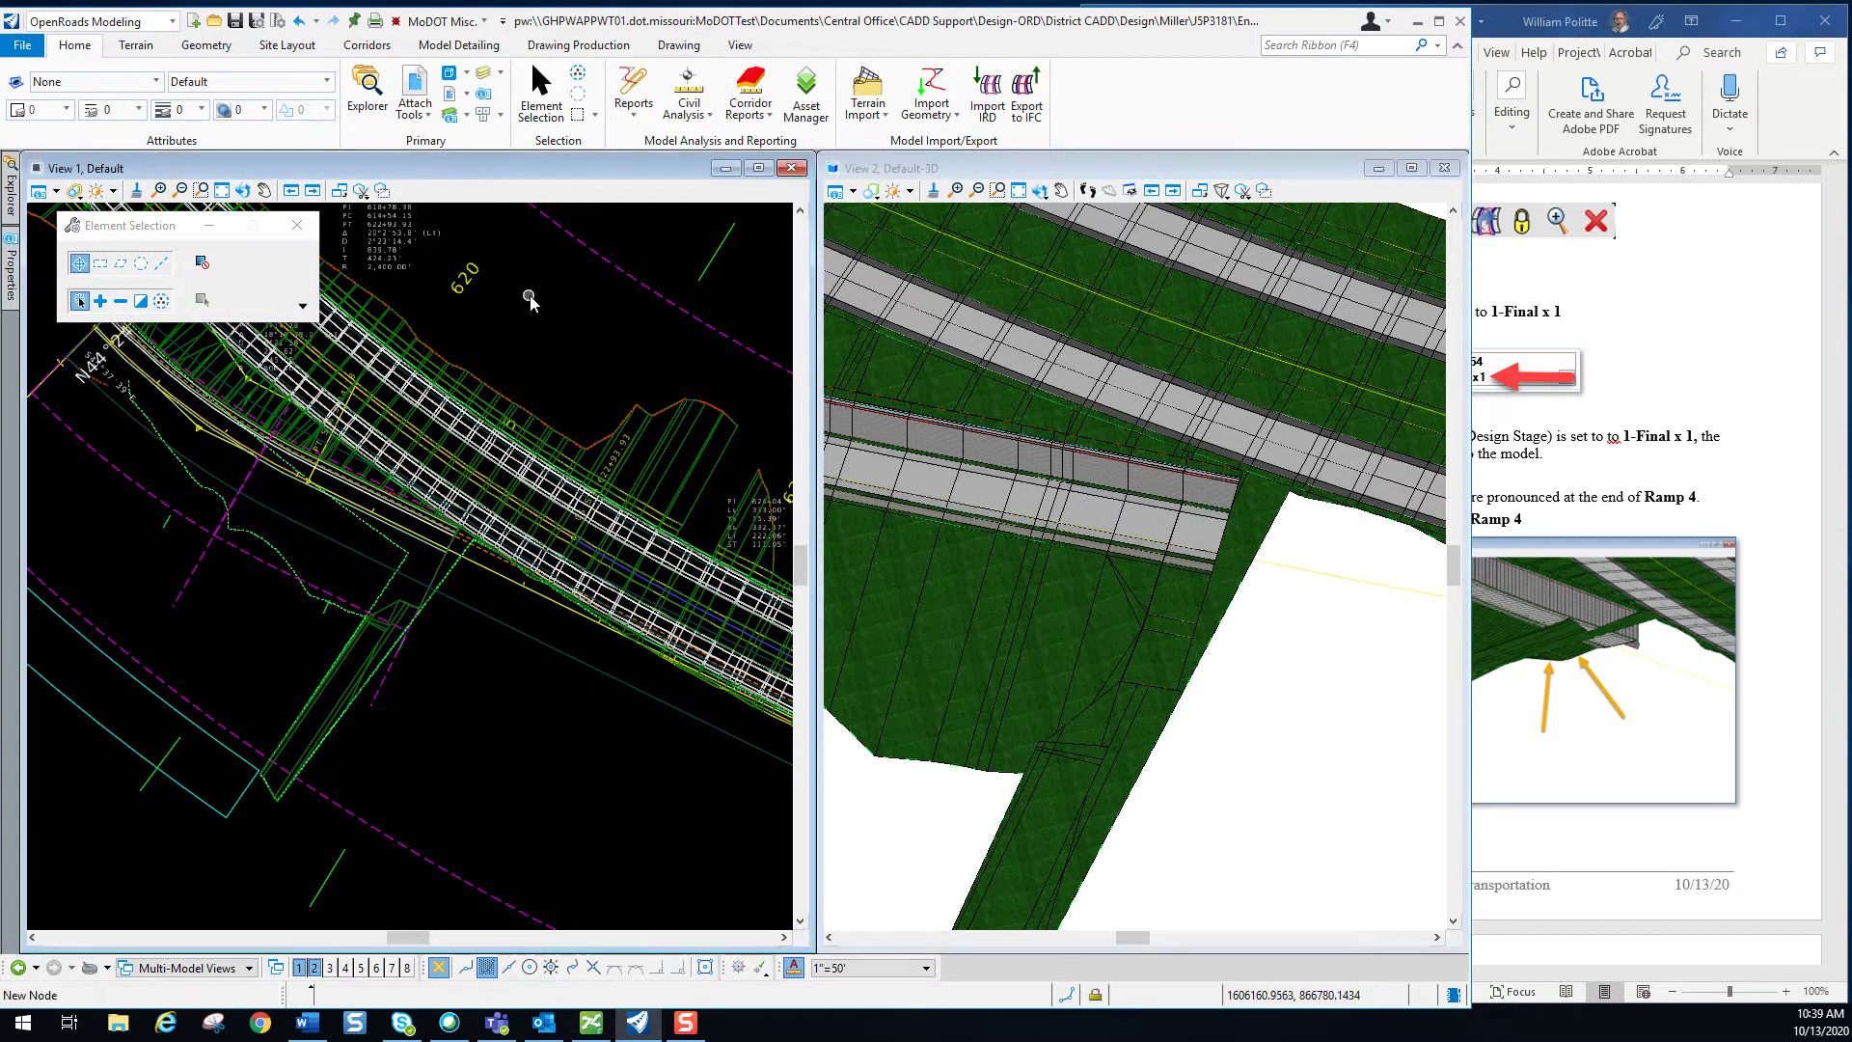
{"action": "left_click", "coordinate": [39, 47]}
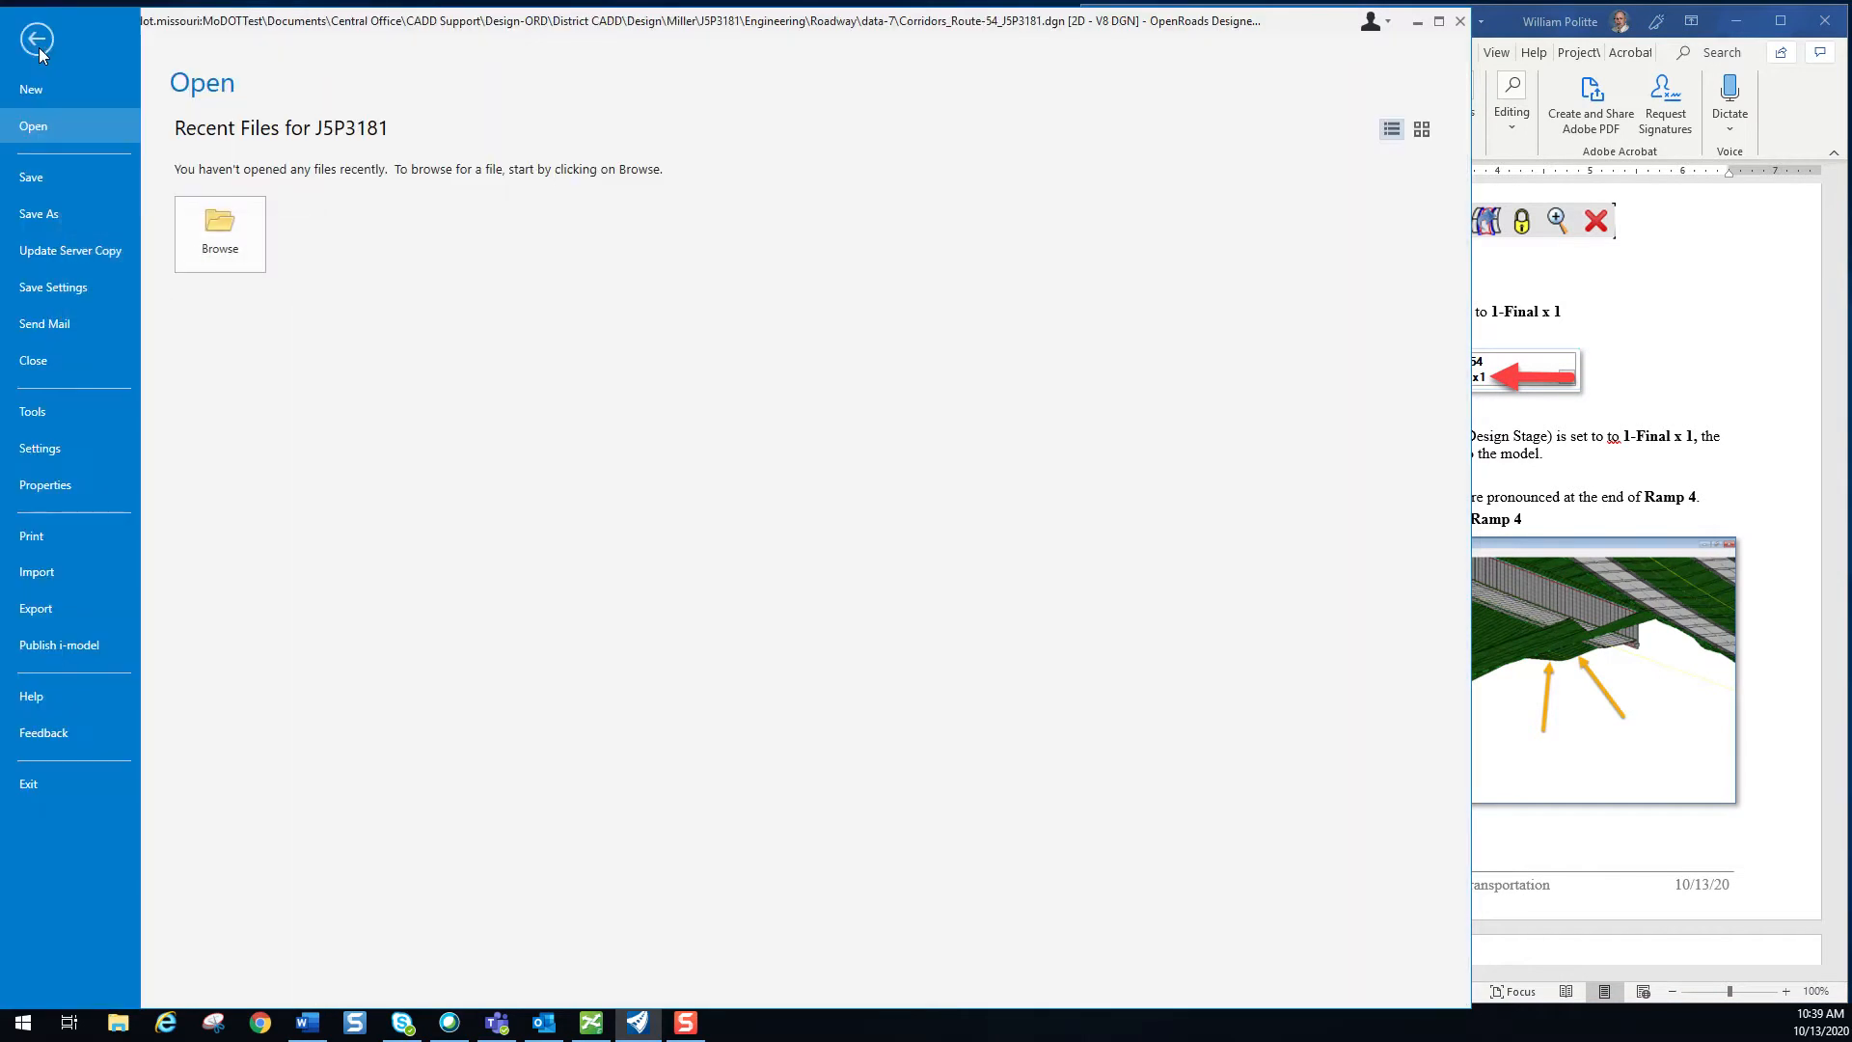
{"action": "left_click", "coordinate": [208, 227]}
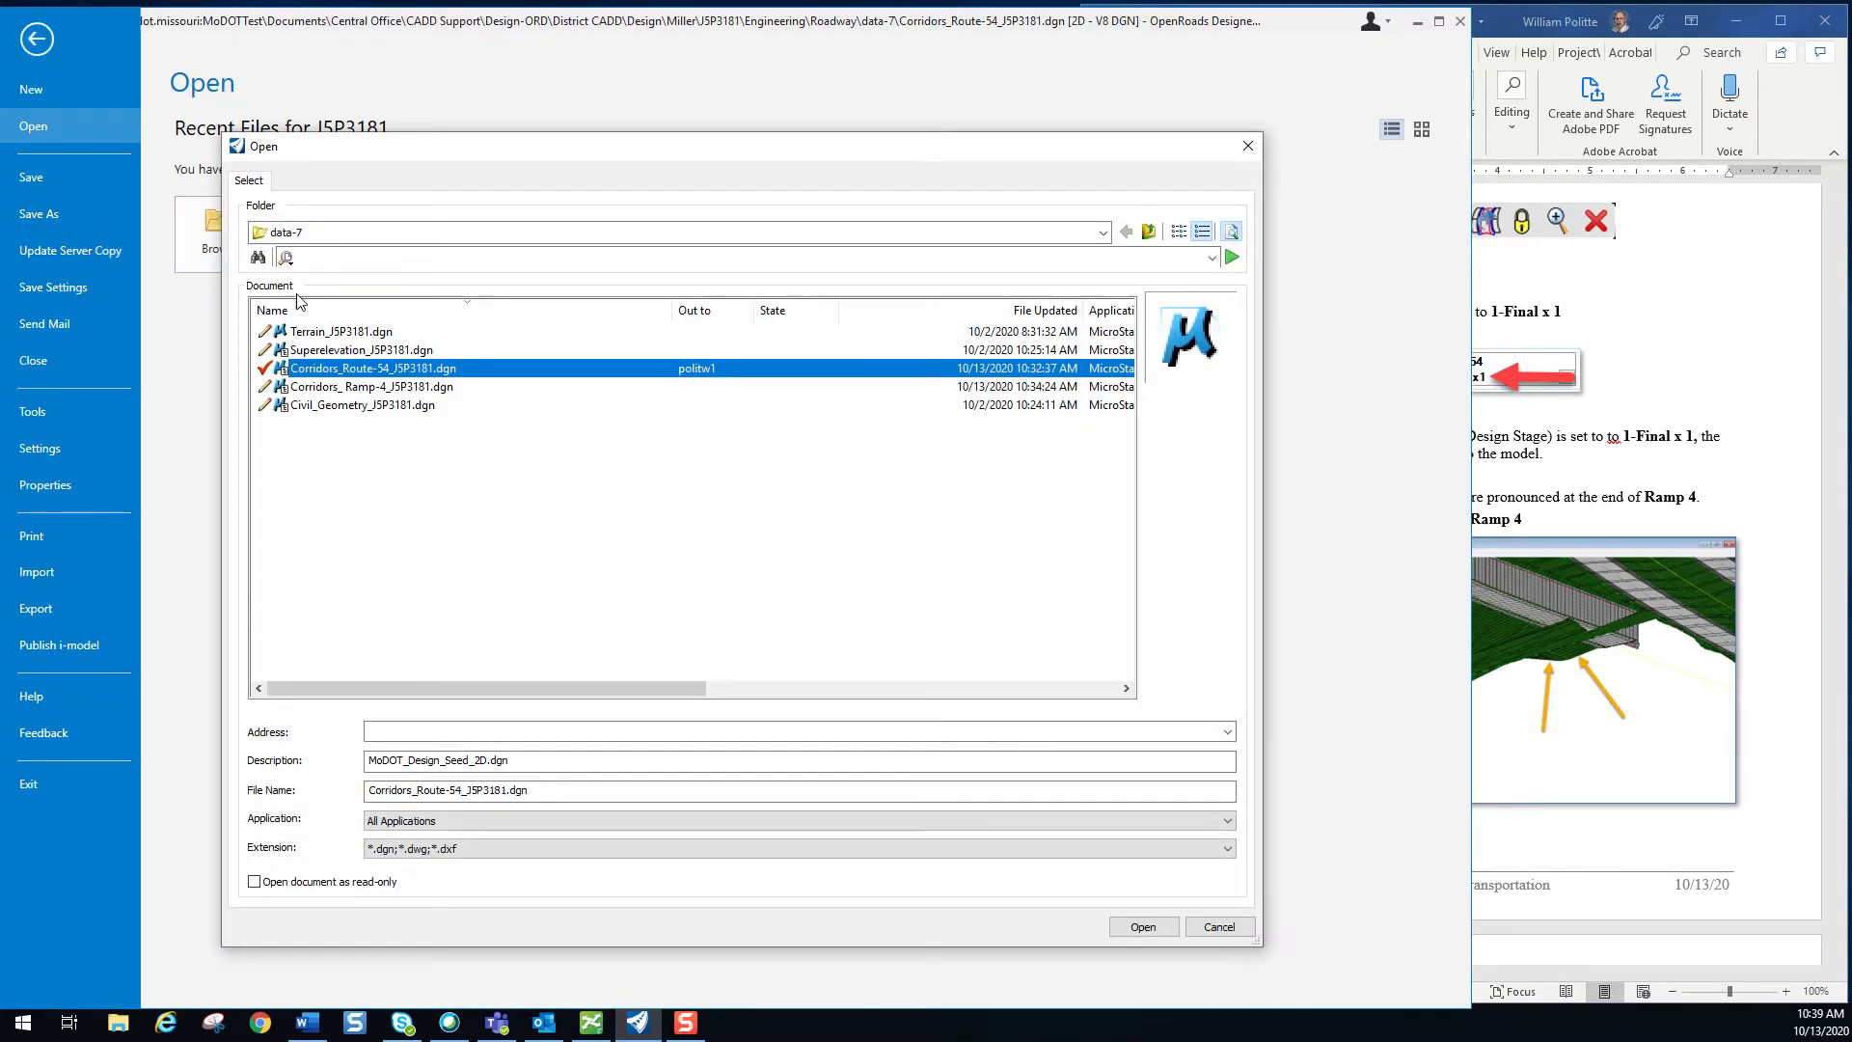
{"action": "left_click", "coordinate": [376, 386]}
{"action": "left_click", "coordinate": [1143, 927]}
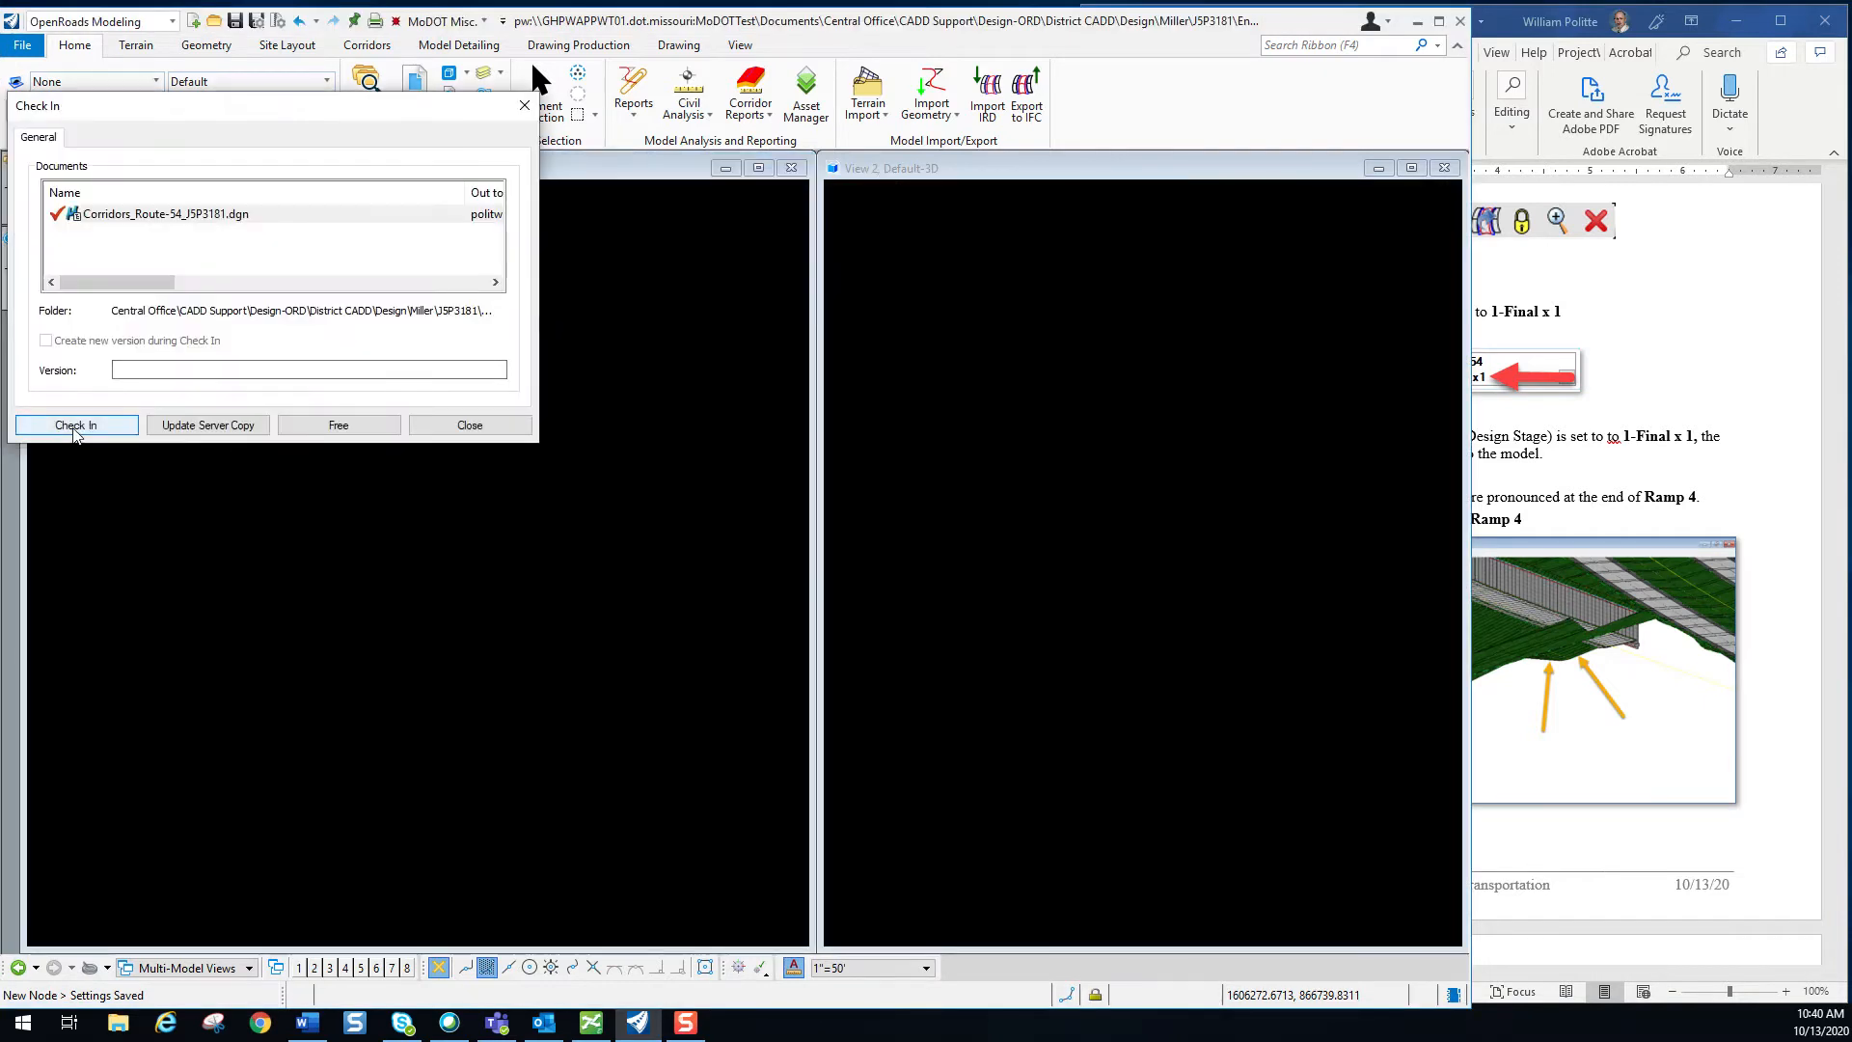
{"action": "left_click_drag", "start_coordinate": [161, 121], "coordinate": [540, 293]}
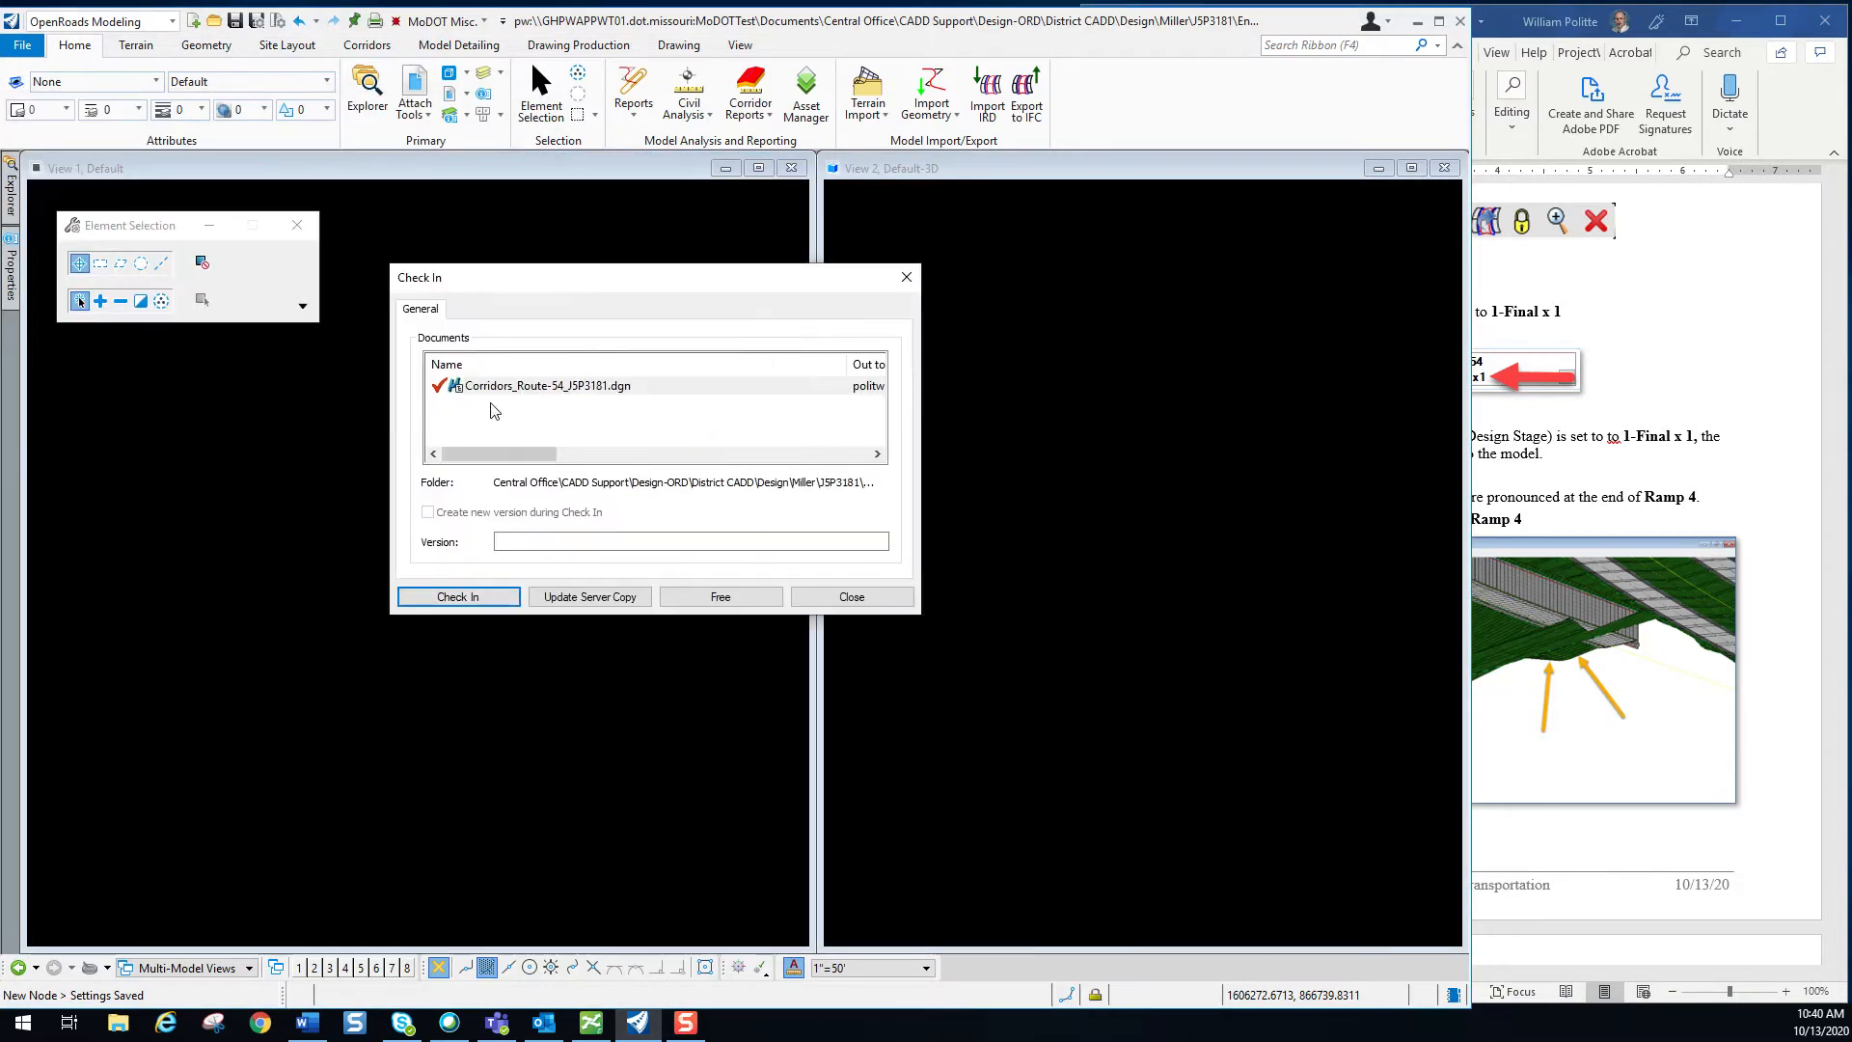
{"action": "left_click", "coordinate": [459, 598]}
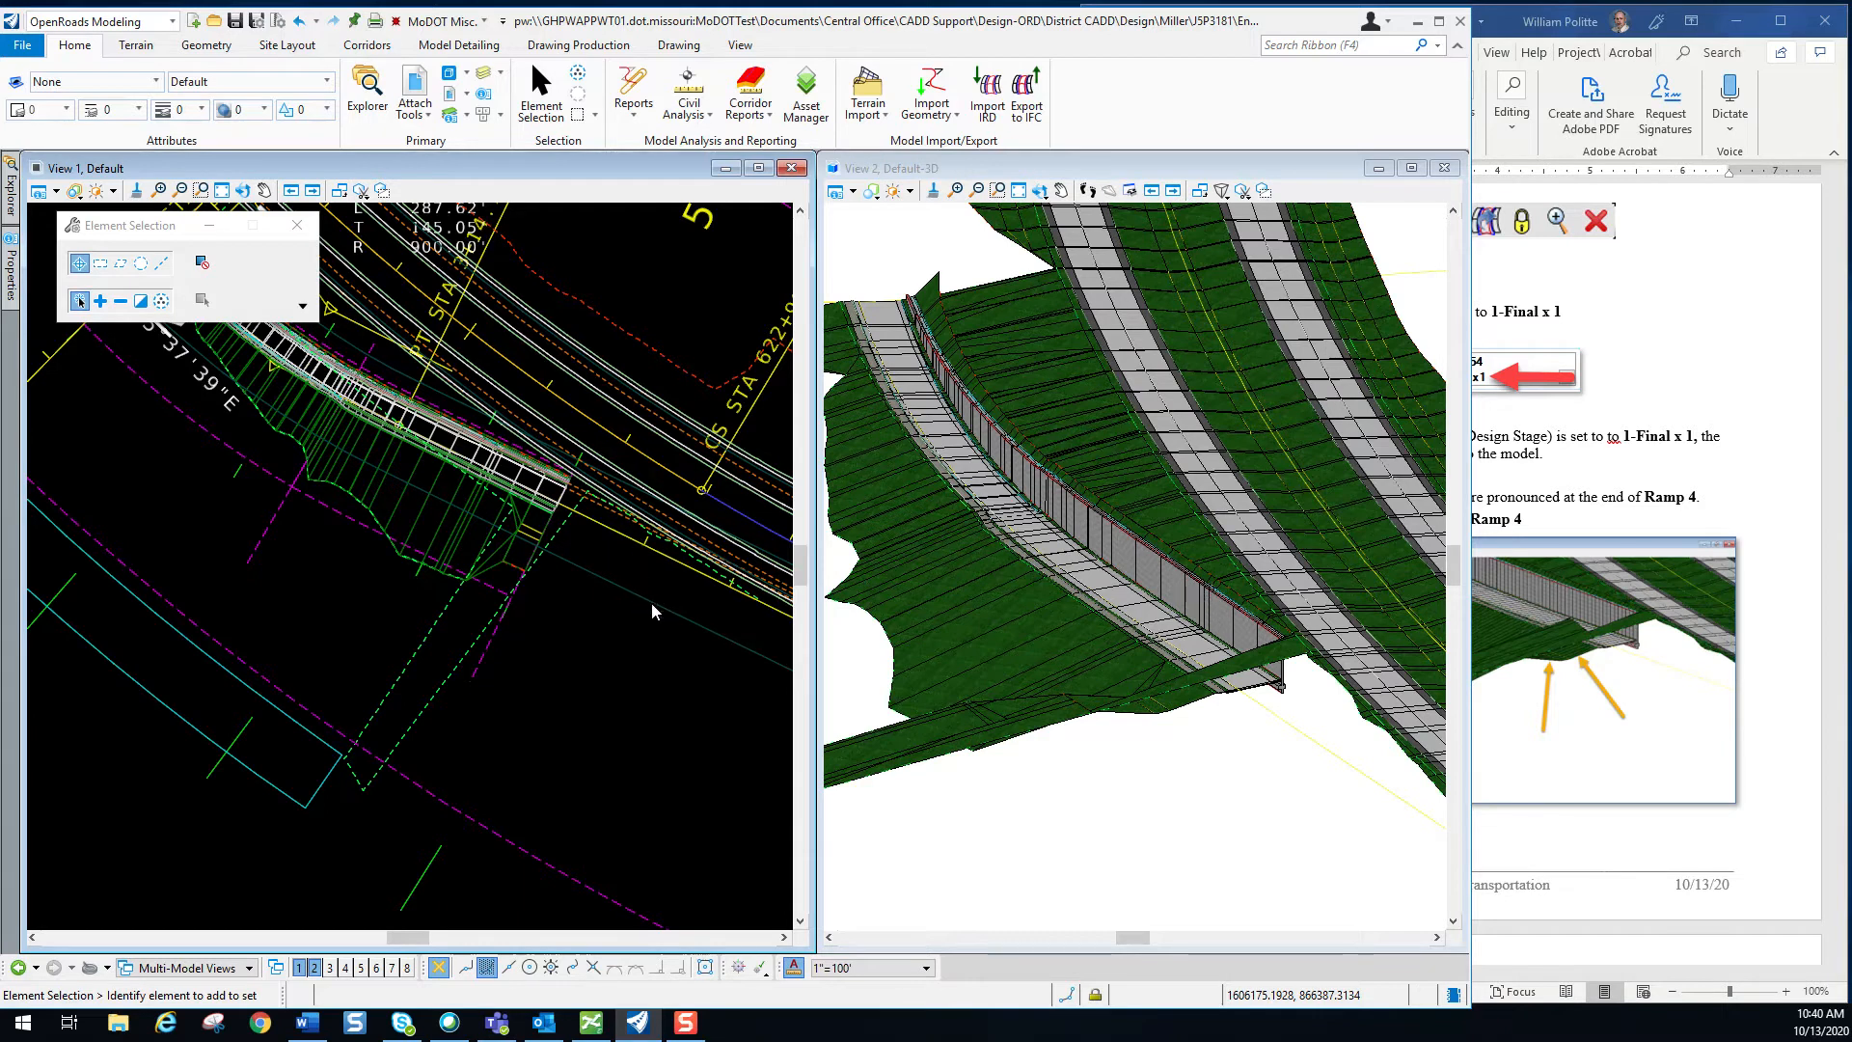
Set the Ramp 4 corridor's feature definition to 1-Final x1 and clear the selection.
{"action": "scroll", "coordinate": [997, 582], "scroll_direction": "down", "scroll_amount": 3}
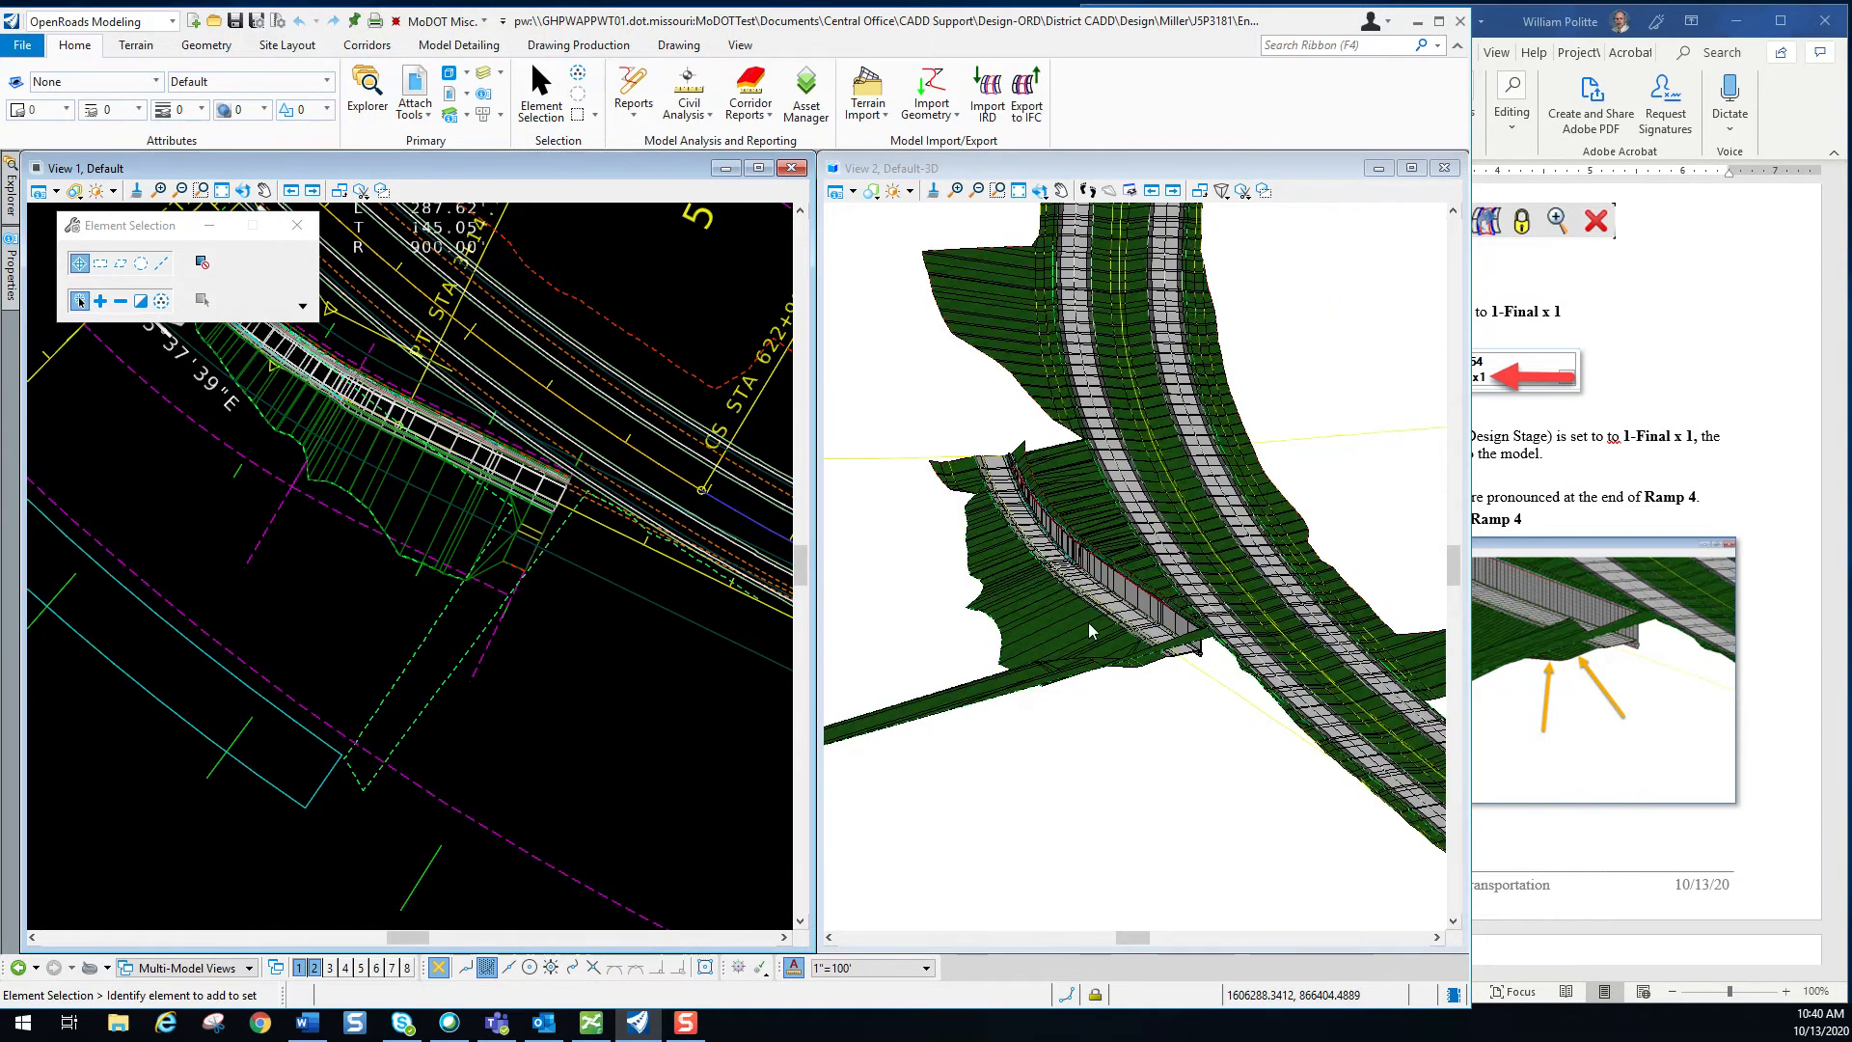
{"action": "scroll", "coordinate": [1088, 622], "scroll_direction": "up", "scroll_amount": 1}
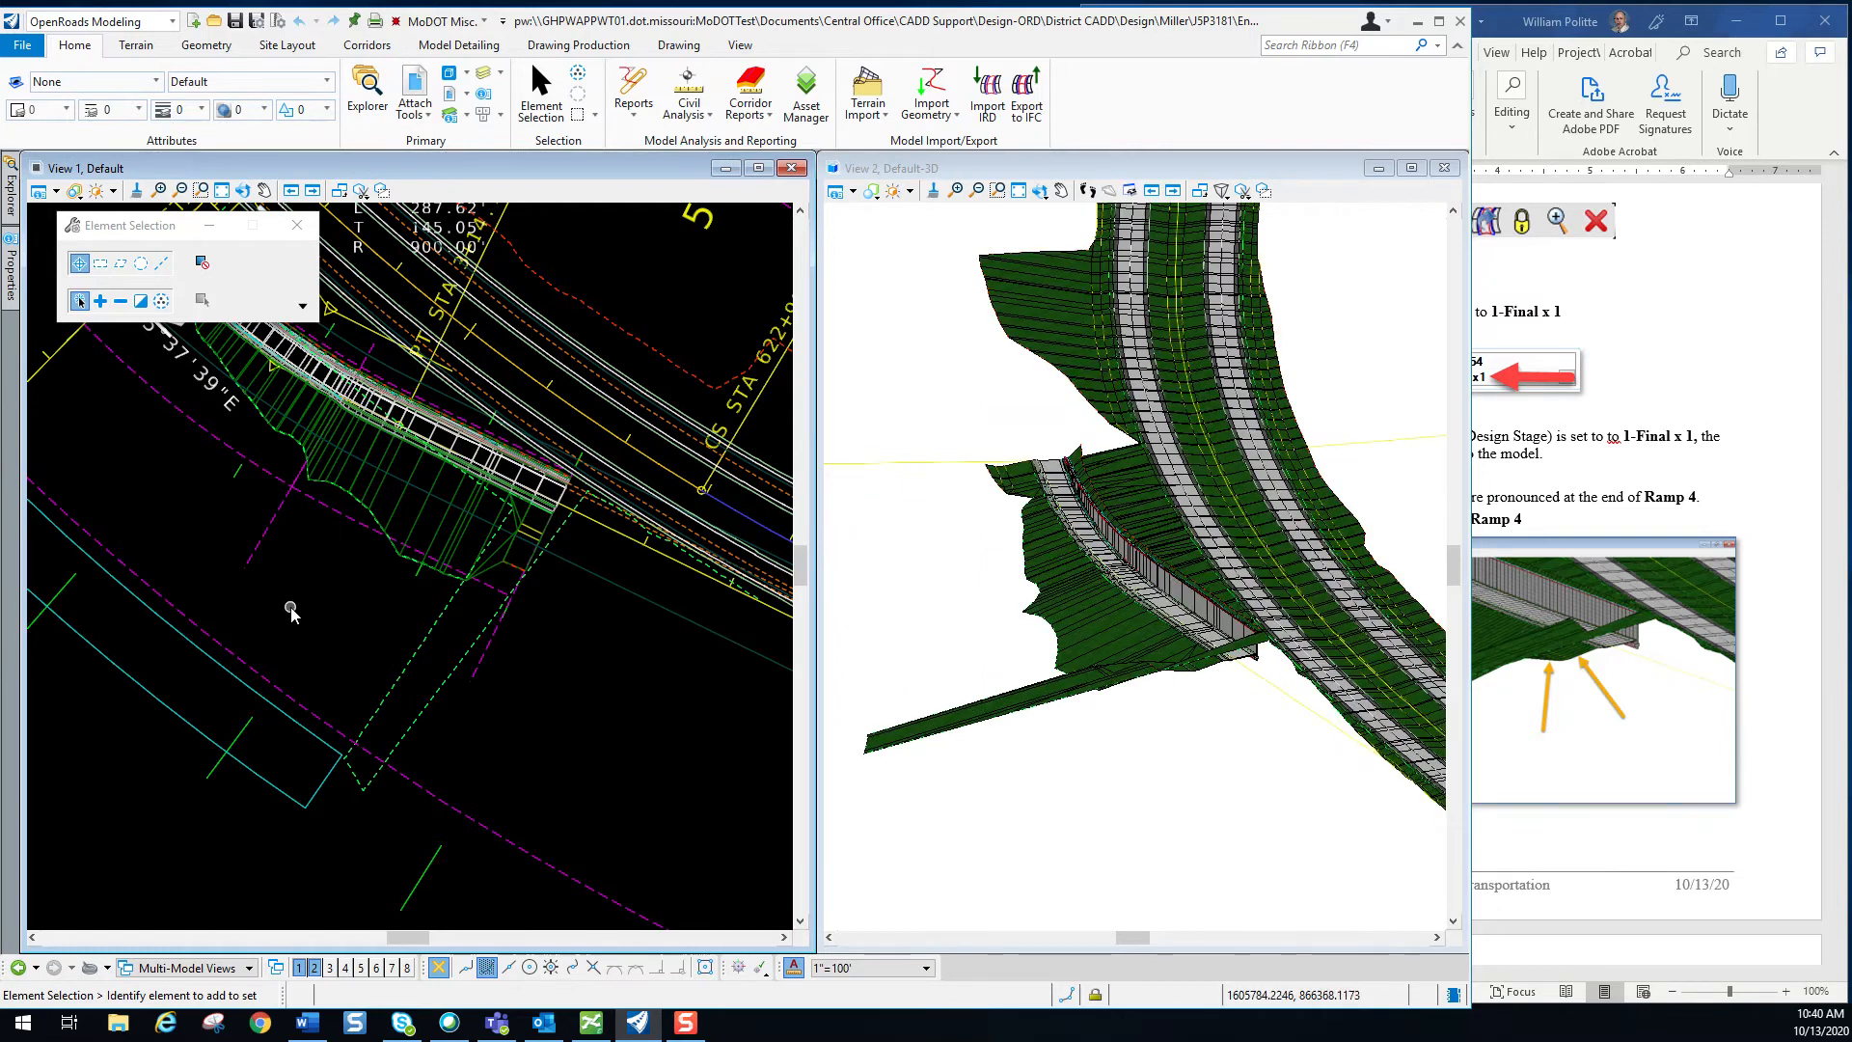
{"action": "scroll", "coordinate": [291, 463], "scroll_direction": "up", "scroll_amount": 2}
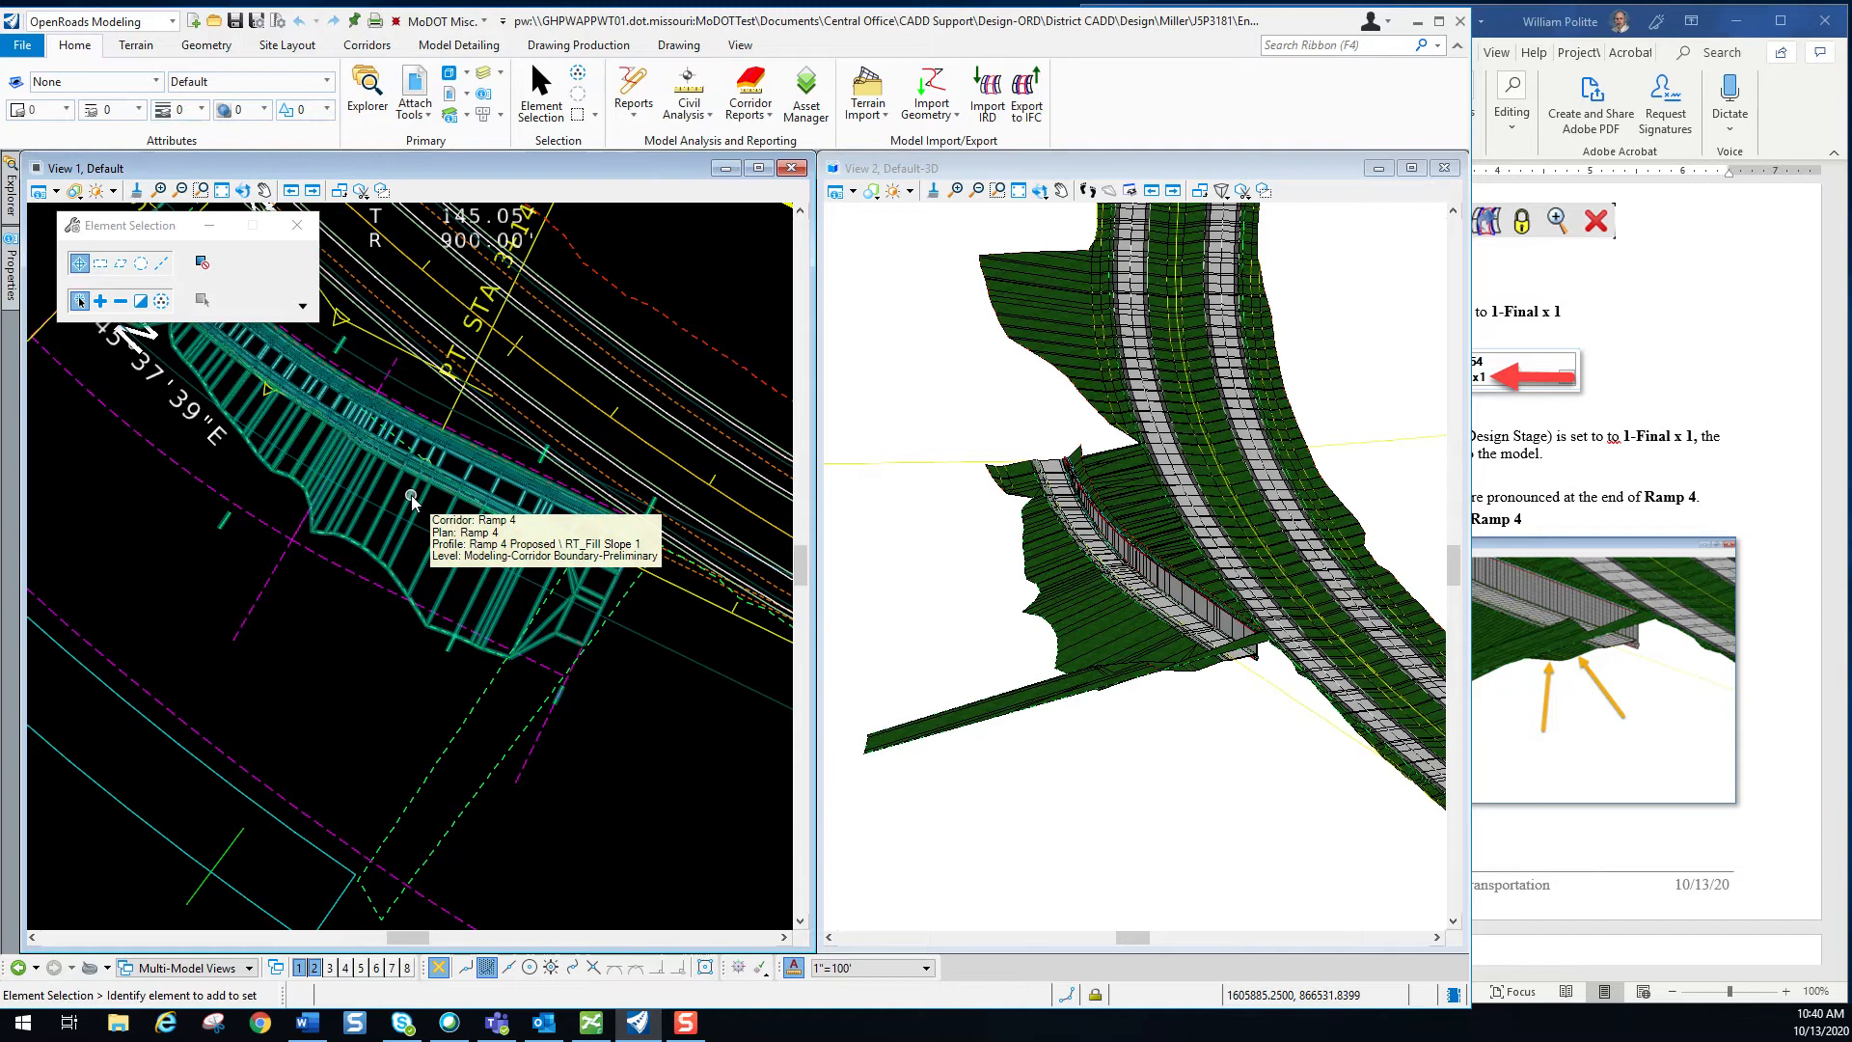
{"action": "left_click", "coordinate": [412, 498]}
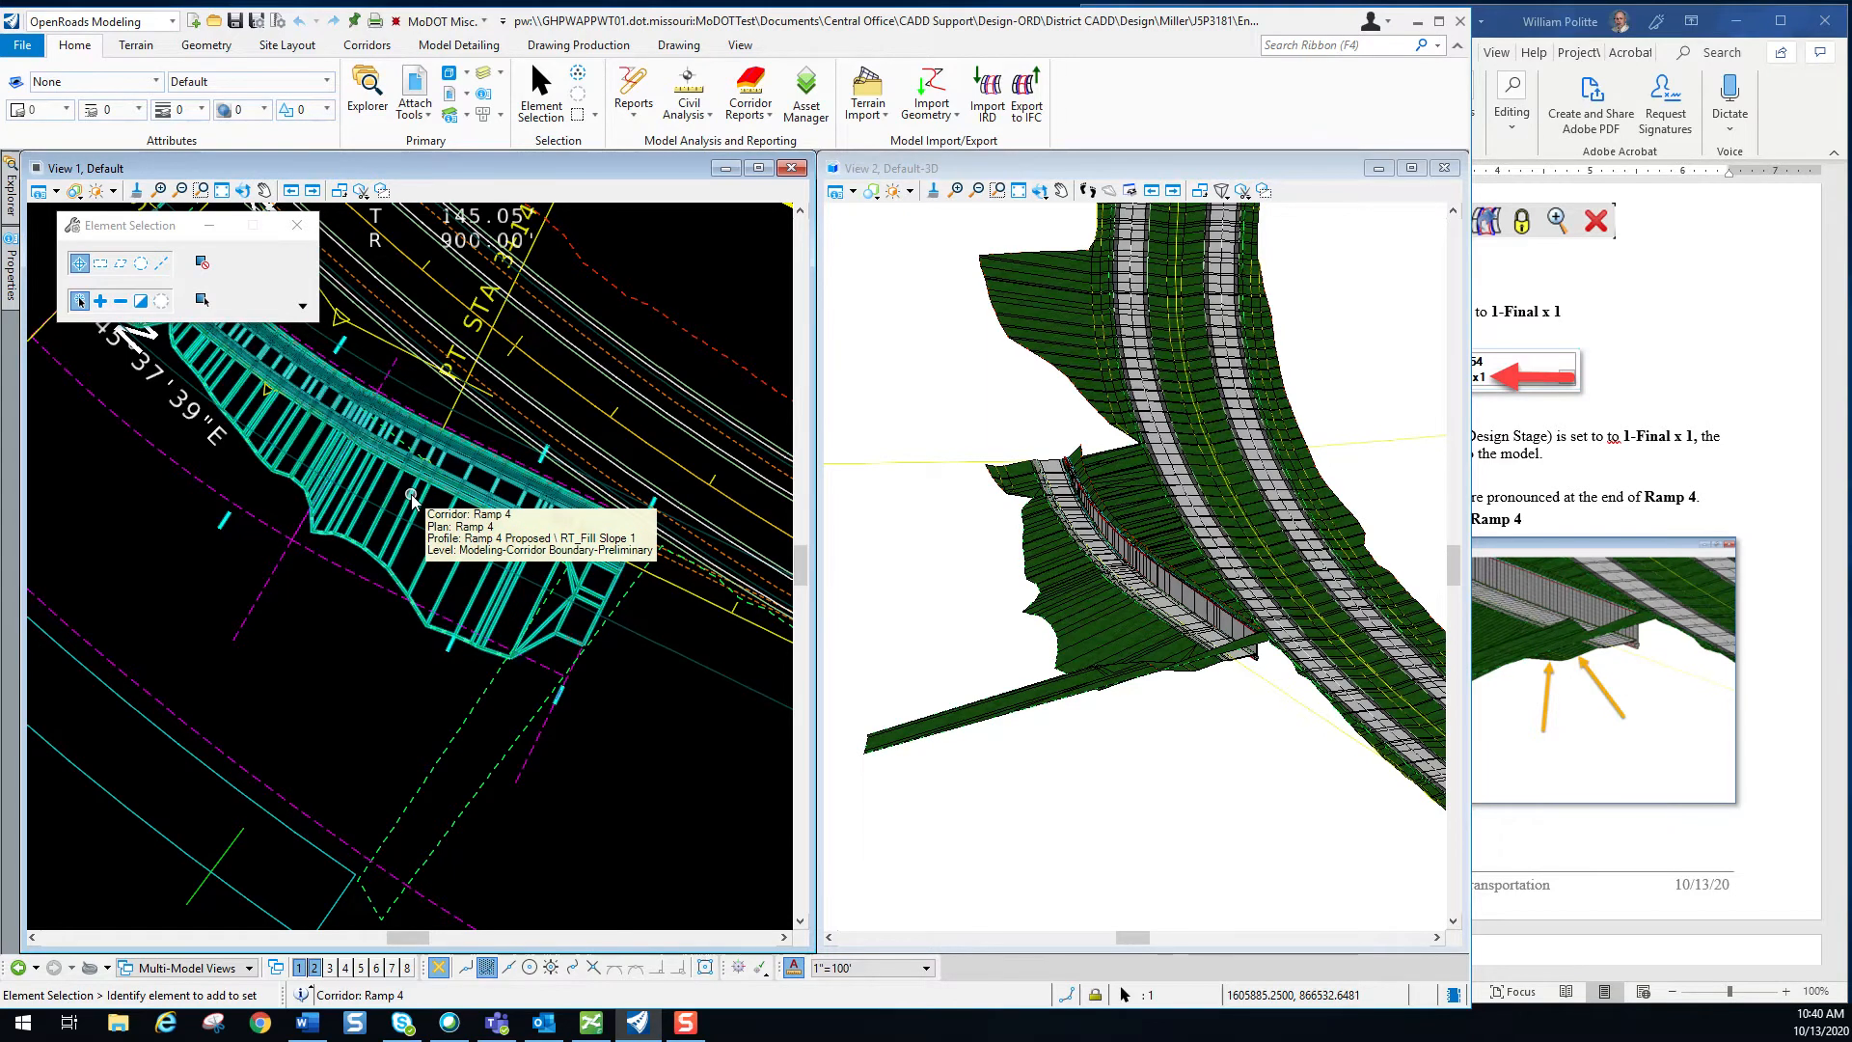
{"action": "mouse_move", "coordinate": [413, 496]}
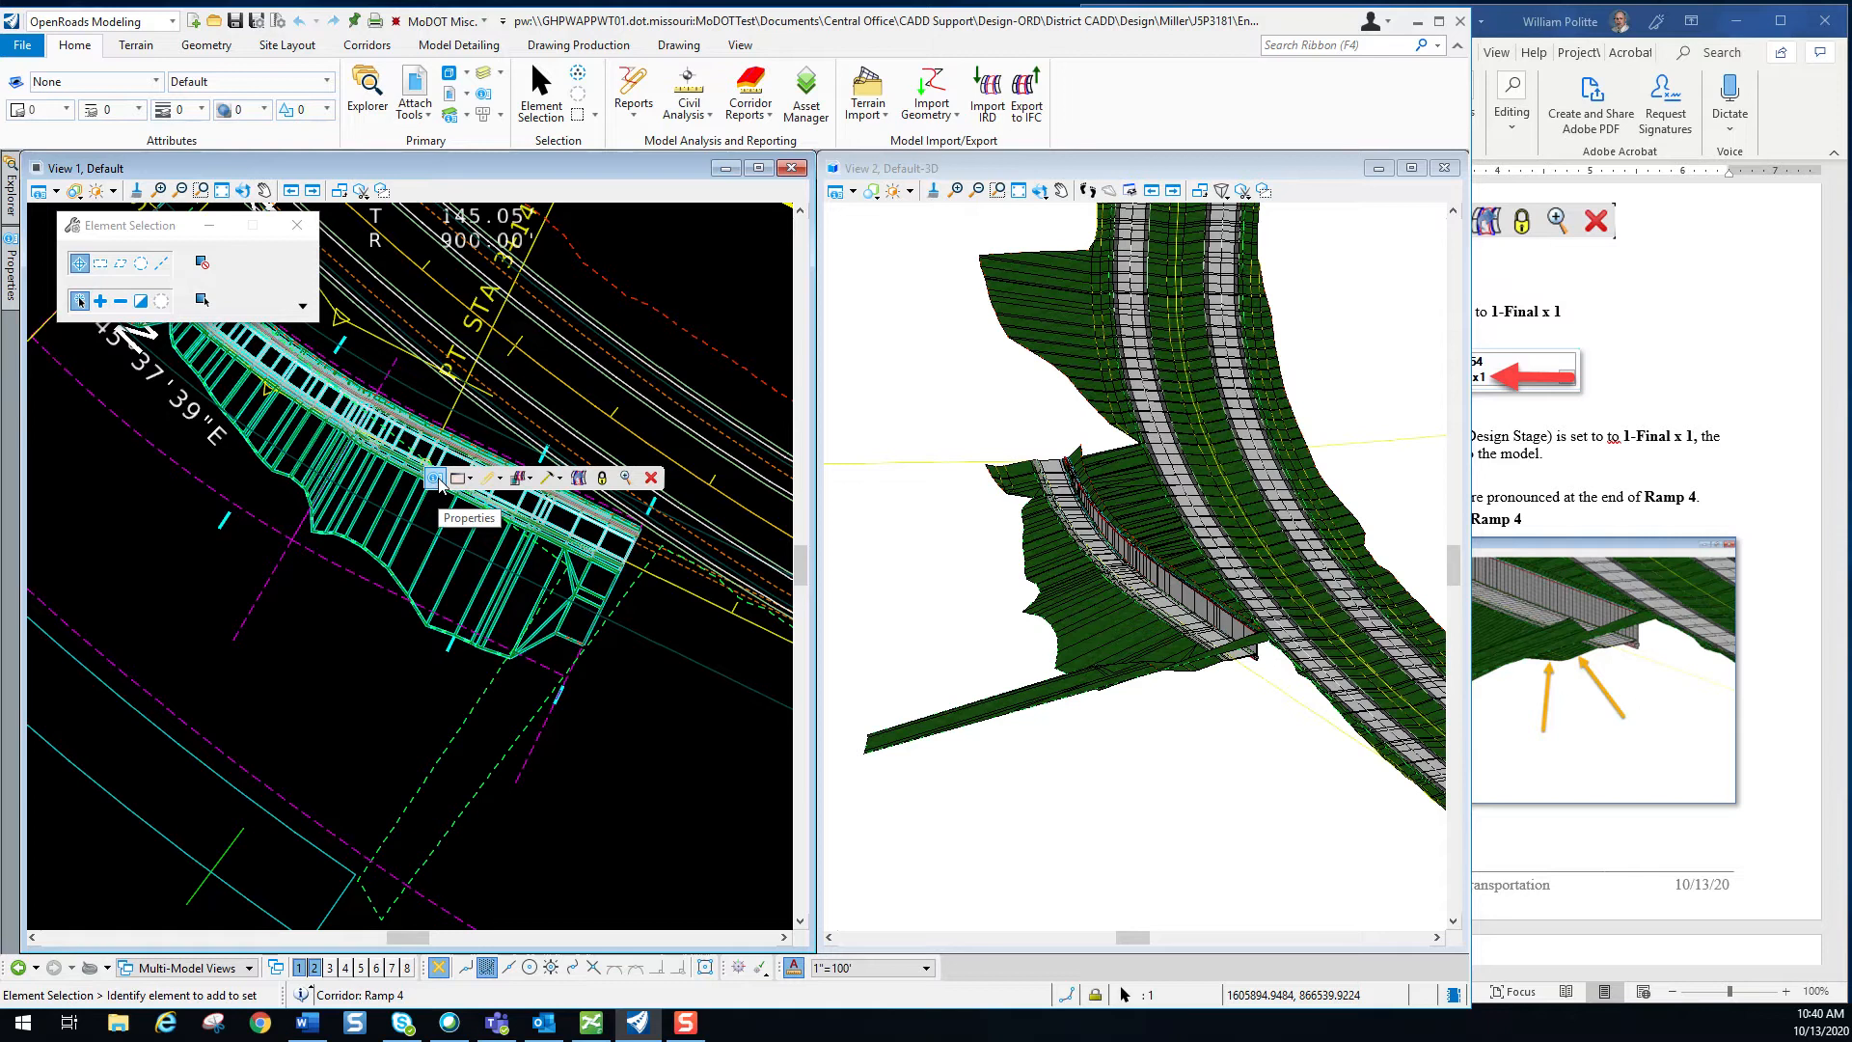
{"action": "left_click", "coordinate": [437, 479]}
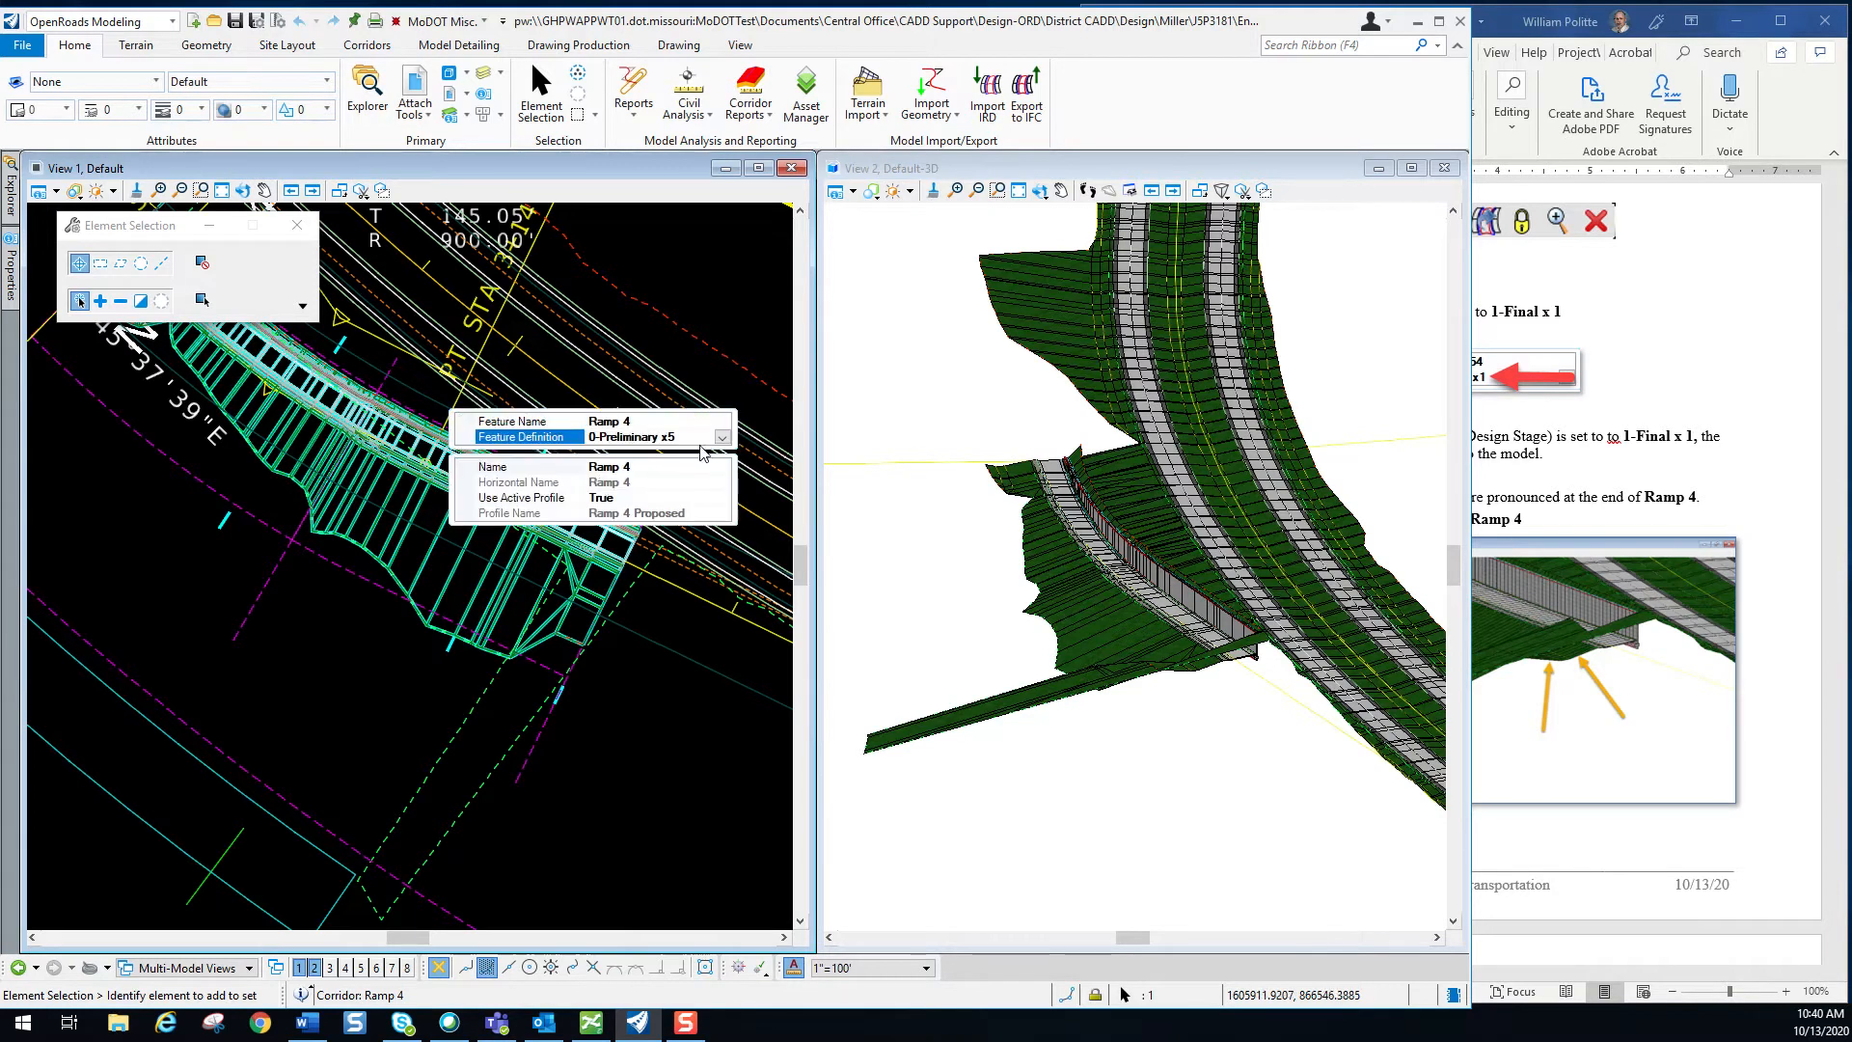
{"action": "left_click", "coordinate": [722, 438]}
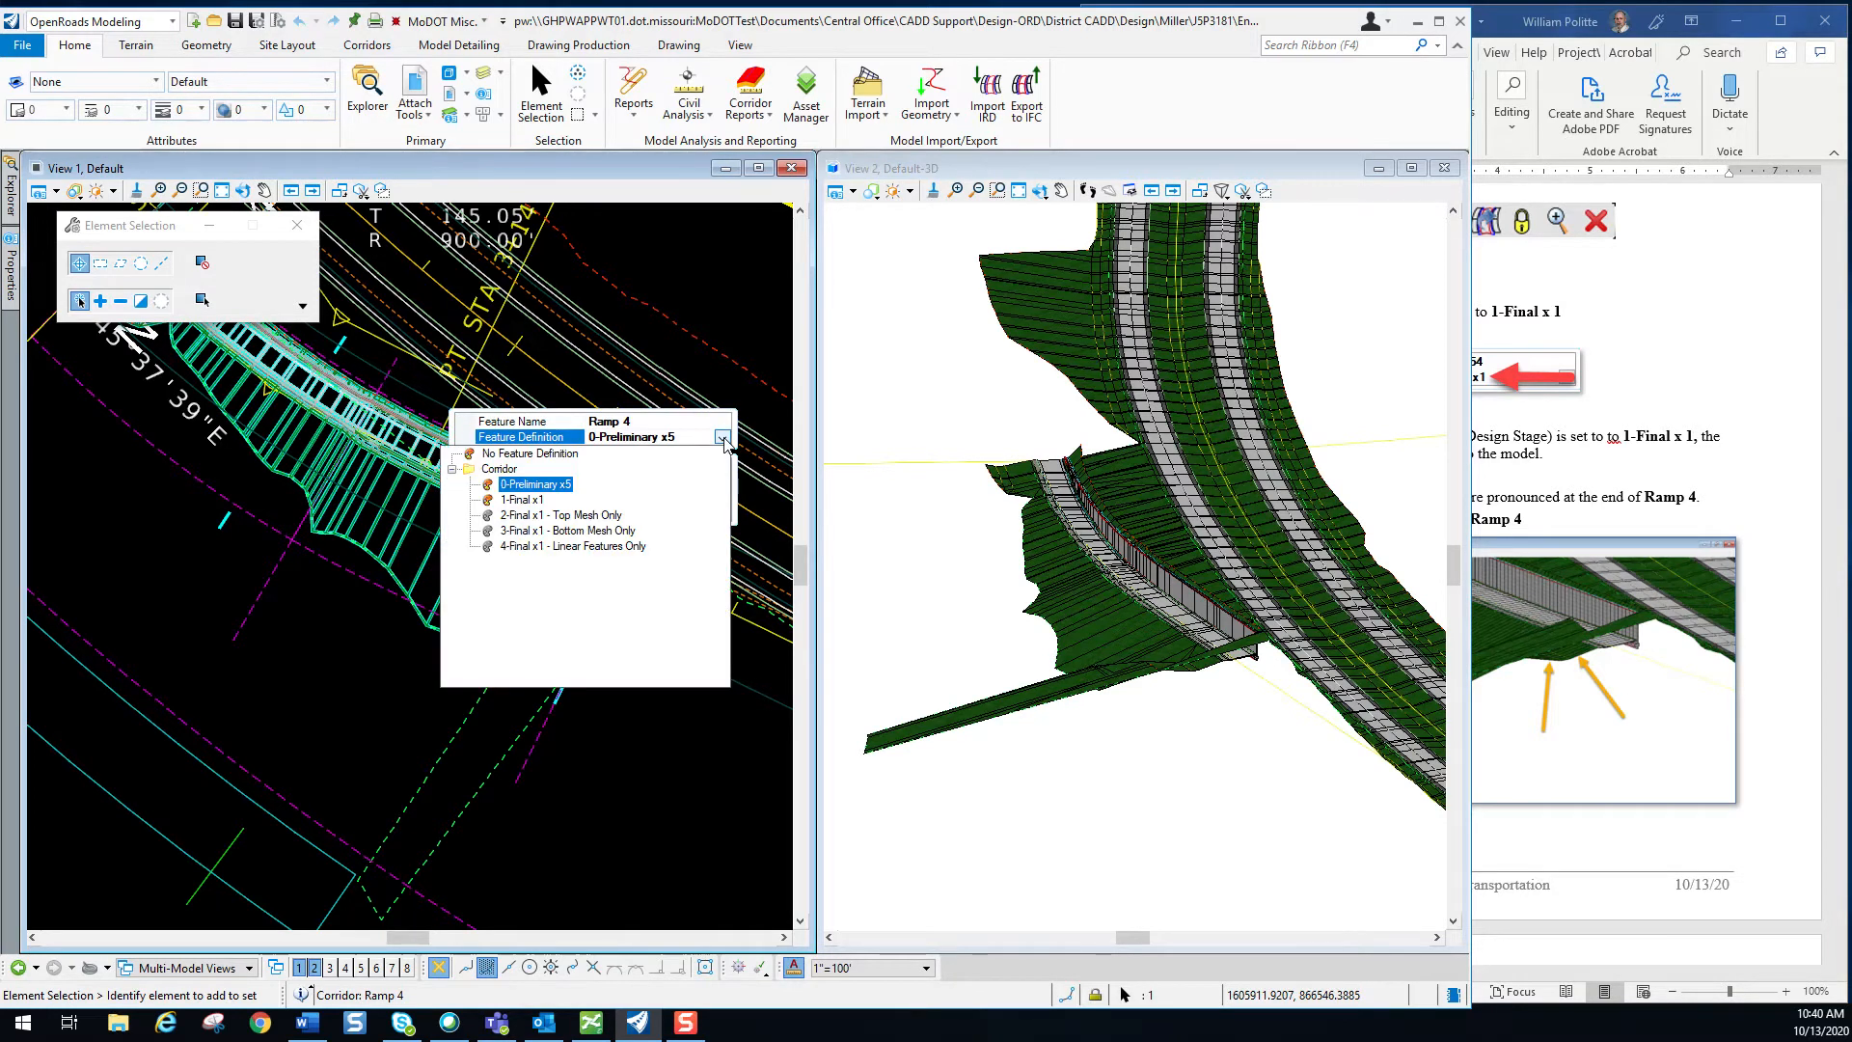
{"action": "left_click", "coordinate": [526, 490]}
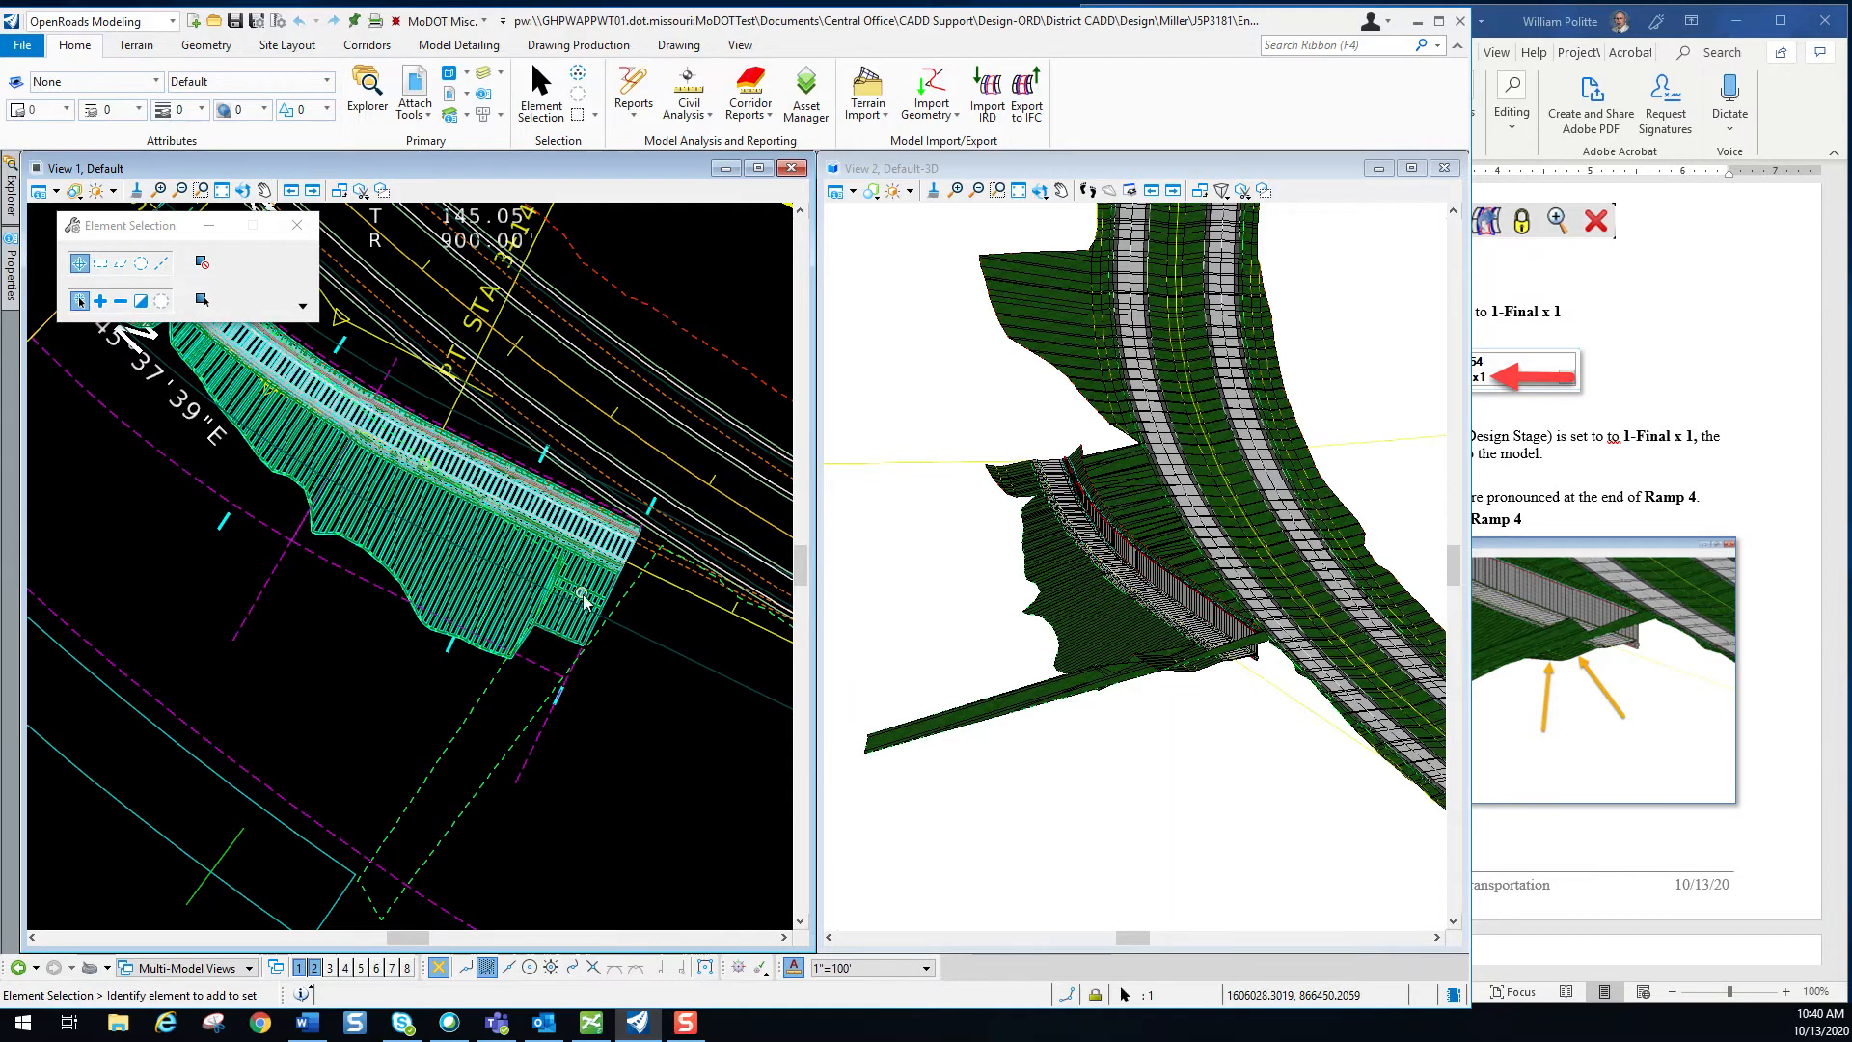
{"action": "left_click", "coordinate": [376, 651]}
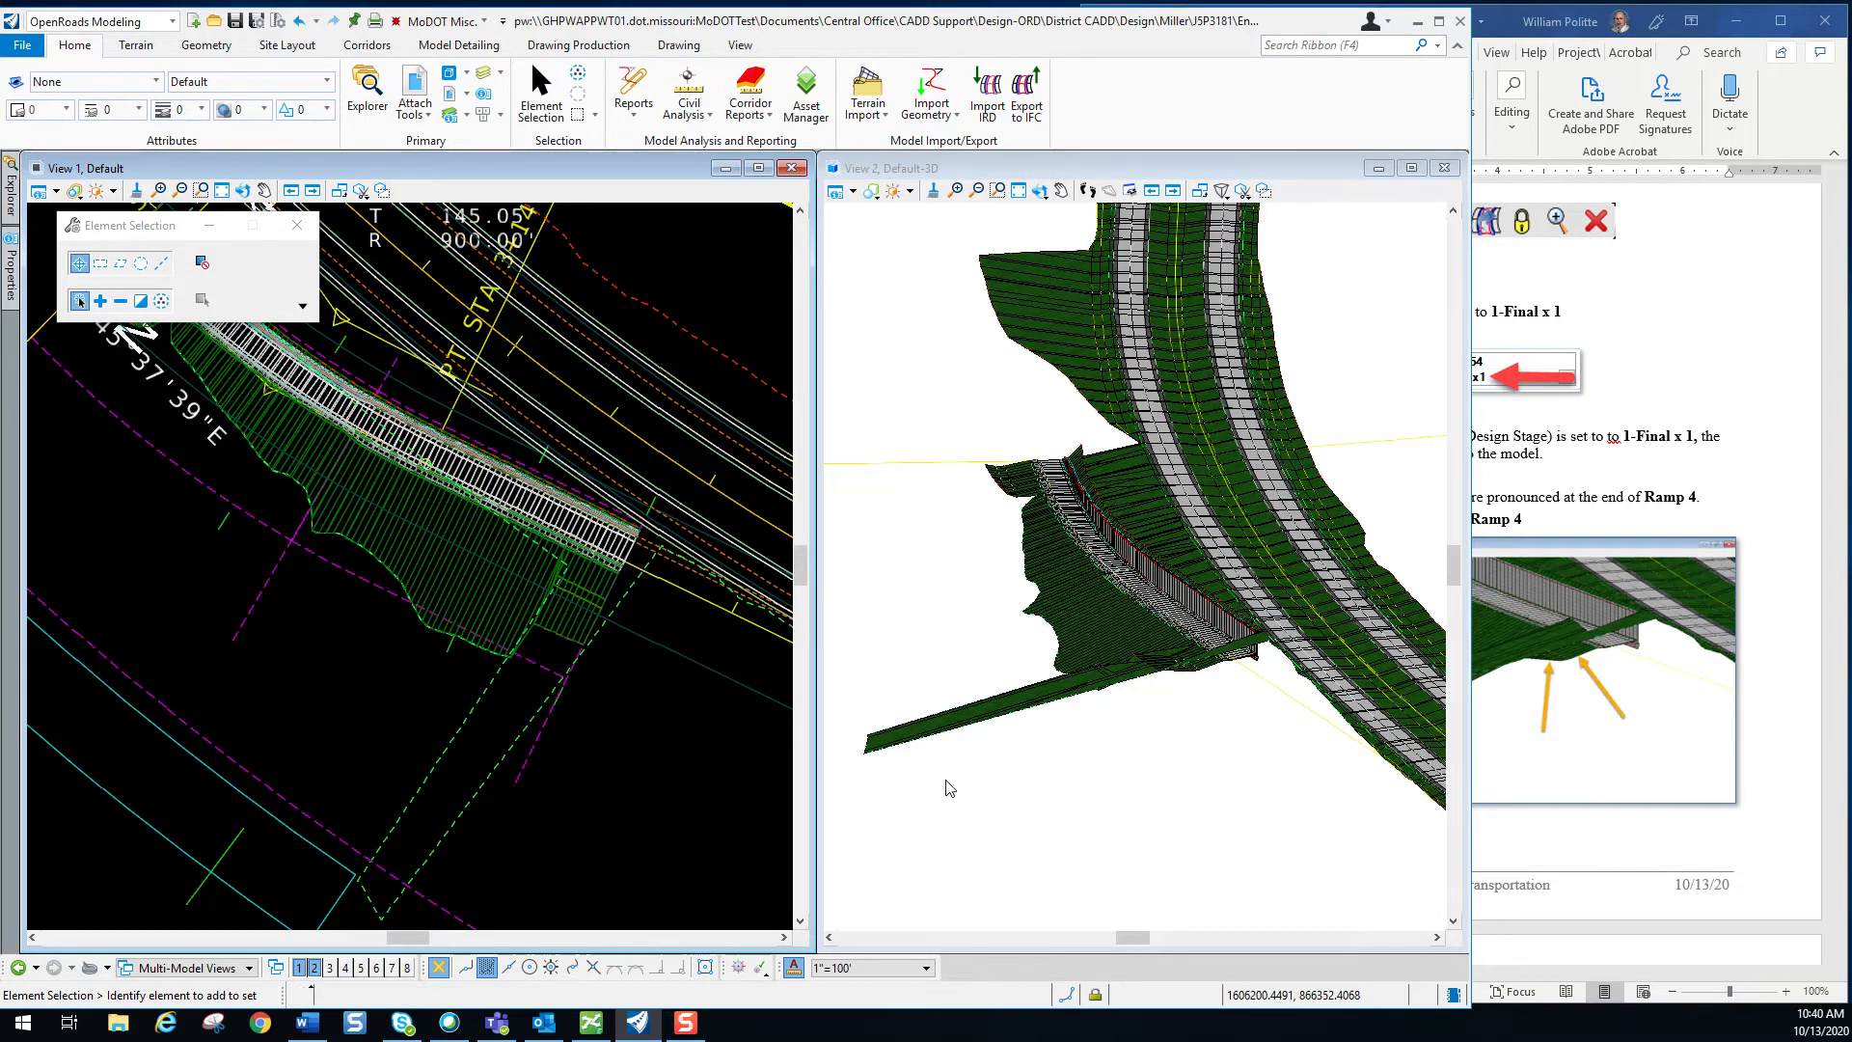
Read the training manual's instructions for removing the Ramp 4 ditch and shortening the Route 54 fill slopes.
{"action": "left_click", "coordinate": [1810, 667]}
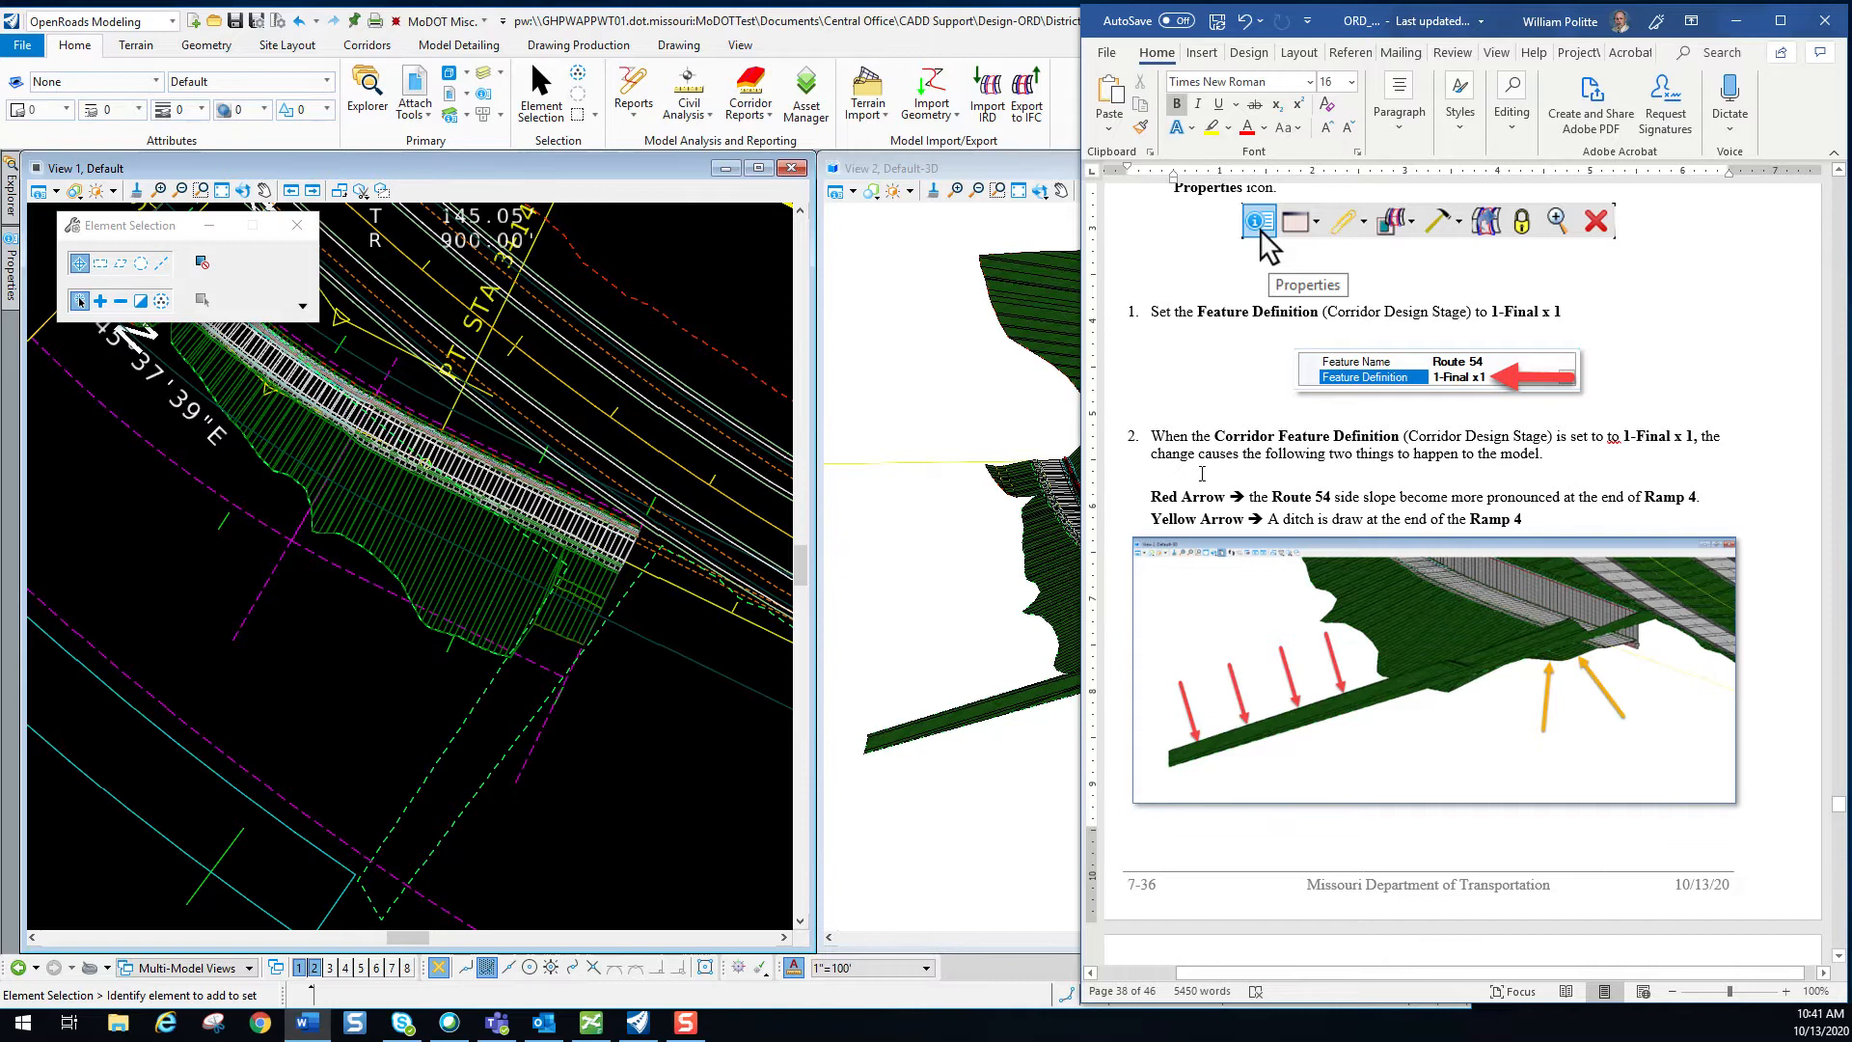
{"action": "scroll", "coordinate": [1254, 473], "scroll_direction": "down", "scroll_amount": 1}
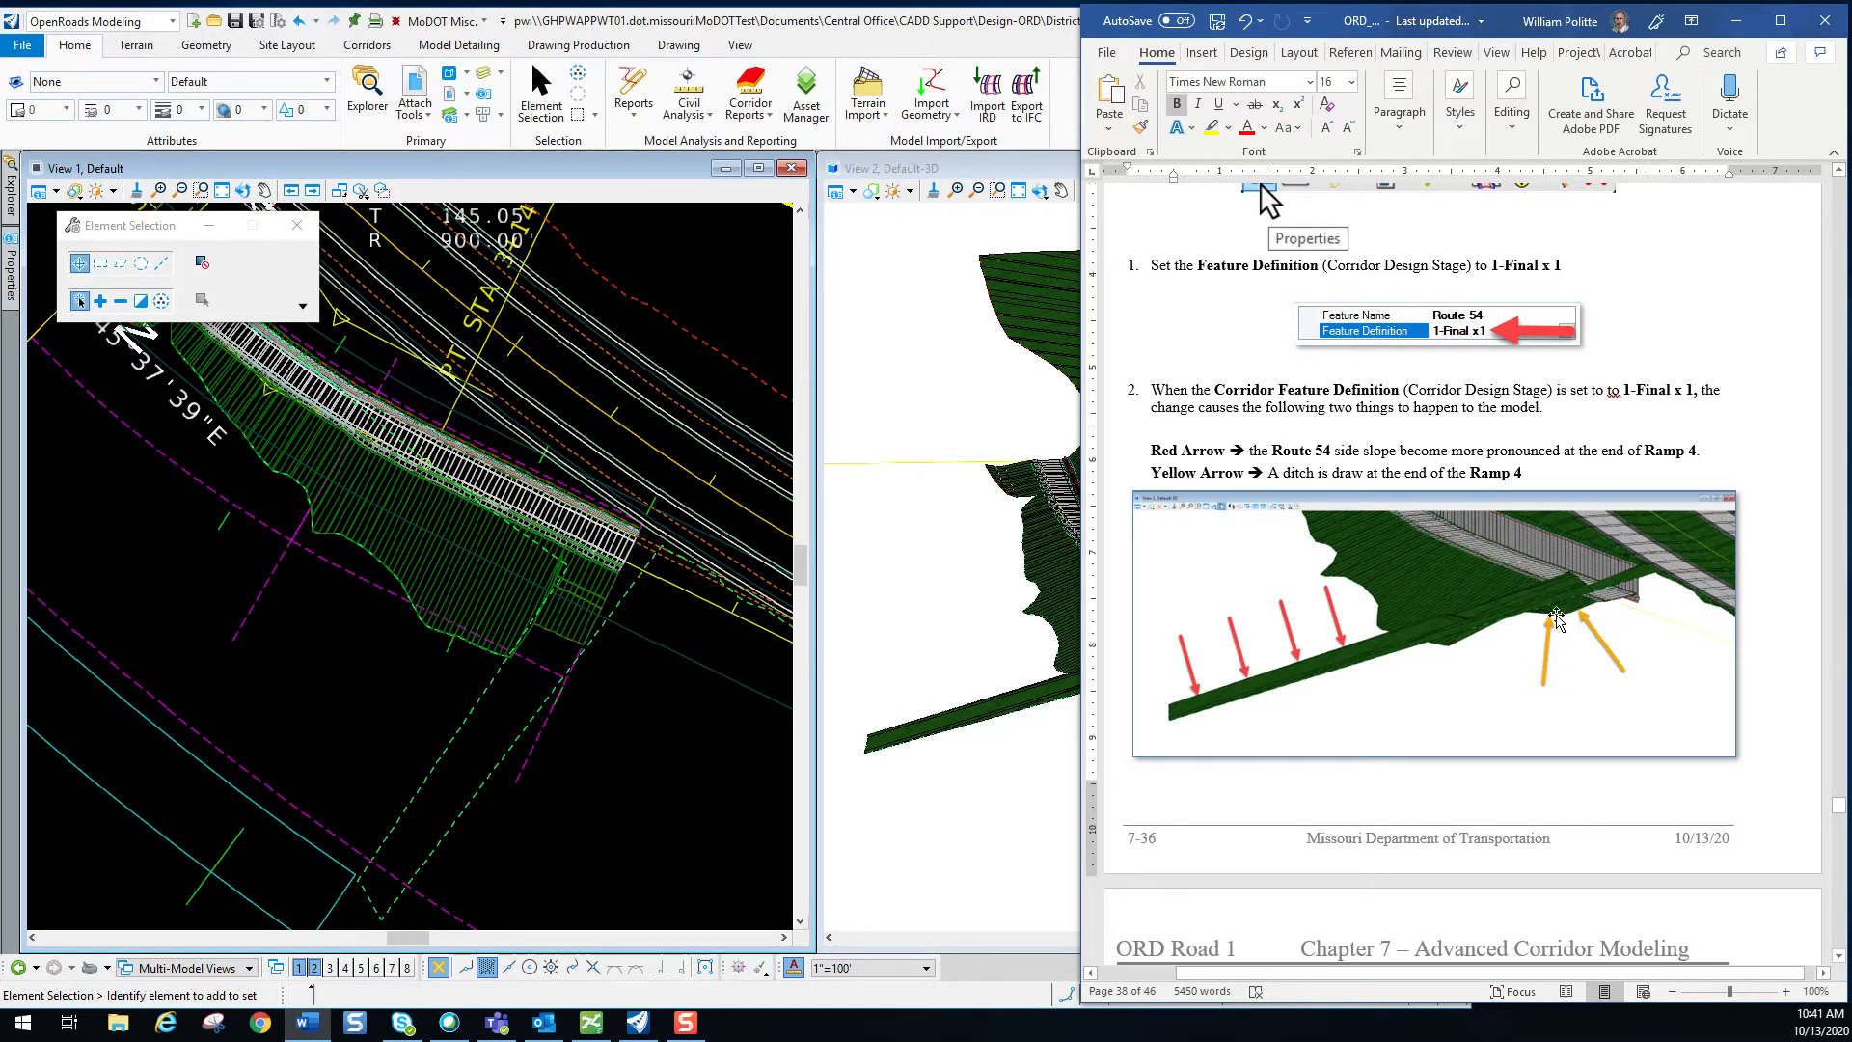
{"action": "scroll", "coordinate": [1767, 591], "scroll_direction": "down", "scroll_amount": 2}
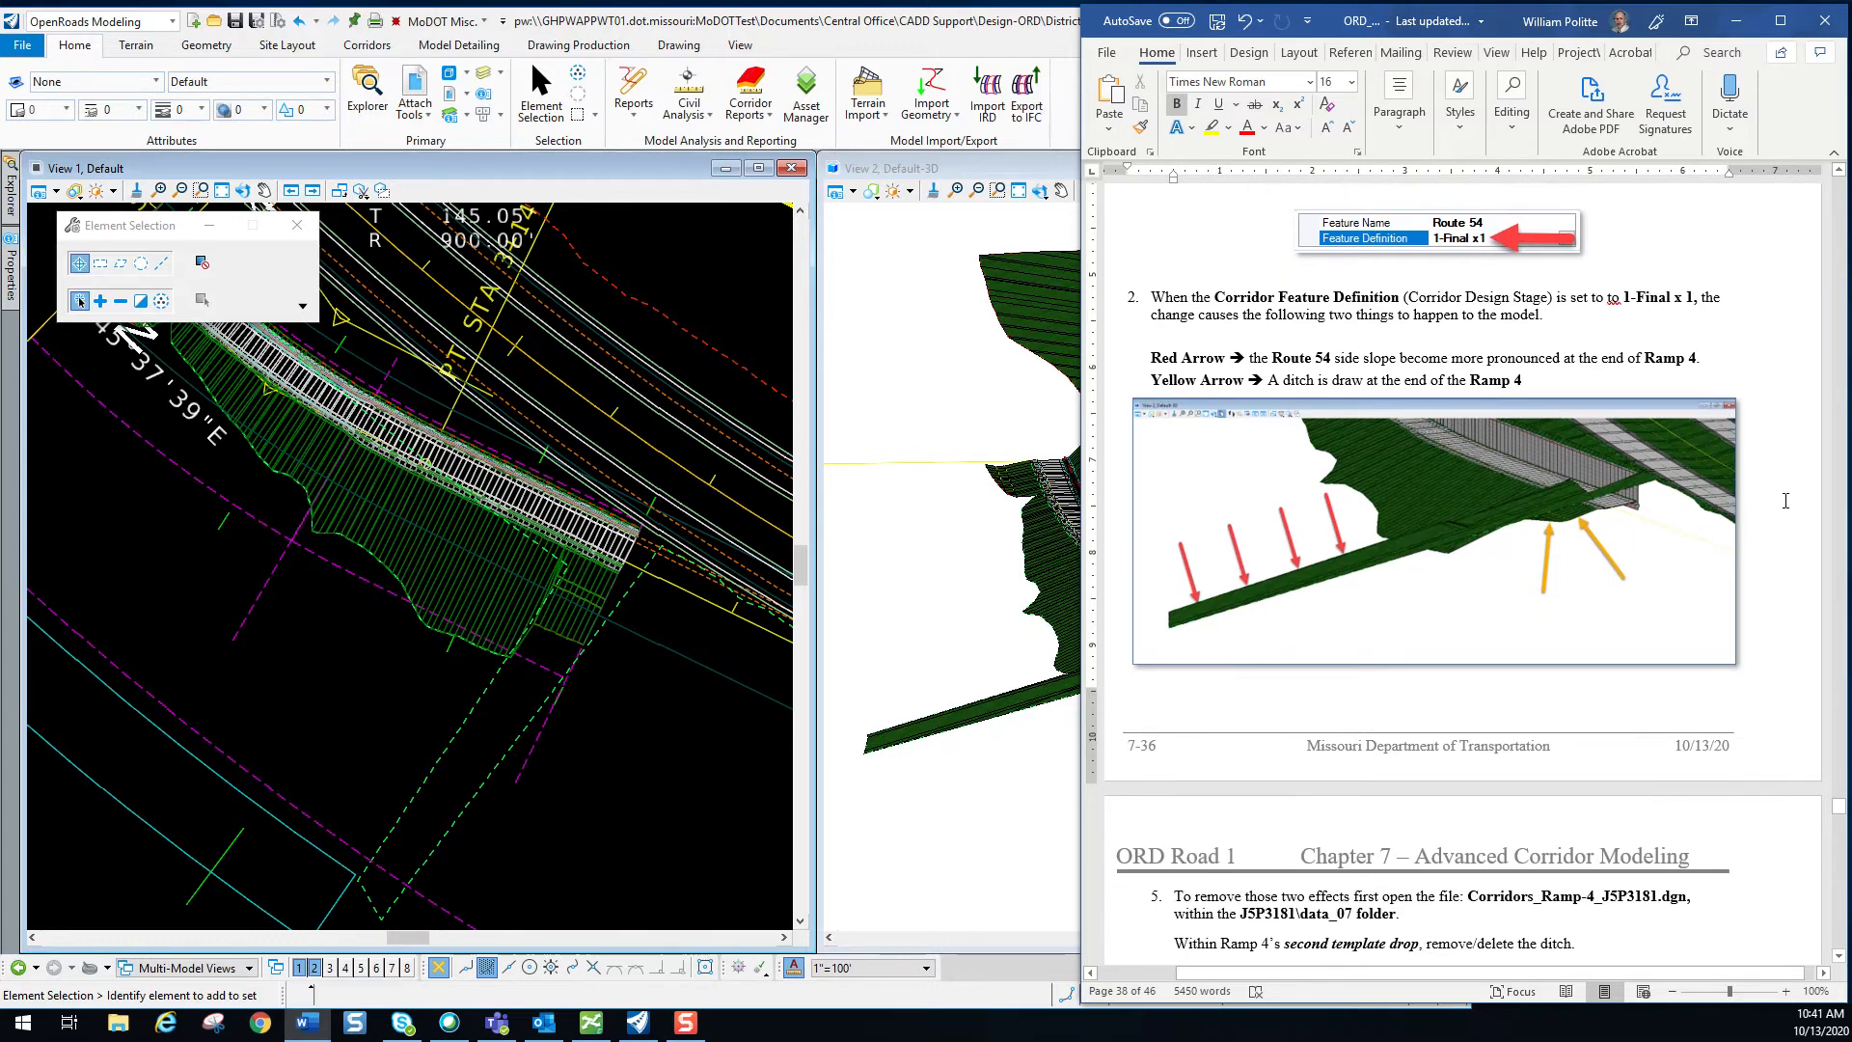
{"action": "scroll", "coordinate": [1784, 480], "scroll_direction": "down", "scroll_amount": 2}
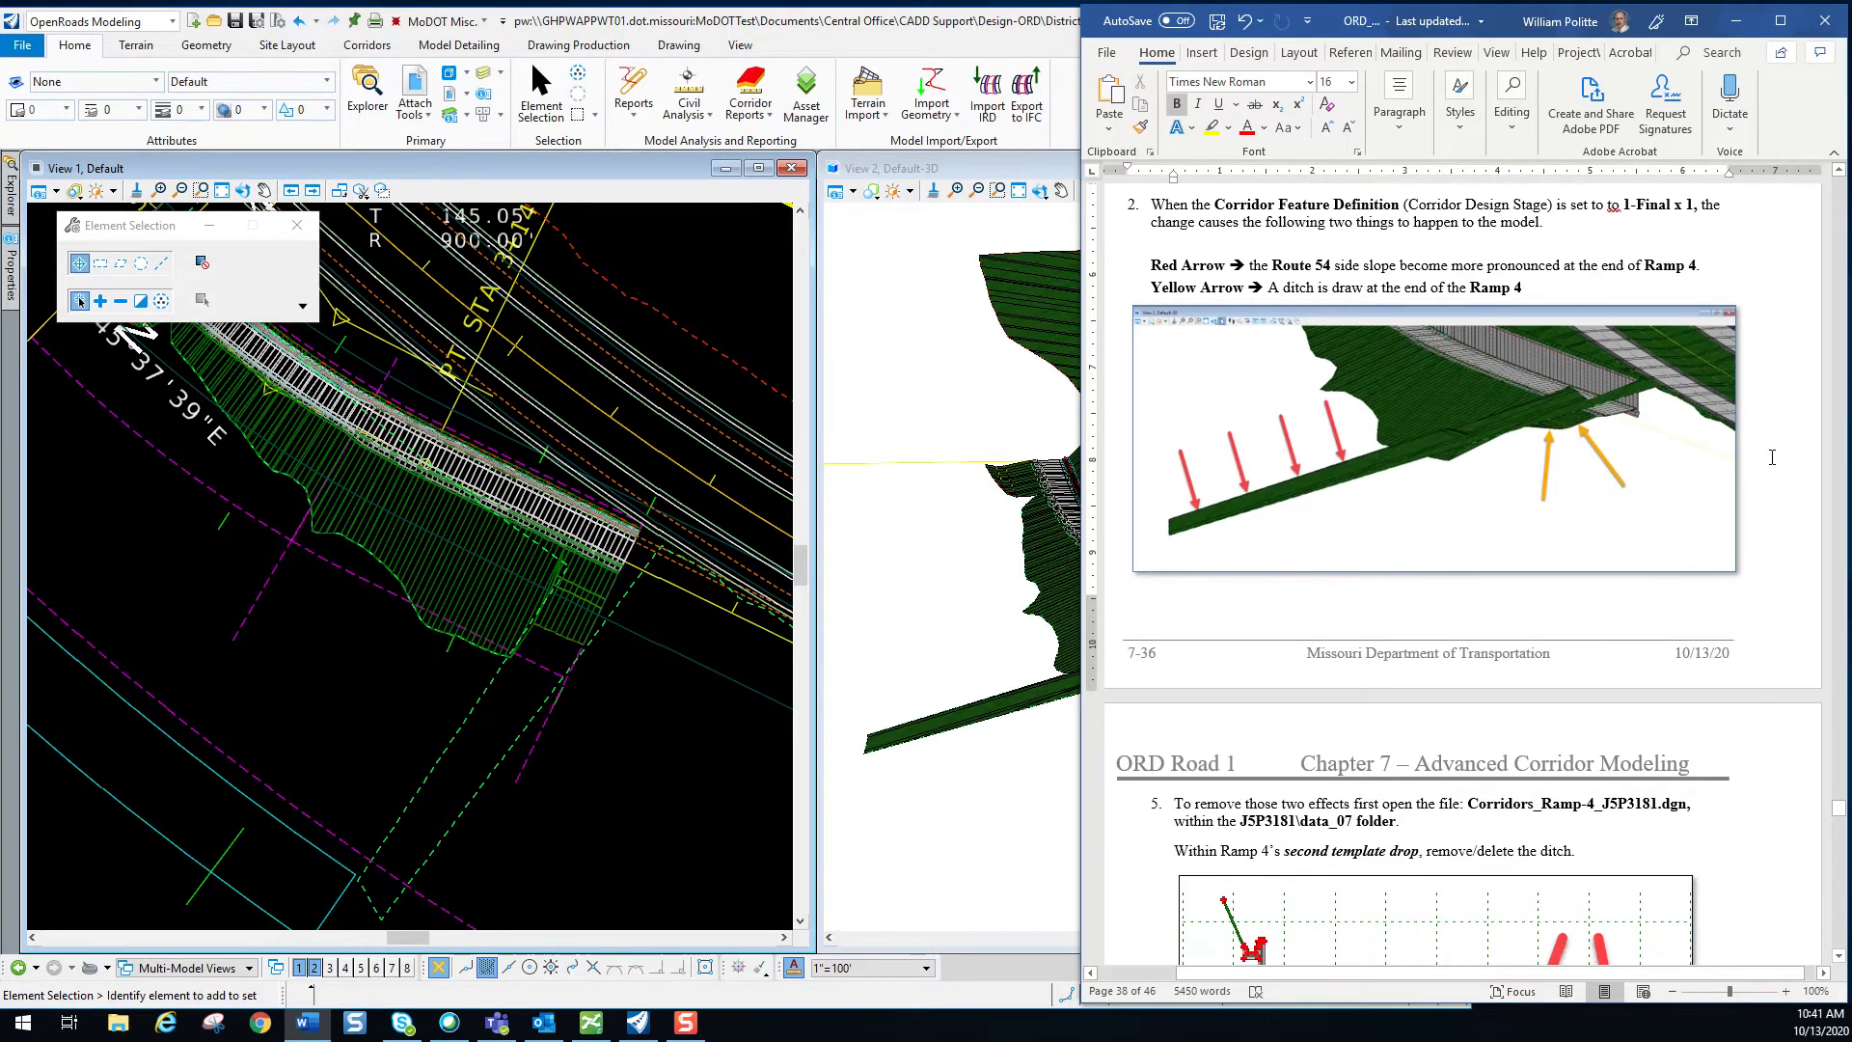
{"action": "scroll", "coordinate": [1773, 458], "scroll_direction": "down", "scroll_amount": 10}
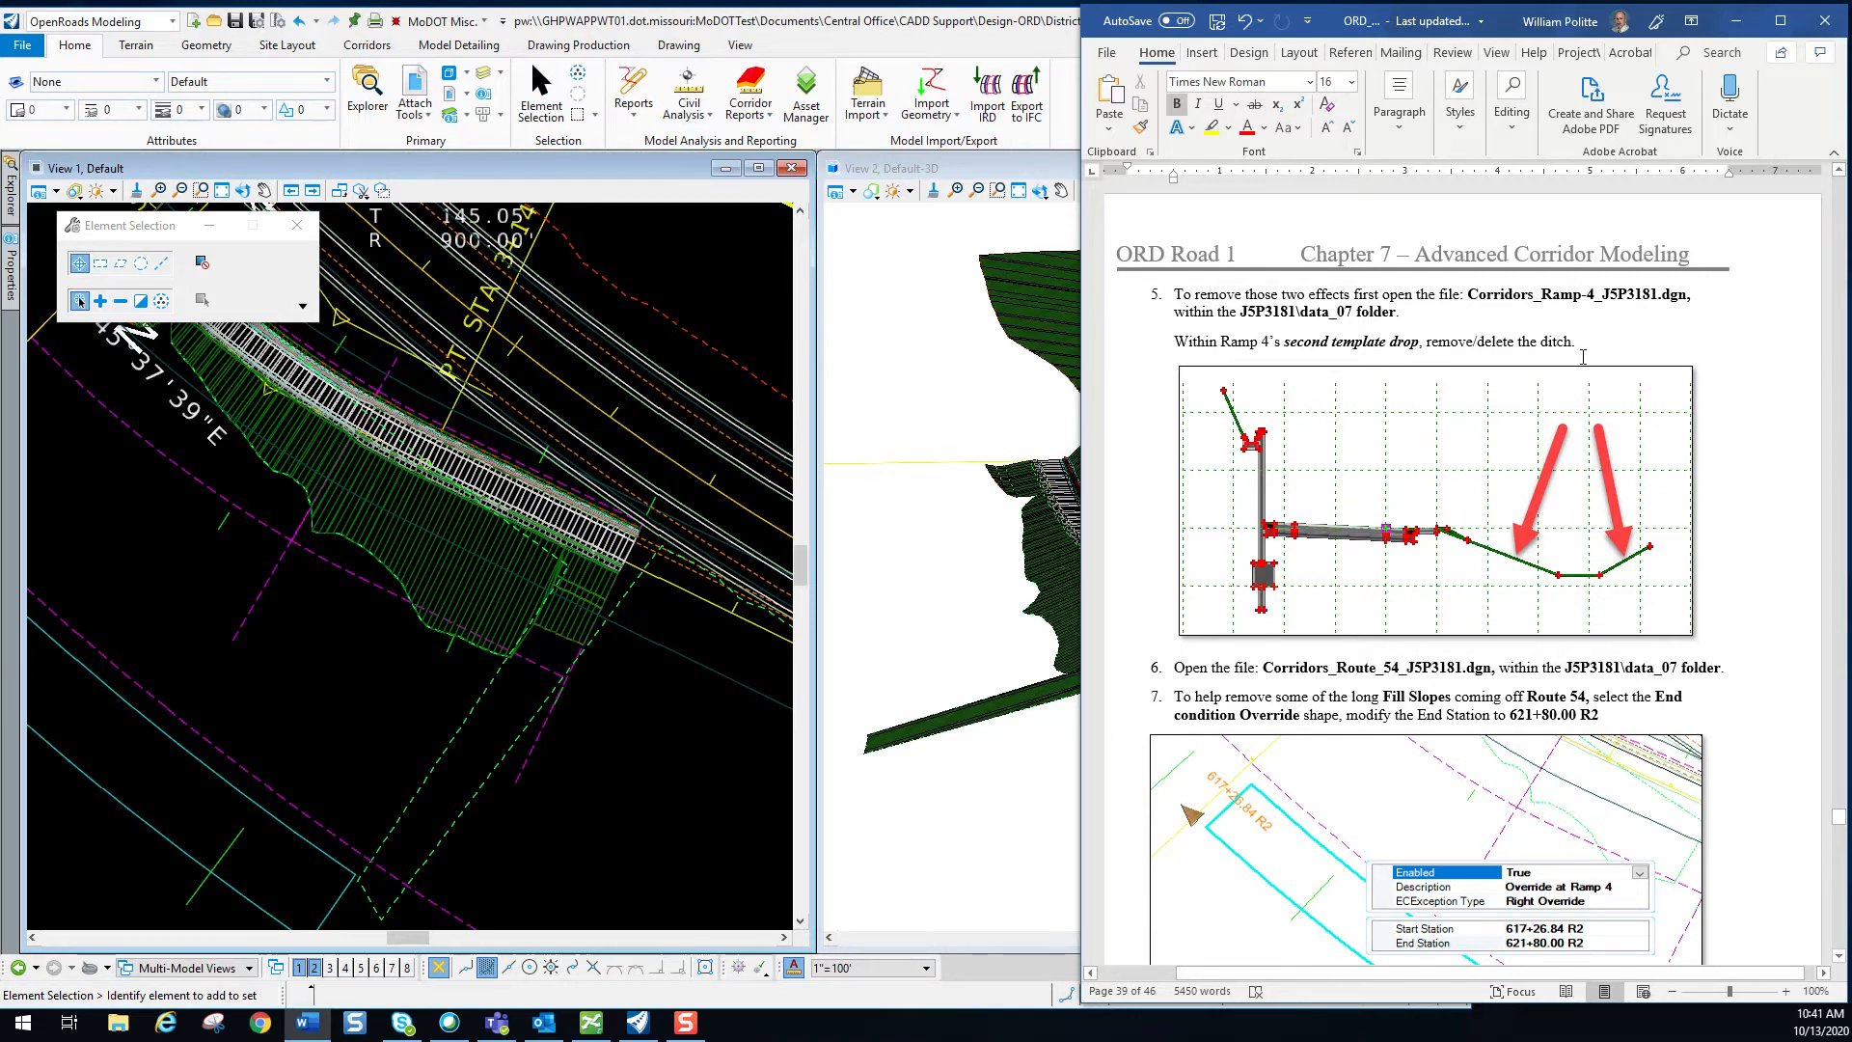
{"action": "scroll", "coordinate": [1583, 358], "scroll_direction": "down", "scroll_amount": 1}
Open Ramp 4's second template drop, covering stations 2+50.00 to 5+00.00, for editing.
{"action": "left_click", "coordinate": [363, 611]}
{"action": "scroll", "coordinate": [525, 610], "scroll_direction": "down", "scroll_amount": 2}
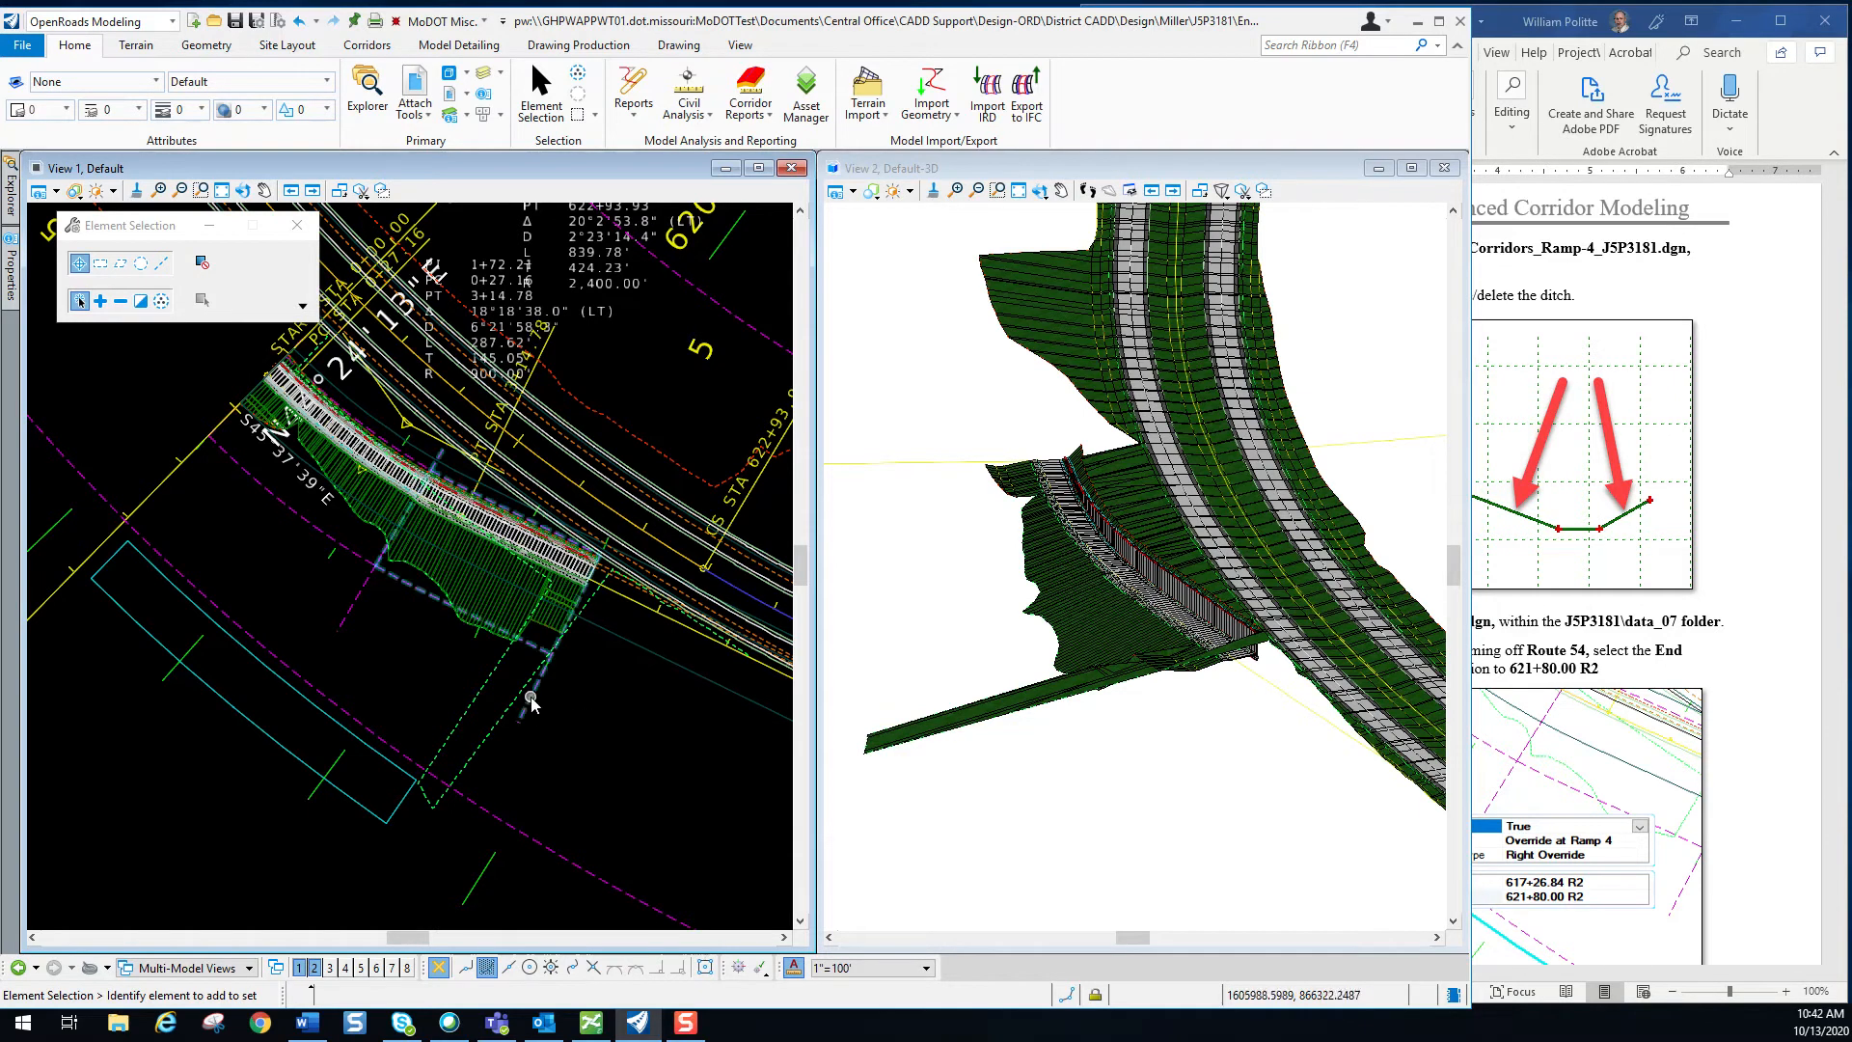
{"action": "left_click", "coordinate": [532, 700]}
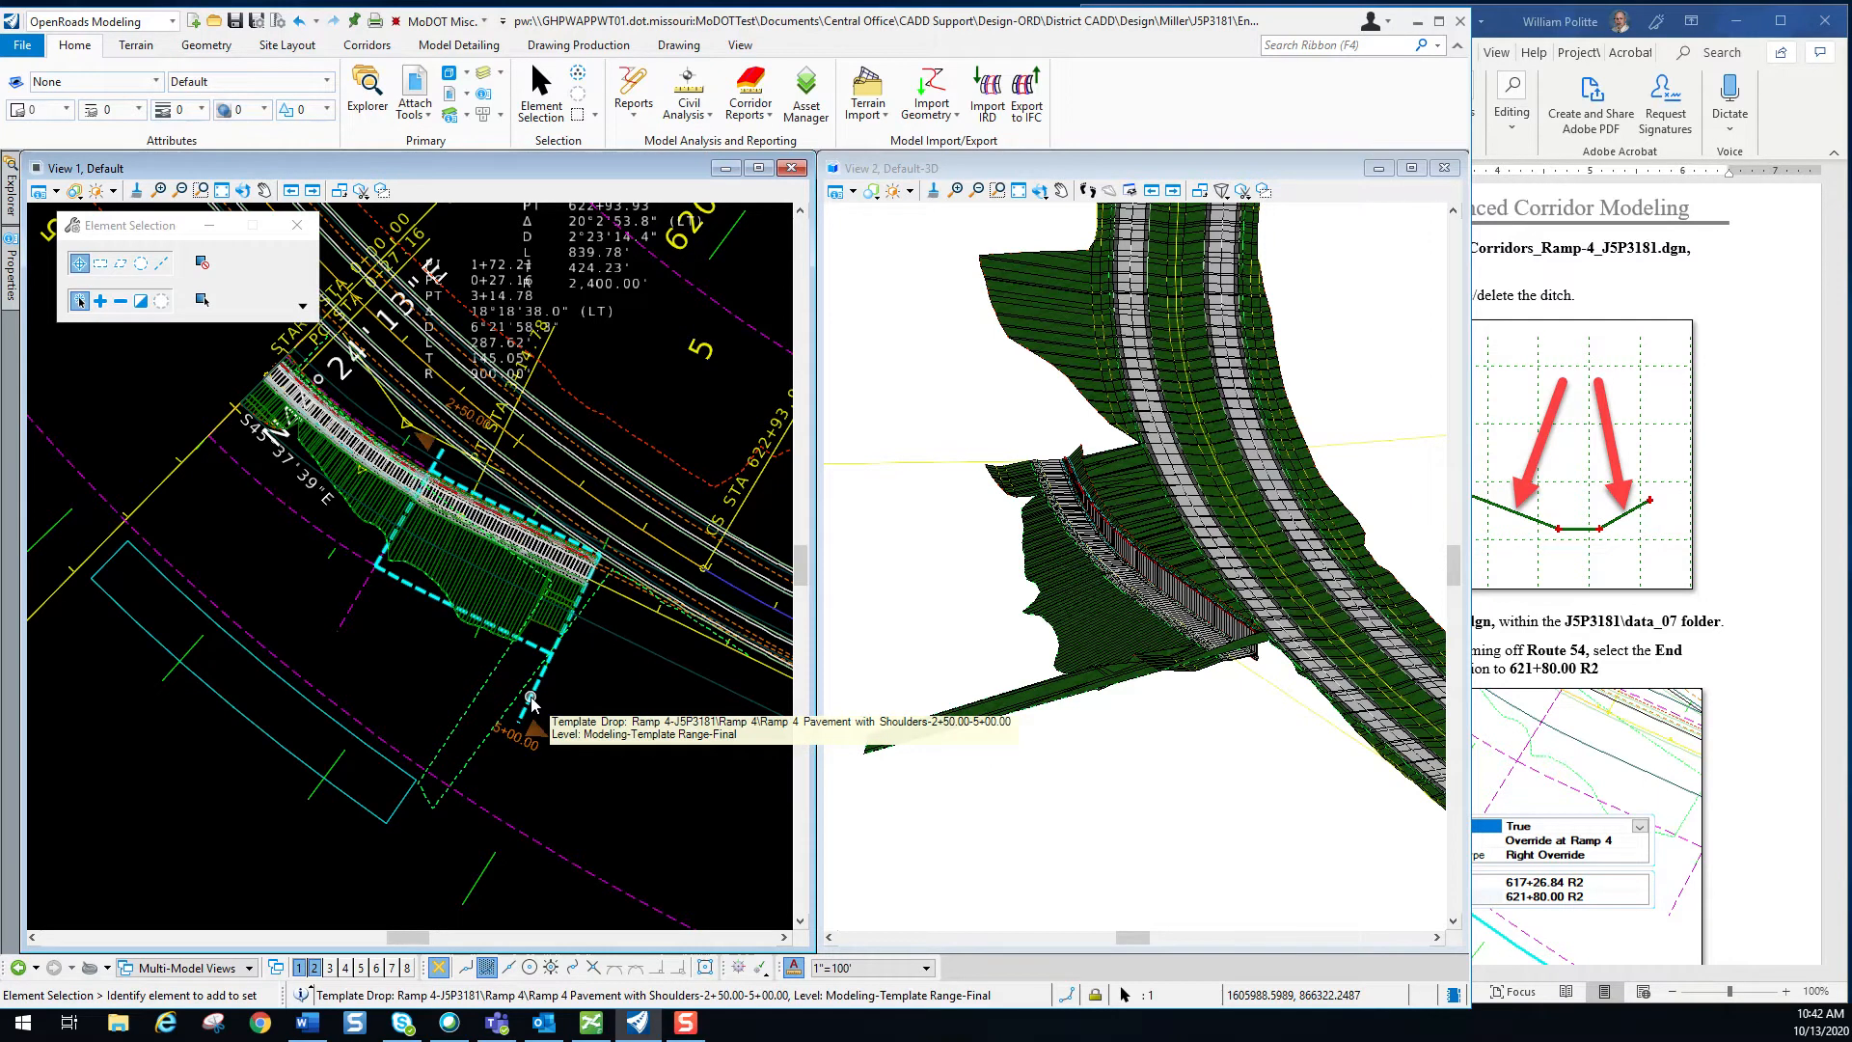
{"action": "mouse_move", "coordinate": [537, 689]}
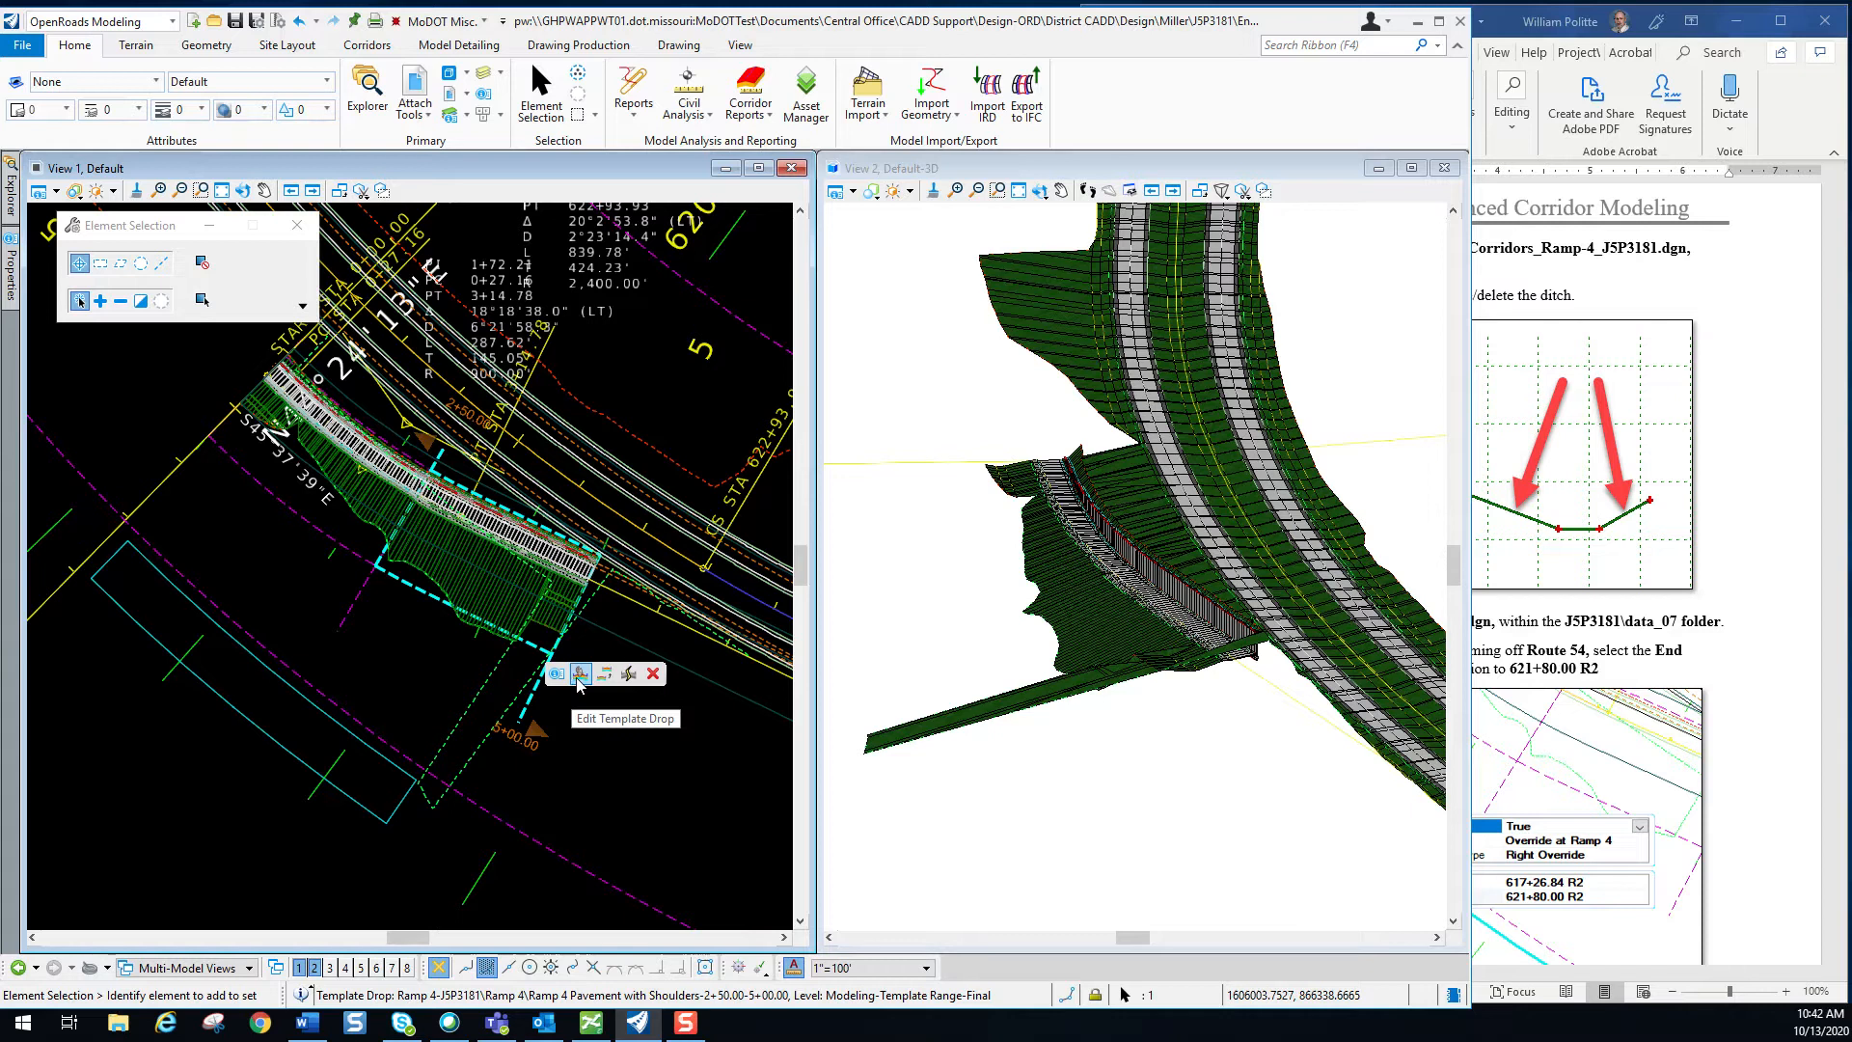
{"action": "left_click", "coordinate": [579, 674]}
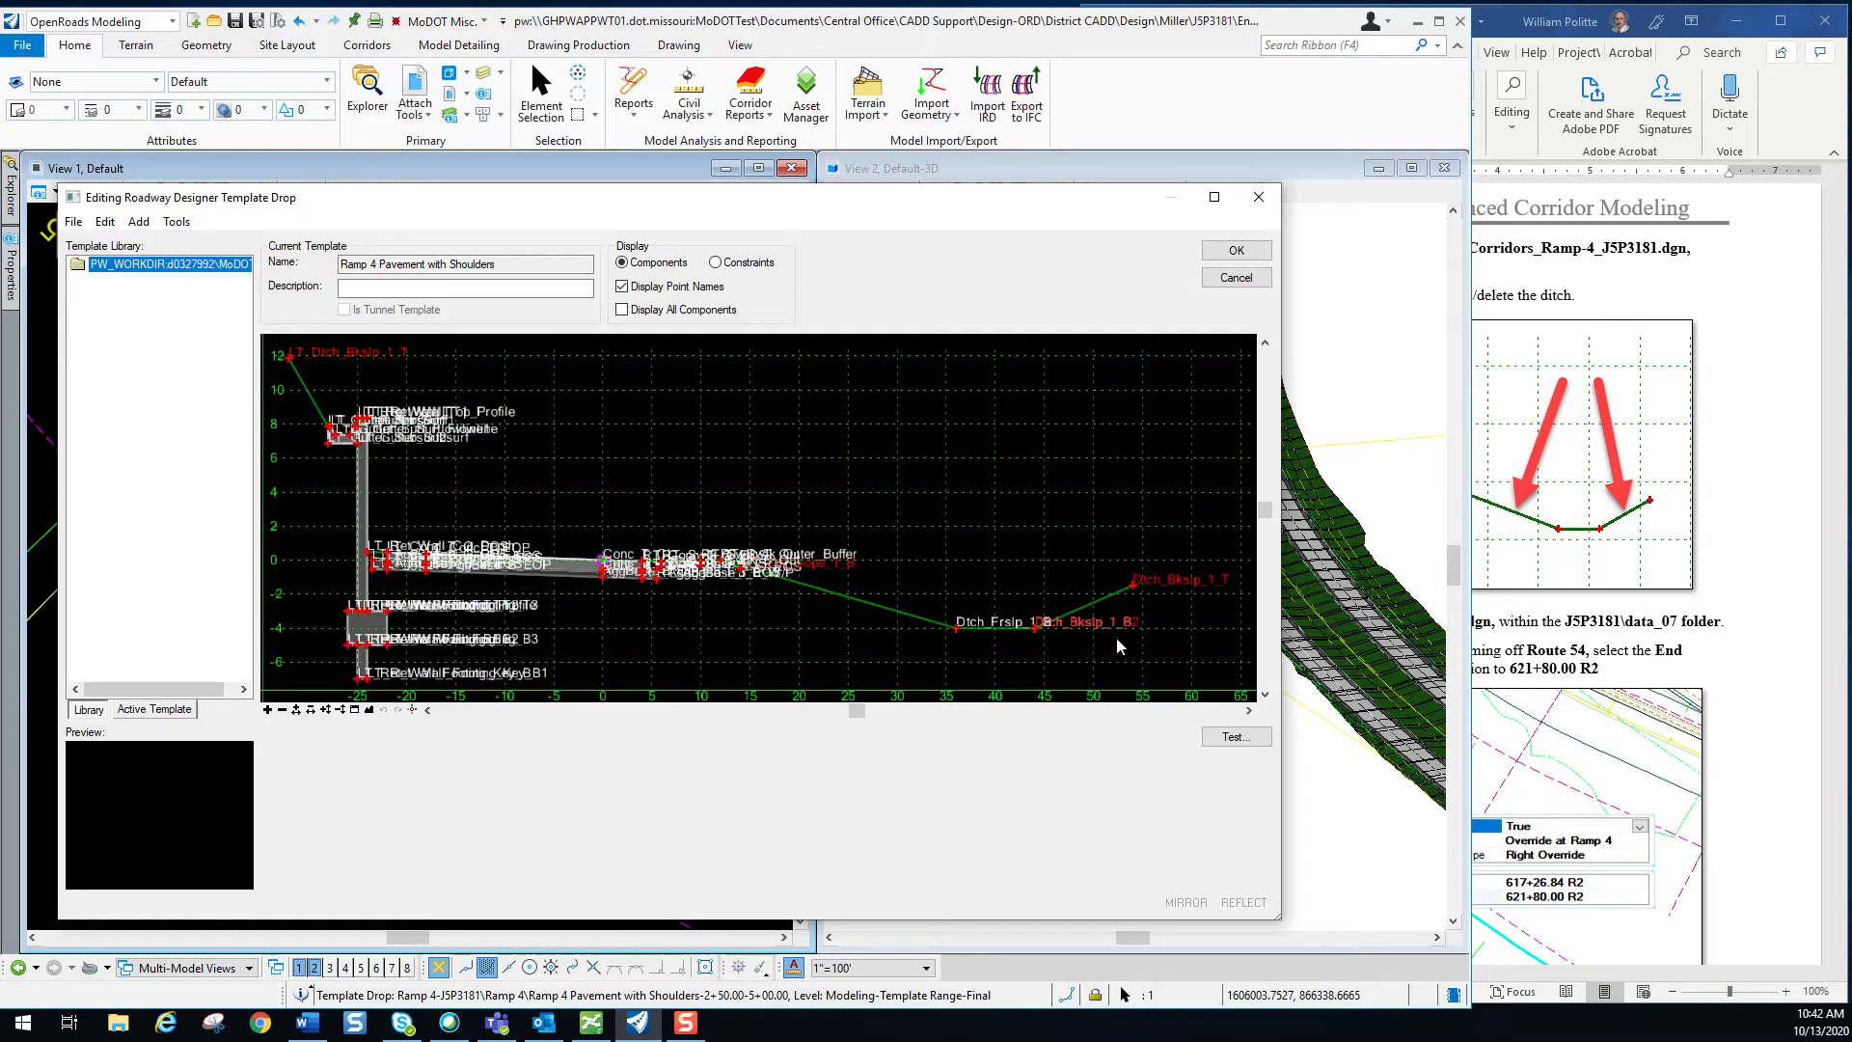
Delete the right-side ditch components from the Ramp 4 Pavement with Shoulders template and apply the edited template drop.
{"action": "scroll", "coordinate": [971, 482], "scroll_direction": "down", "scroll_amount": 1}
{"action": "right_click", "coordinate": [1042, 514]}
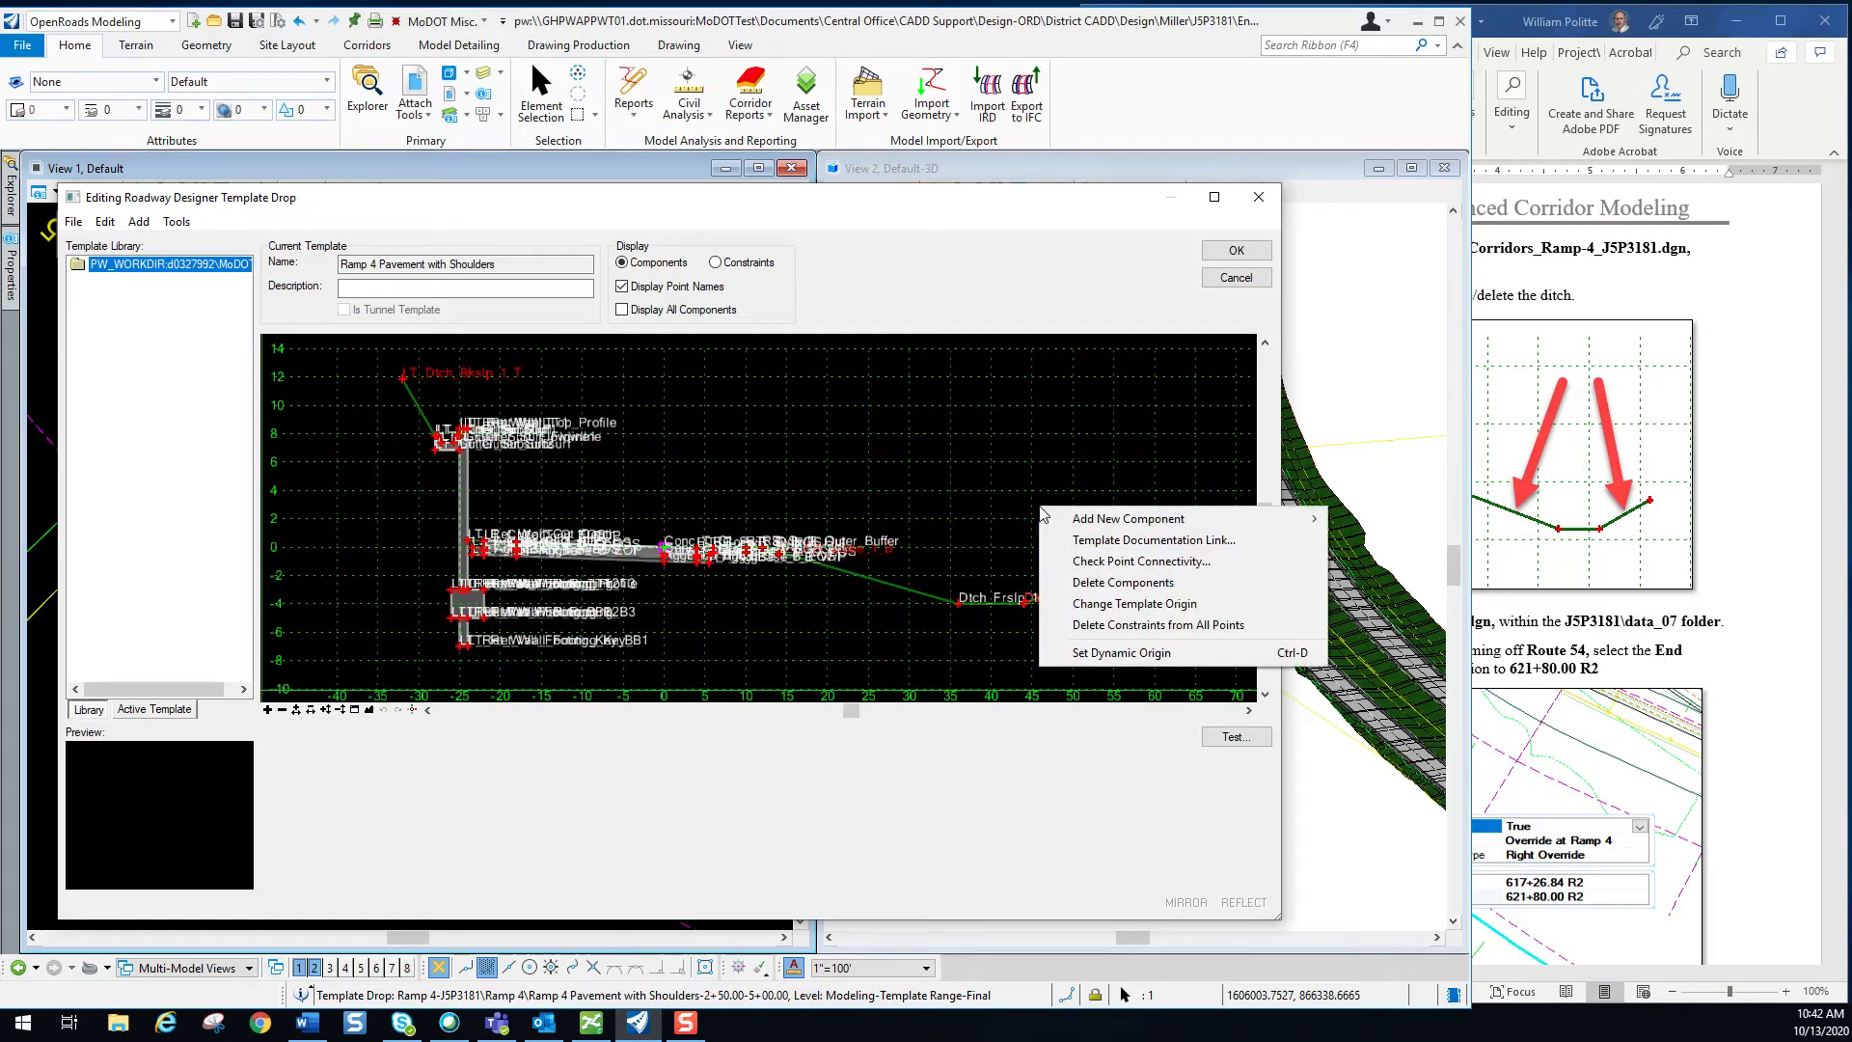
{"action": "left_click", "coordinate": [1111, 582]}
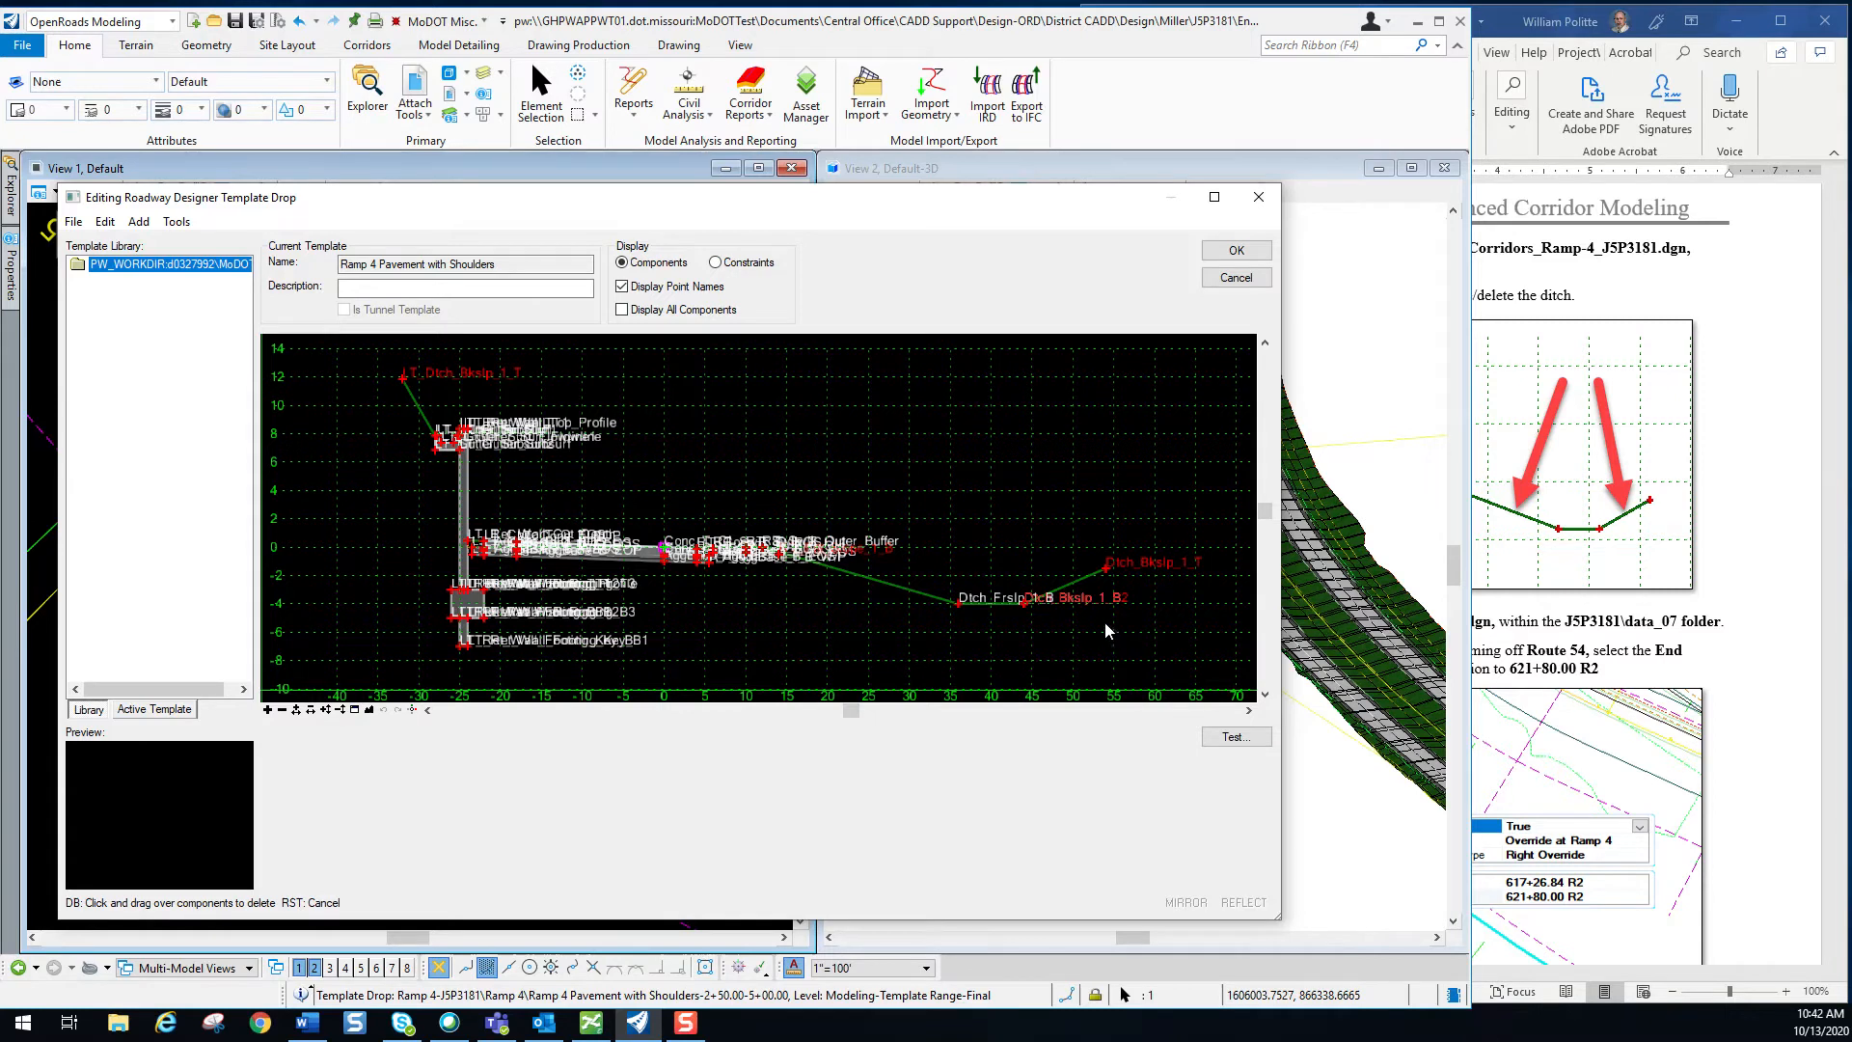
{"action": "left_click_drag", "start_coordinate": [1106, 623], "coordinate": [1000, 578]}
{"action": "left_click_drag", "start_coordinate": [895, 646], "coordinate": [895, 646]}
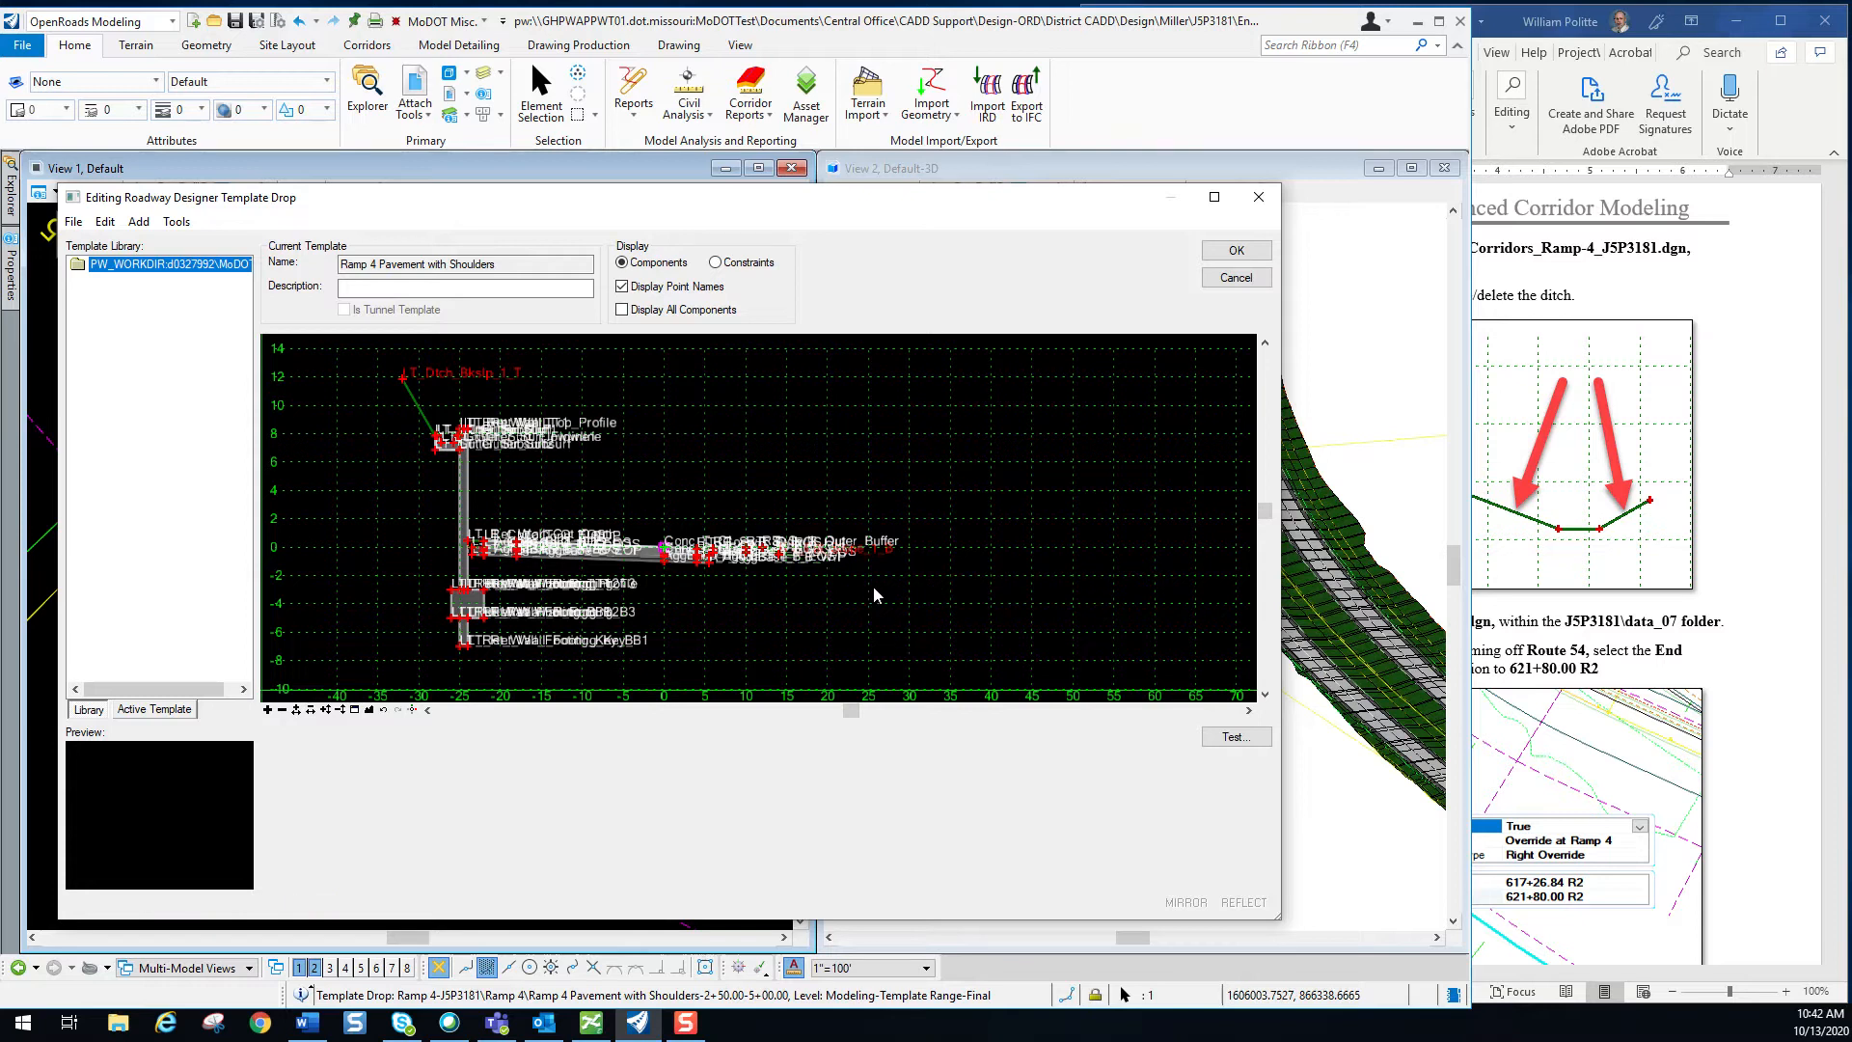
{"action": "left_click", "coordinate": [368, 709]}
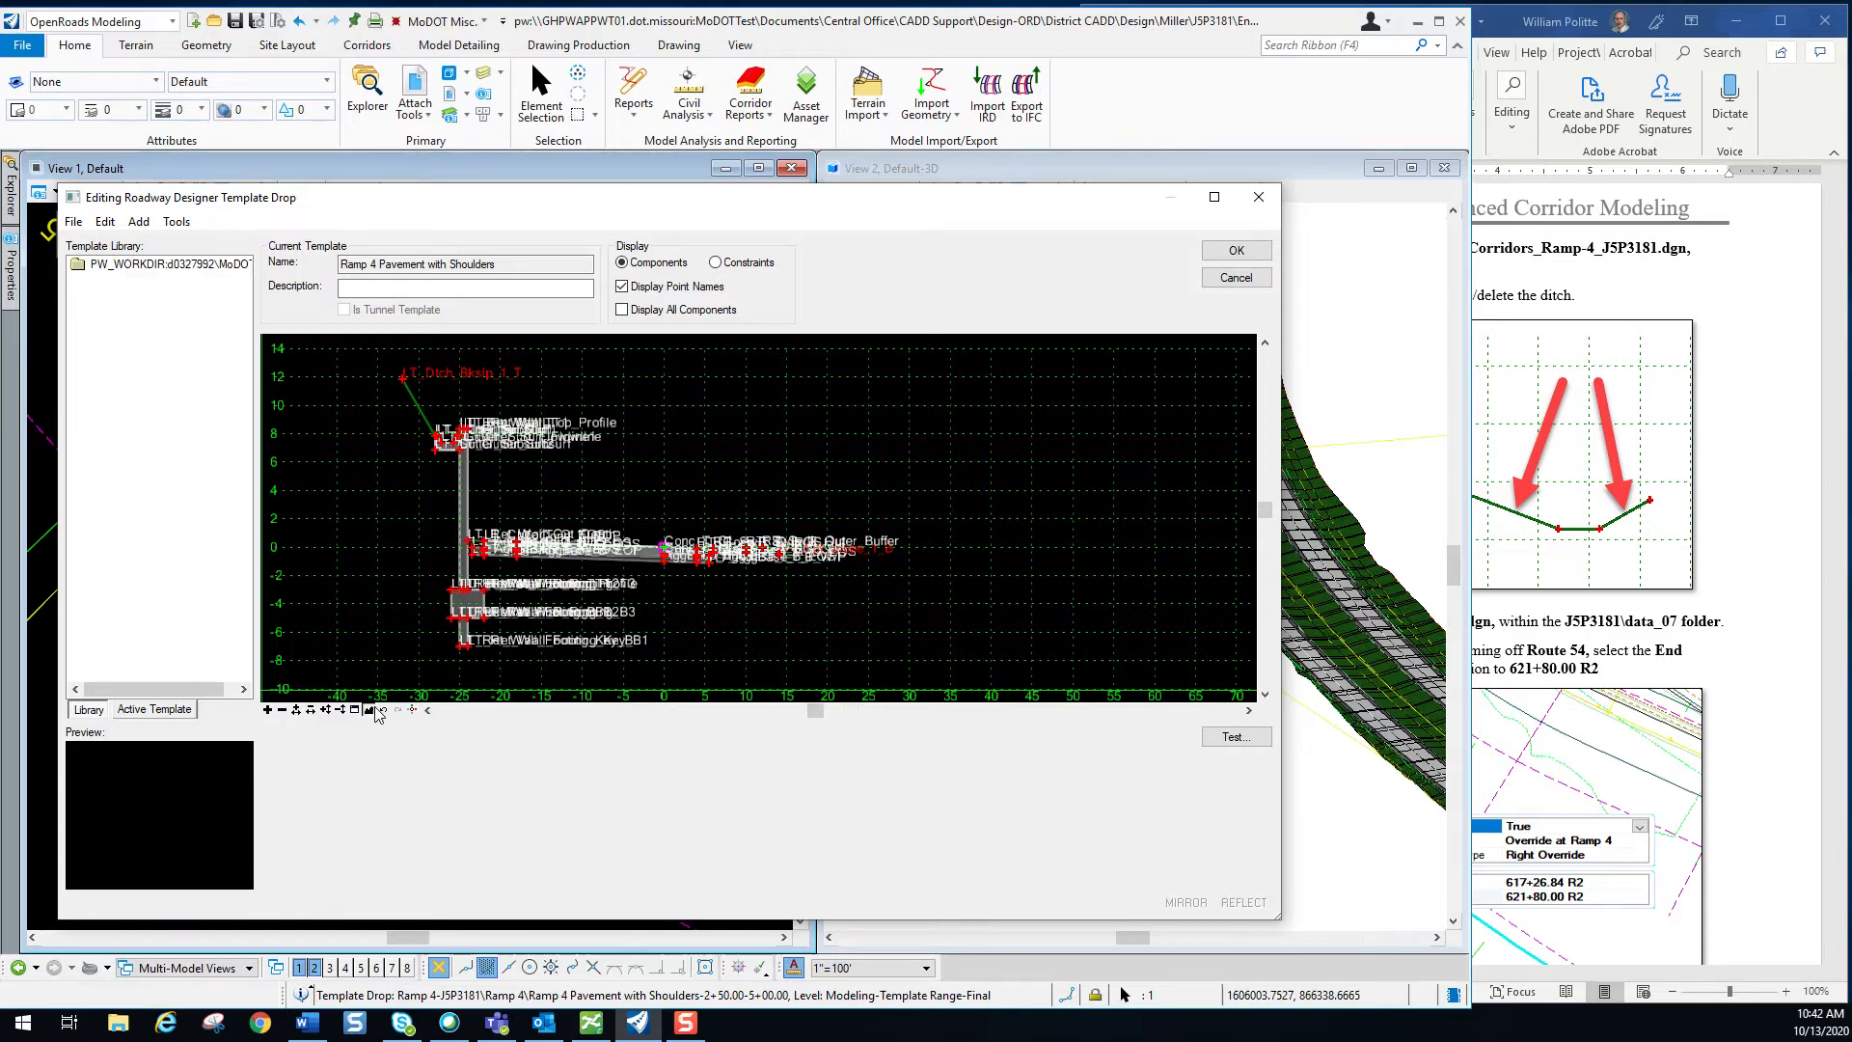
{"action": "scroll", "coordinate": [1202, 581], "scroll_direction": "up", "scroll_amount": 3}
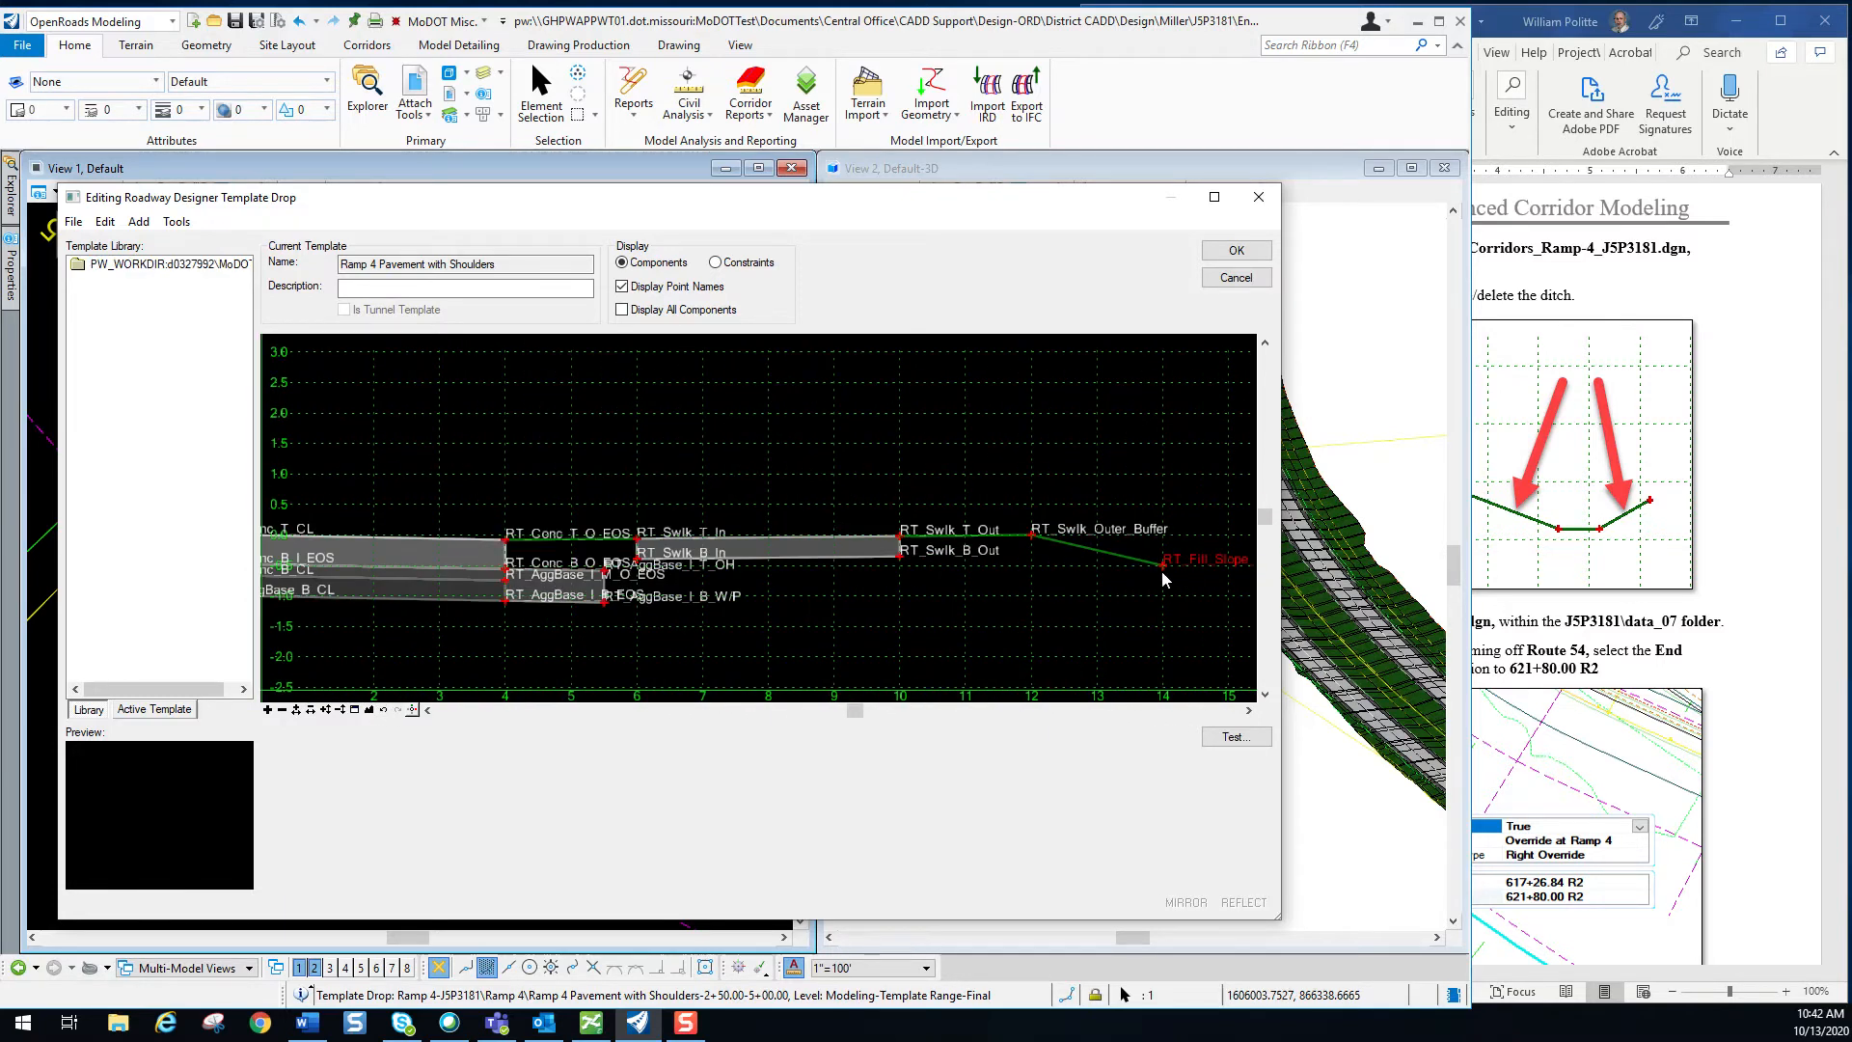
{"action": "scroll", "coordinate": [916, 572], "scroll_direction": "down", "scroll_amount": 5}
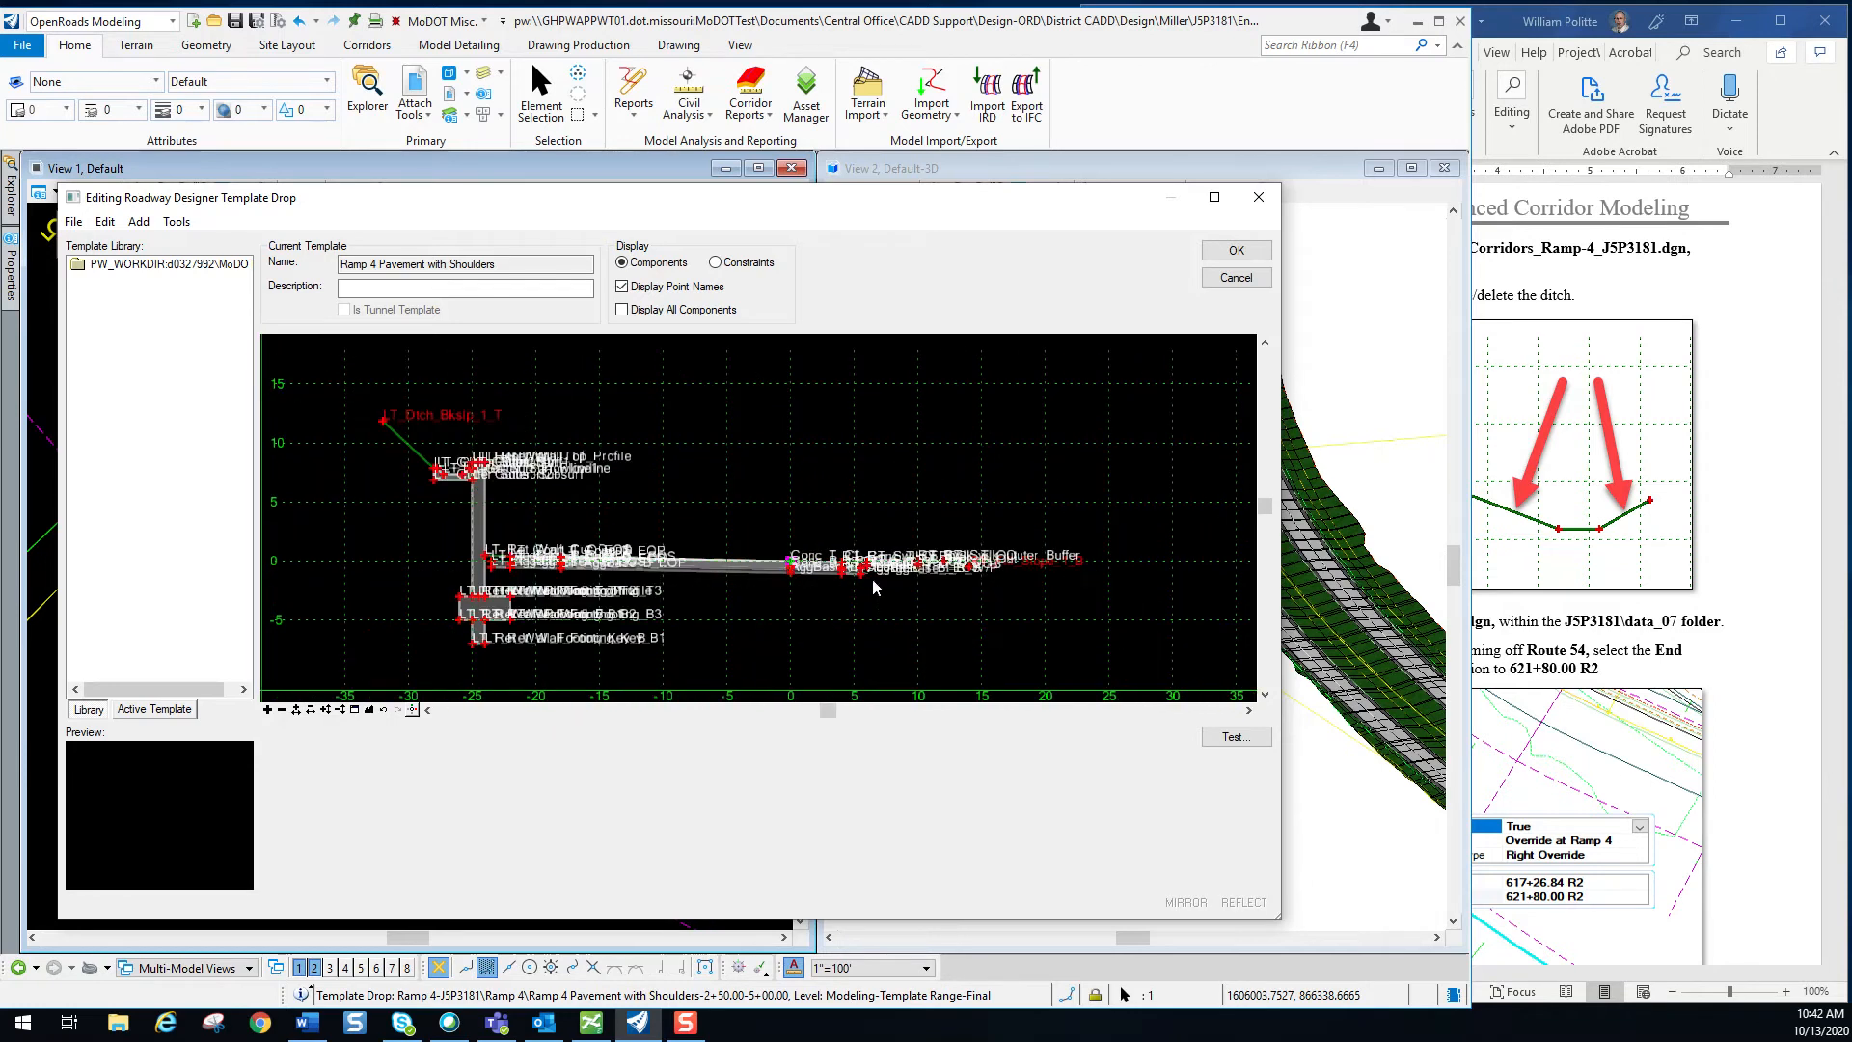
{"action": "left_click", "coordinate": [1238, 251]}
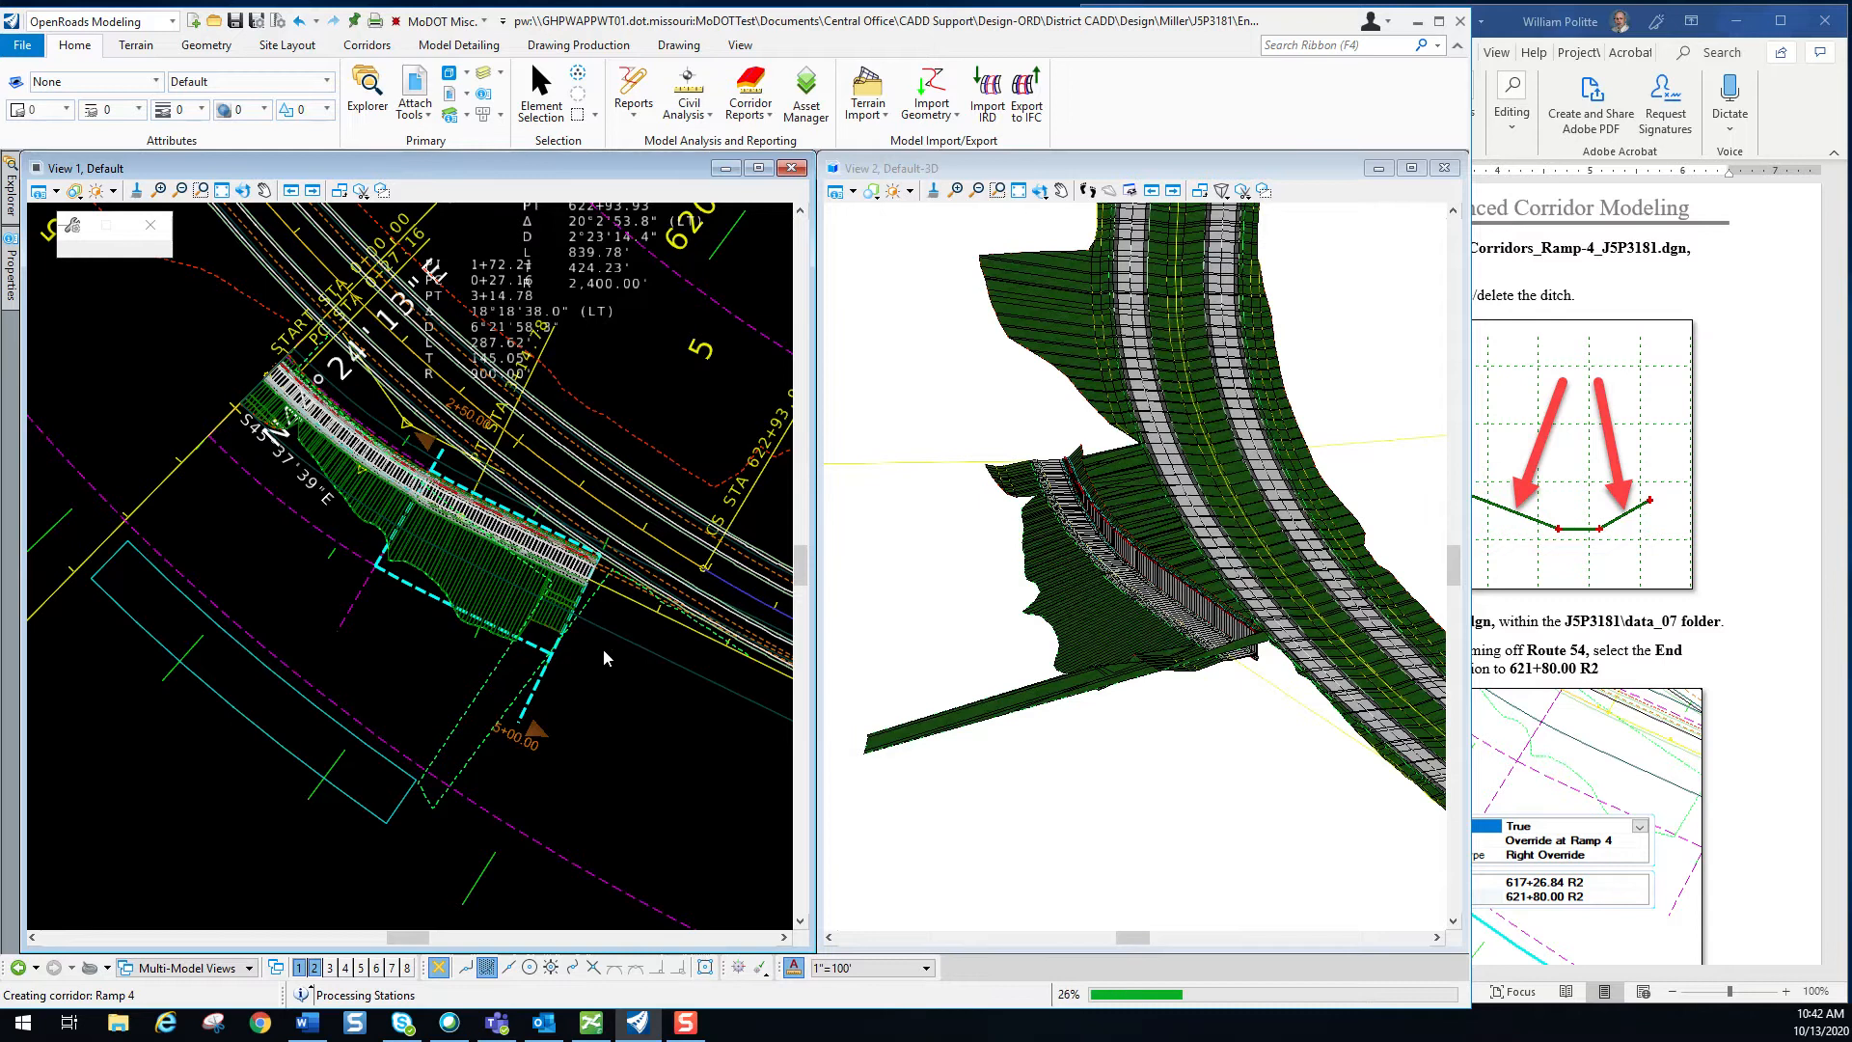
Examine the end of Ramp 4 in the 3D view from several angles where the ditch was removed and Route 54's fill slopes cross.
{"action": "scroll", "coordinate": [1205, 655], "scroll_direction": "up", "scroll_amount": 5}
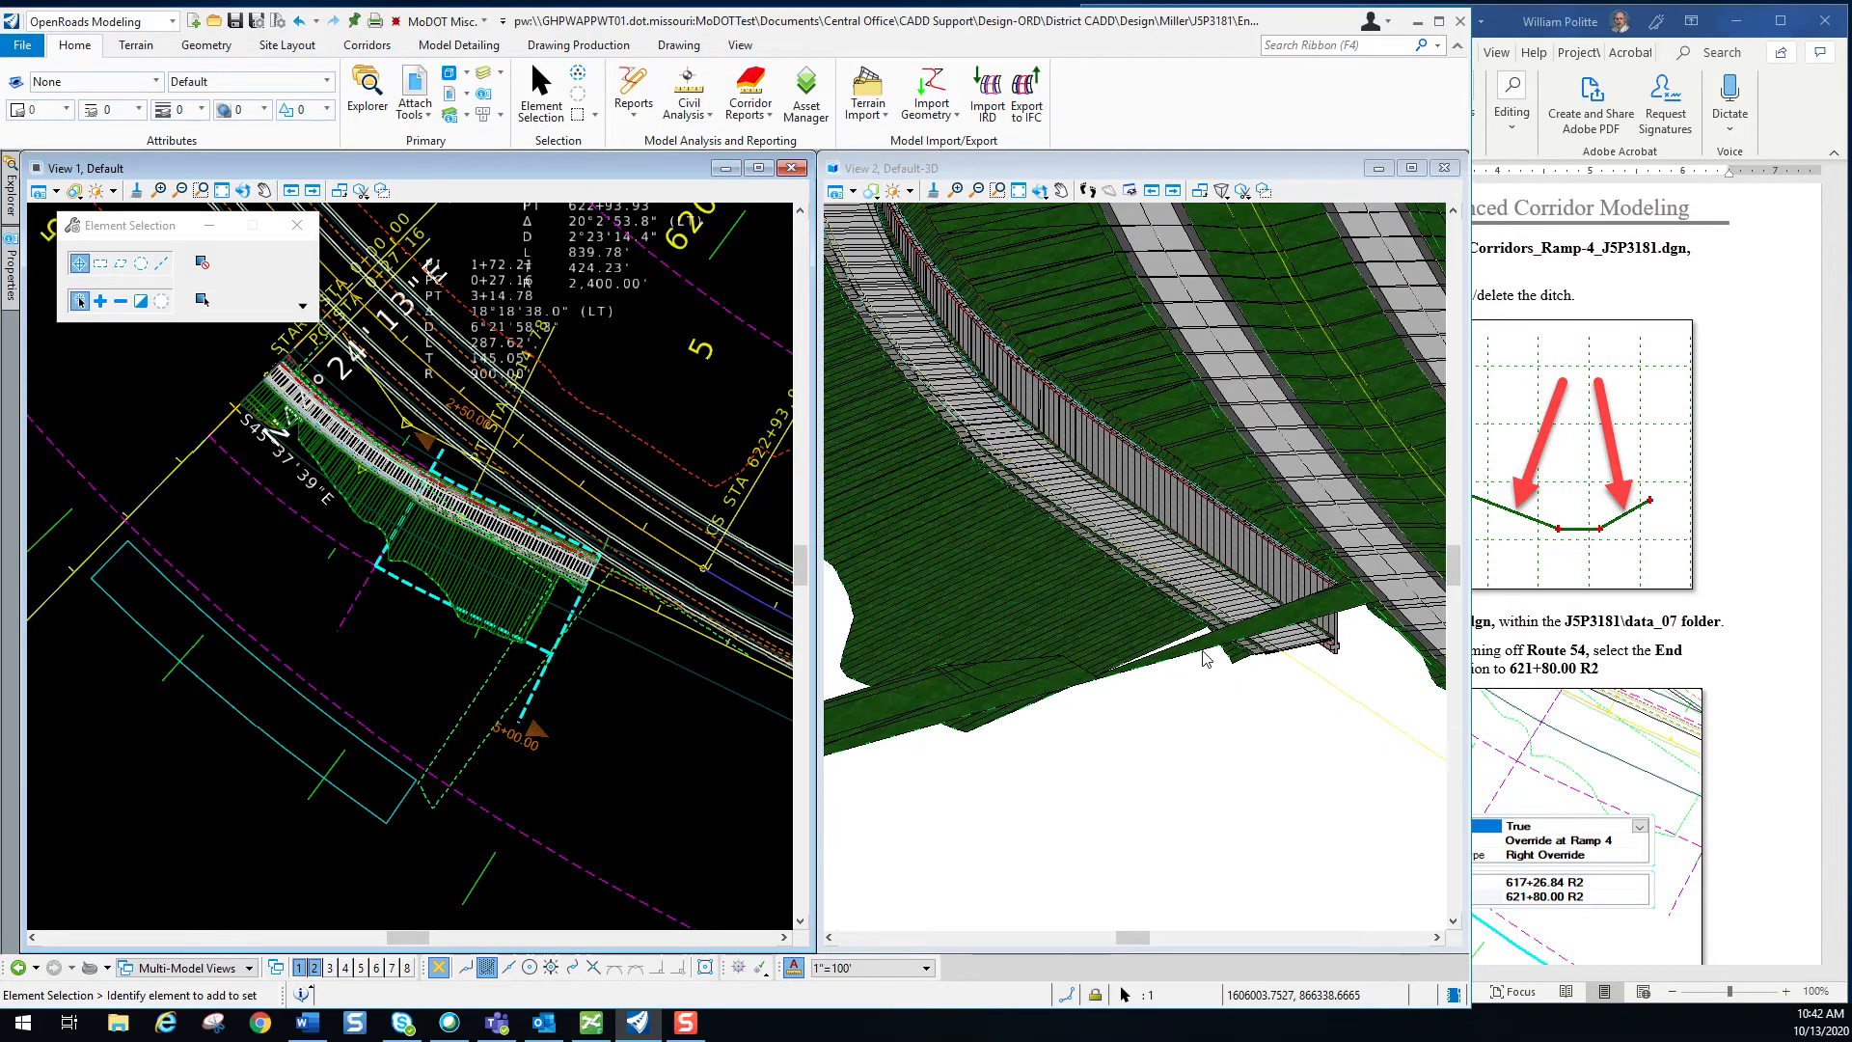
{"action": "middle_click_drag", "start_coordinate": [1201, 643], "coordinate": [1230, 641], "text": "shift"}
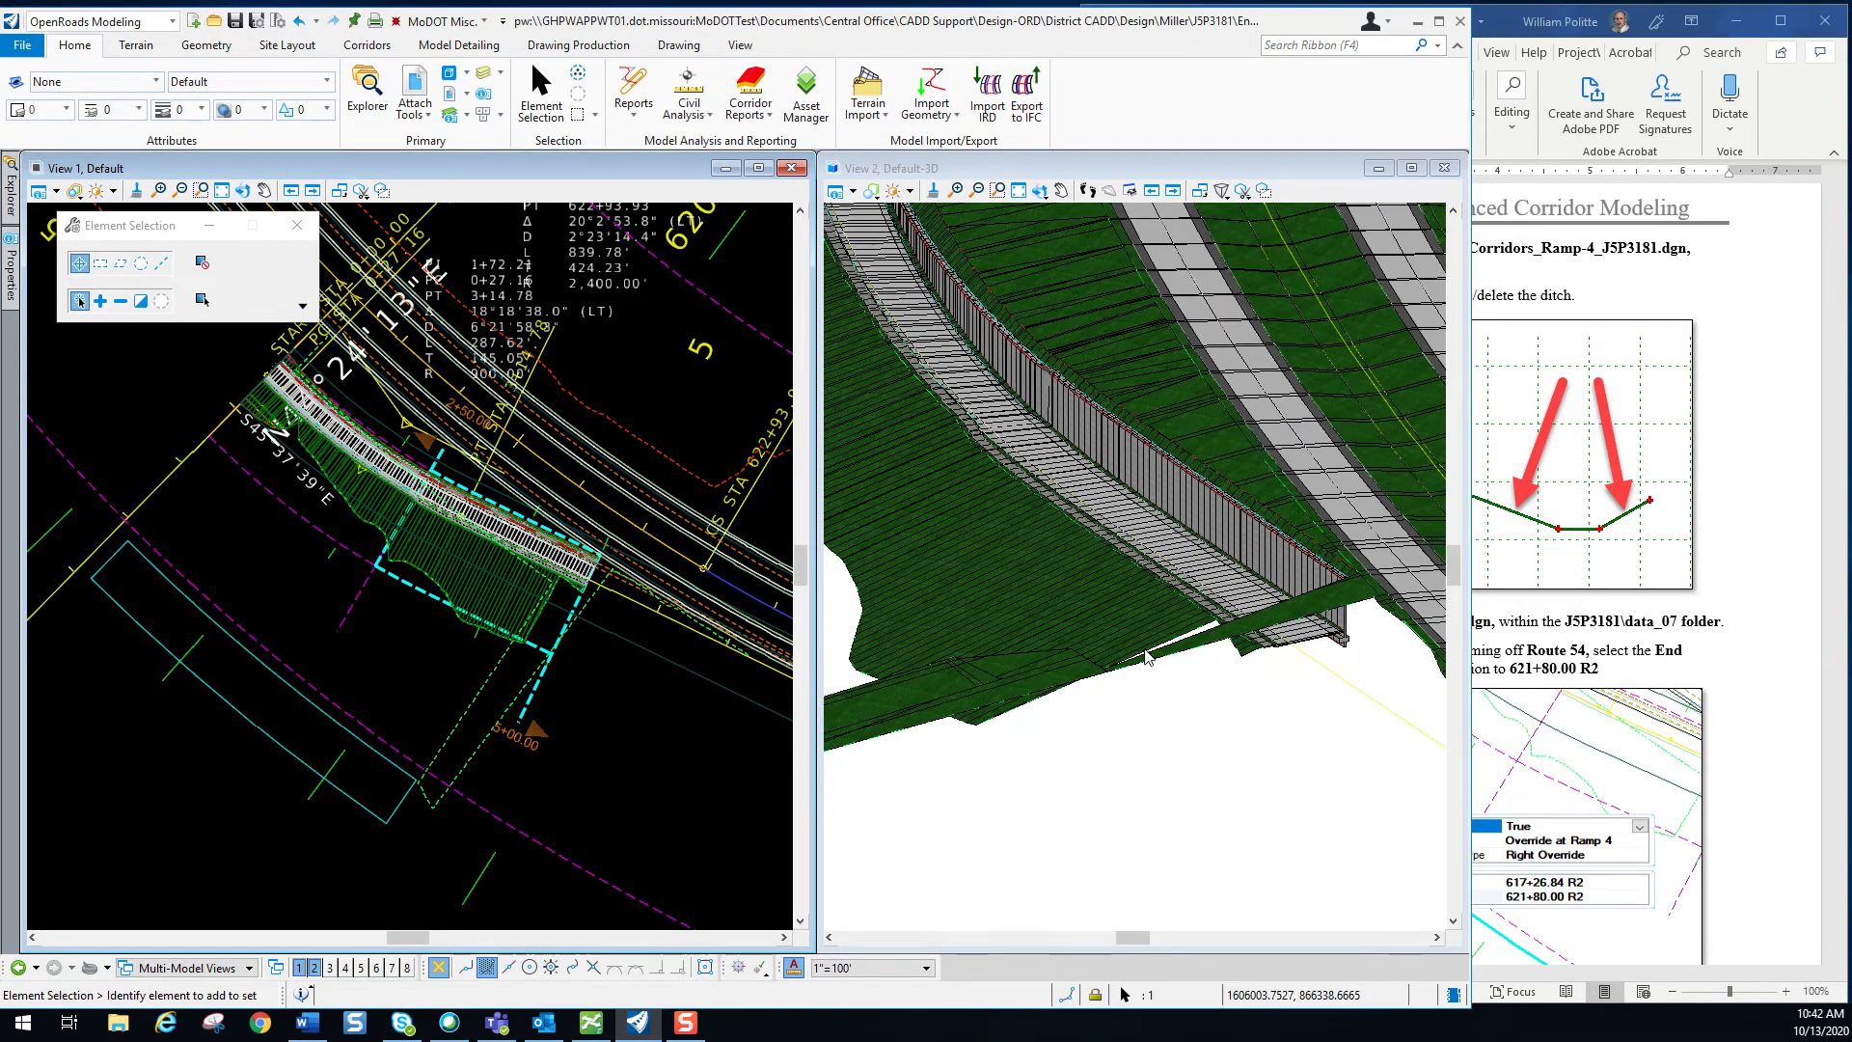
{"action": "scroll", "coordinate": [1225, 645], "scroll_direction": "up", "scroll_amount": 2}
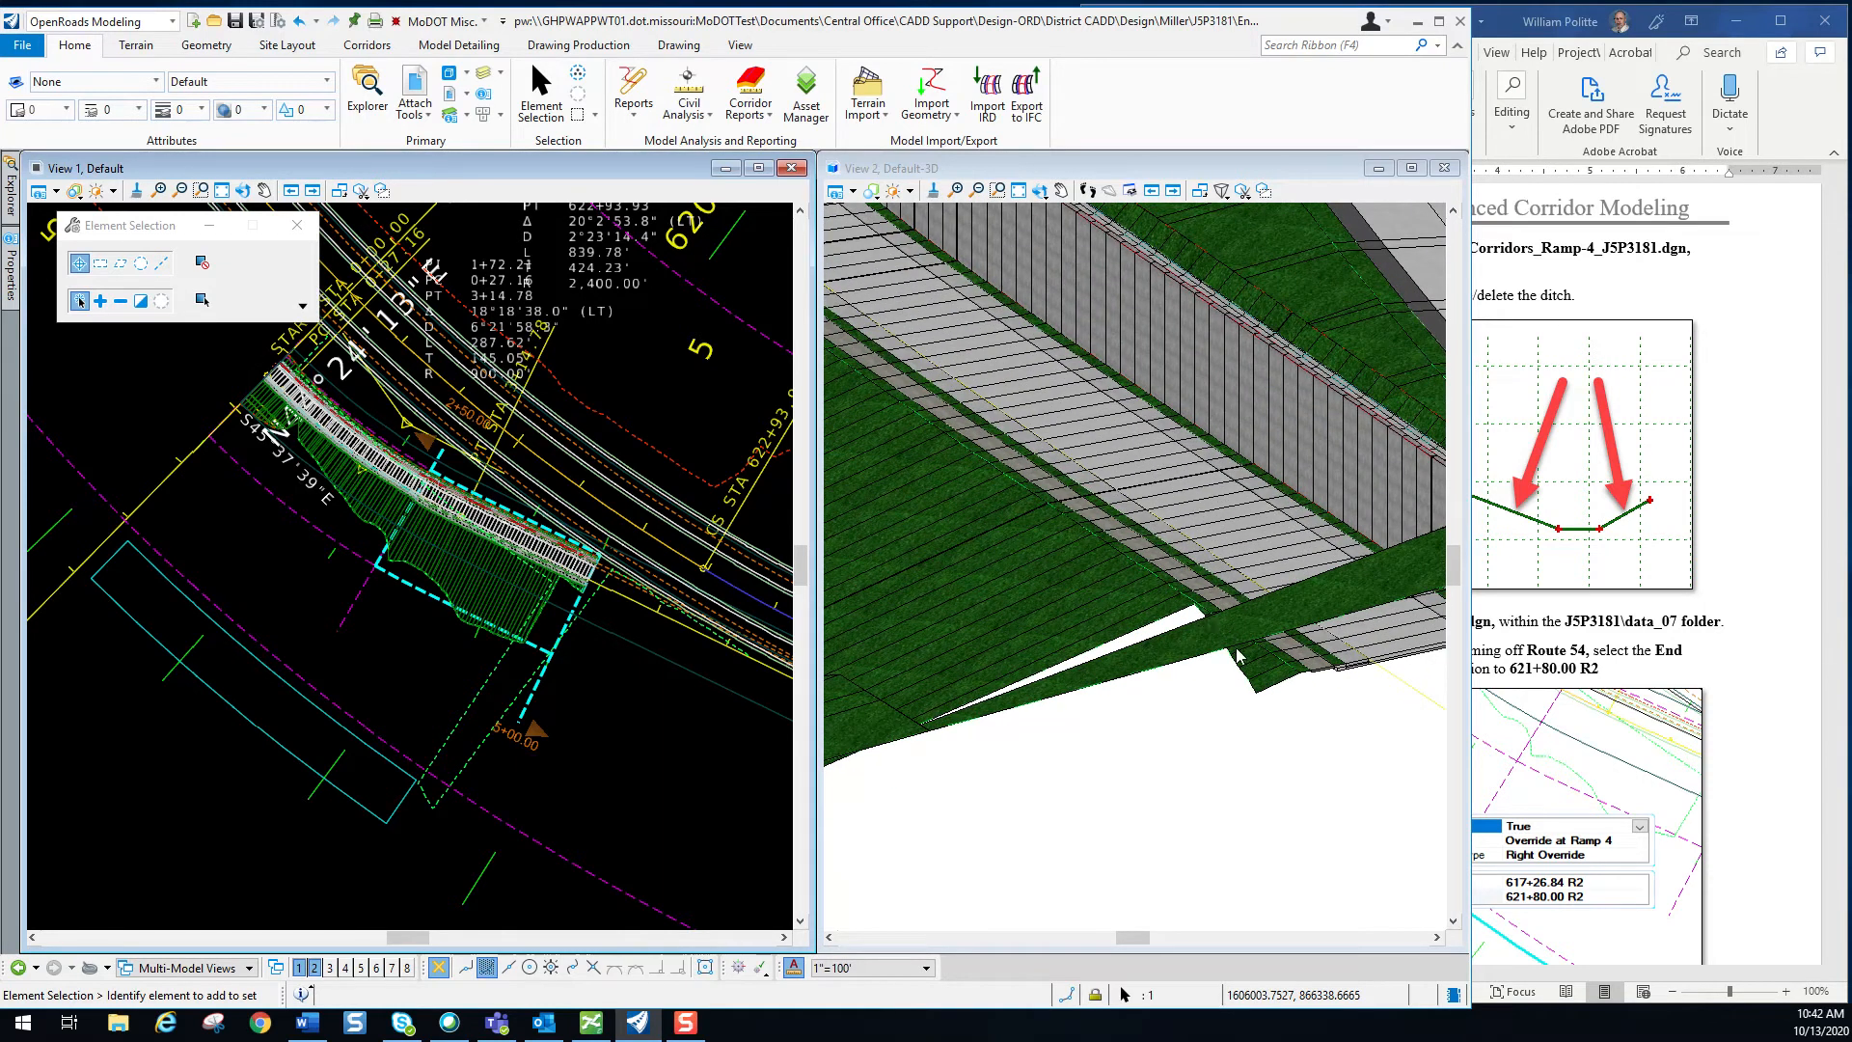
{"action": "left_click", "coordinate": [1041, 191]}
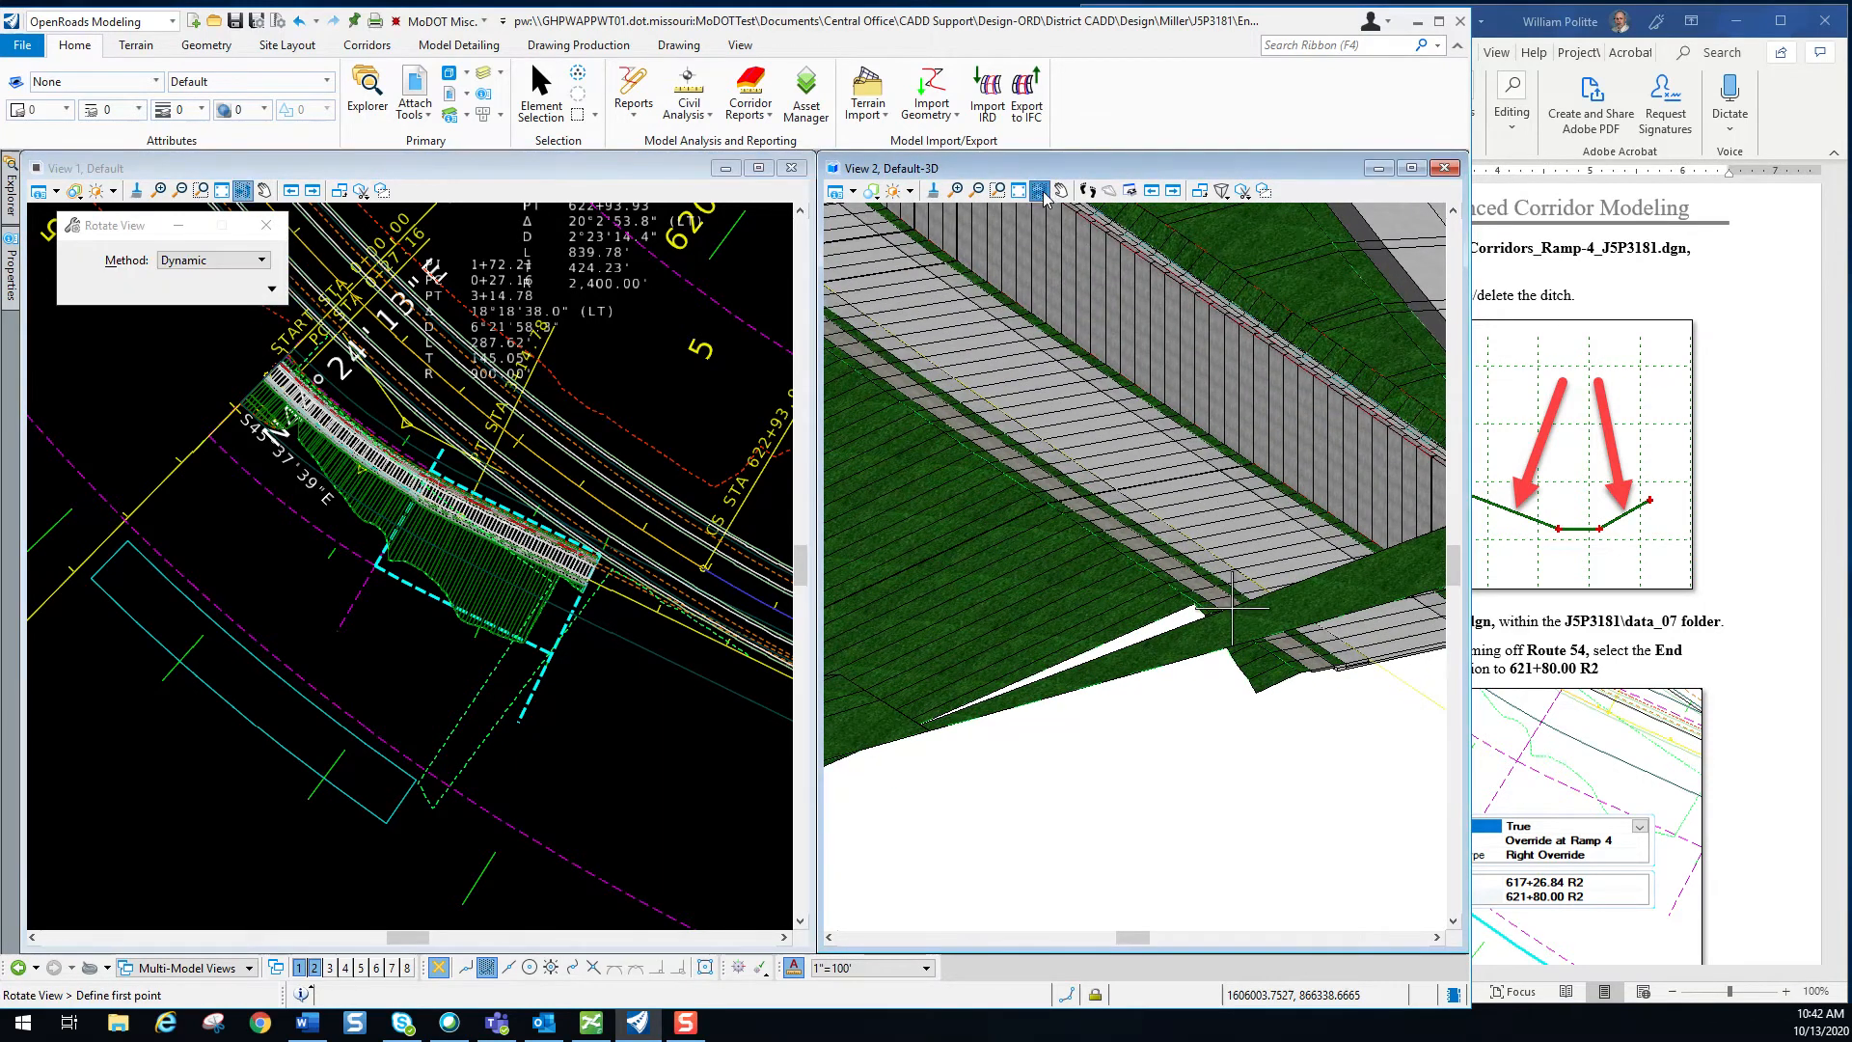
{"action": "left_click", "coordinate": [1253, 687]}
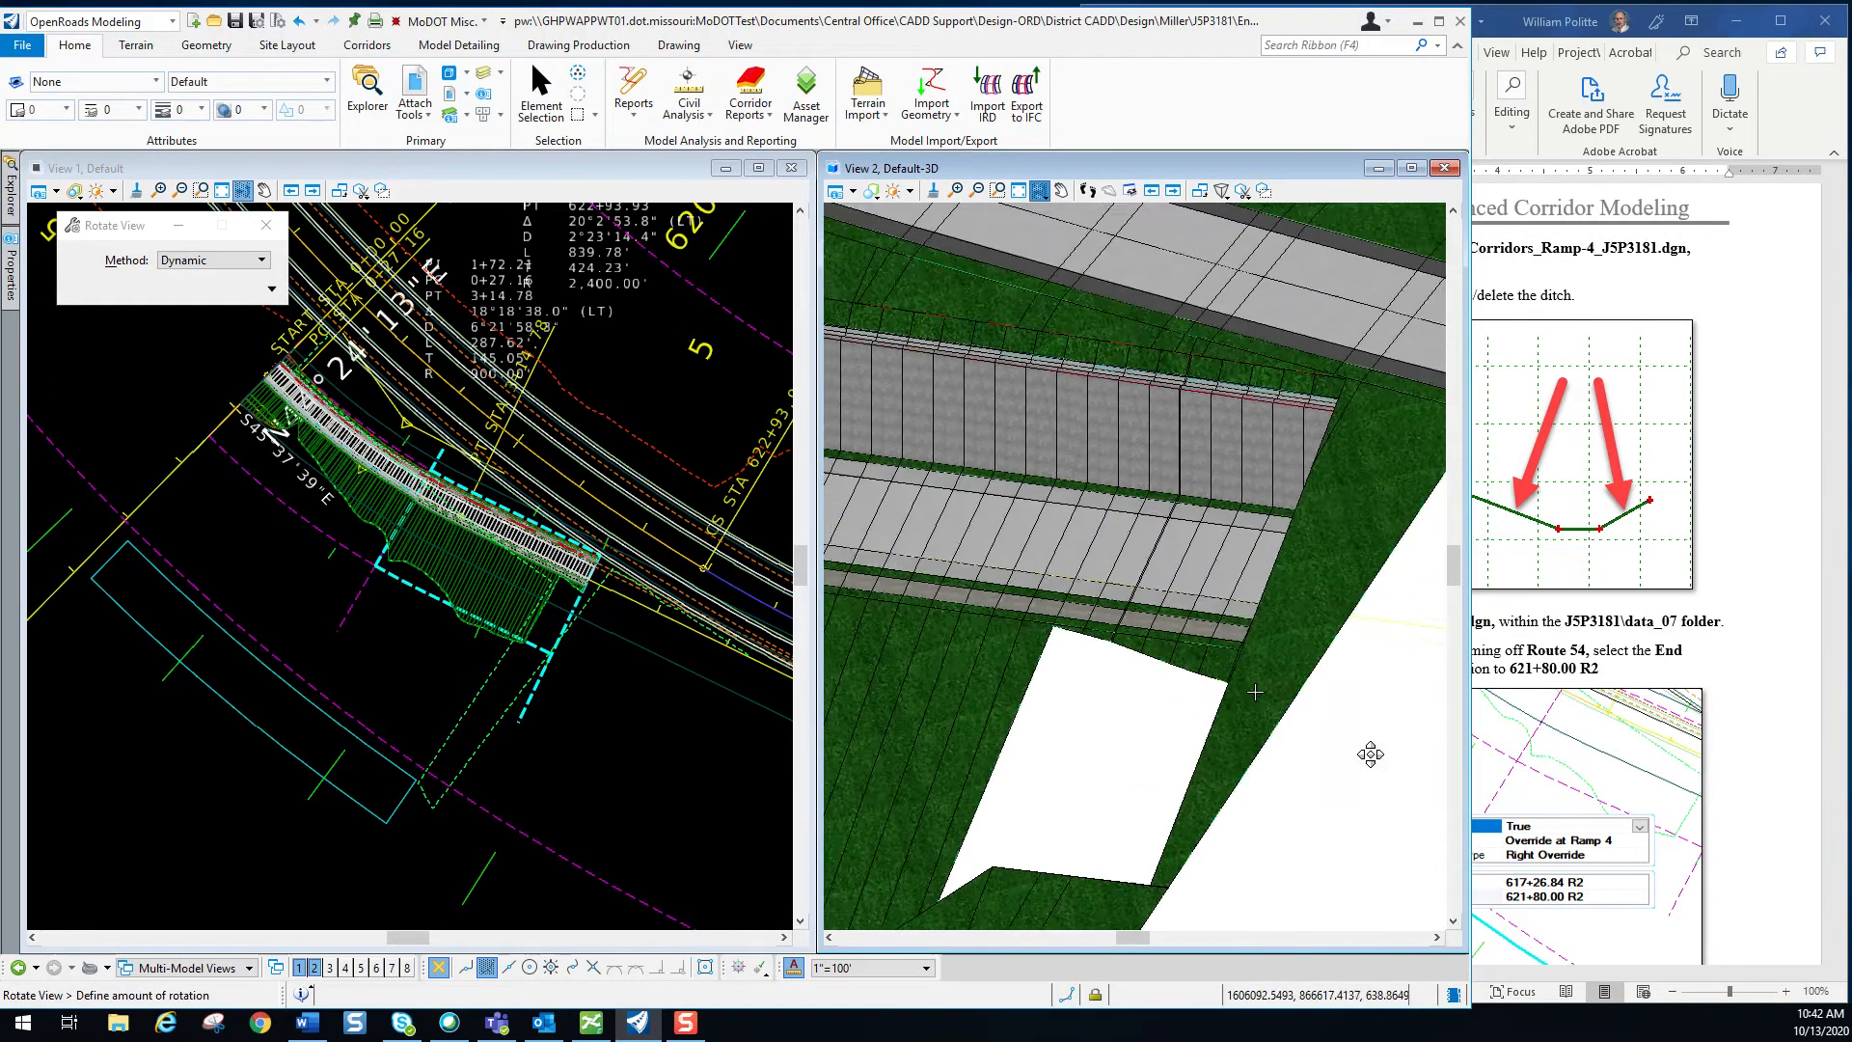
{"action": "left_click", "coordinate": [1403, 791]}
{"action": "scroll", "coordinate": [1116, 701], "scroll_direction": "down", "scroll_amount": 2}
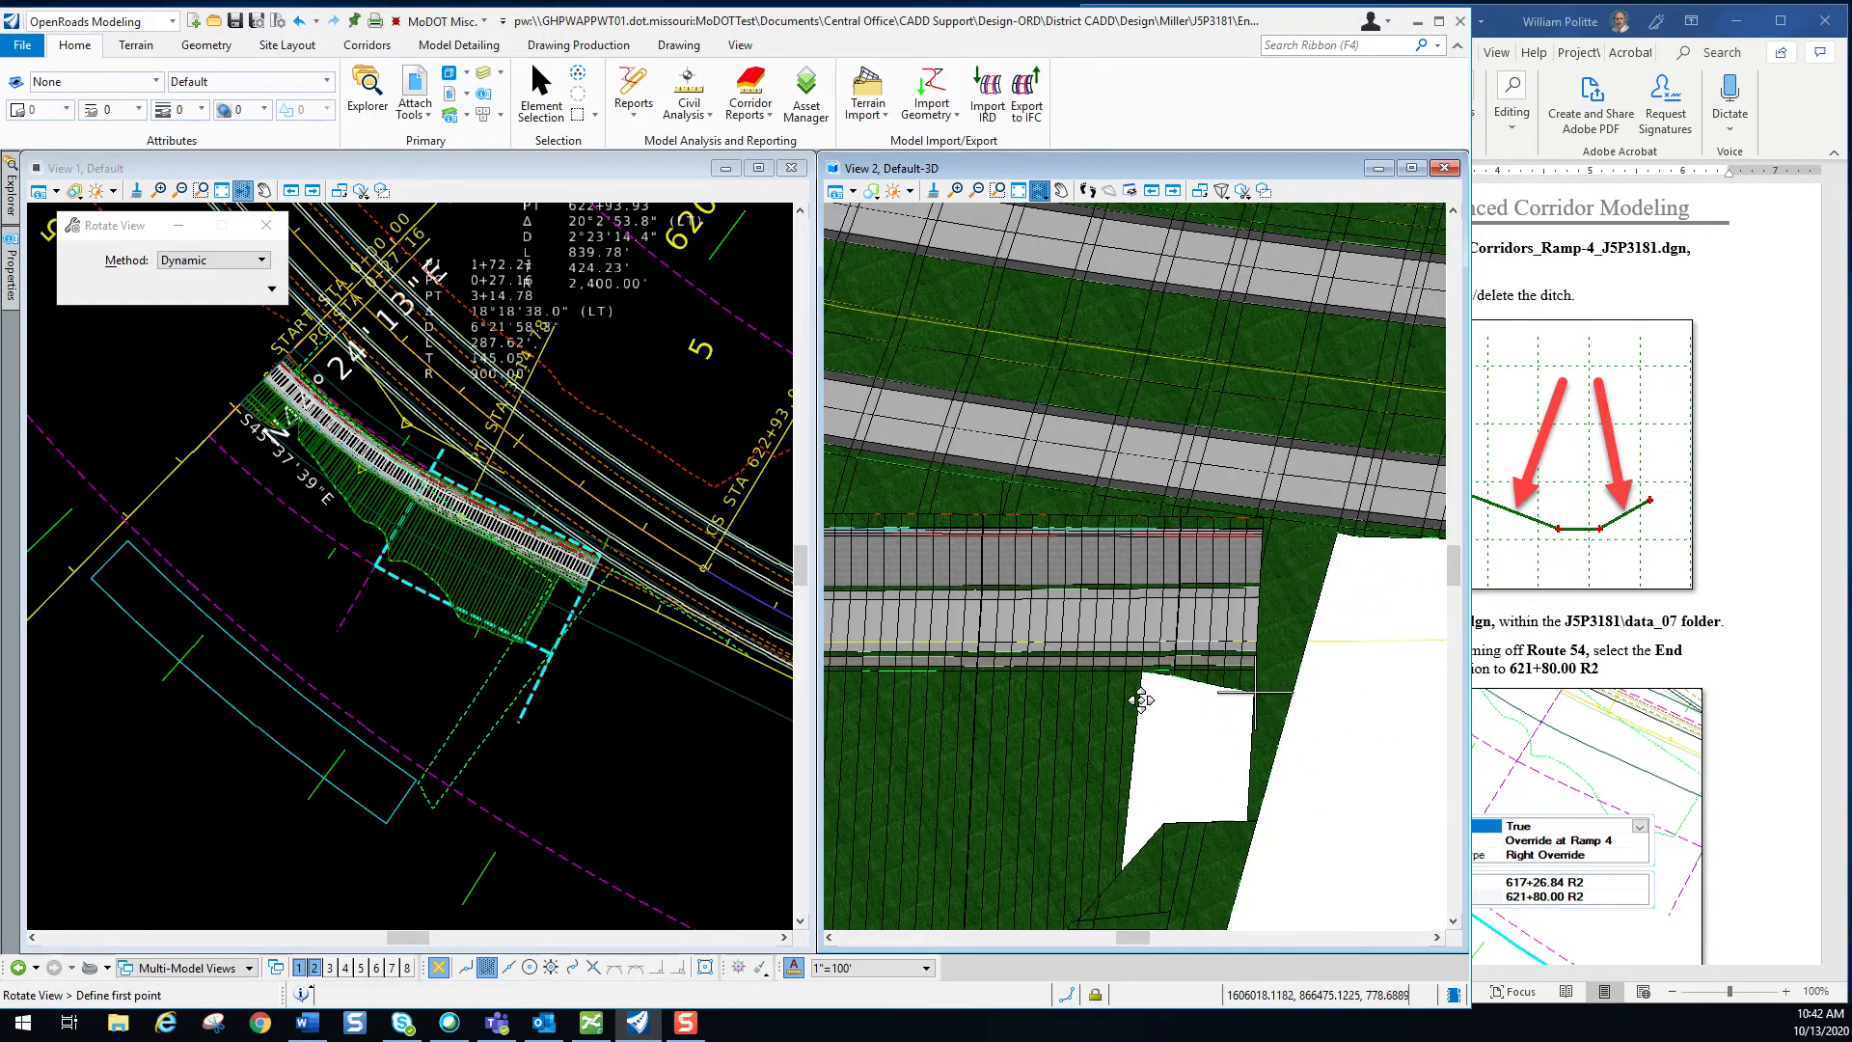
{"action": "middle_click_drag", "start_coordinate": [1361, 746], "coordinate": [1203, 671], "text": "shift"}
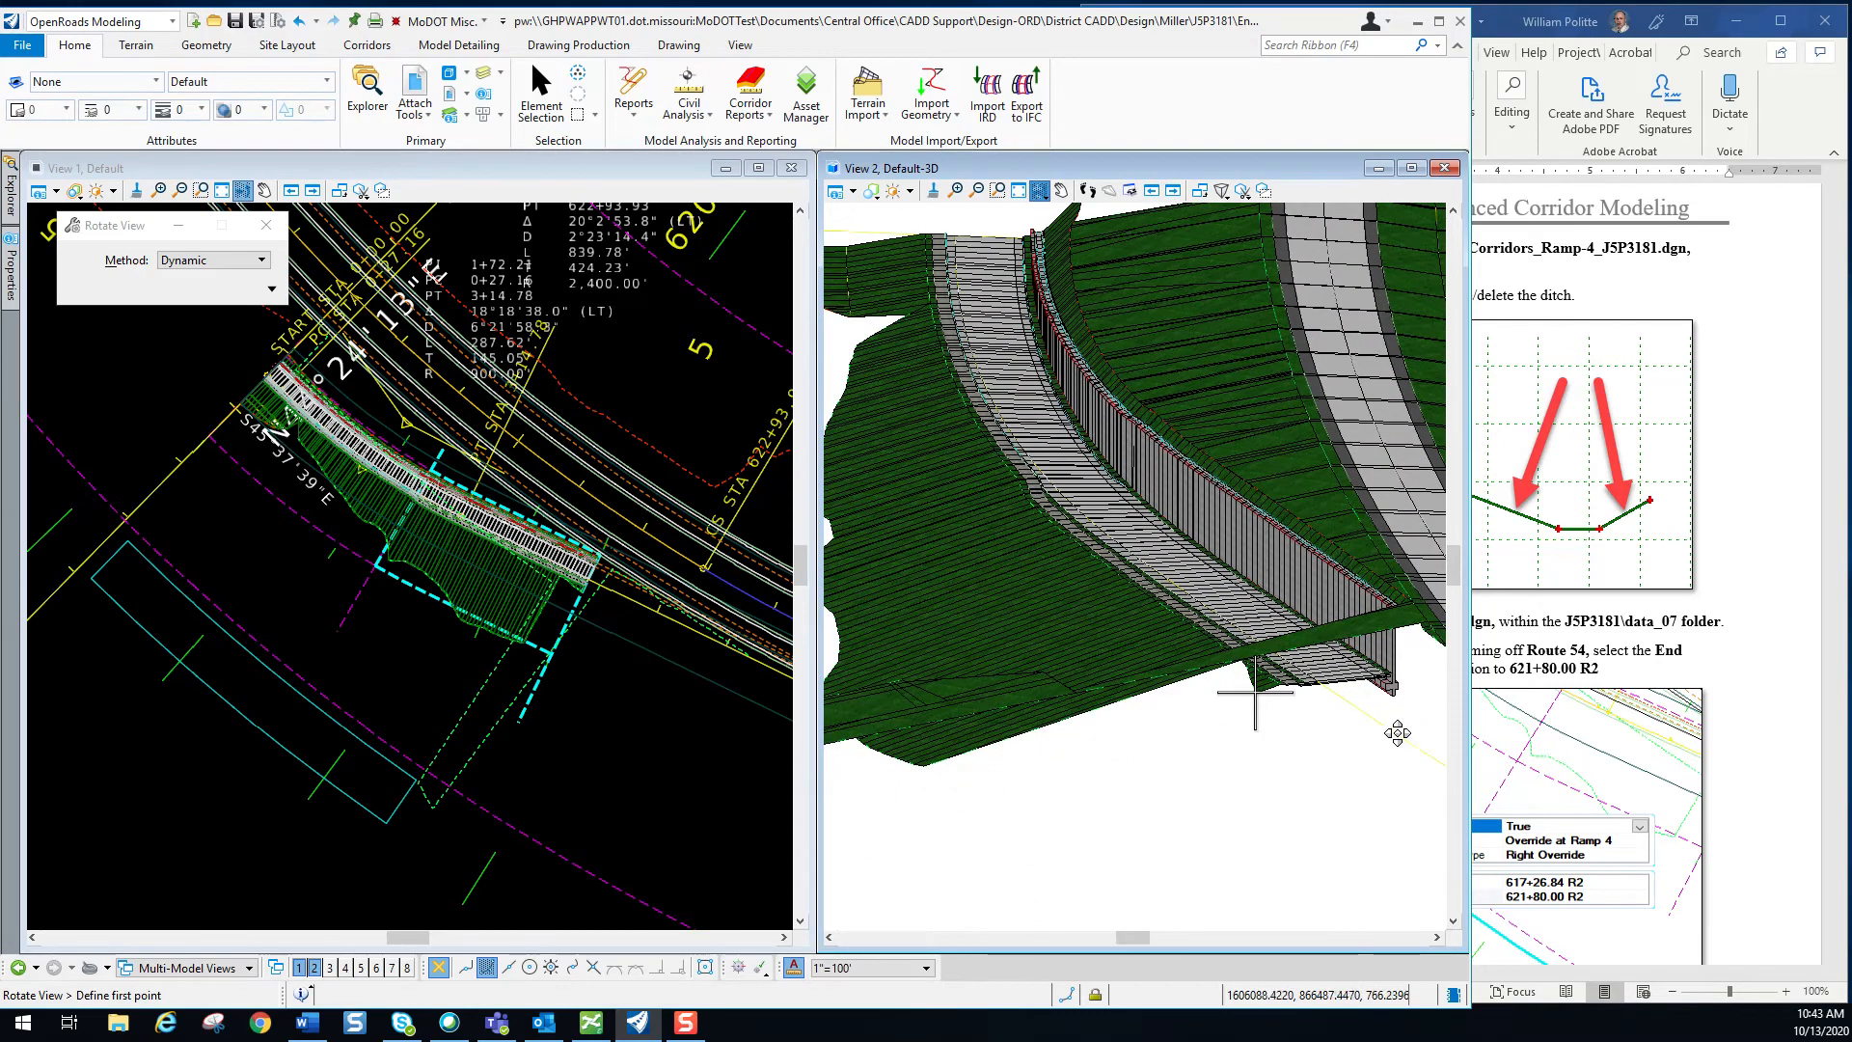
{"action": "scroll", "coordinate": [1259, 674], "scroll_direction": "up", "scroll_amount": 3}
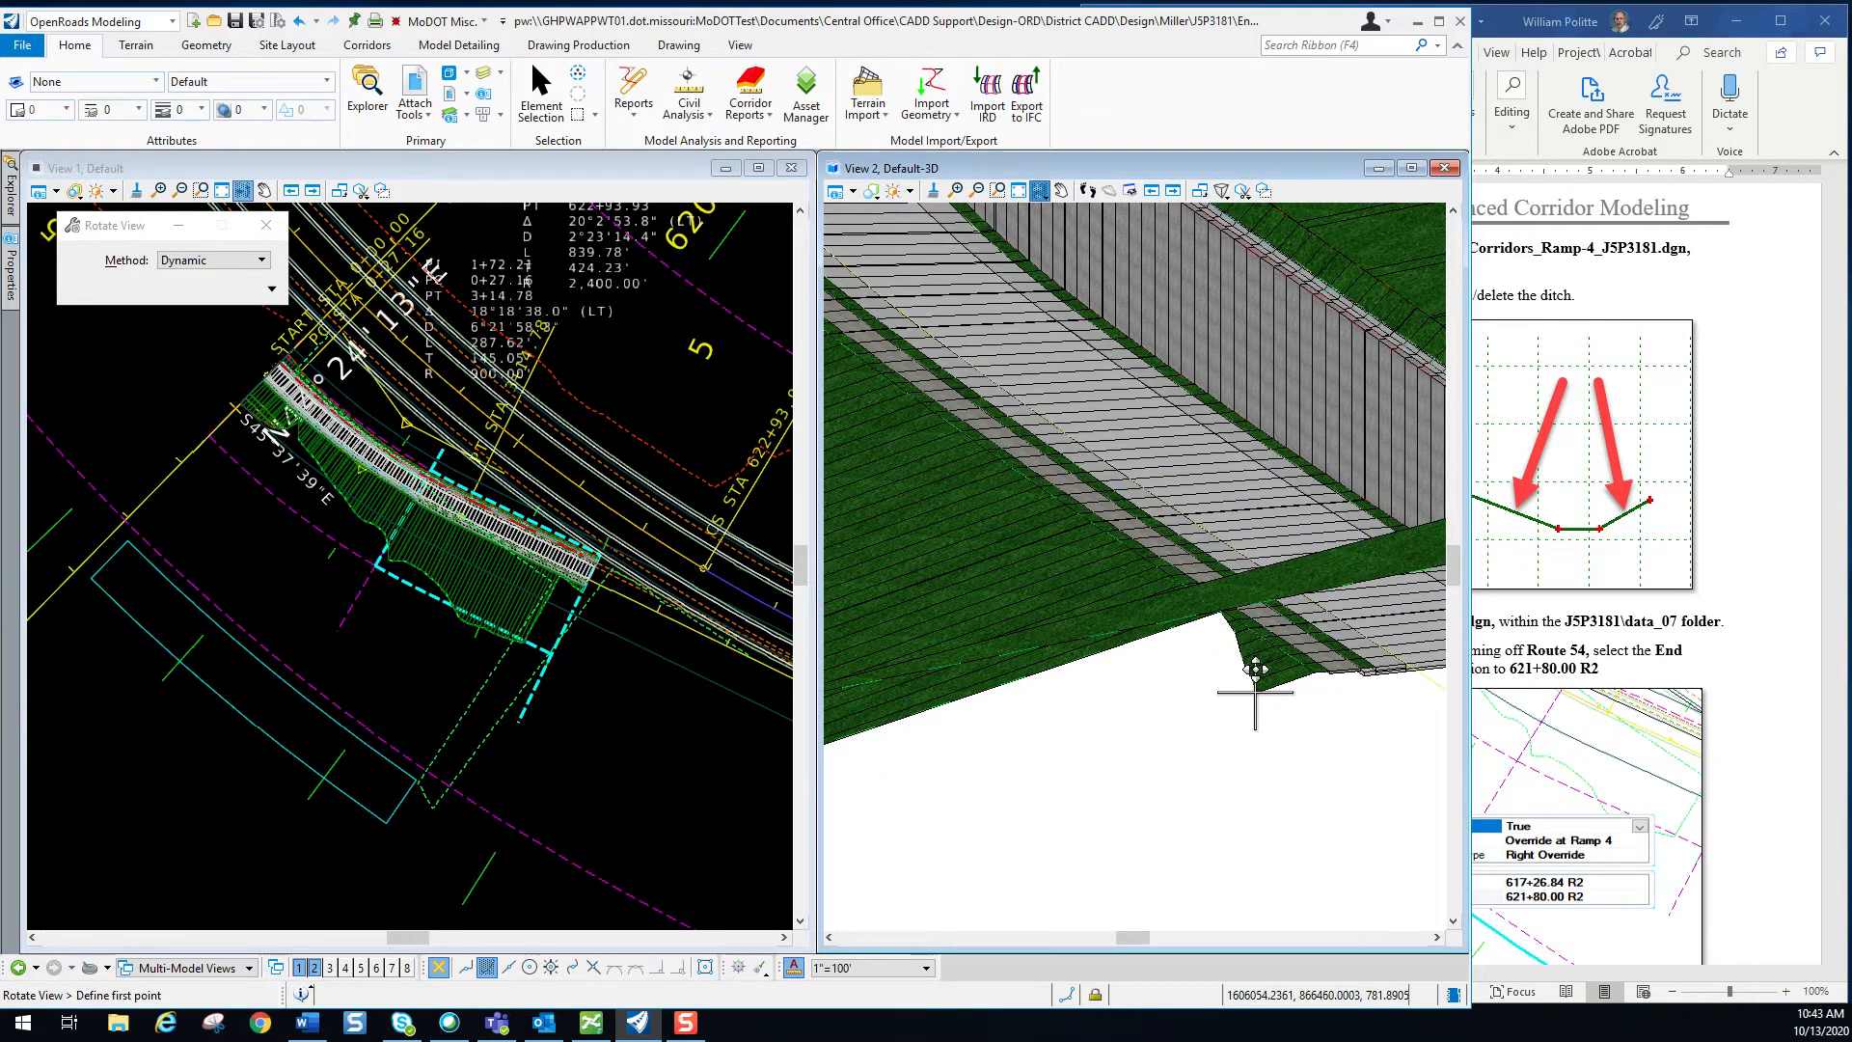
{"action": "scroll", "coordinate": [1169, 714], "scroll_direction": "down", "scroll_amount": 2}
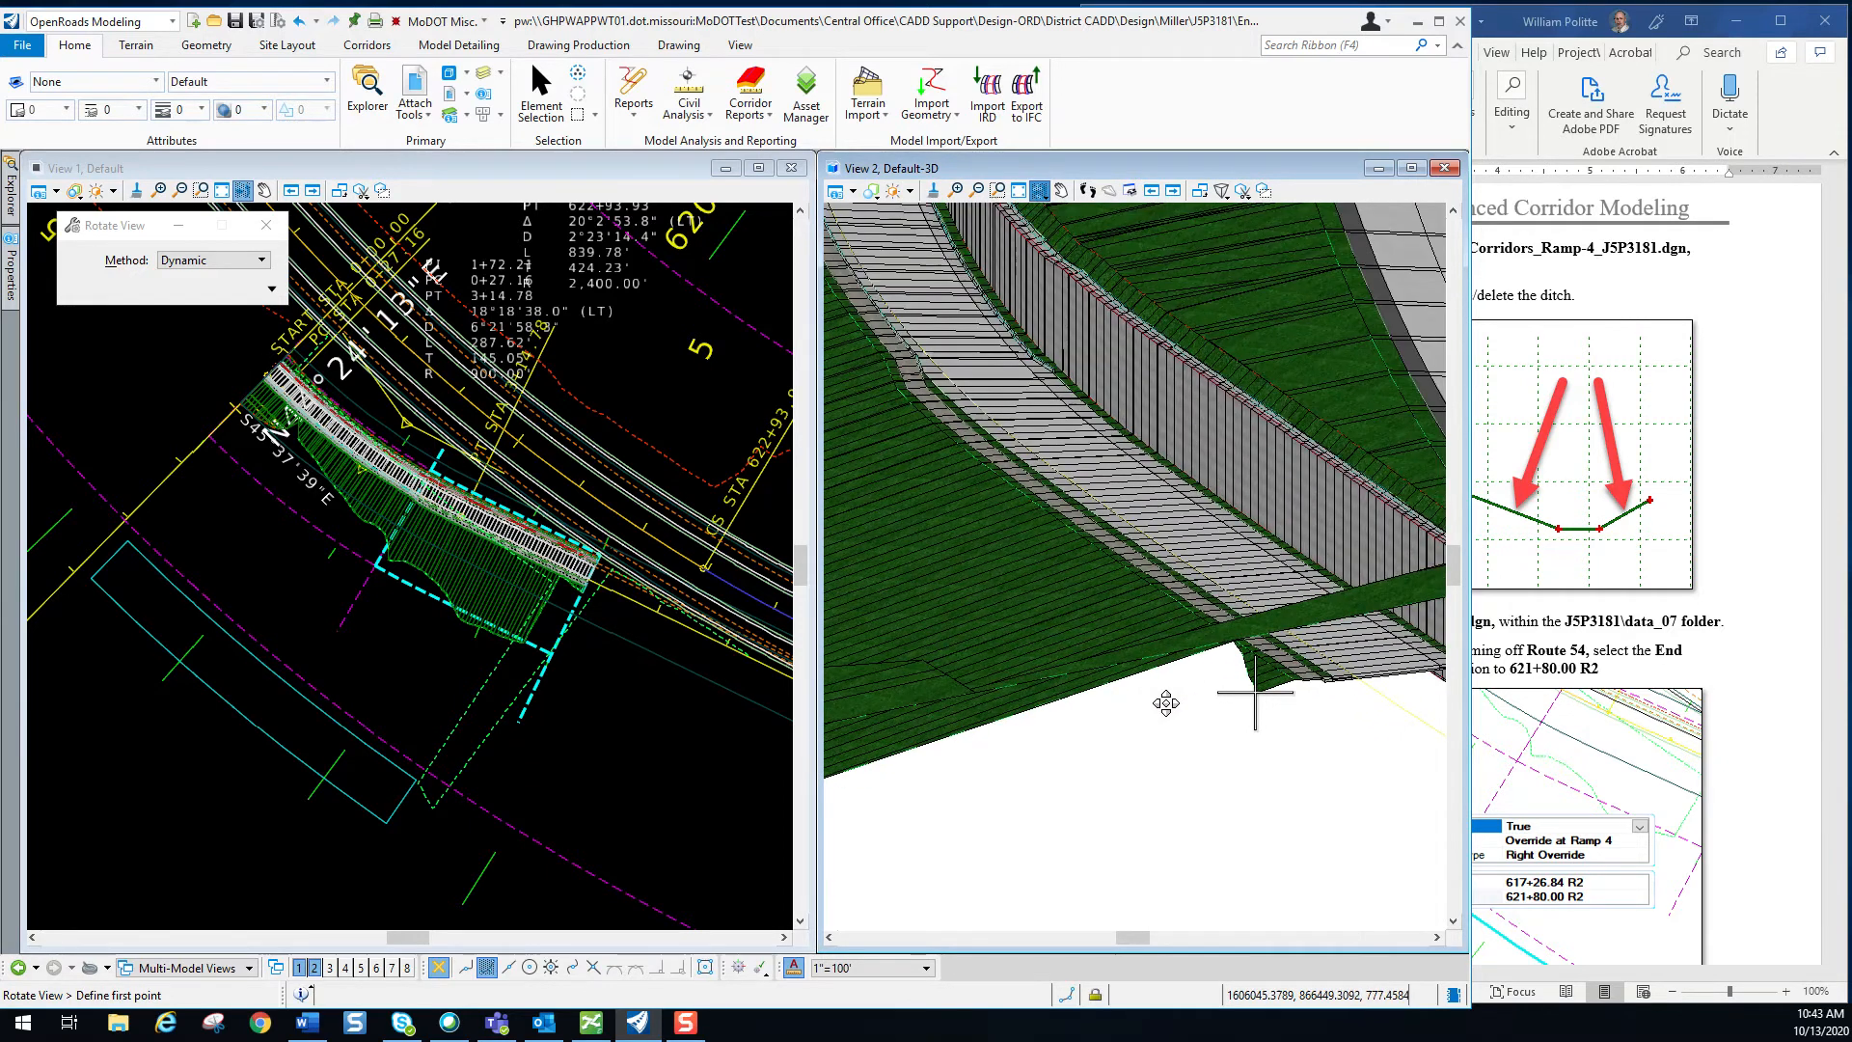
{"action": "left_click", "coordinate": [1138, 715]}
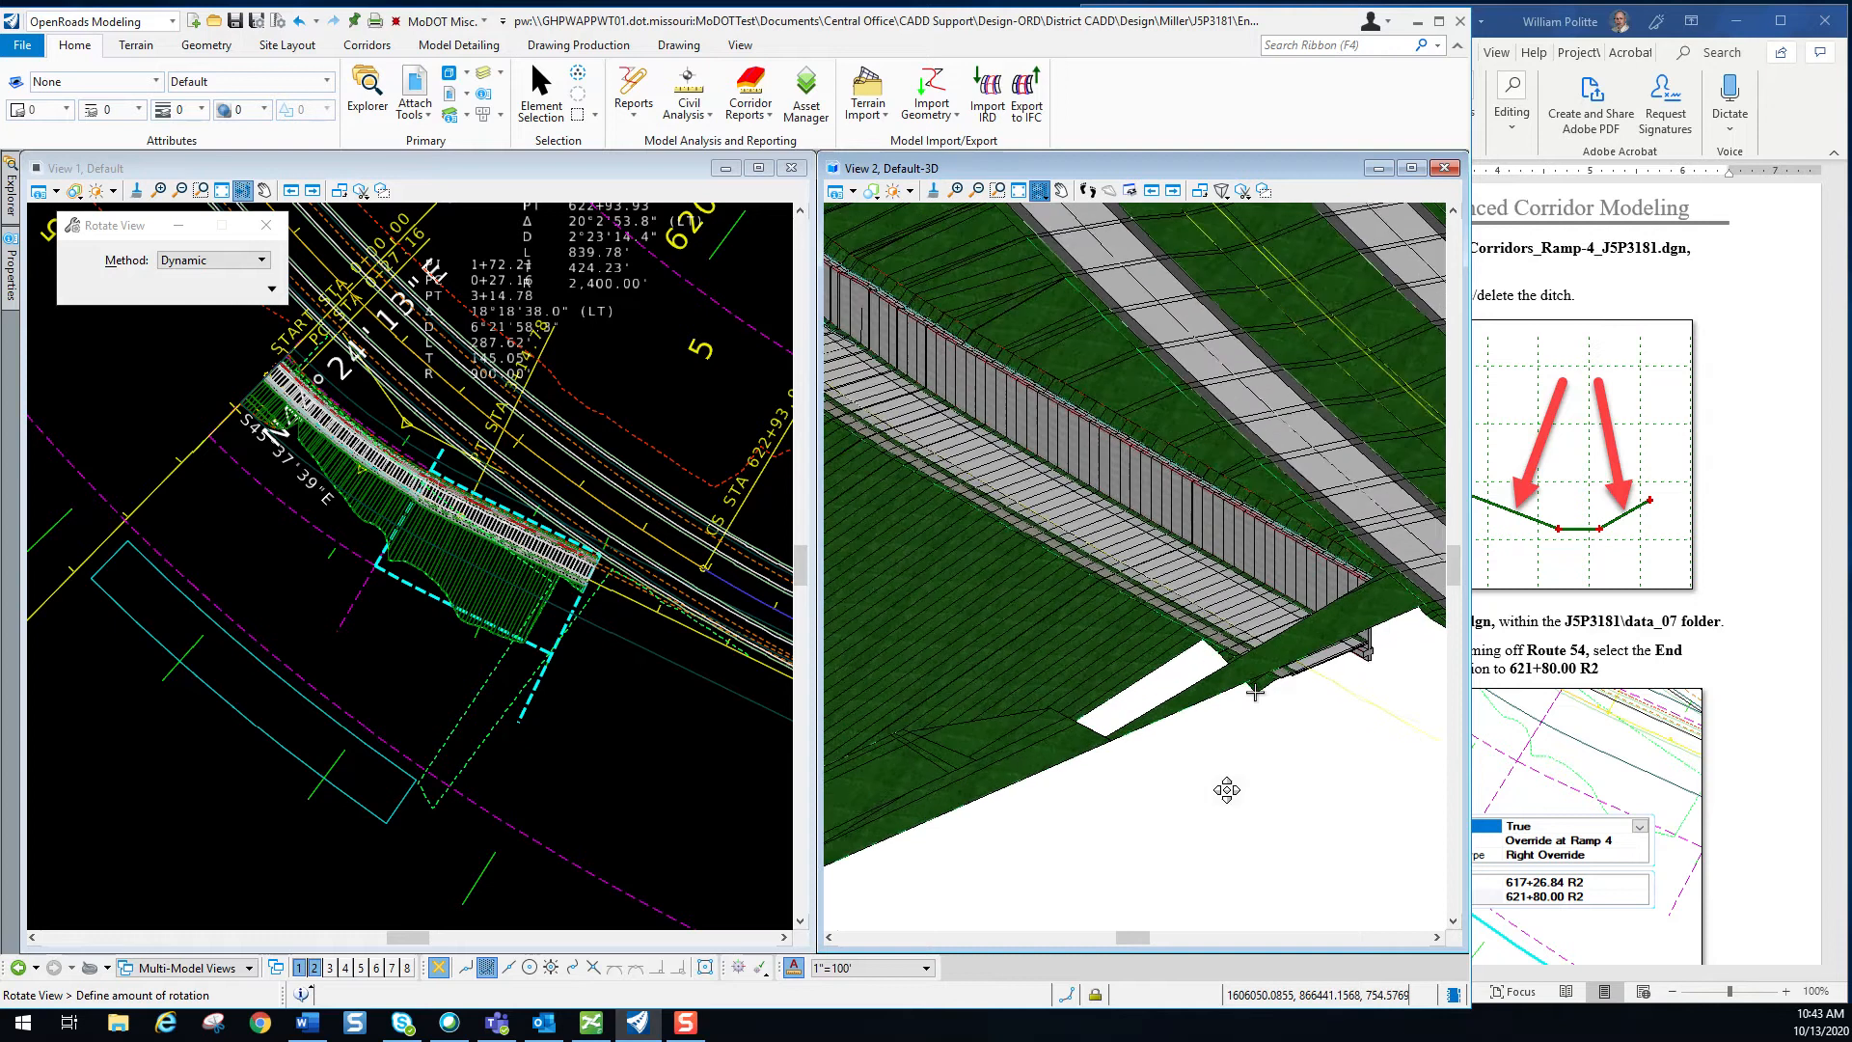
{"action": "left_click", "coordinate": [1255, 691]}
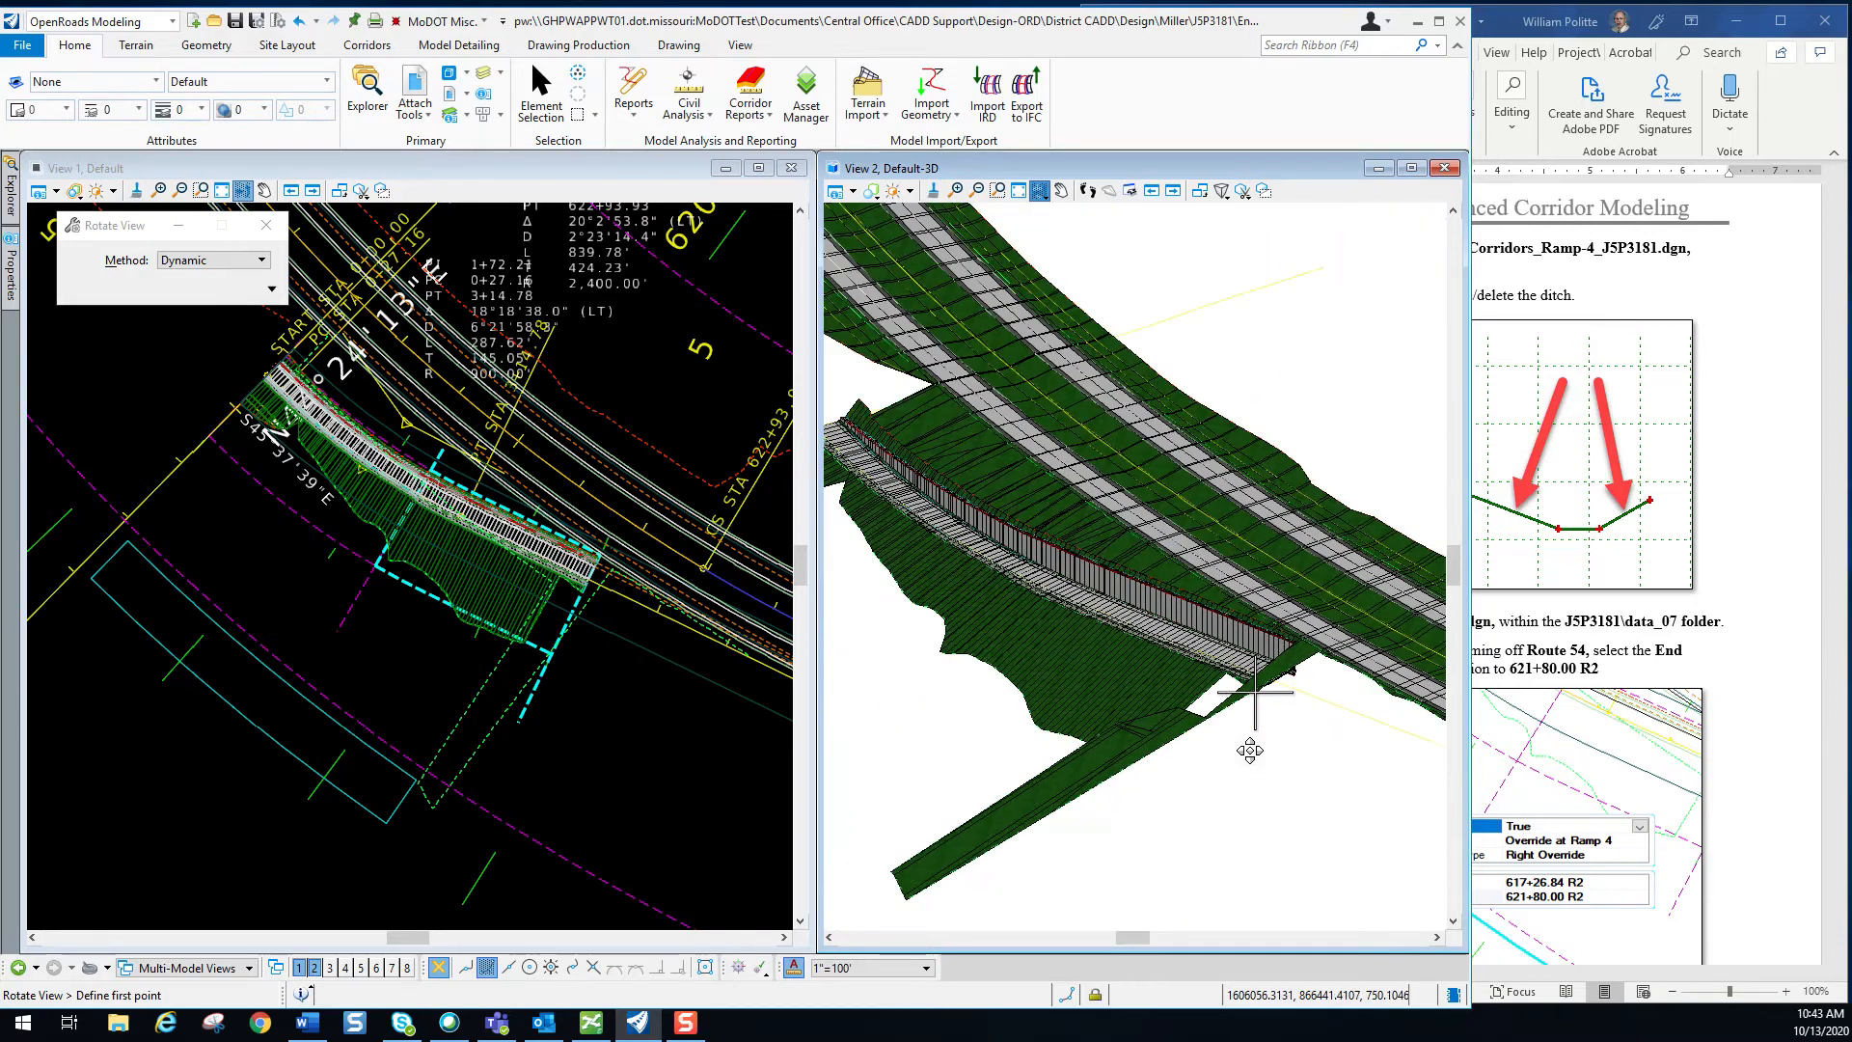
{"action": "right_click", "coordinate": [915, 656]}
Switch to the Word training manual, capitalize "Condition" in "End Condition Override" in instruction 7, and save the document.
{"action": "left_click", "coordinate": [1756, 570]}
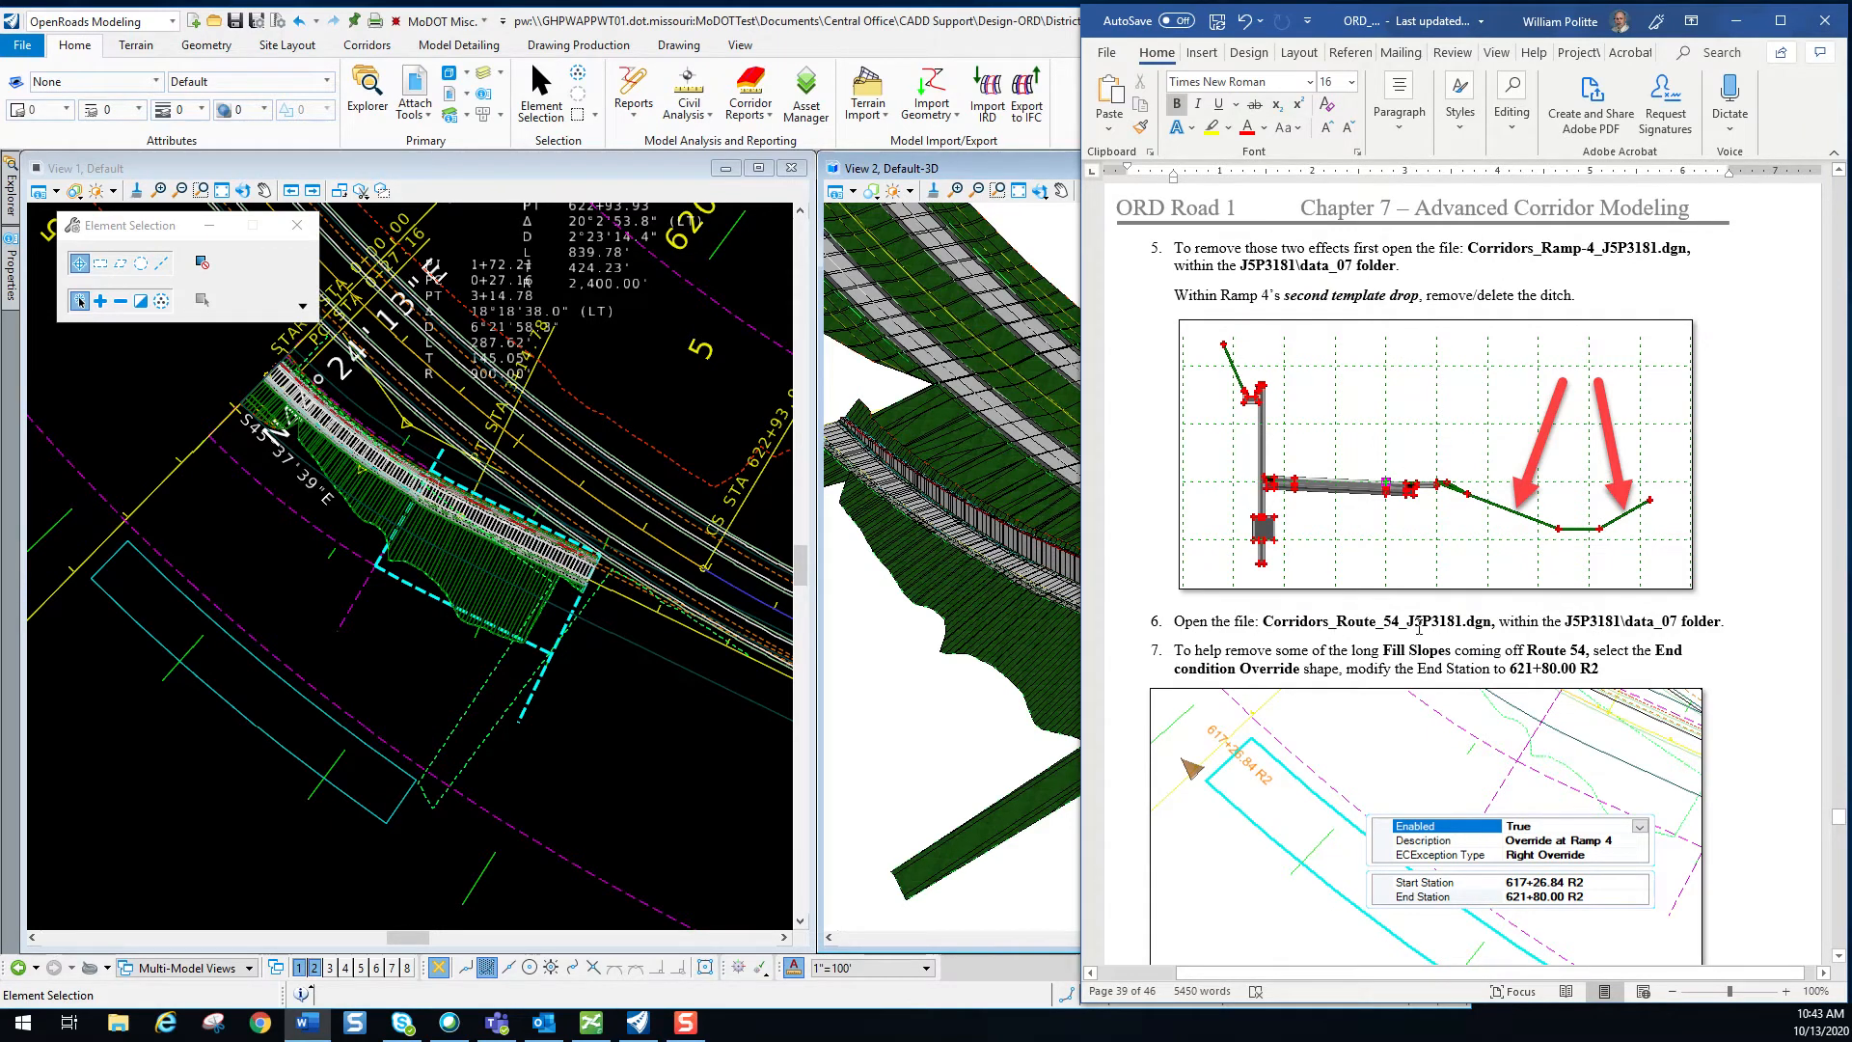
{"action": "scroll", "coordinate": [1756, 622], "scroll_direction": "down", "scroll_amount": 3}
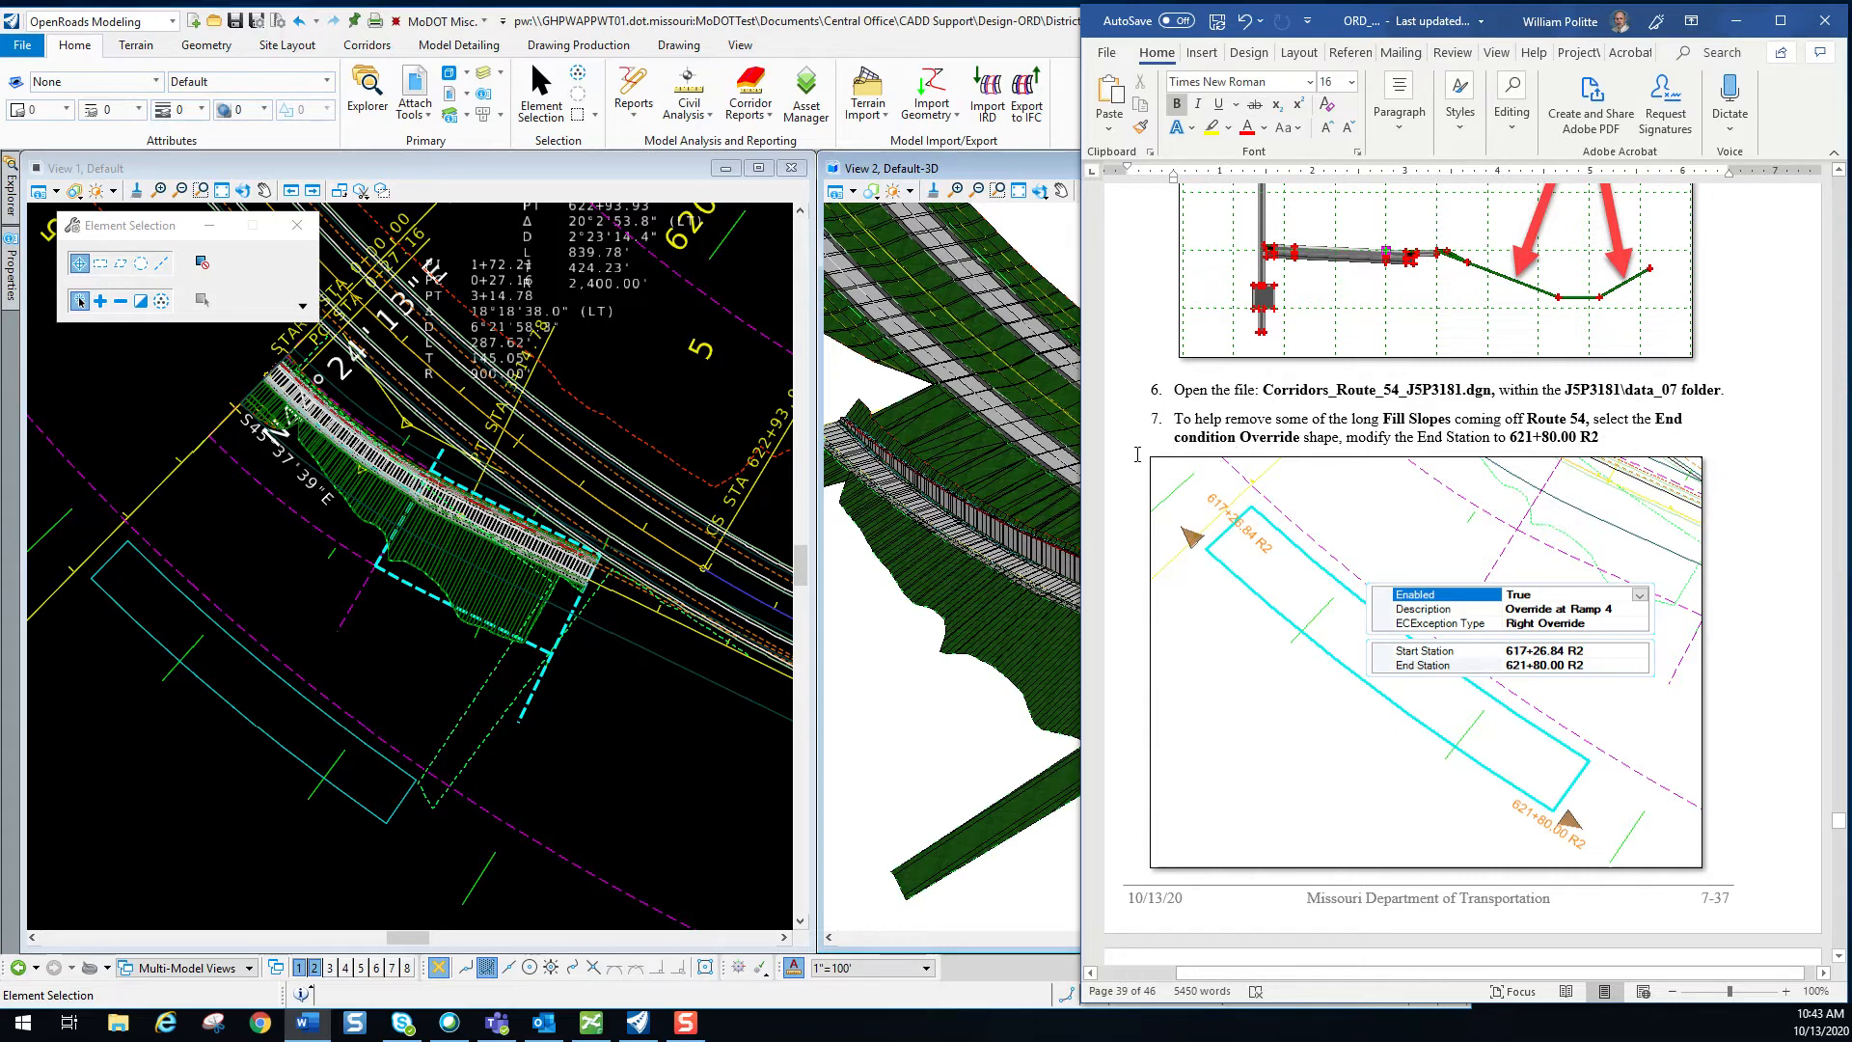
{"action": "left_click", "coordinate": [1173, 439]}
{"action": "key", "text": "Delete"}
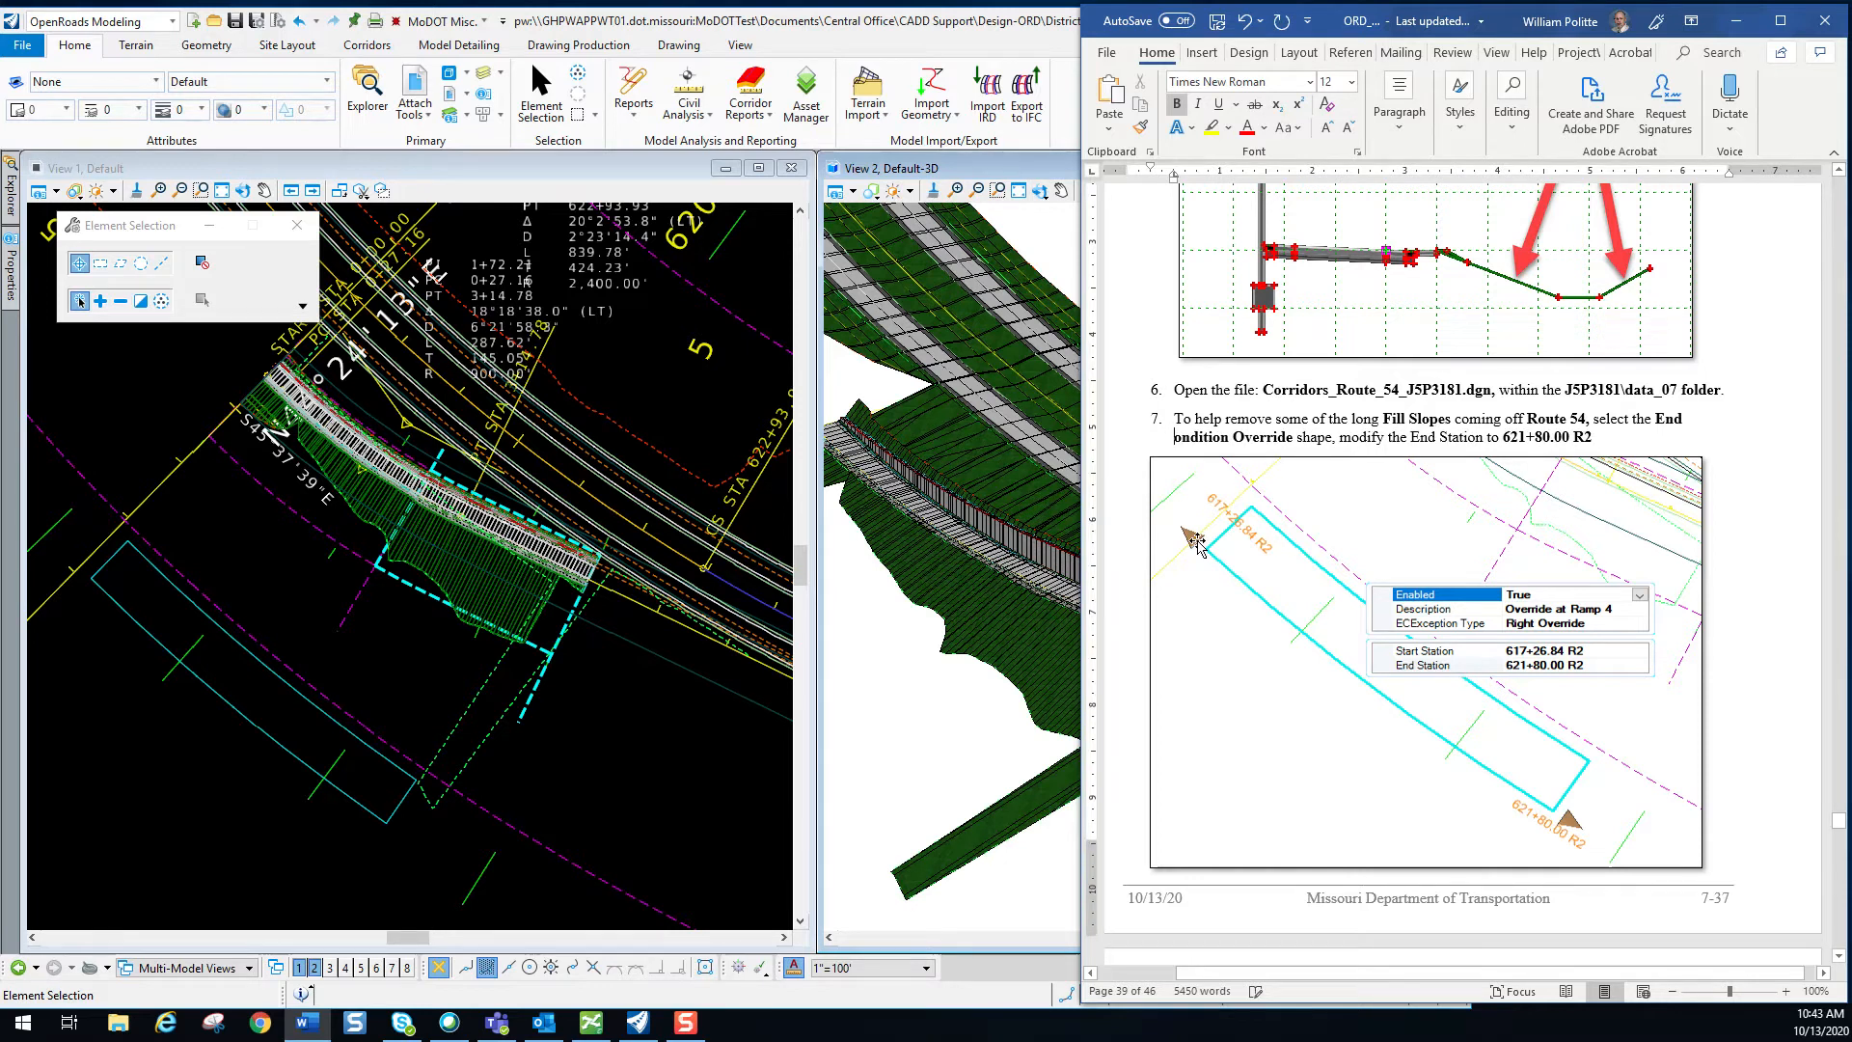
{"action": "type", "text": "C"}
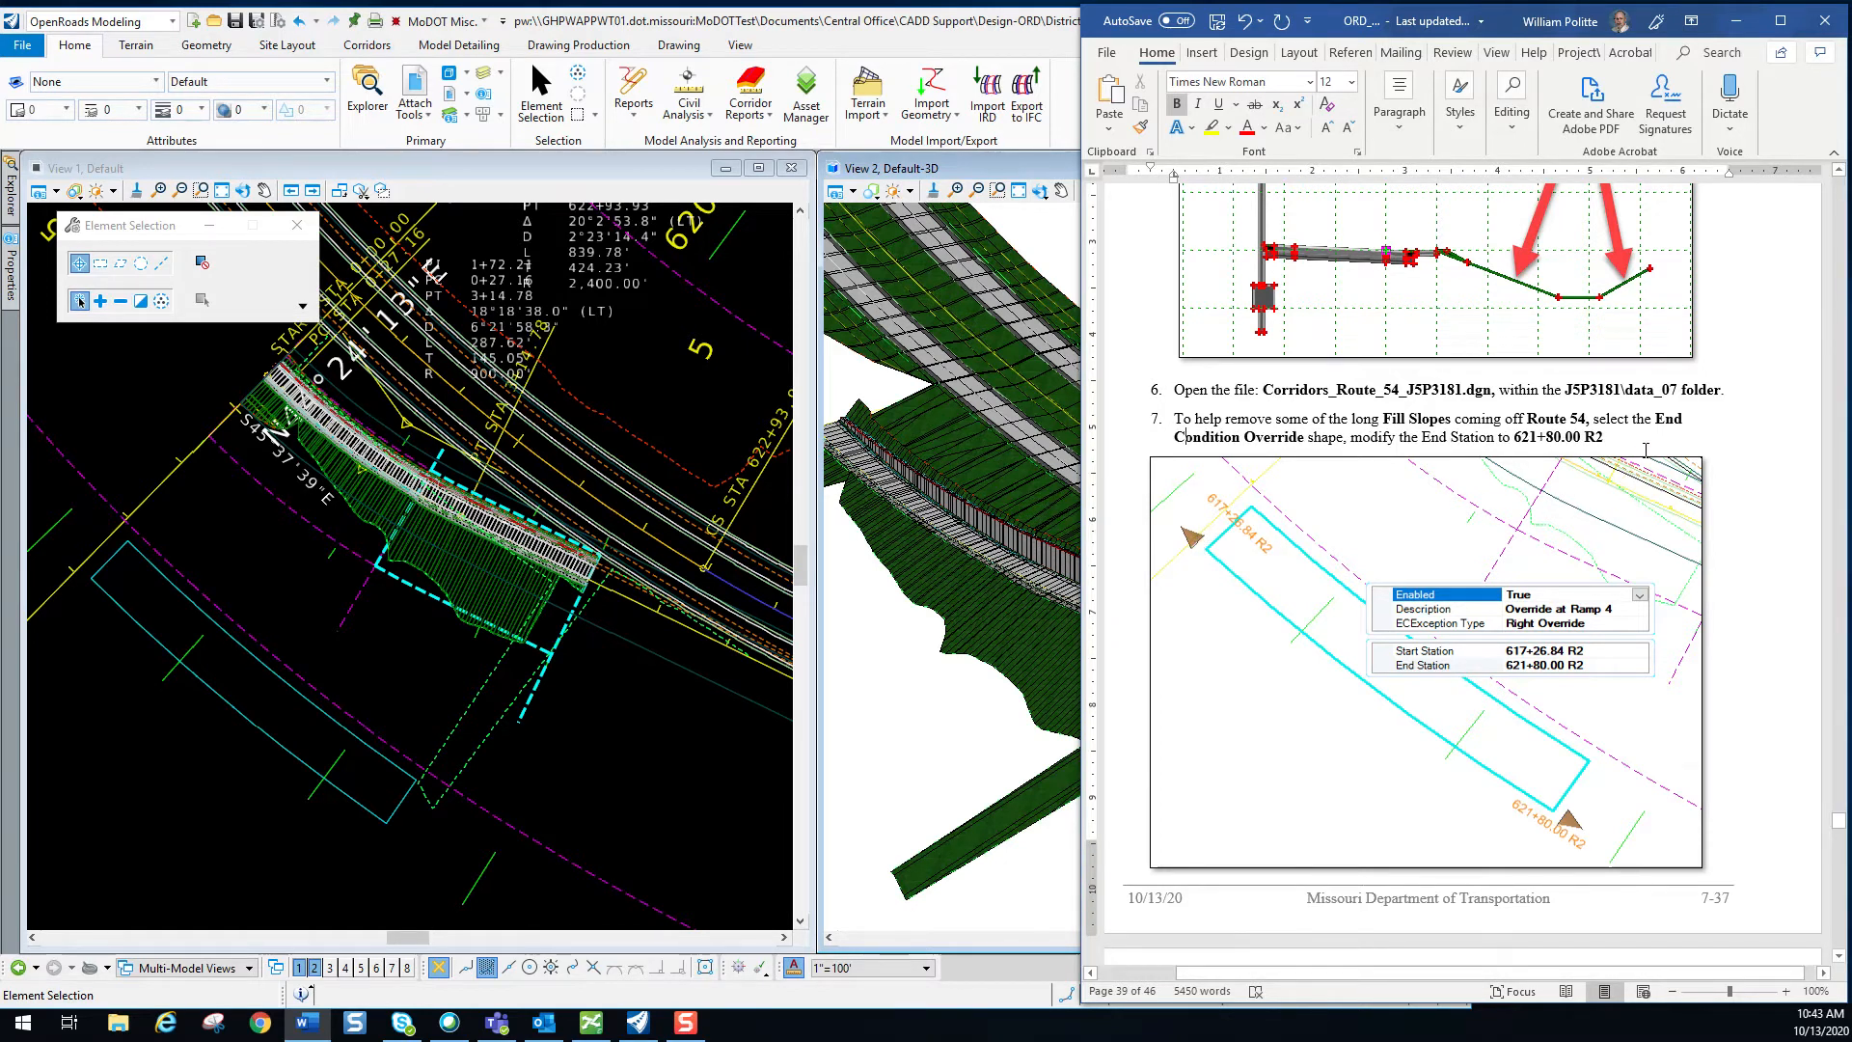
{"action": "key", "text": "ctrl+s"}
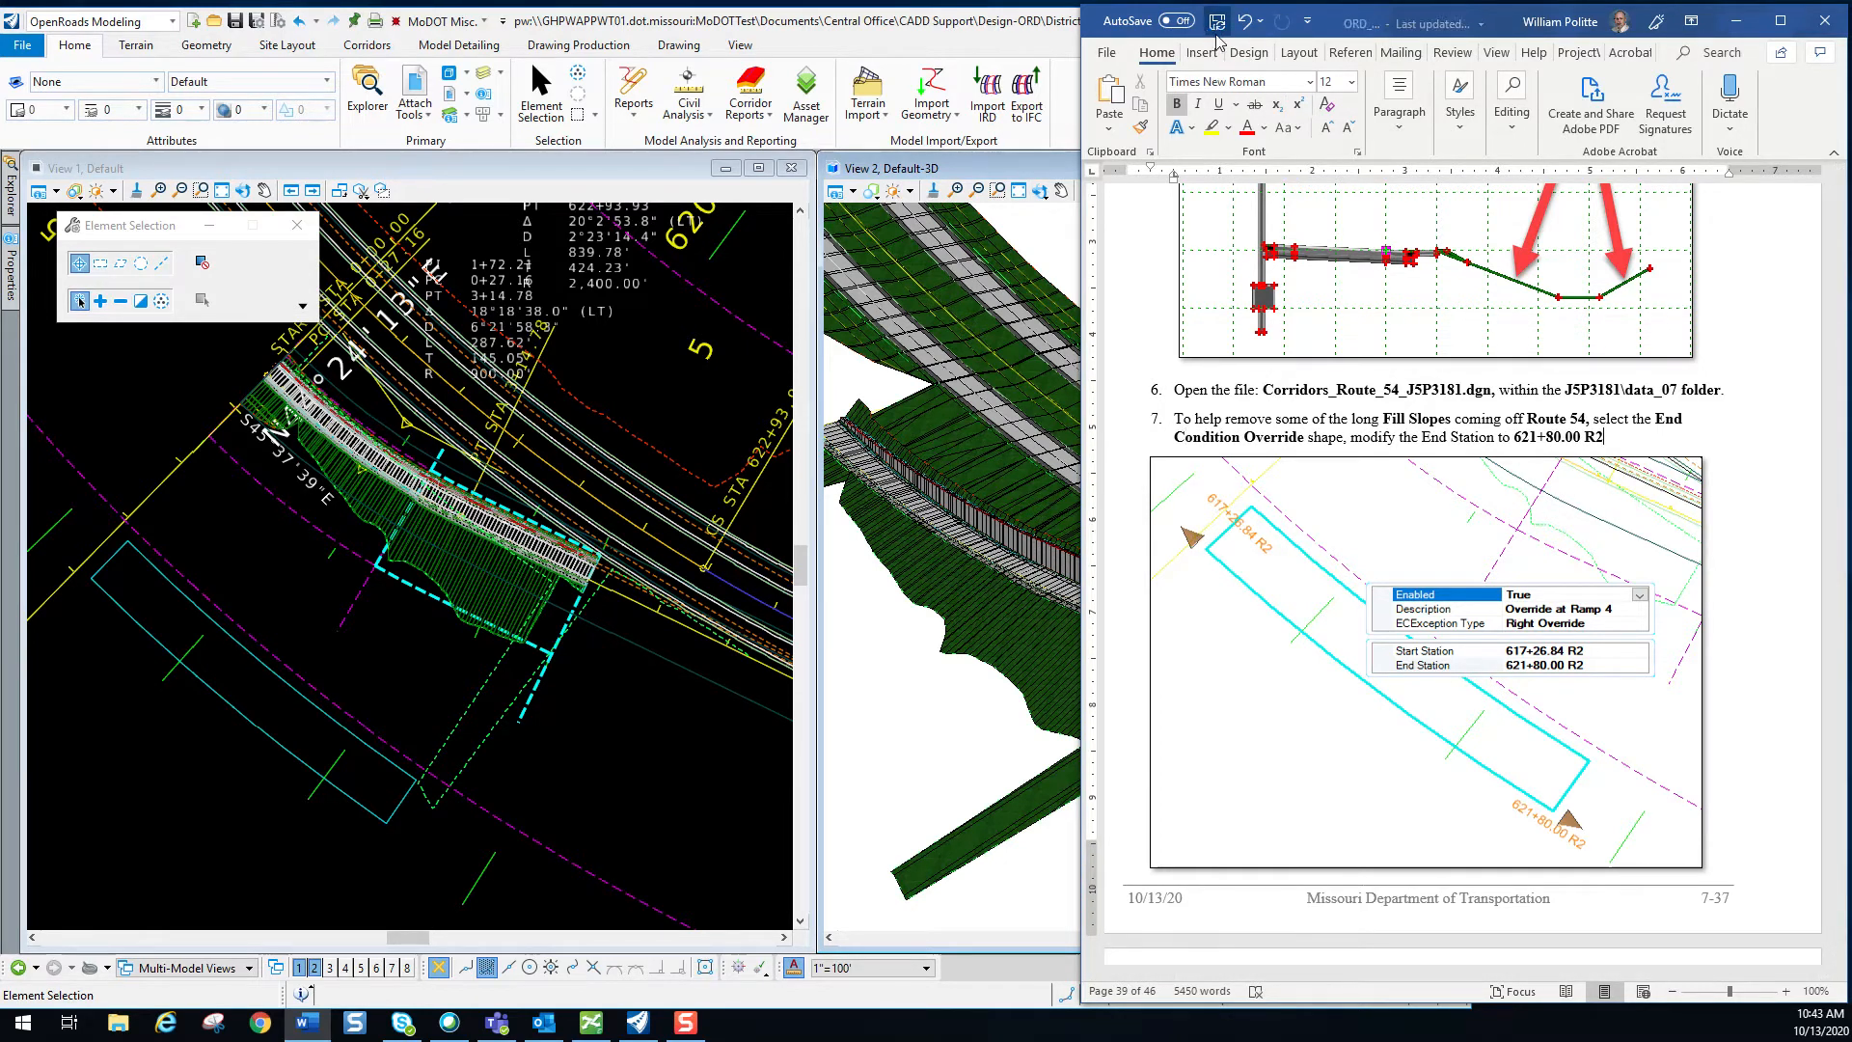
{"action": "scroll", "coordinate": [1541, 349], "scroll_direction": "down", "scroll_amount": 2}
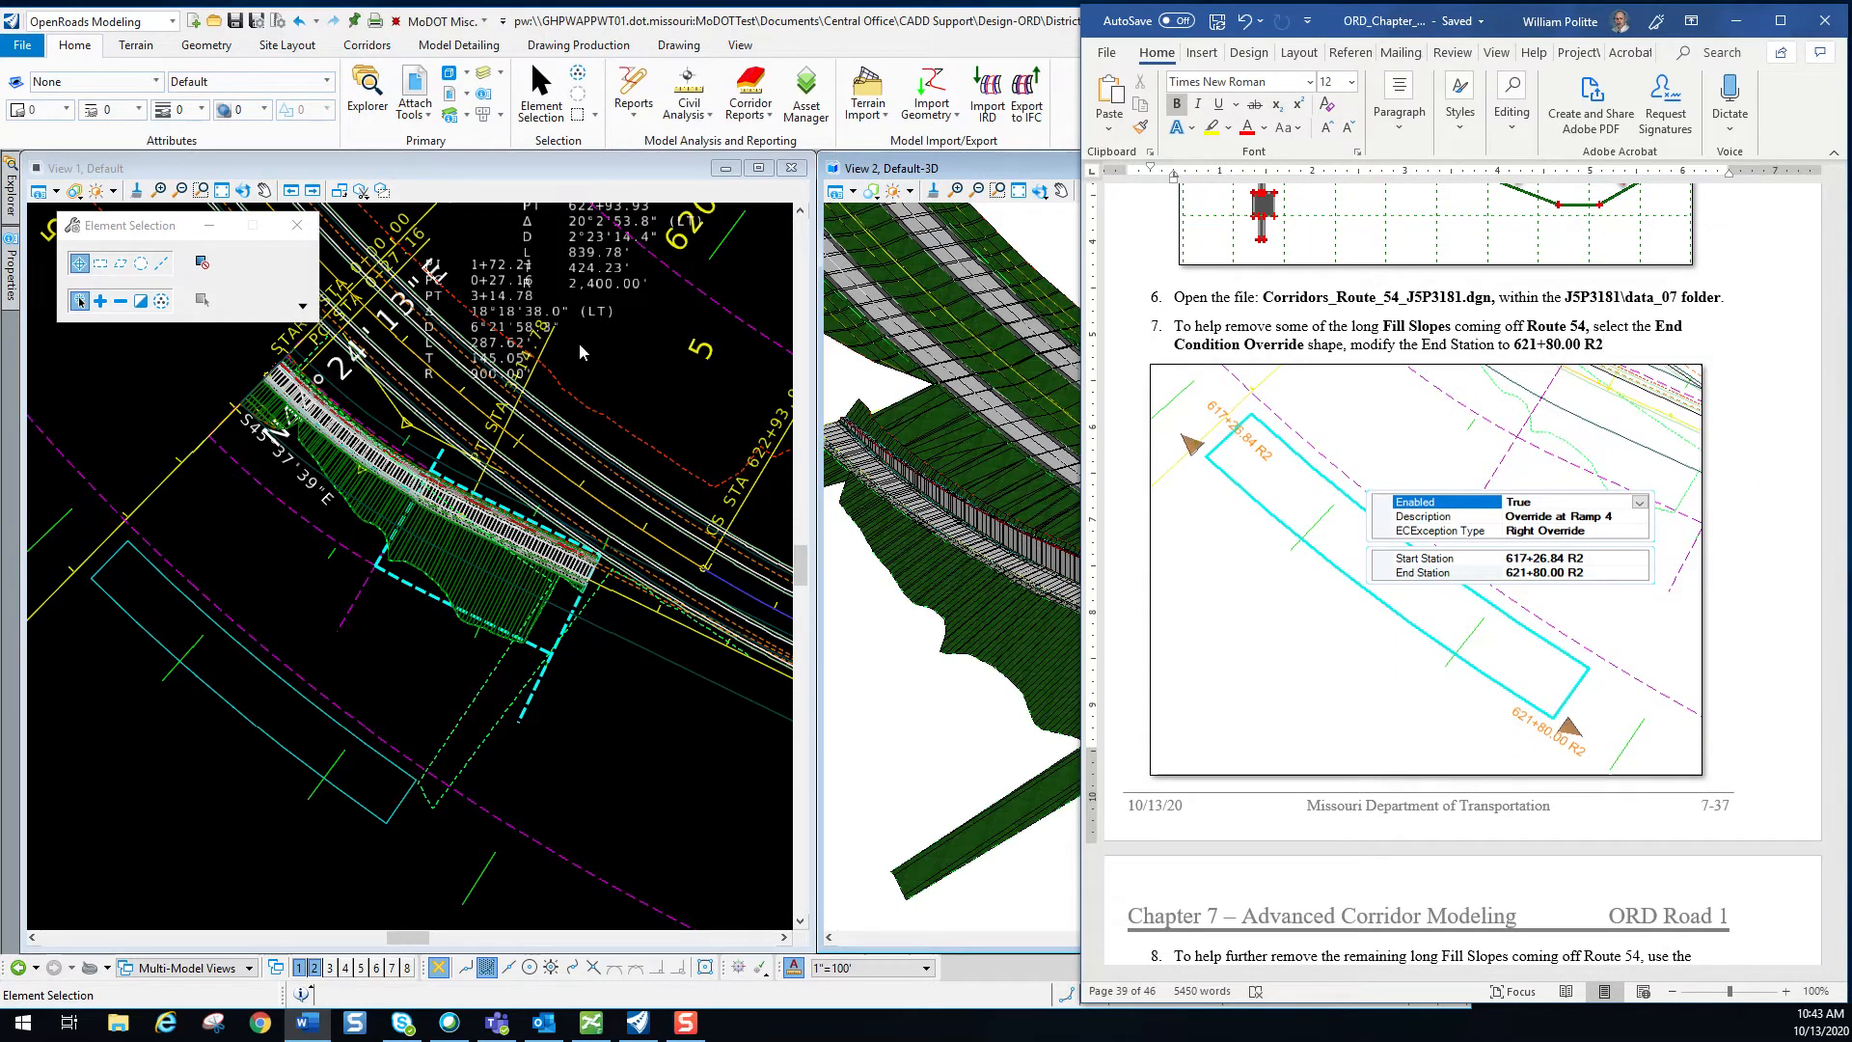
Switch back to OpenRoads Designer, open Corridors_Route-54_J5P3181.dgn from the data-7 folder, and check in the Ramp 4 corridor file.
{"action": "left_click", "coordinate": [598, 365]}
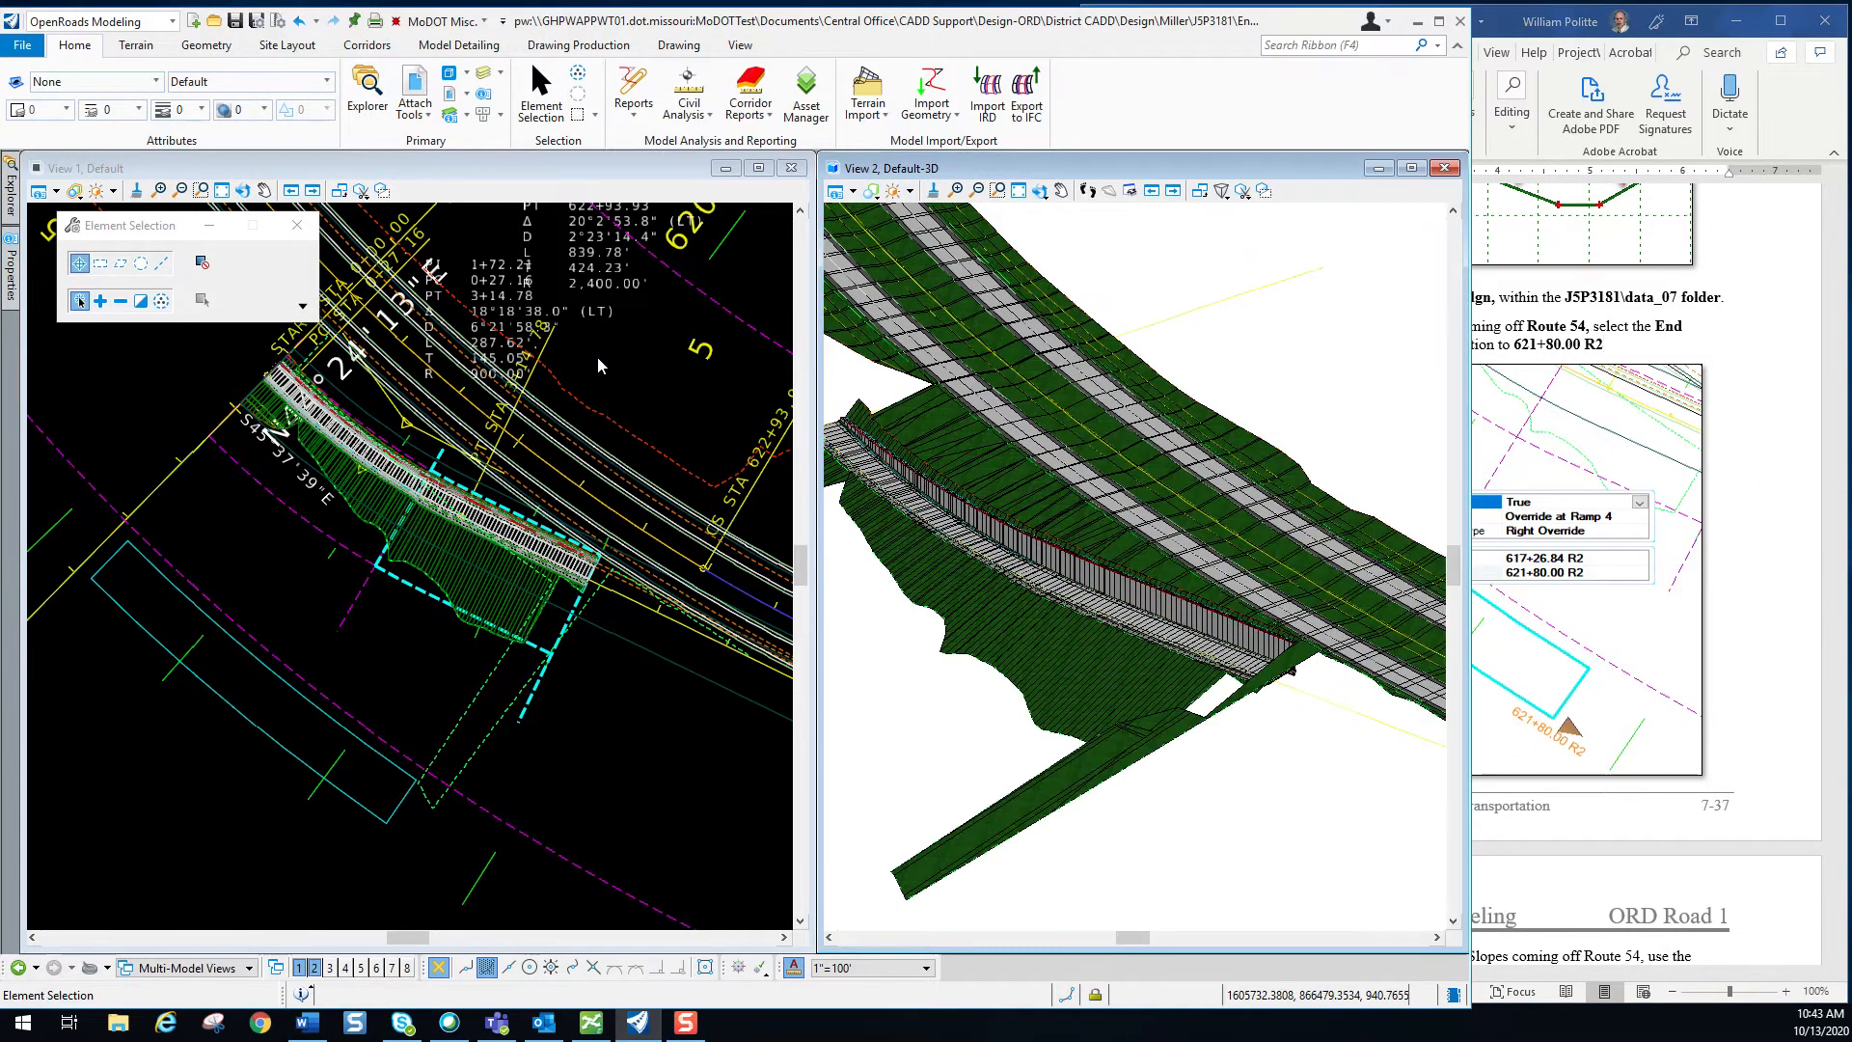
{"action": "left_click", "coordinate": [29, 46]}
{"action": "left_click", "coordinate": [229, 251]}
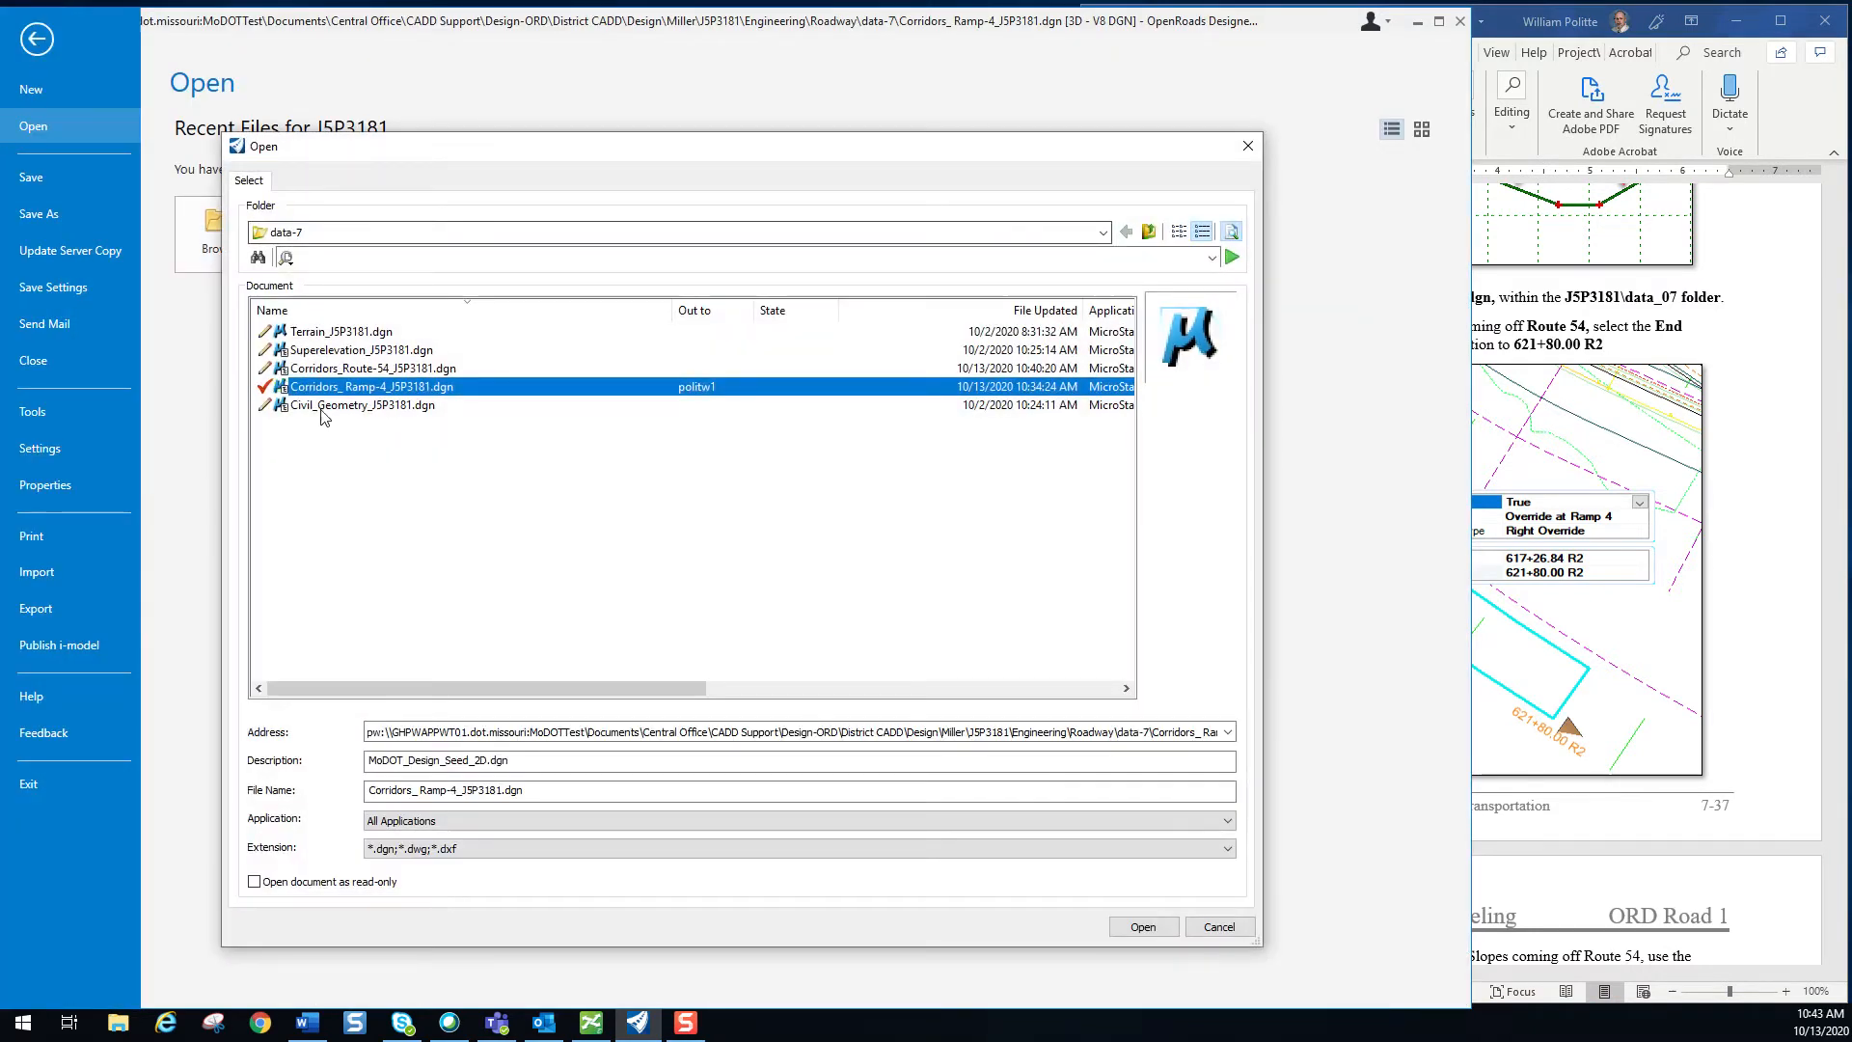
{"action": "left_click", "coordinate": [299, 370]}
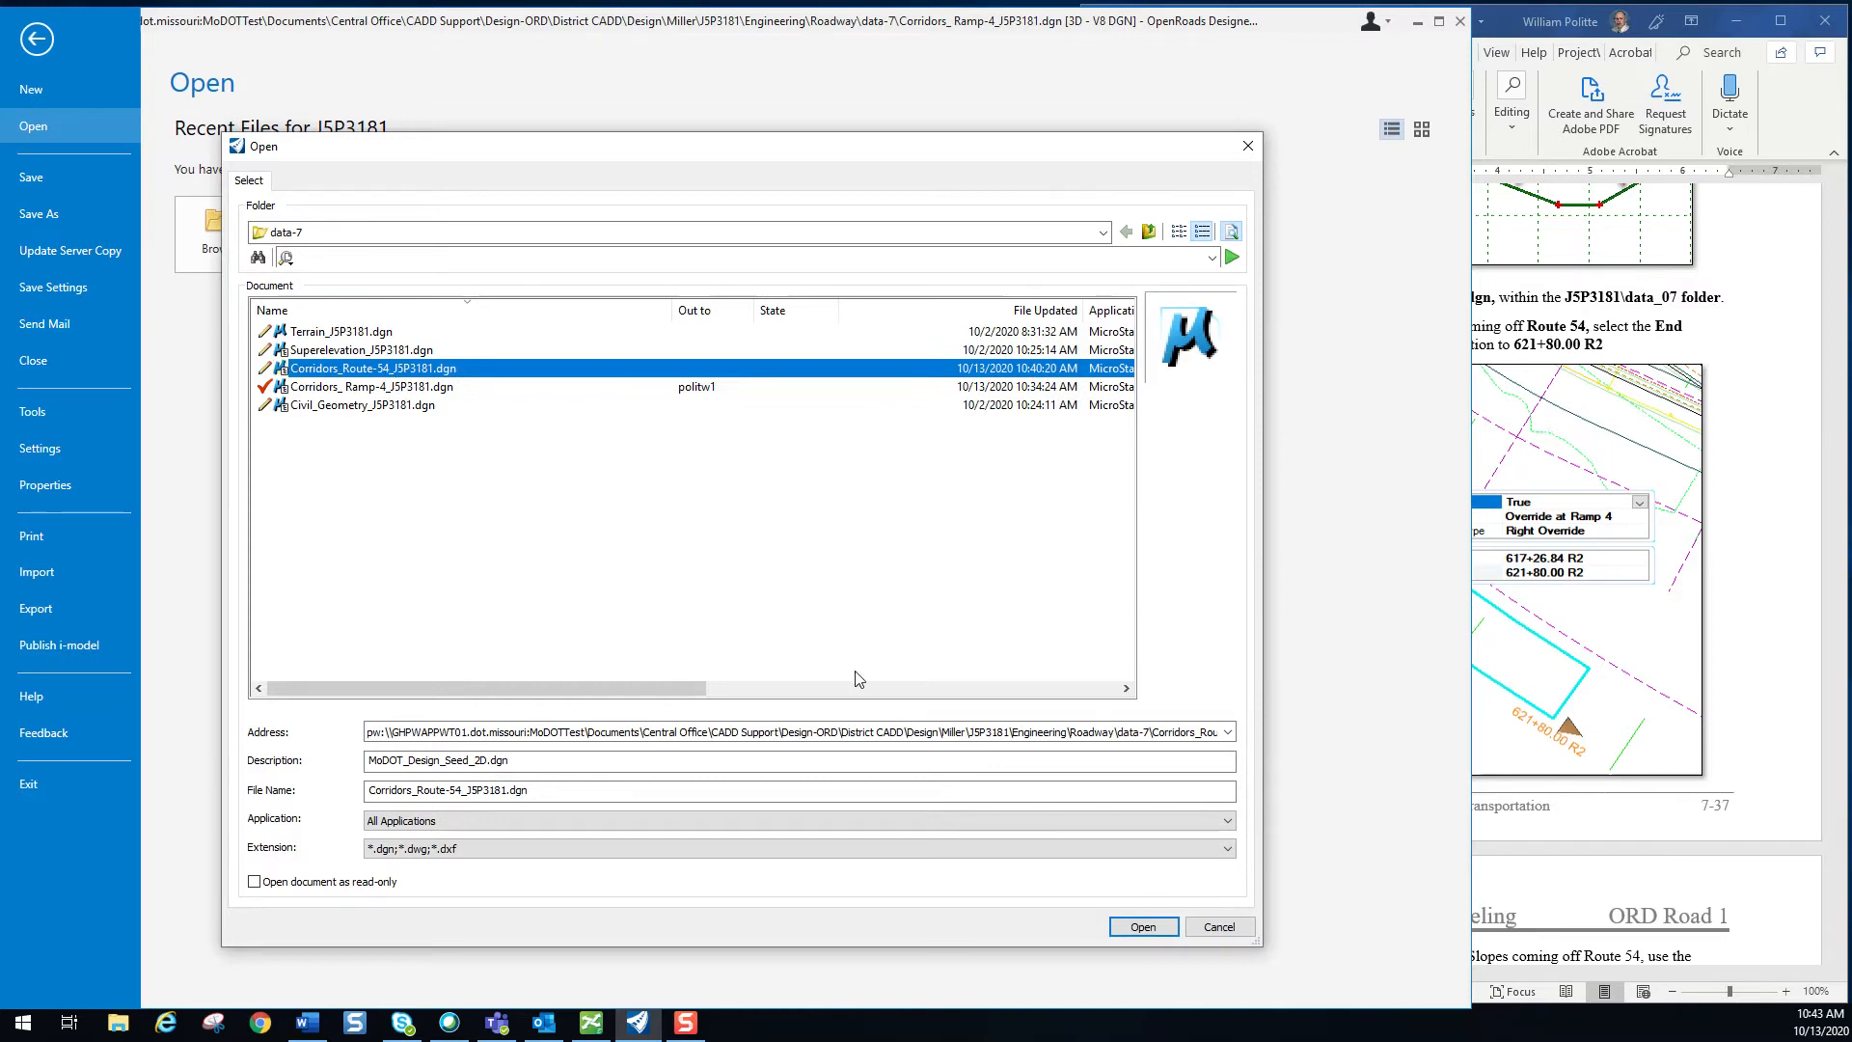
{"action": "left_click", "coordinate": [1144, 927]}
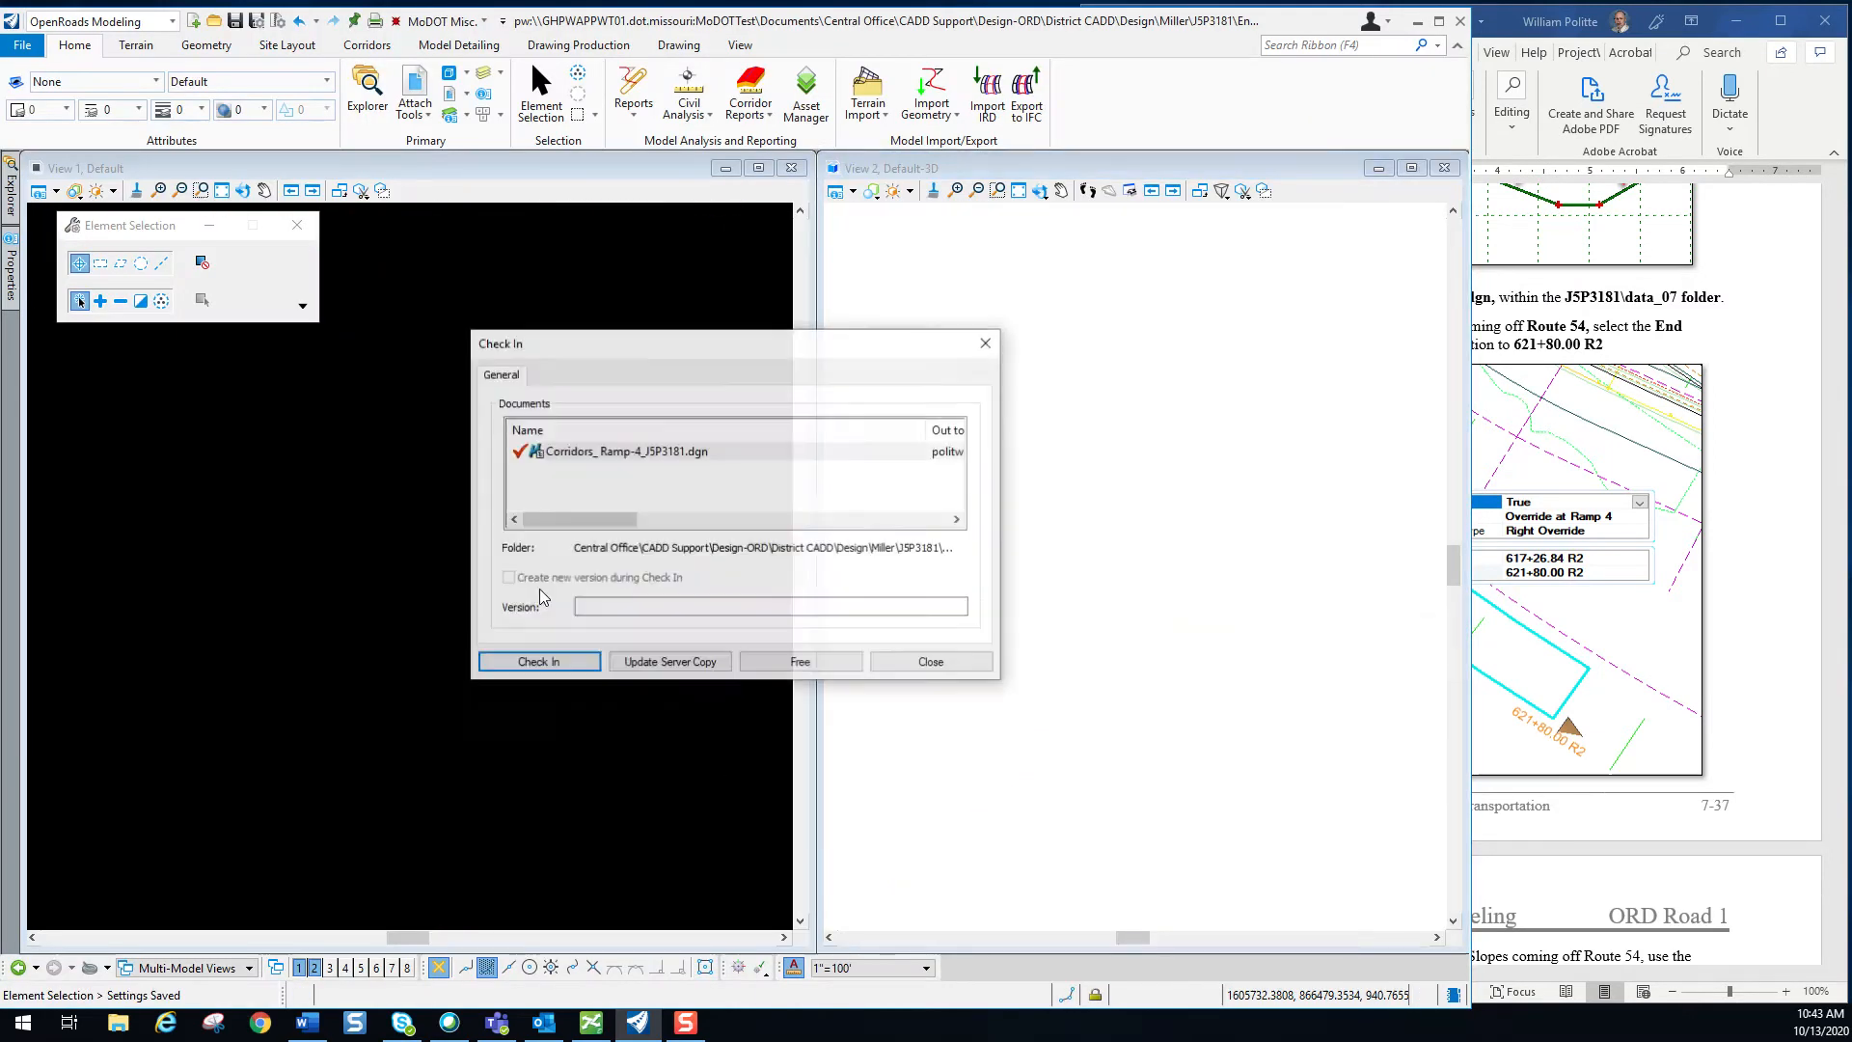
{"action": "left_click", "coordinate": [546, 666]}
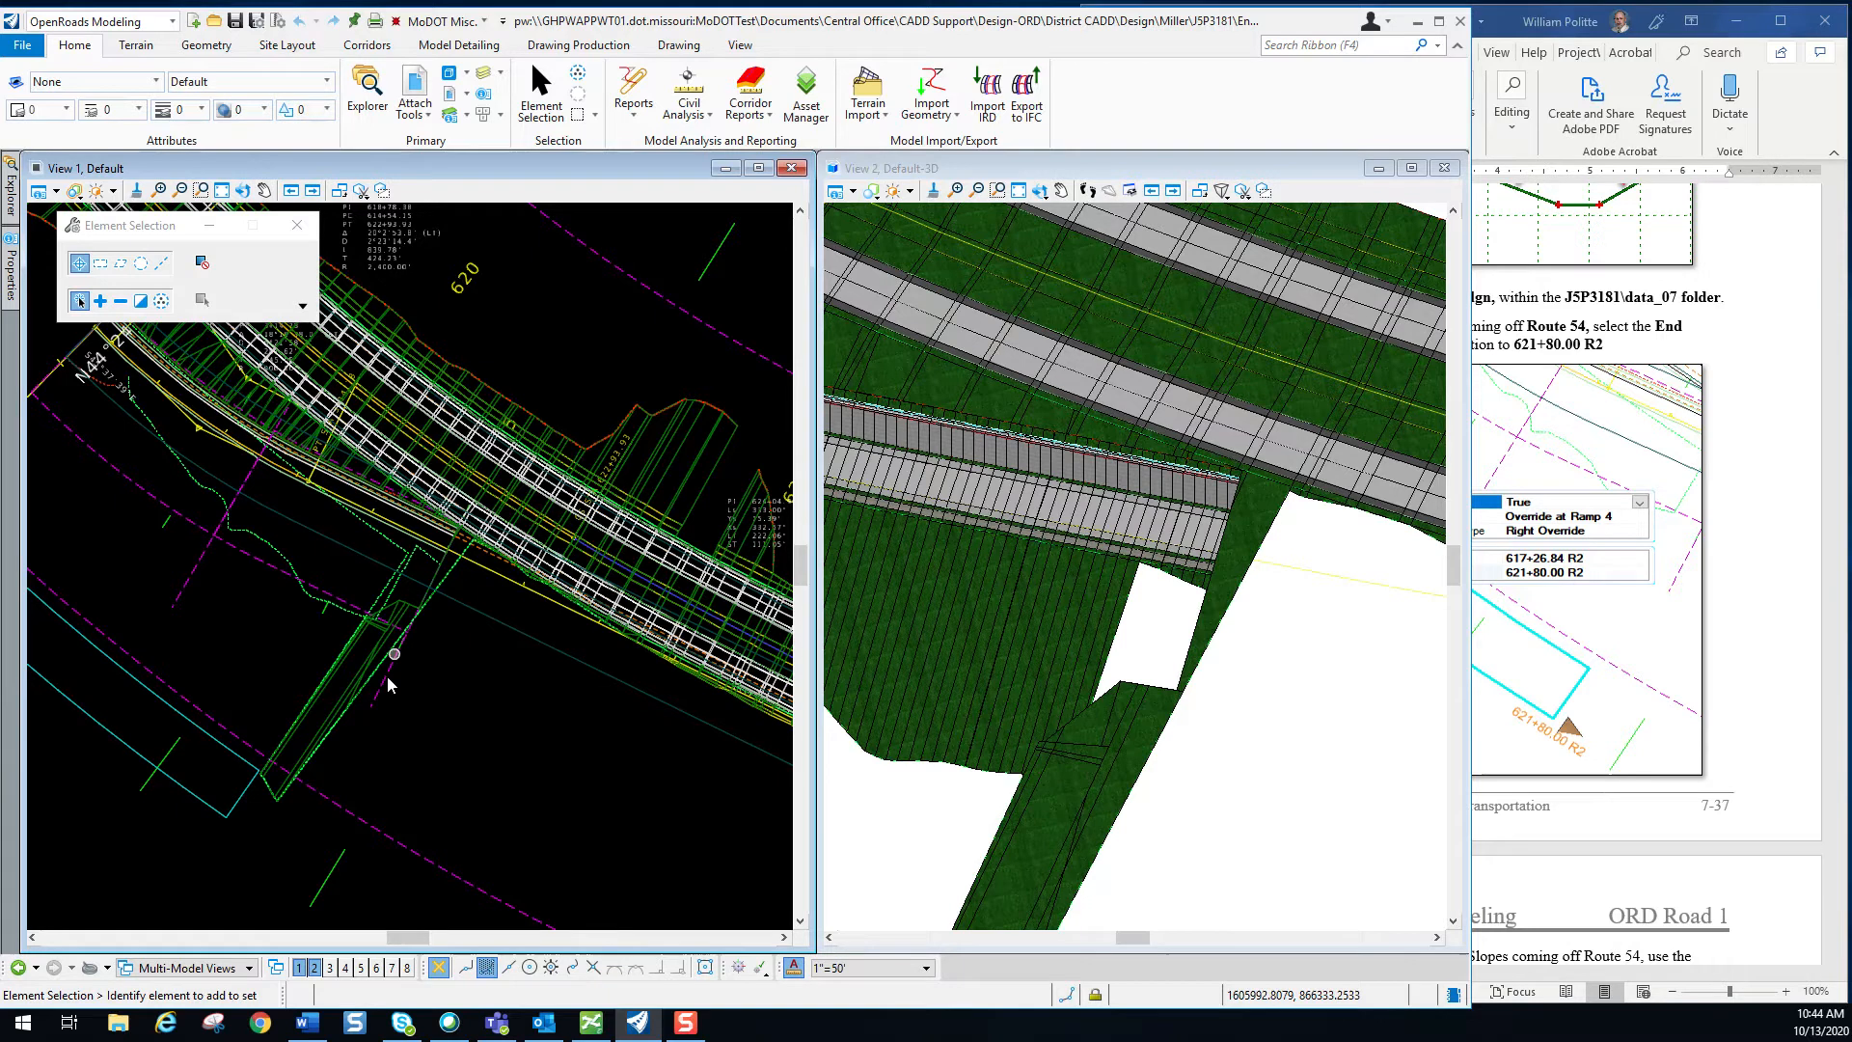
Following manual instruction 7, set the end station of Route 54's end condition exception beside Ramp 4 to 621+80.00 R2.
{"action": "mouse_move", "coordinate": [386, 681]}
{"action": "left_click", "coordinate": [1753, 572]}
{"action": "scroll", "coordinate": [1767, 523], "scroll_direction": "down", "scroll_amount": 1}
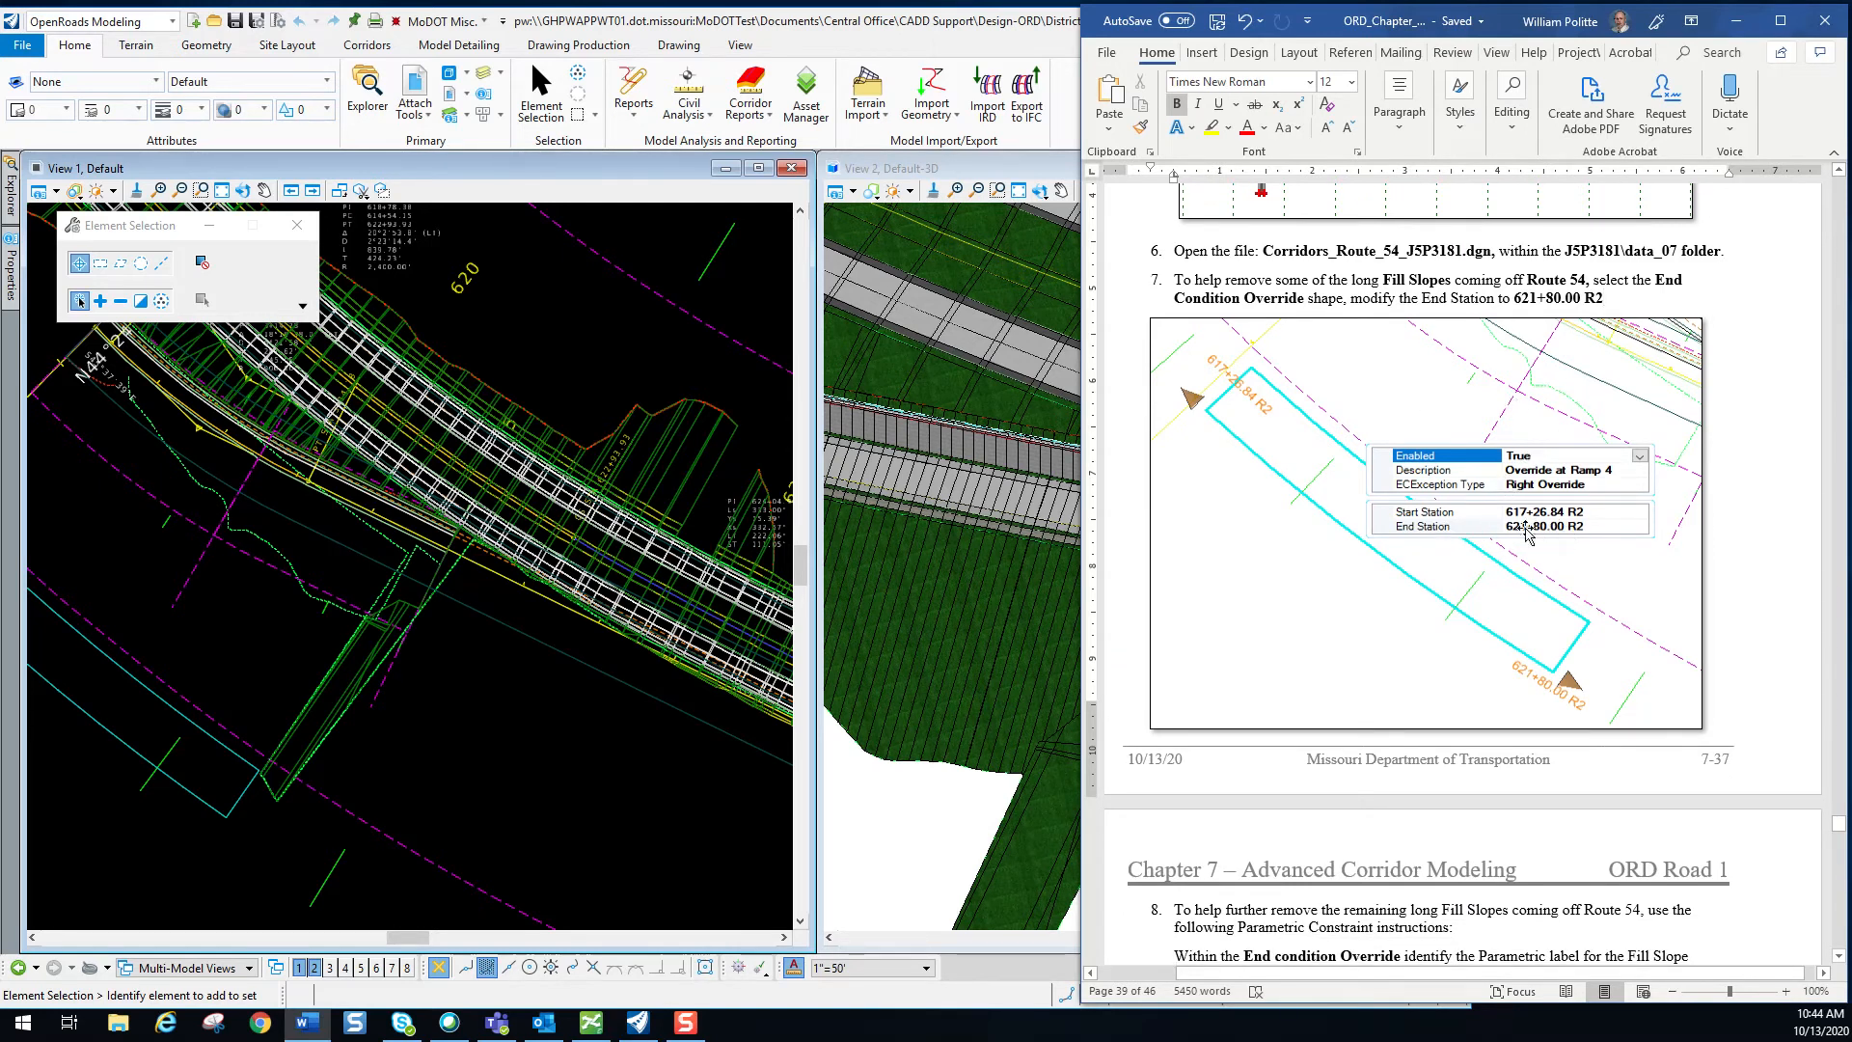
{"action": "left_click", "coordinate": [468, 629]}
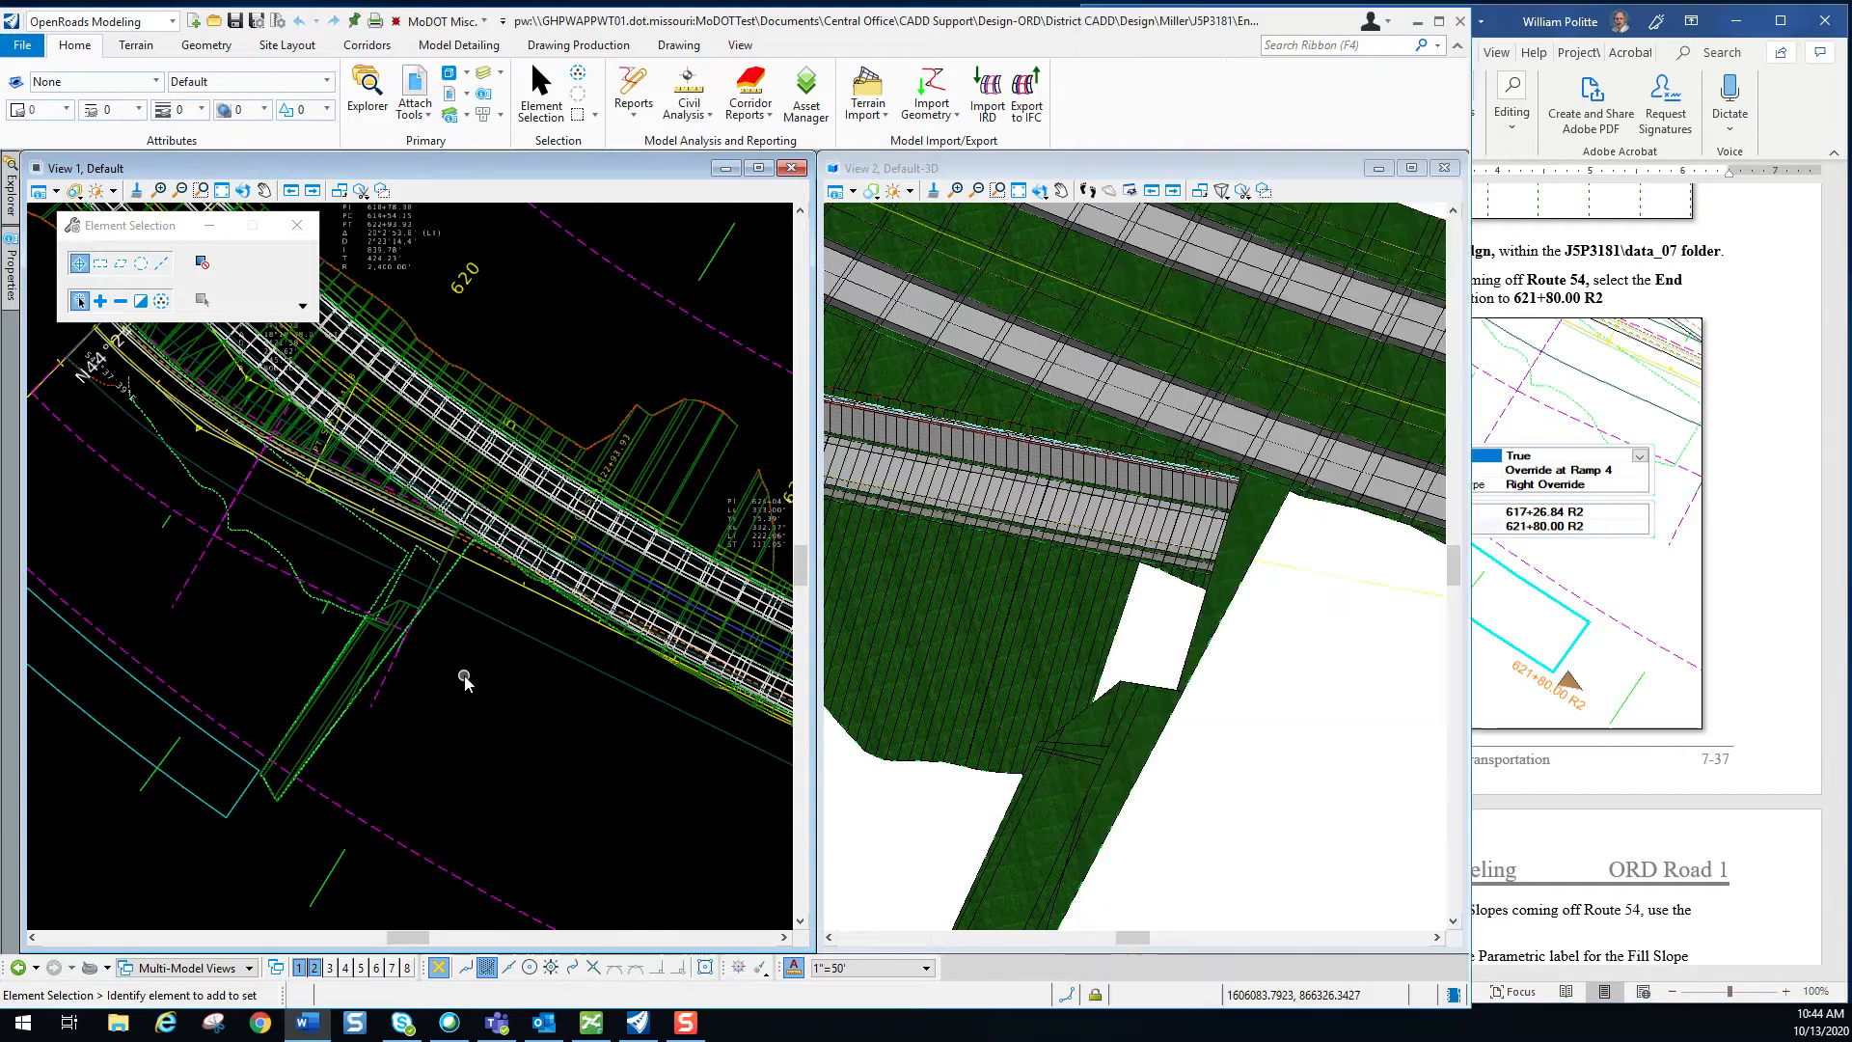
{"action": "scroll", "coordinate": [454, 656], "scroll_direction": "up", "scroll_amount": 3}
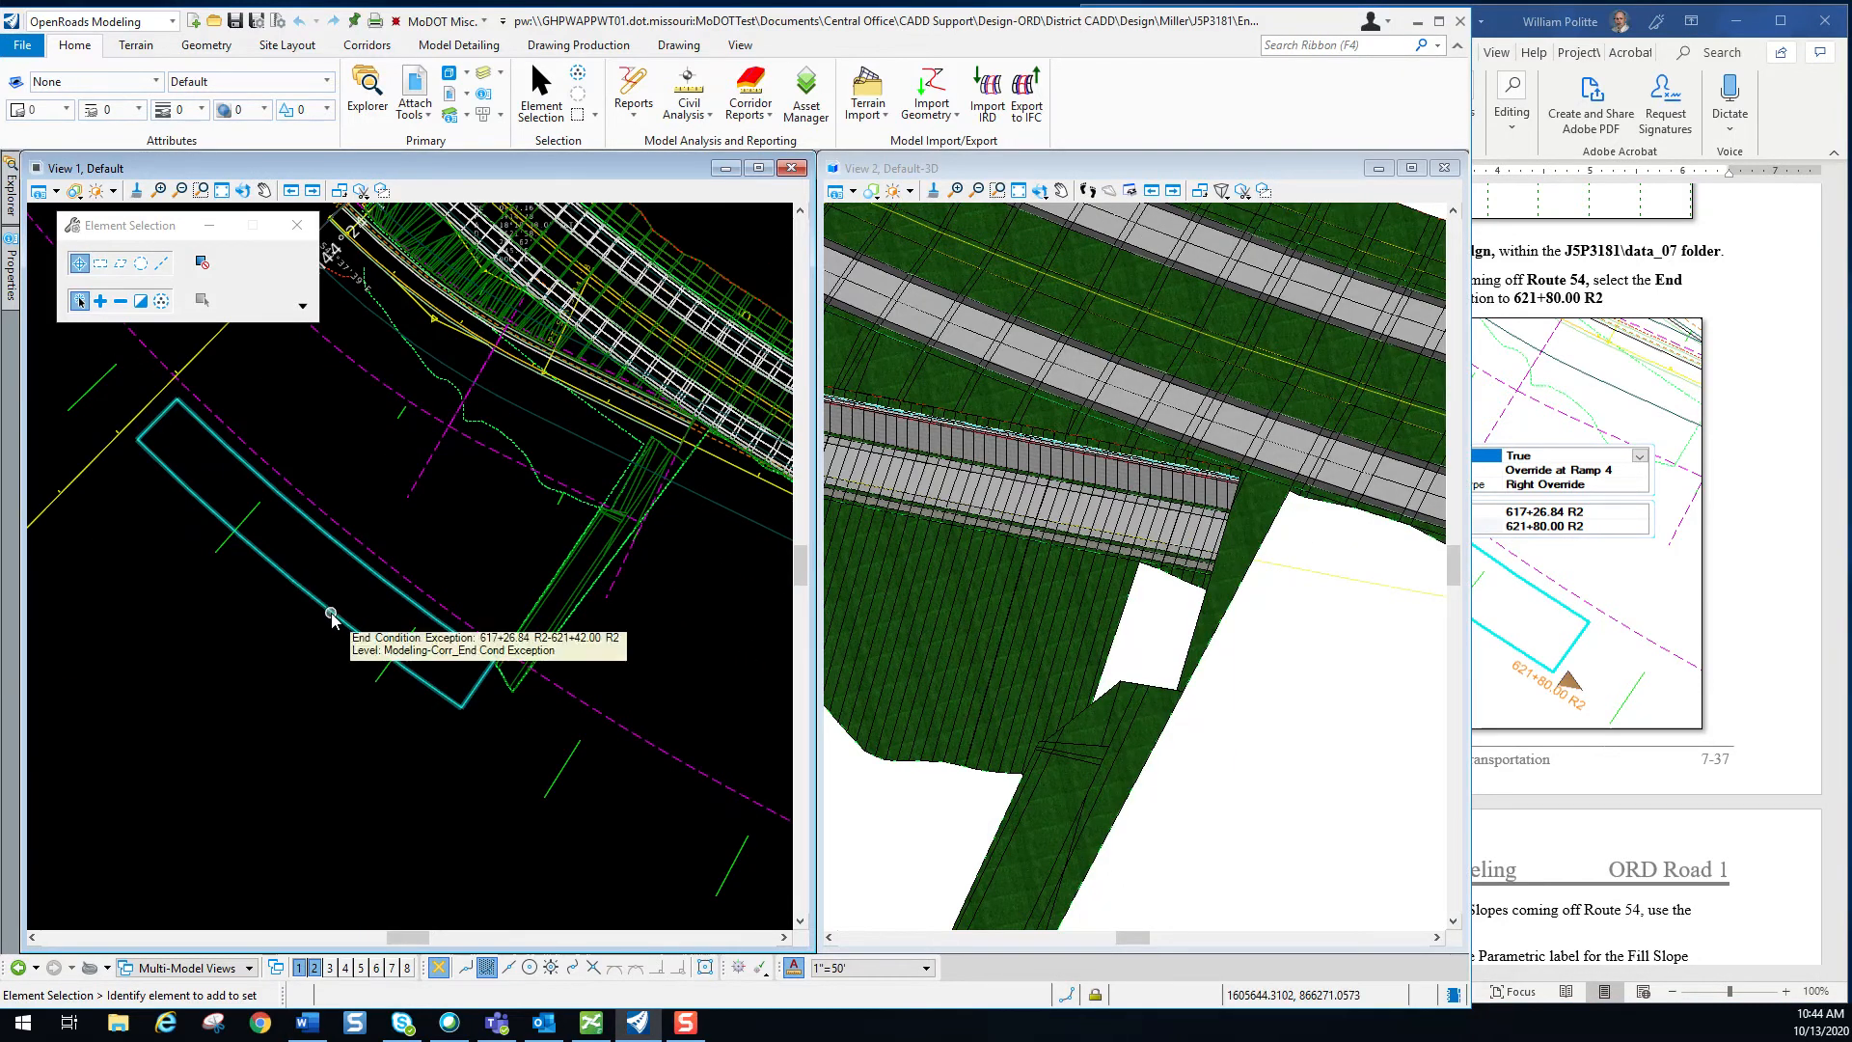
{"action": "left_click", "coordinate": [331, 616]}
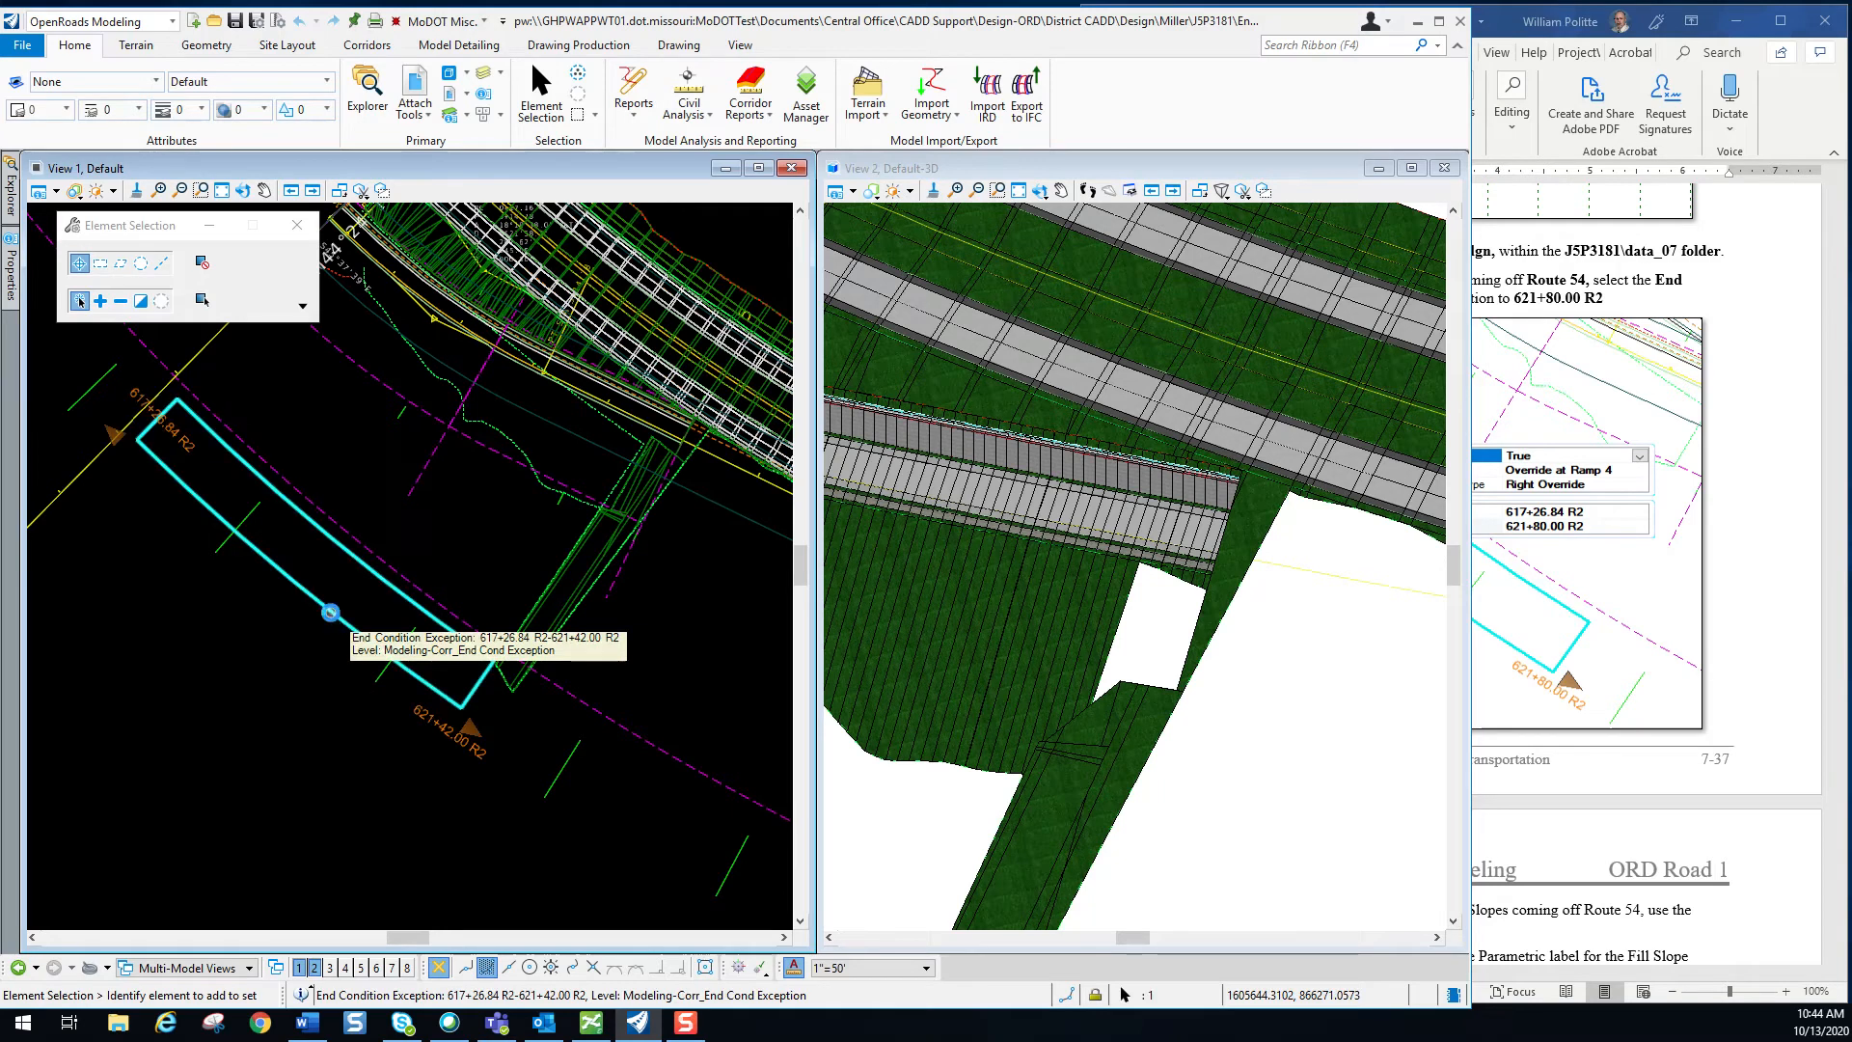
{"action": "left_click", "coordinate": [440, 735]}
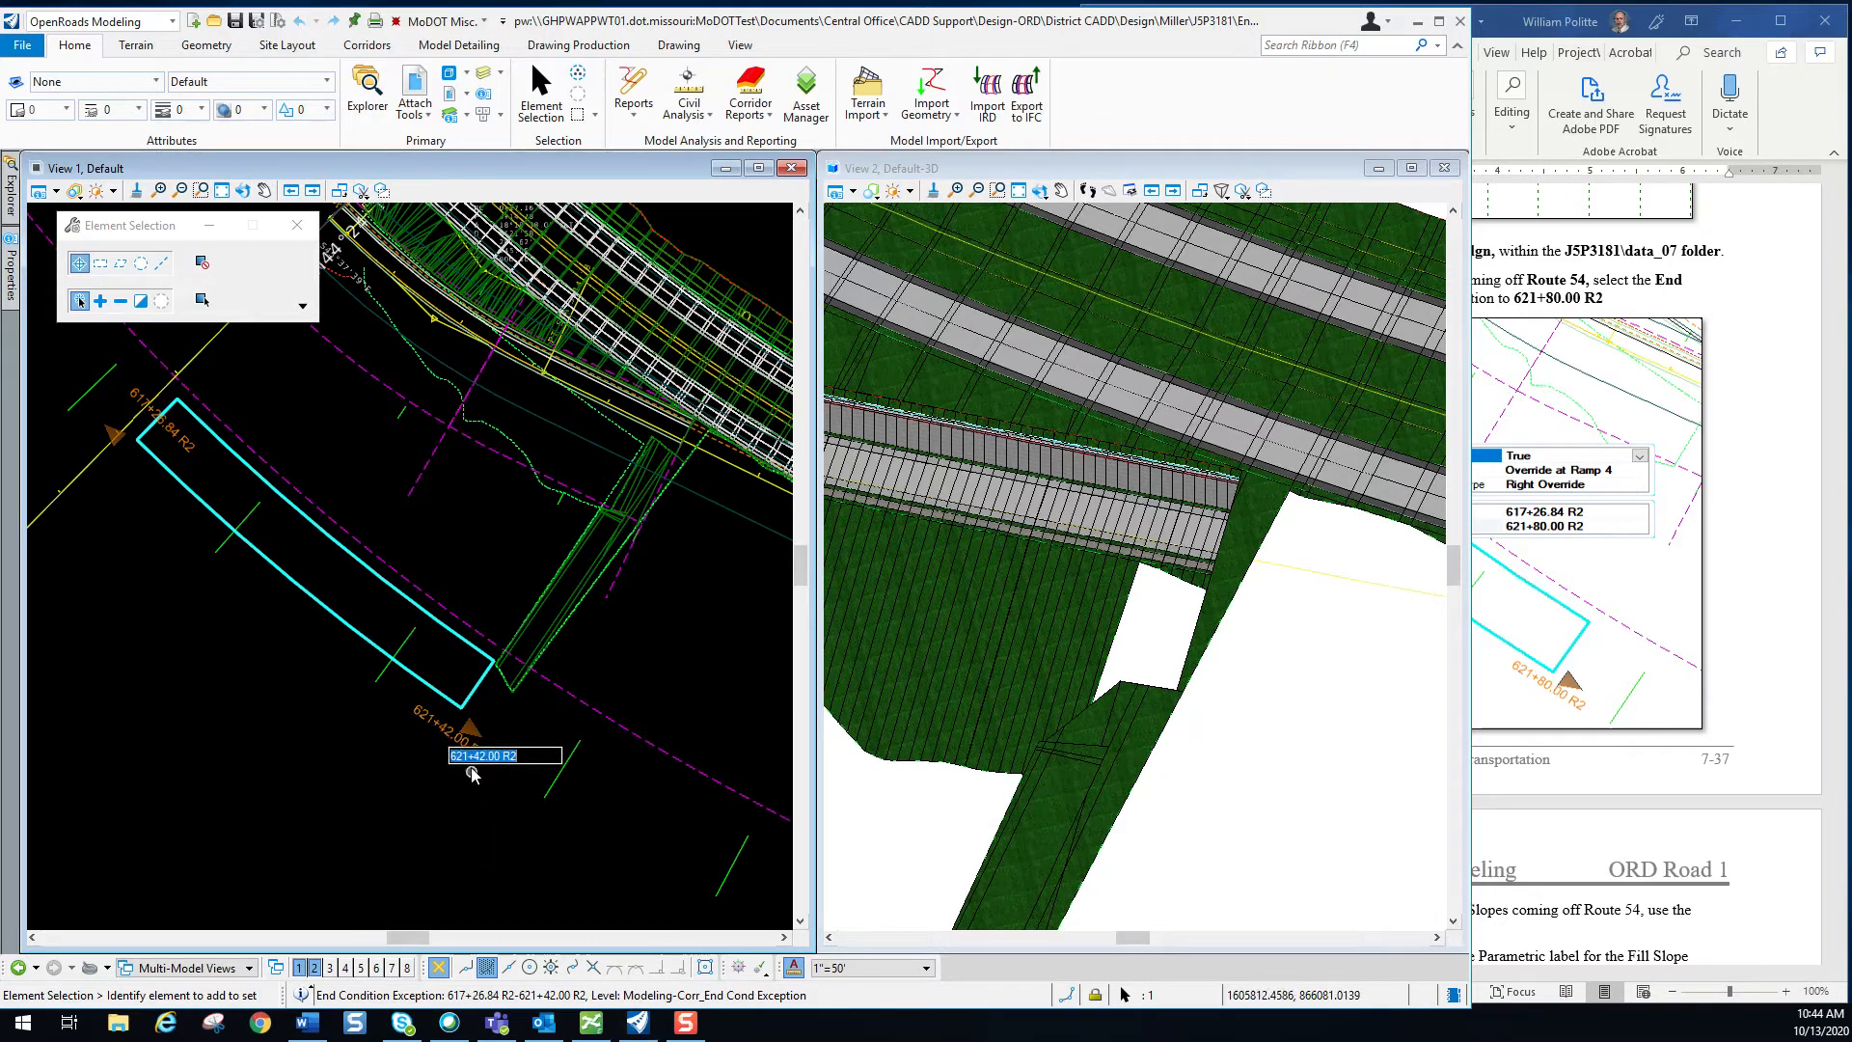
{"action": "left_click", "coordinate": [473, 756]}
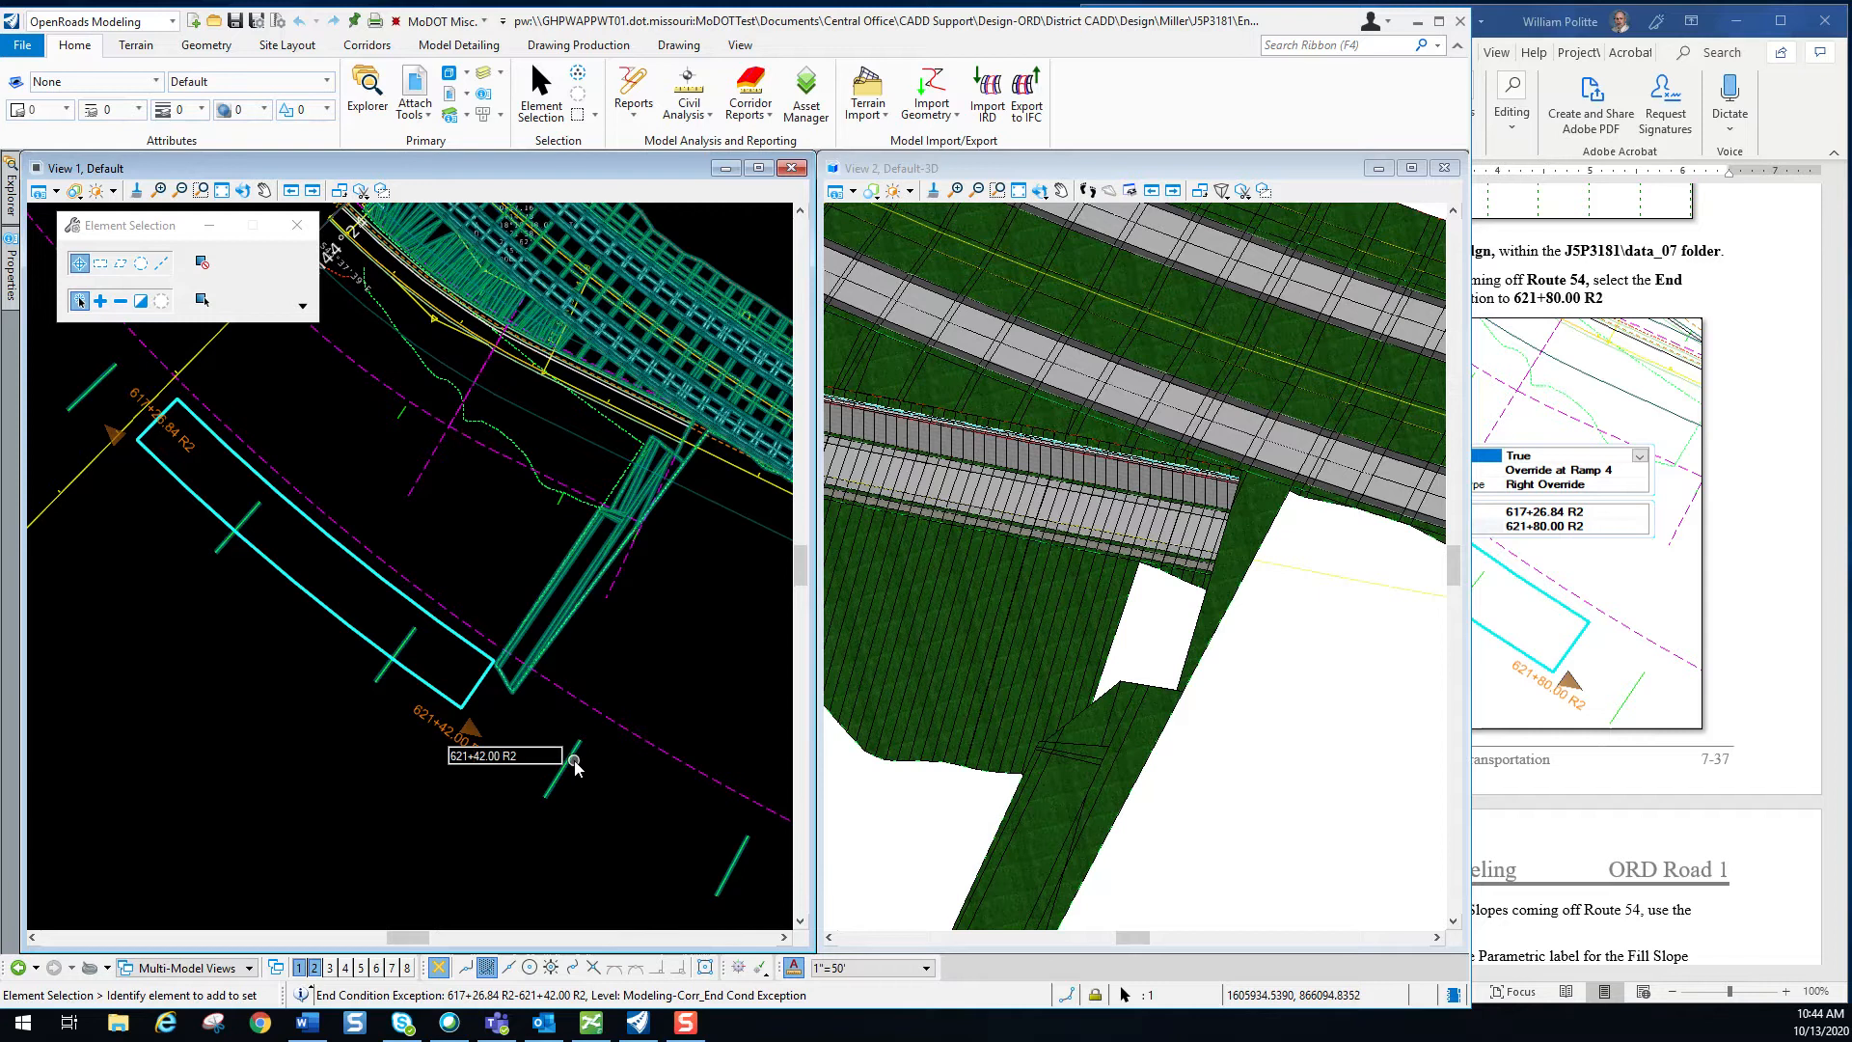
{"action": "type", "text": "80"}
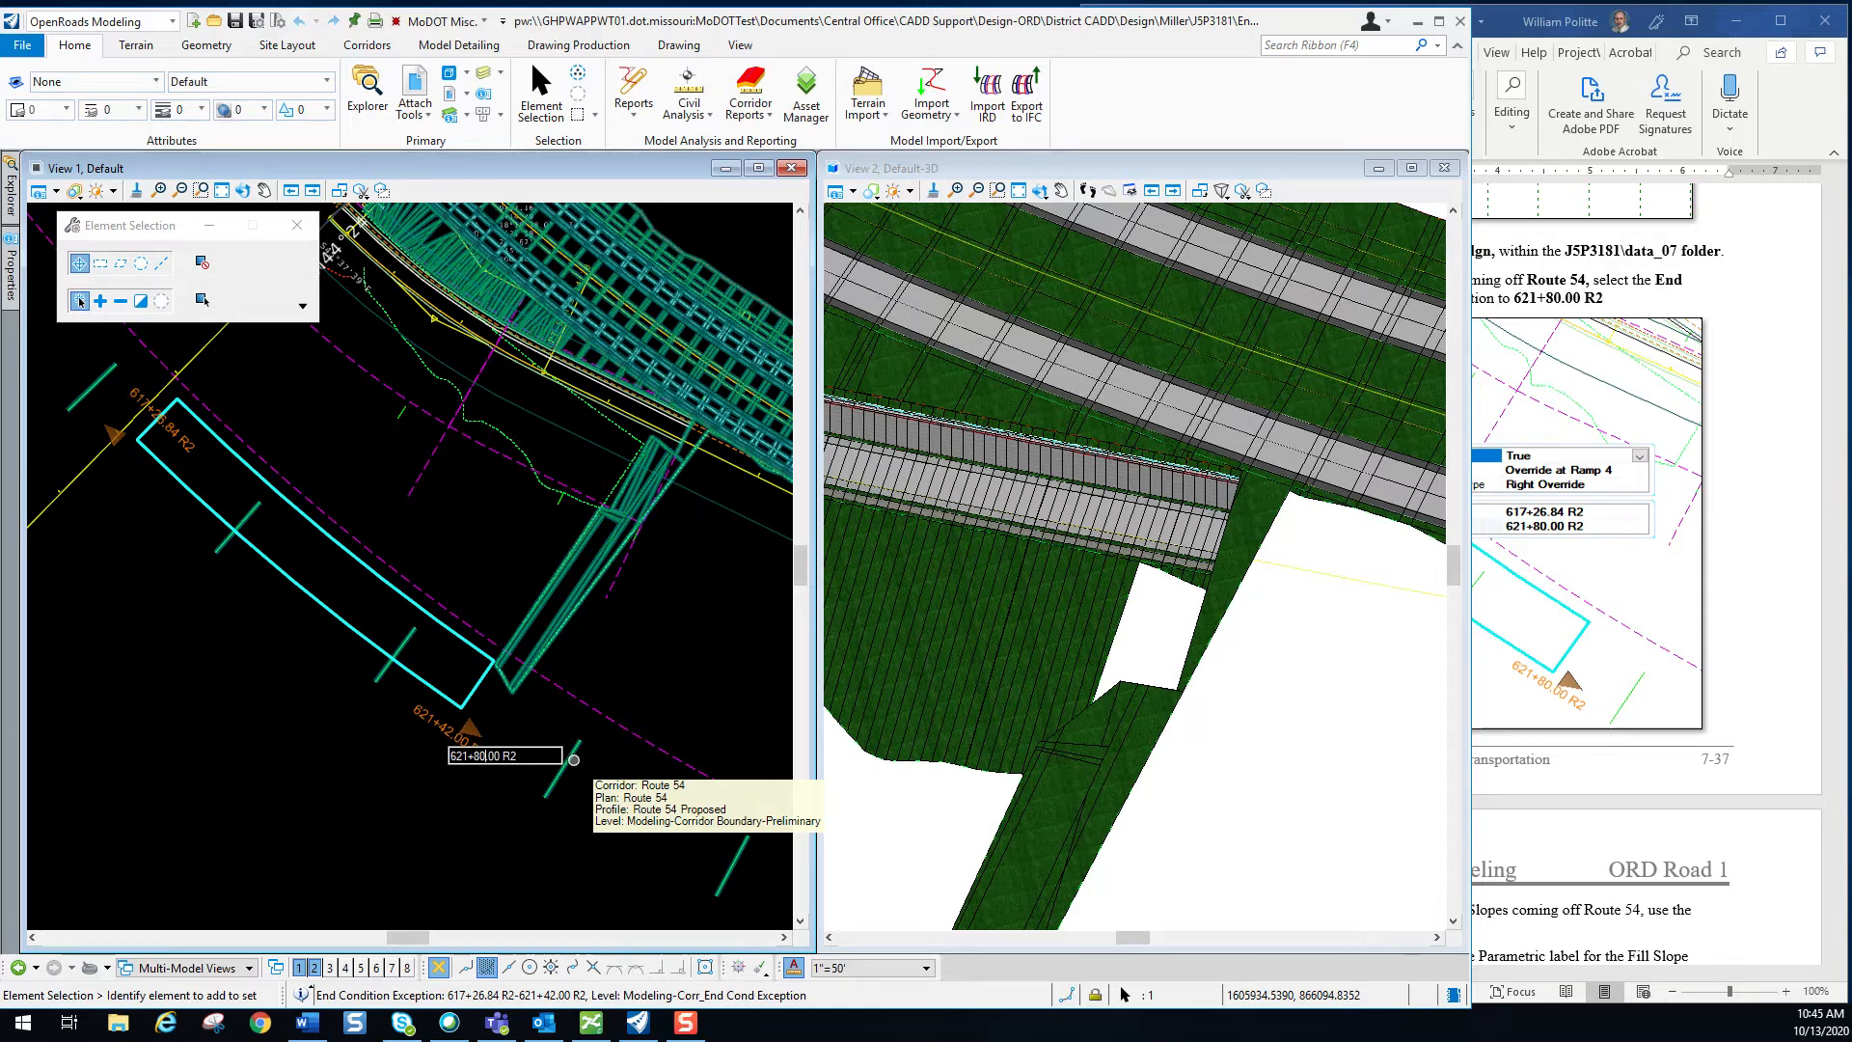
{"action": "key", "text": "Return"}
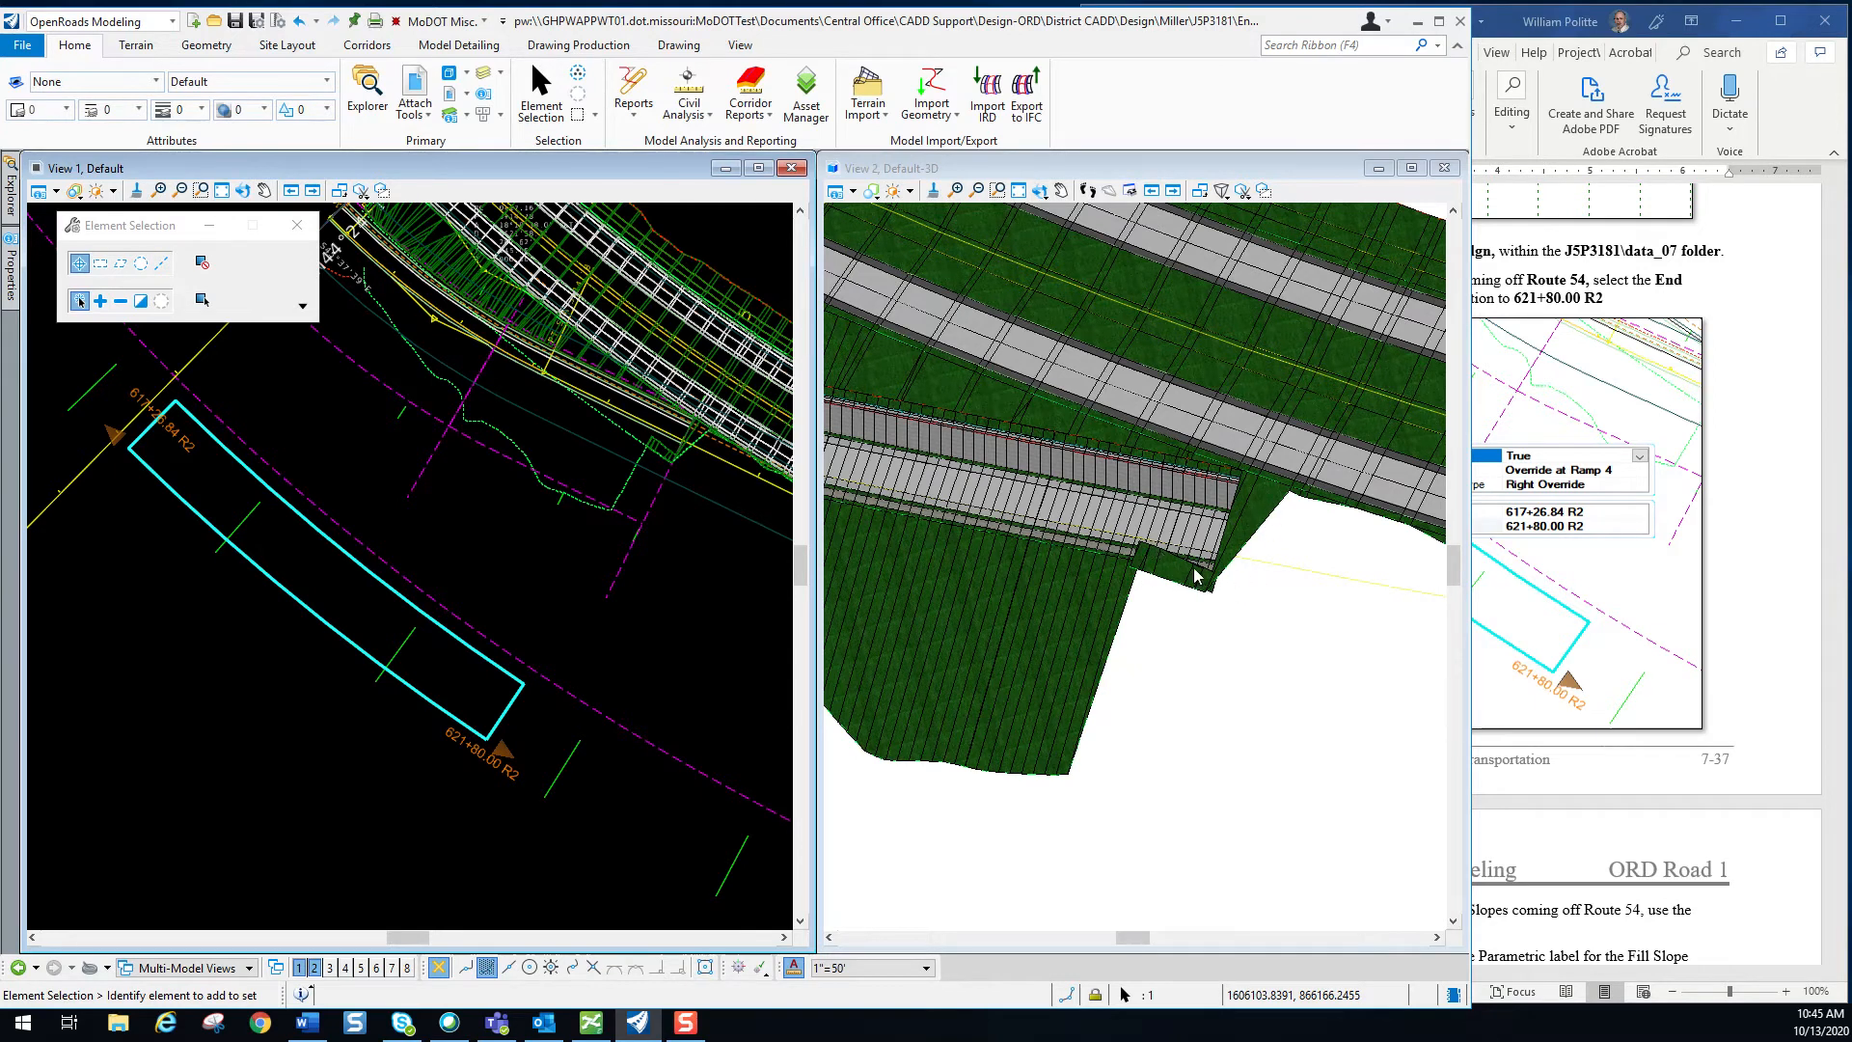
Examine Route 54's fill slopes at the end of Ramp 4 in the 3D view, clear the selection, and return to the Word manual.
{"action": "left_click", "coordinate": [1061, 190]}
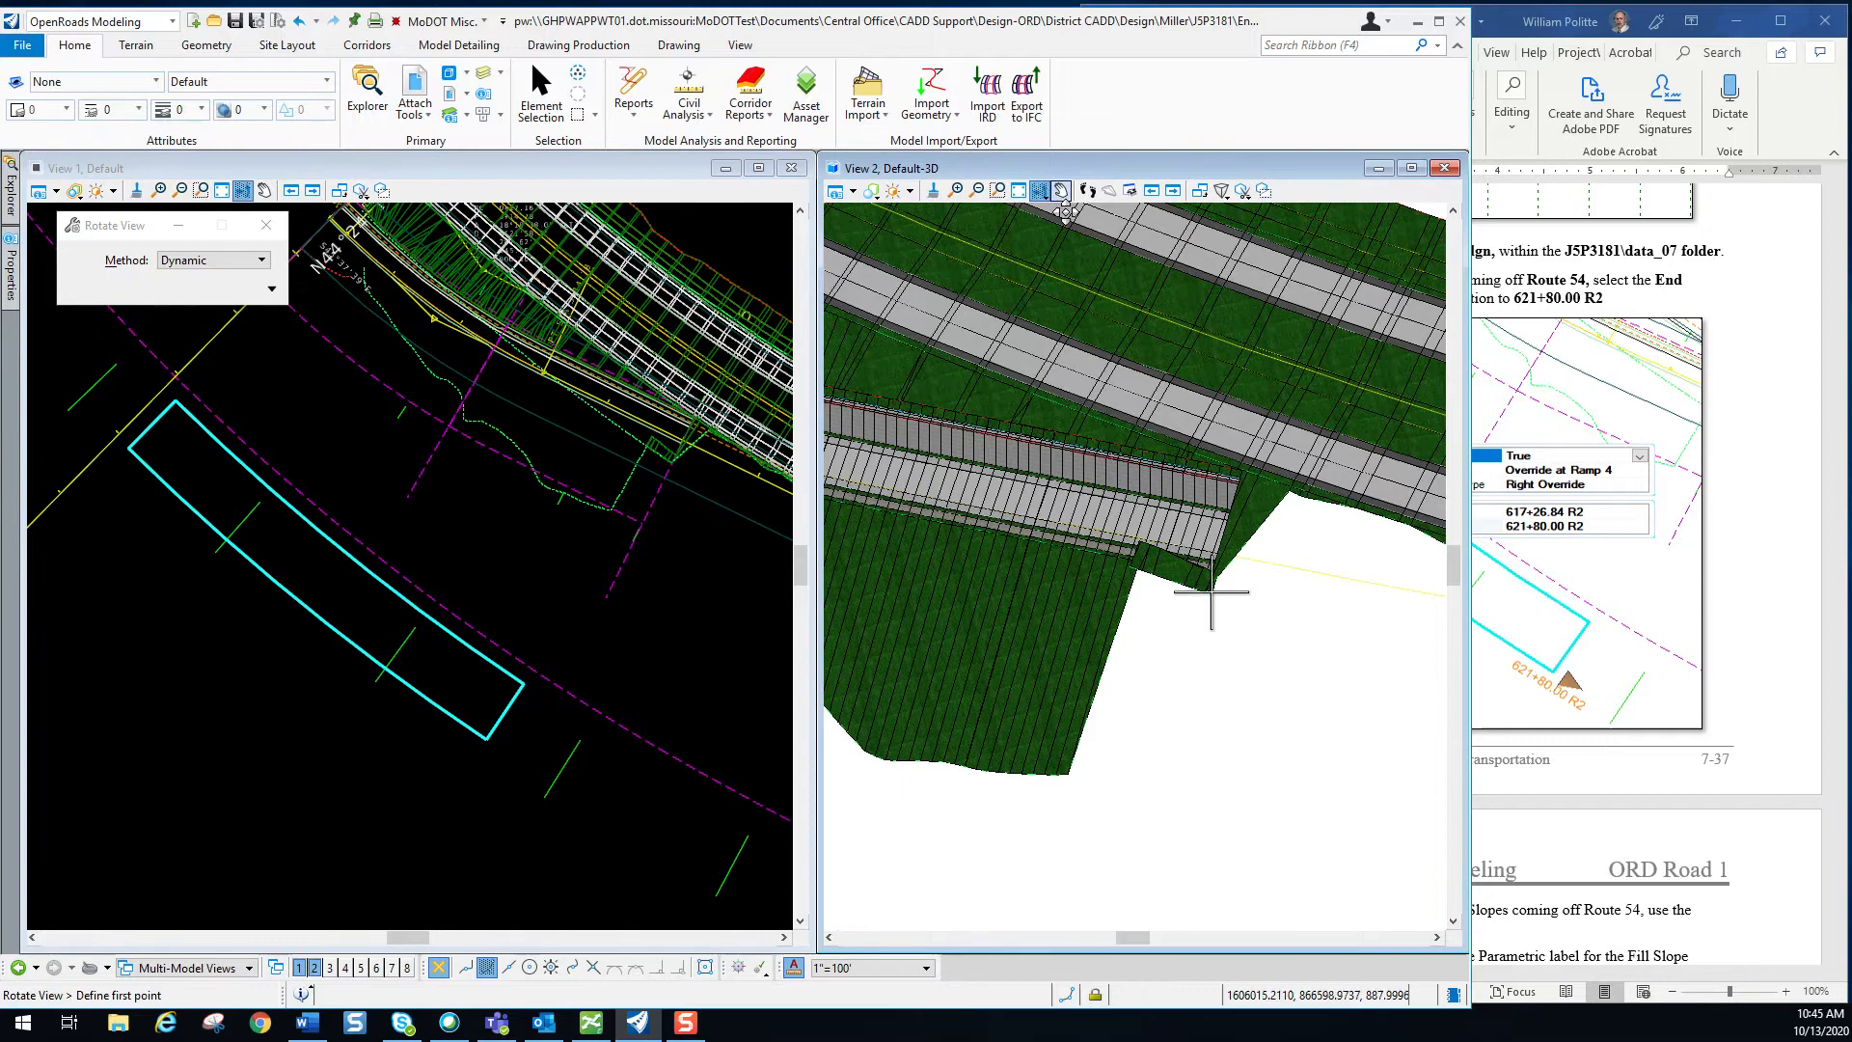
{"action": "left_click", "coordinate": [1183, 513]}
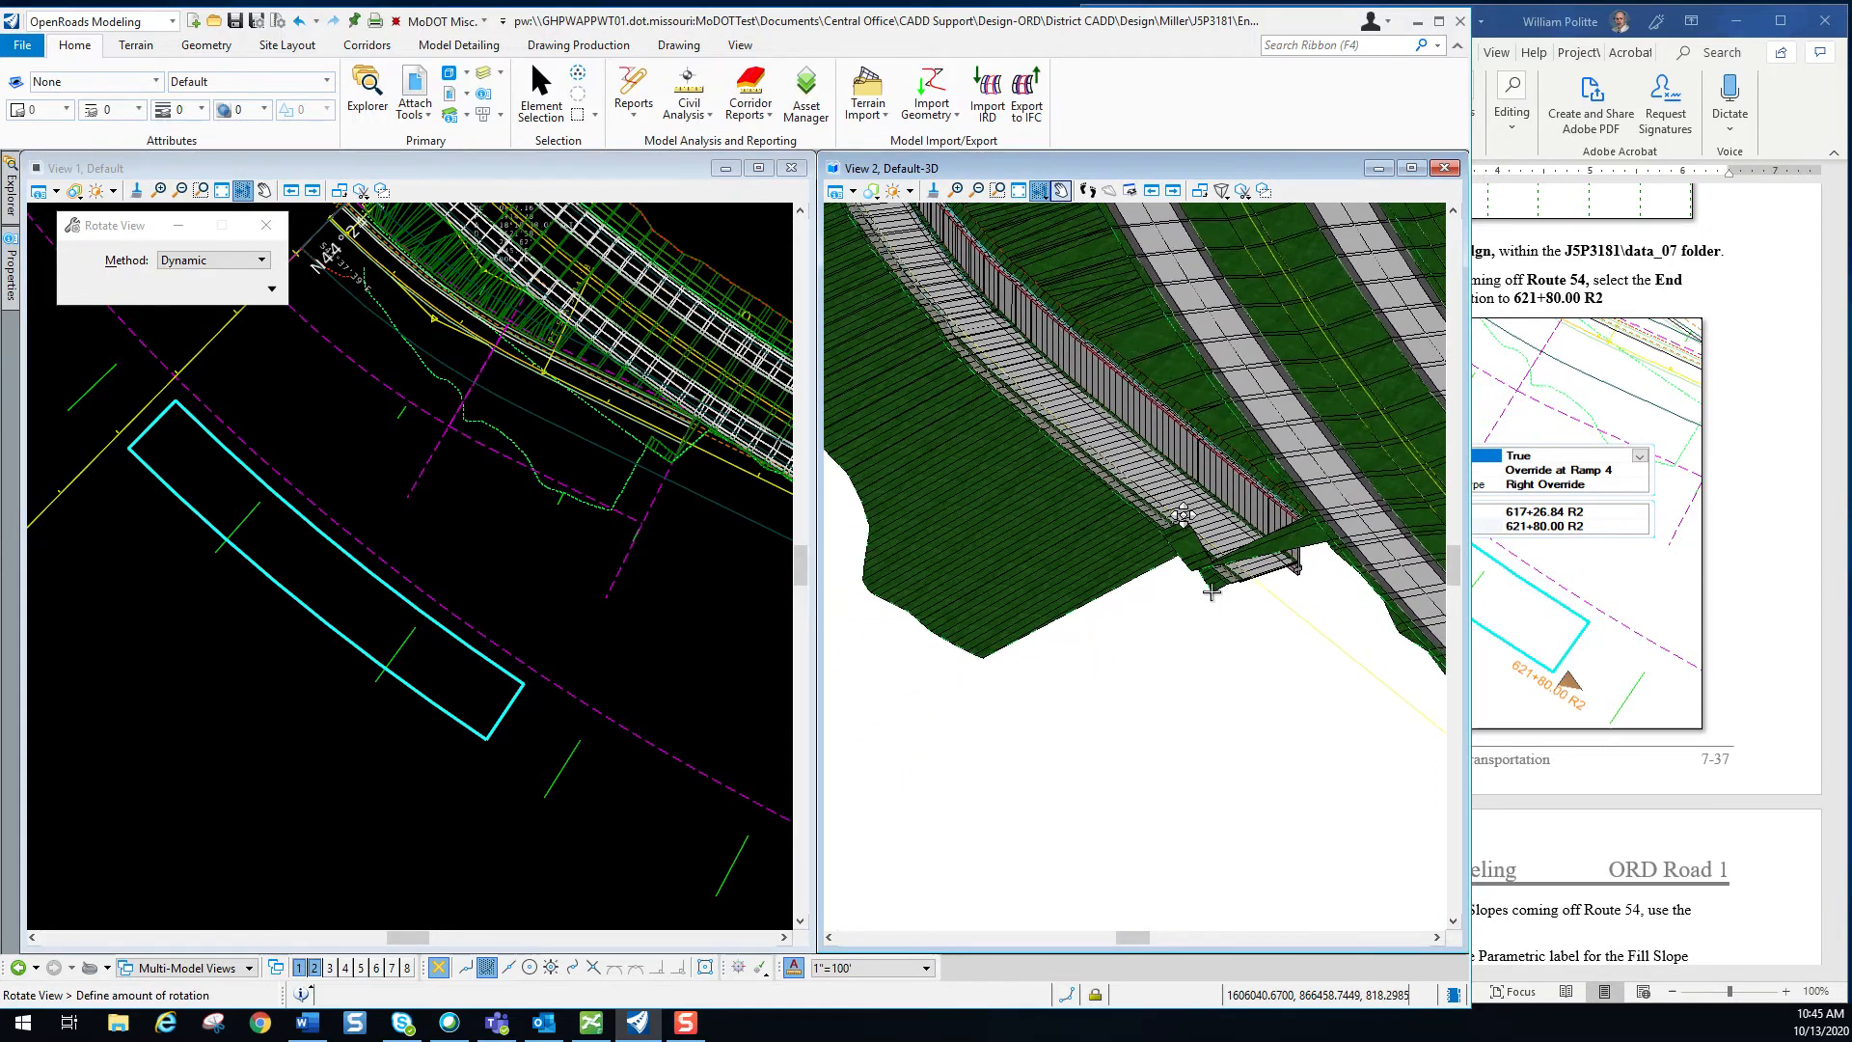
{"action": "left_click", "coordinate": [1211, 593]}
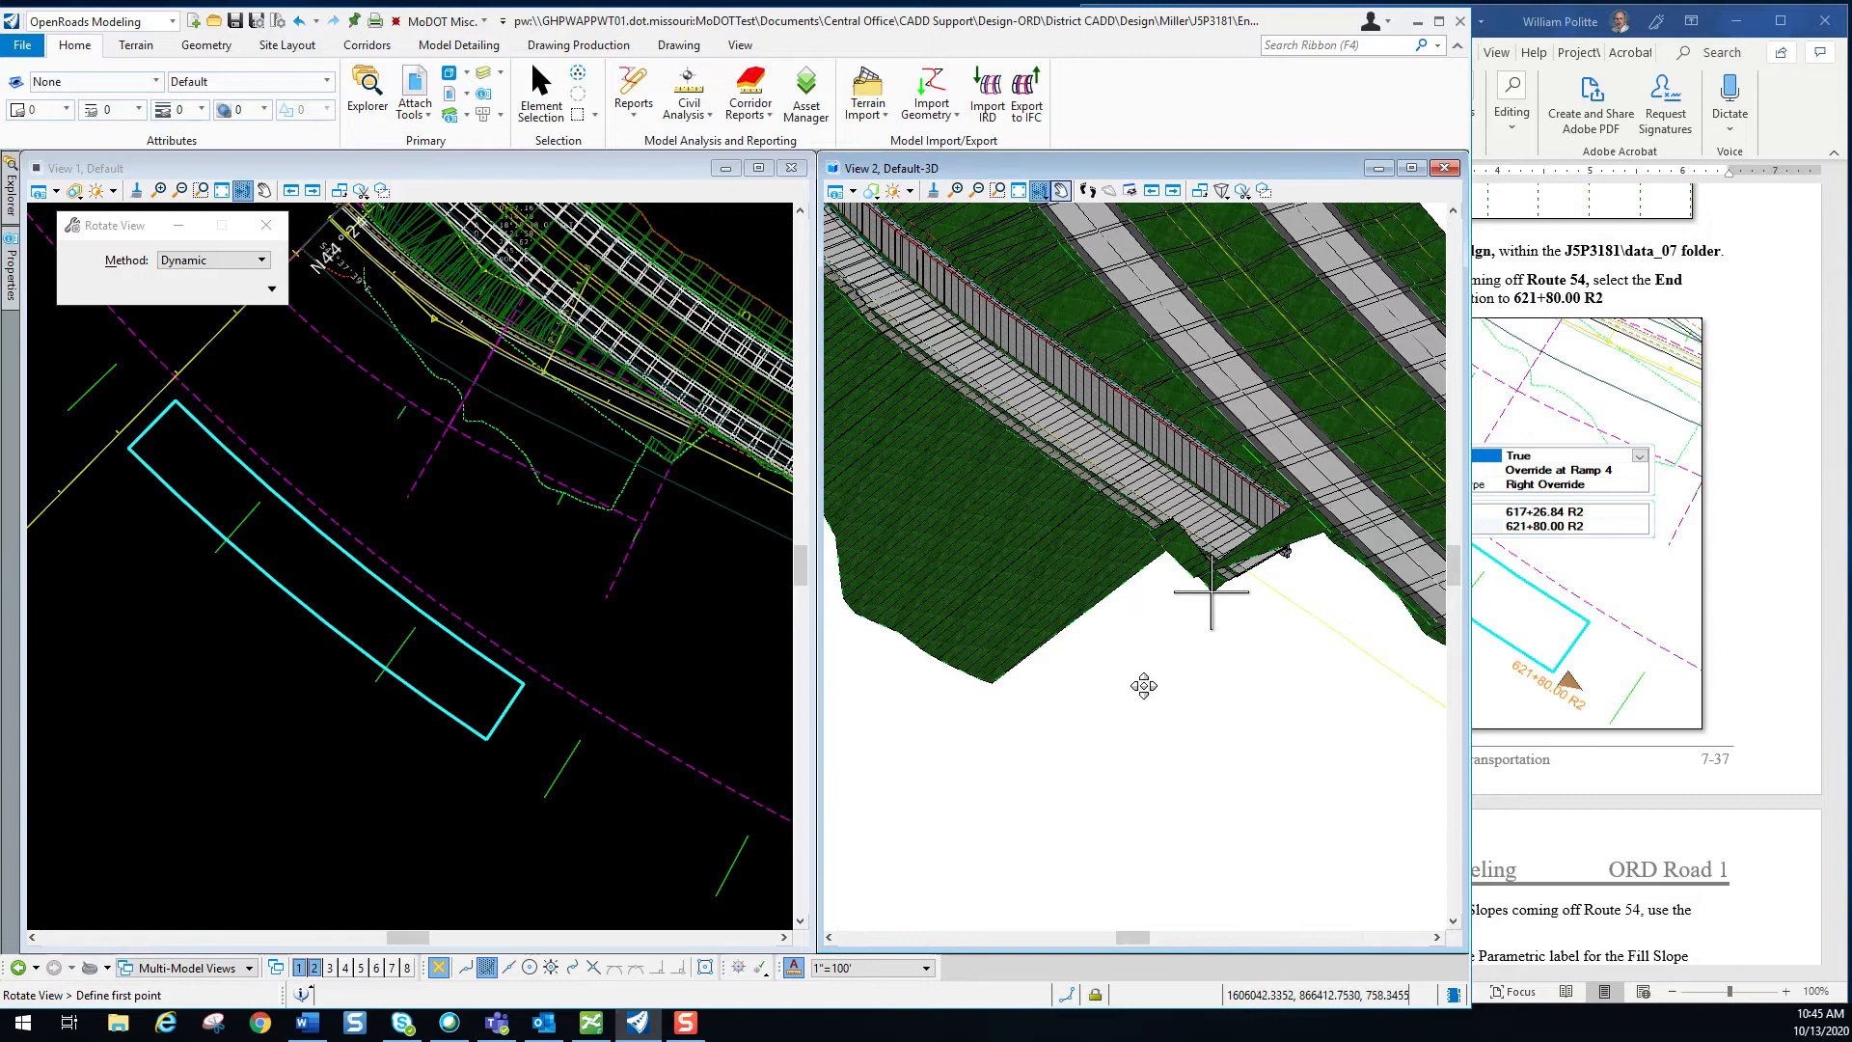
{"action": "right_click", "coordinate": [1119, 664]}
{"action": "left_click", "coordinate": [755, 609]}
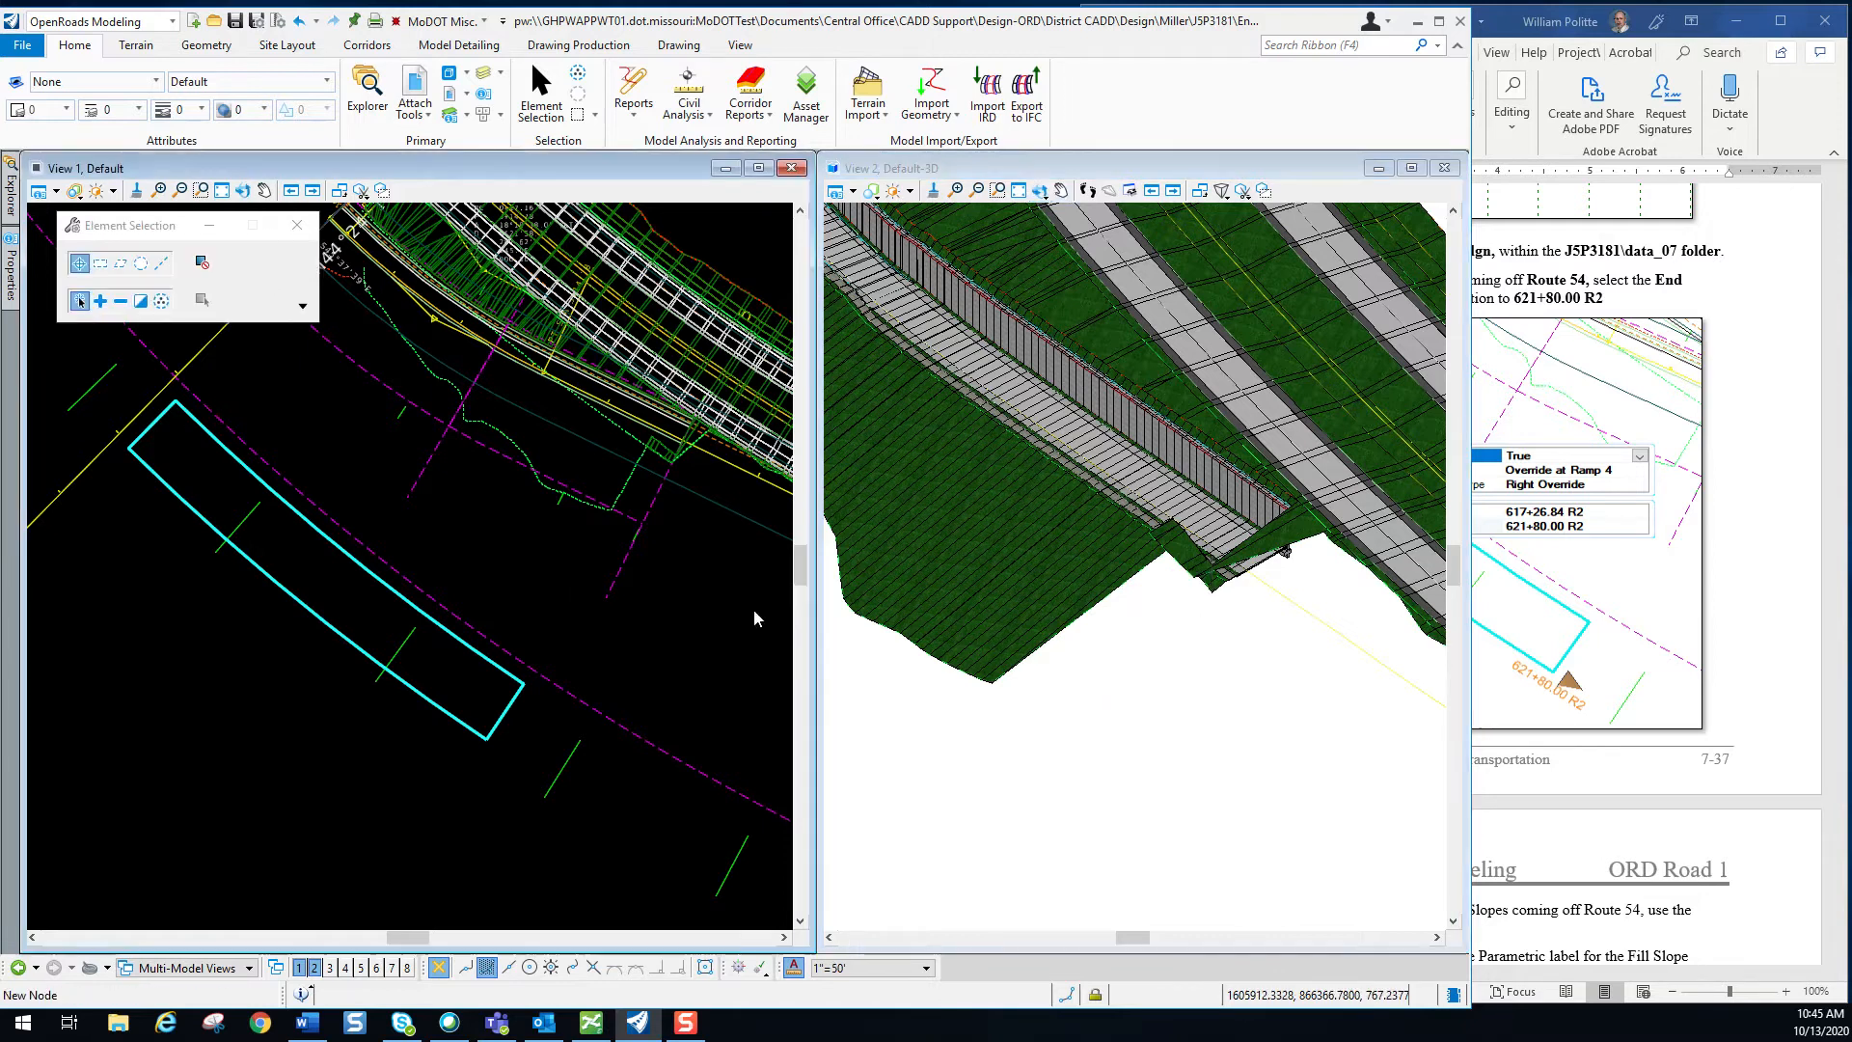
{"action": "left_click", "coordinate": [1780, 514]}
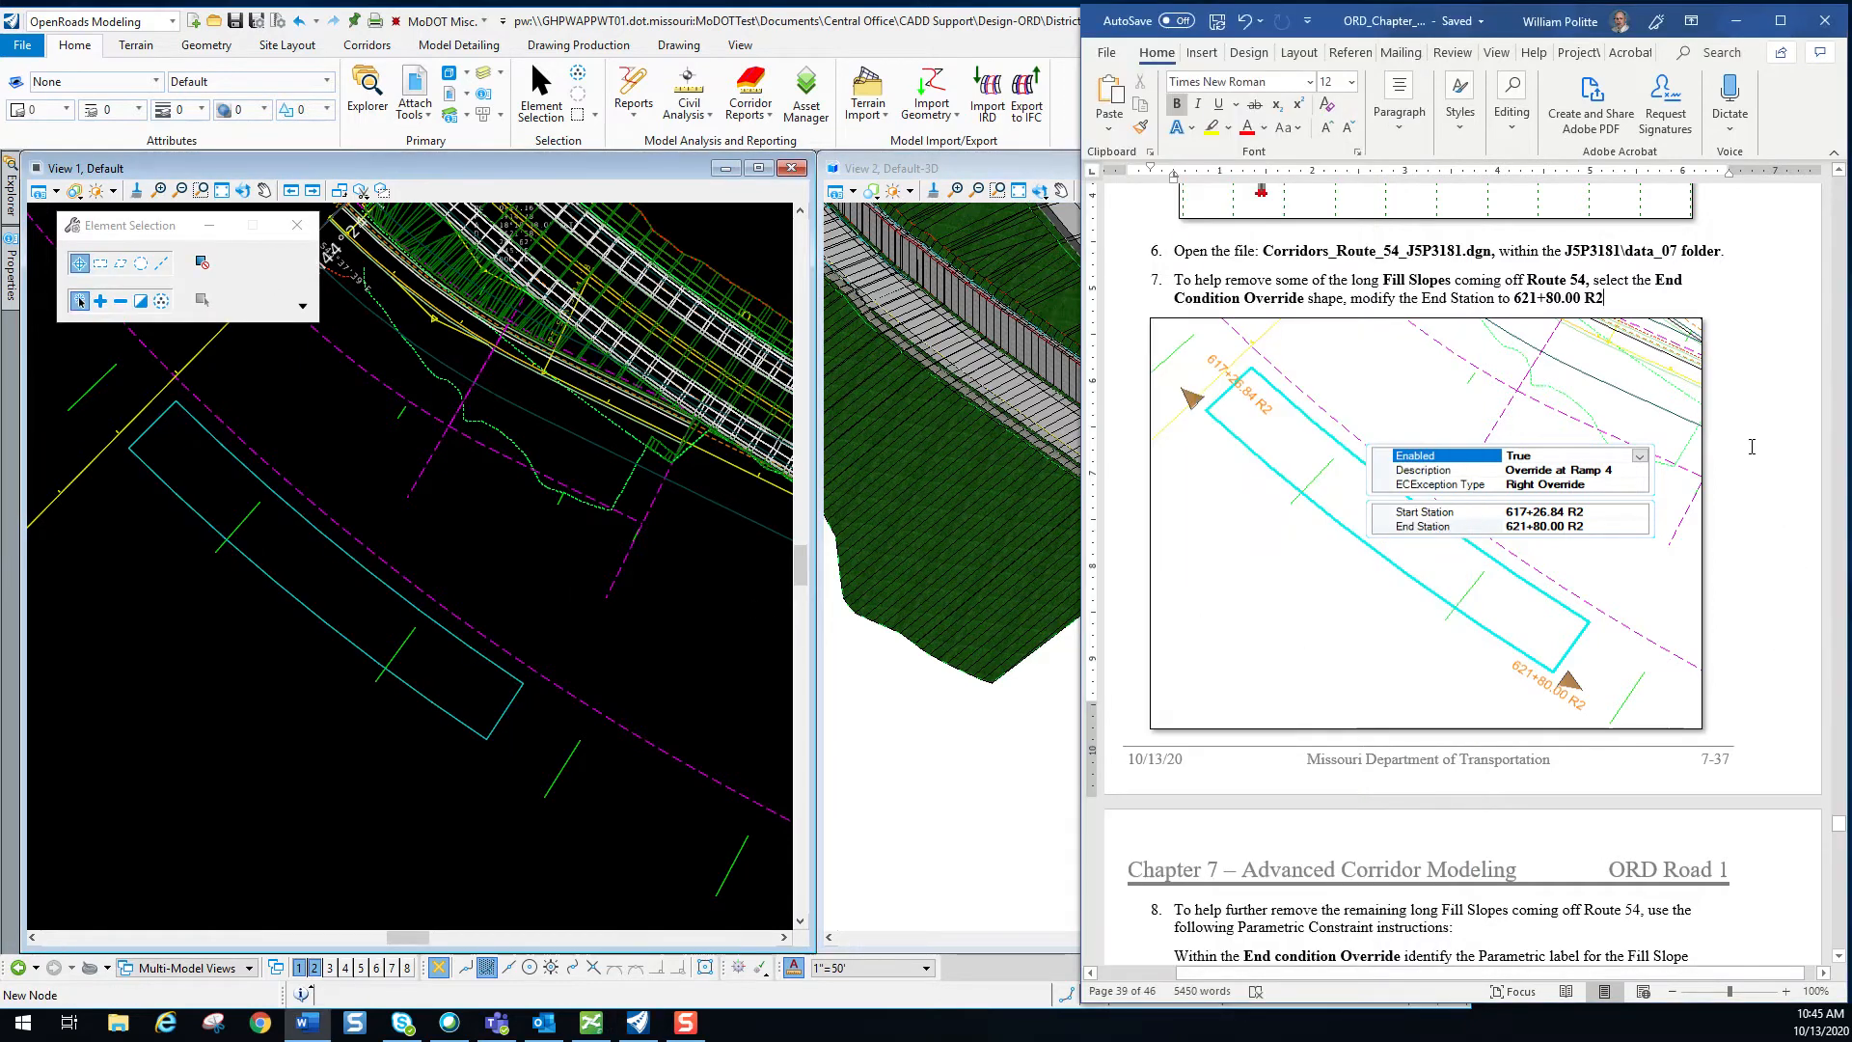
Read manual instruction 8, switch back to OpenRoads Designer, and open Route 54's end condition exception beside Ramp 4 for editing.
{"action": "scroll", "coordinate": [1781, 513], "scroll_direction": "down", "scroll_amount": 6}
{"action": "scroll", "coordinate": [1746, 455], "scroll_direction": "down", "scroll_amount": 3}
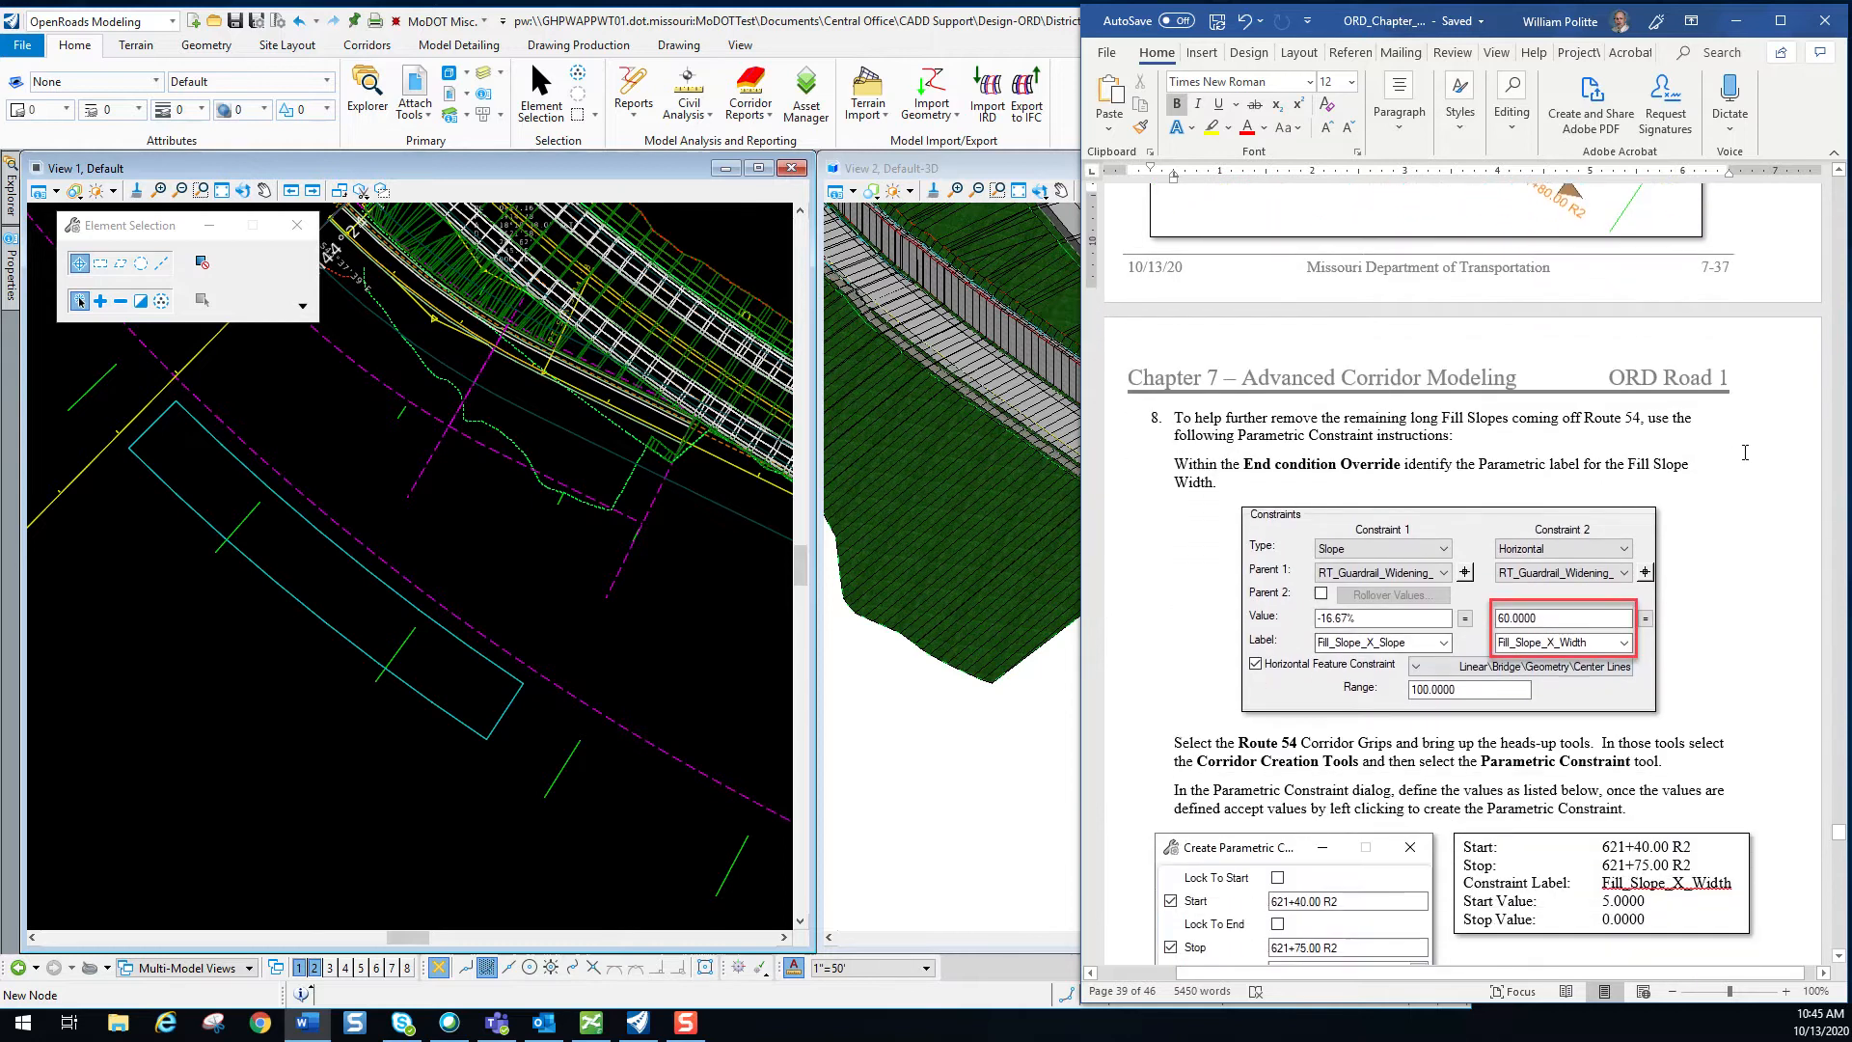
{"action": "scroll", "coordinate": [1169, 492], "scroll_direction": "down", "scroll_amount": 1}
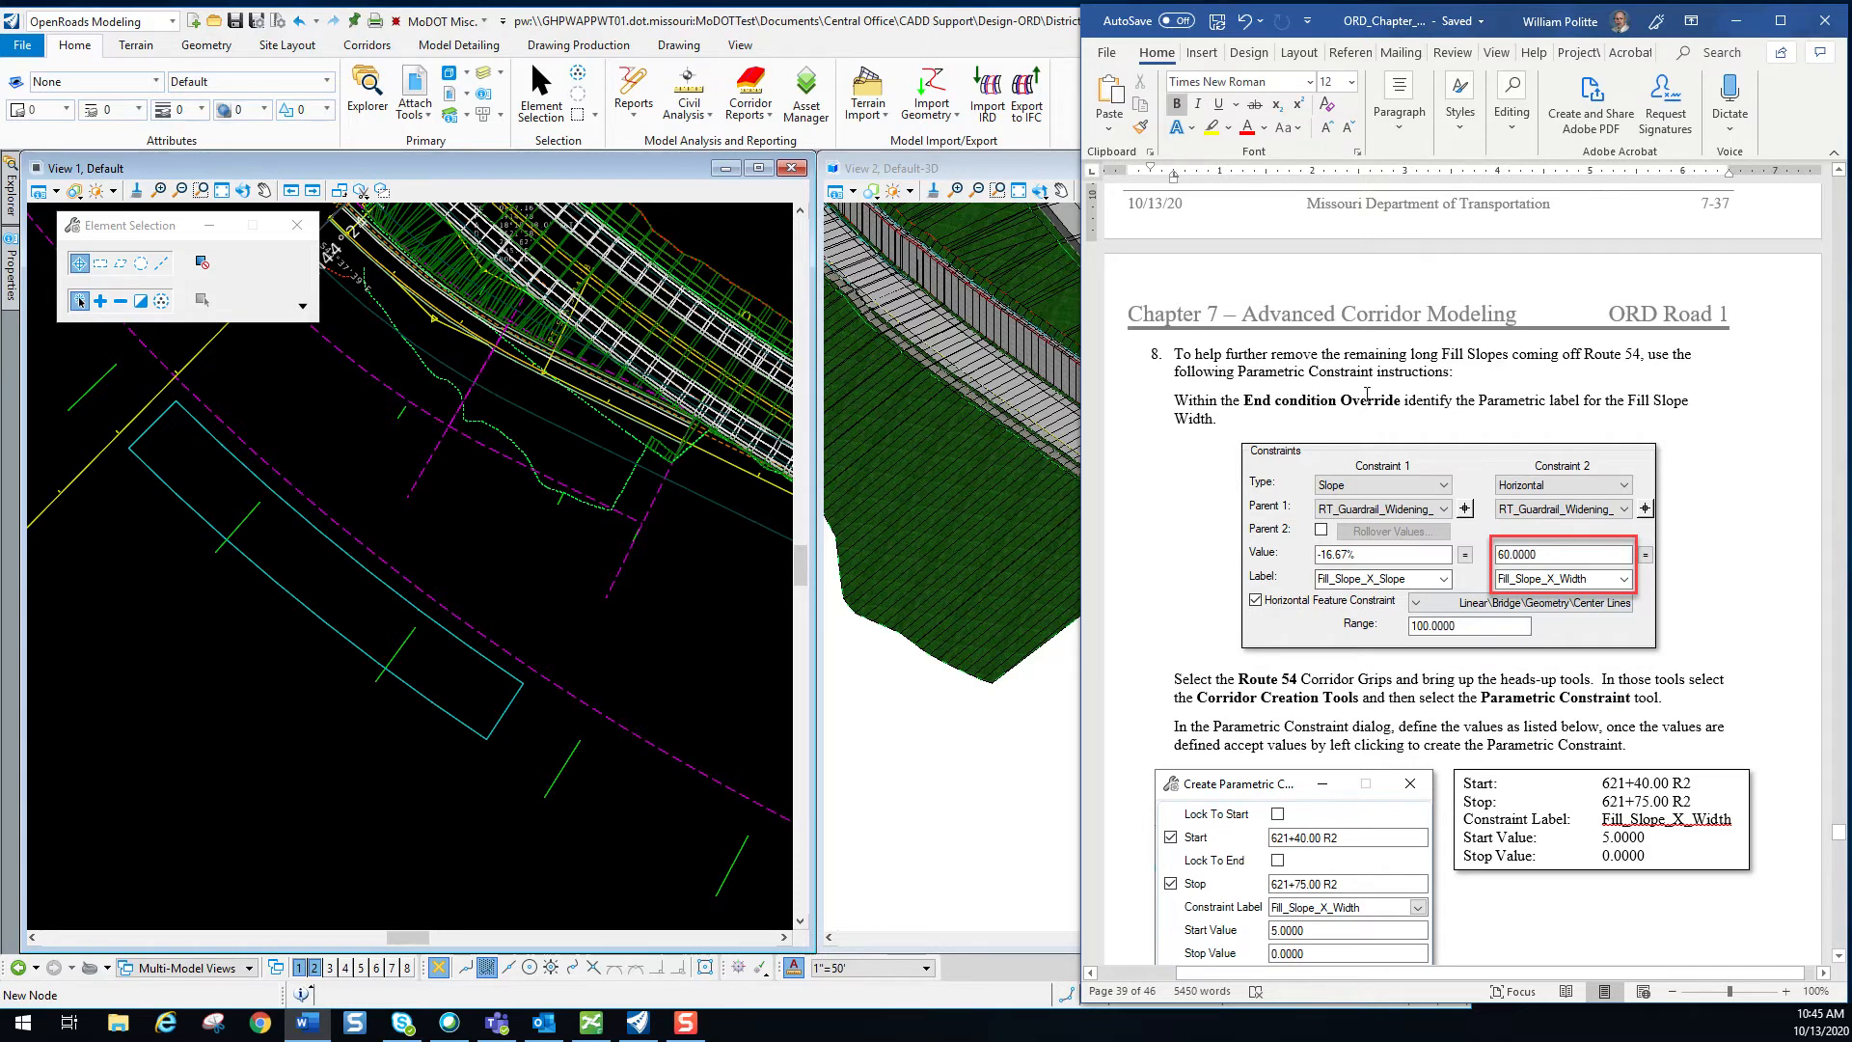
{"action": "scroll", "coordinate": [1510, 489], "scroll_direction": "down", "scroll_amount": 2}
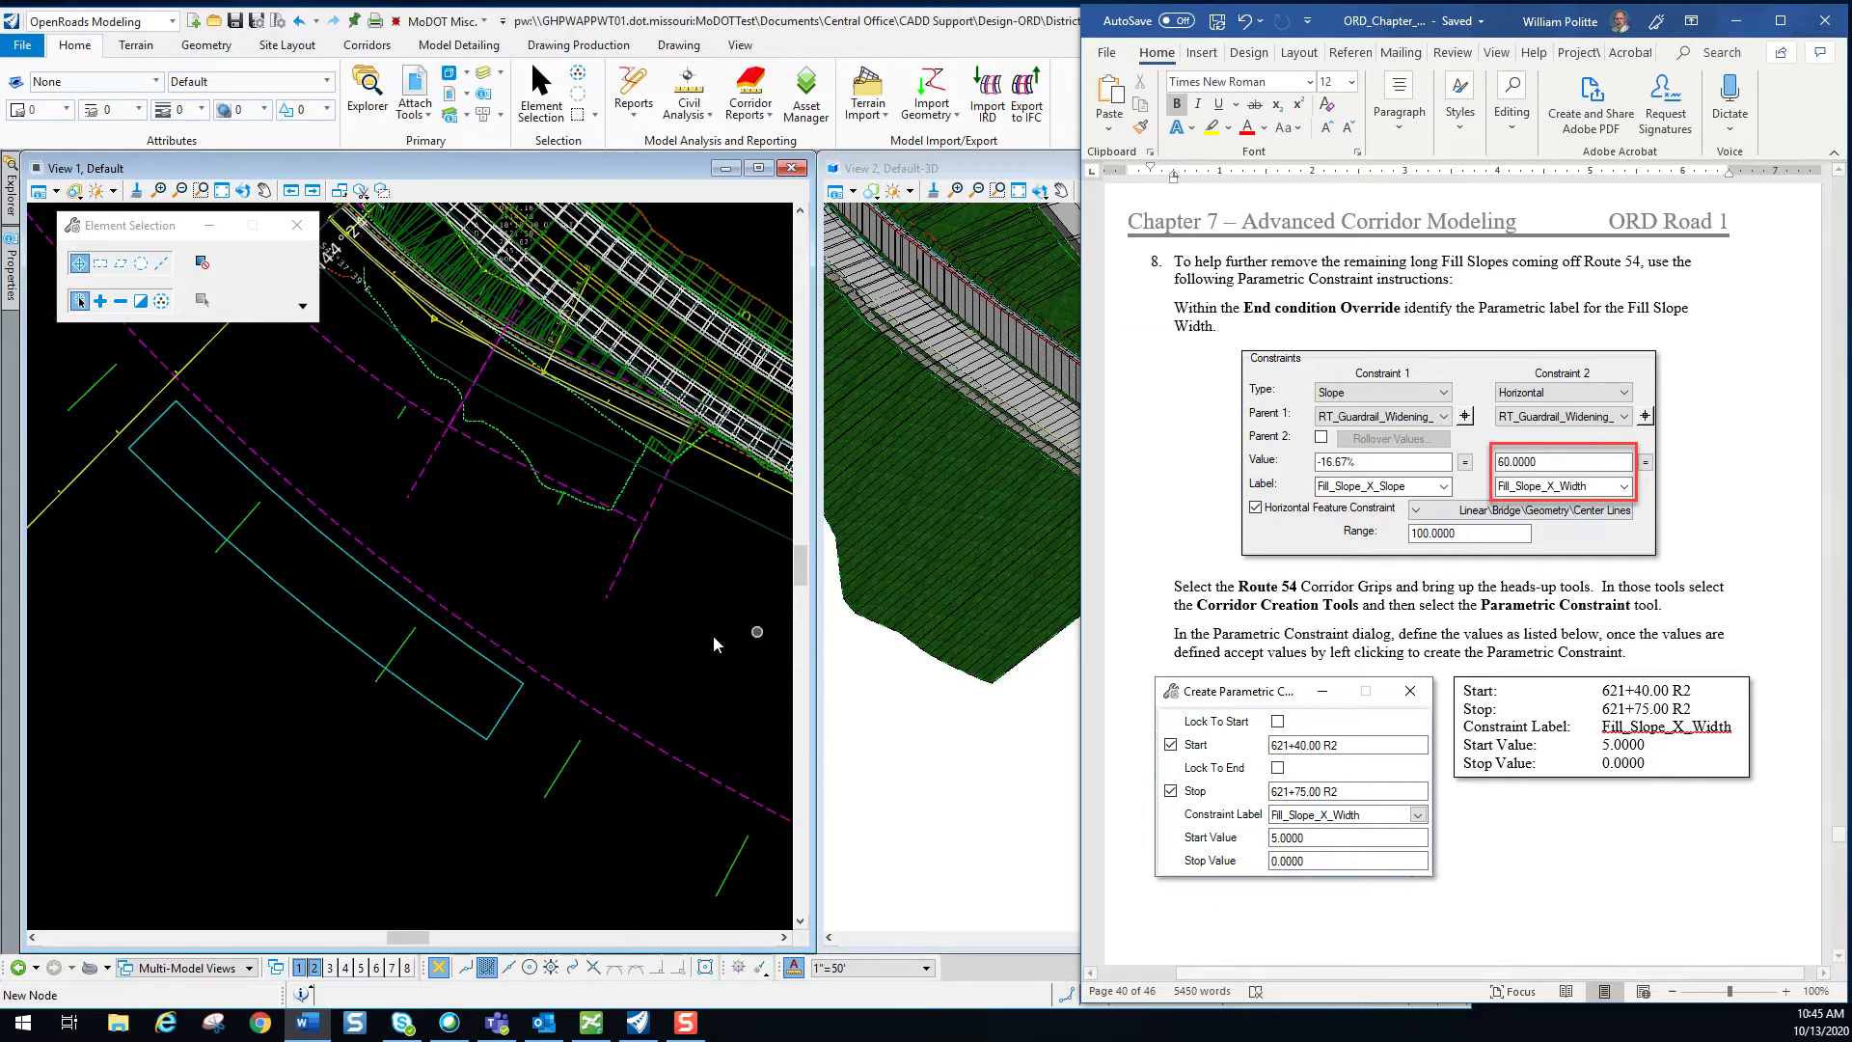
{"action": "left_click", "coordinate": [355, 657]}
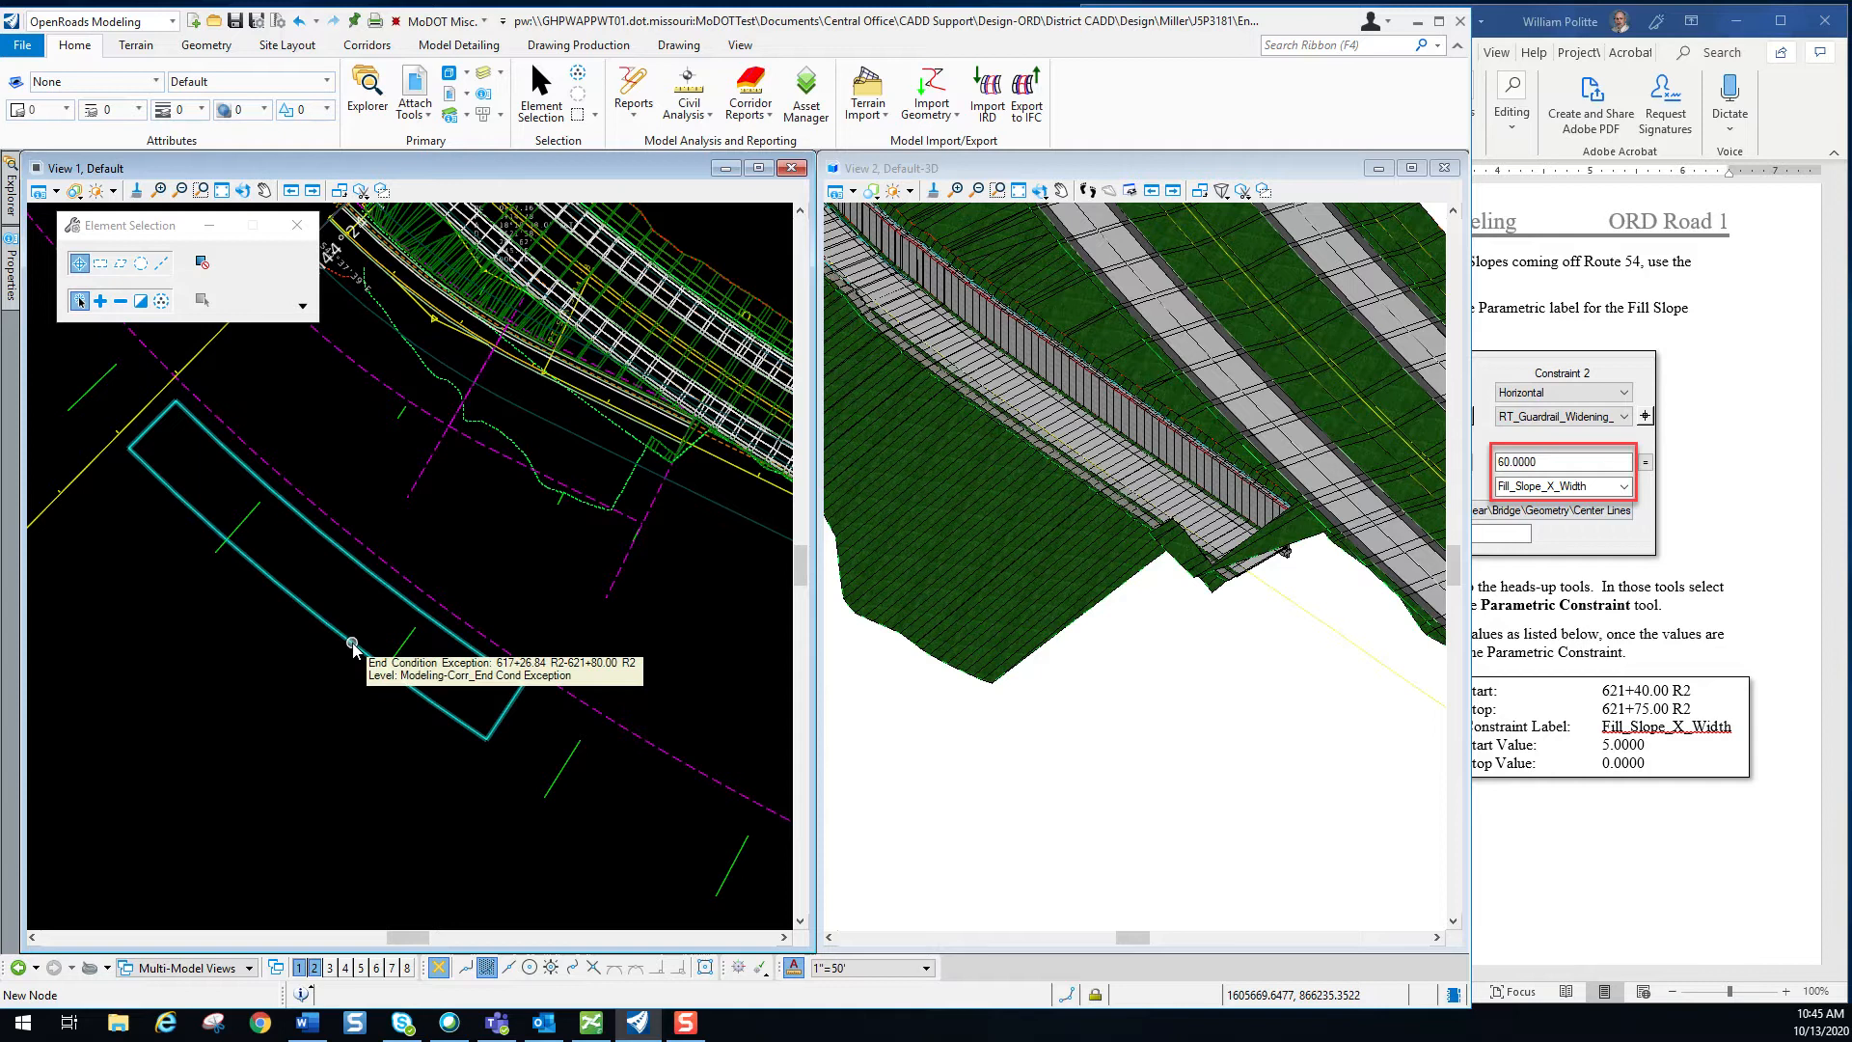
{"action": "left_click", "coordinate": [350, 648]}
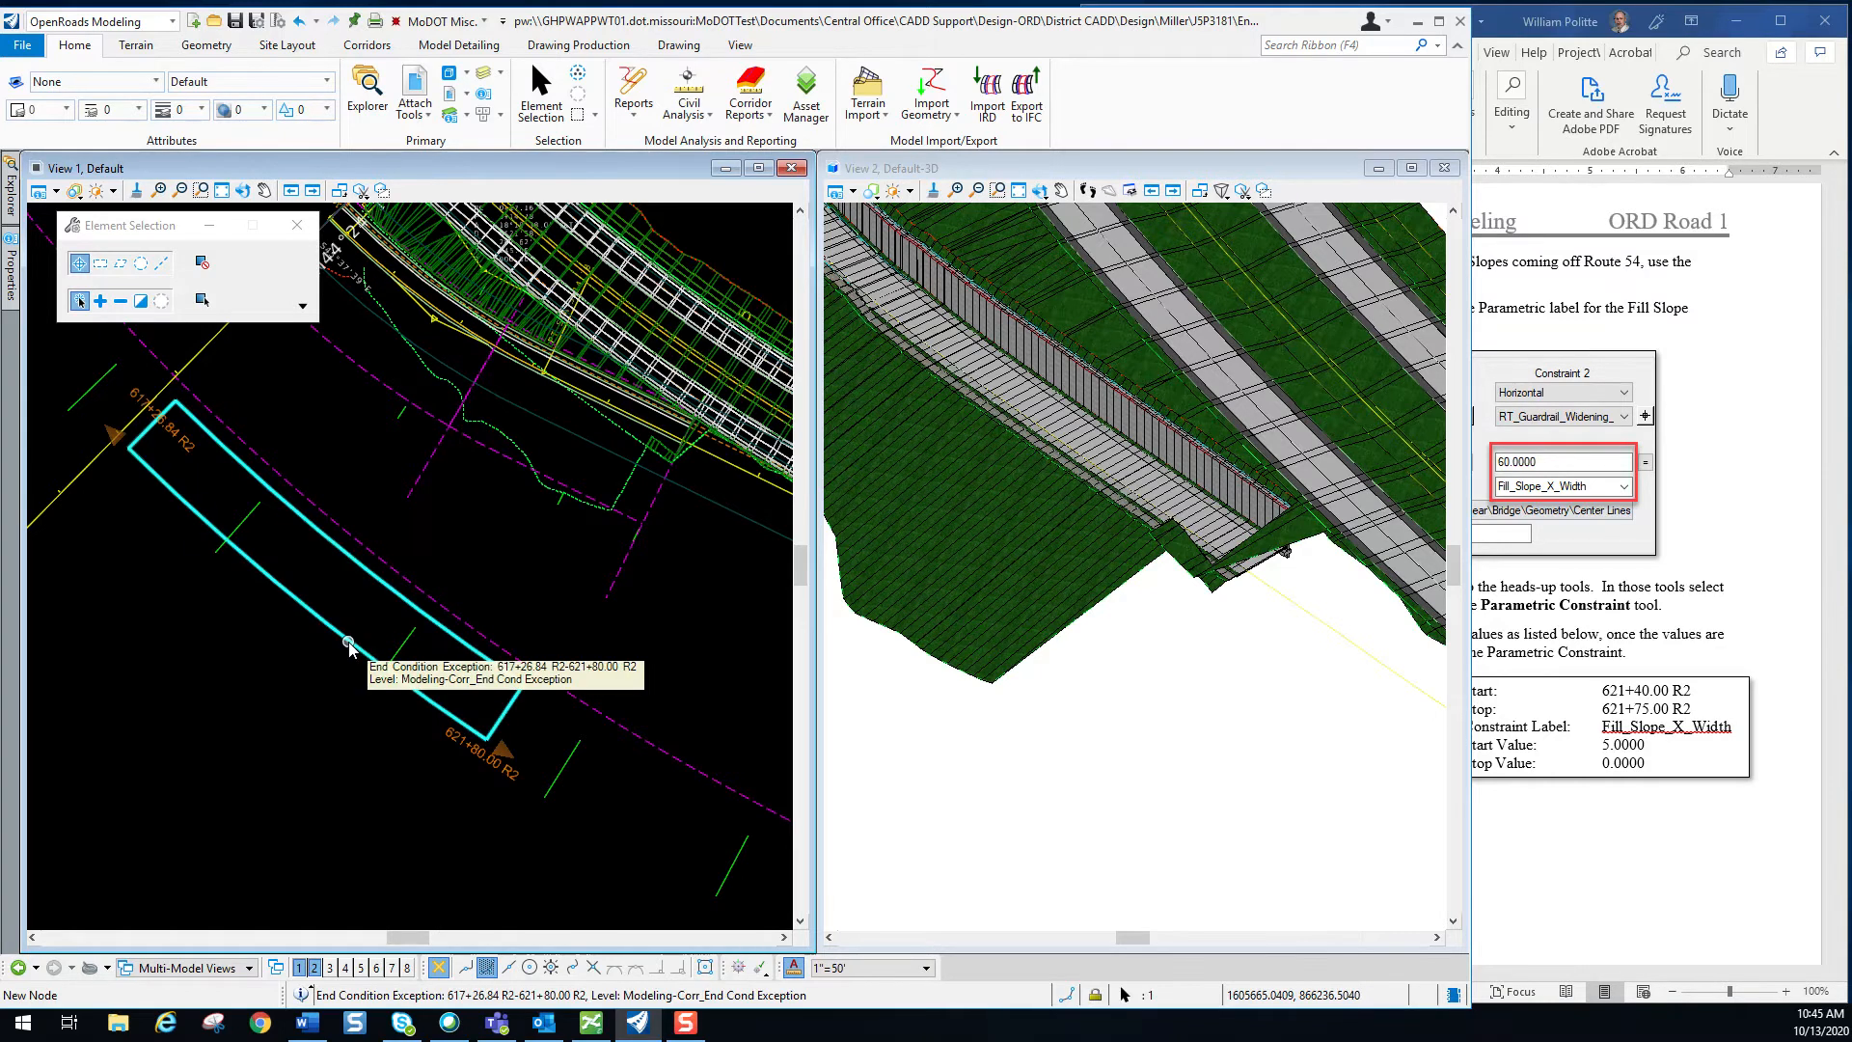
{"action": "mouse_move", "coordinate": [352, 645]}
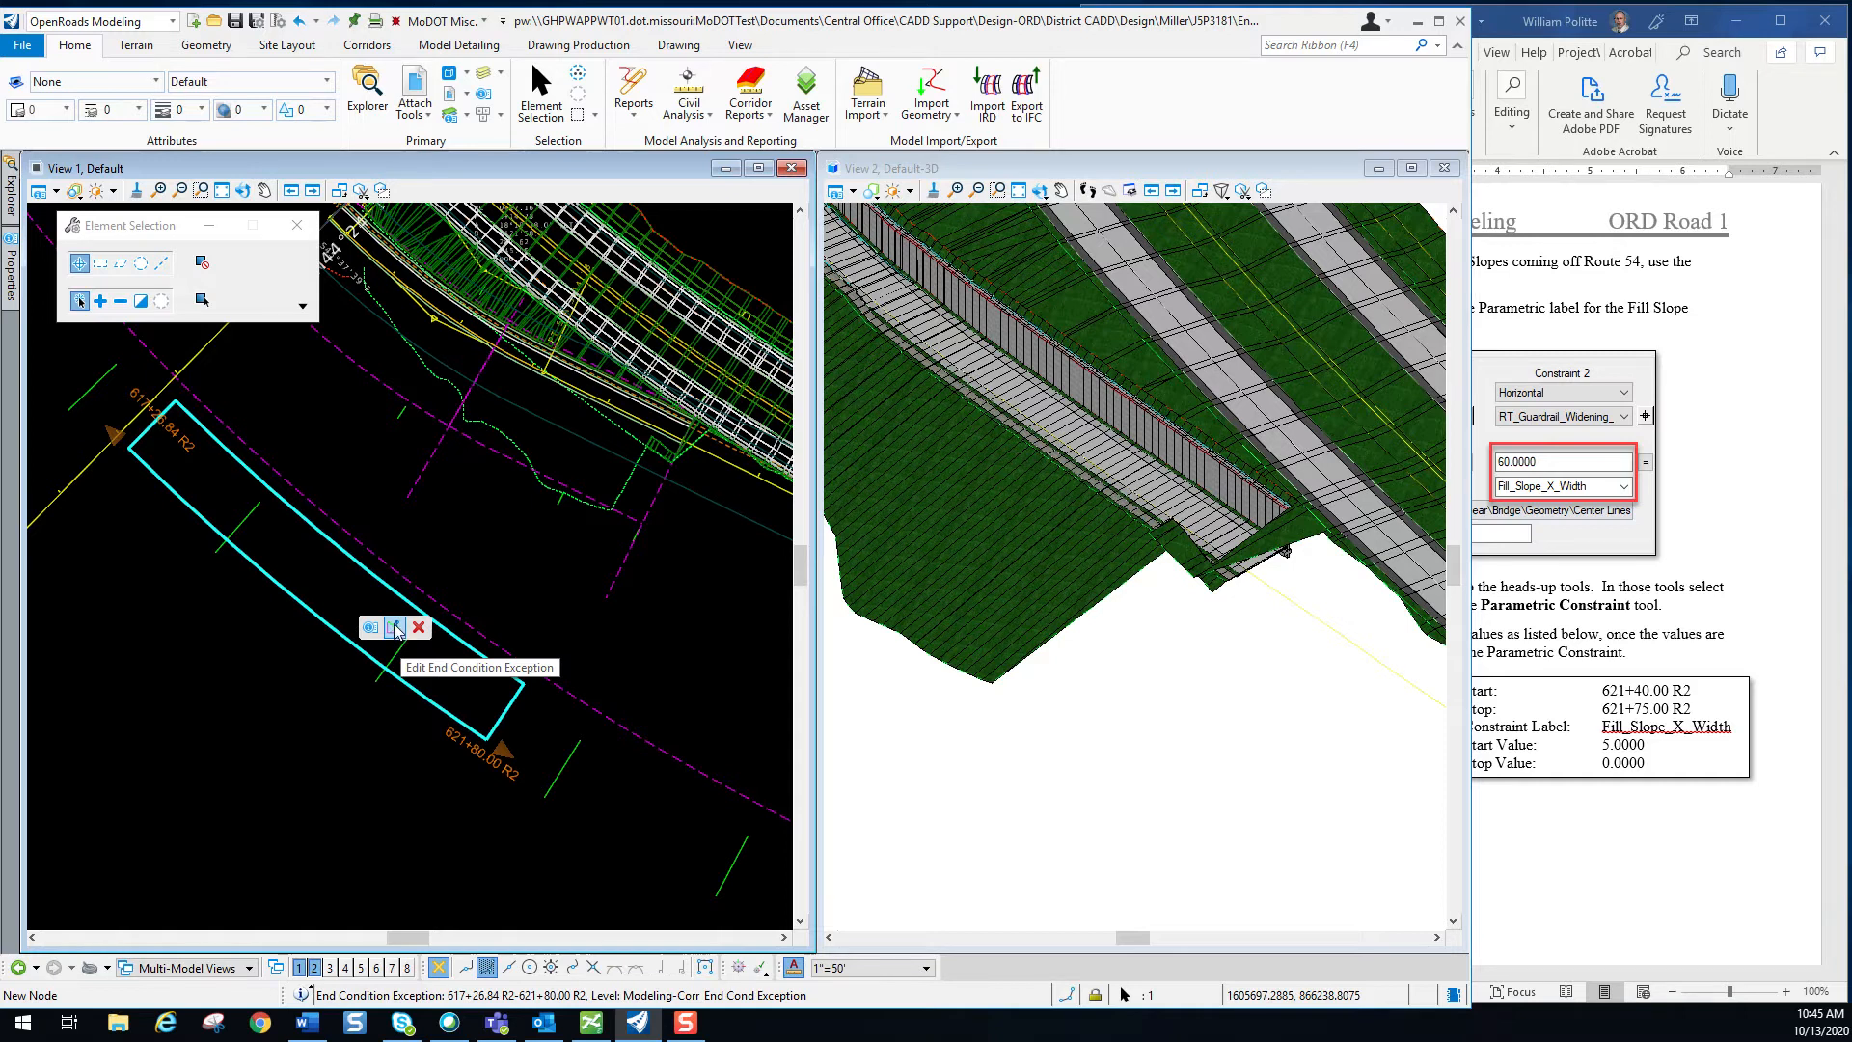
{"action": "left_click", "coordinate": [395, 628]}
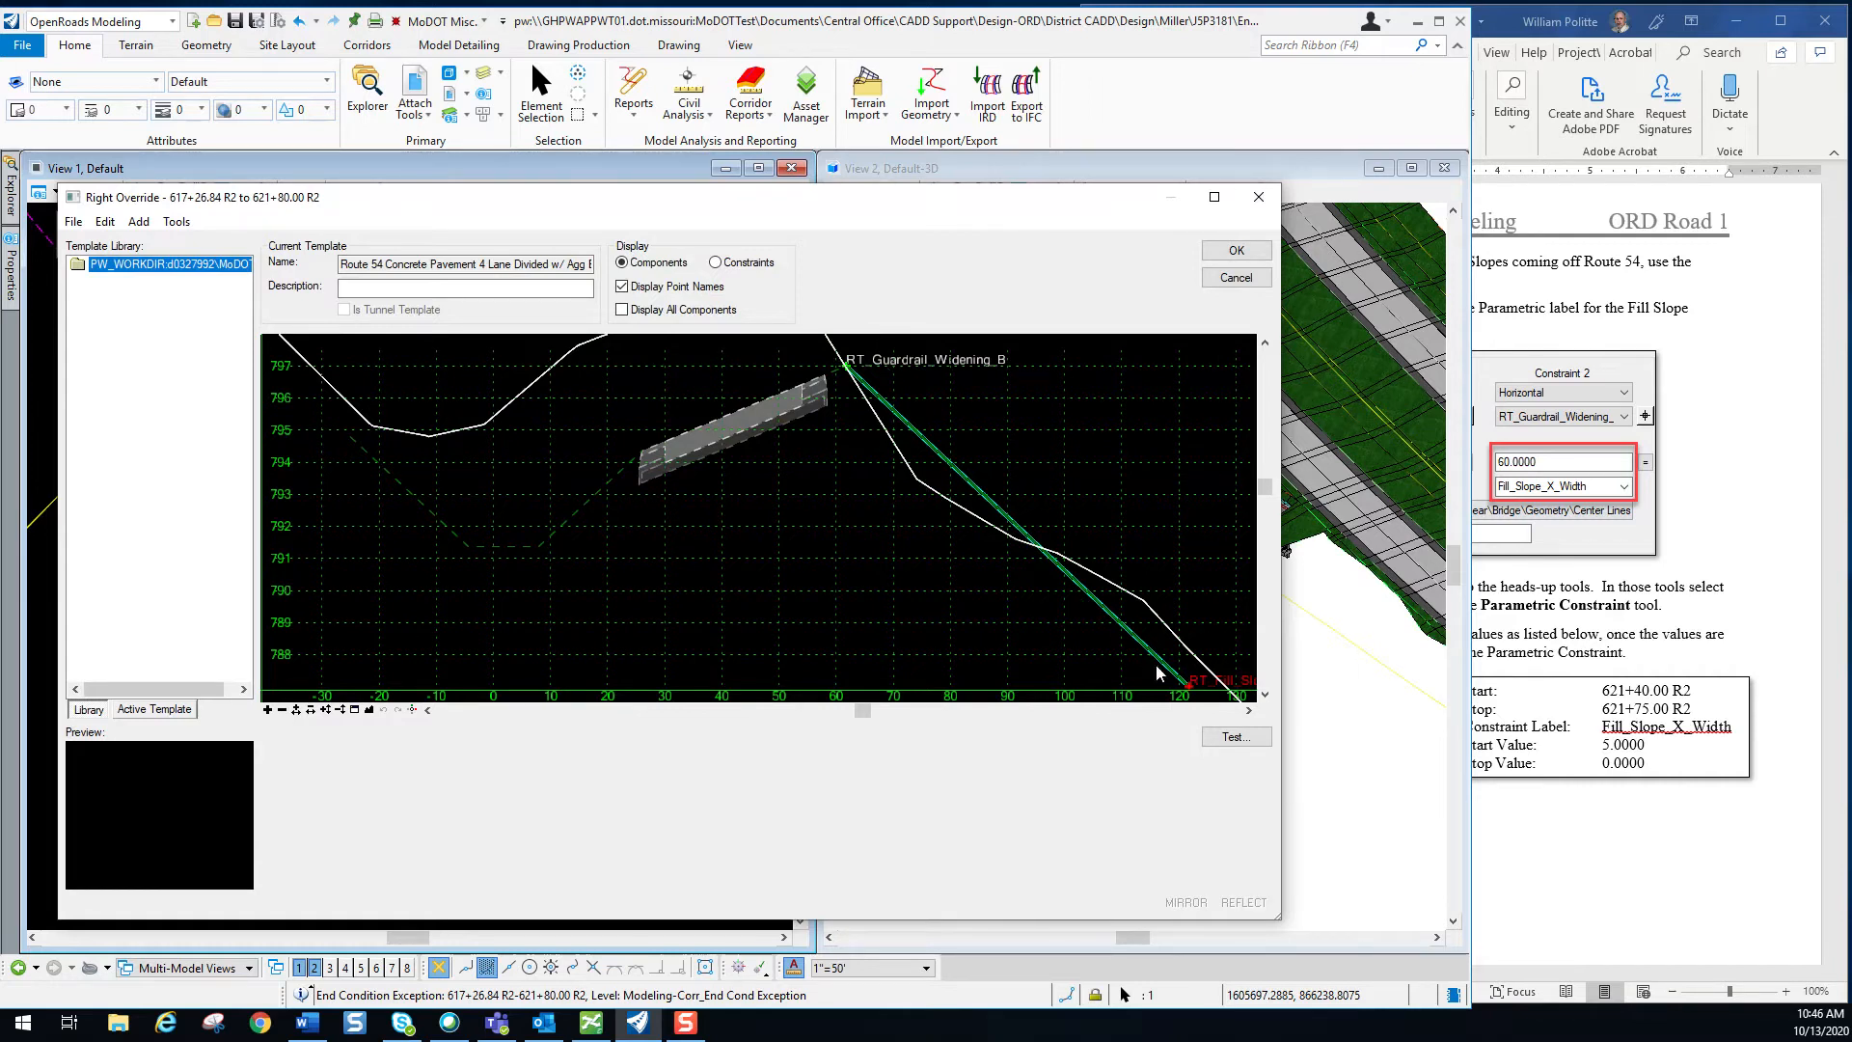
Inspect the constraint labels of the fill slope's outer point in the override template, and close the template editor.
{"action": "mouse_move", "coordinate": [1187, 696]}
{"action": "double_click", "coordinate": [1187, 693]}
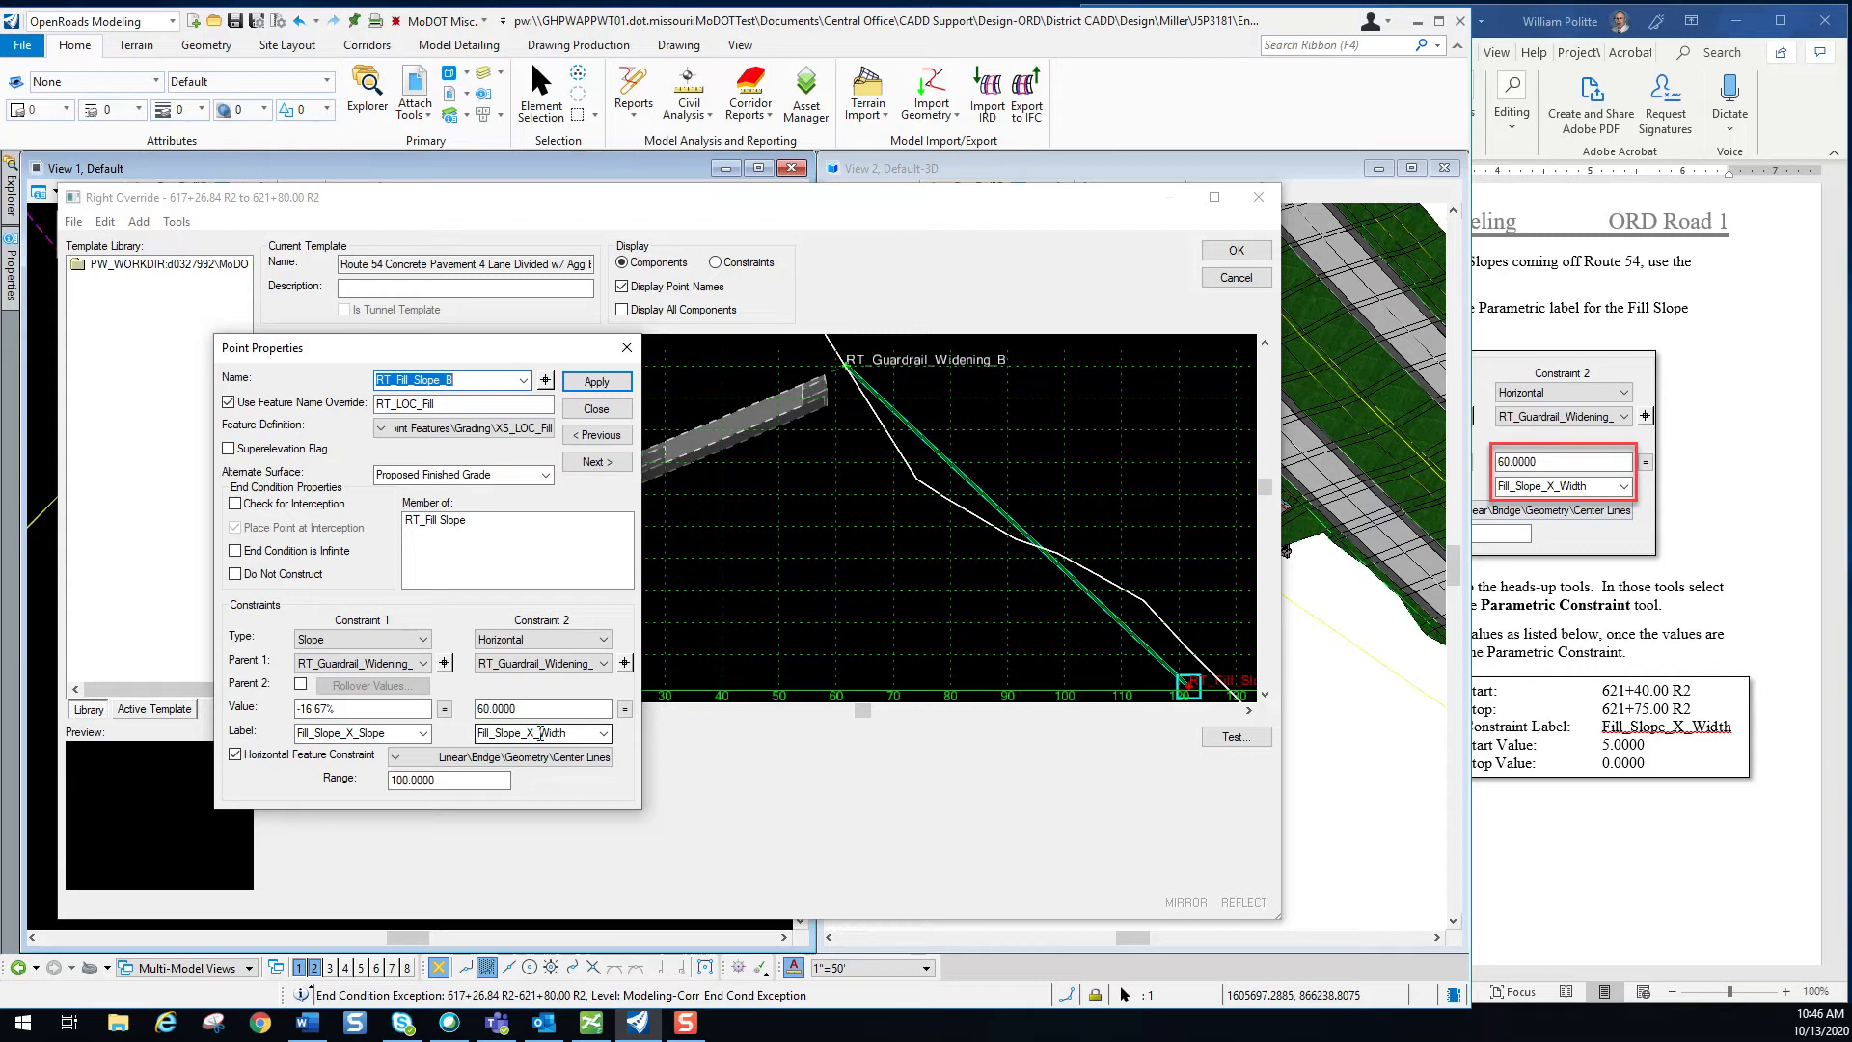
{"action": "left_click_drag", "start_coordinate": [478, 356], "coordinate": [514, 369]}
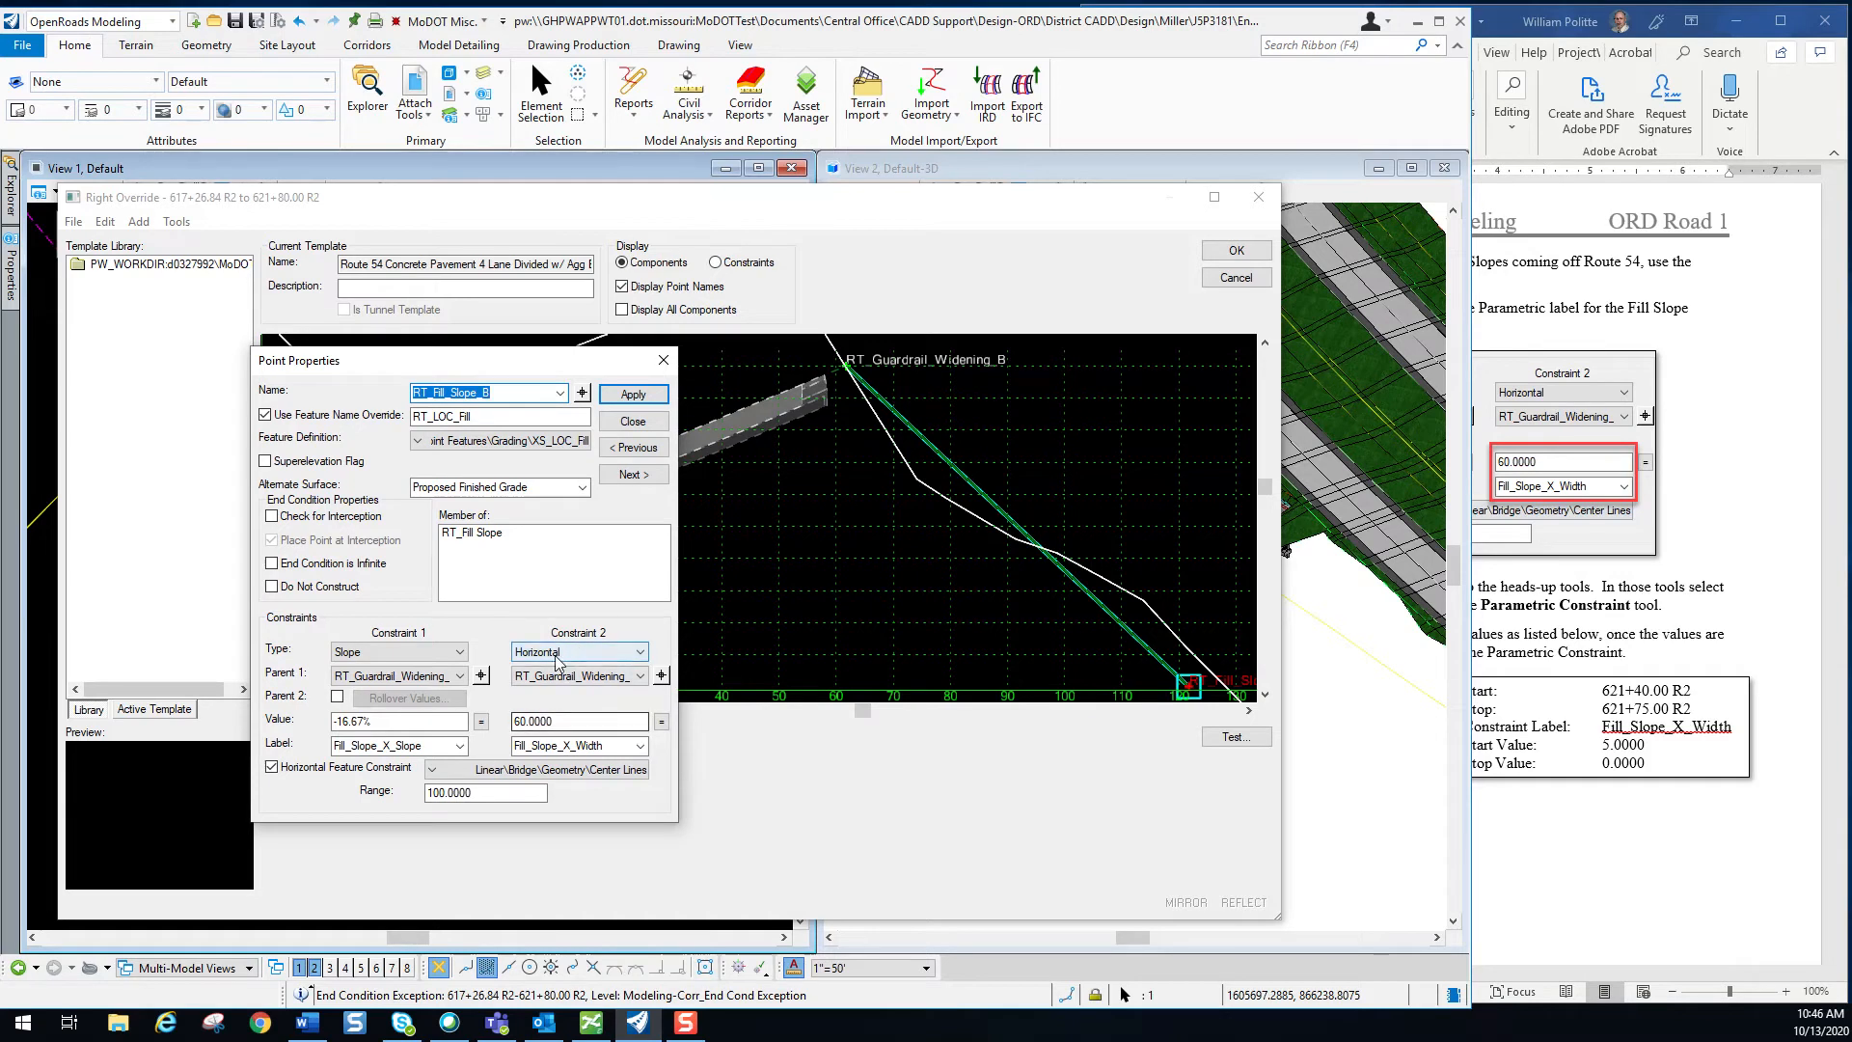
{"action": "left_click", "coordinate": [633, 422]}
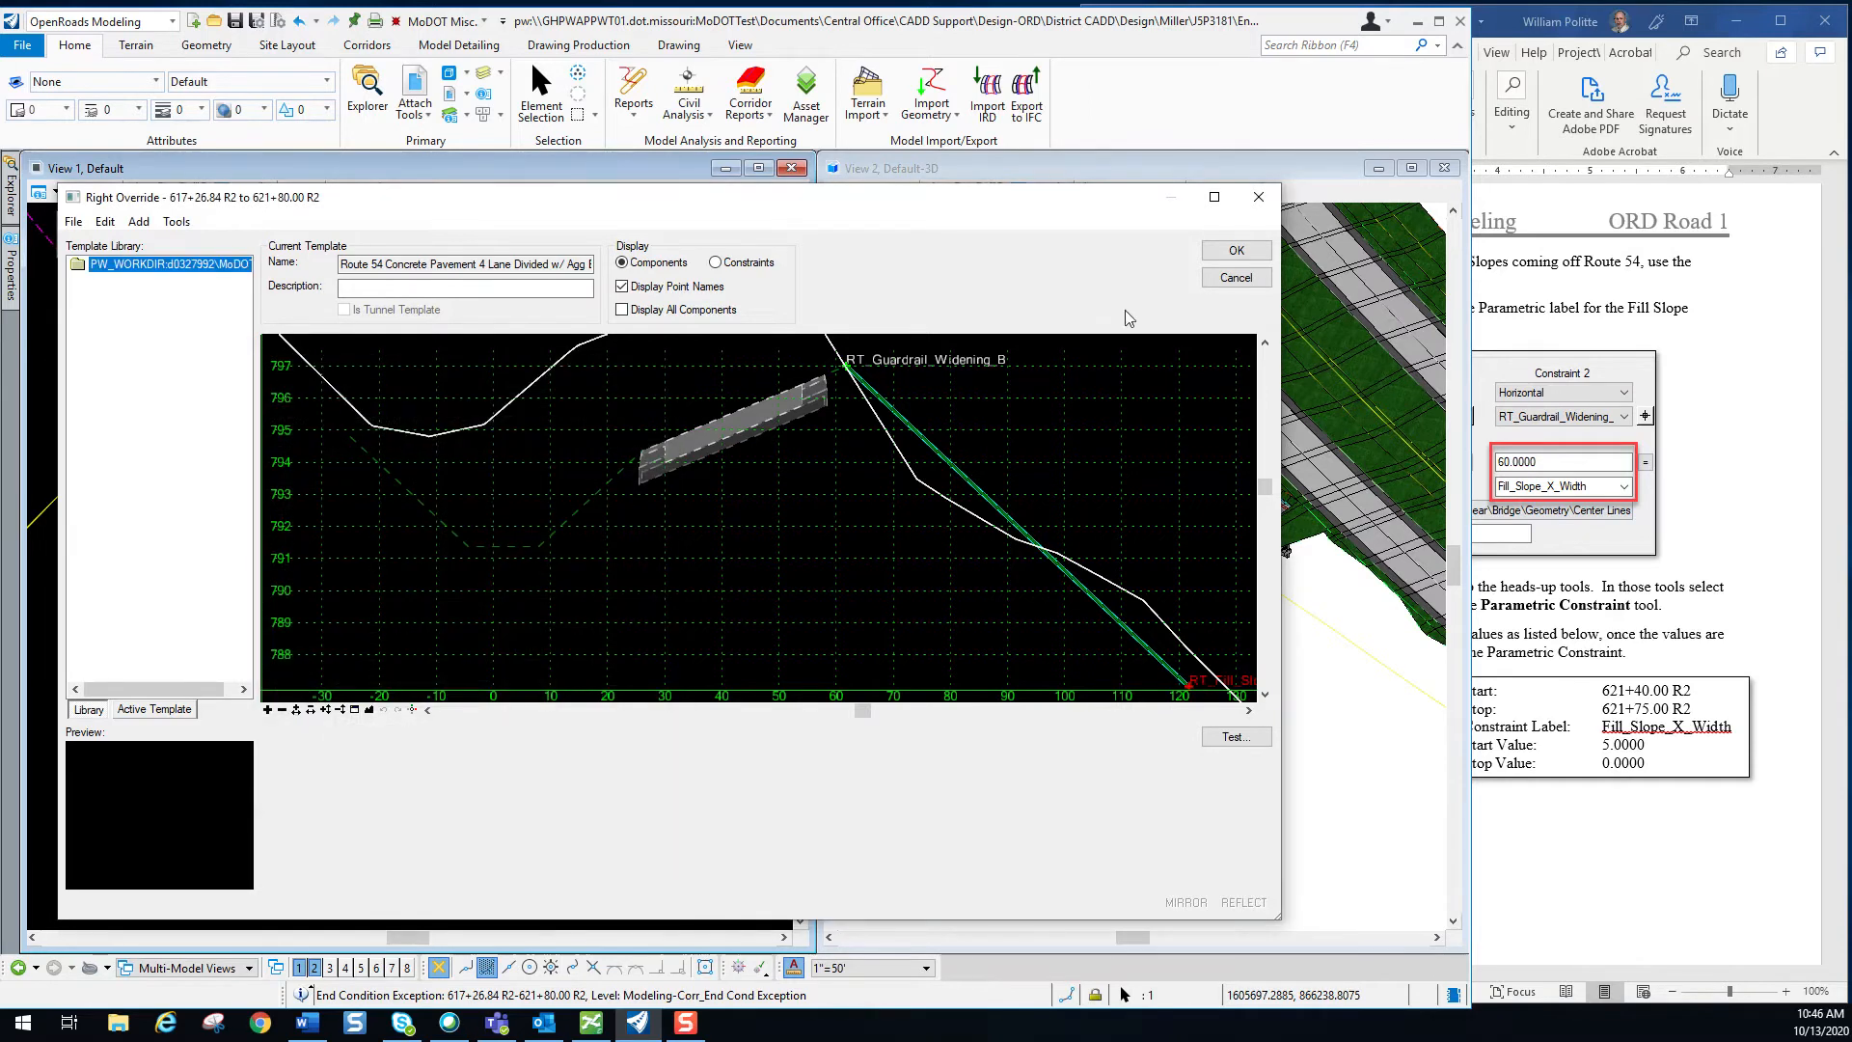
{"action": "left_click", "coordinate": [1235, 251]}
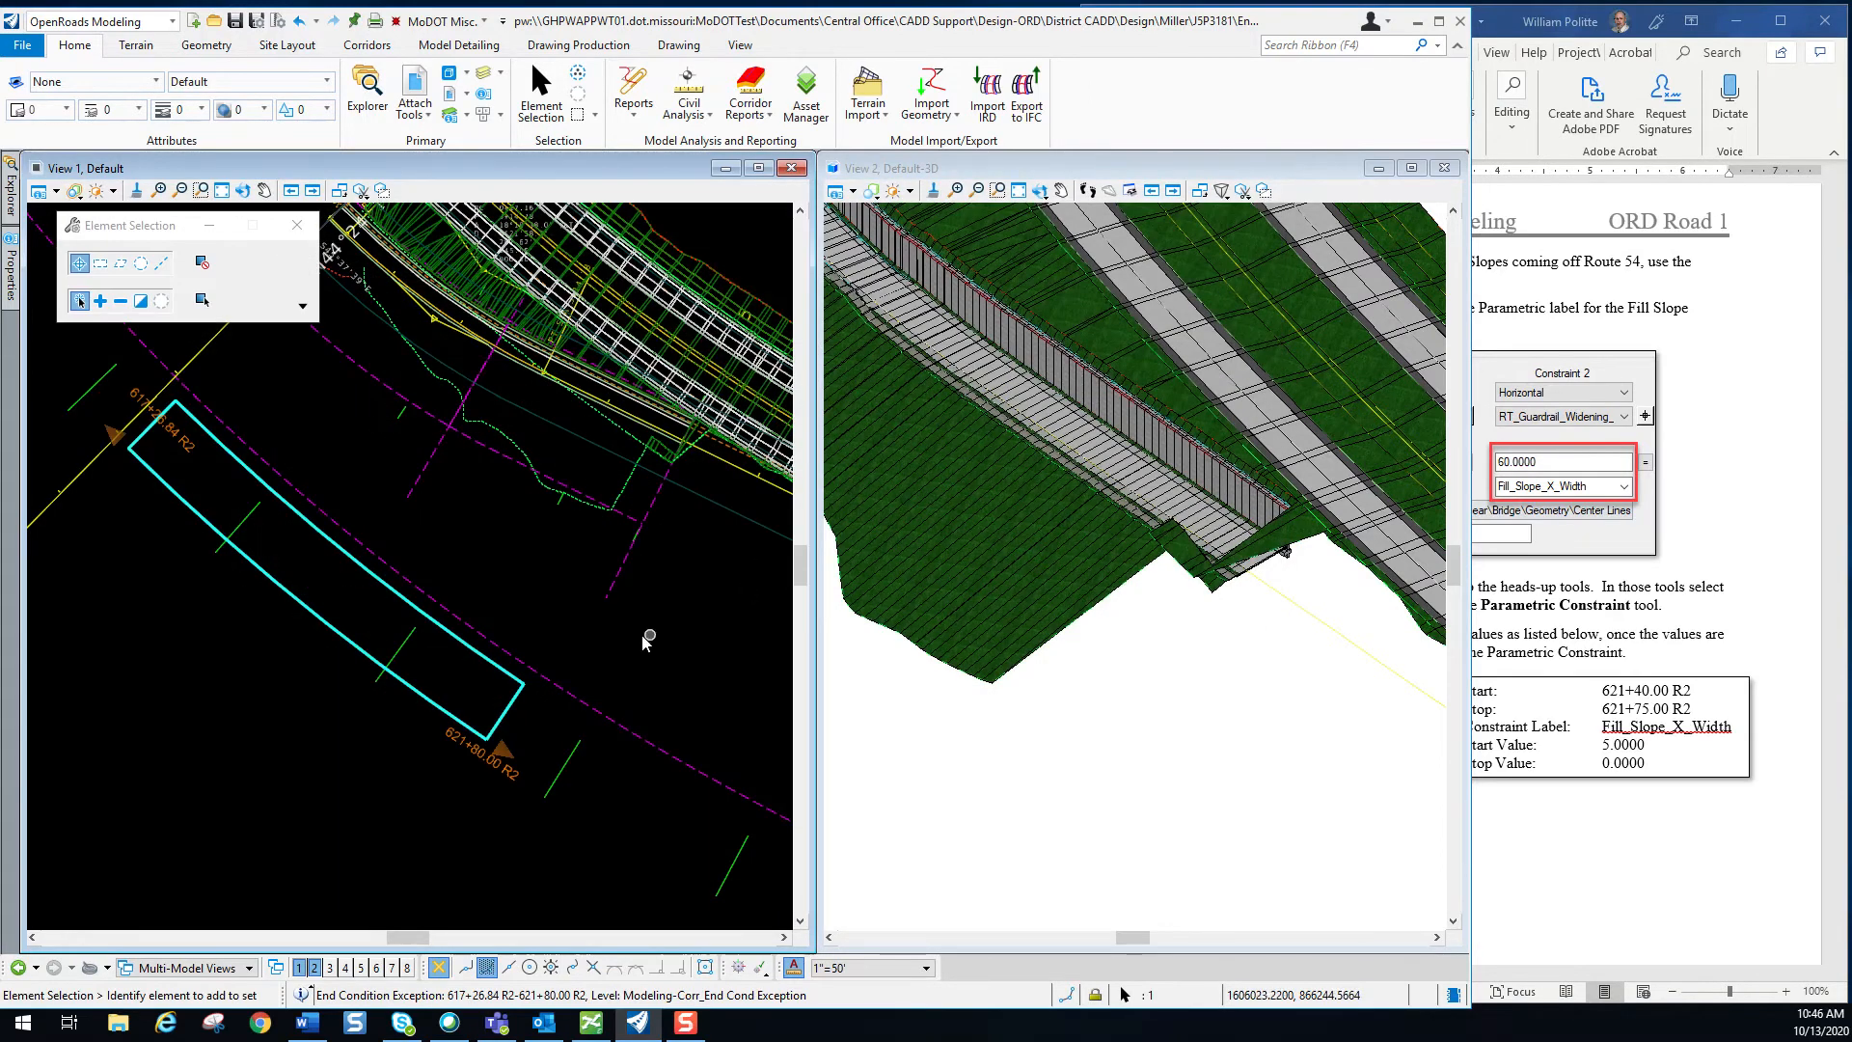
Clear the selection and review the parametric constraint values of instruction 8 in the Word manual.
{"action": "left_click", "coordinate": [523, 611]}
{"action": "left_click", "coordinate": [1797, 550]}
{"action": "scroll", "coordinate": [1505, 509], "scroll_direction": "down", "scroll_amount": 2}
{"action": "scroll", "coordinate": [1506, 508], "scroll_direction": "up", "scroll_amount": 1}
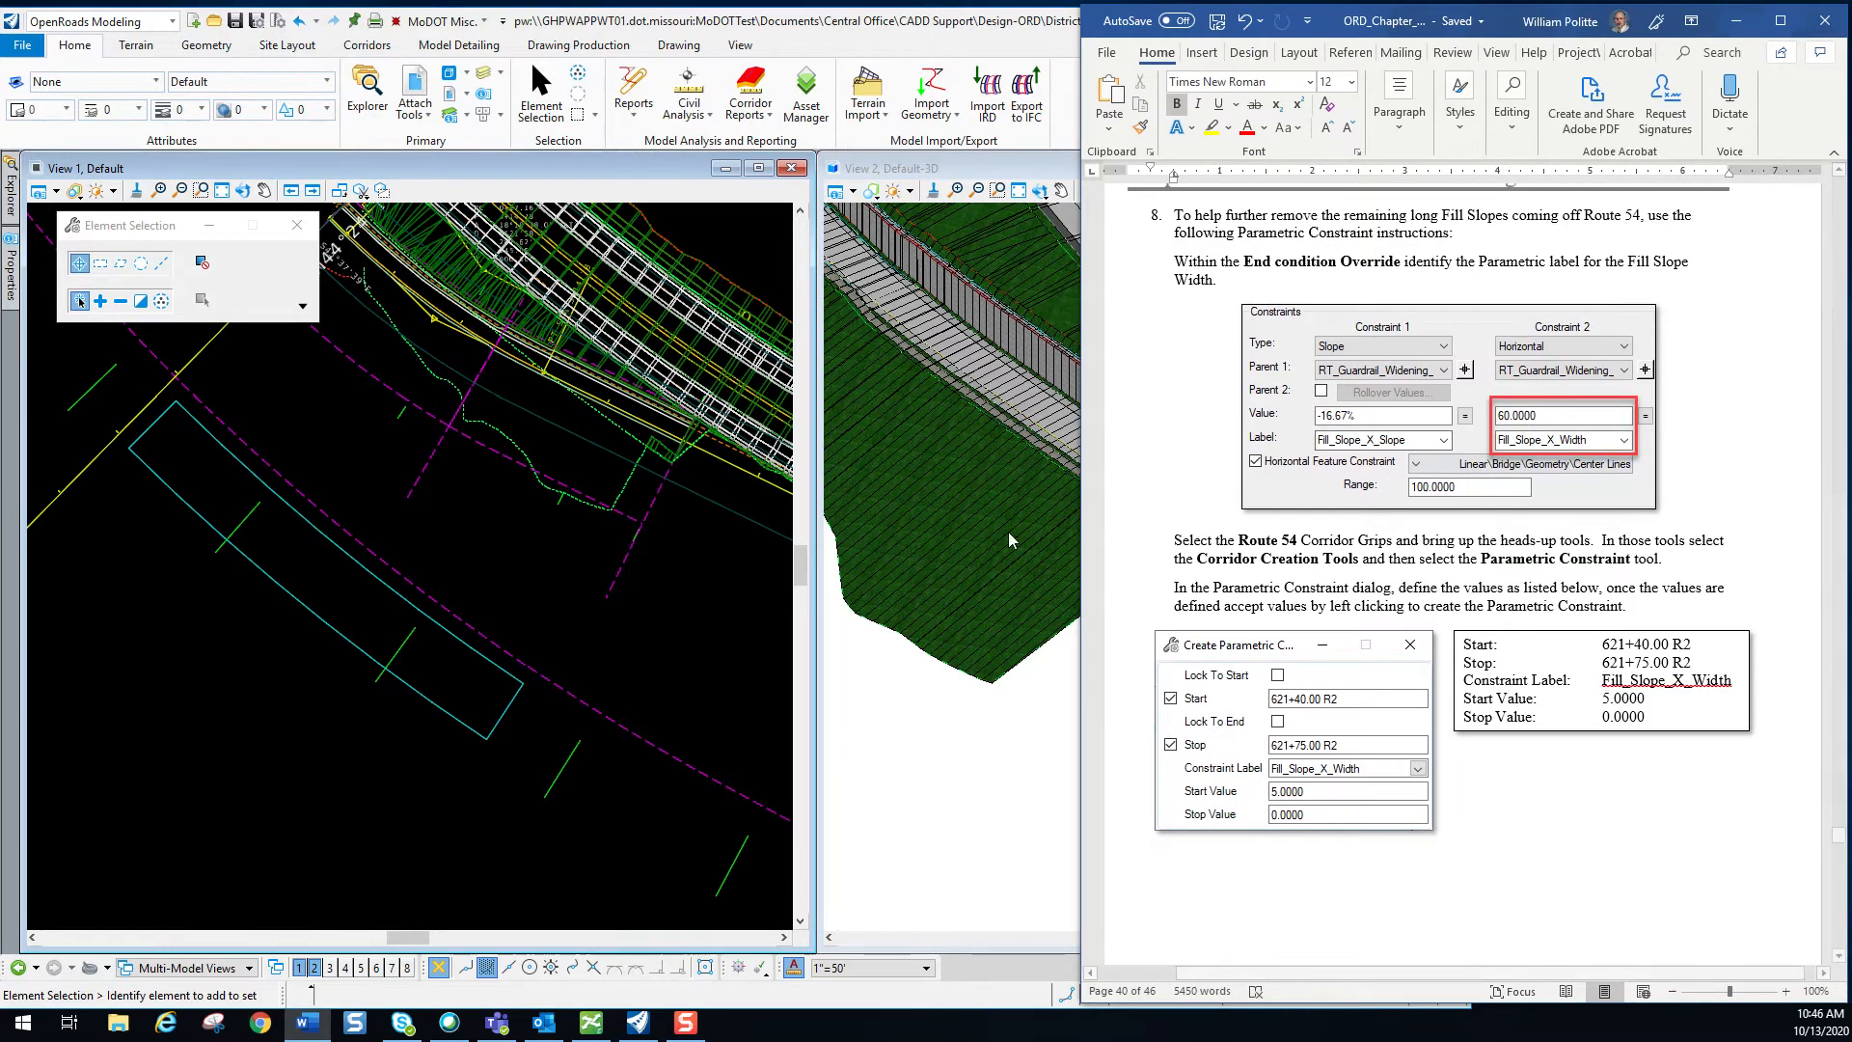
{"action": "scroll", "coordinate": [1283, 506], "scroll_direction": "down", "scroll_amount": 1}
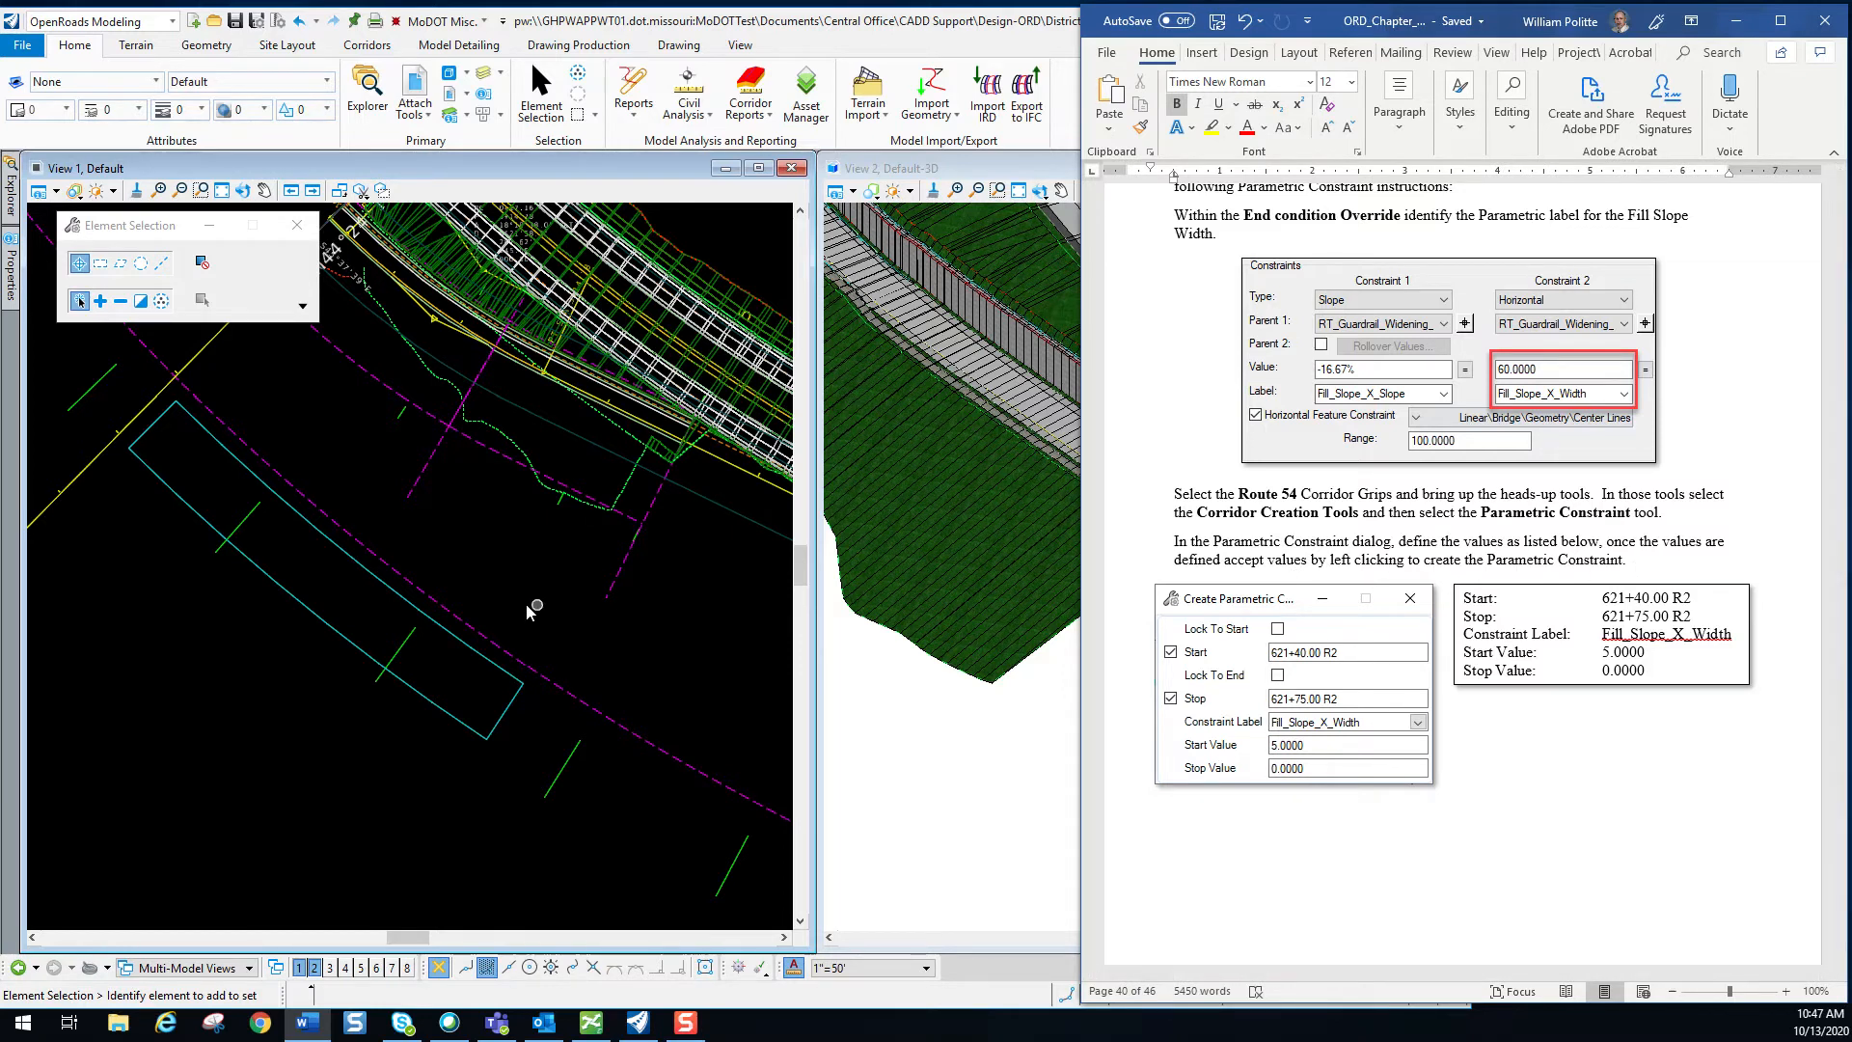
Return to OpenRoads Designer and begin a parametric constraint on the Route 54 corridor with start station 621+40.00 R2.
{"action": "middle_click_drag", "start_coordinate": [384, 569], "coordinate": [332, 741]}
{"action": "scroll", "coordinate": [357, 365], "scroll_direction": "down", "scroll_amount": 1}
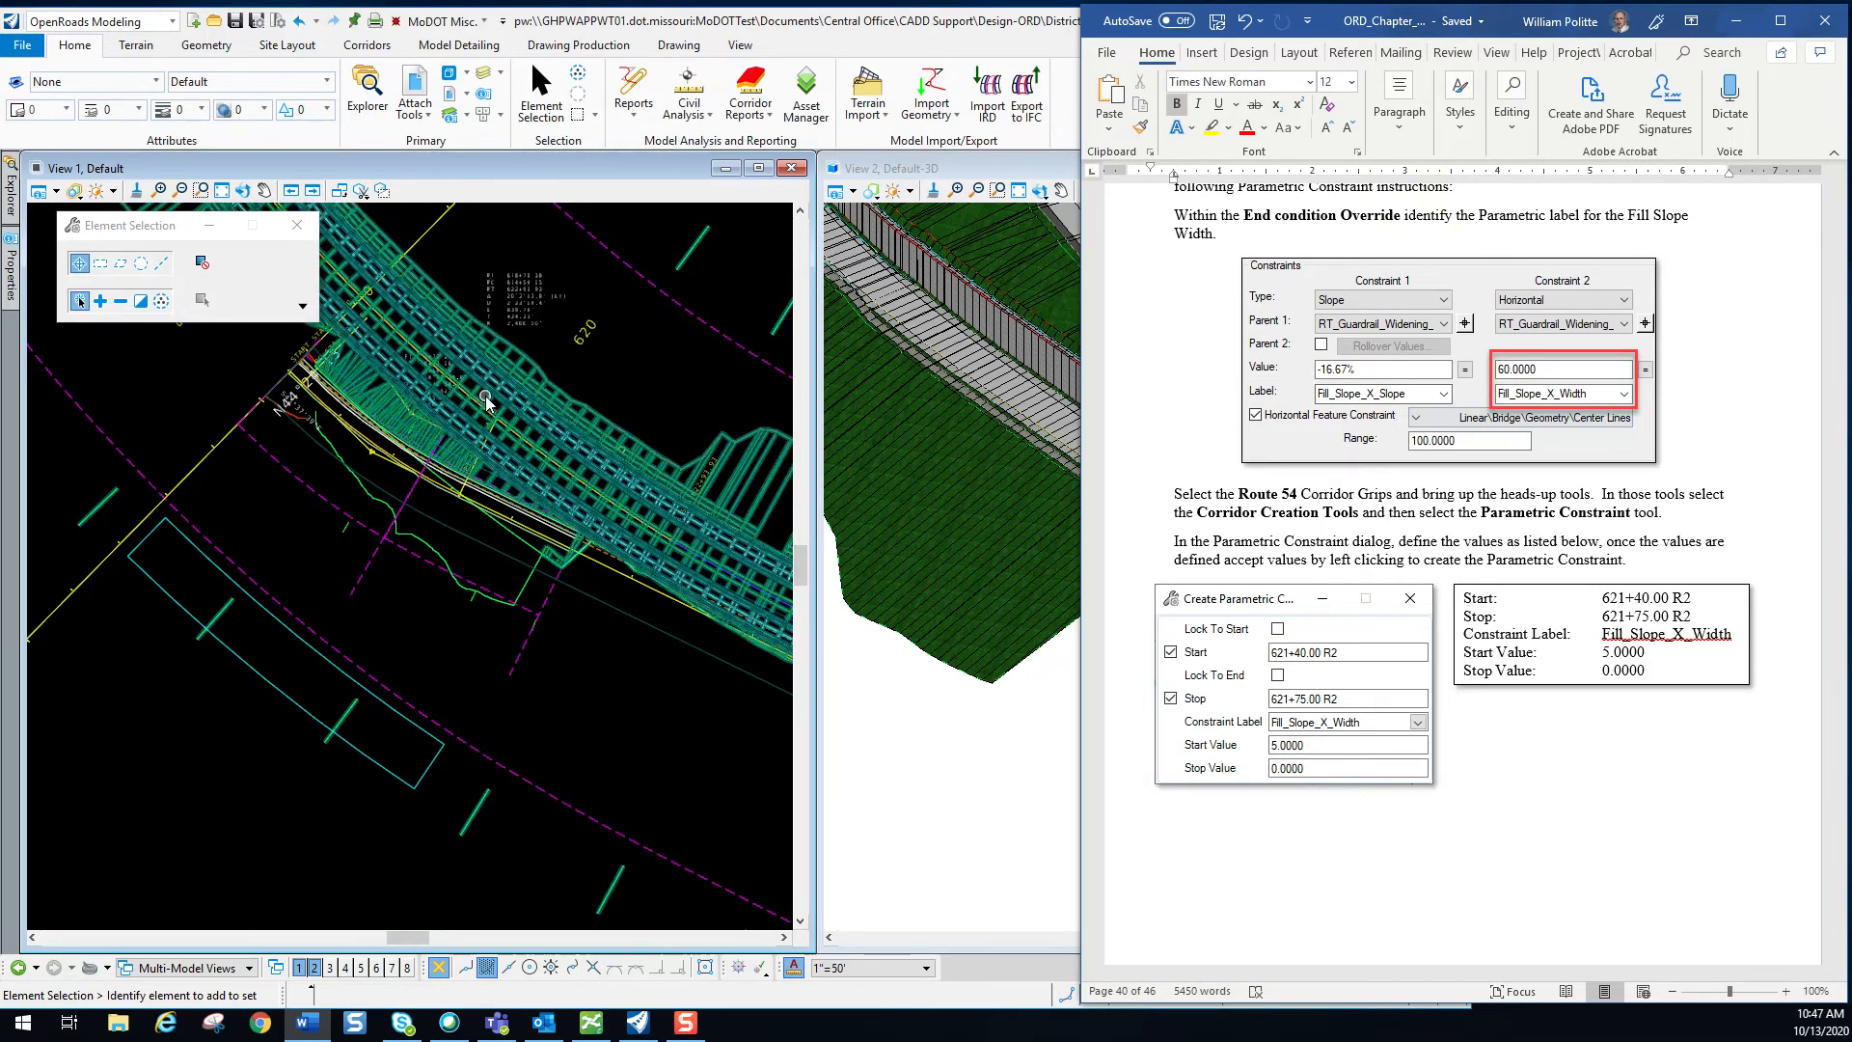
{"action": "left_click", "coordinate": [104, 502]}
{"action": "left_click", "coordinate": [105, 504]}
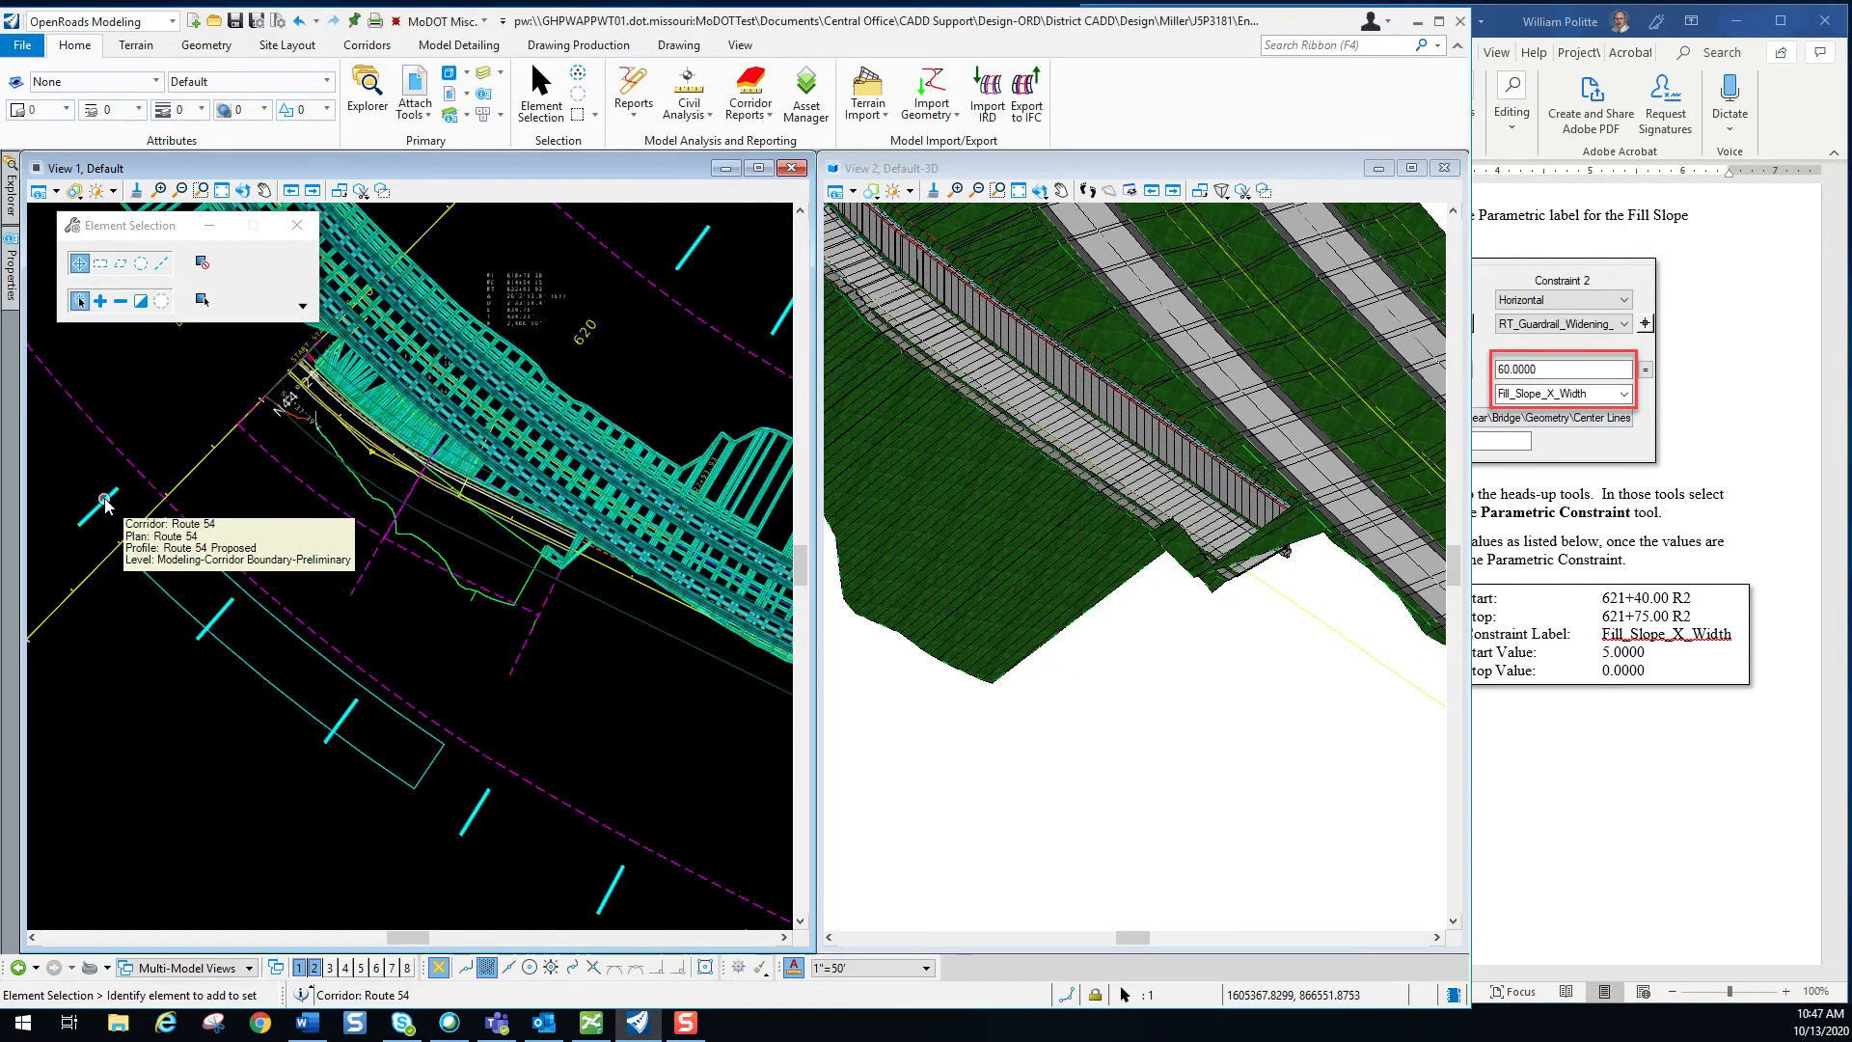
{"action": "mouse_move", "coordinate": [108, 505]}
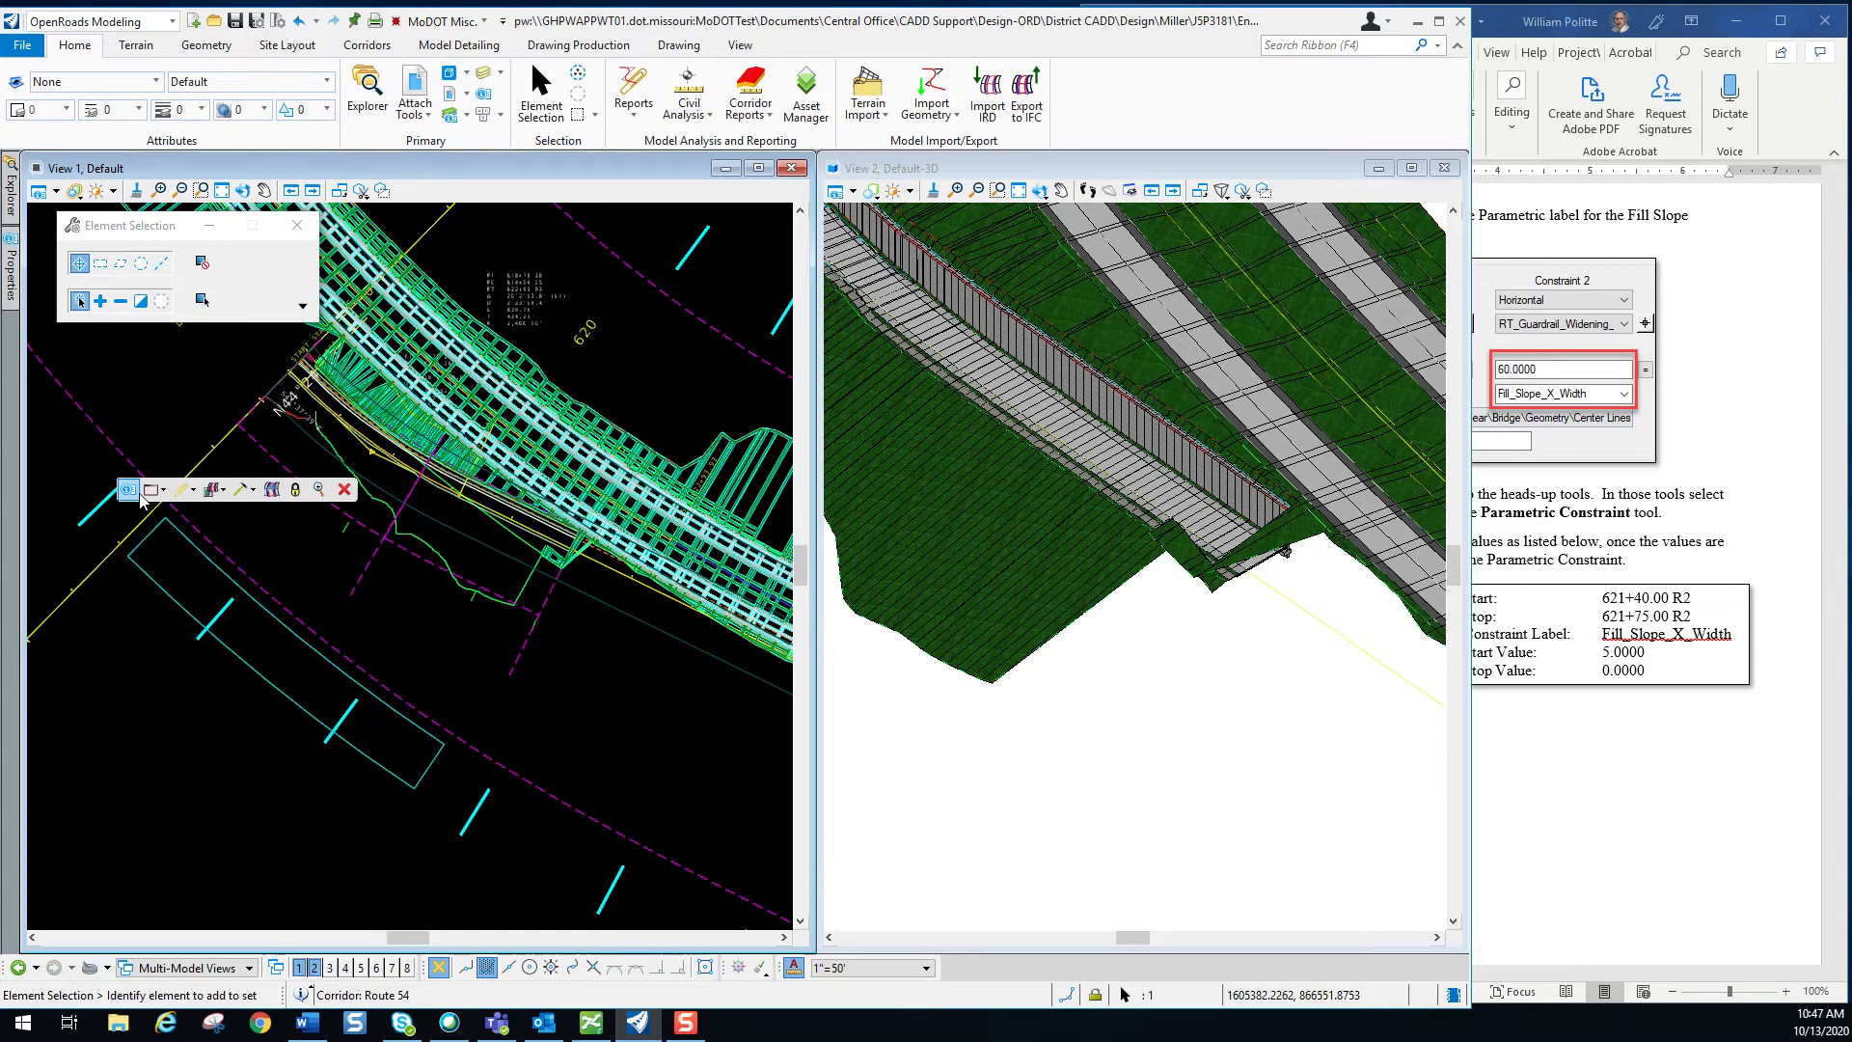
{"action": "left_click", "coordinate": [254, 492]}
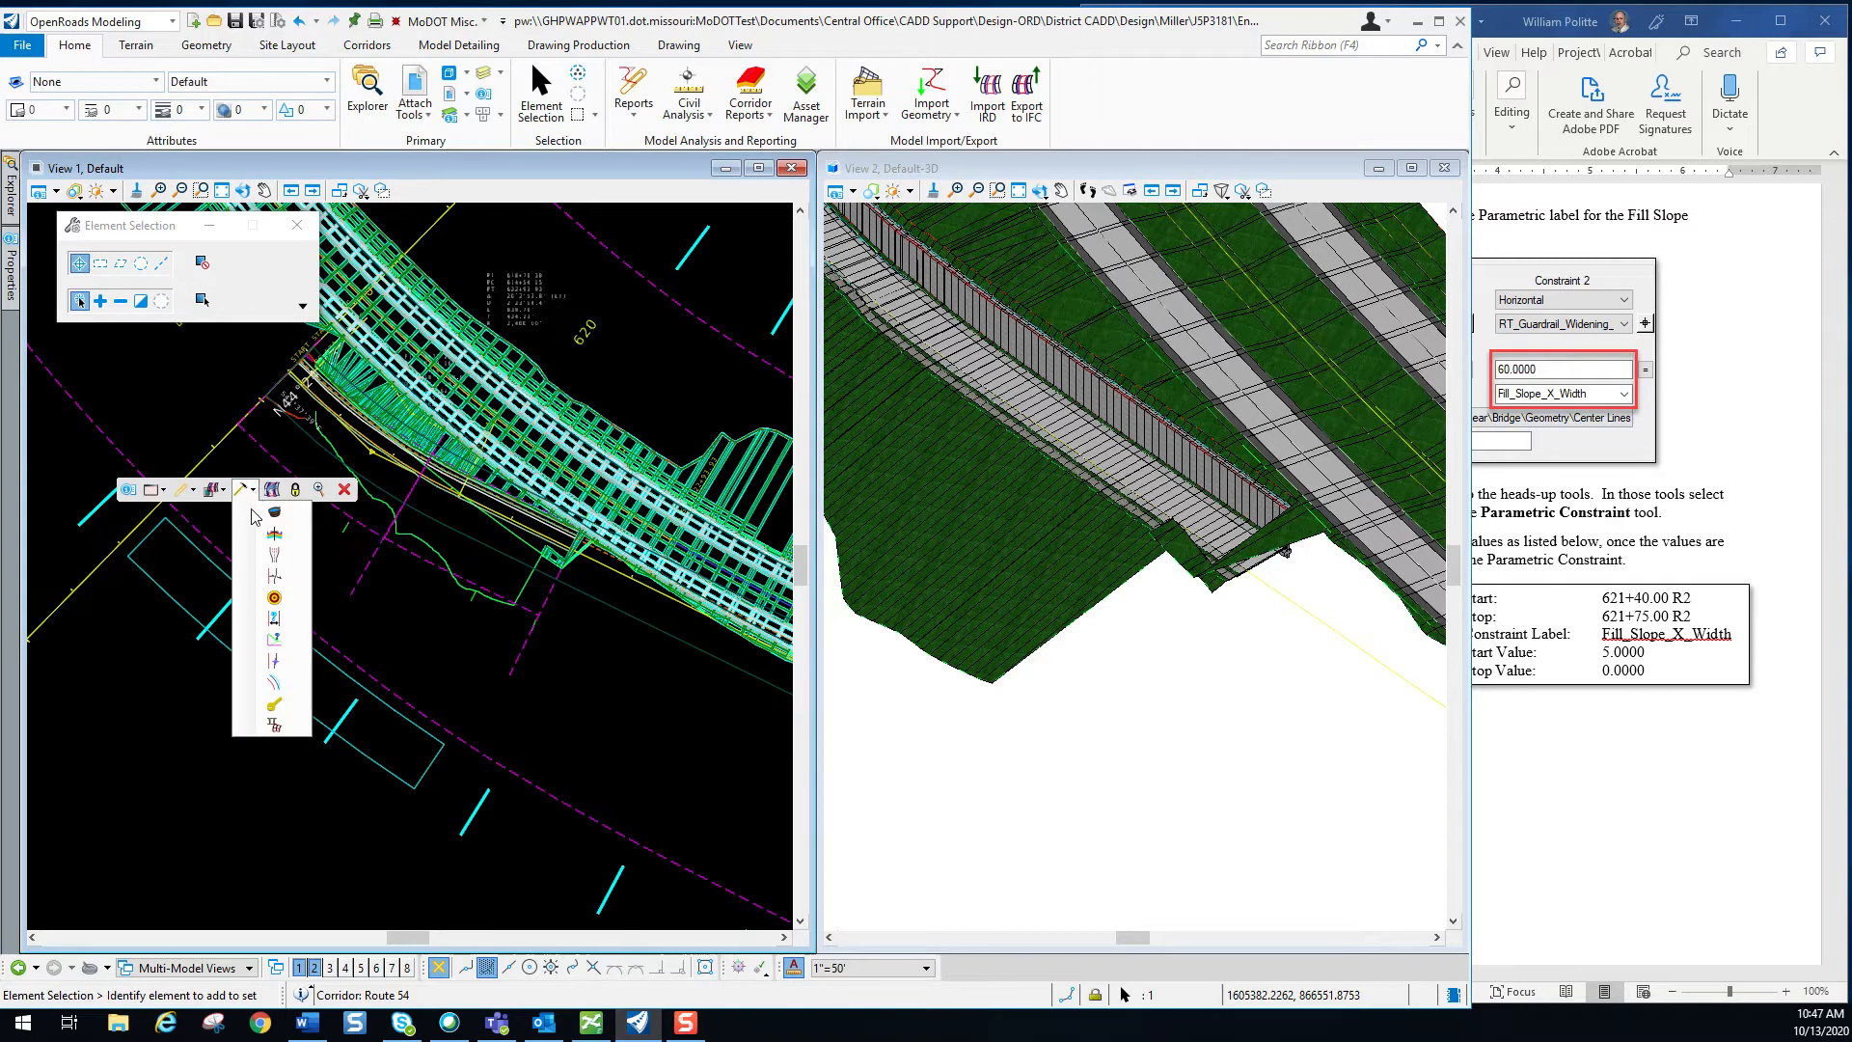
{"action": "left_click", "coordinate": [276, 622]}
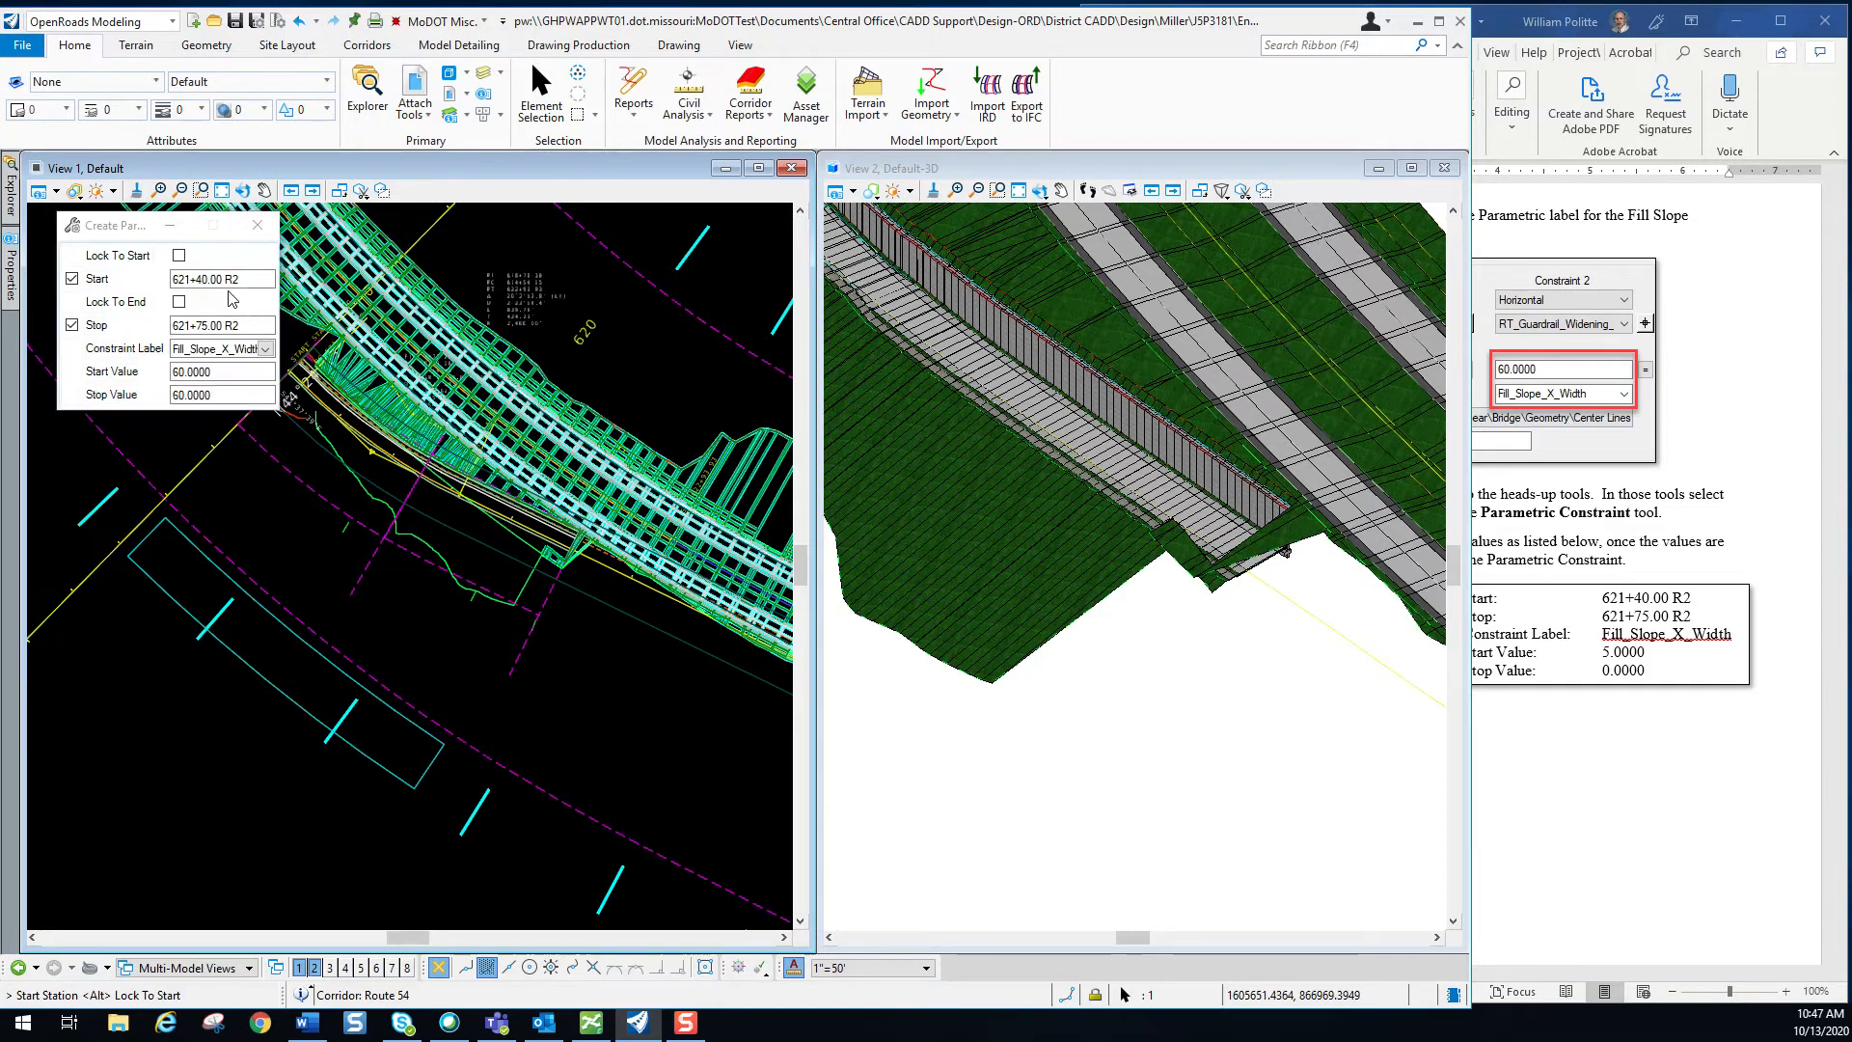
{"action": "left_click_drag", "start_coordinate": [154, 225], "coordinate": [539, 375]}
{"action": "left_click", "coordinate": [458, 428]}
{"action": "left_click", "coordinate": [459, 475]}
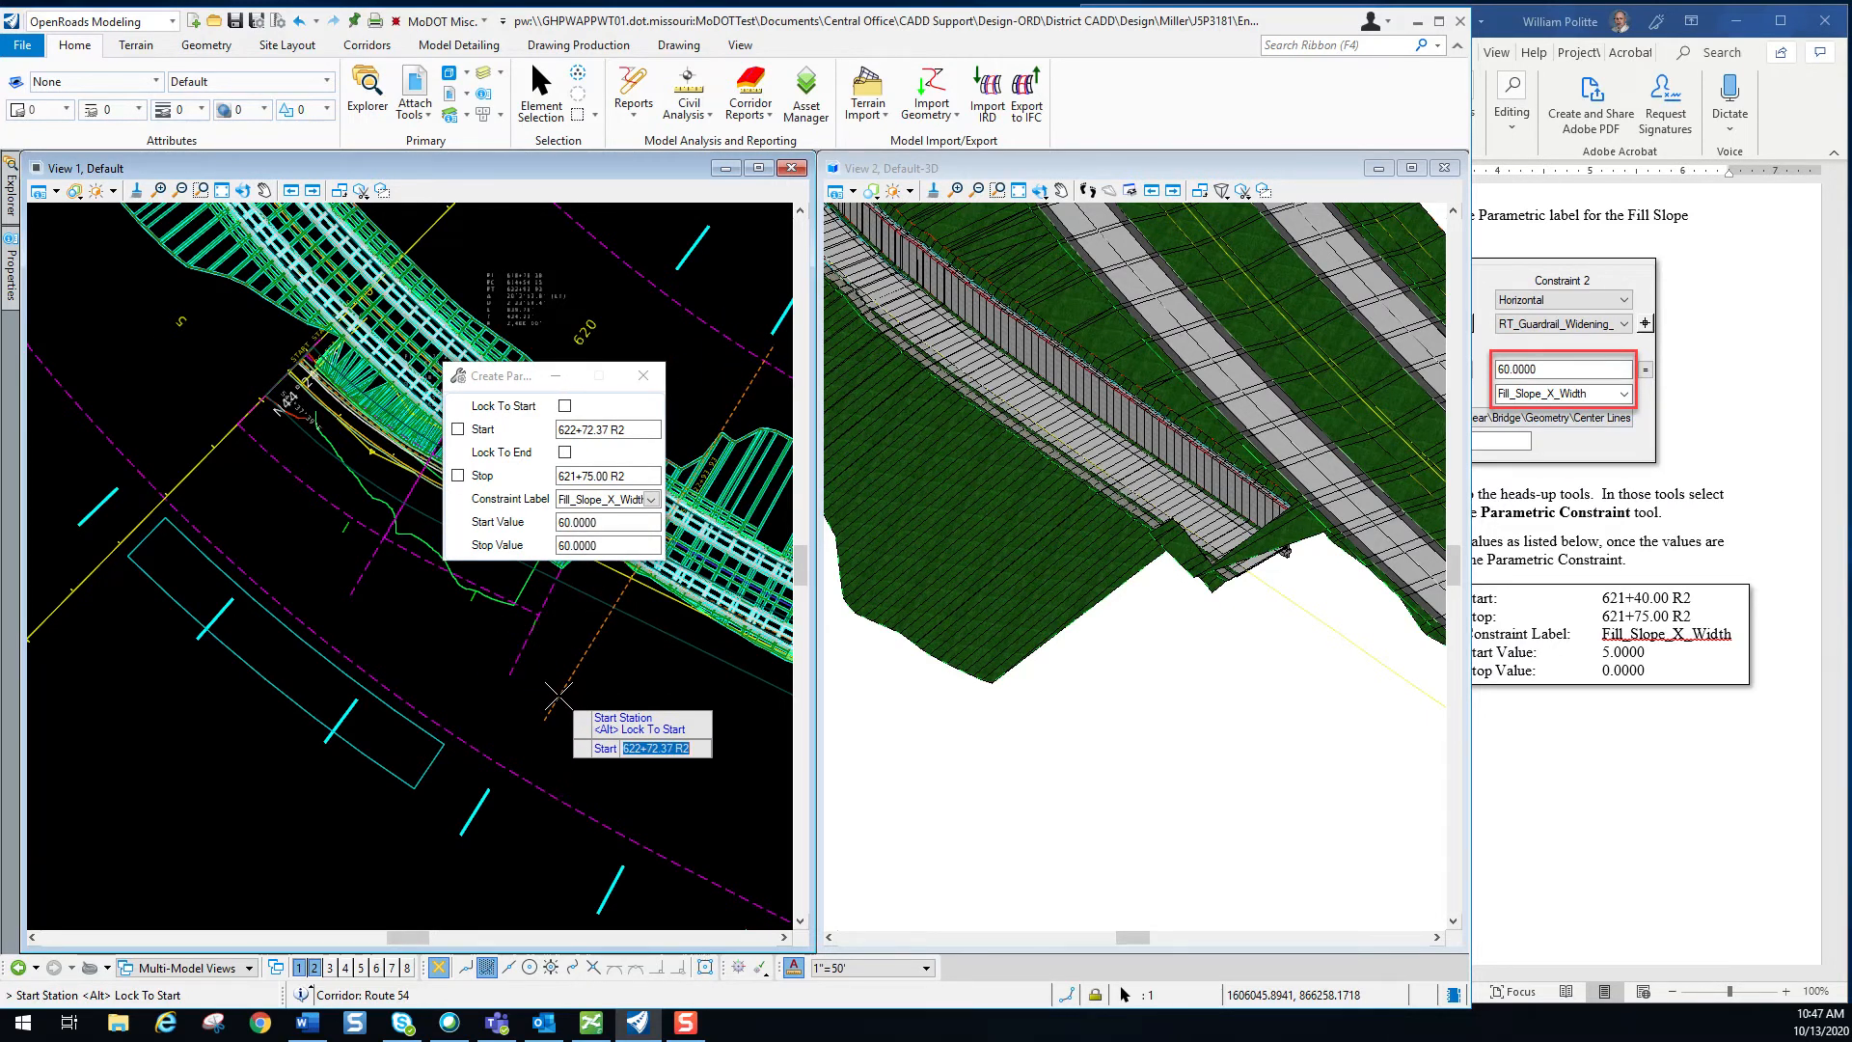
{"action": "type", "text": "621+40 R"}
{"action": "key", "text": "Return"}
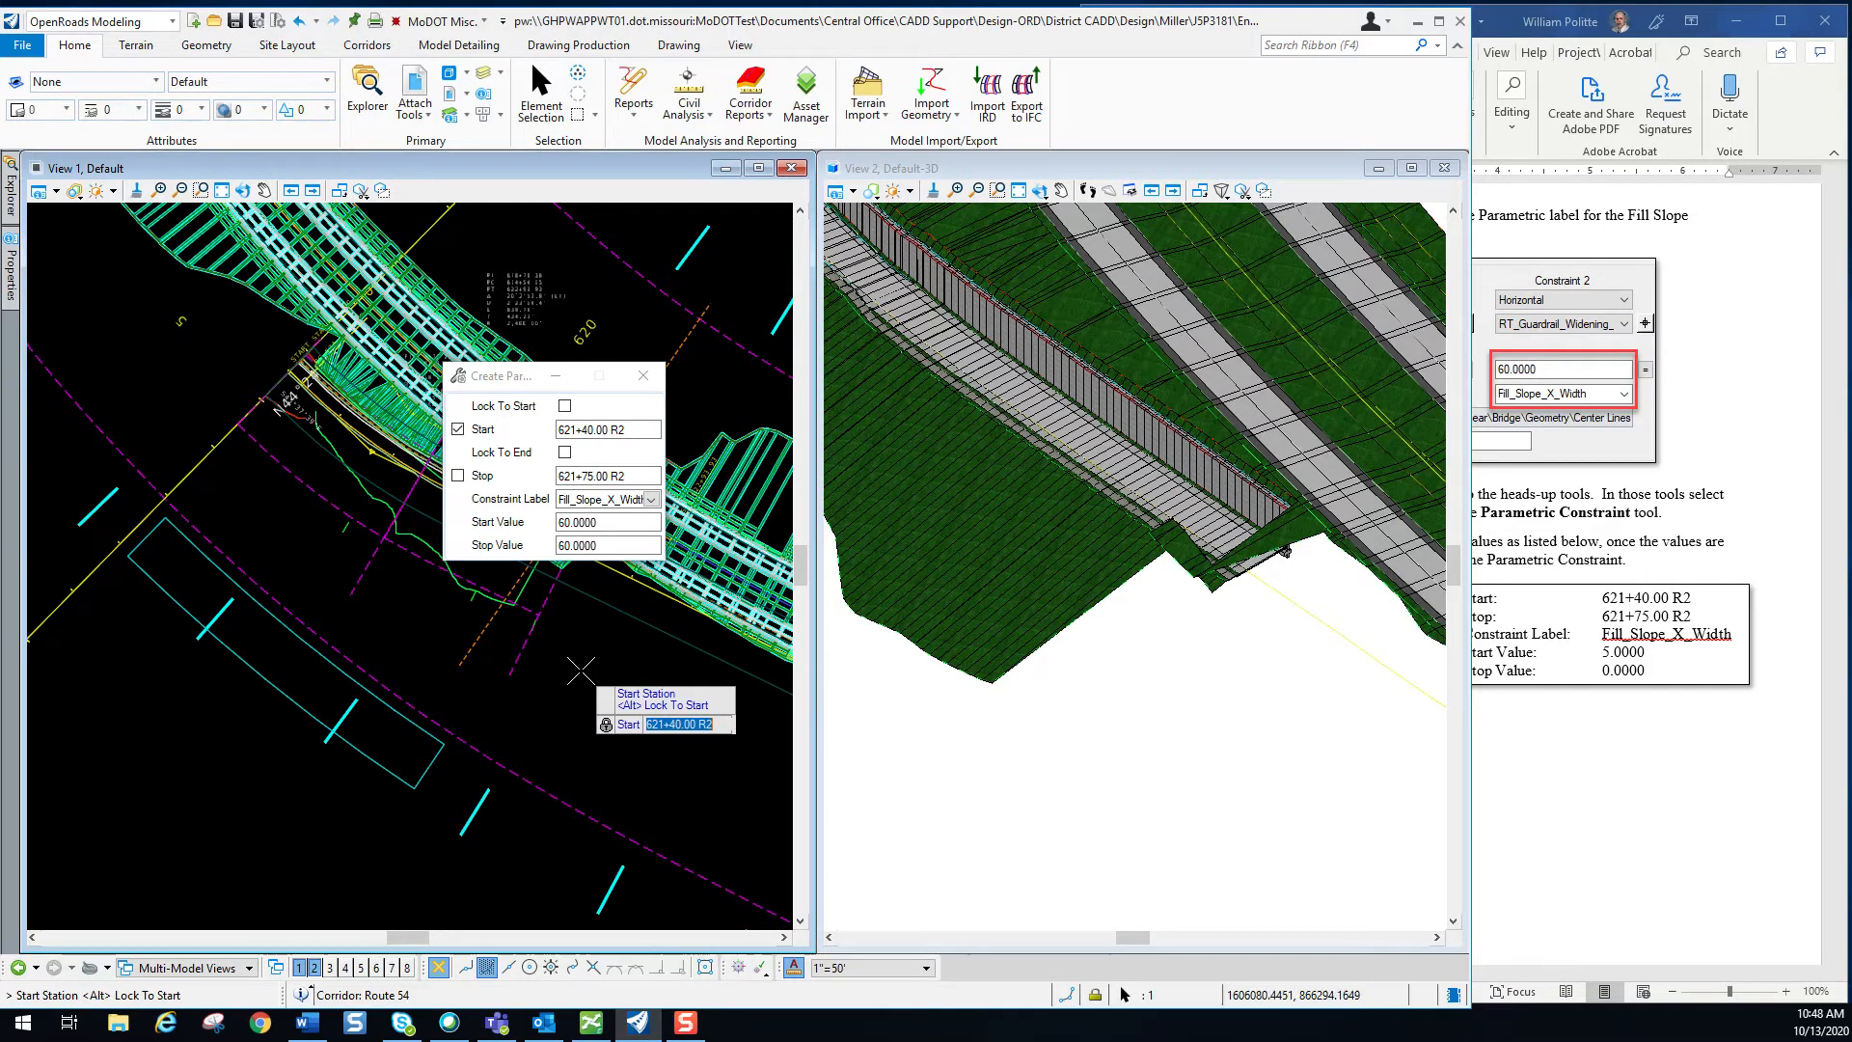
{"action": "left_click", "coordinate": [564, 665]}
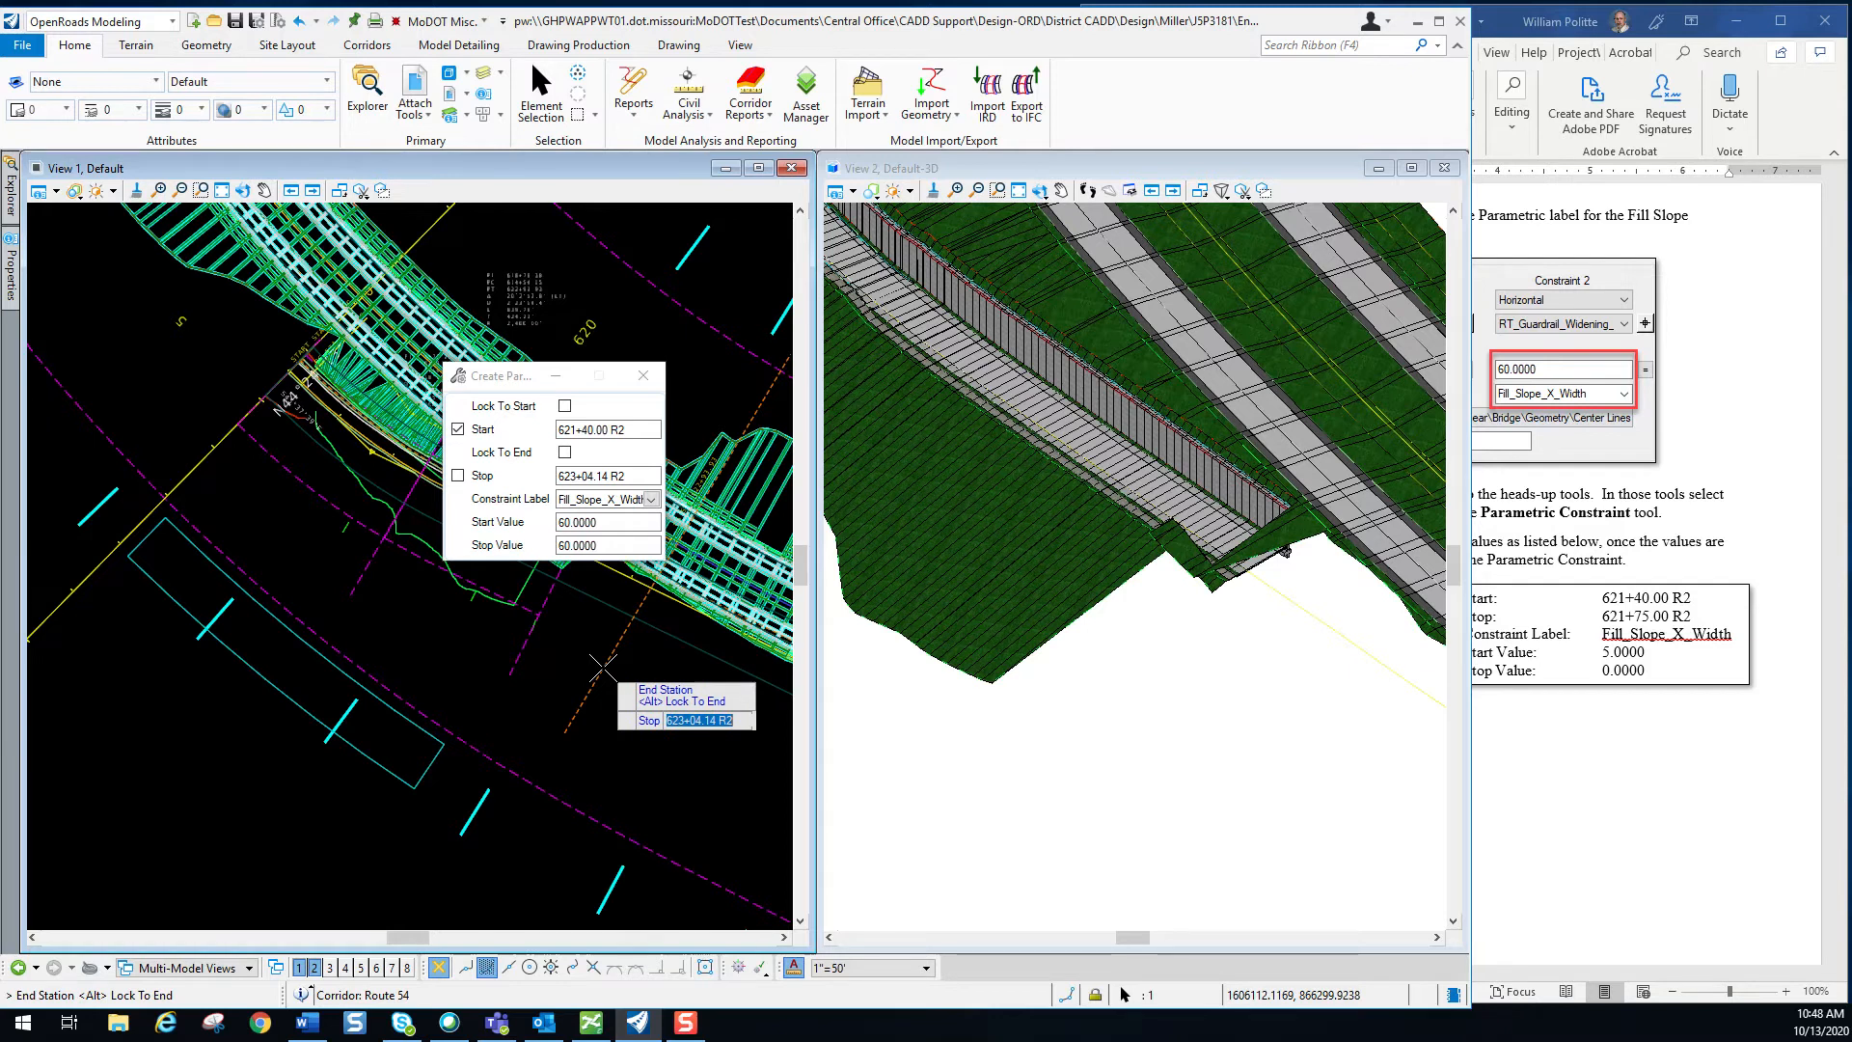
Set the parametric constraint's stop station to 621+75.00 R2.
{"action": "type", "text": "621+75.00"}
{"action": "type", "text": " R"}
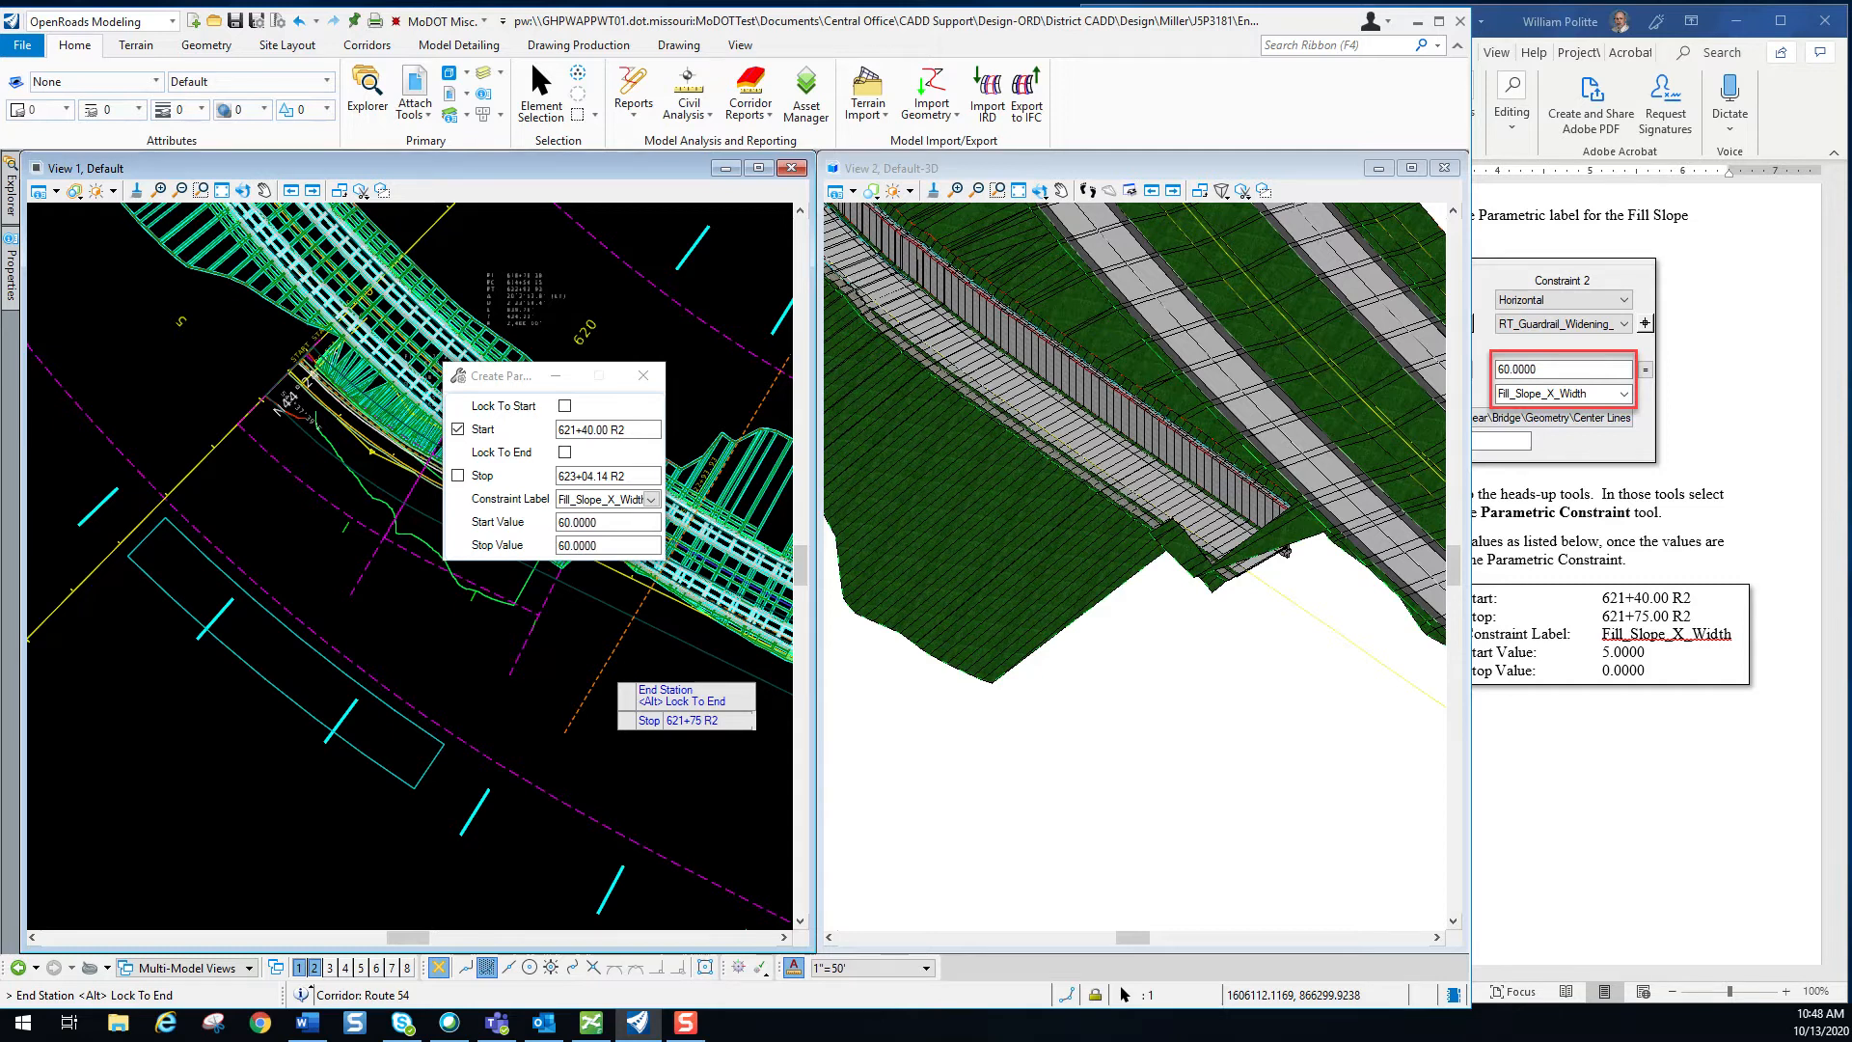
{"action": "type", "text": "2"}
{"action": "key", "text": "Return"}
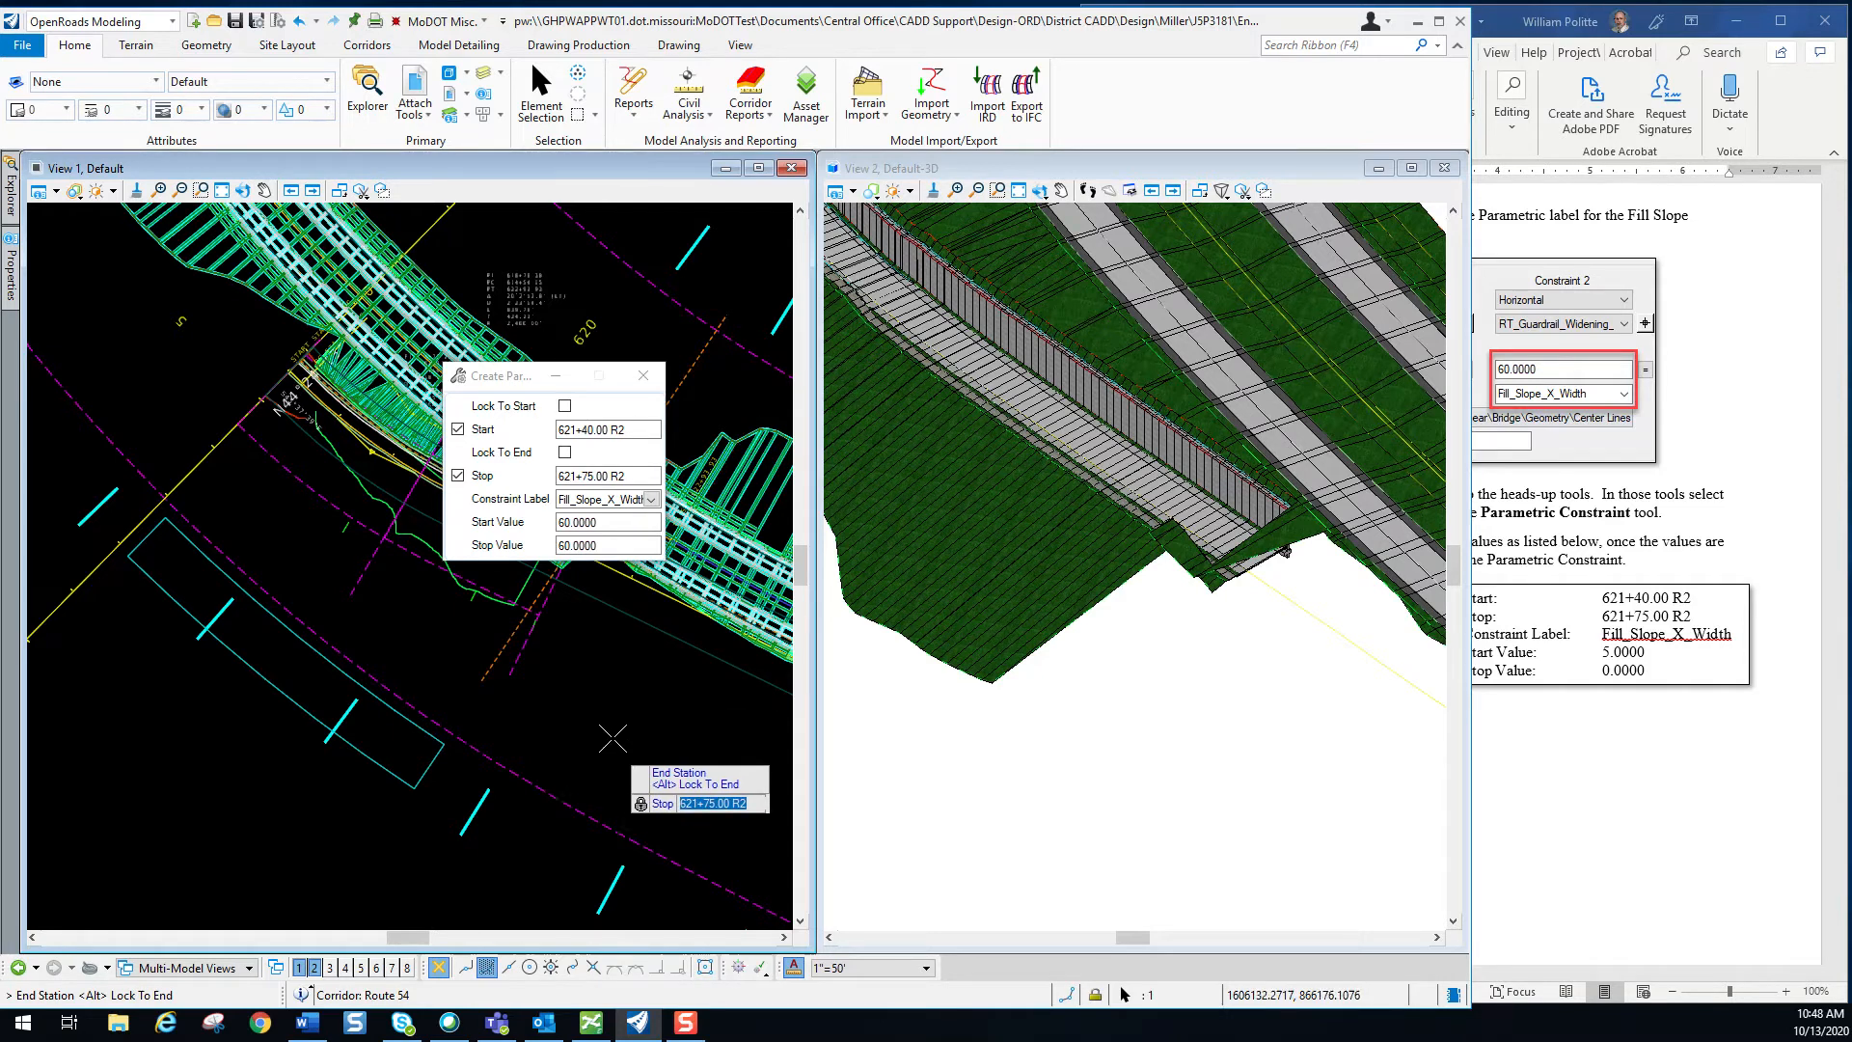
{"action": "left_click", "coordinate": [580, 713]}
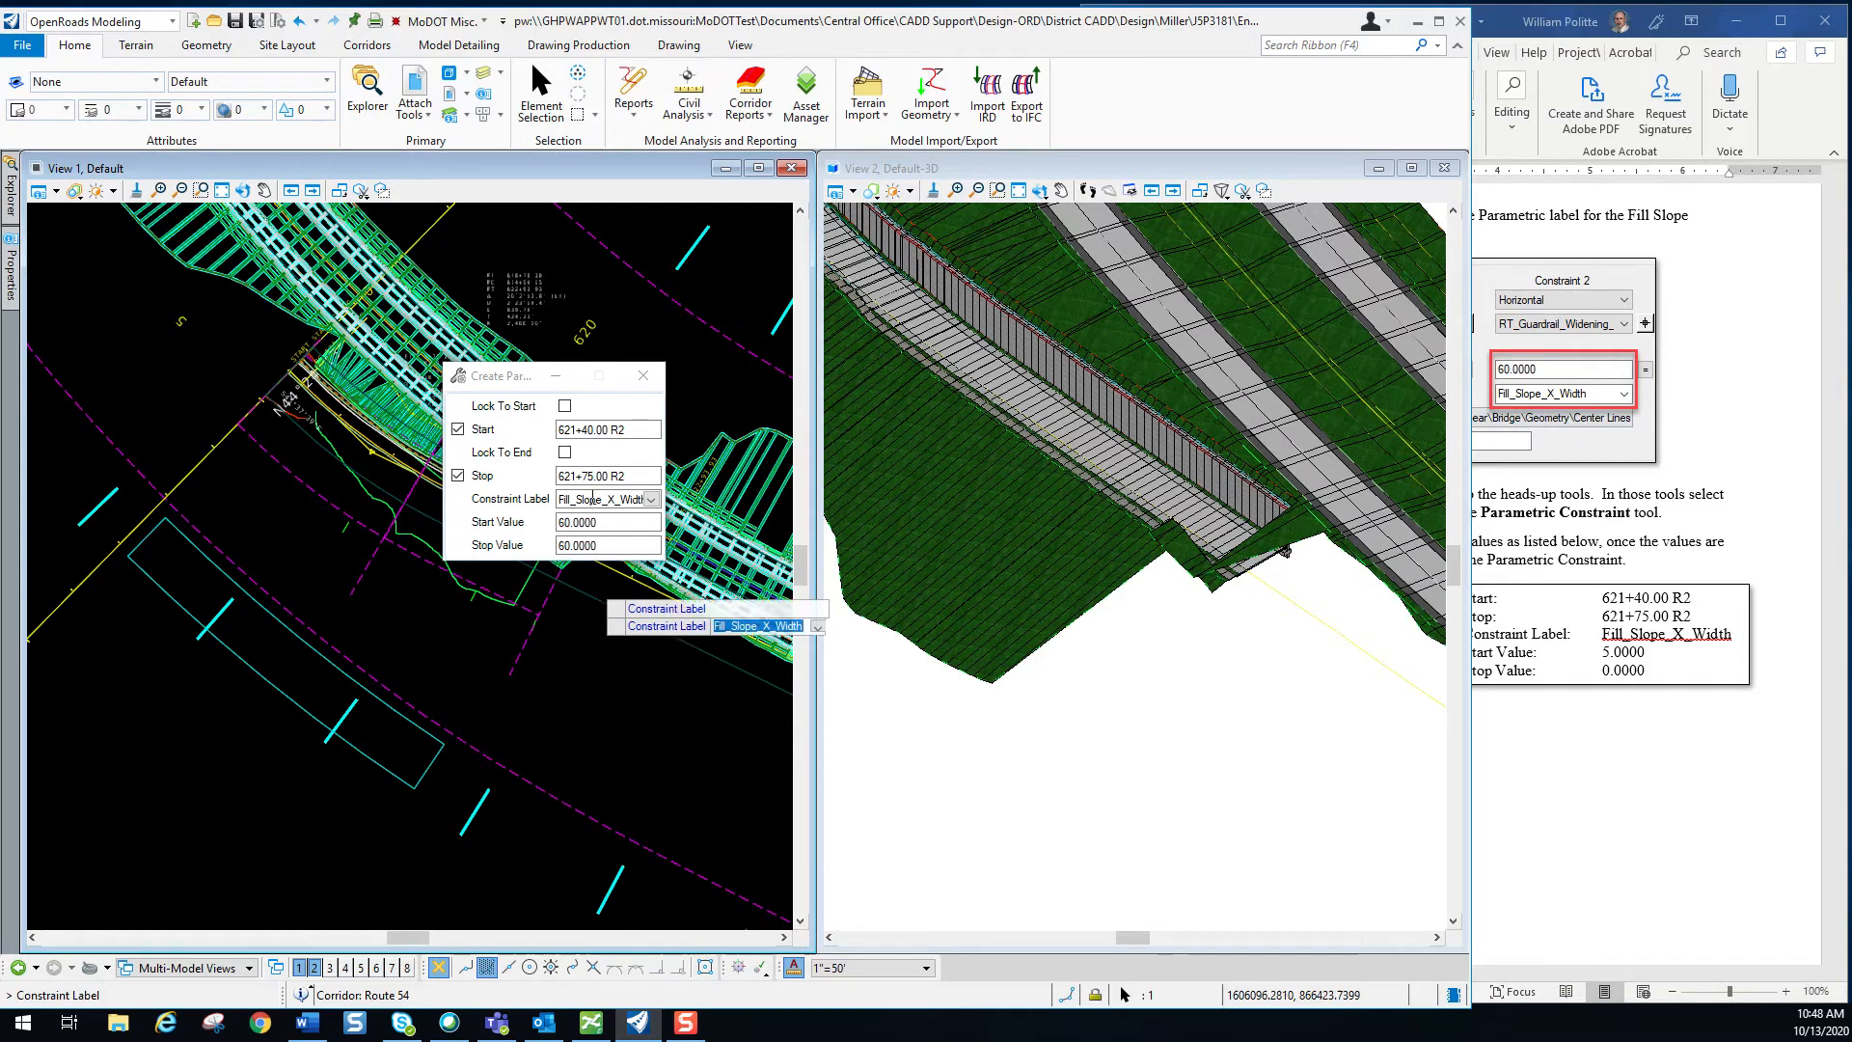
Use the constraint label Fill_Slope_X_Width with start value 5.0000 and stop value 0.0000, create the constraint, and leave the command.
{"action": "left_click", "coordinate": [640, 496]}
{"action": "scroll", "coordinate": [636, 608], "scroll_direction": "down", "scroll_amount": 3}
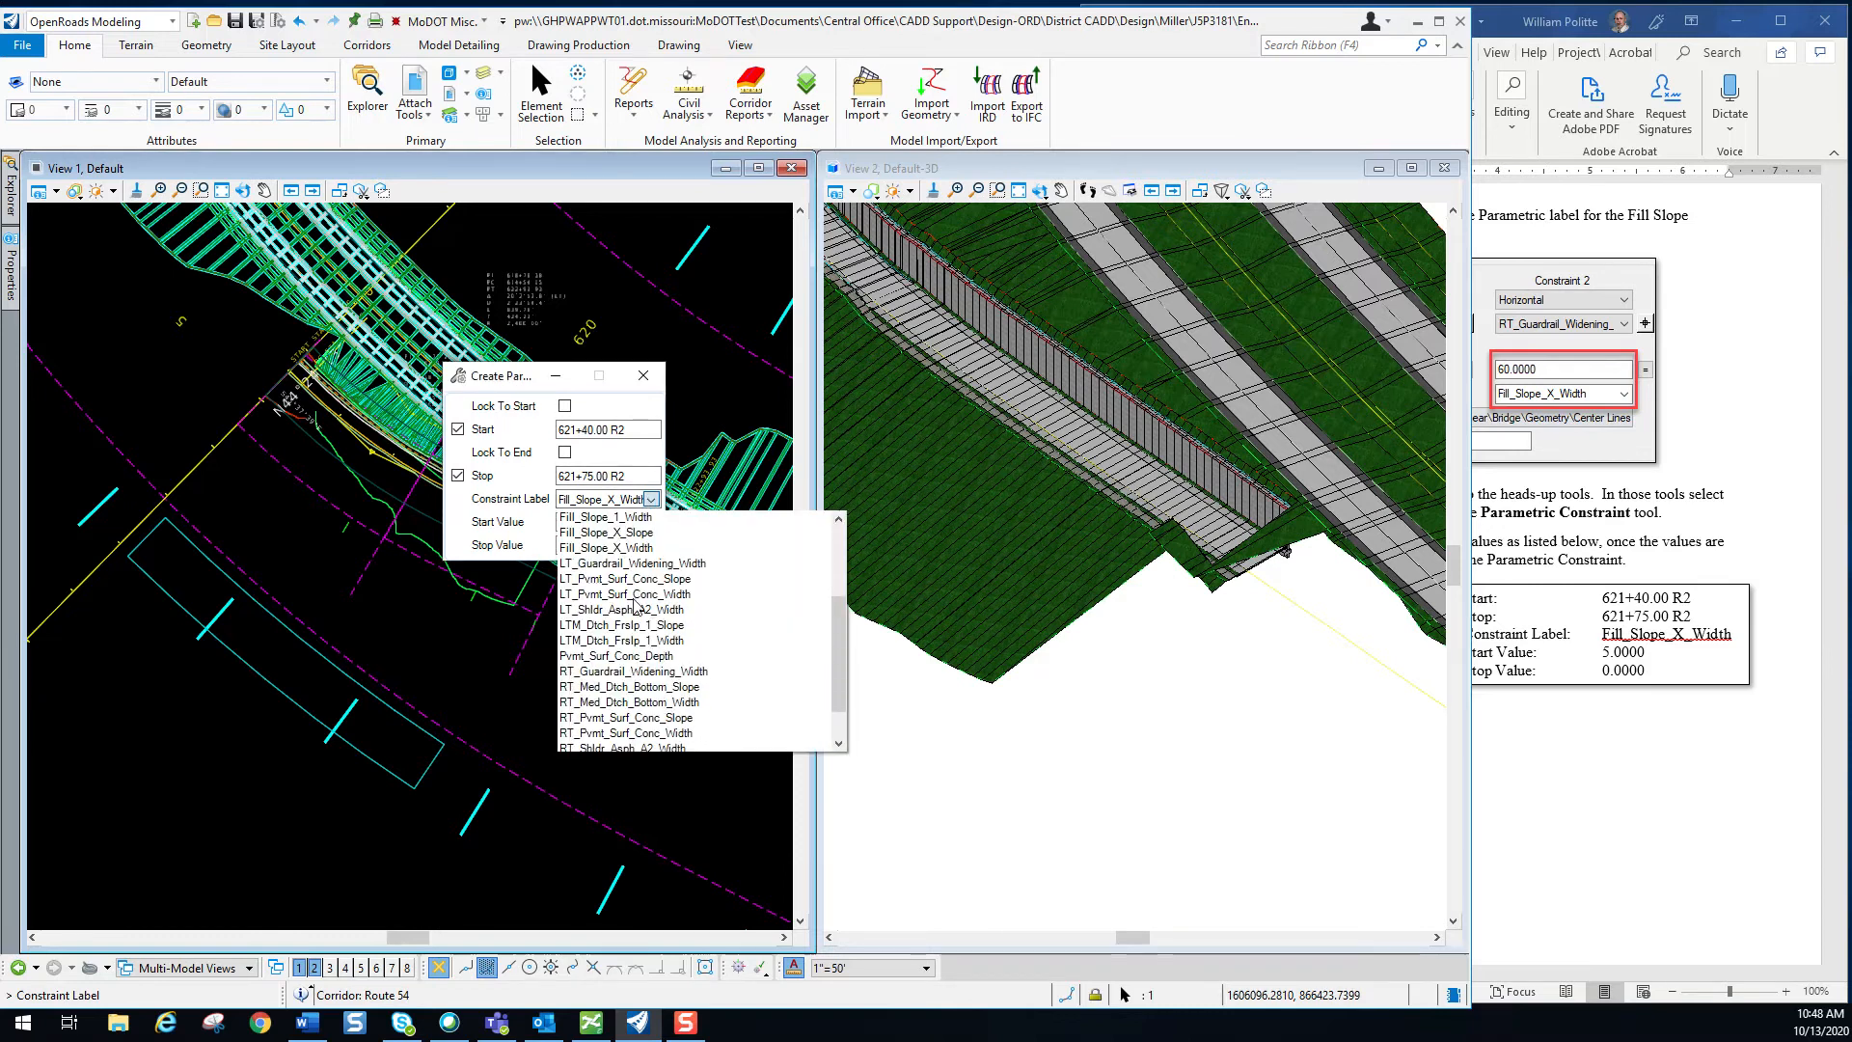
{"action": "left_click", "coordinate": [600, 548]}
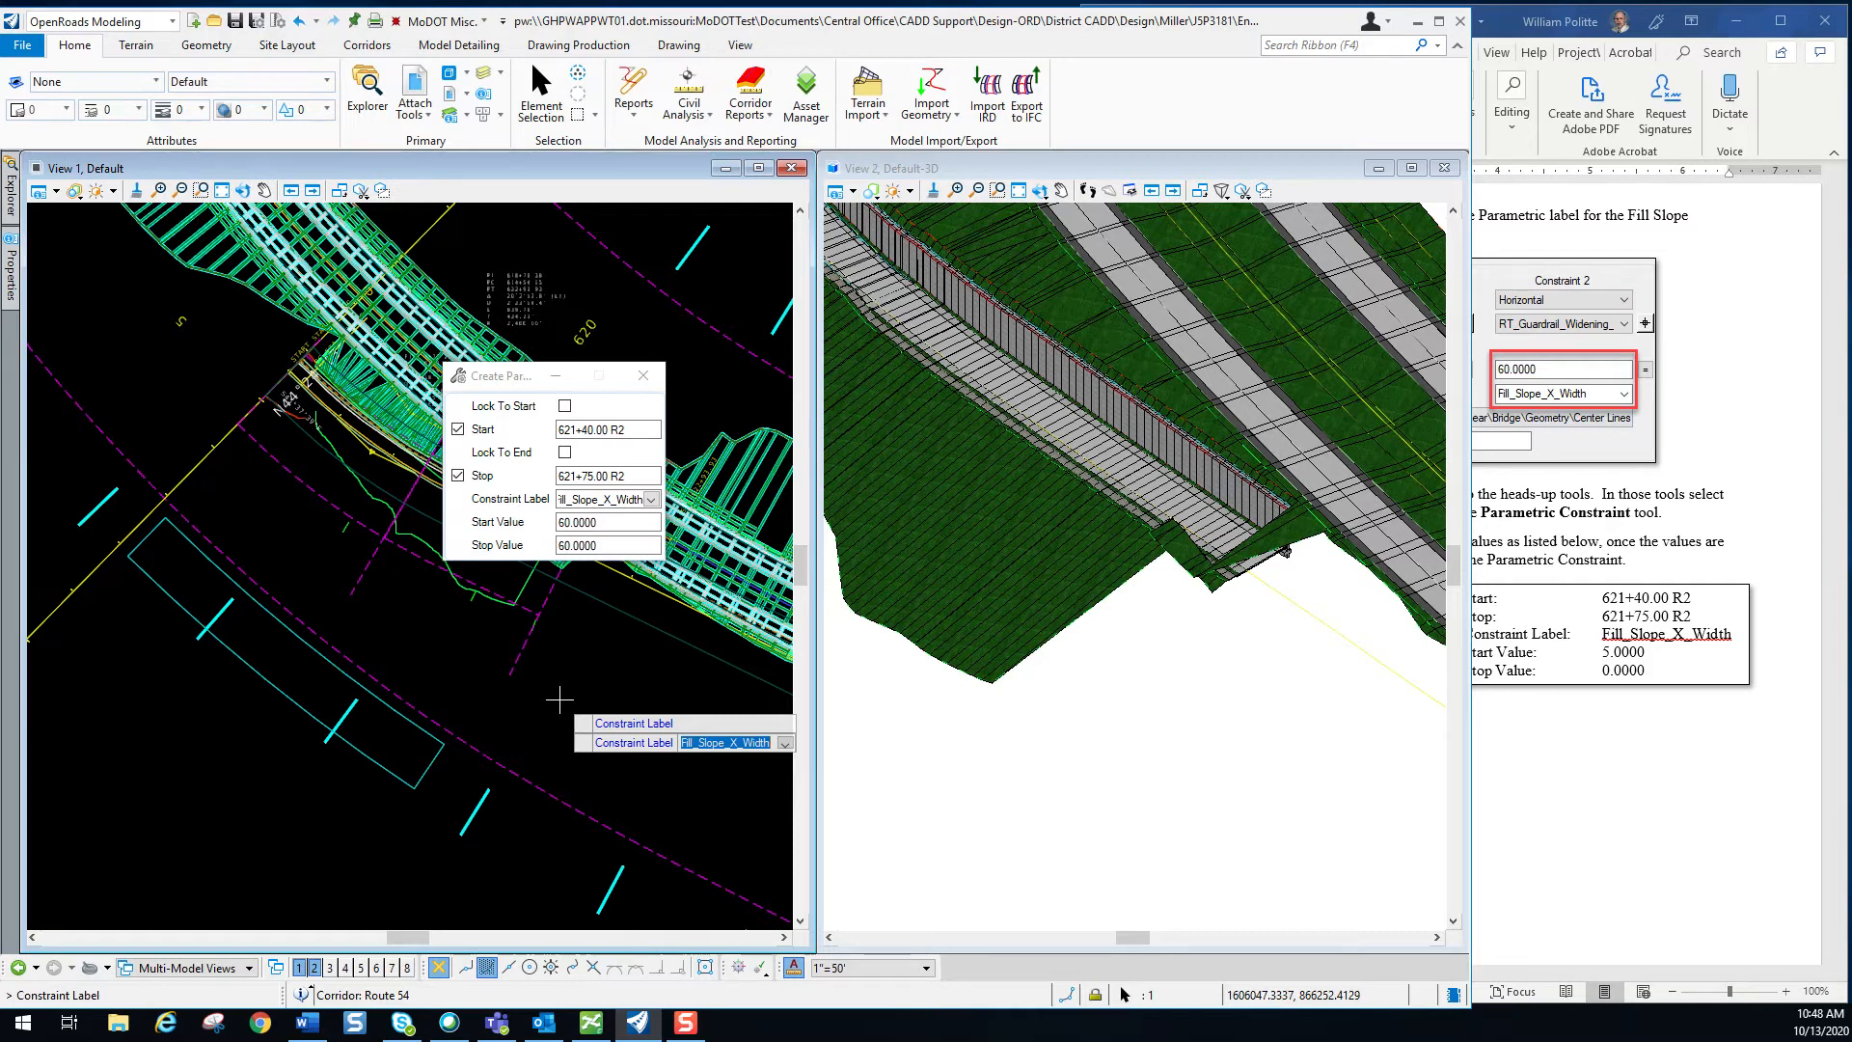
{"action": "left_click", "coordinate": [566, 687]}
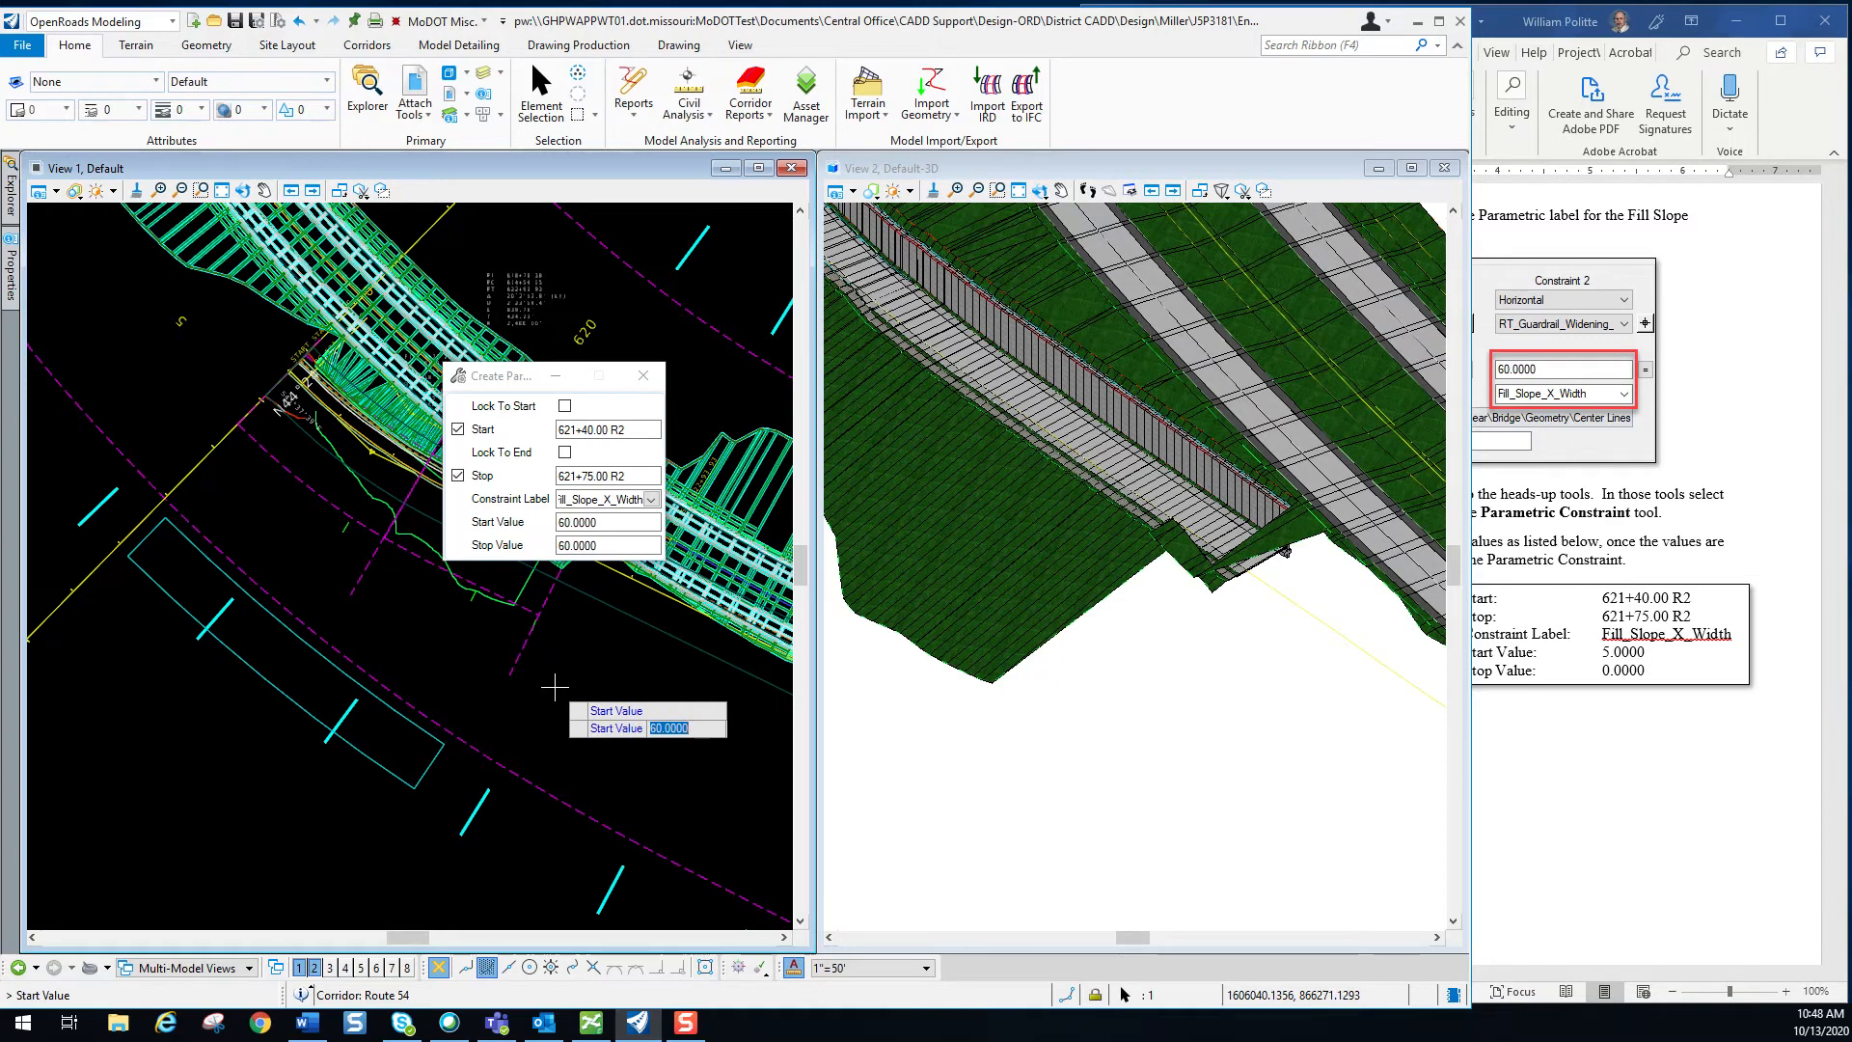
{"action": "type", "text": "5.0000"}
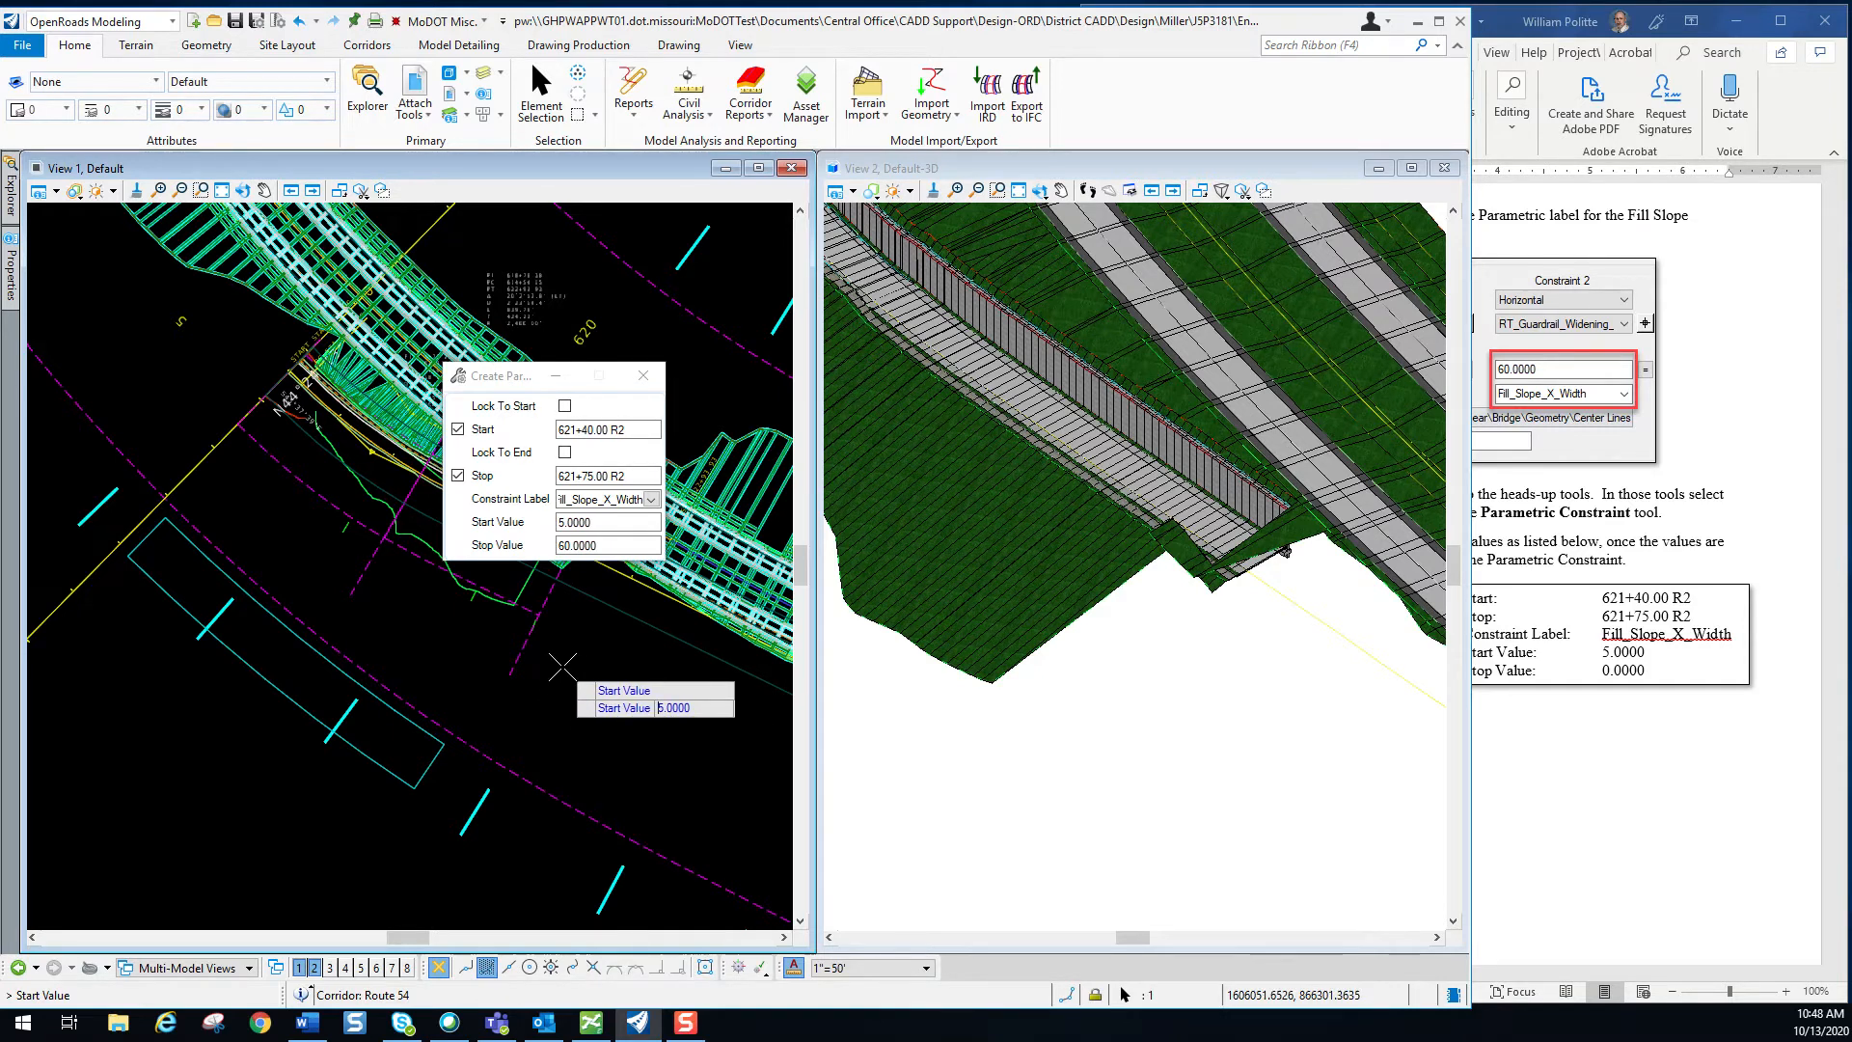
{"action": "left_click", "coordinate": [568, 686]}
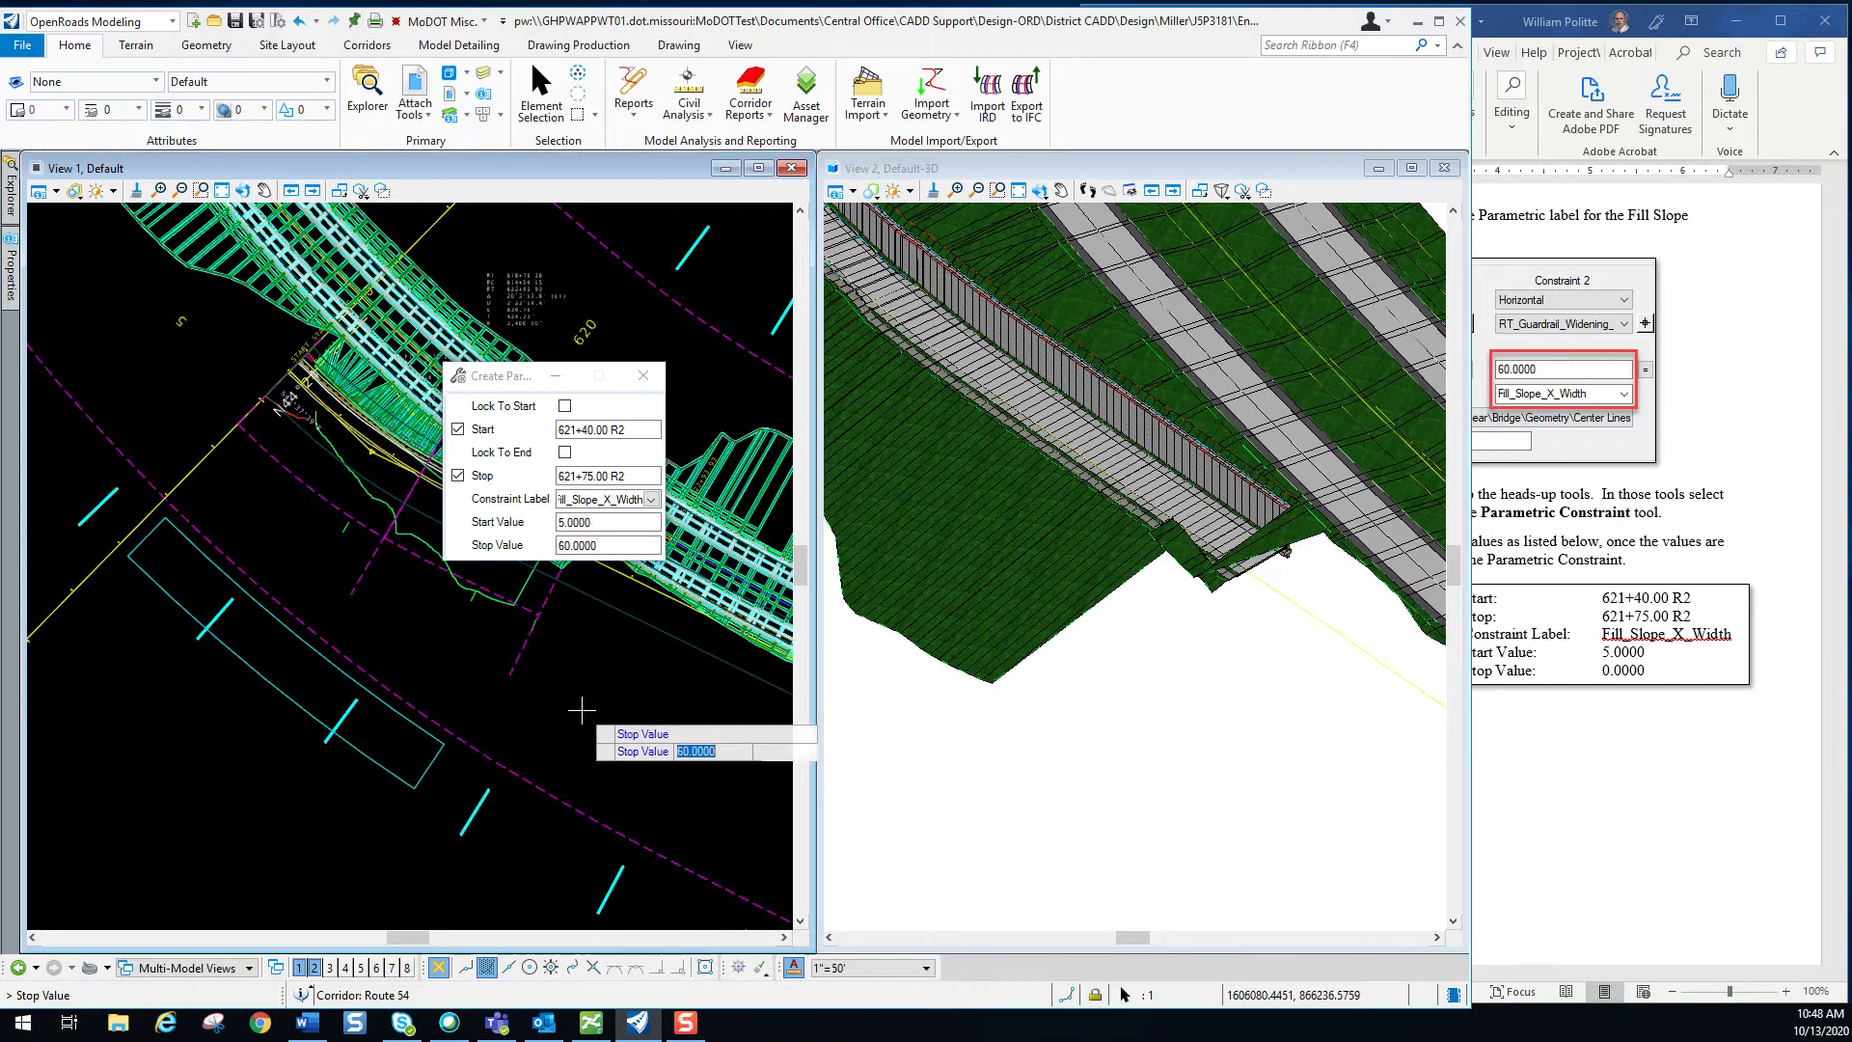
{"action": "type", "text": "0"}
{"action": "key", "text": "Return"}
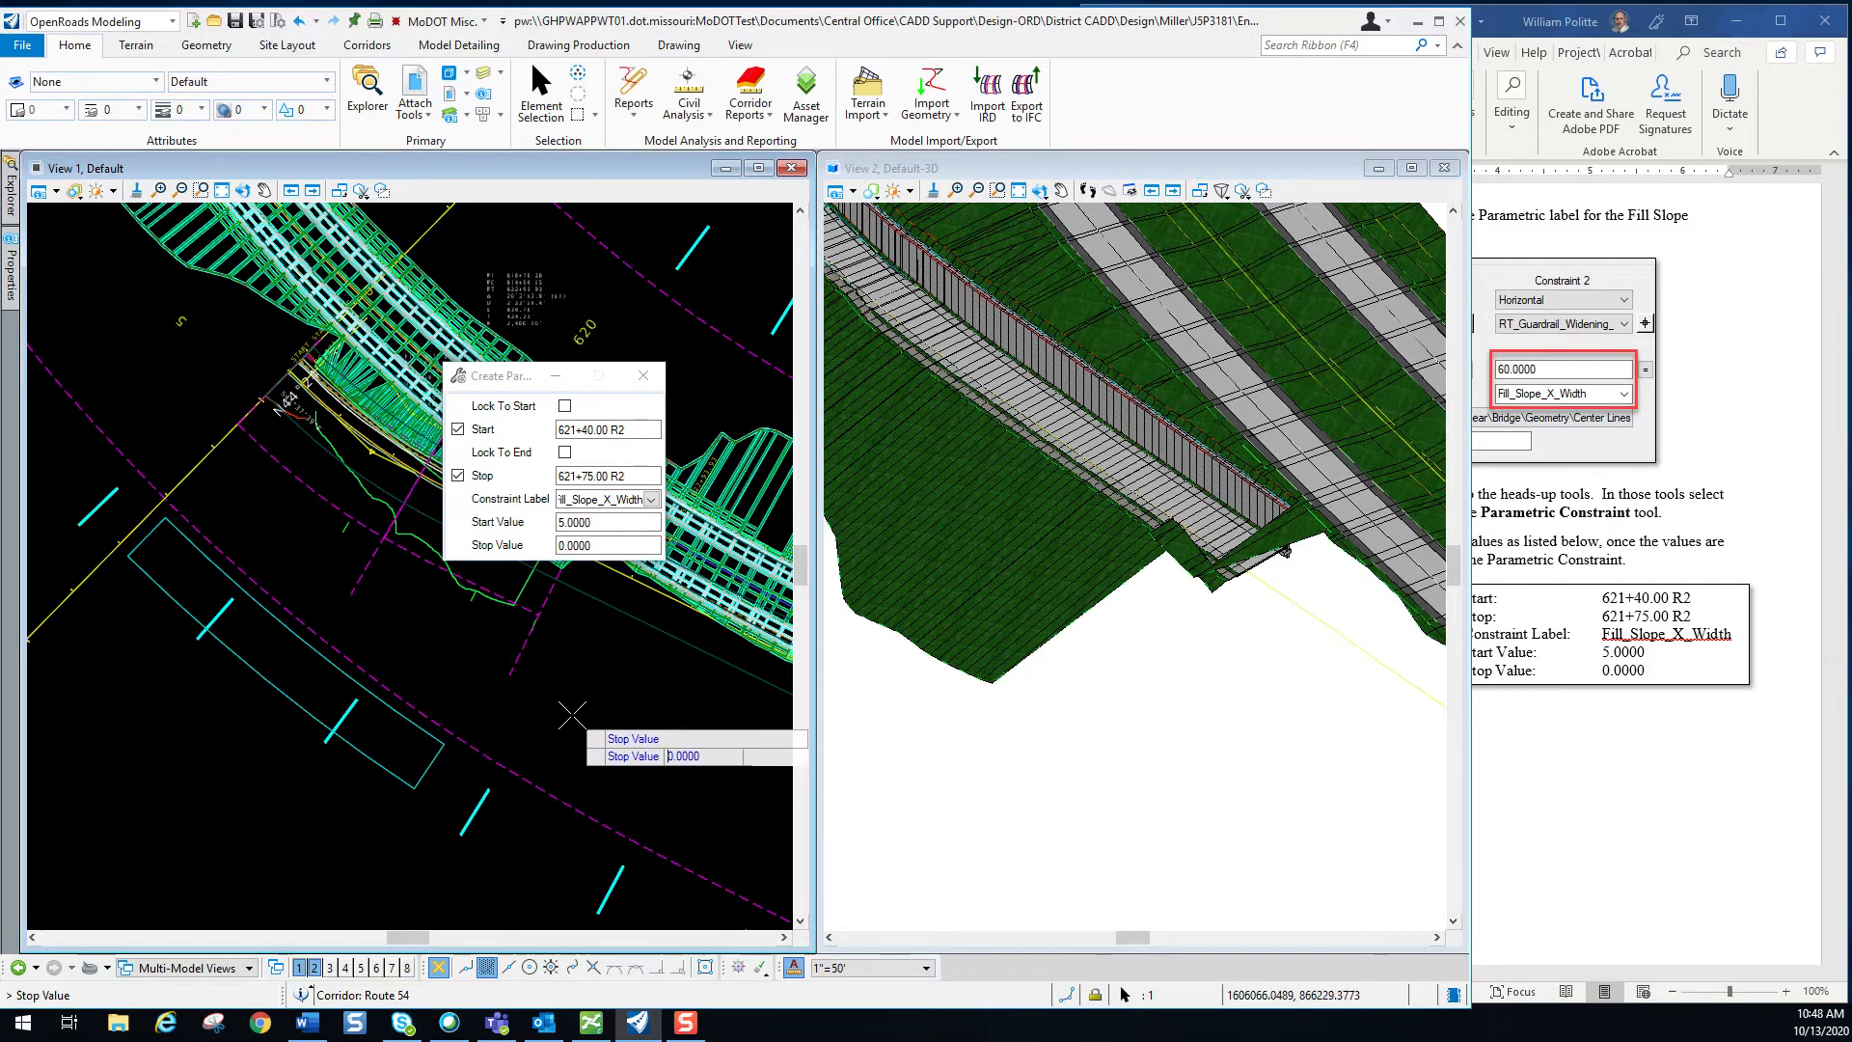
{"action": "left_click", "coordinate": [572, 715]}
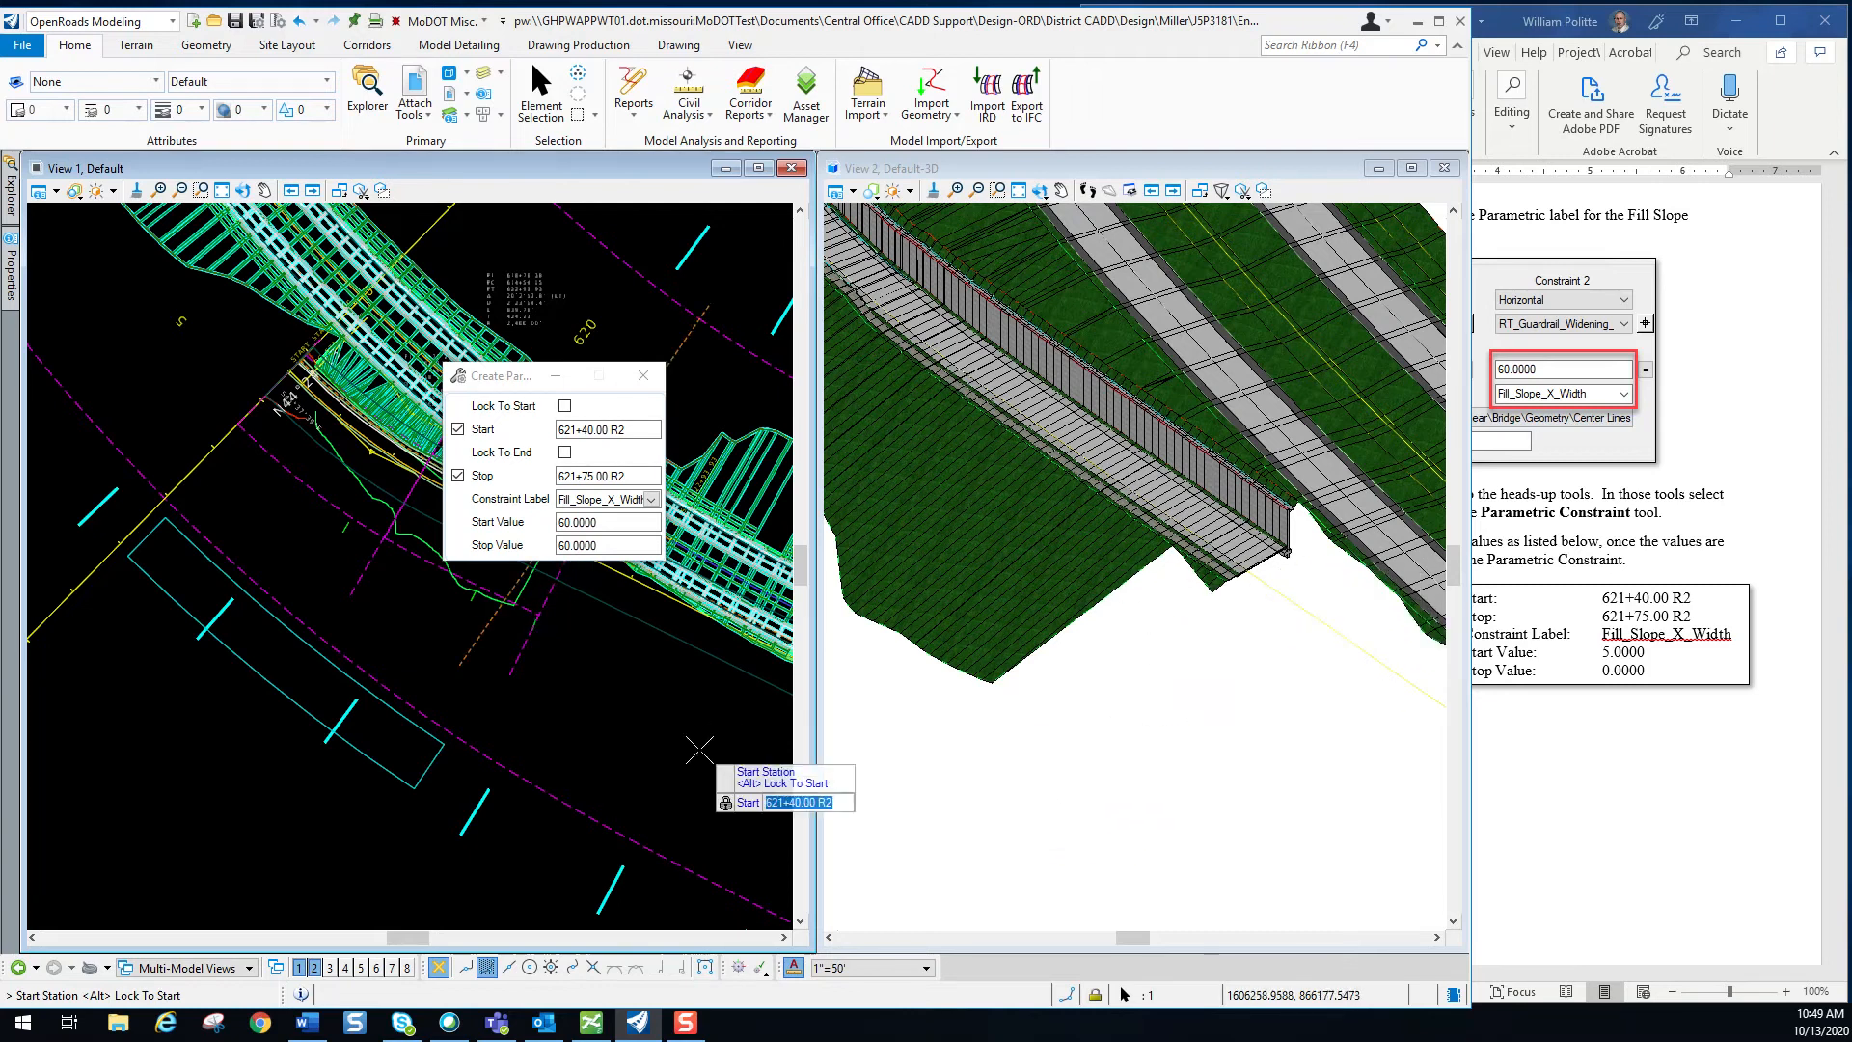
{"action": "key", "text": "Escape"}
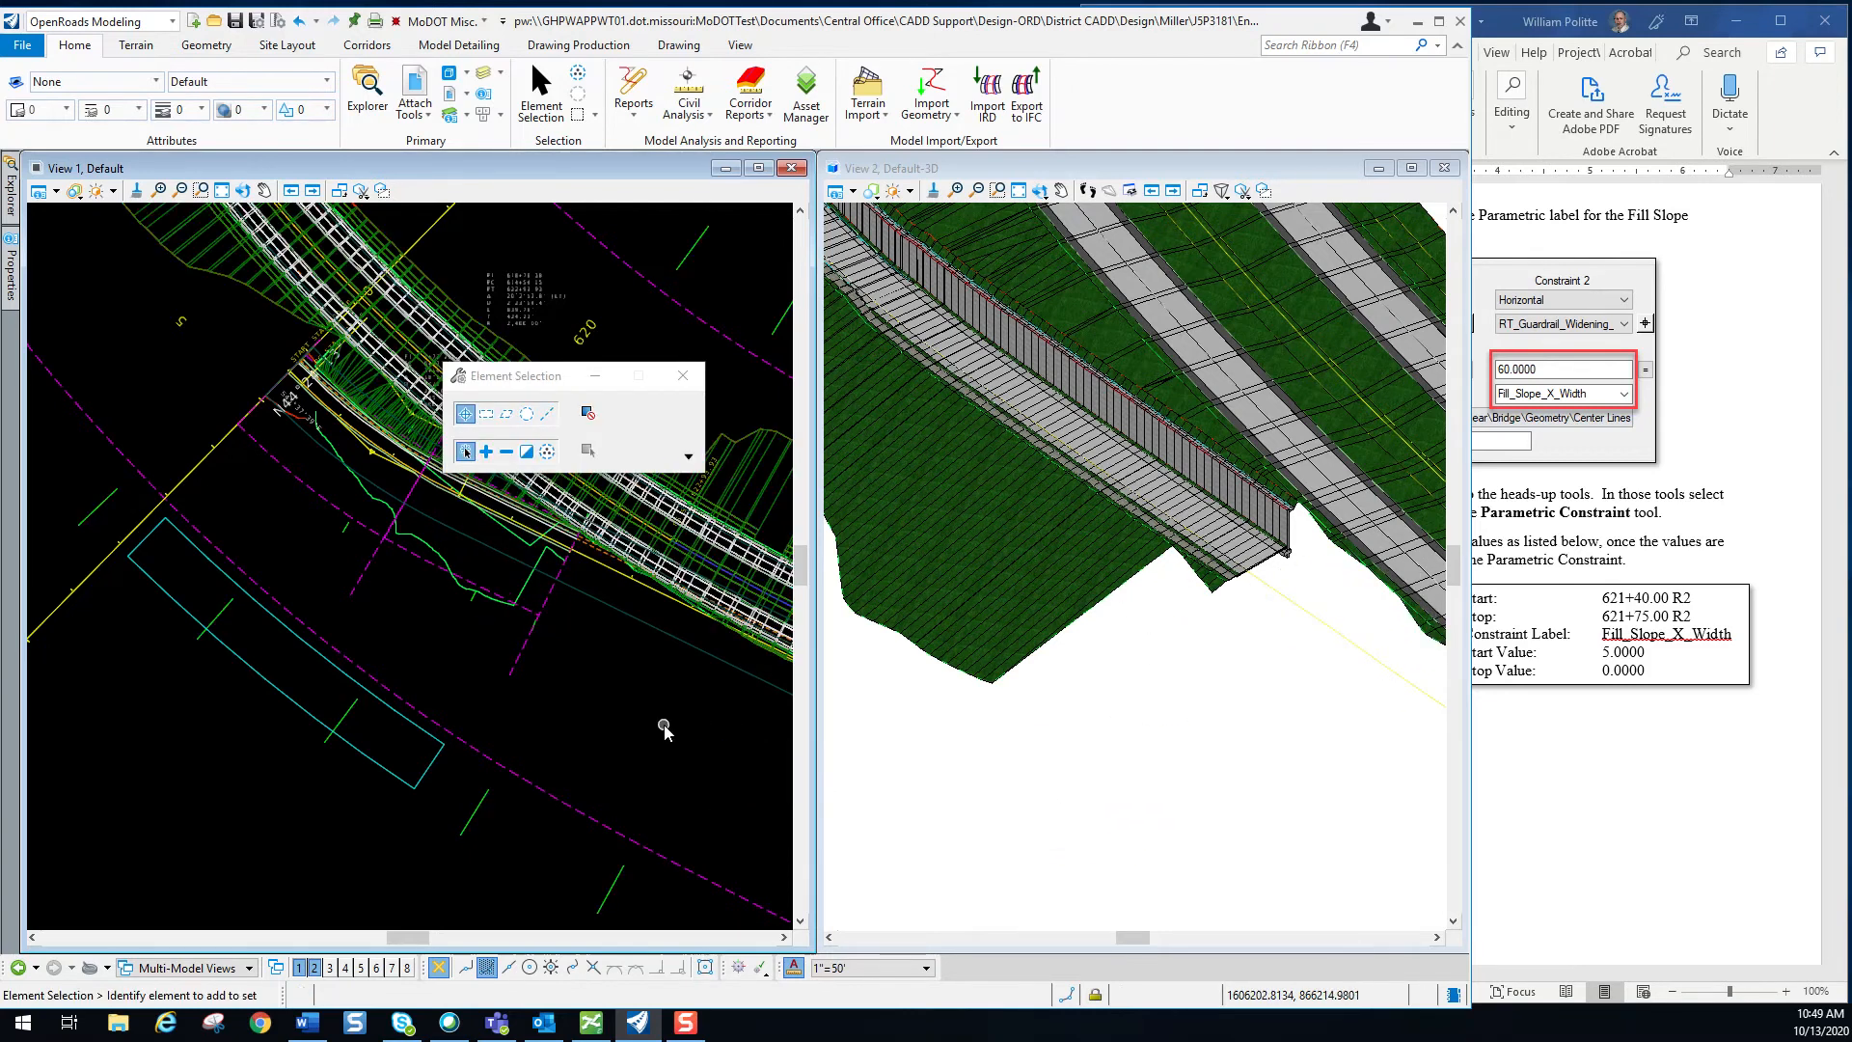
Switch to the Word manual and read instructions 9 and 10 about extending the fill slopes and the Ramp 4 corridor file.
{"action": "left_click", "coordinate": [1781, 745]}
{"action": "scroll", "coordinate": [1486, 709], "scroll_direction": "down", "scroll_amount": 20}
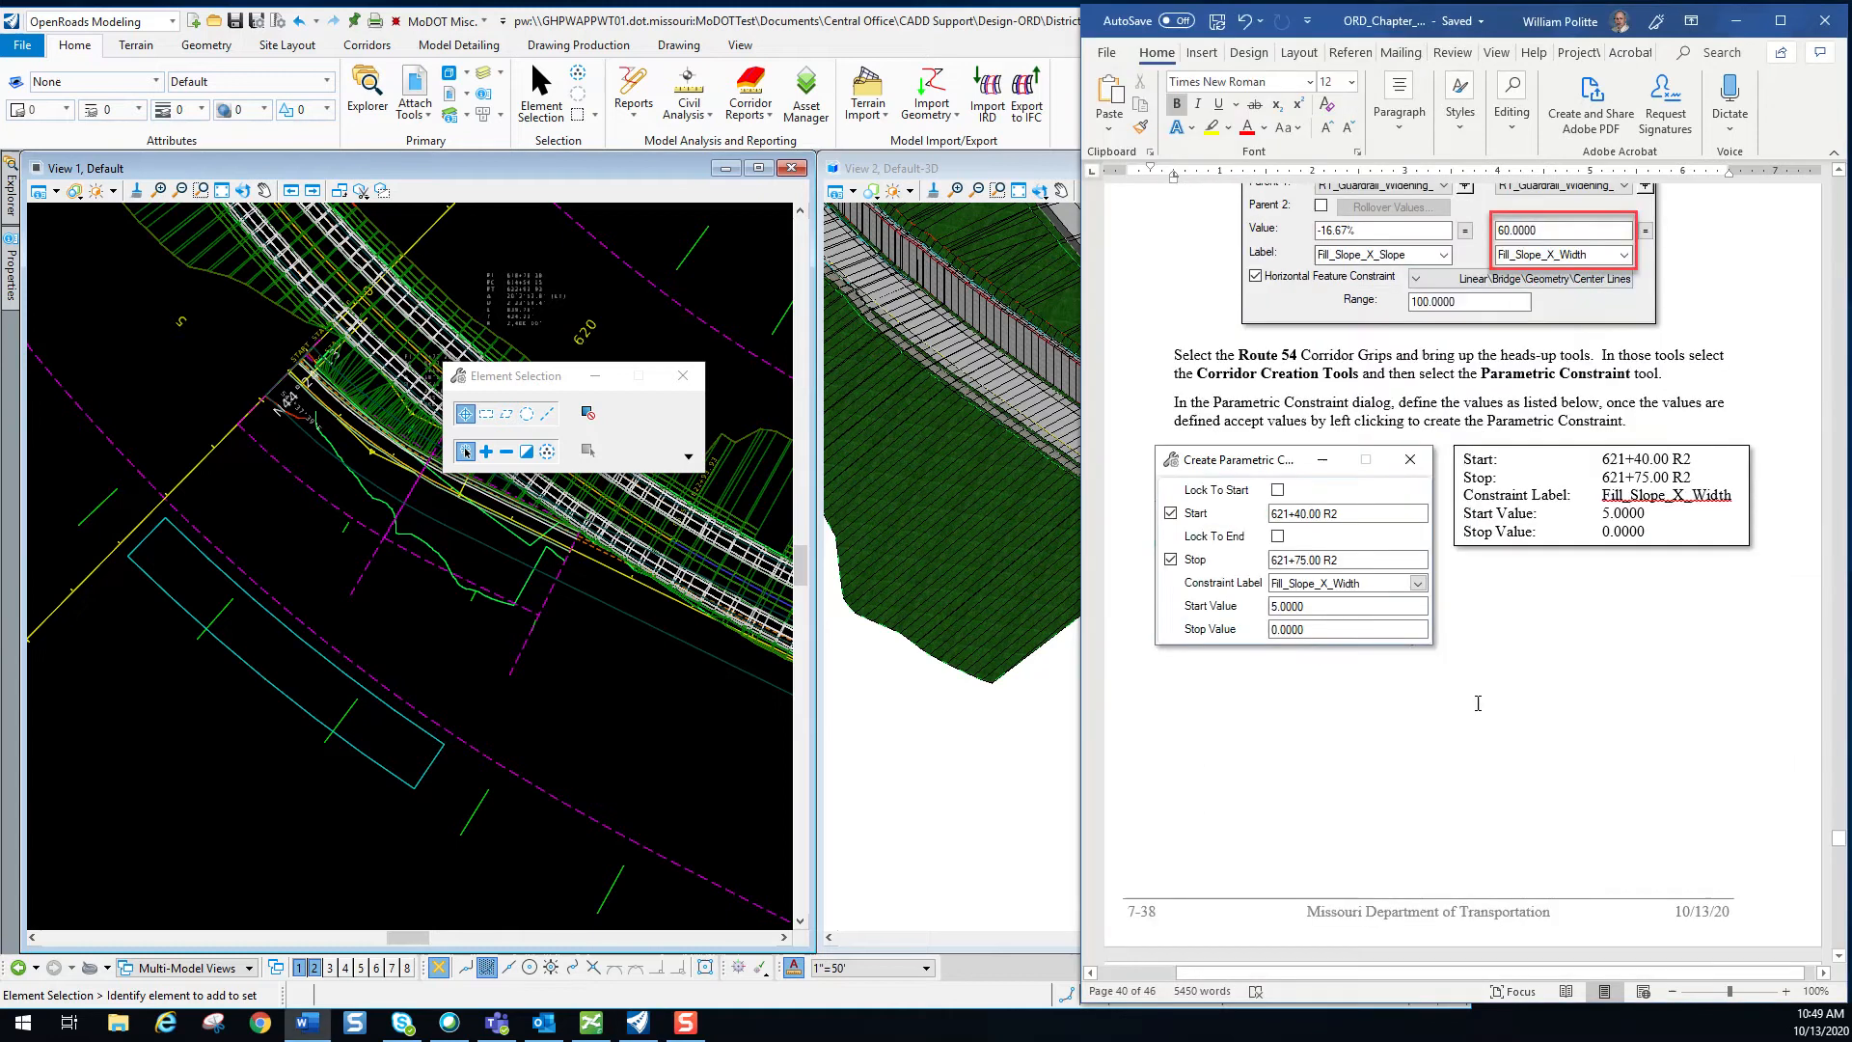
{"action": "scroll", "coordinate": [1460, 610], "scroll_direction": "down", "scroll_amount": 5}
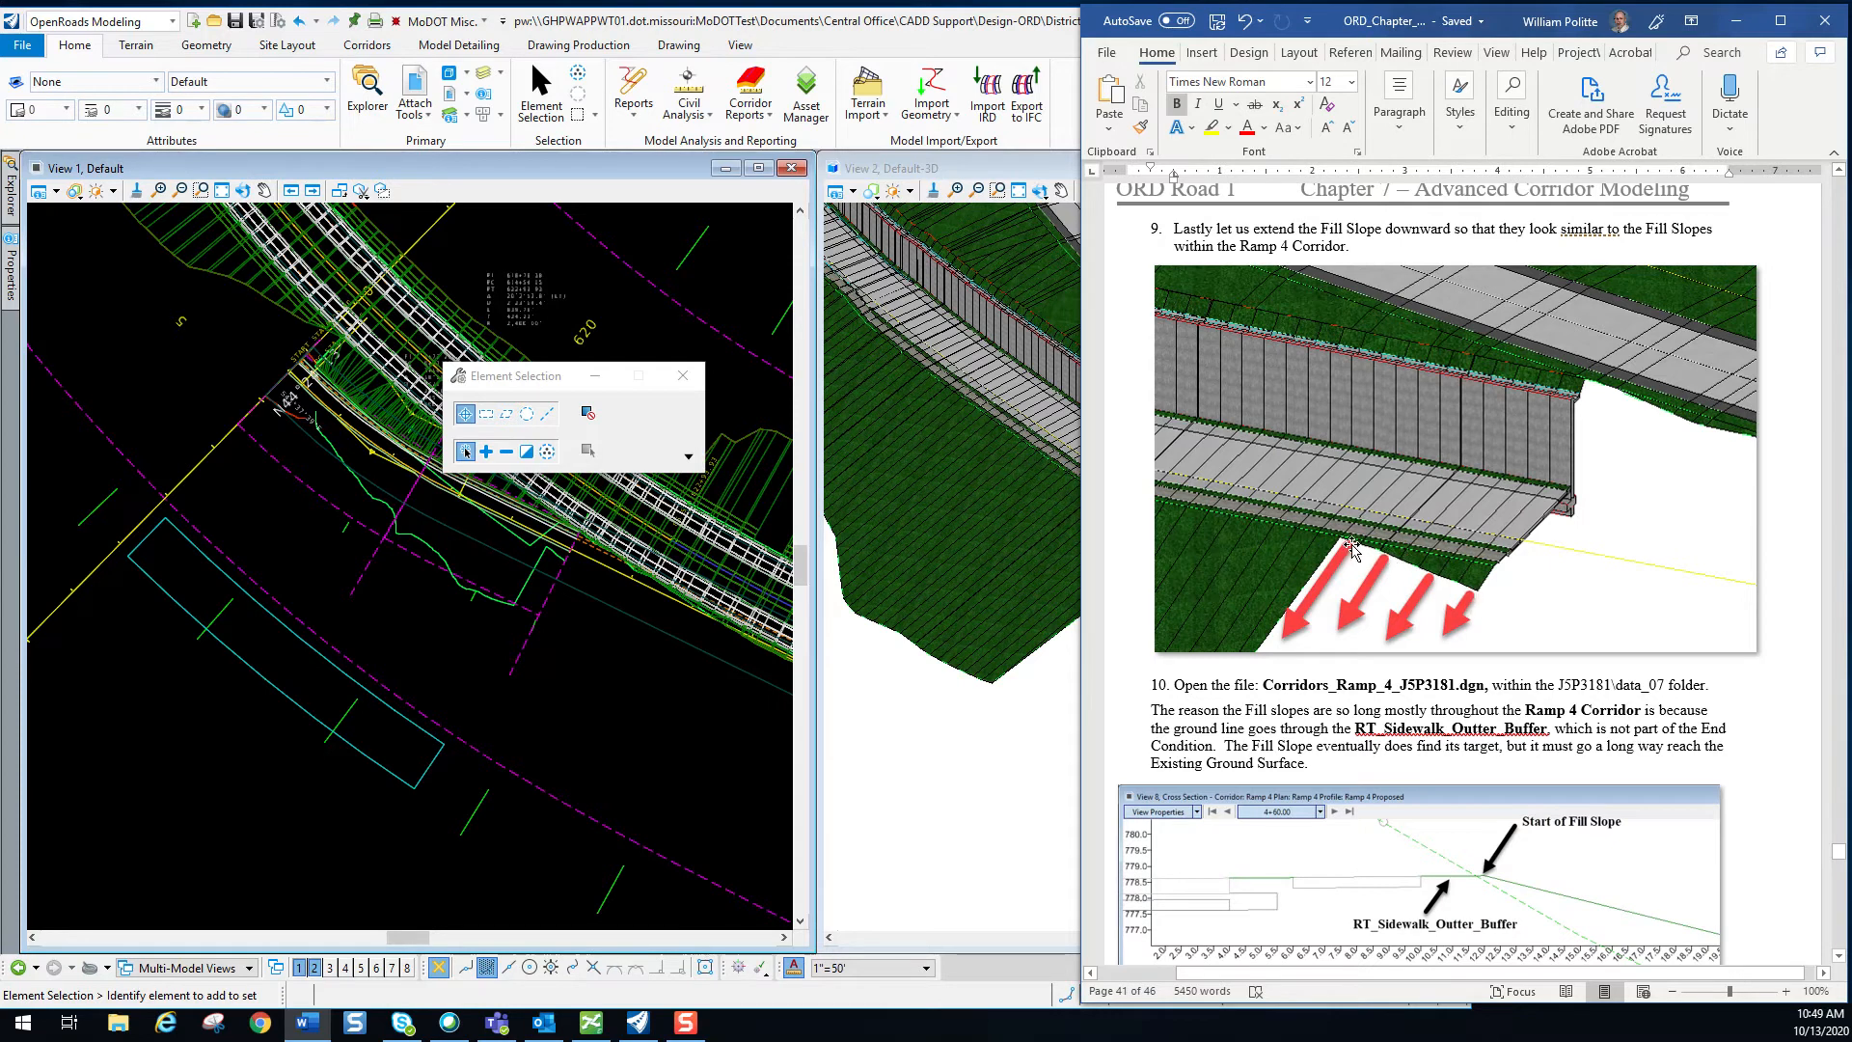
{"action": "scroll", "coordinate": [1530, 576], "scroll_direction": "down", "scroll_amount": 2}
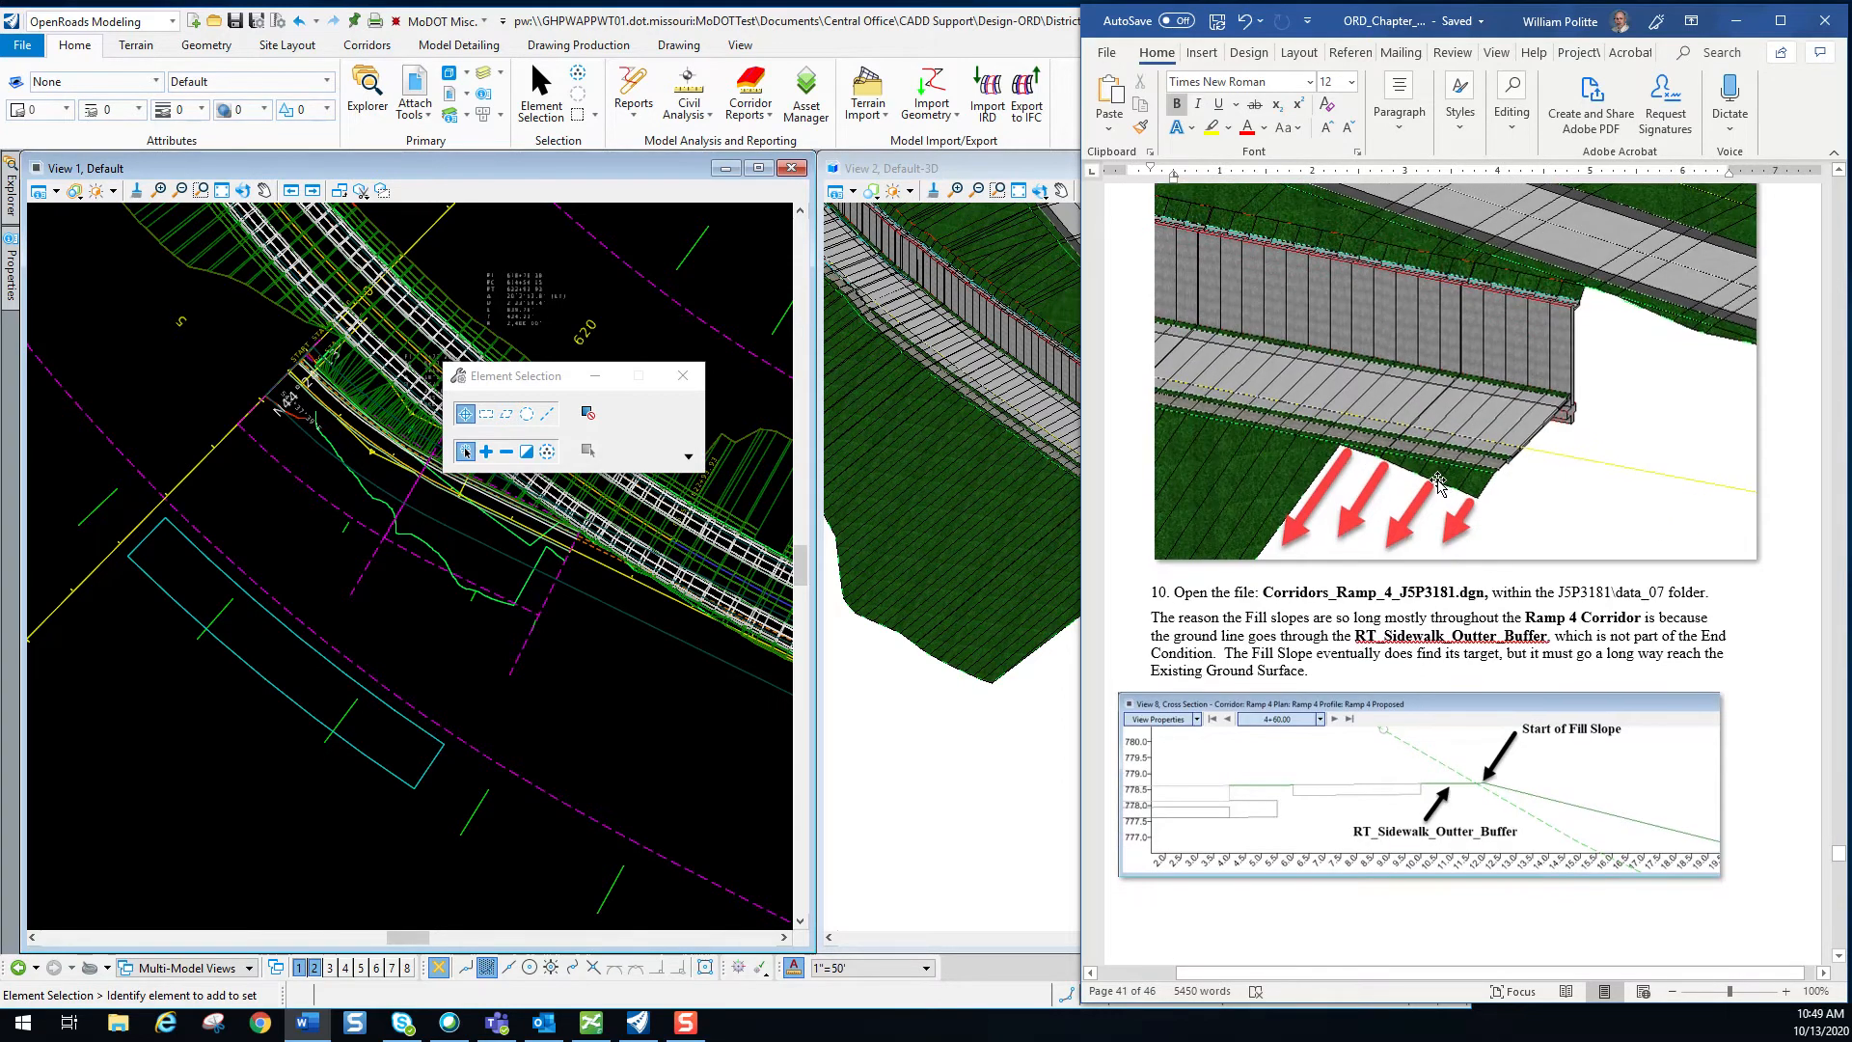
Return from the manual to OpenRoads Designer, open Corridors_ Ramp-4_J5P3181.dgn from the data-7 folder, and check in the Route 54 corridor file.
{"action": "scroll", "coordinate": [1400, 482], "scroll_direction": "up", "scroll_amount": 3}
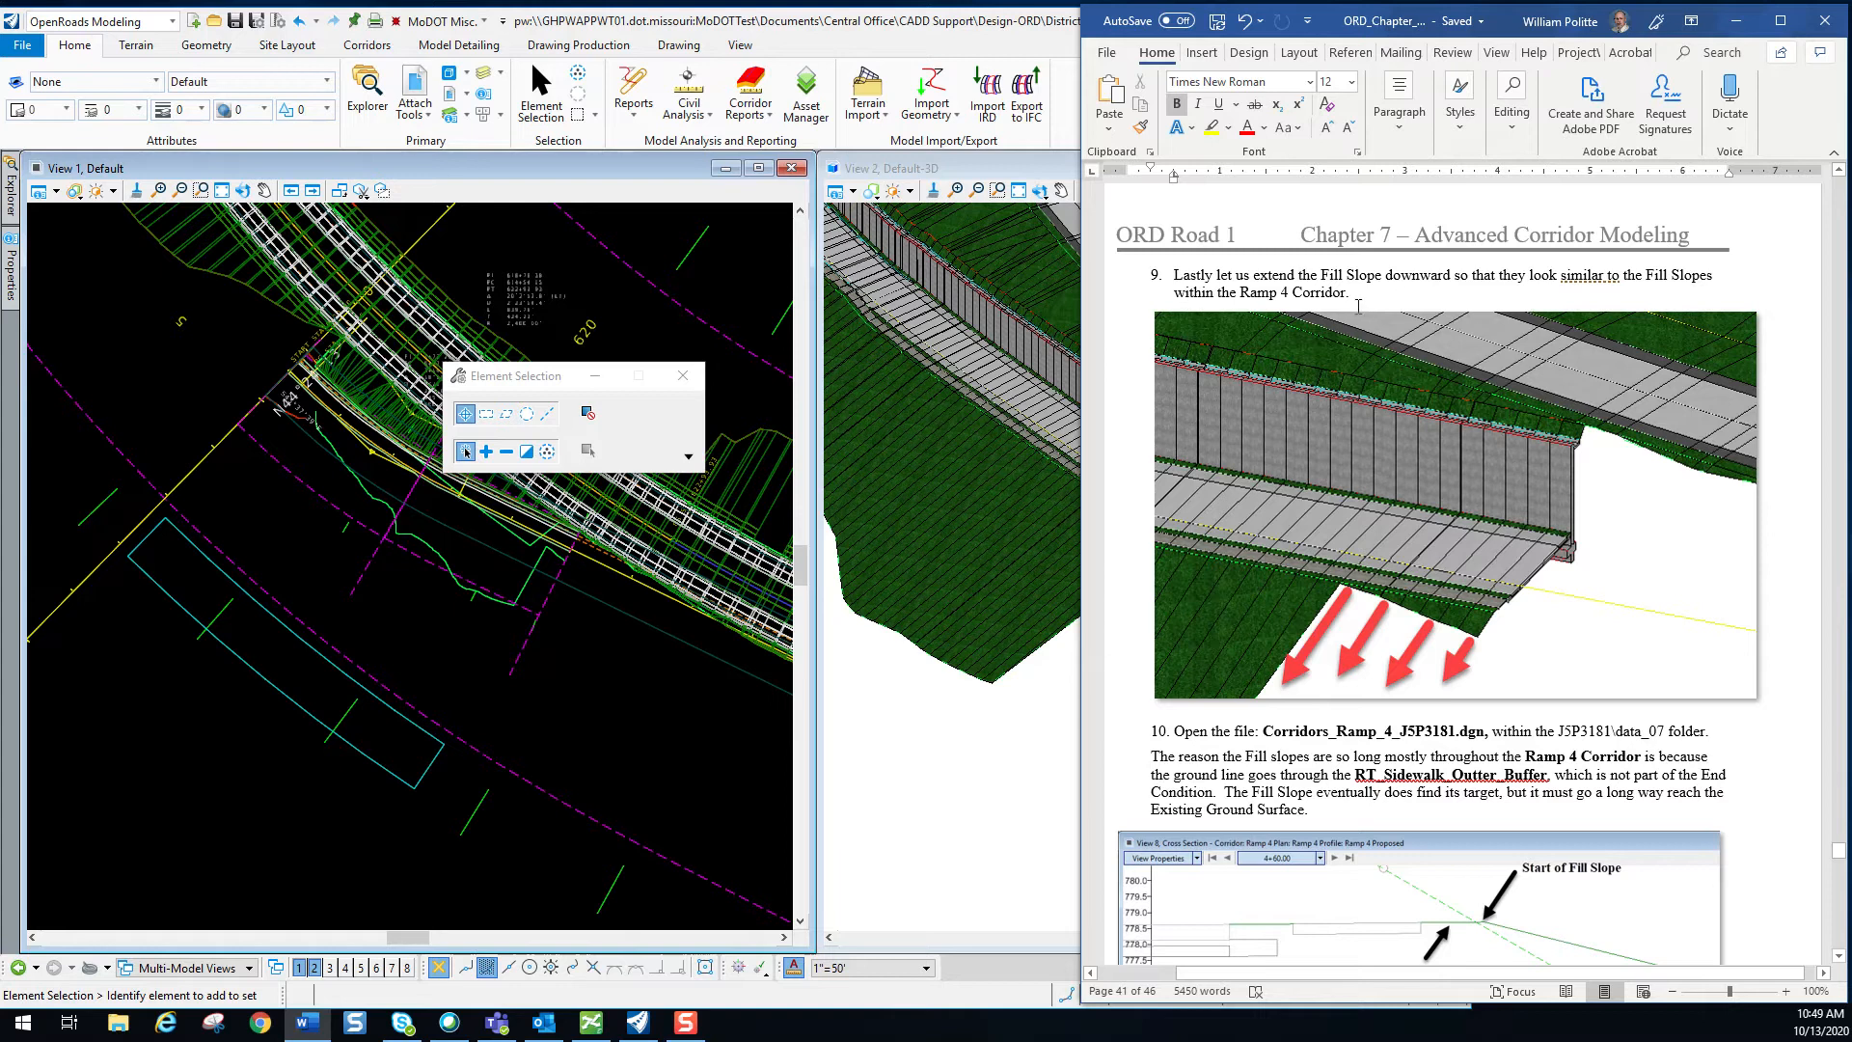
{"action": "scroll", "coordinate": [1413, 425], "scroll_direction": "down", "scroll_amount": 5}
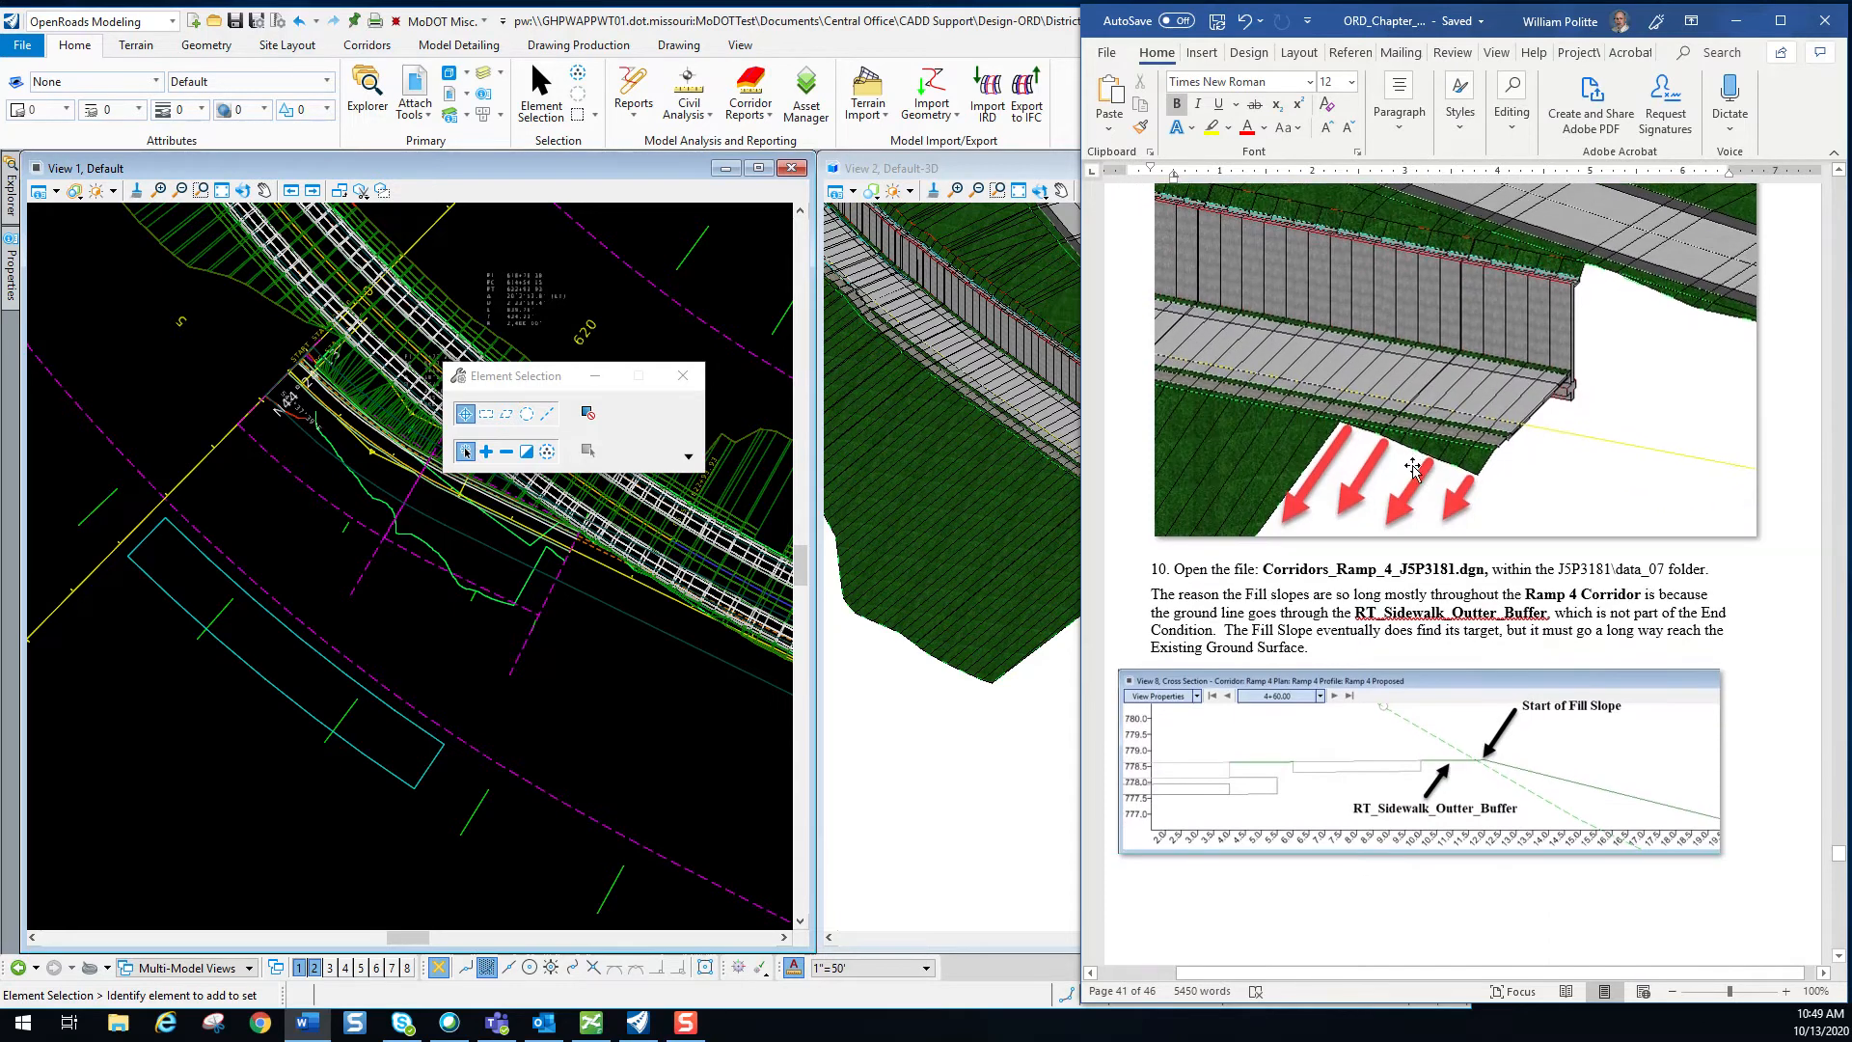
{"action": "scroll", "coordinate": [1412, 463], "scroll_direction": "down", "scroll_amount": 1}
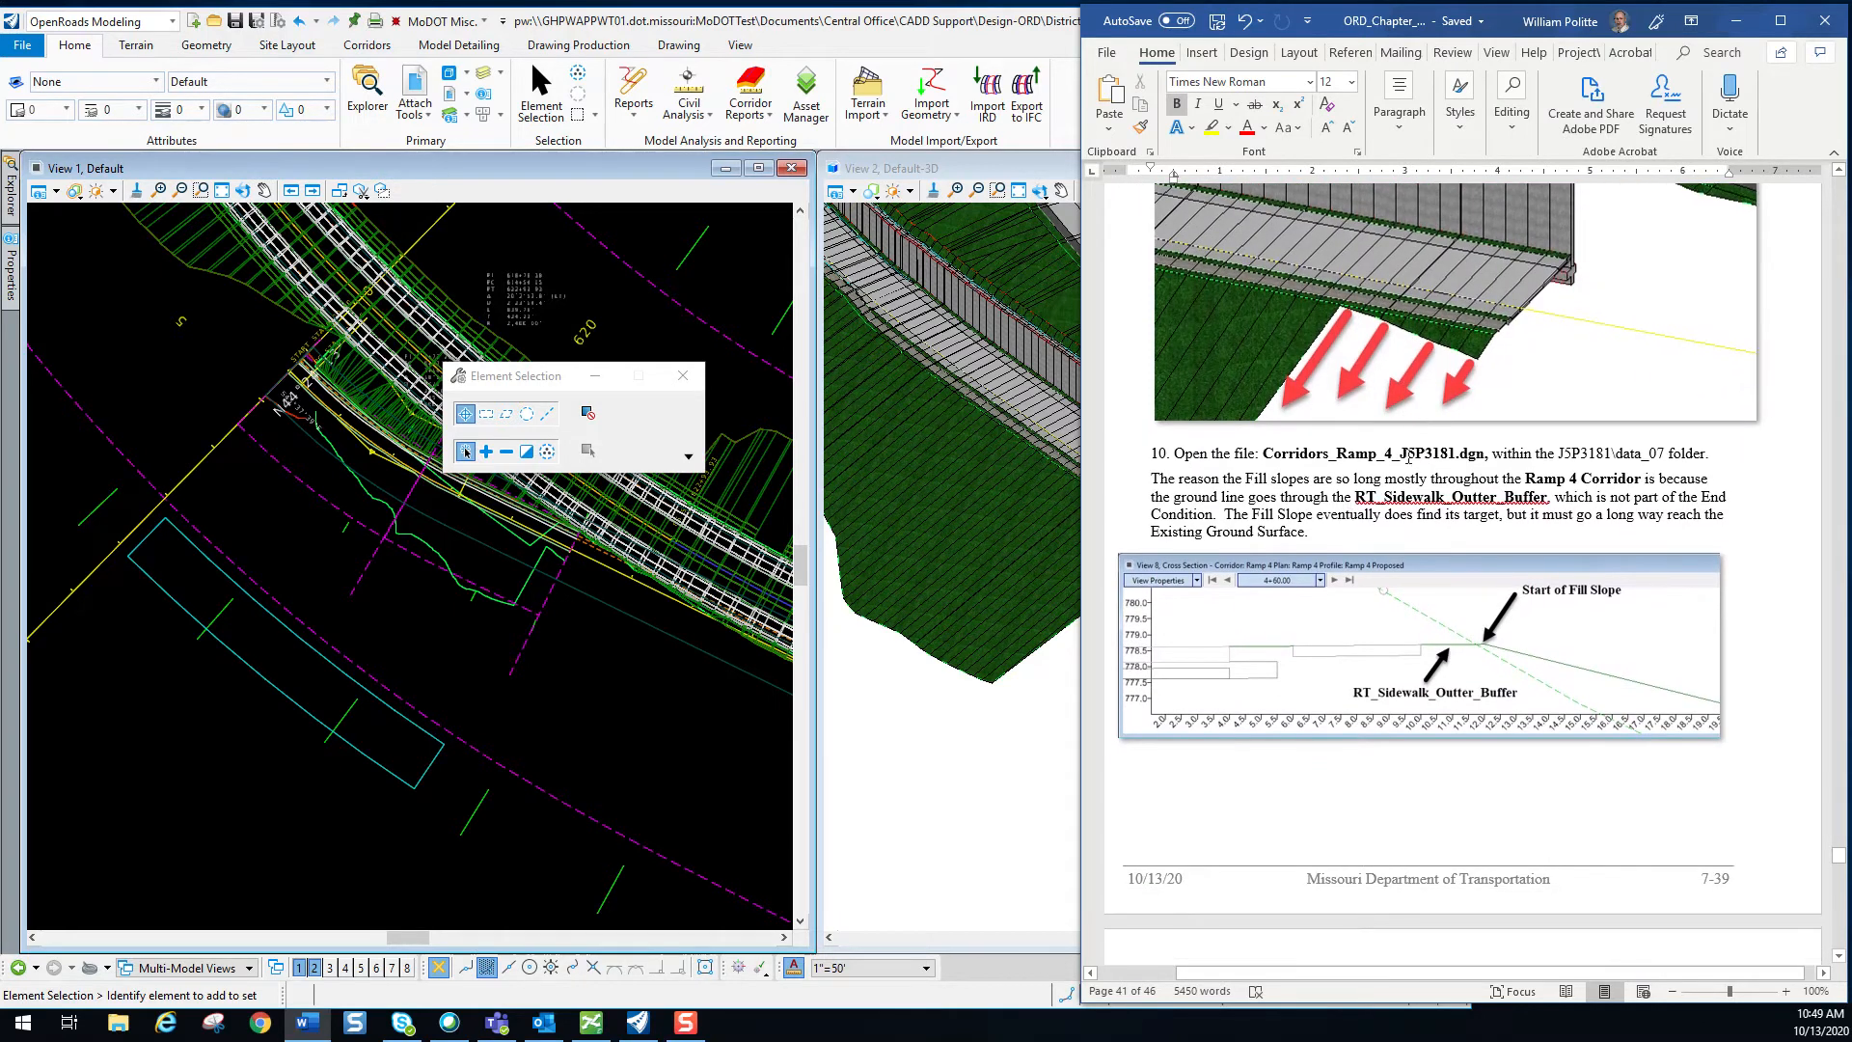
{"action": "scroll", "coordinate": [1376, 516], "scroll_direction": "down", "scroll_amount": 2}
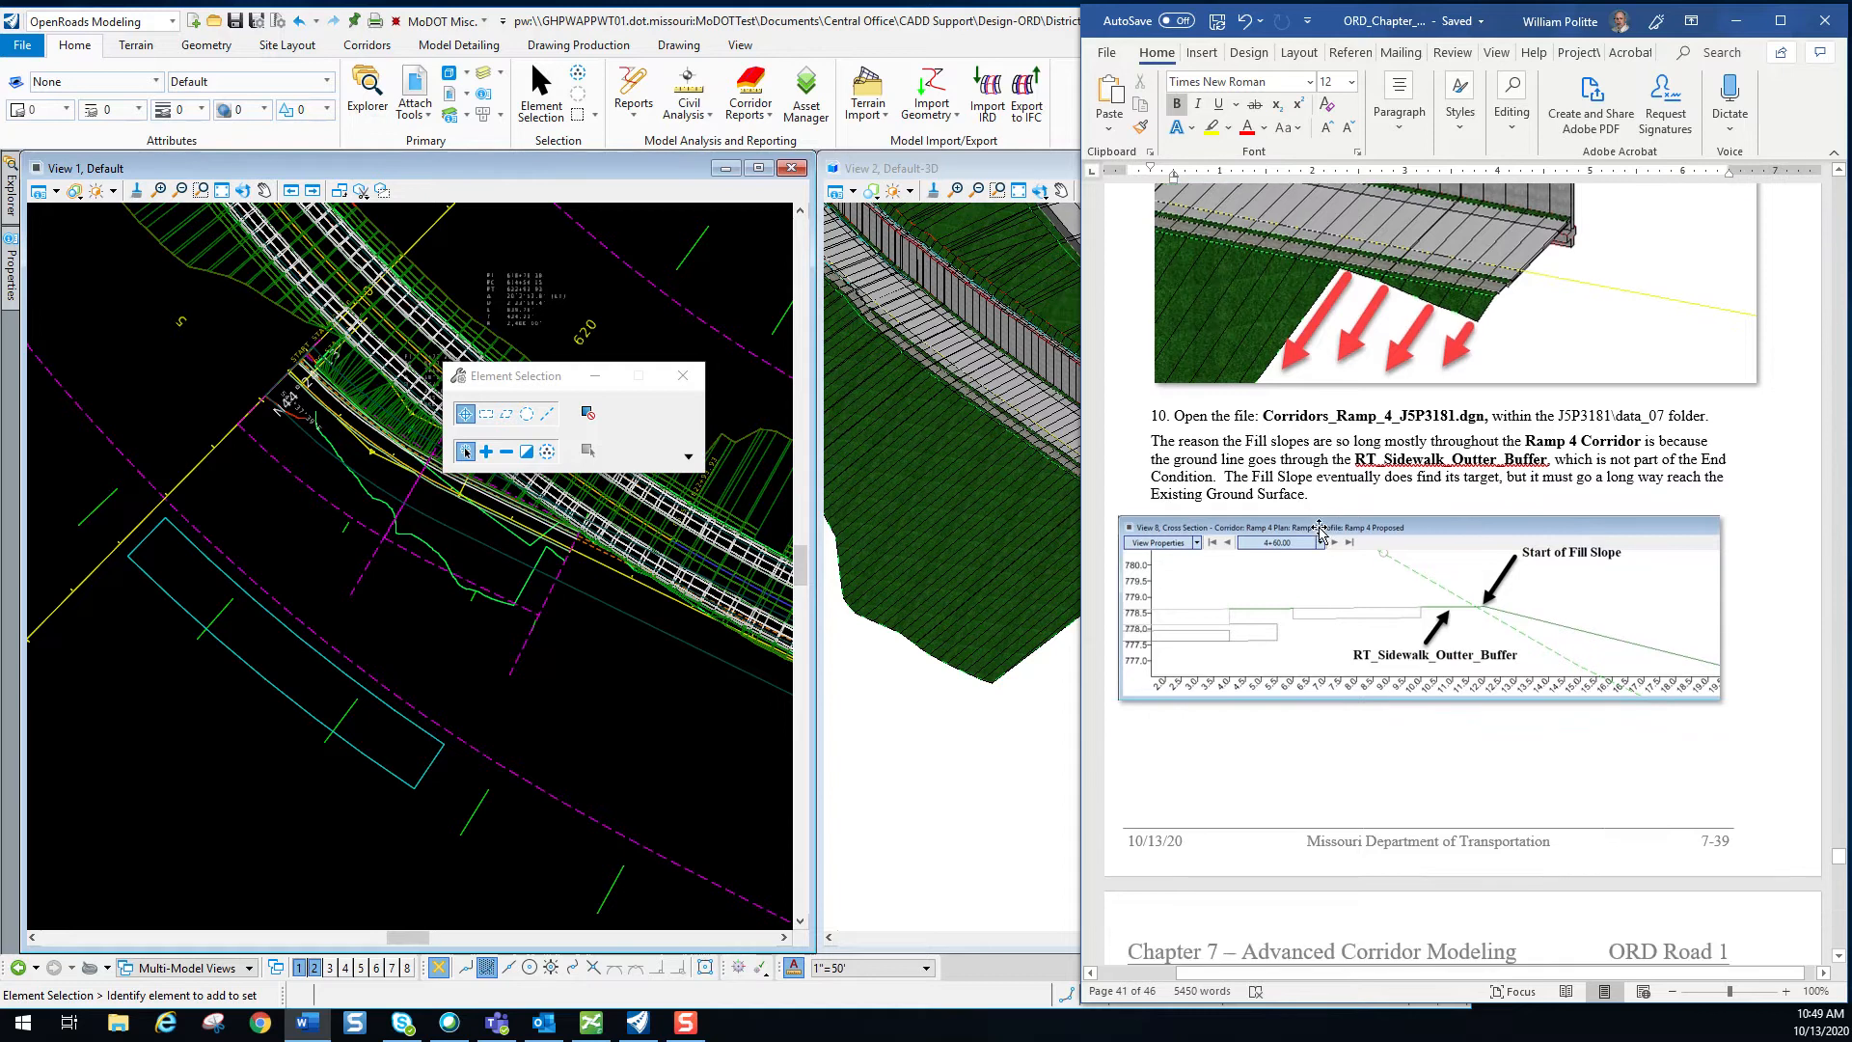
{"action": "left_click", "coordinate": [149, 369]}
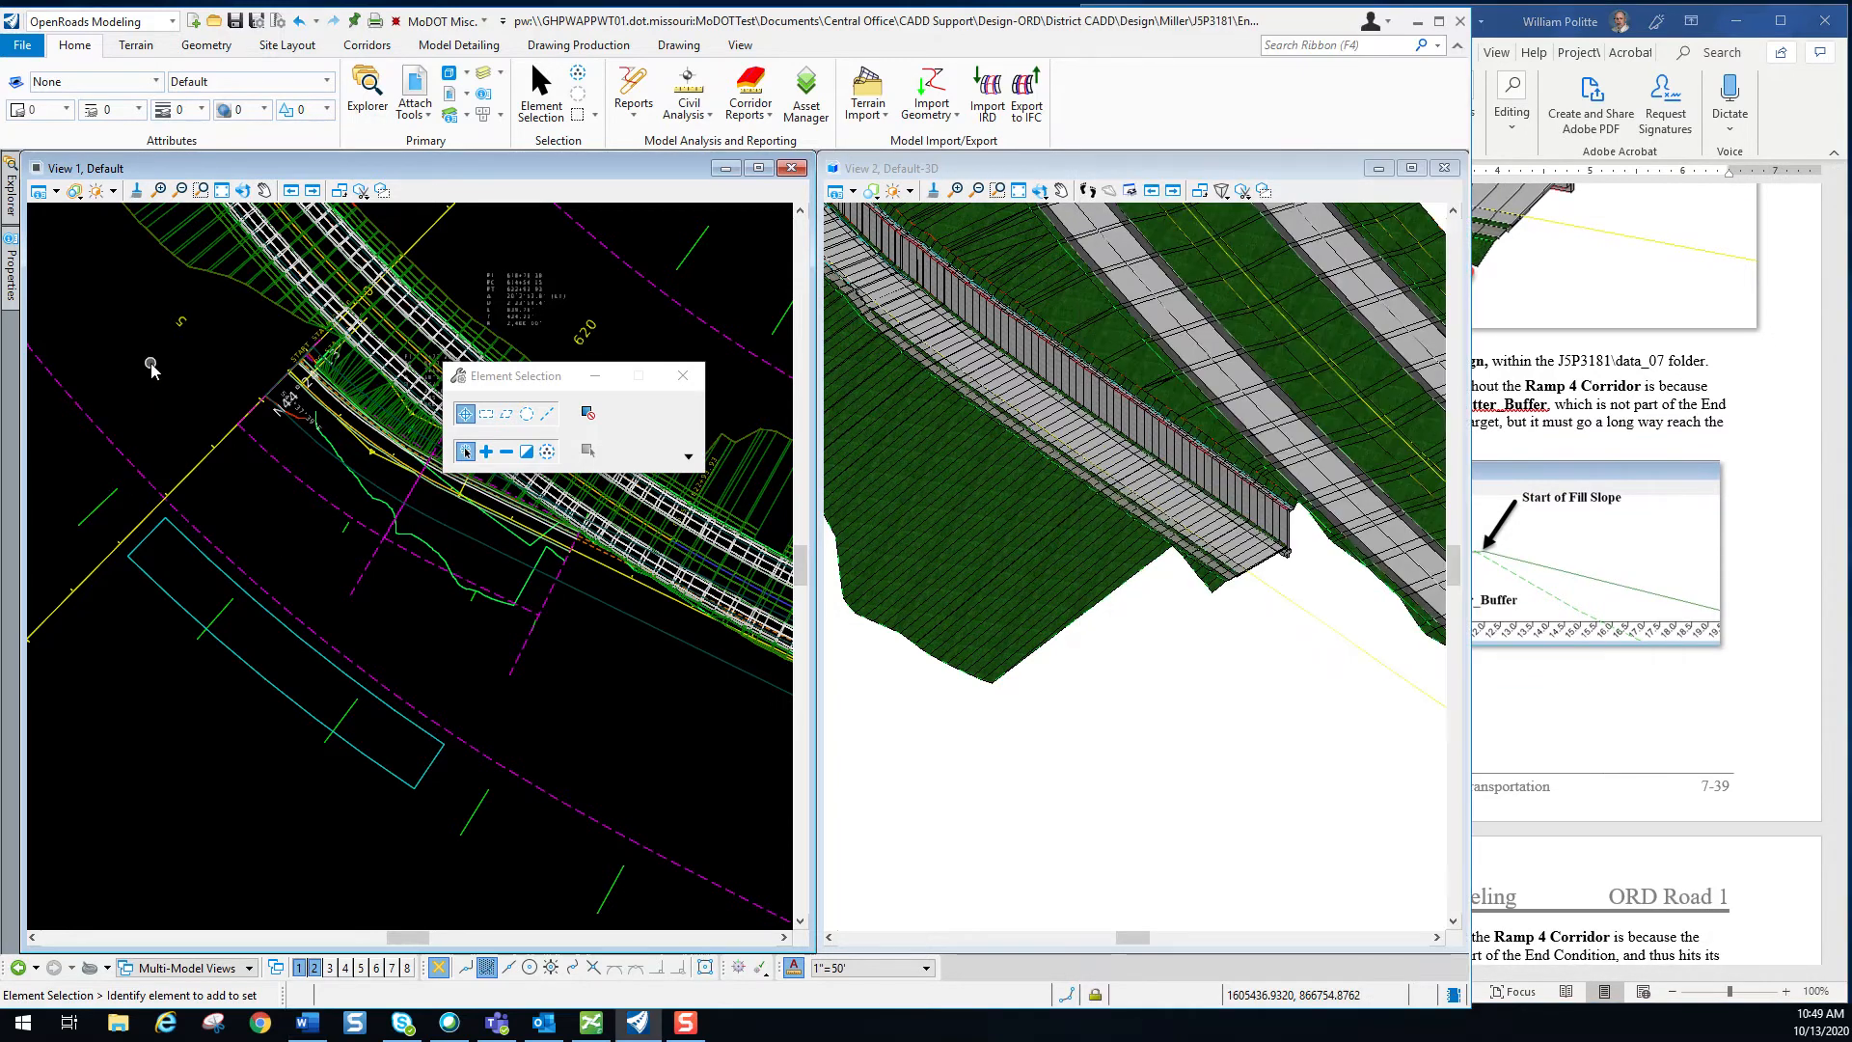
{"action": "left_click", "coordinate": [22, 44]}
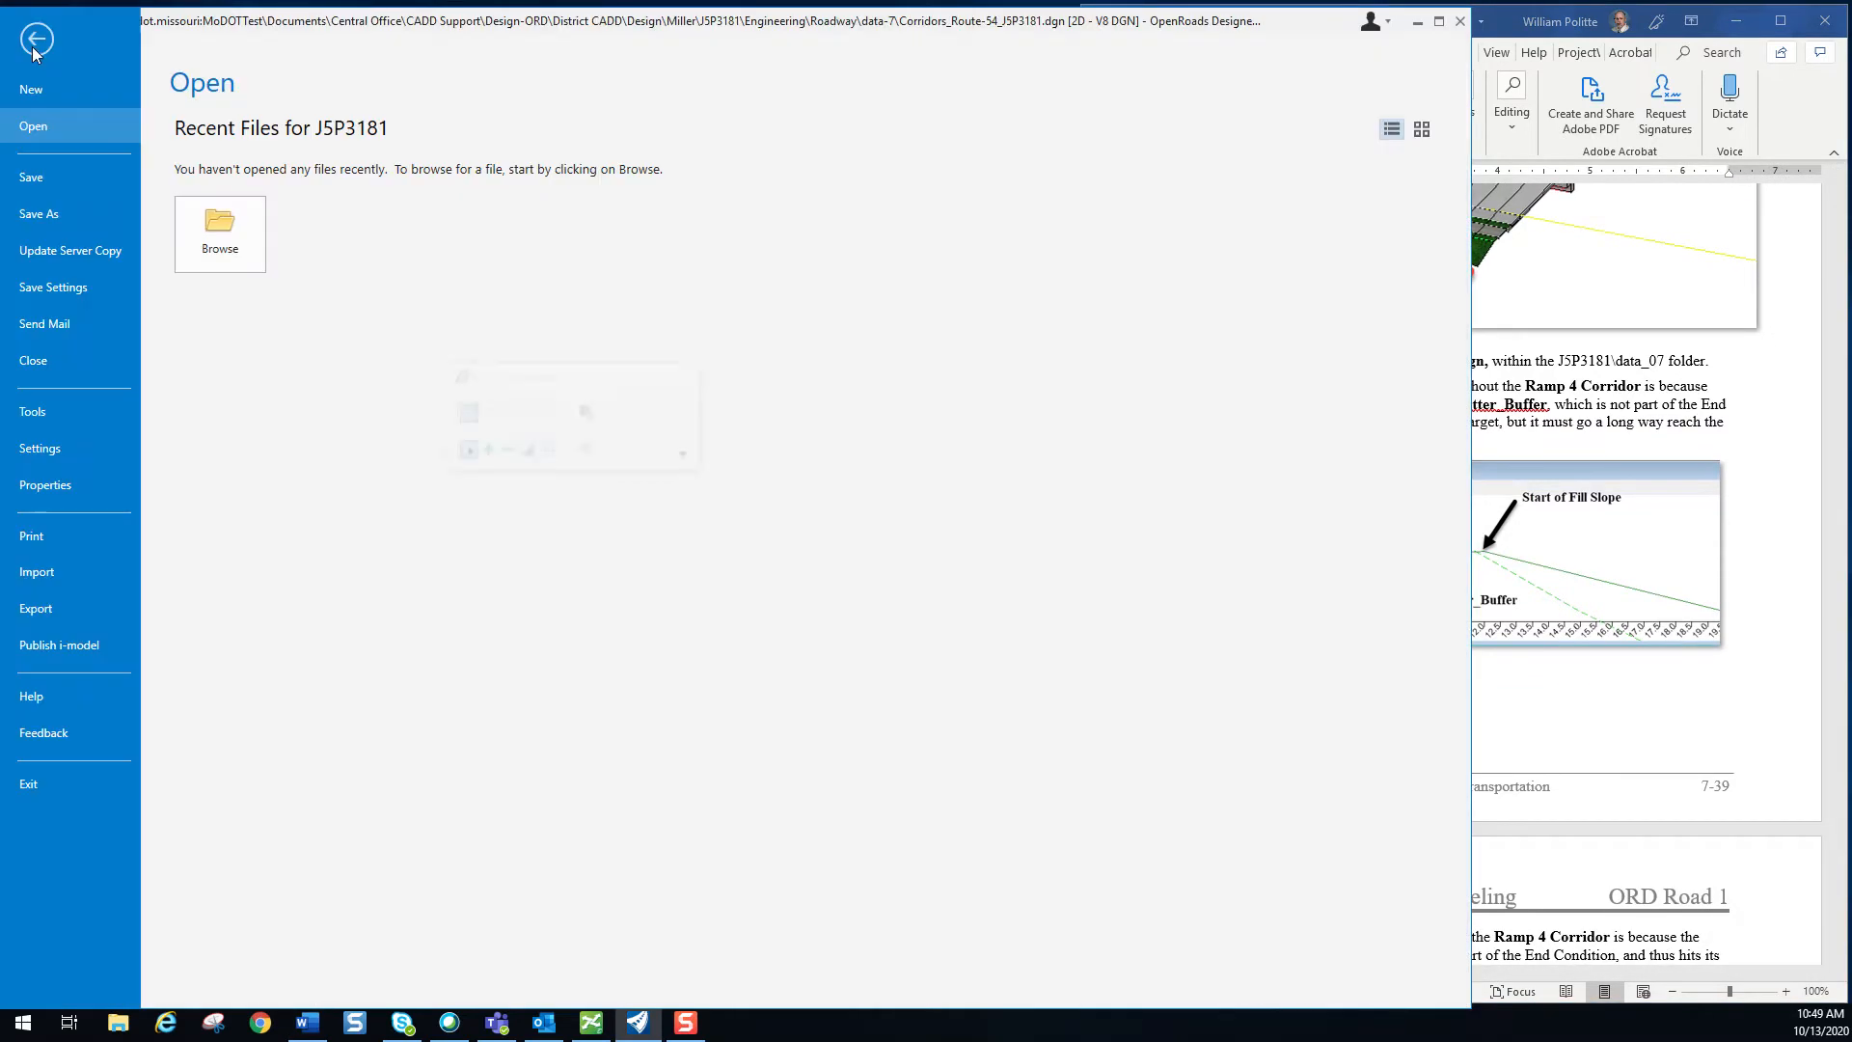
{"action": "left_click", "coordinate": [217, 232]}
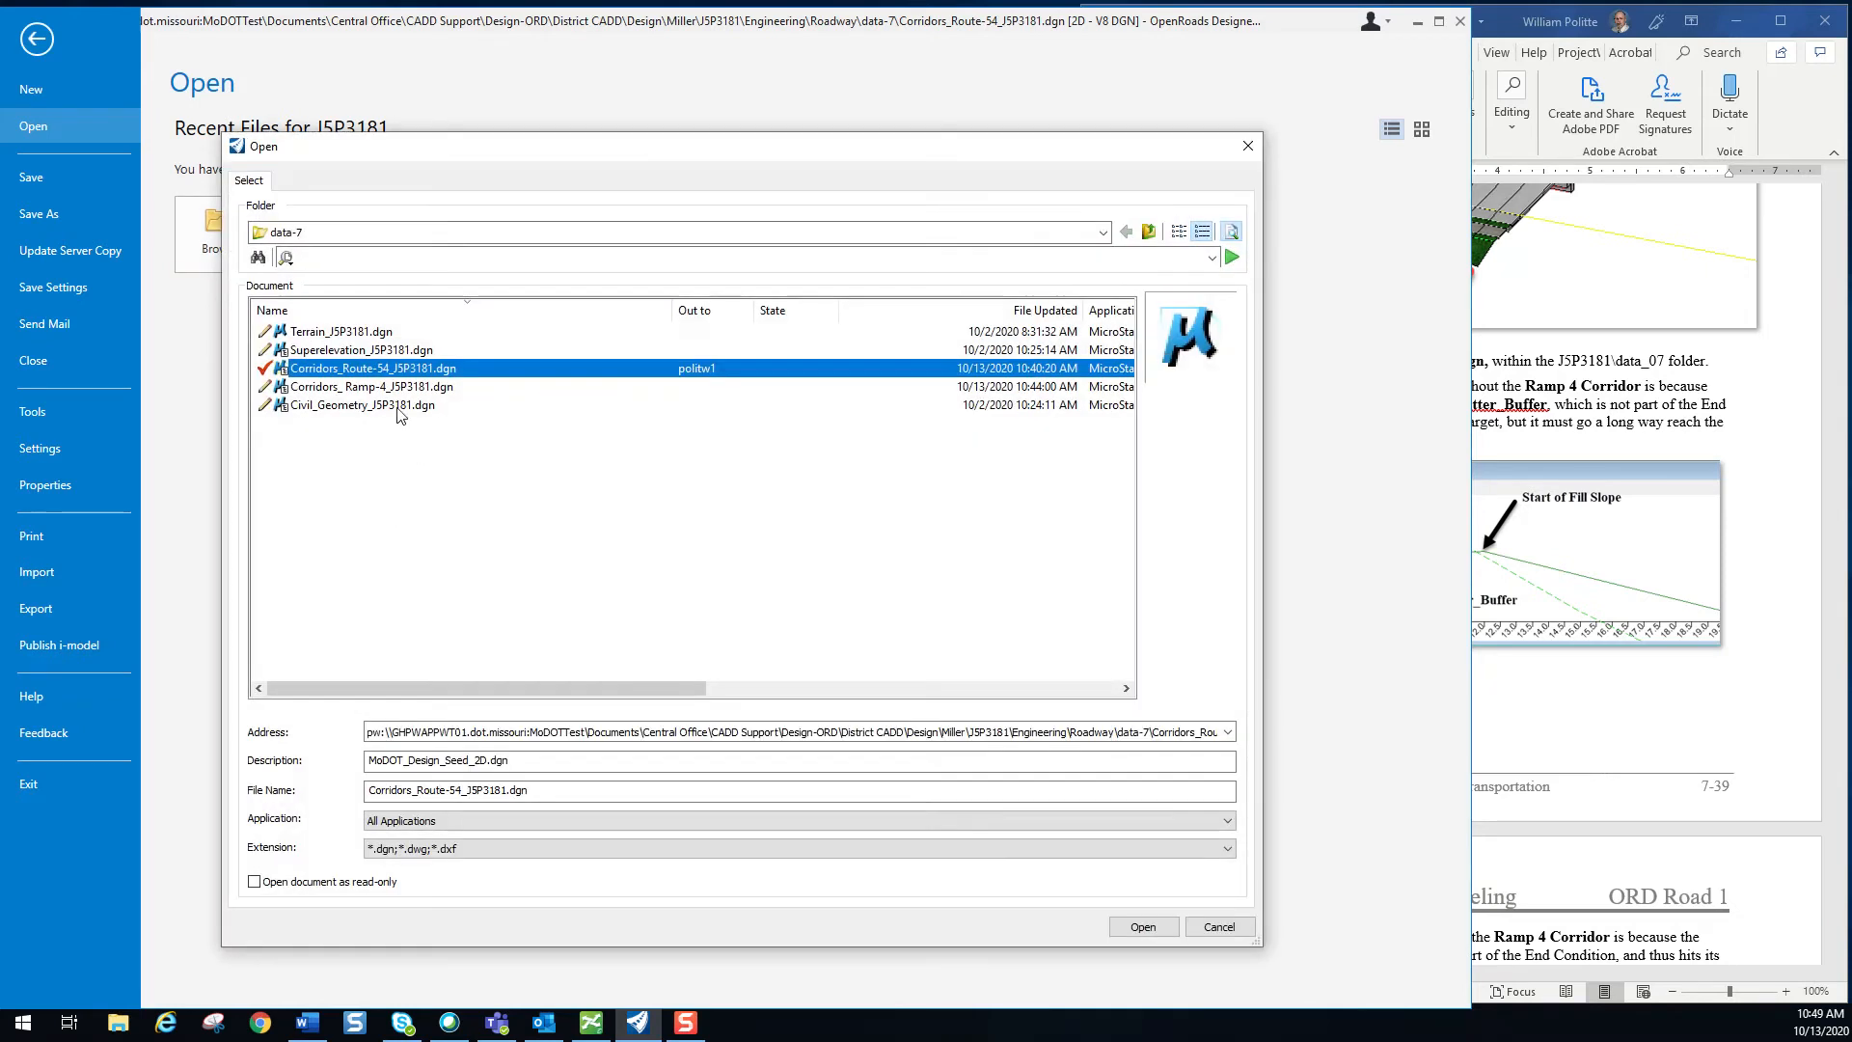
{"action": "left_click", "coordinate": [386, 386]}
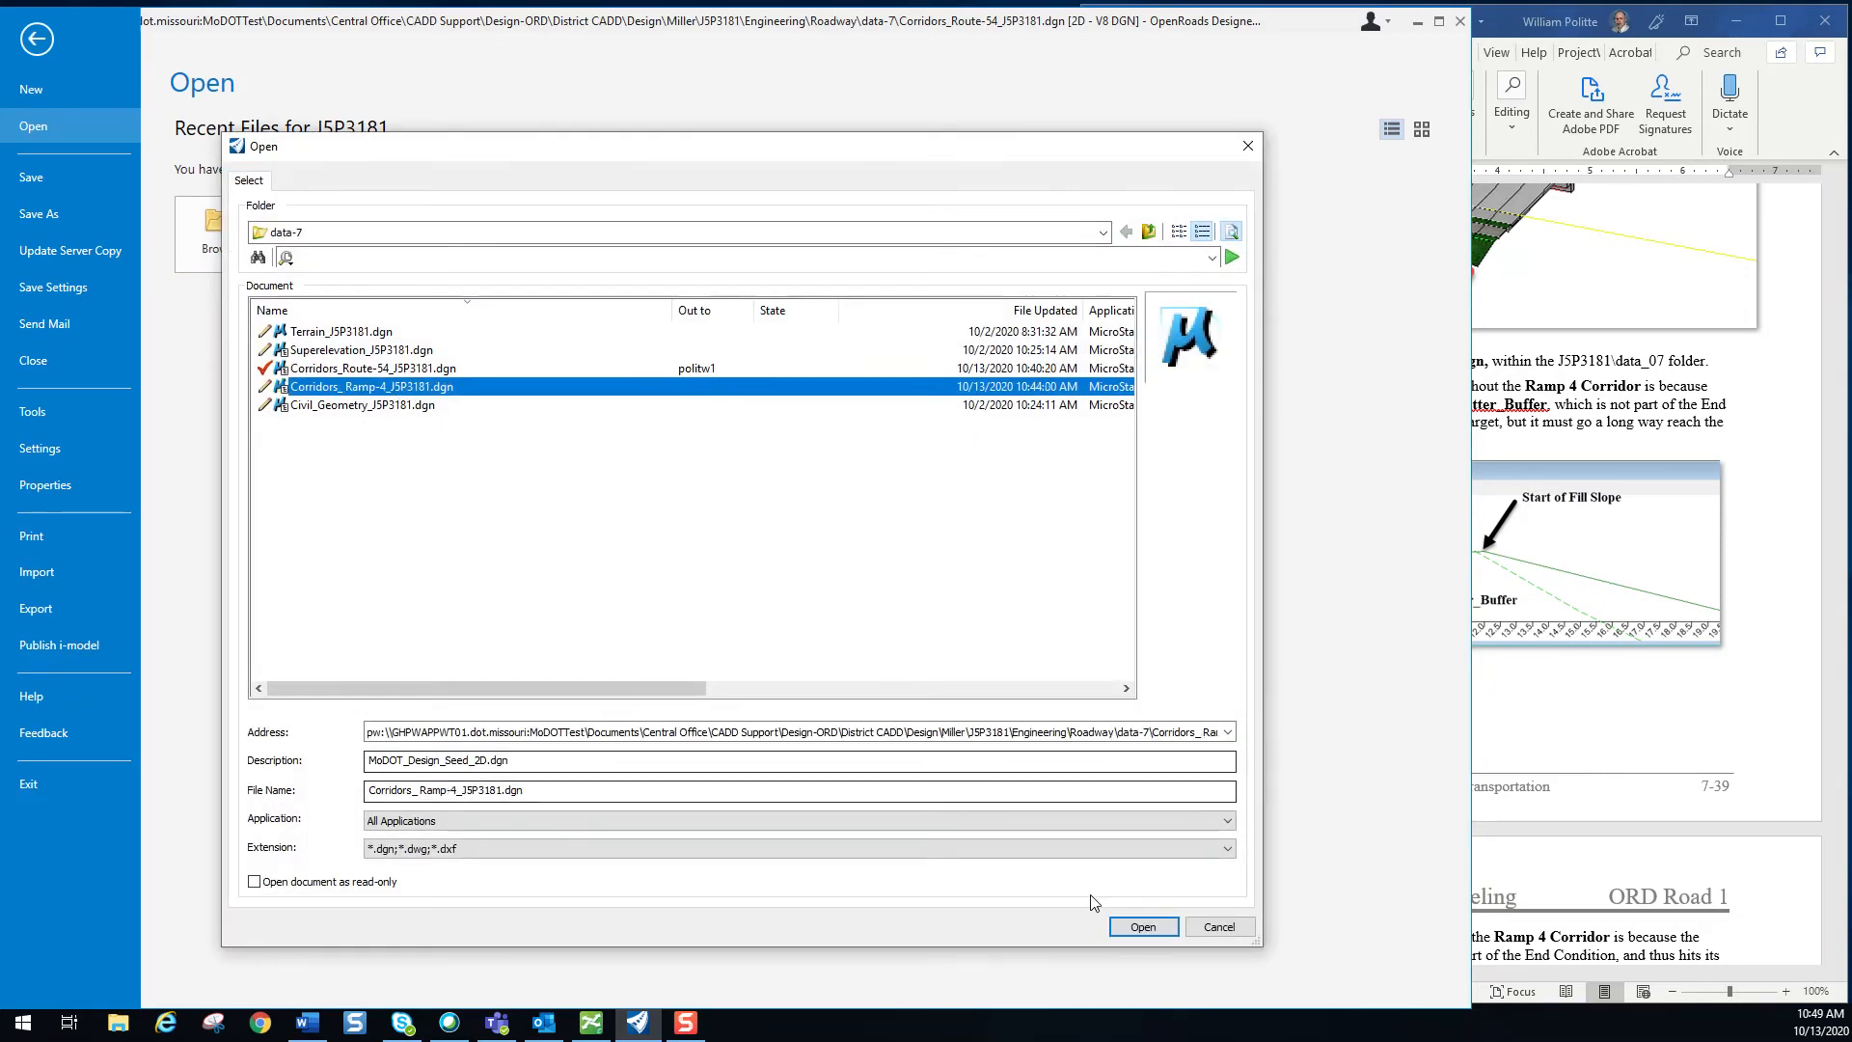
{"action": "left_click", "coordinate": [1142, 927]}
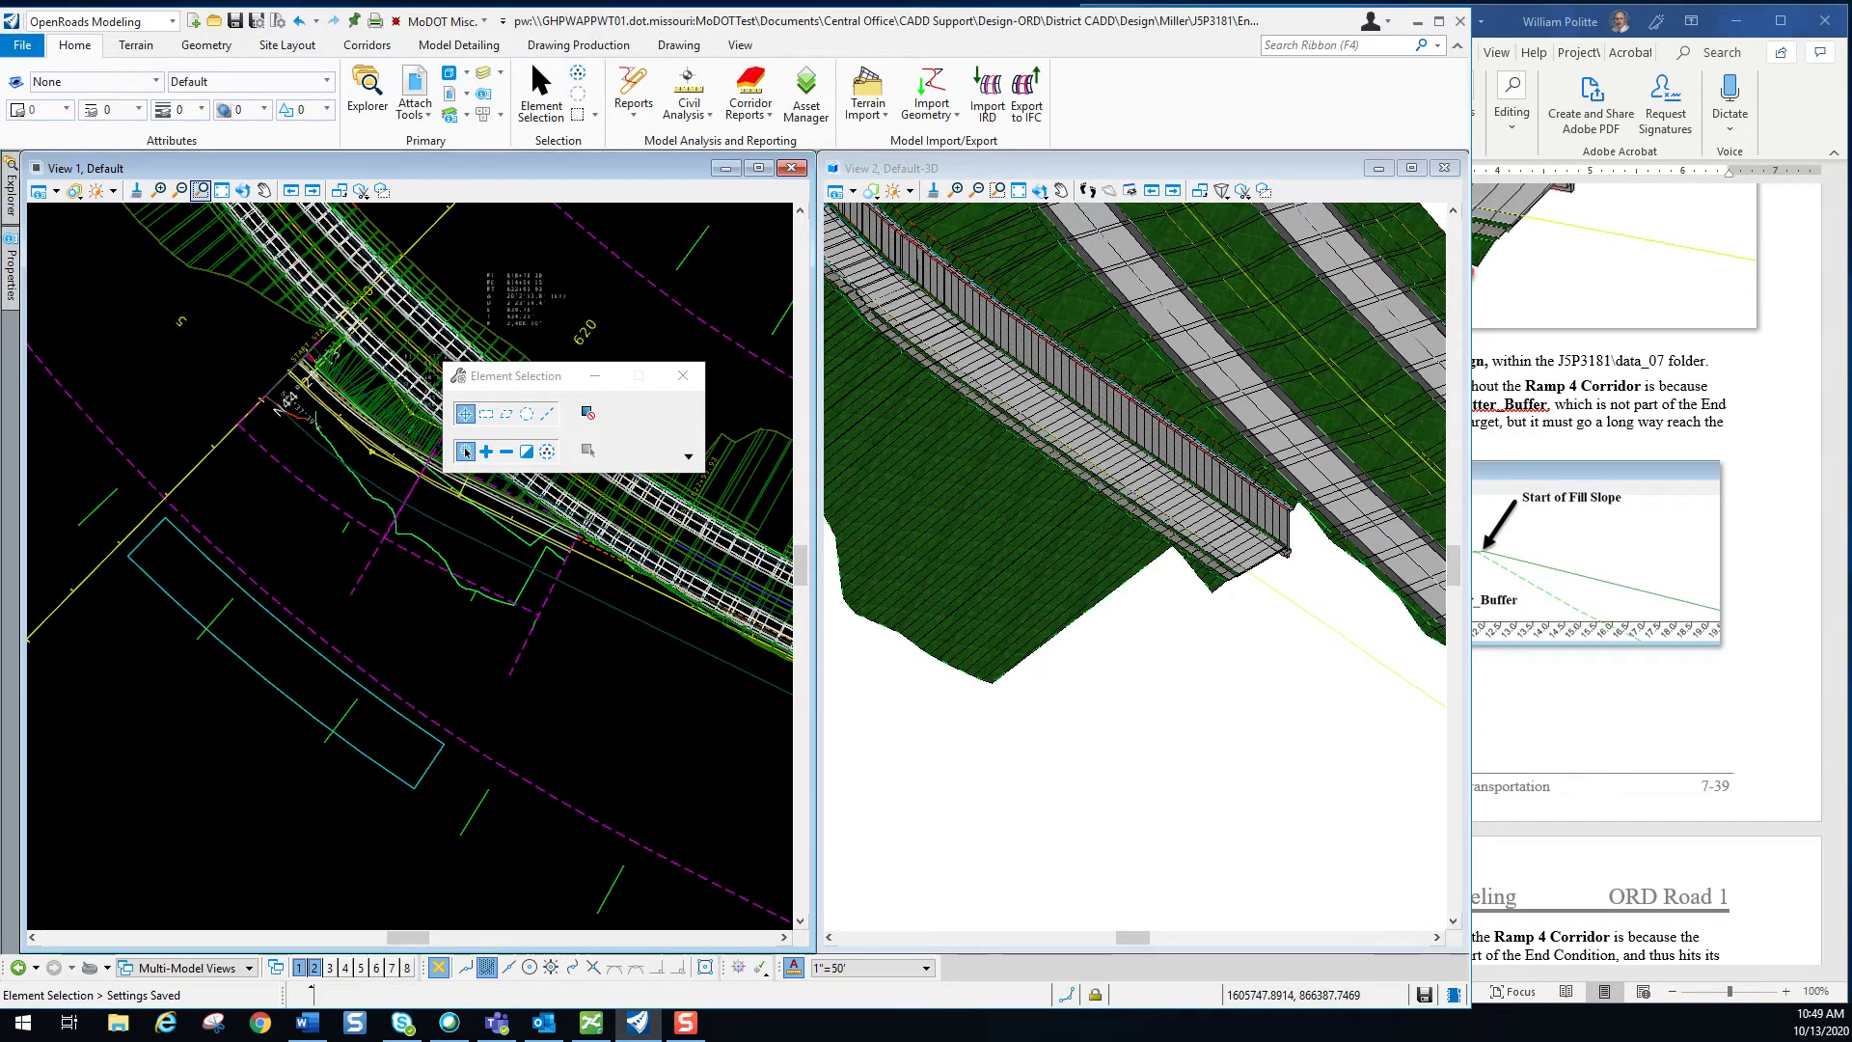
{"action": "left_click", "coordinate": [464, 263]}
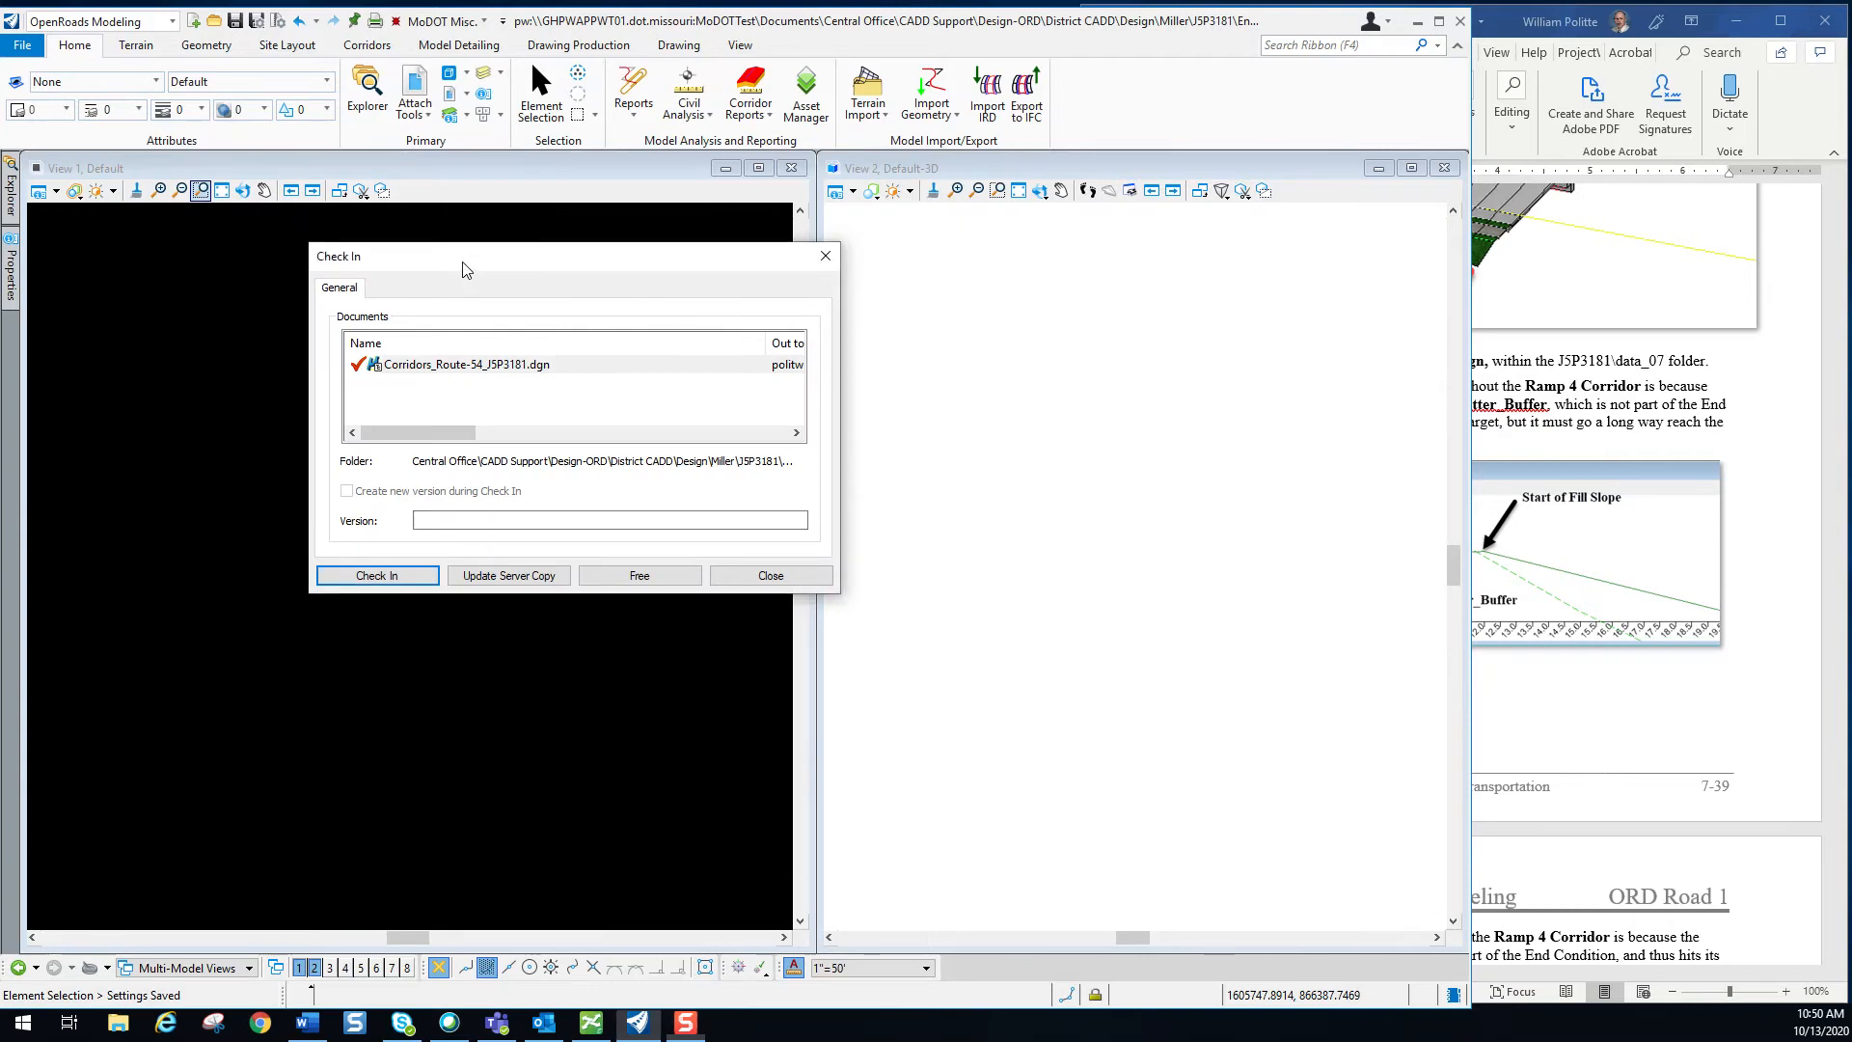
{"action": "left_click", "coordinate": [402, 579]}
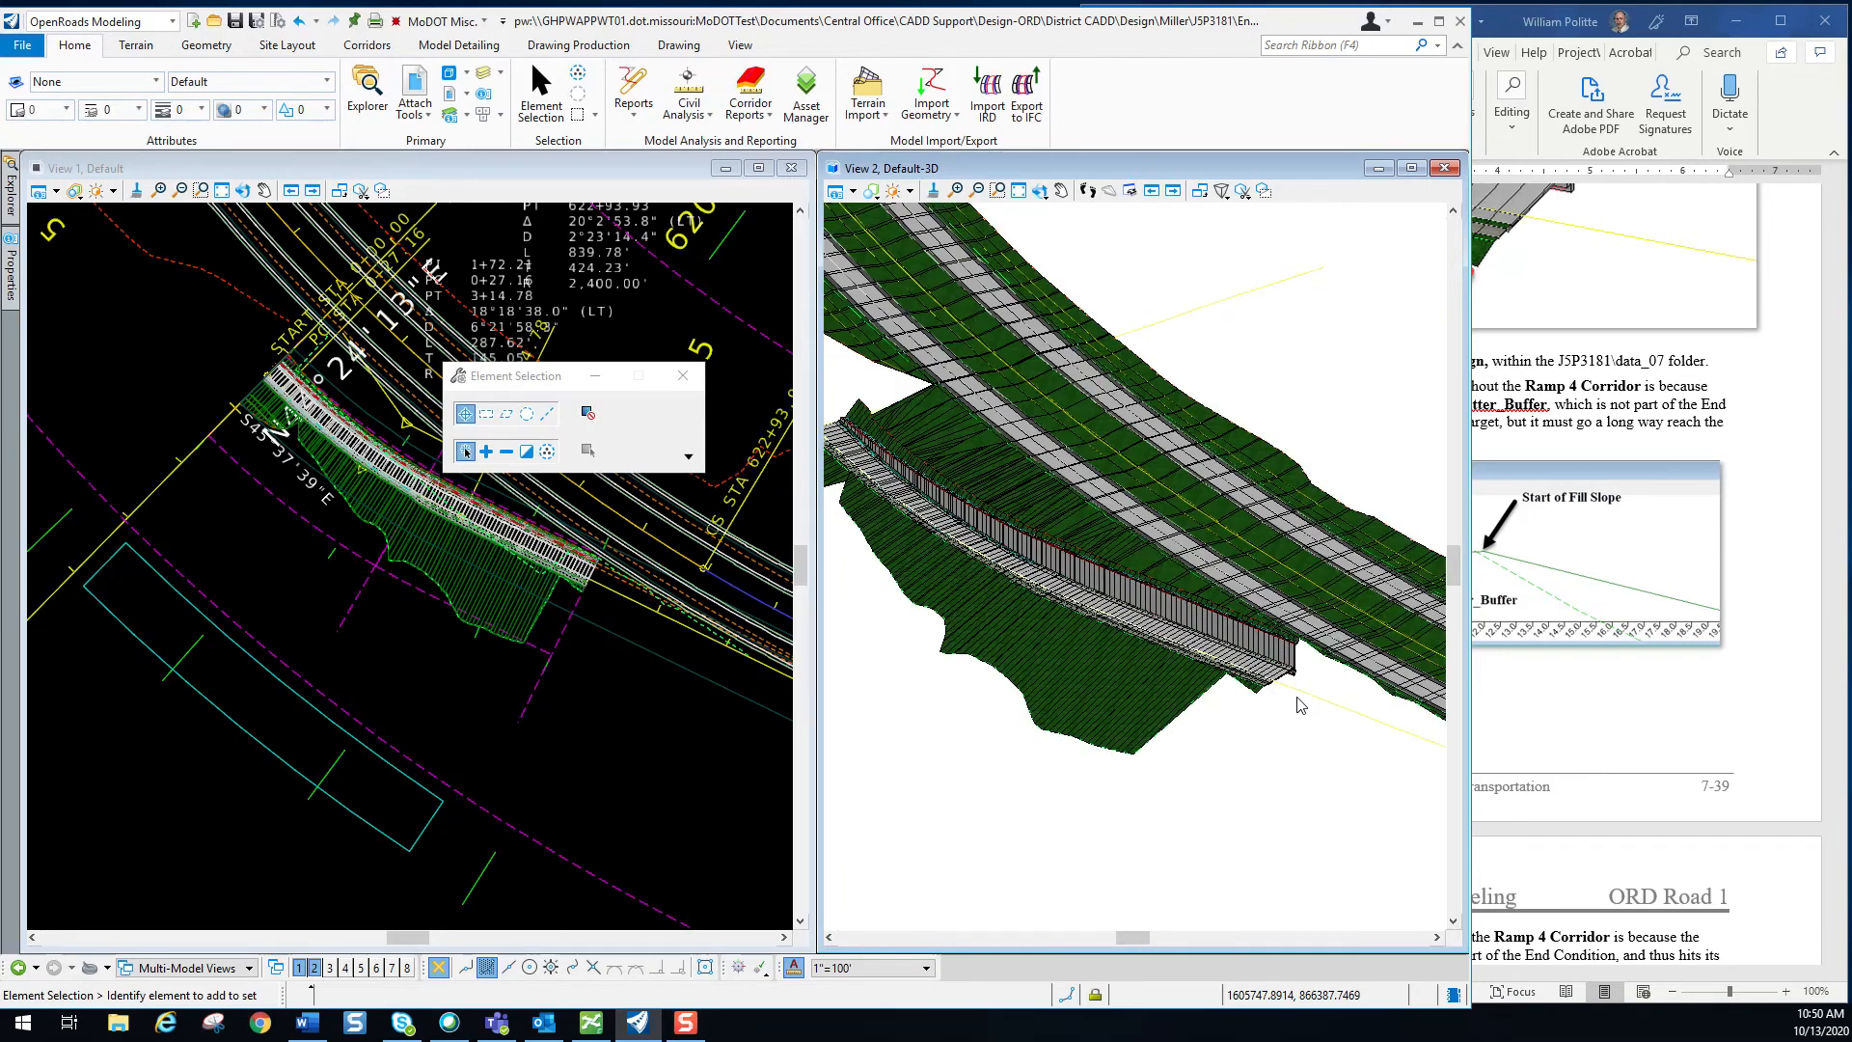
Examine the fill slopes at the end of the Ramp 4 corridor in 3D and read the Word manual's explanation of their lengths.
{"action": "scroll", "coordinate": [1305, 740], "scroll_direction": "up", "scroll_amount": 1}
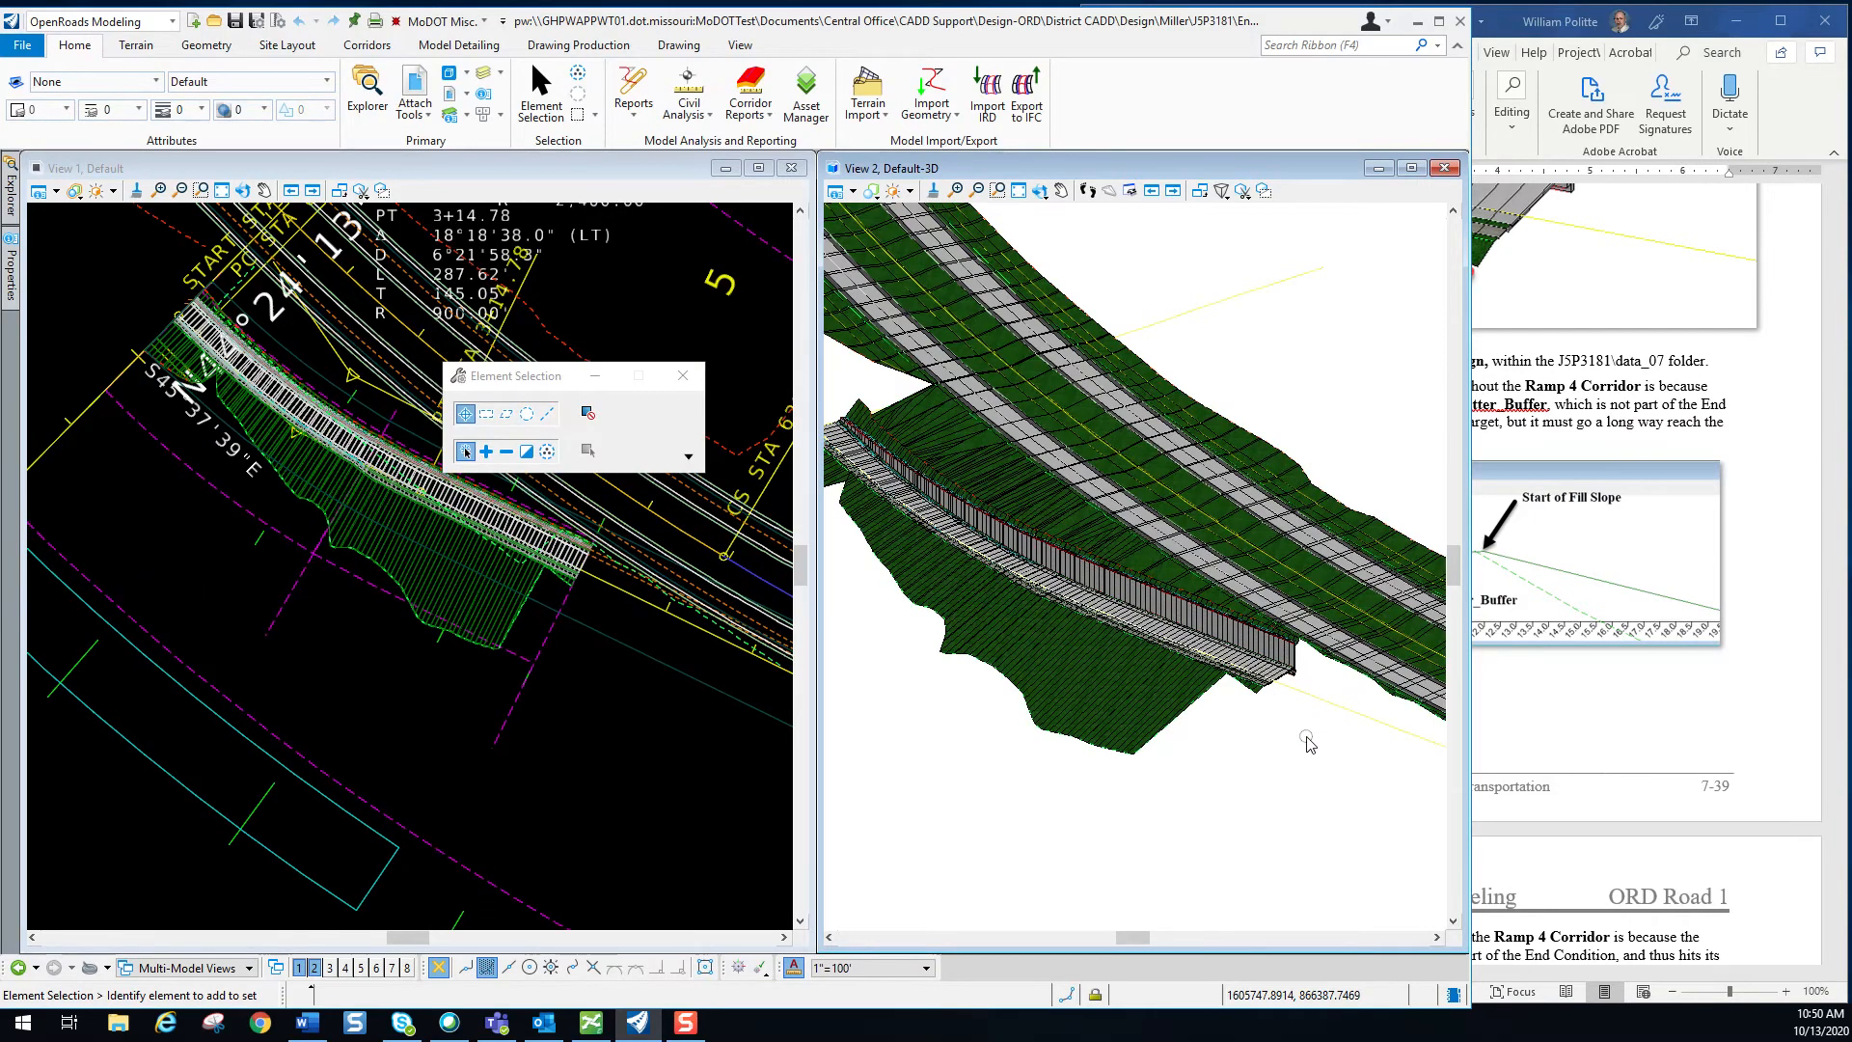
{"action": "scroll", "coordinate": [1304, 740], "scroll_direction": "up", "scroll_amount": 3}
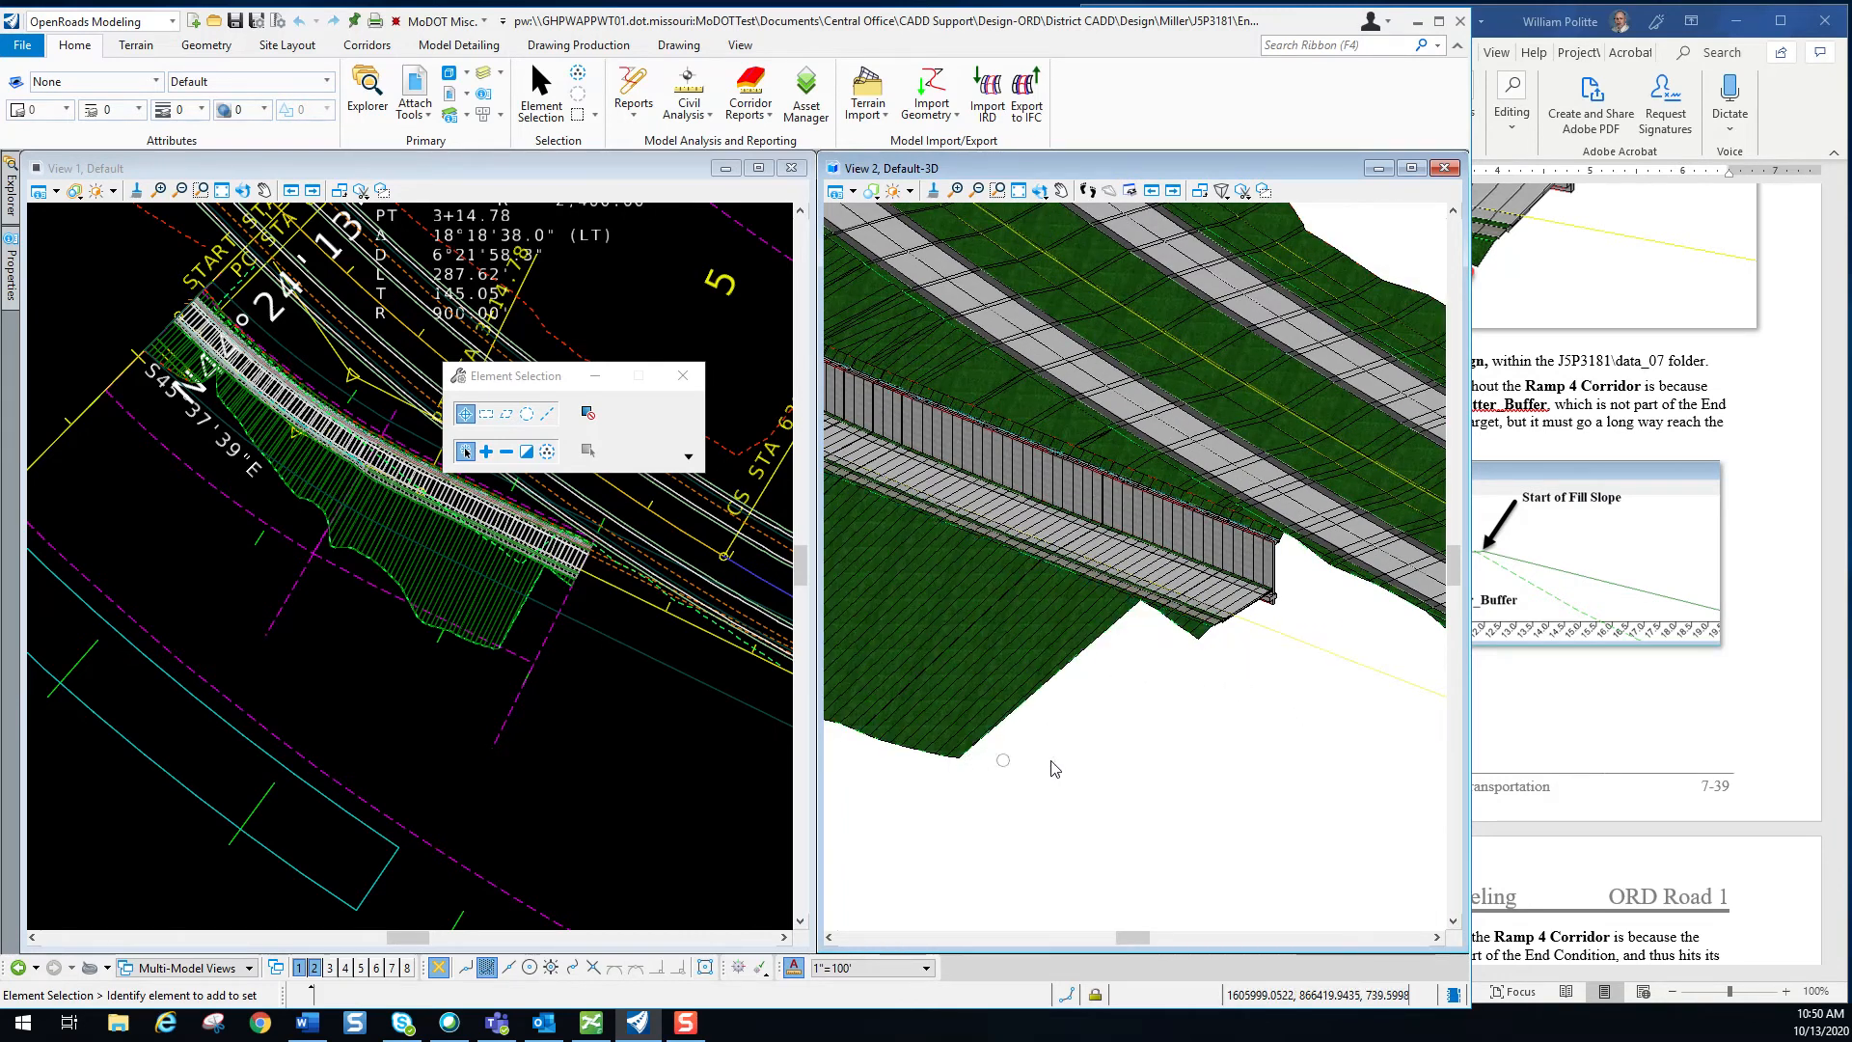
{"action": "left_click", "coordinate": [1778, 536]}
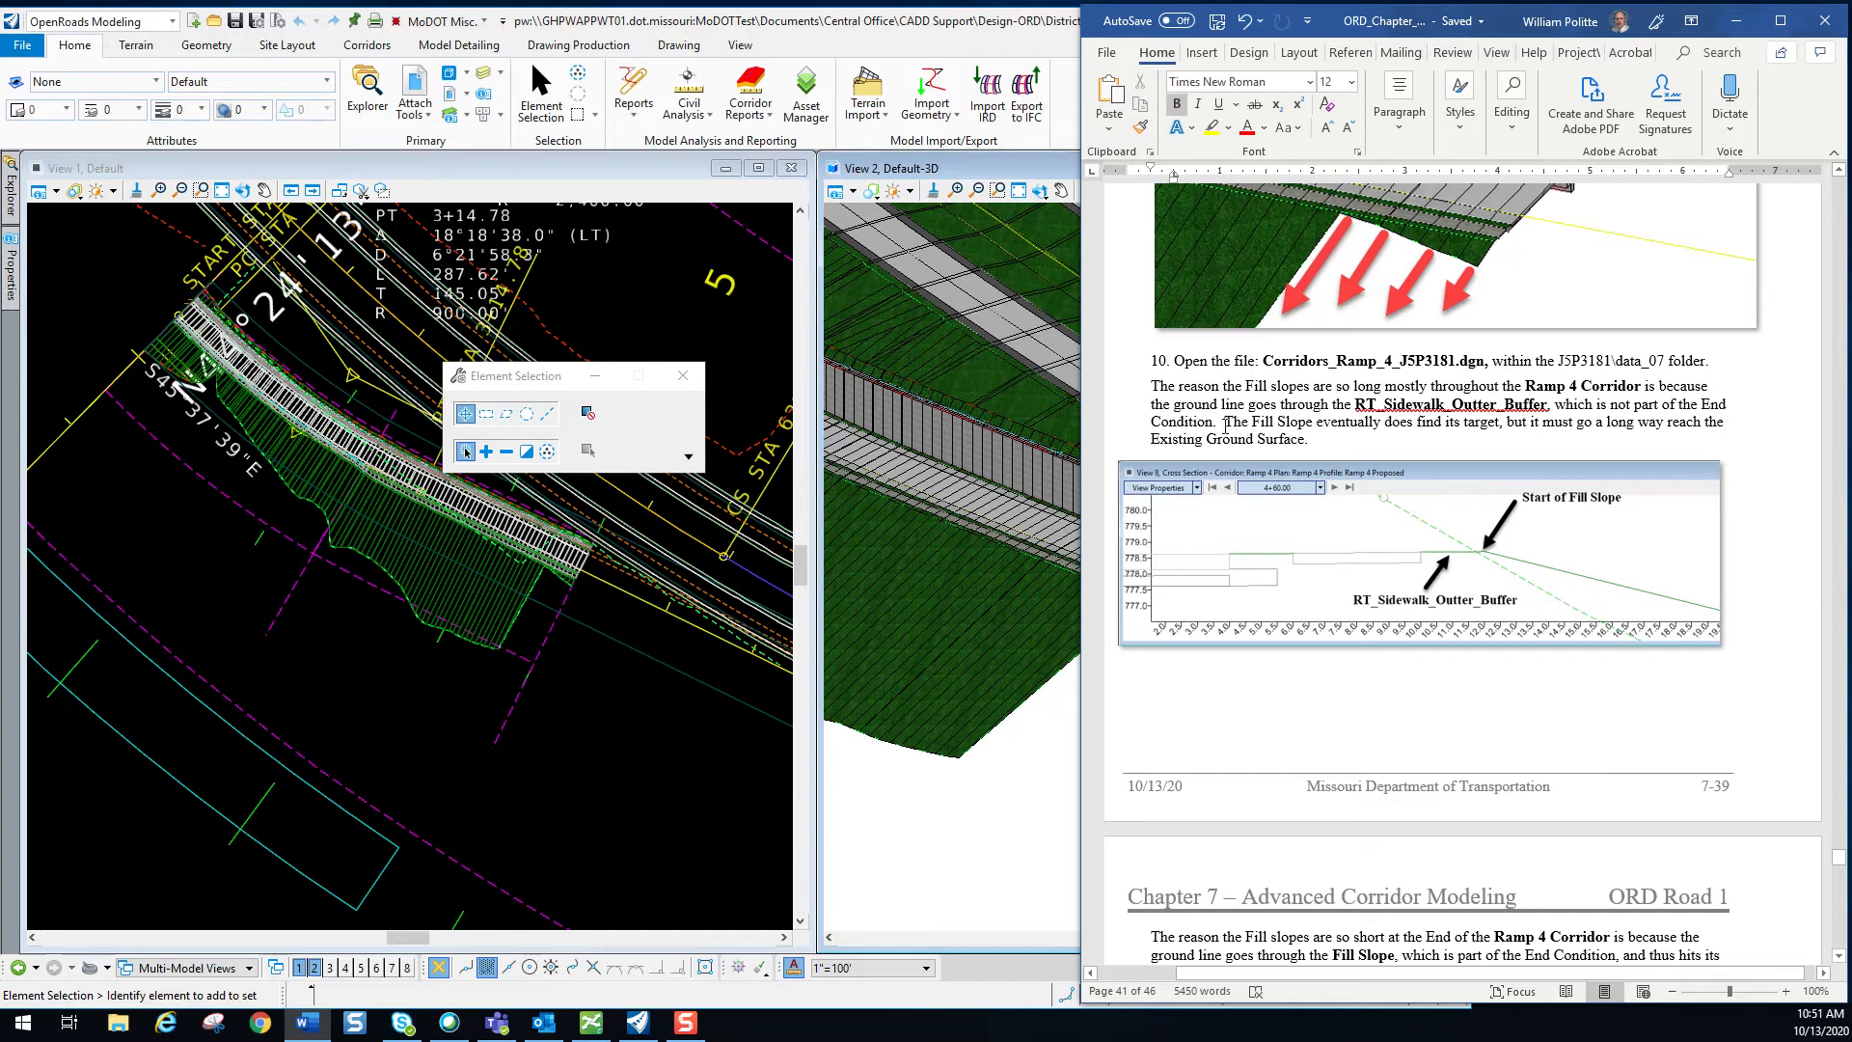
{"action": "scroll", "coordinate": [1218, 441], "scroll_direction": "down", "scroll_amount": 3}
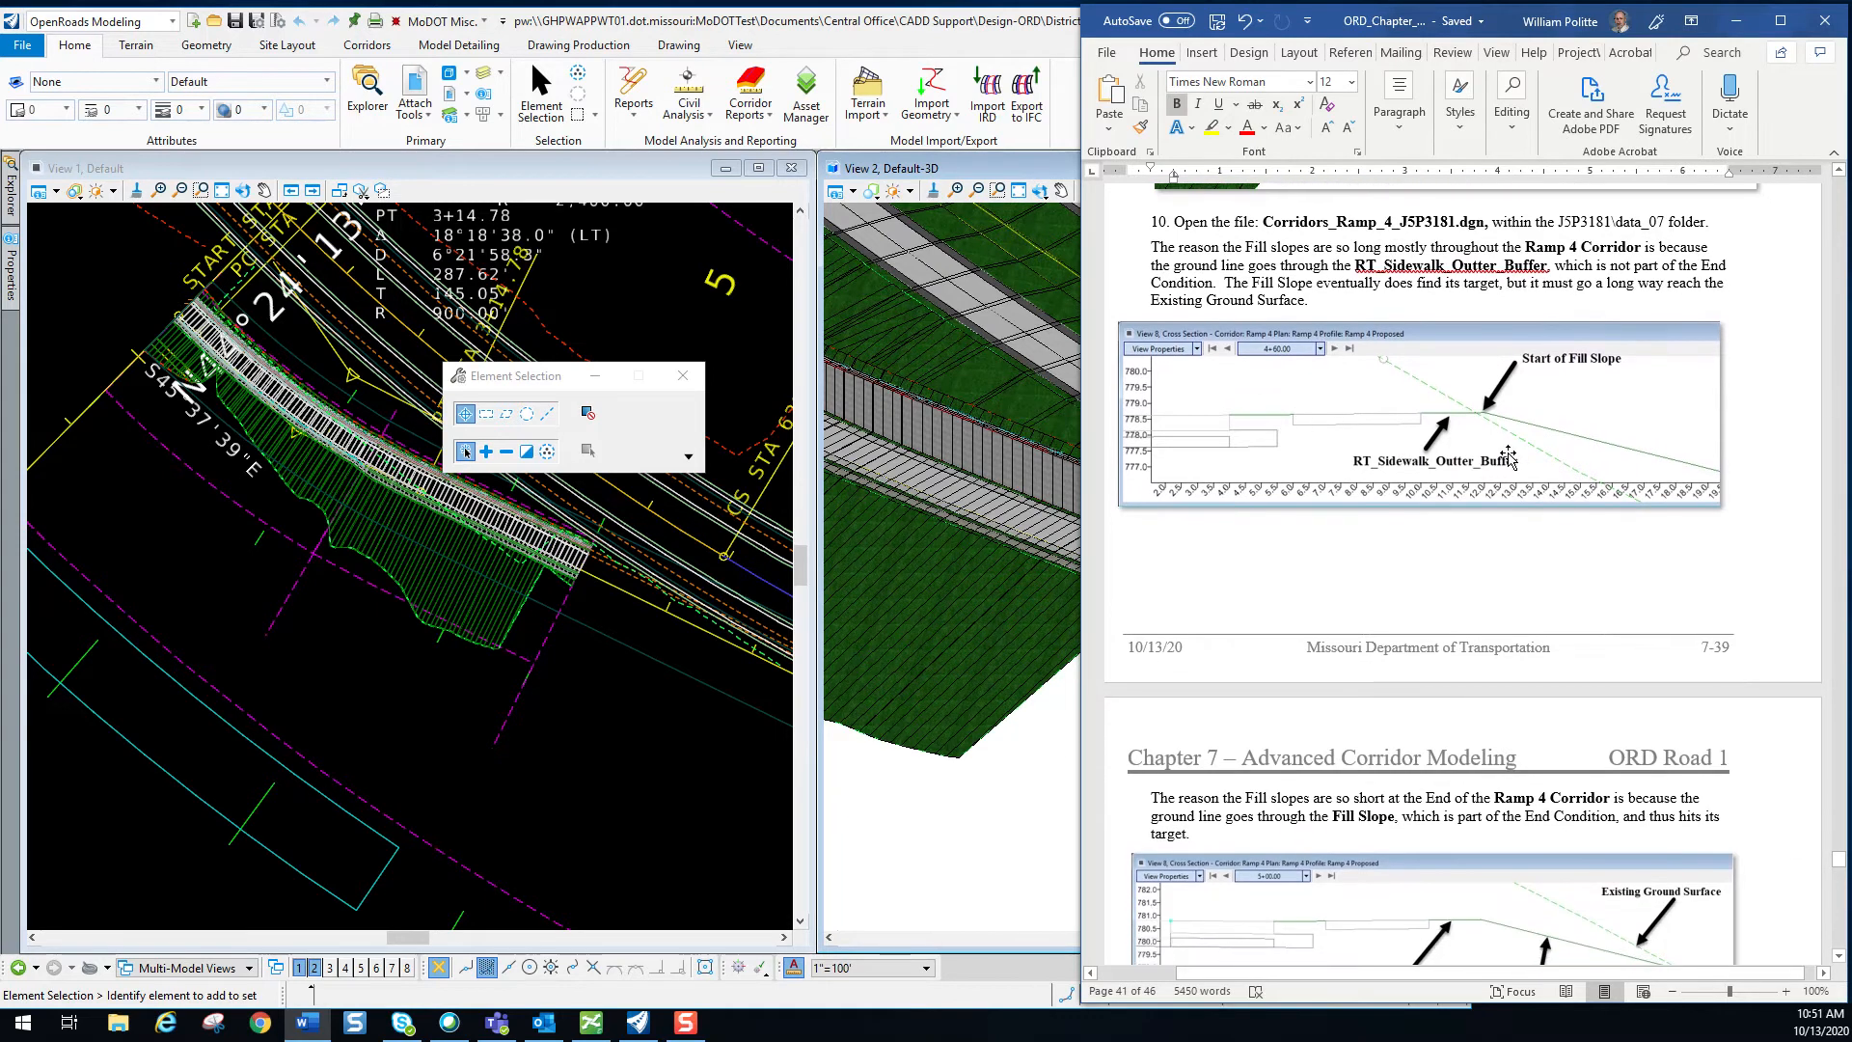
{"action": "scroll", "coordinate": [1192, 552], "scroll_direction": "down", "scroll_amount": 6}
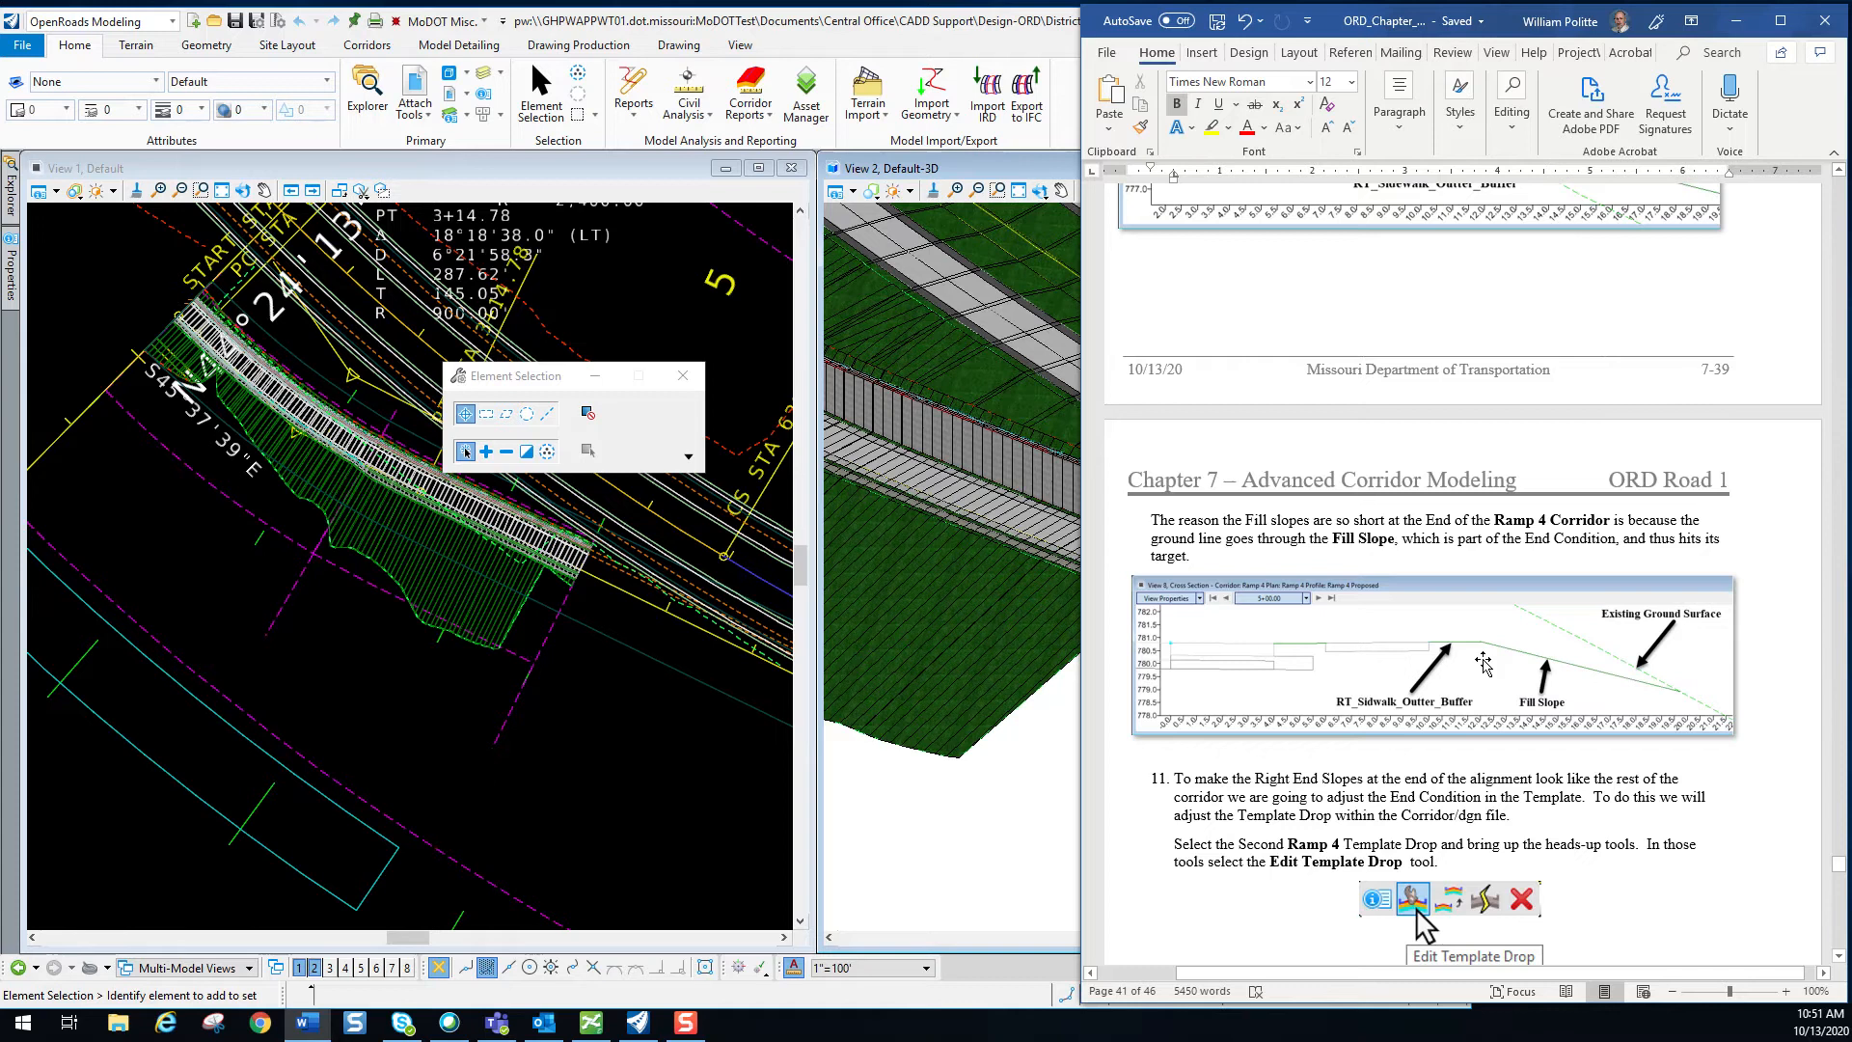
{"action": "scroll", "coordinate": [1512, 663], "scroll_direction": "down", "scroll_amount": 1}
{"action": "scroll", "coordinate": [1512, 663], "scroll_direction": "down", "scroll_amount": 5}
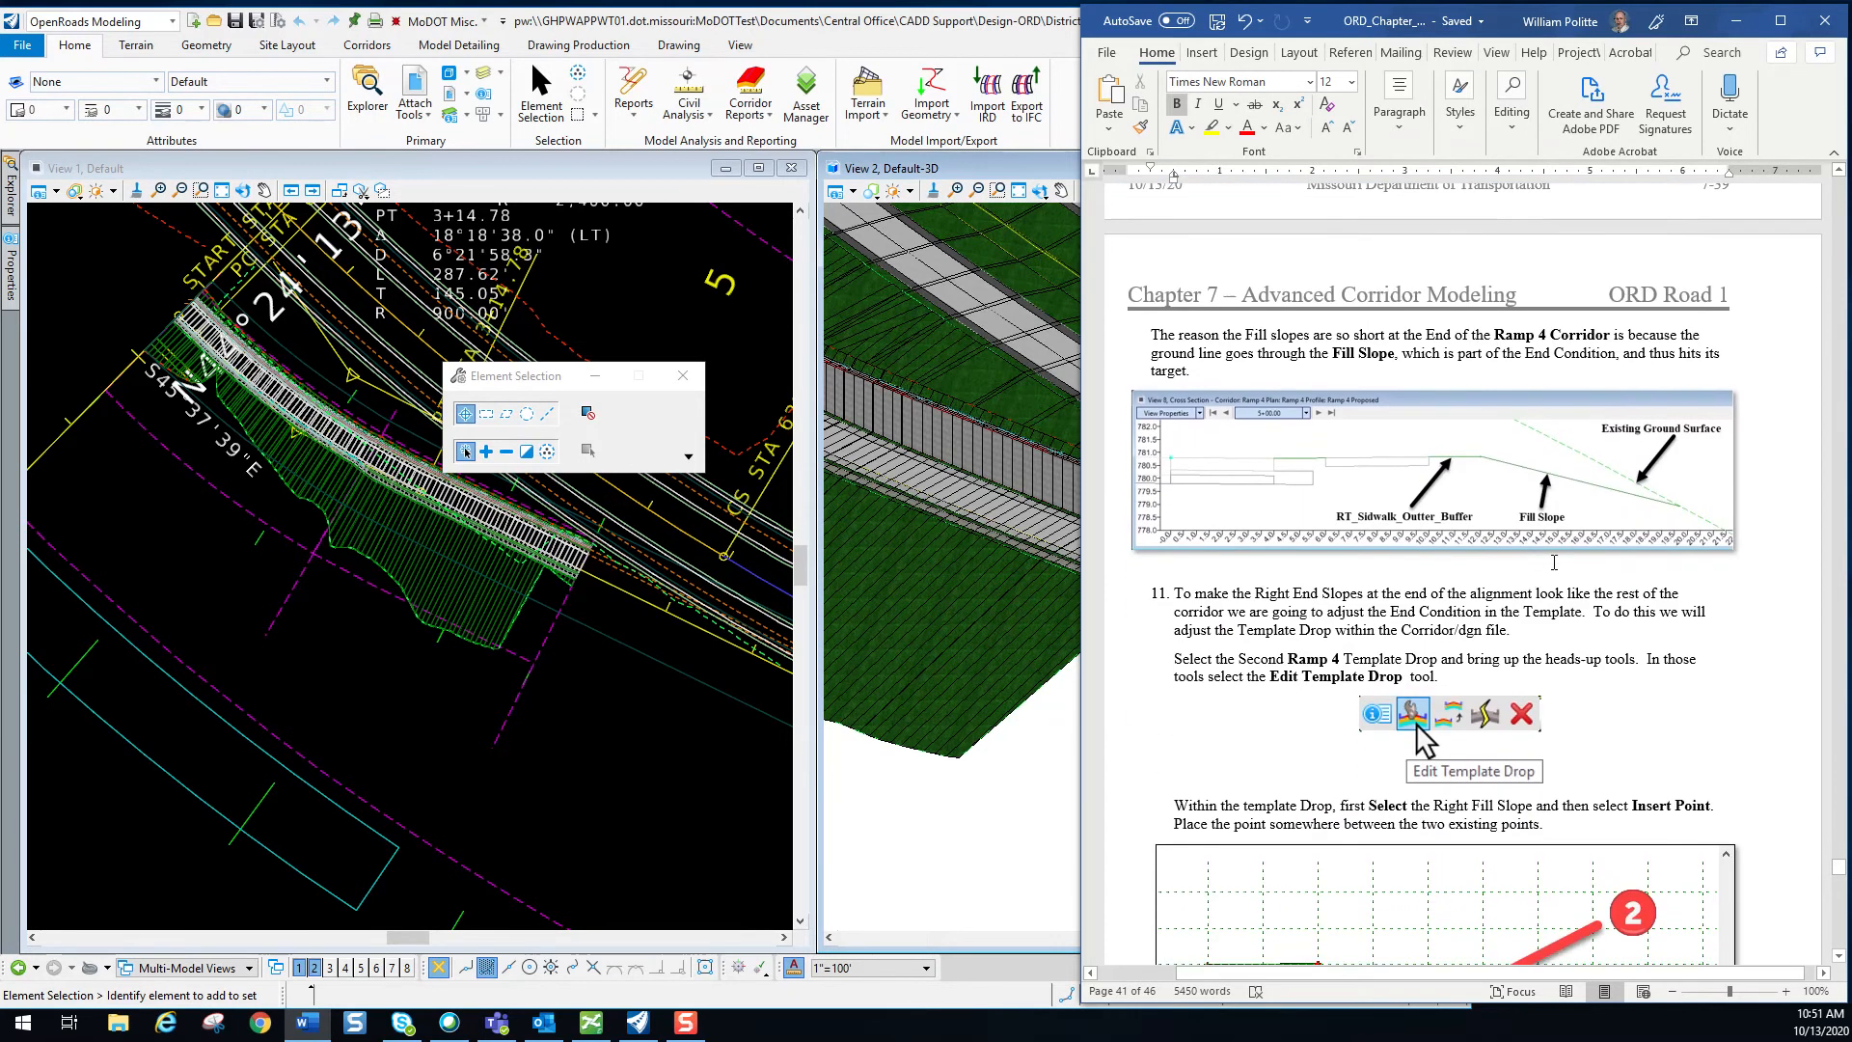
{"action": "scroll", "coordinate": [1555, 563], "scroll_direction": "down", "scroll_amount": 5}
{"action": "scroll", "coordinate": [1555, 560], "scroll_direction": "up", "scroll_amount": 15}
{"action": "scroll", "coordinate": [1554, 555], "scroll_direction": "down", "scroll_amount": 1}
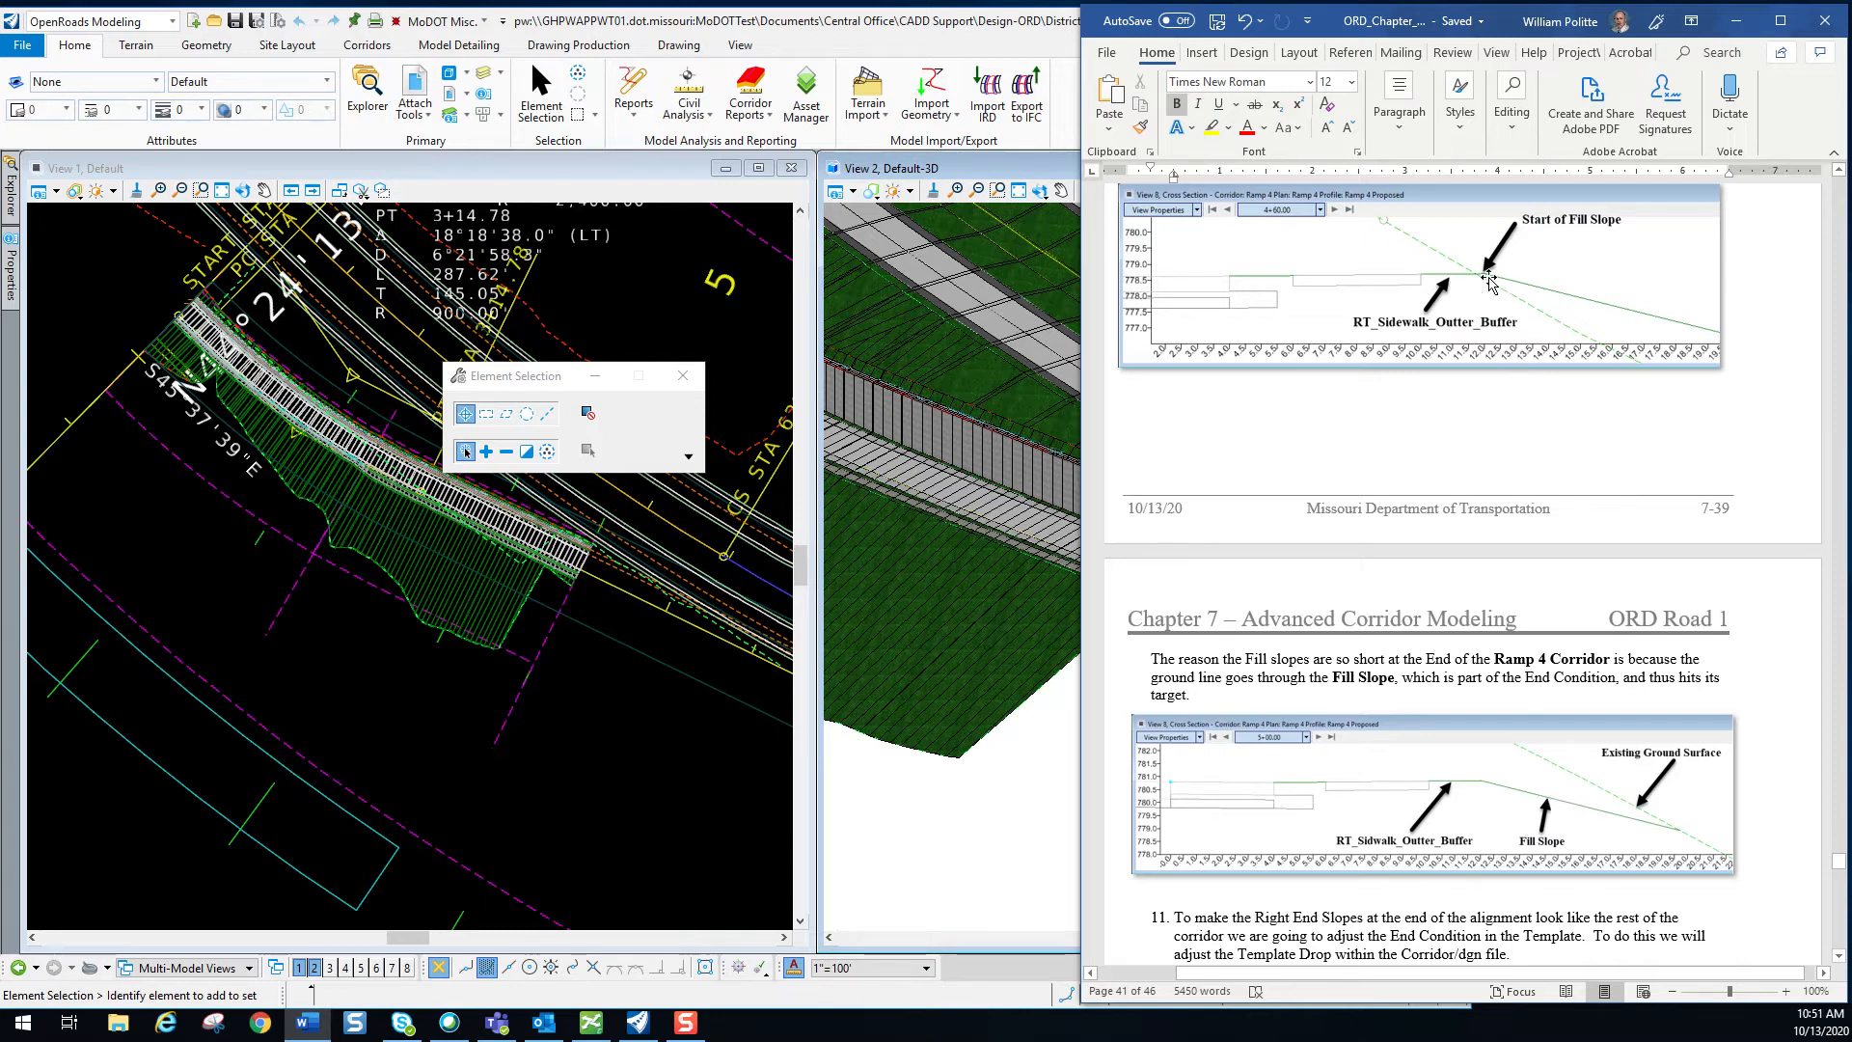
{"action": "scroll", "coordinate": [926, 505], "scroll_direction": "down", "scroll_amount": 2}
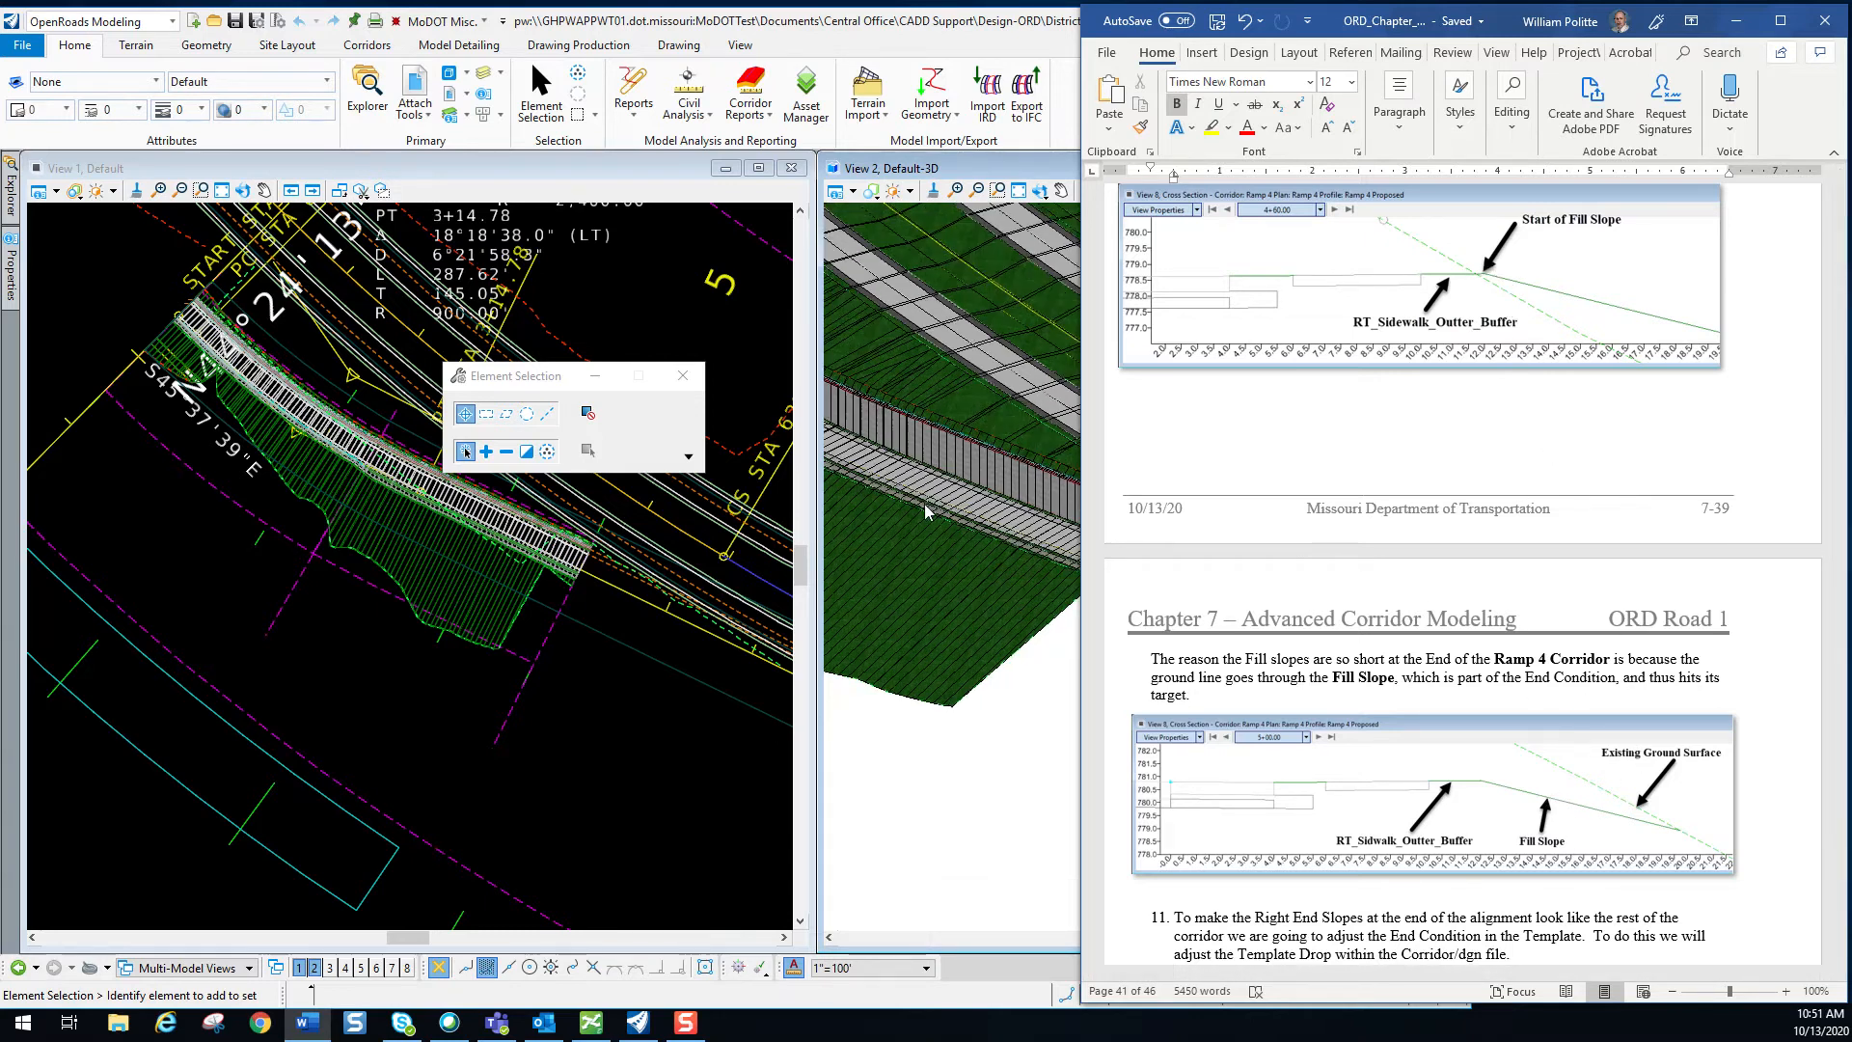
{"action": "scroll", "coordinate": [861, 566], "scroll_direction": "down", "scroll_amount": 4}
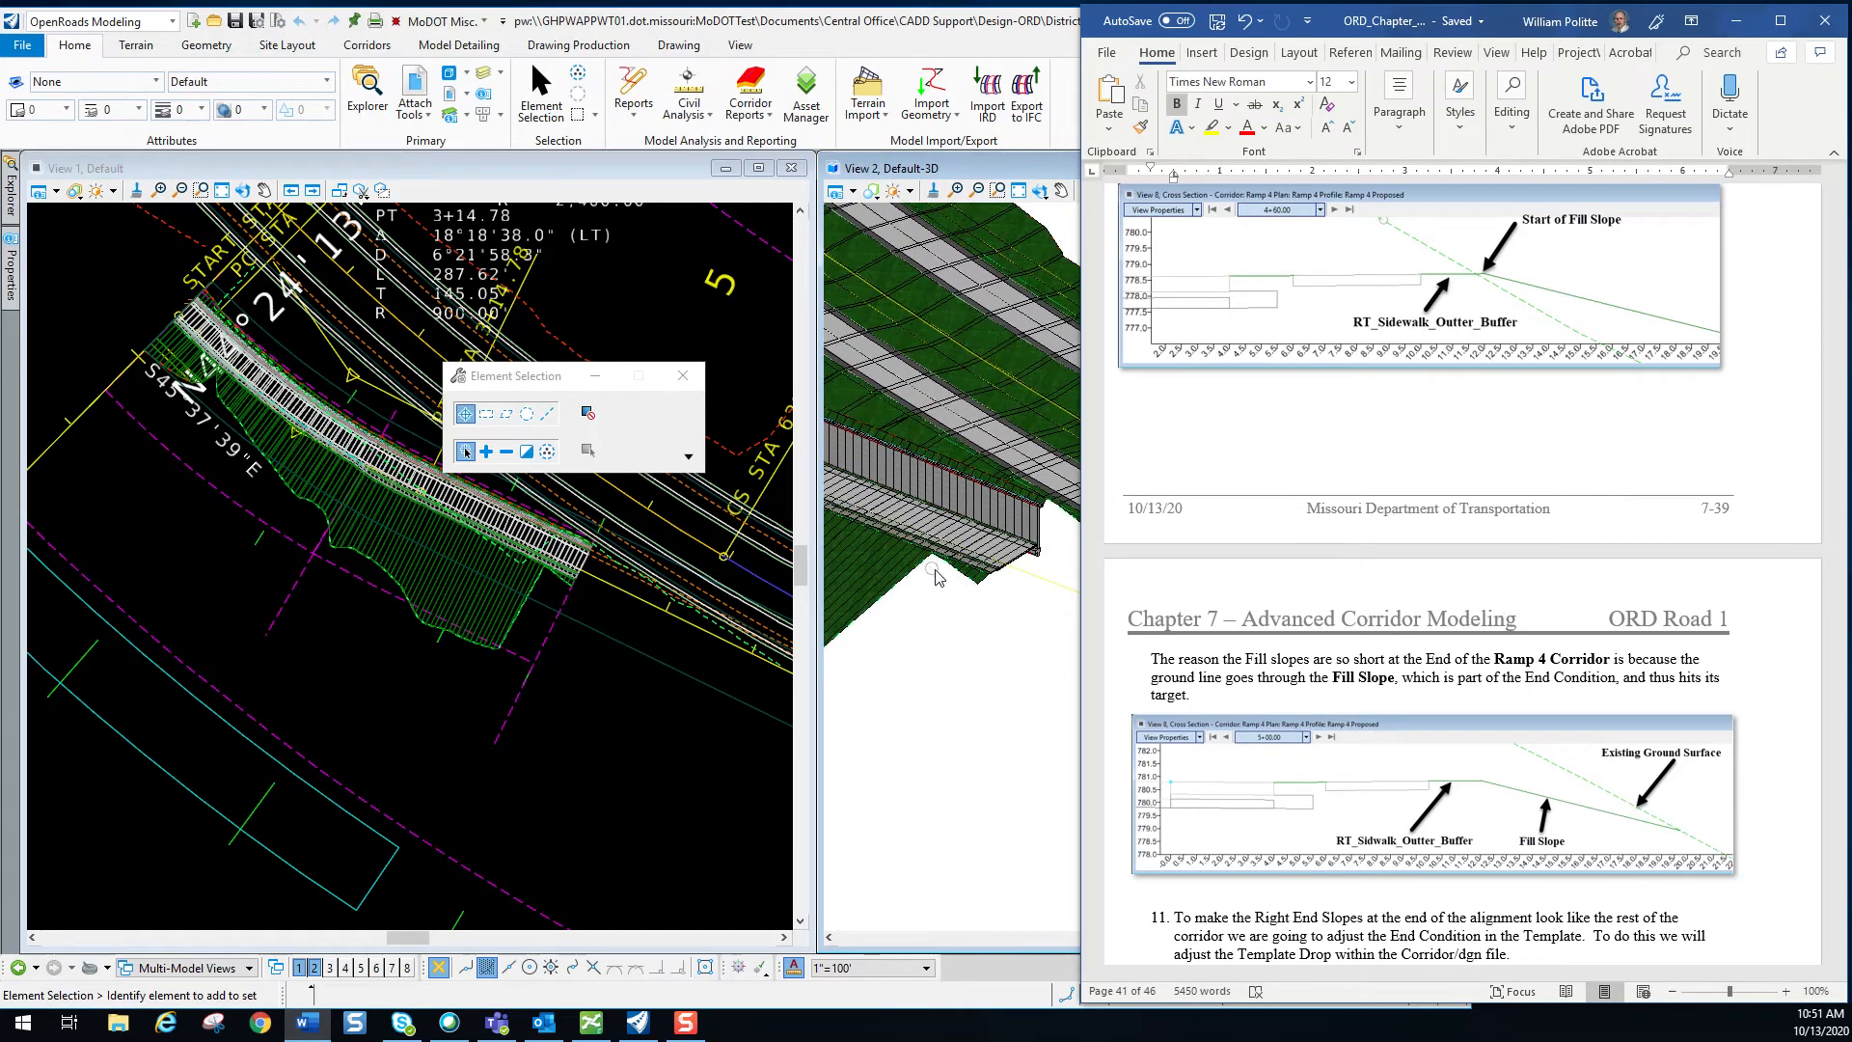
Read instruction 11 in the manual about editing the second Ramp 4 template drop and inserting a point on the right fill slope.
{"action": "scroll", "coordinate": [1524, 482], "scroll_direction": "down", "scroll_amount": 8}
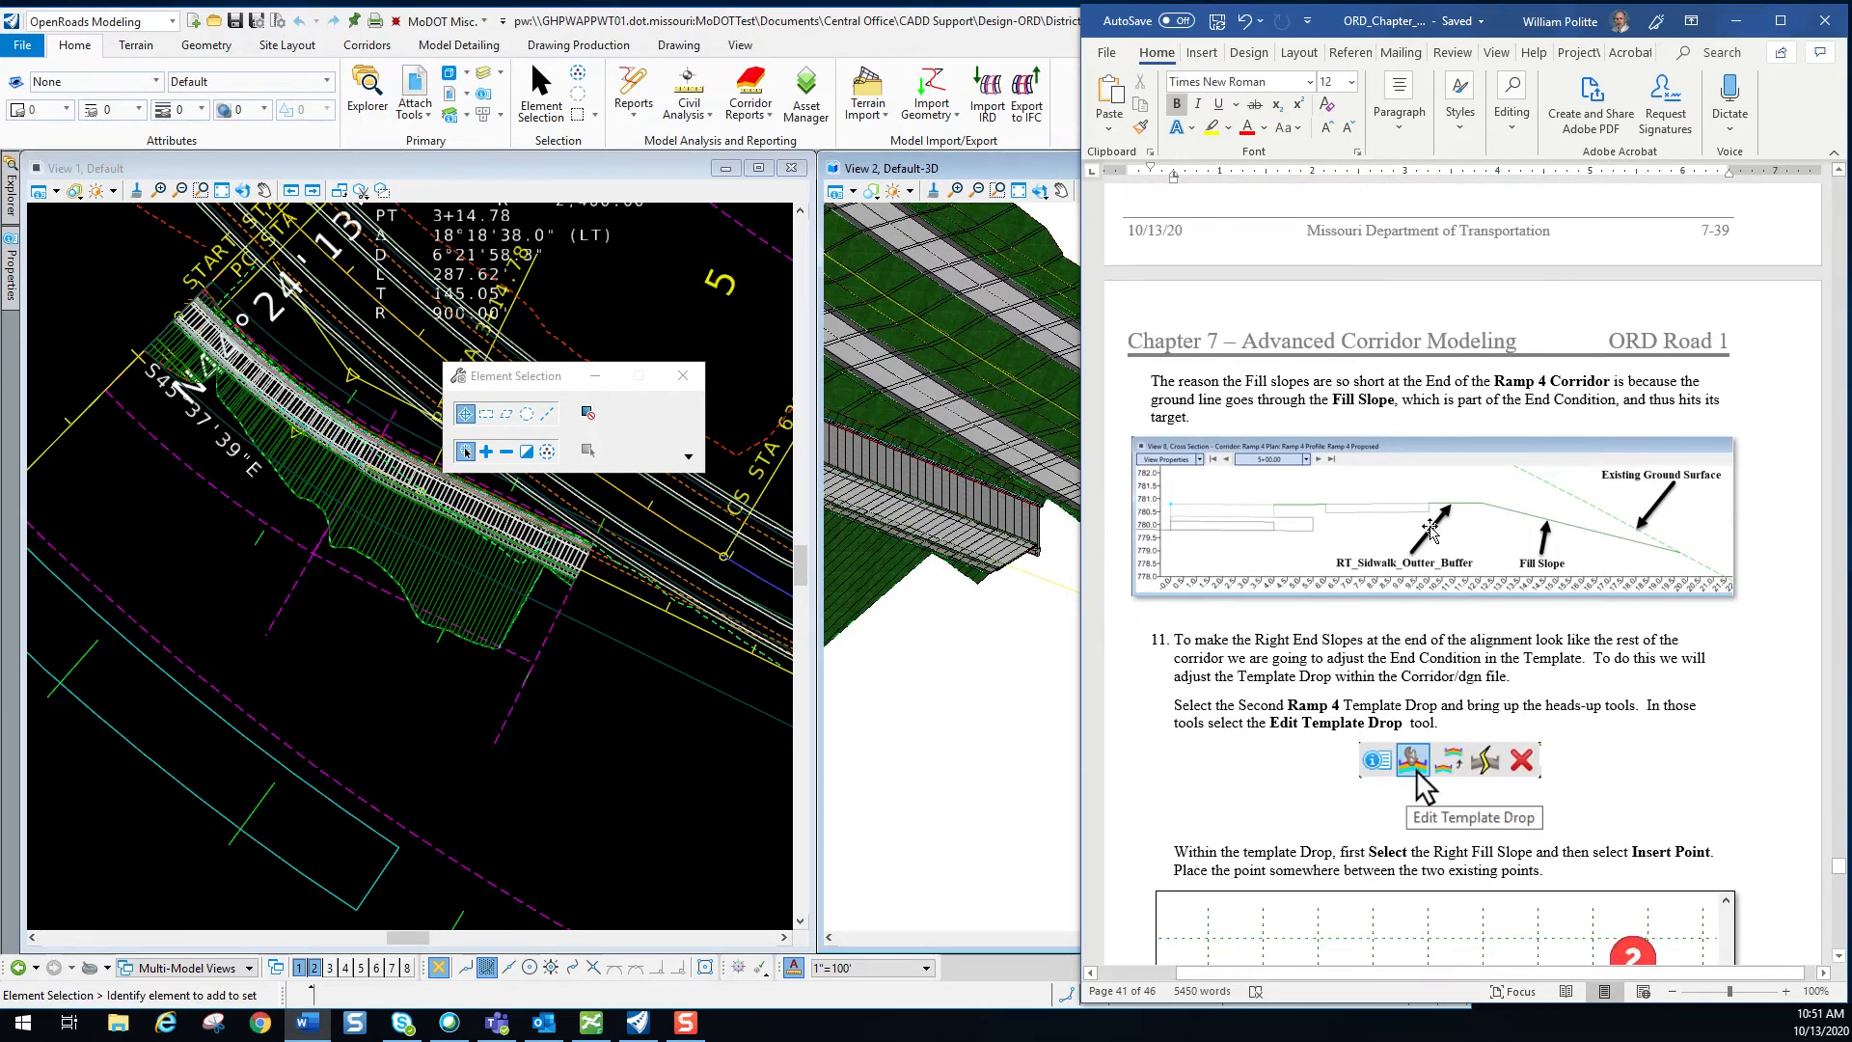
{"action": "scroll", "coordinate": [1515, 496], "scroll_direction": "down", "scroll_amount": 1}
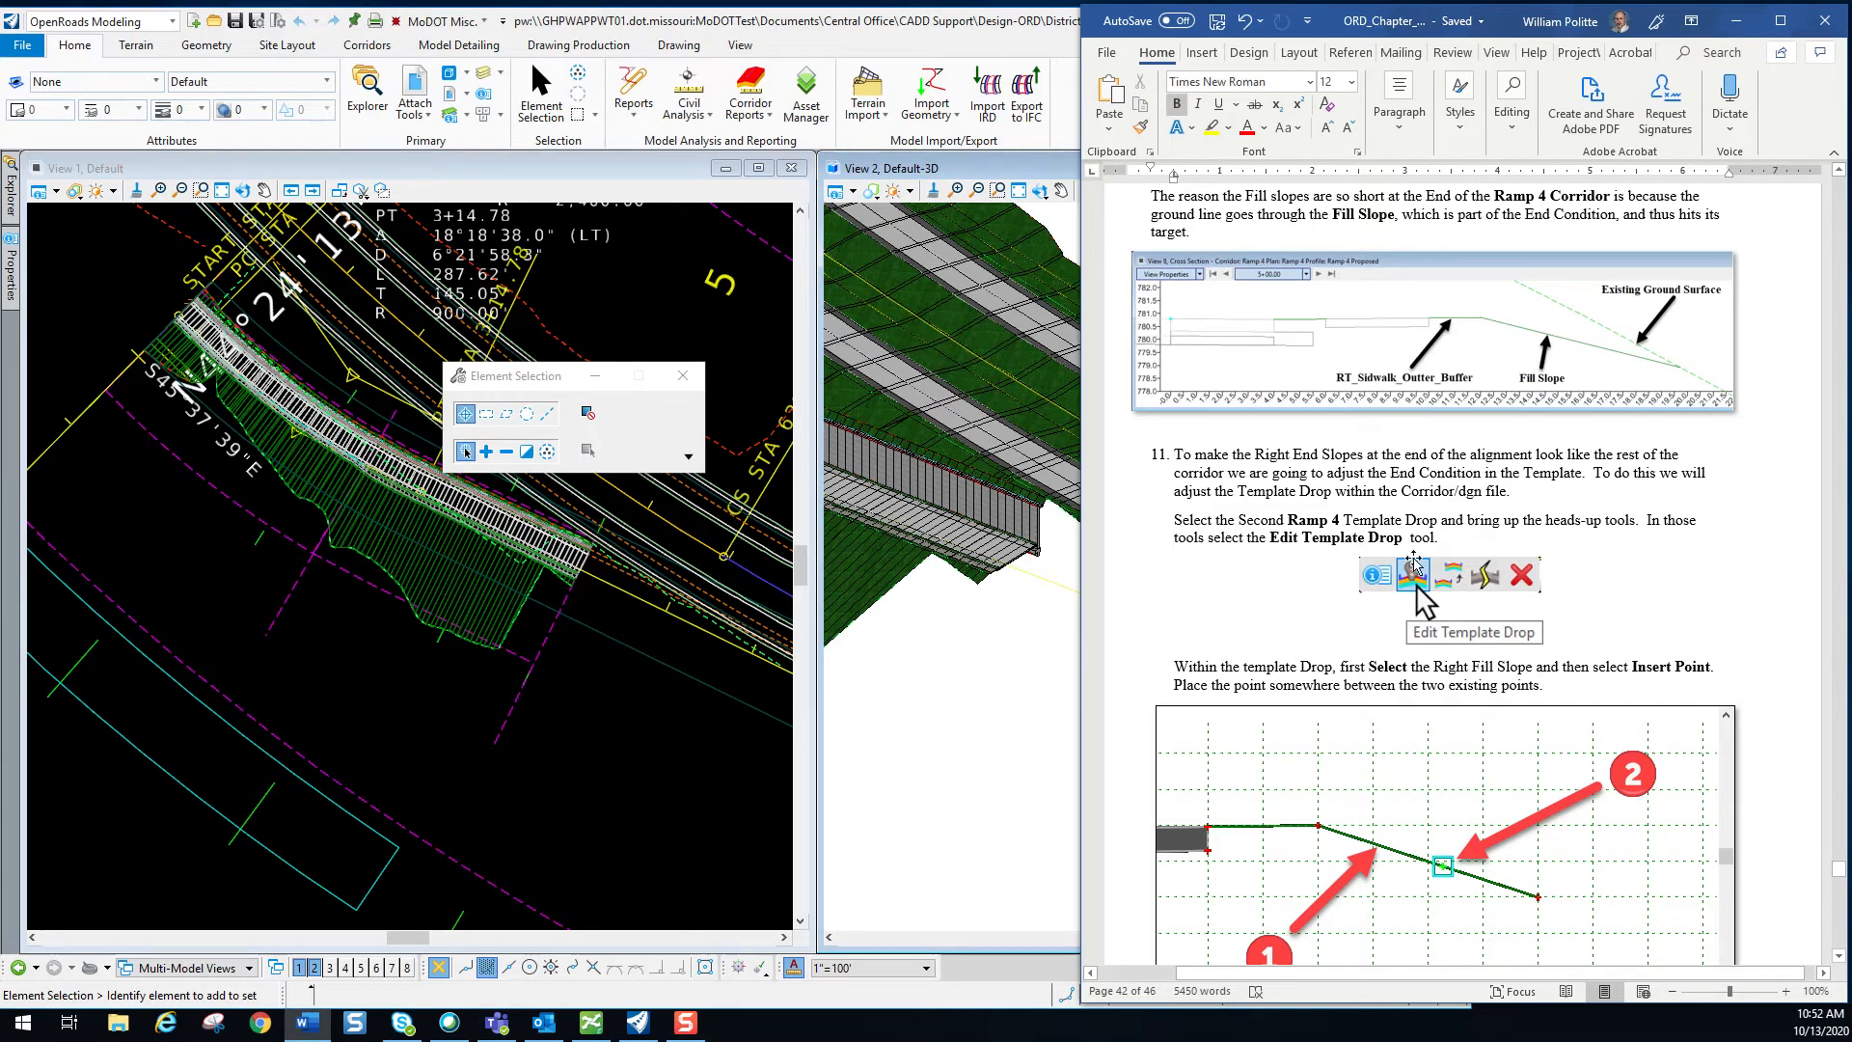
{"action": "scroll", "coordinate": [1394, 564], "scroll_direction": "down", "scroll_amount": 3}
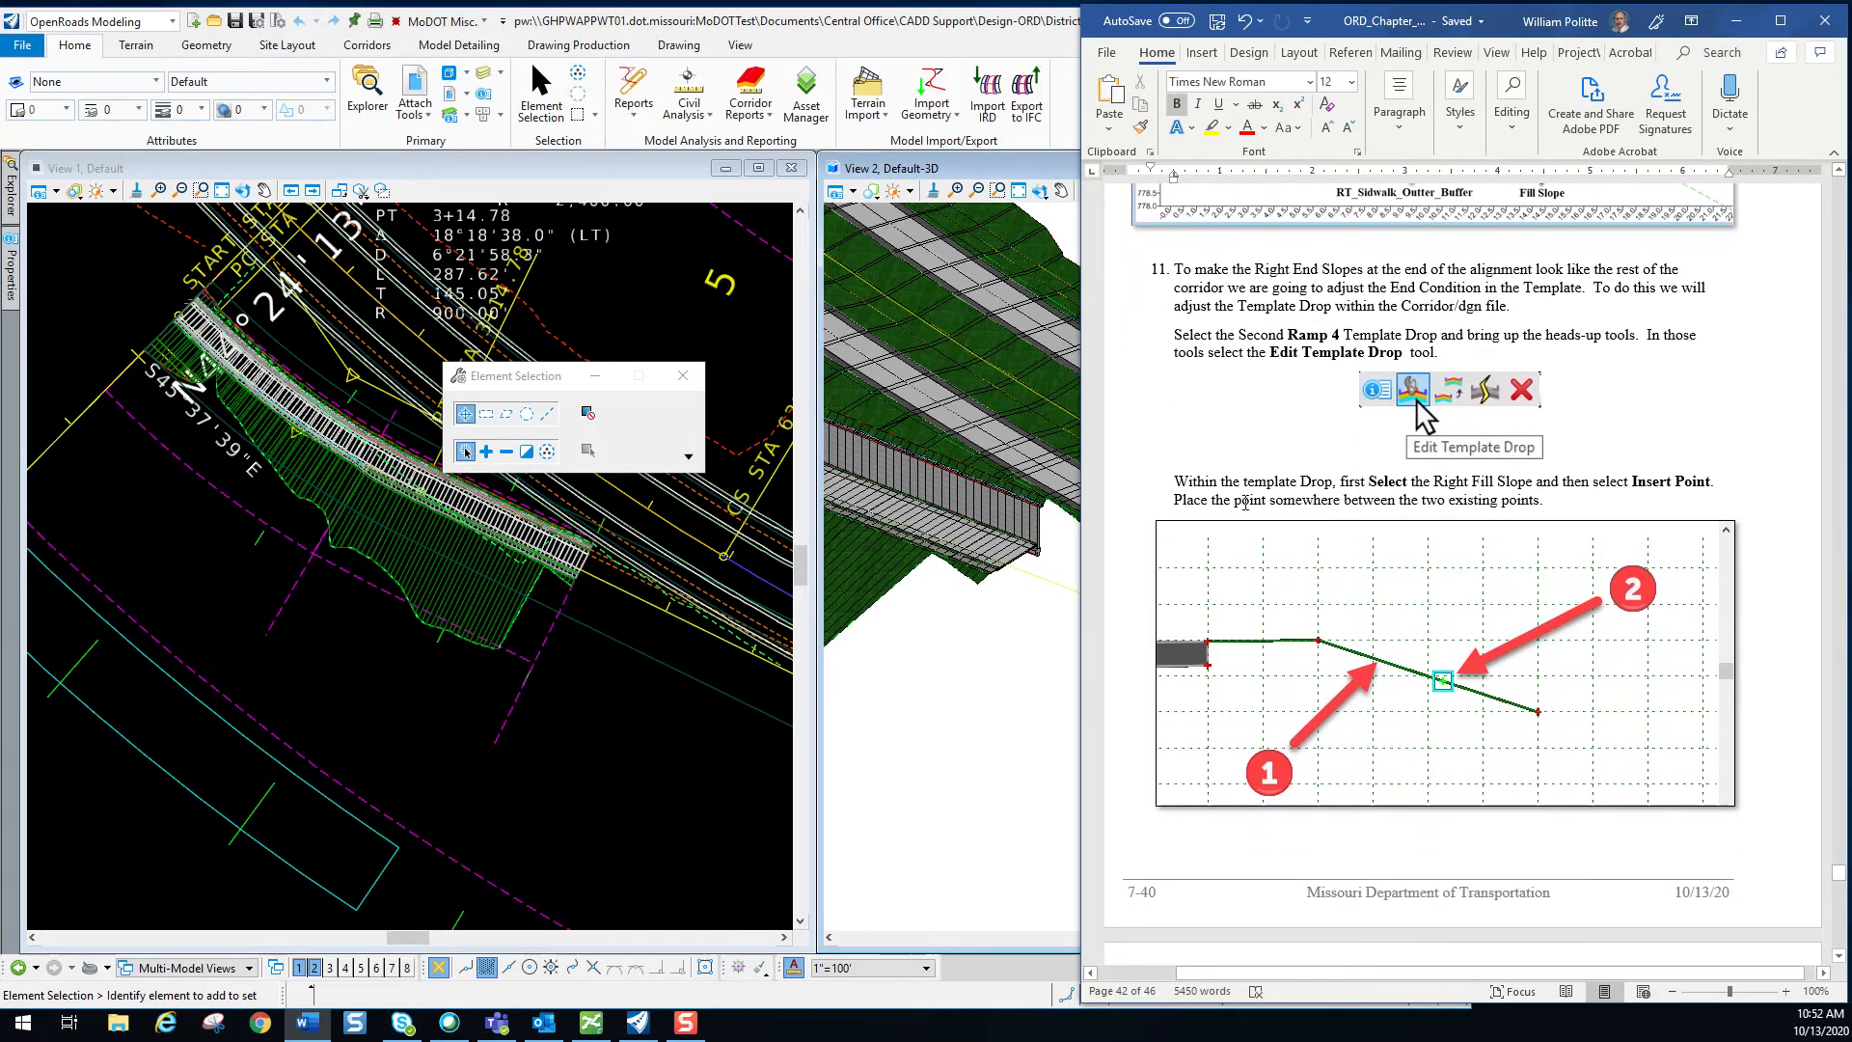
{"action": "scroll", "coordinate": [1250, 469], "scroll_direction": "up", "scroll_amount": 2}
{"action": "scroll", "coordinate": [1251, 468], "scroll_direction": "down", "scroll_amount": 2}
Return to OpenRoads Designer and open the second Ramp 4 template drop, from 2+50.00 to 5+00.00, for editing.
{"action": "left_click", "coordinate": [546, 743]}
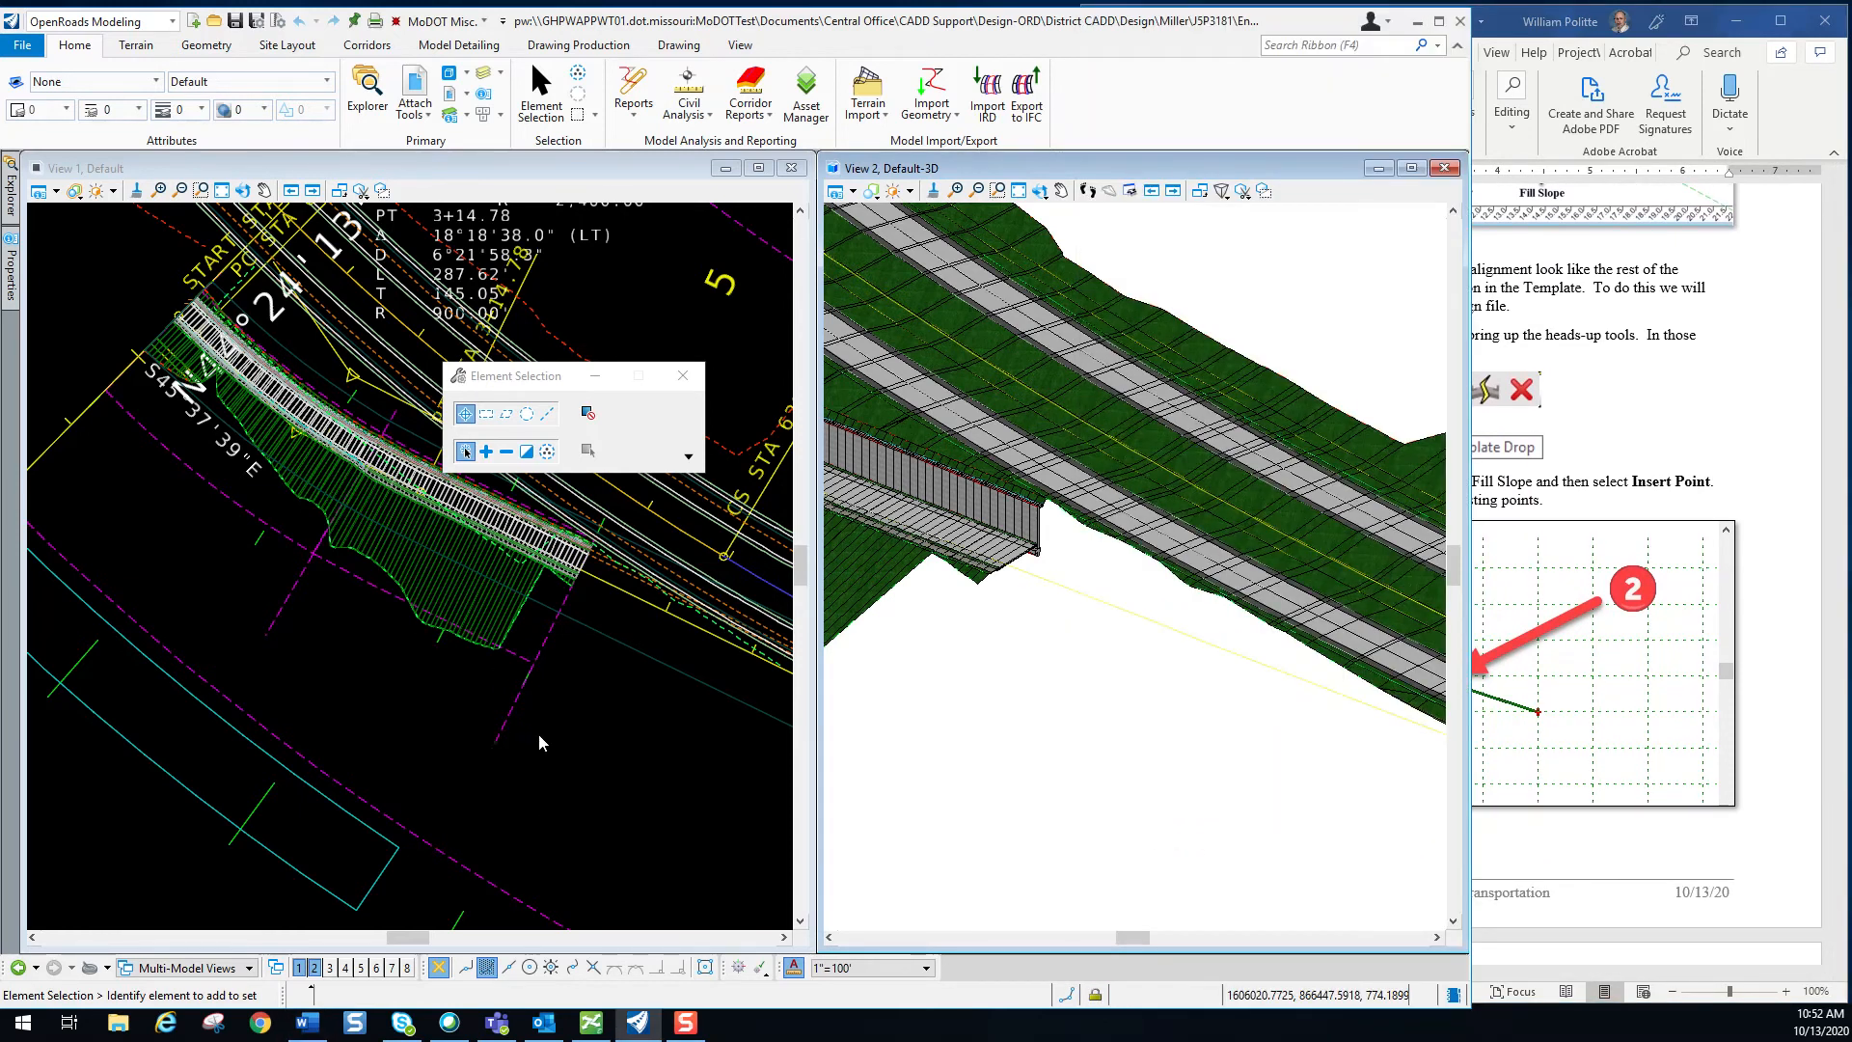
{"action": "left_click", "coordinate": [509, 707]}
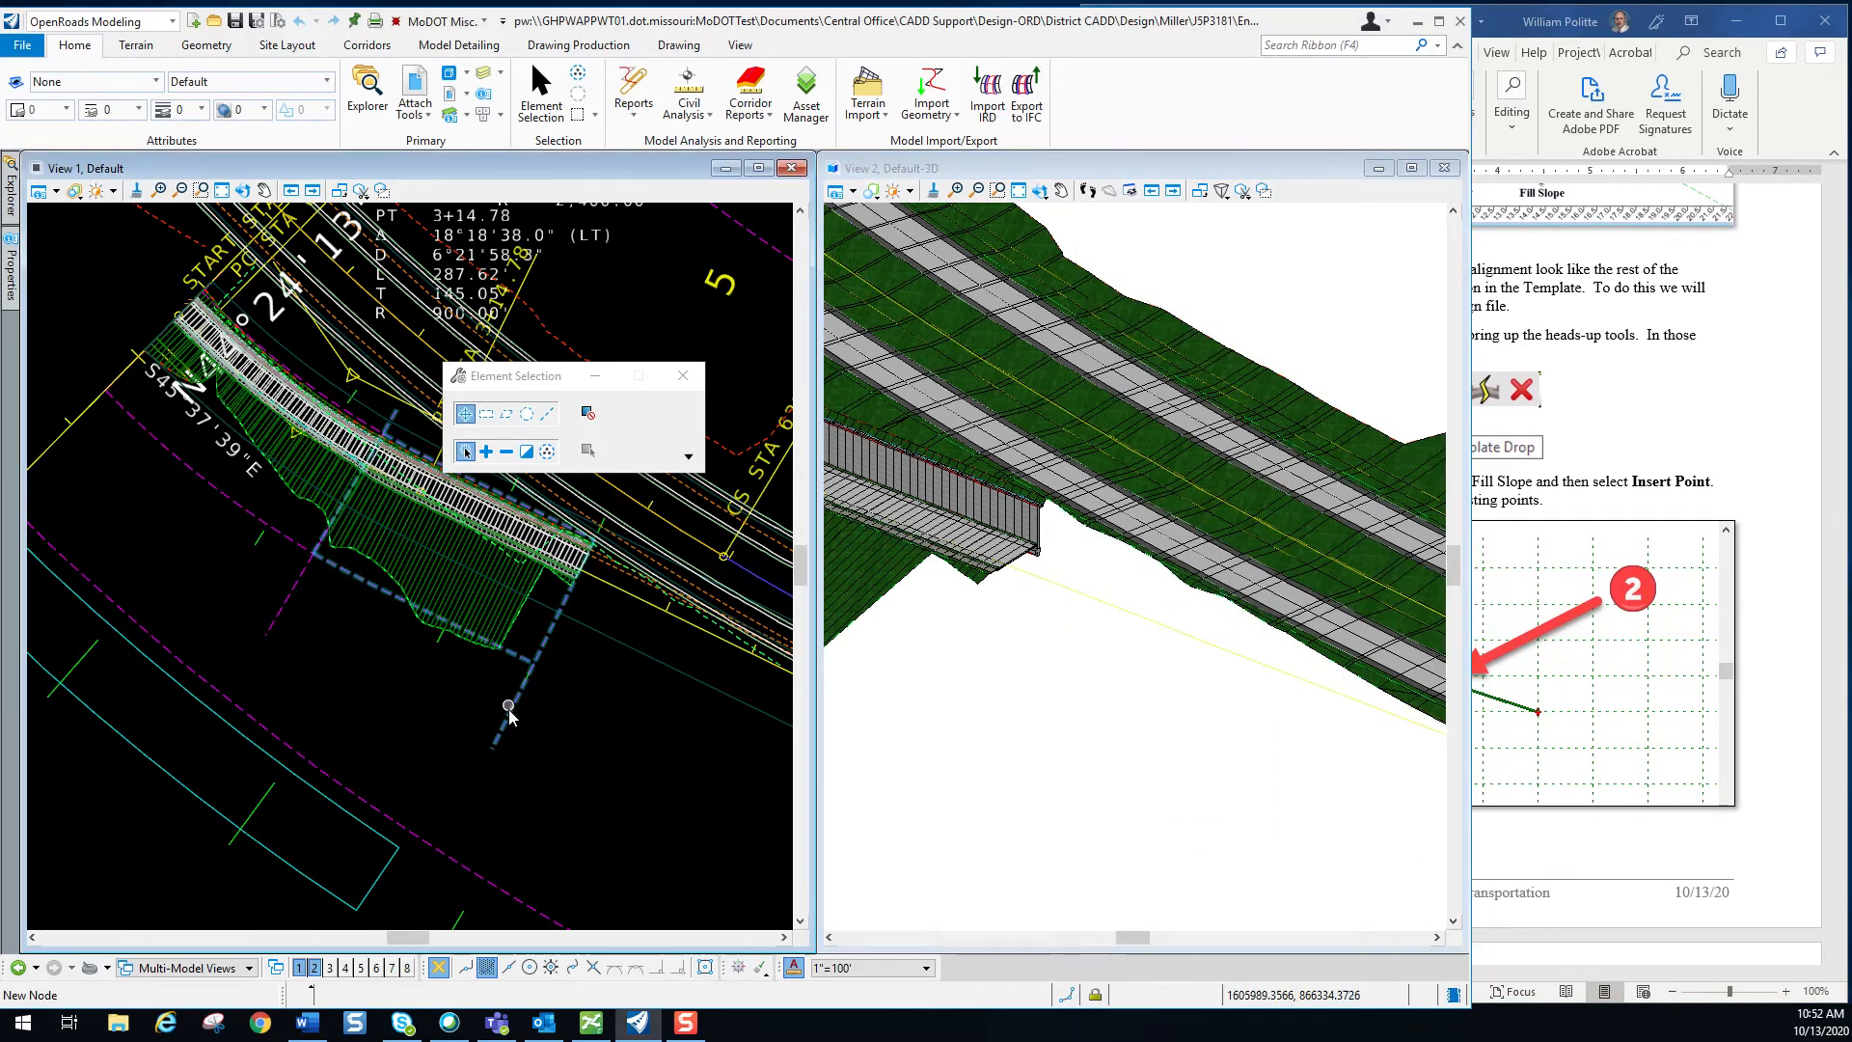
{"action": "left_click", "coordinate": [509, 712]}
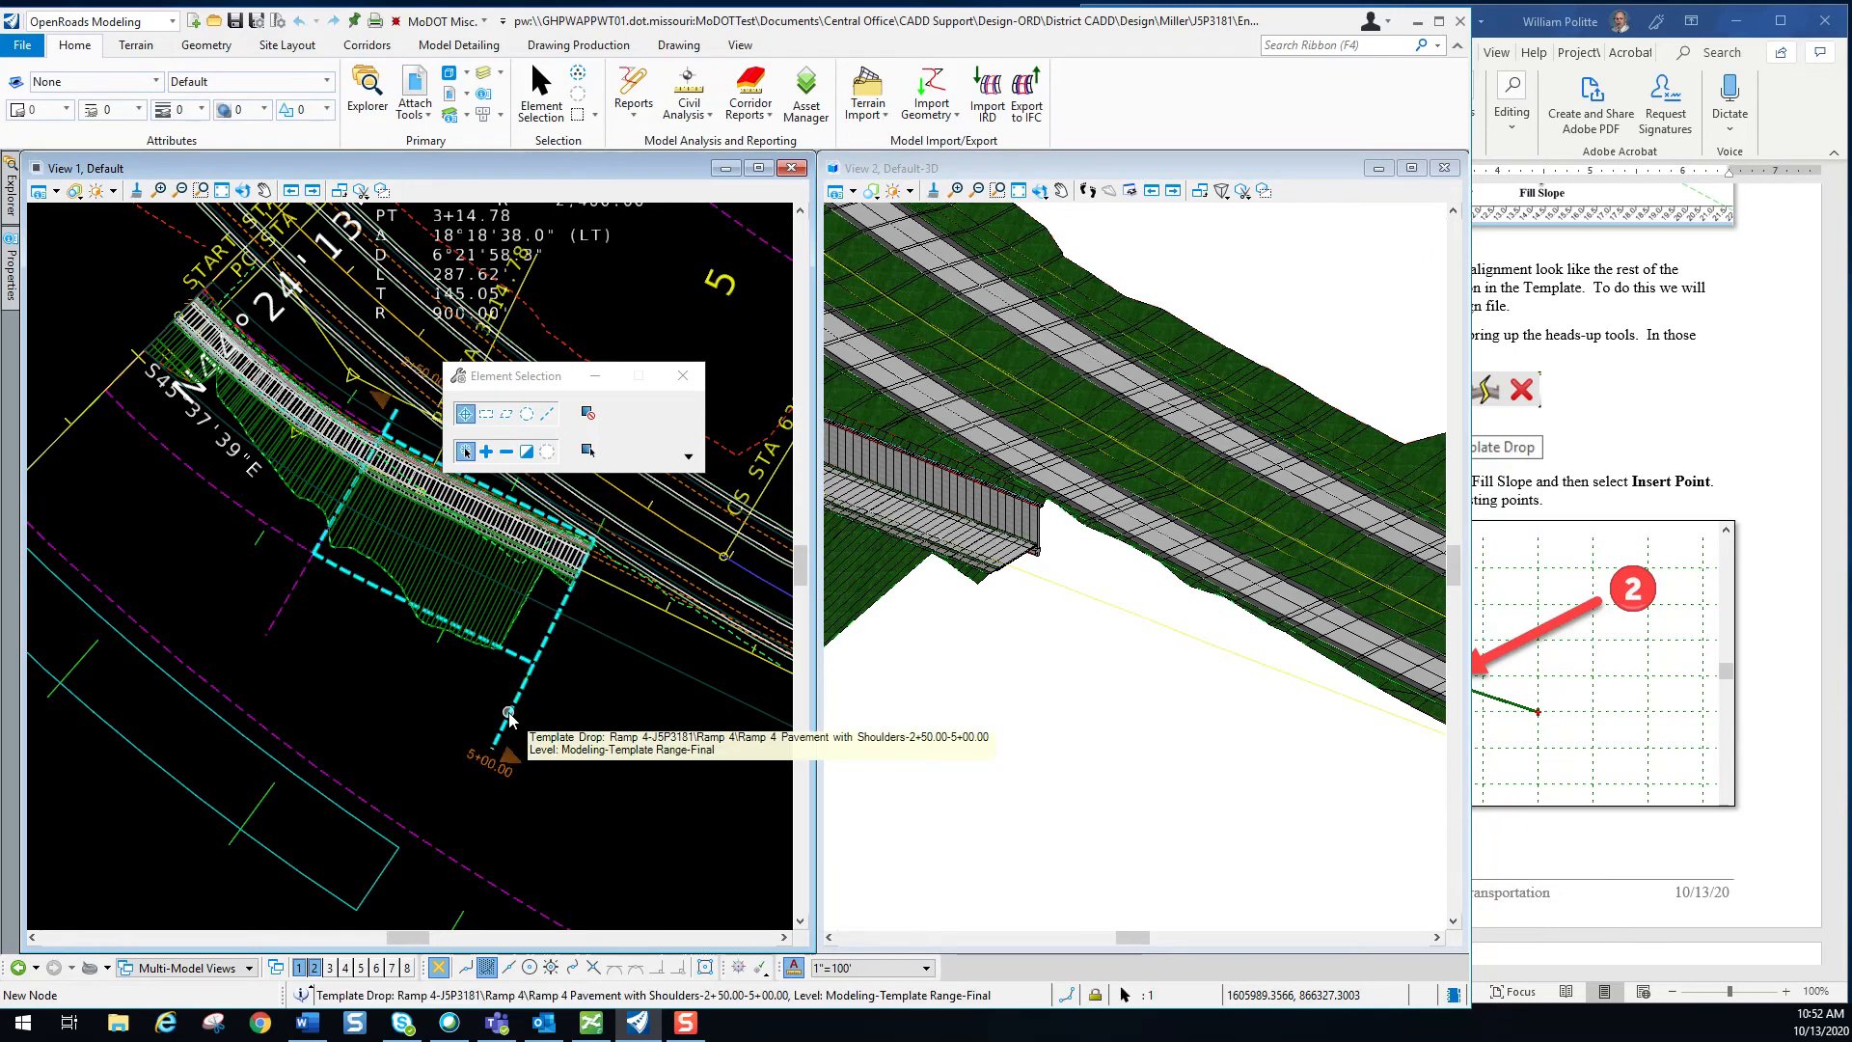
{"action": "mouse_move", "coordinate": [516, 712]}
{"action": "left_click", "coordinate": [560, 695]}
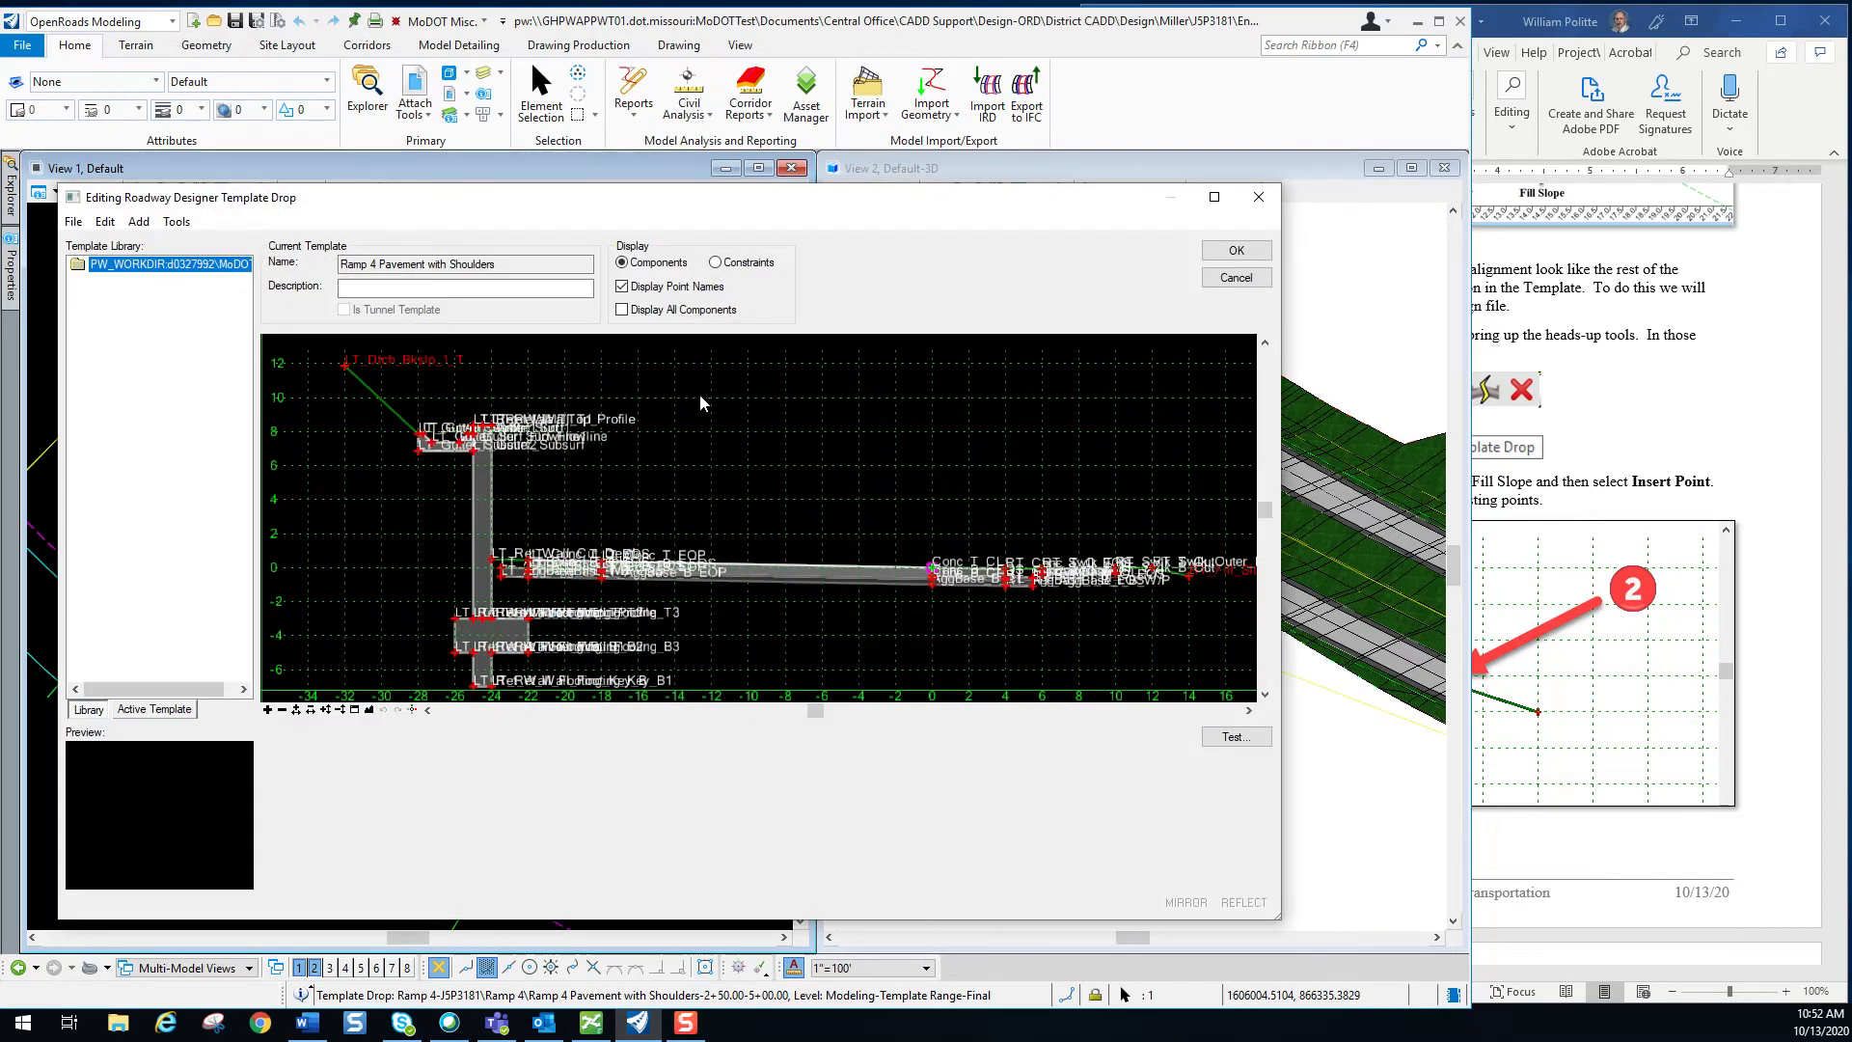
{"action": "left_click_drag", "start_coordinate": [670, 198], "coordinate": [641, 169]}
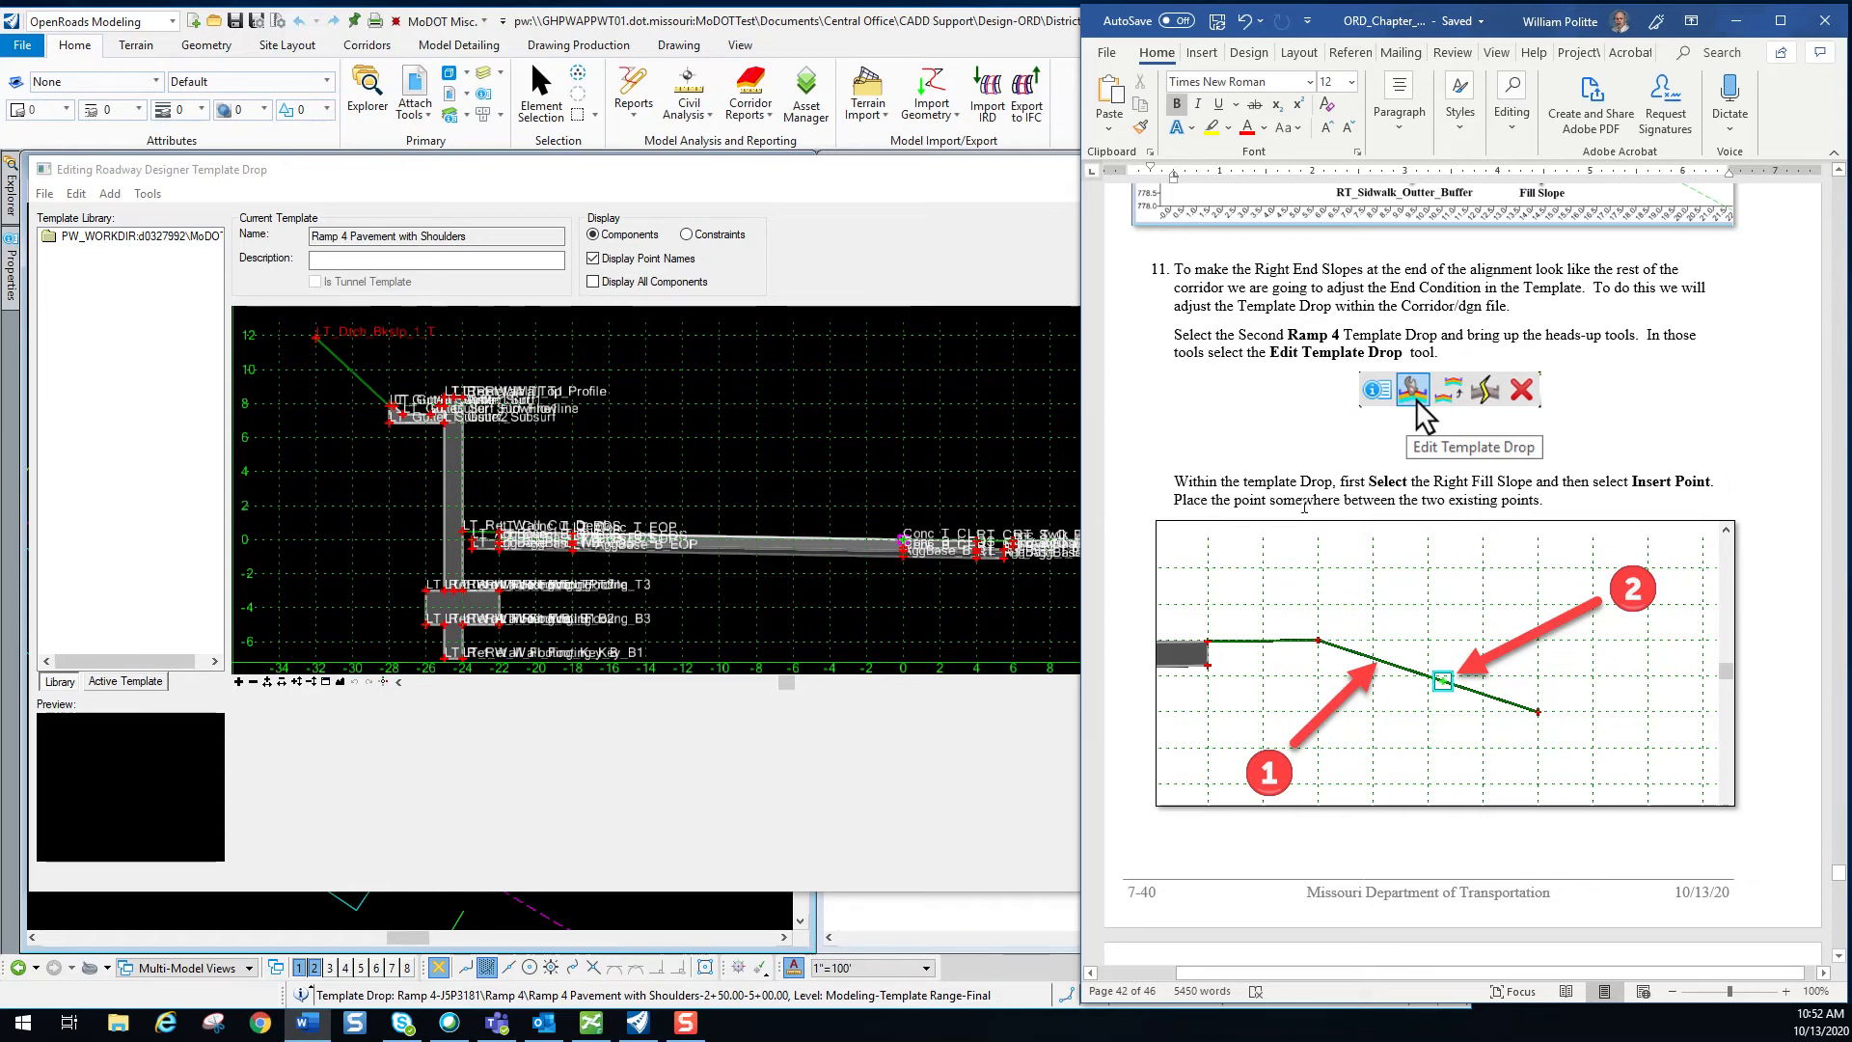
Review the manual's figure for the inserted point on the right fill slope and return to the template drop editor.
{"action": "scroll", "coordinate": [1505, 512], "scroll_direction": "down", "scroll_amount": 14}
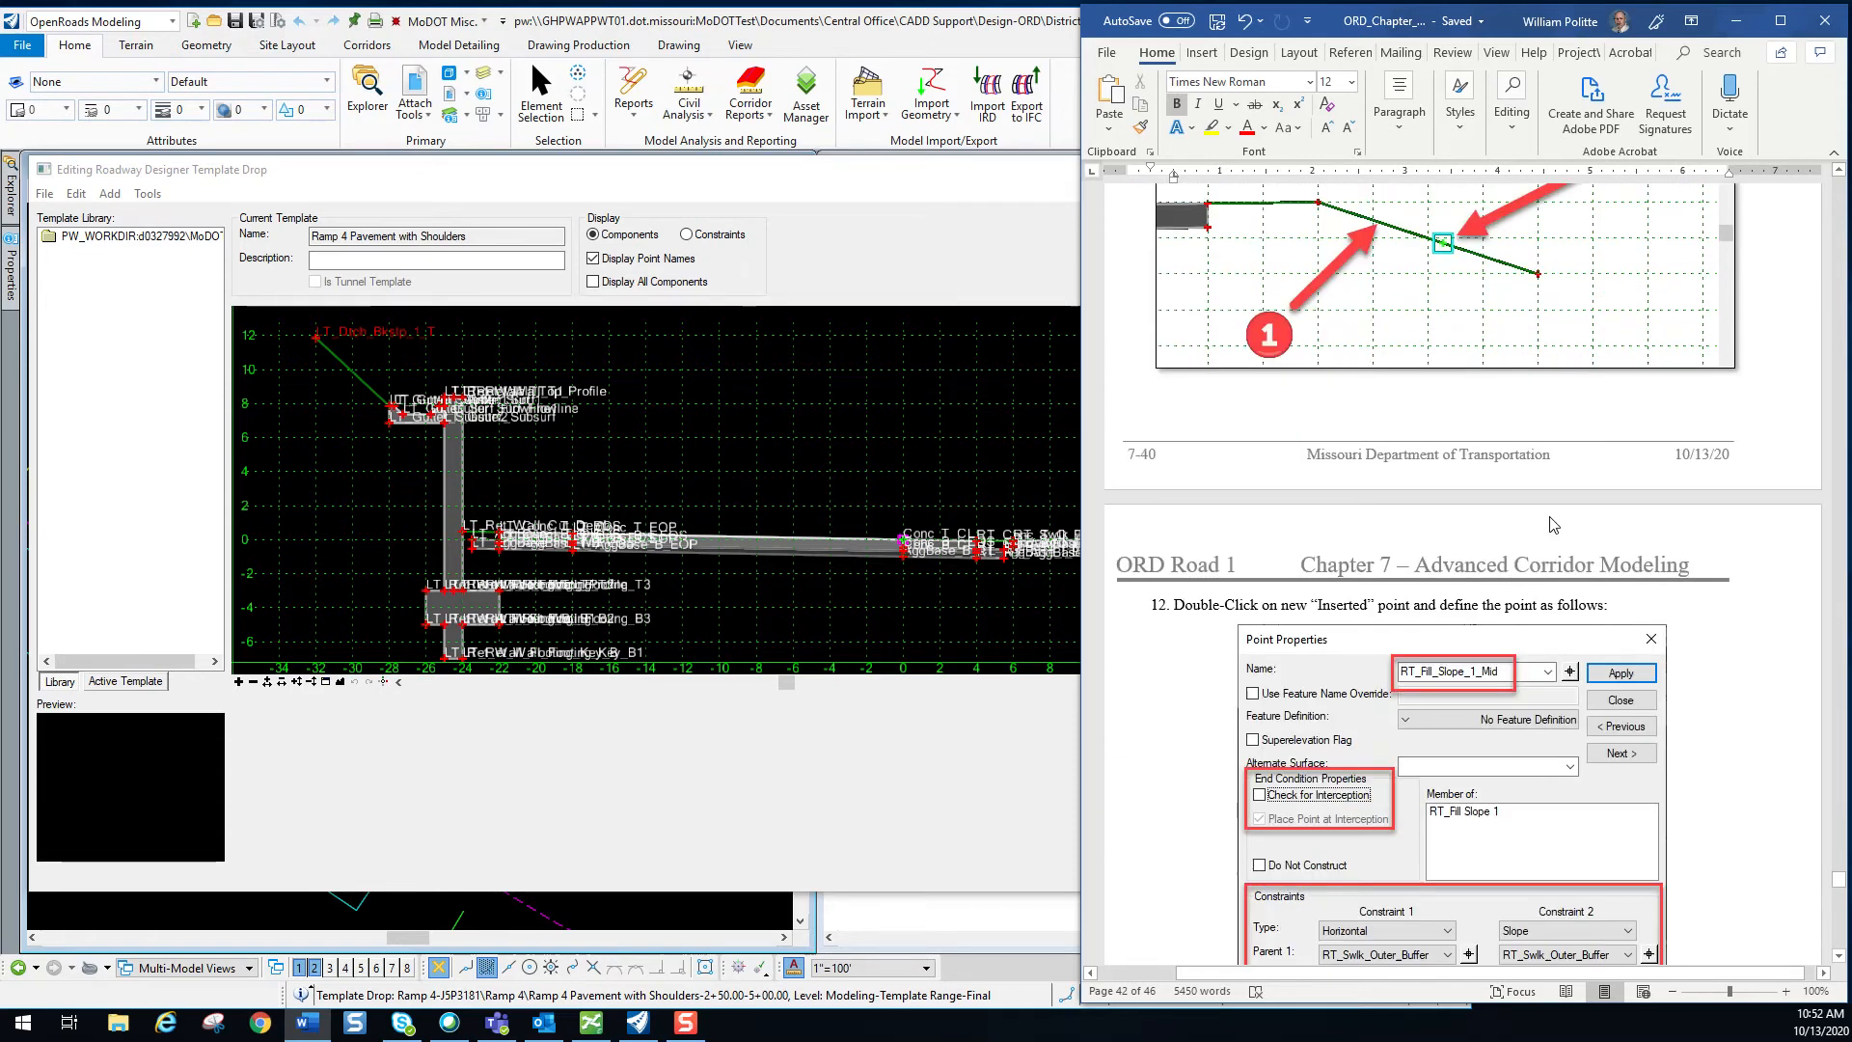
{"action": "scroll", "coordinate": [1550, 521], "scroll_direction": "up", "scroll_amount": 9}
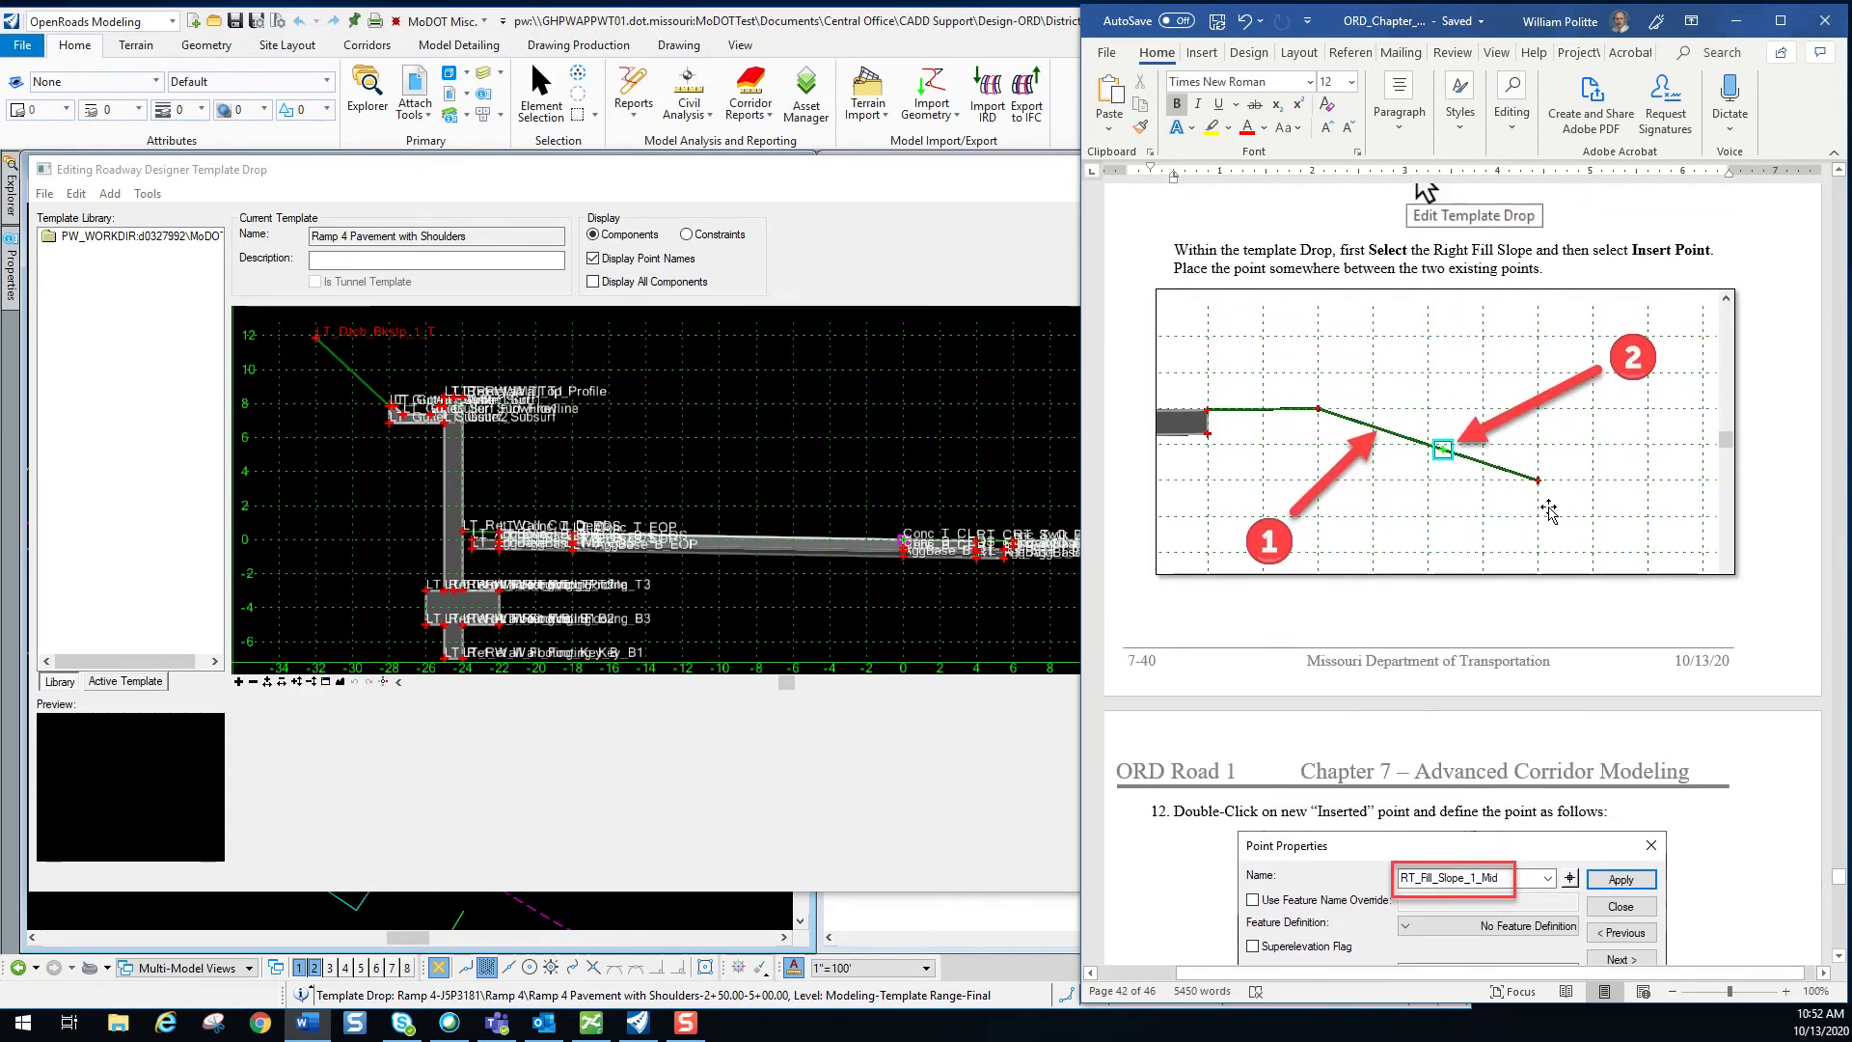
{"action": "left_click", "coordinate": [807, 377]}
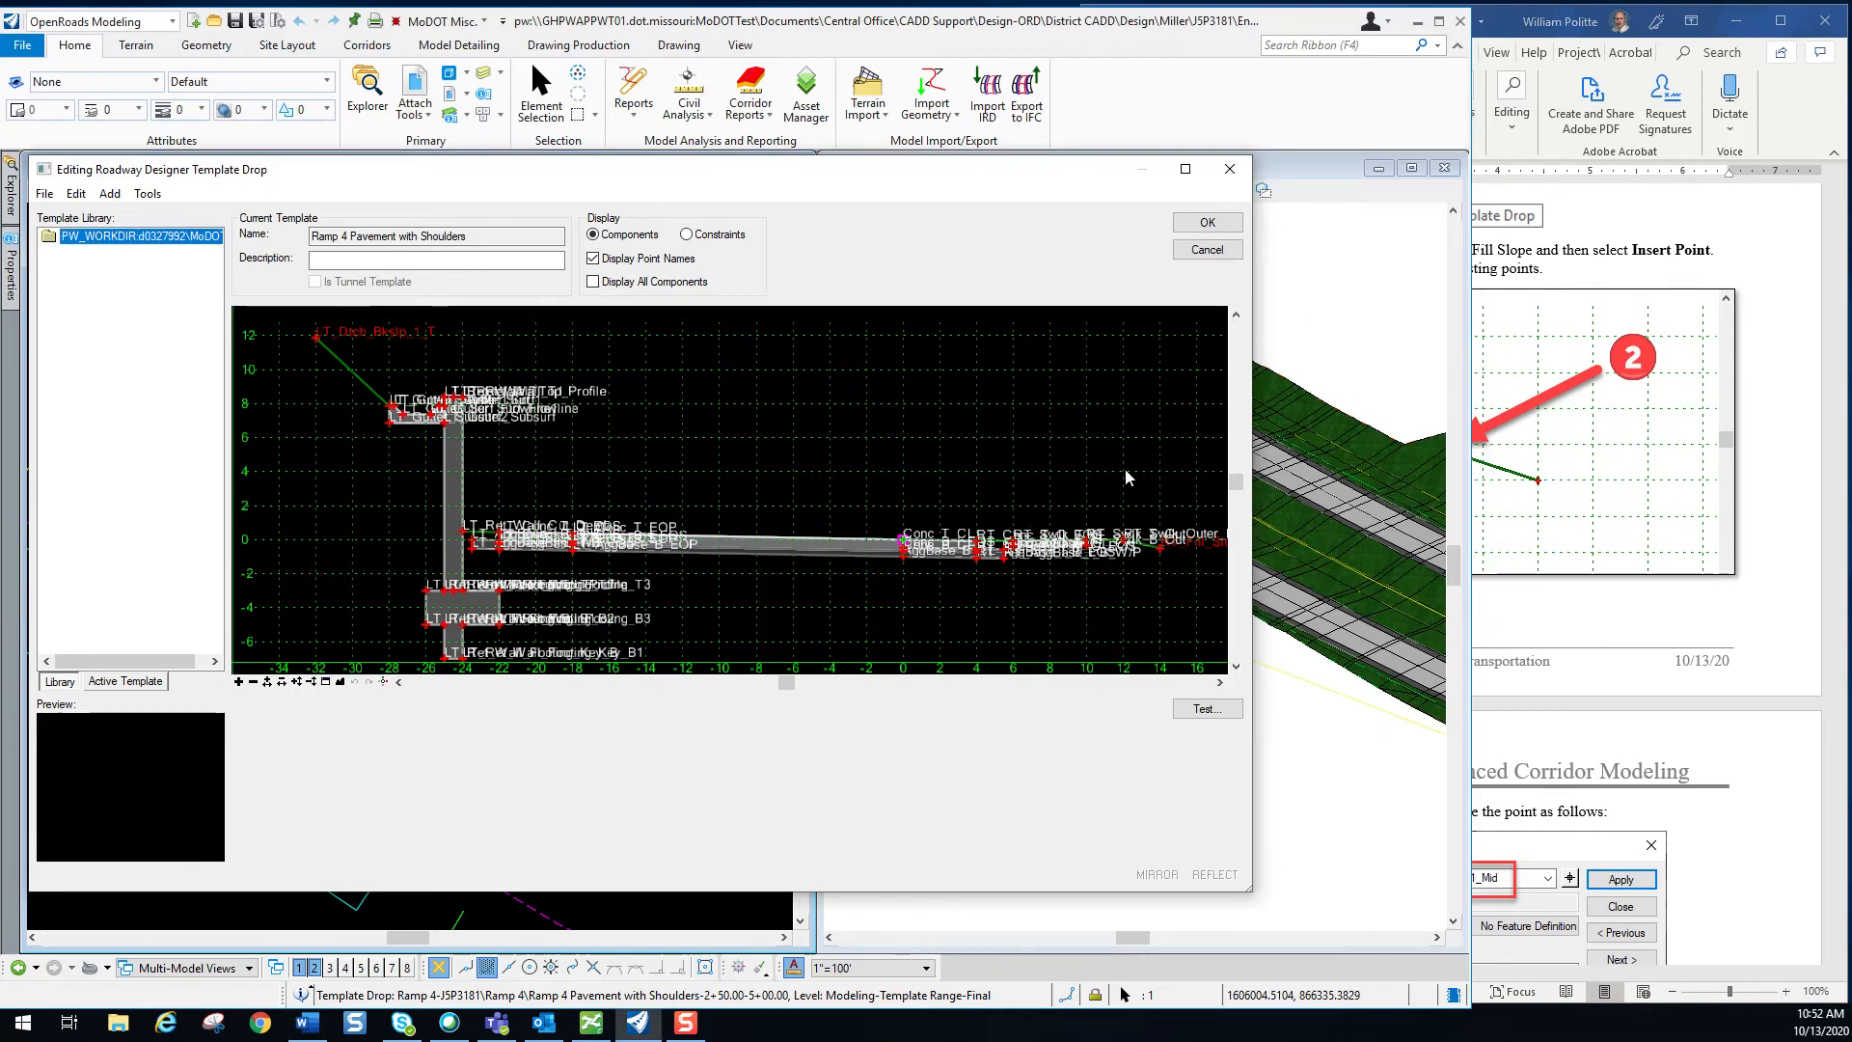
Insert one point on the RT_Fill Slope 1 component between RT_Swlk_Outer_Buffer and the slope's end point, at about offset 12.9 and elevation -0.5.
{"action": "scroll", "coordinate": [1102, 539], "scroll_direction": "up", "scroll_amount": 3}
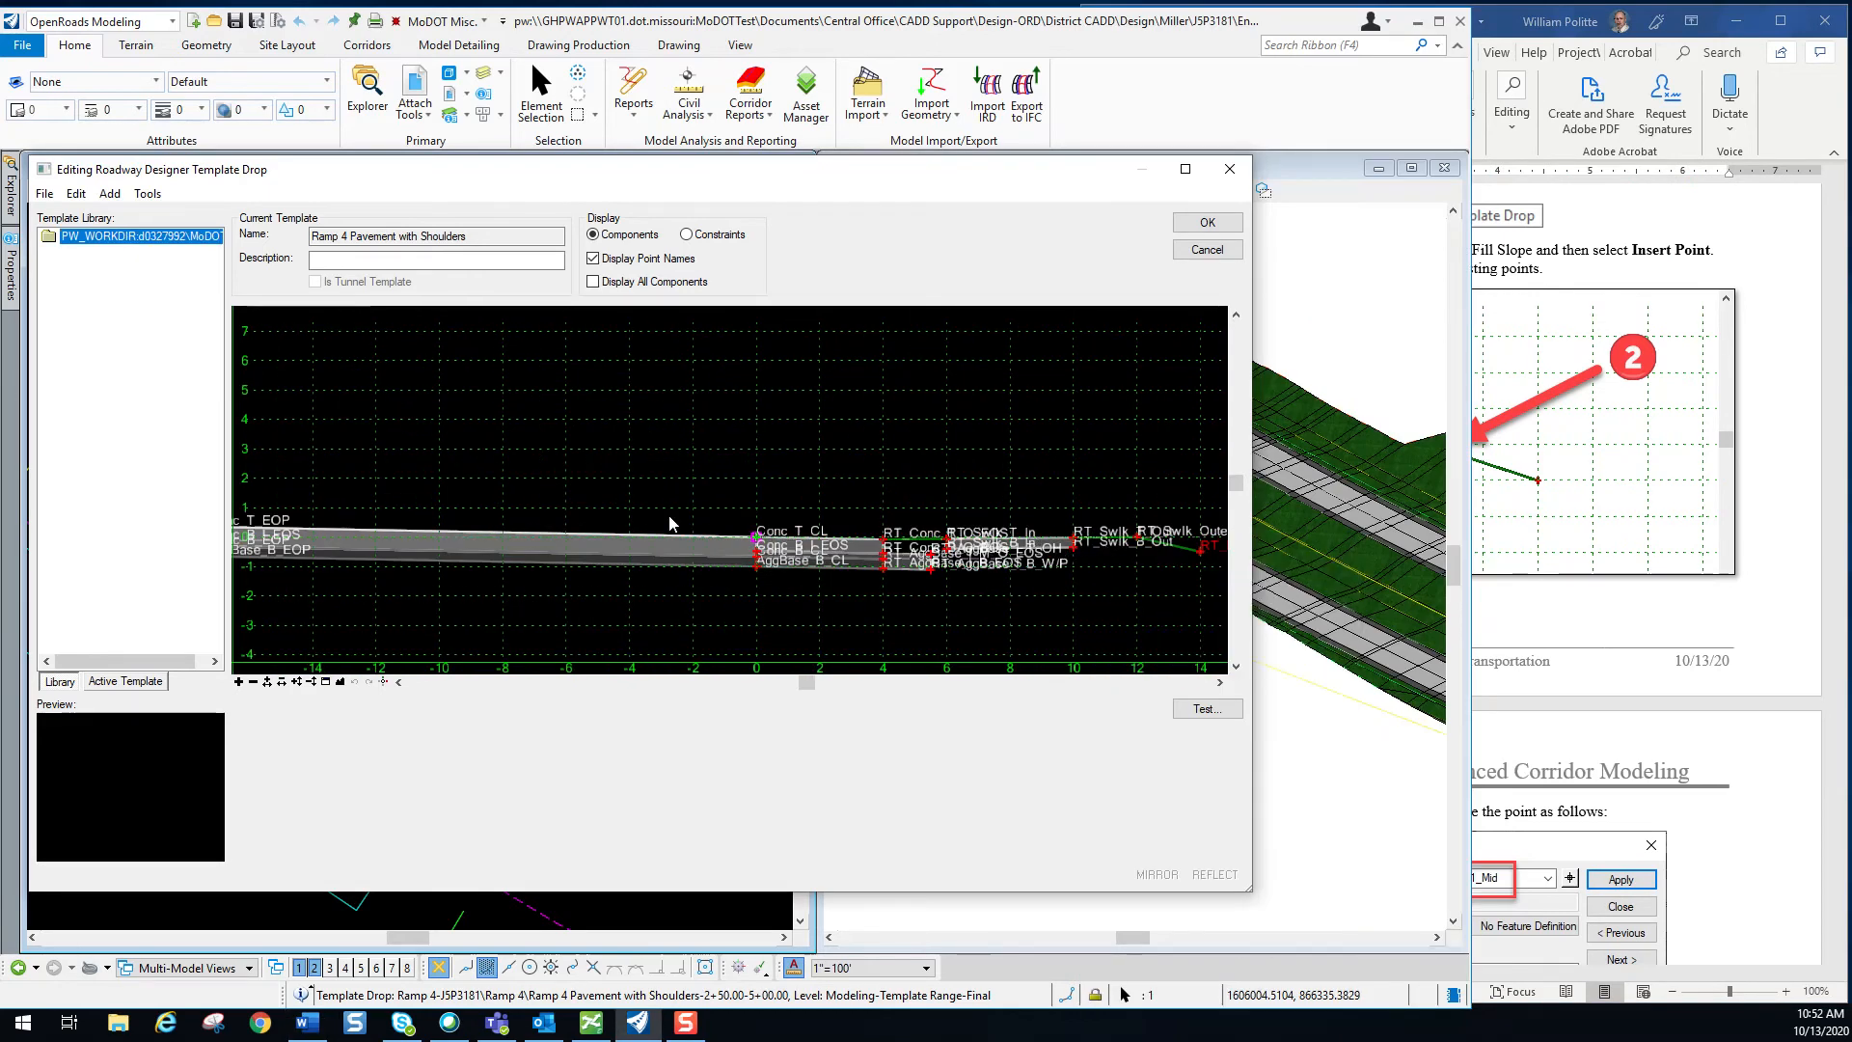
{"action": "scroll", "coordinate": [670, 519], "scroll_direction": "down", "scroll_amount": 2}
{"action": "scroll", "coordinate": [1094, 523], "scroll_direction": "up", "scroll_amount": 1}
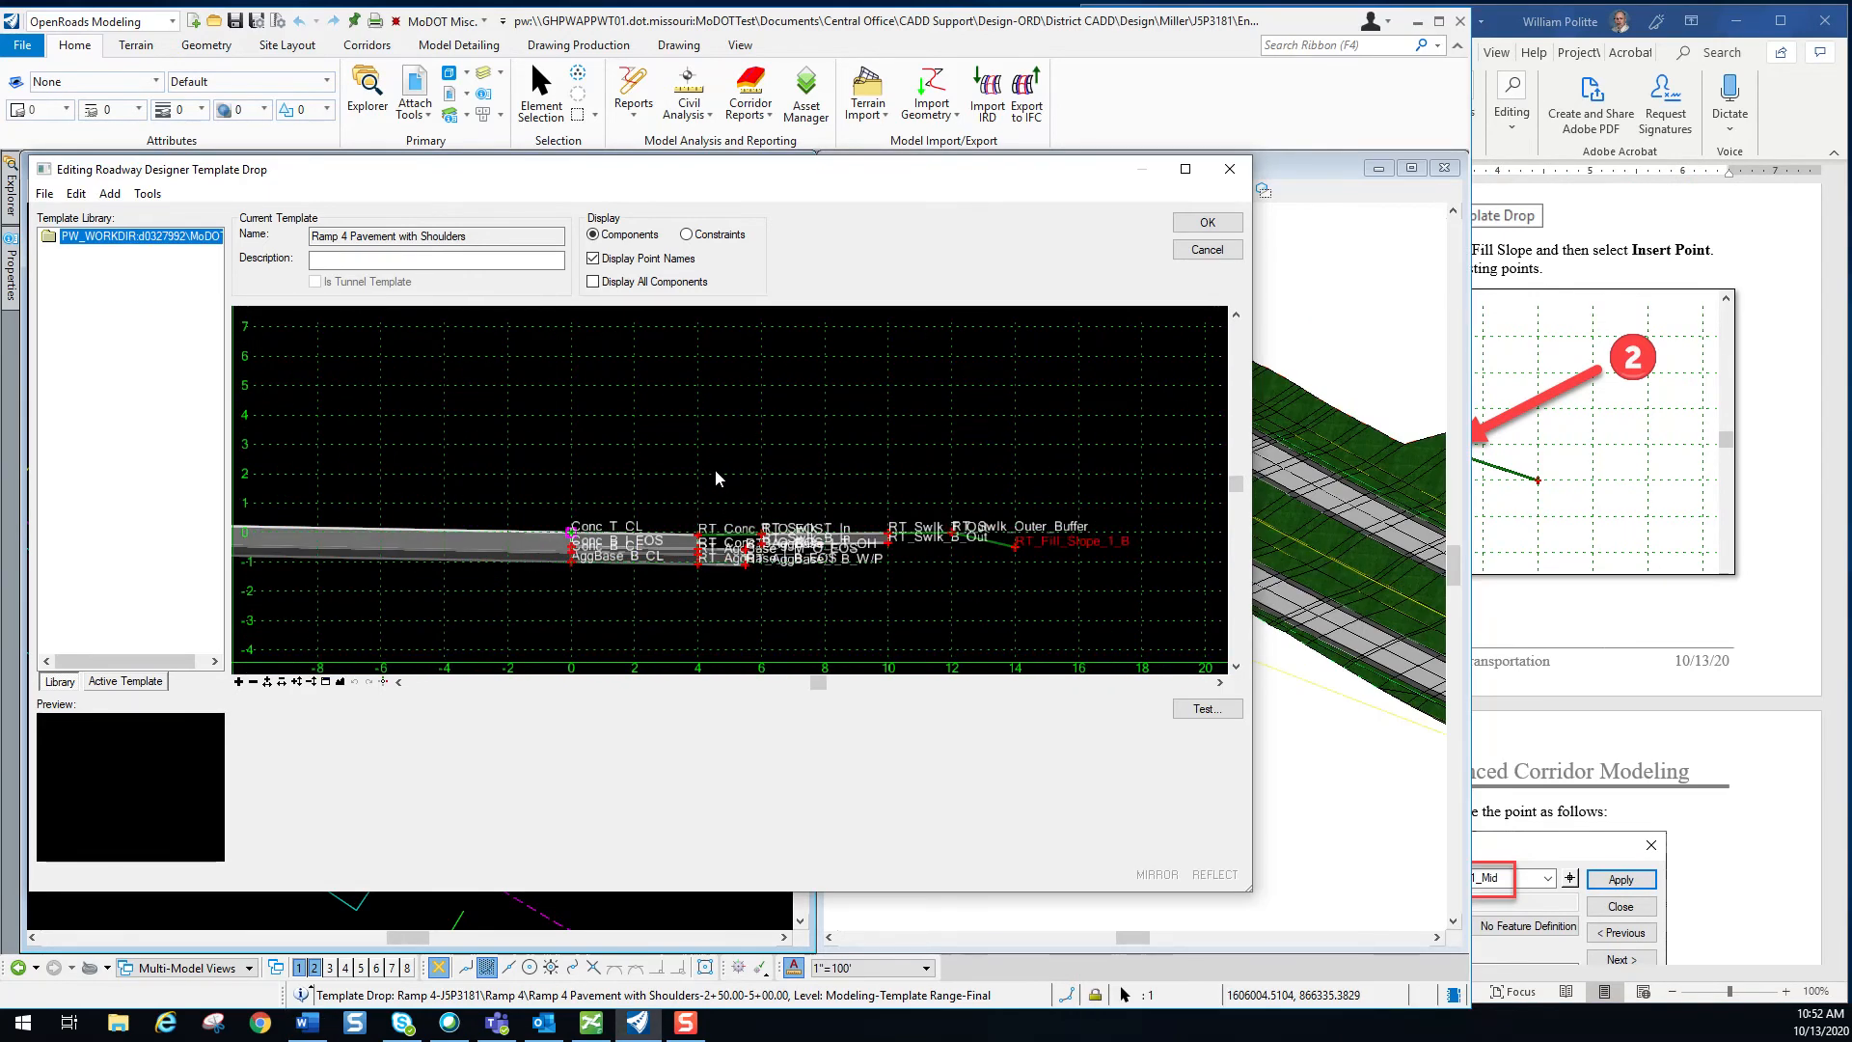
{"action": "scroll", "coordinate": [715, 469], "scroll_direction": "down", "scroll_amount": 1}
{"action": "scroll", "coordinate": [963, 529], "scroll_direction": "up", "scroll_amount": 2}
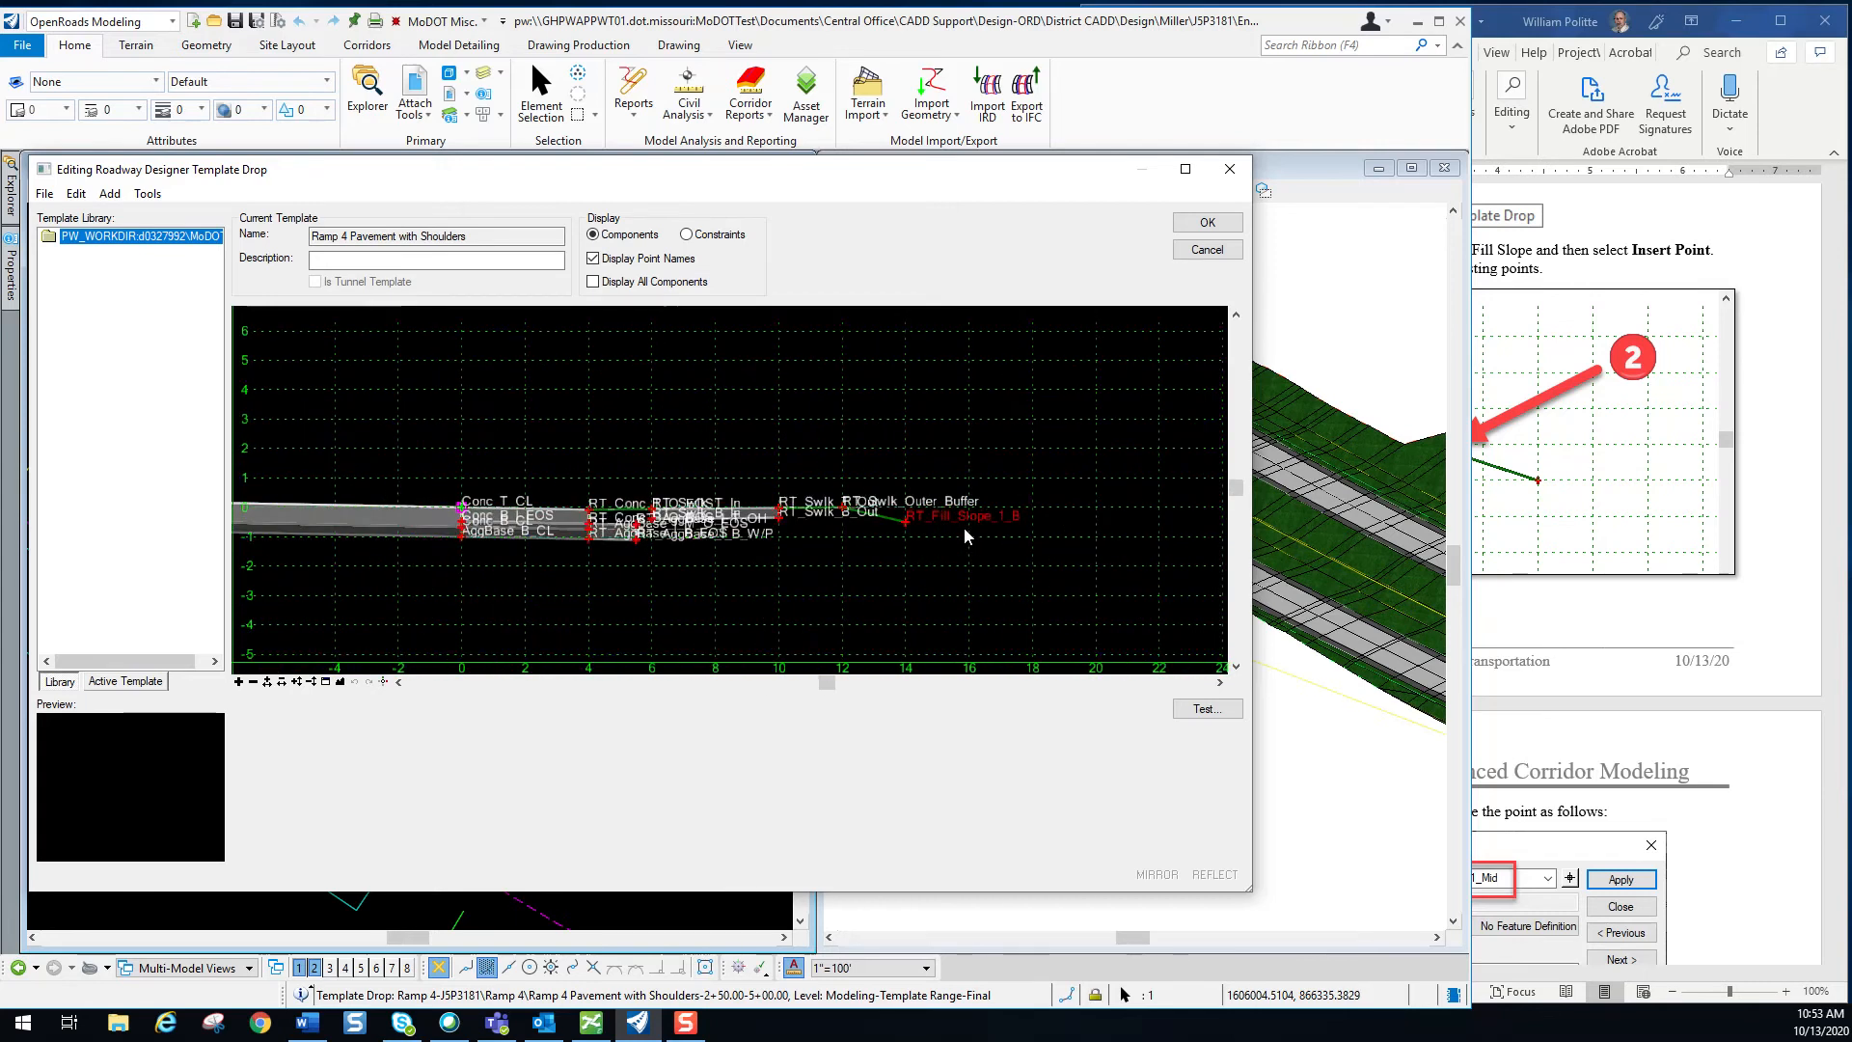
{"action": "scroll", "coordinate": [905, 490], "scroll_direction": "up", "scroll_amount": 3}
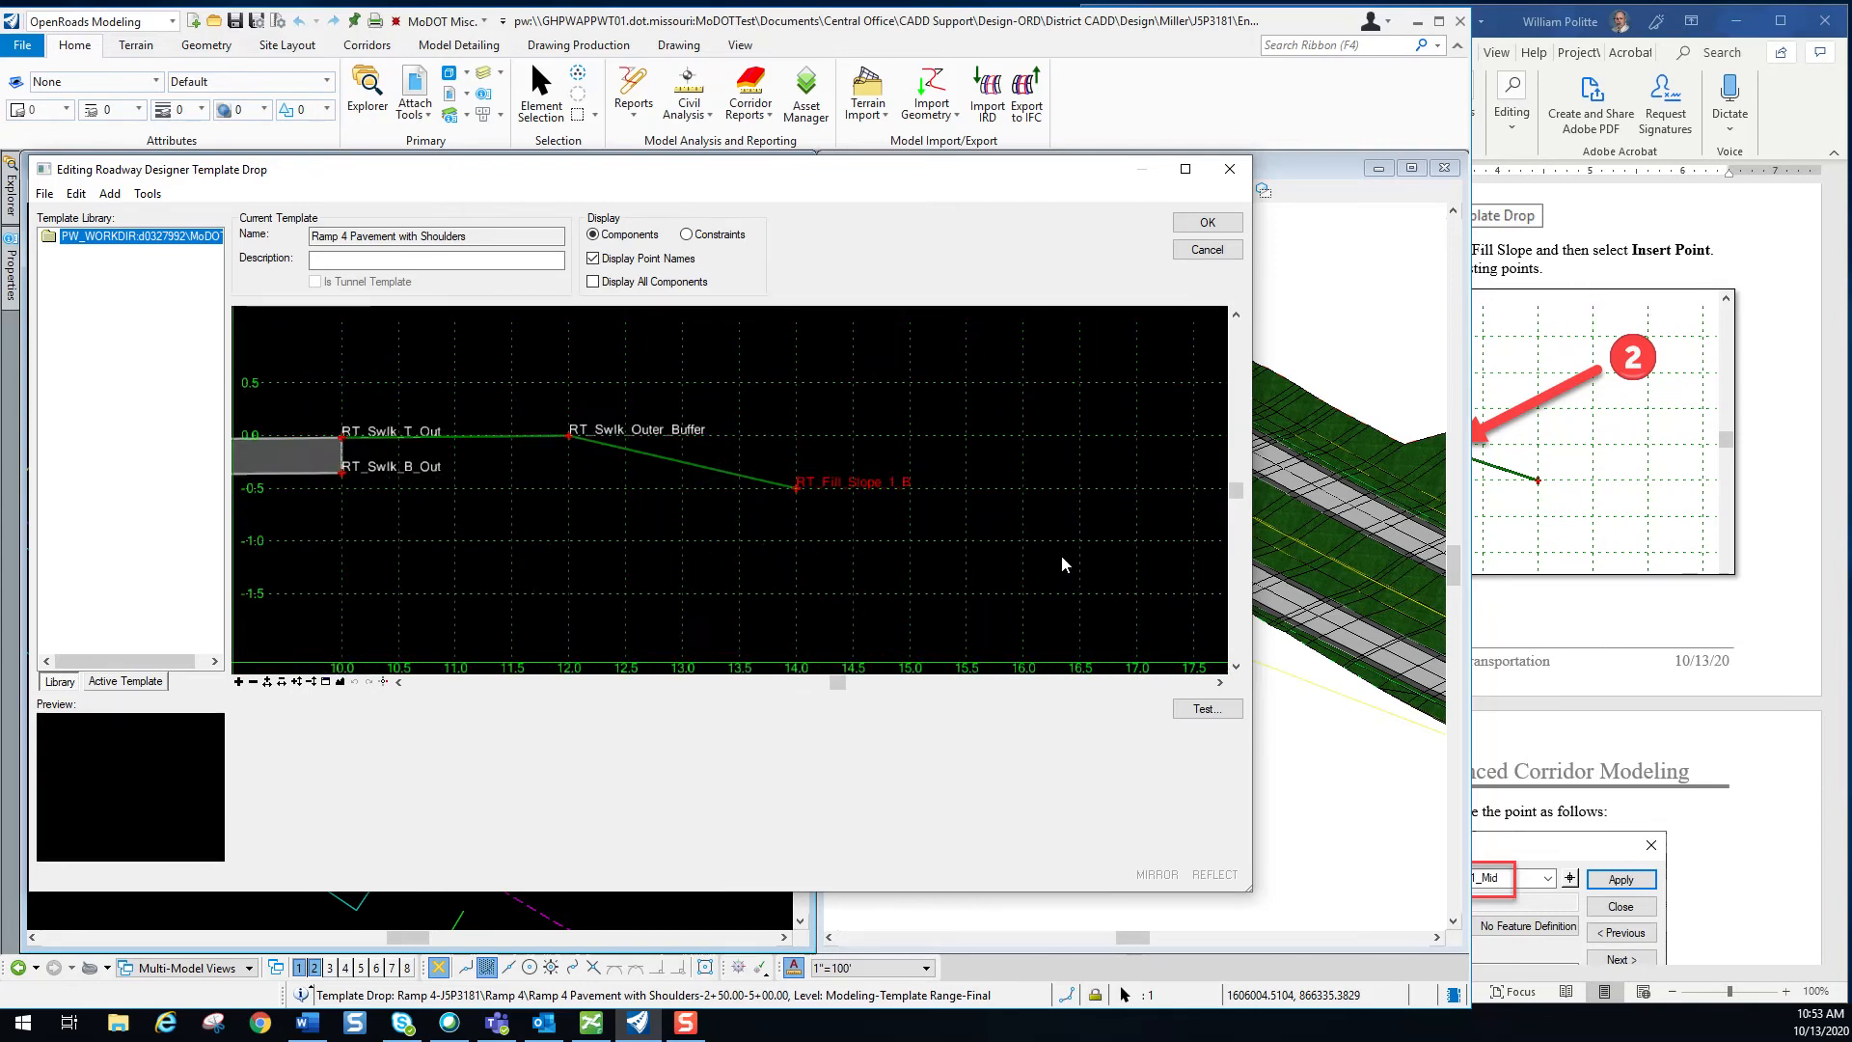
{"action": "scroll", "coordinate": [958, 511], "scroll_direction": "down", "scroll_amount": 1}
{"action": "scroll", "coordinate": [758, 399], "scroll_direction": "up", "scroll_amount": 2}
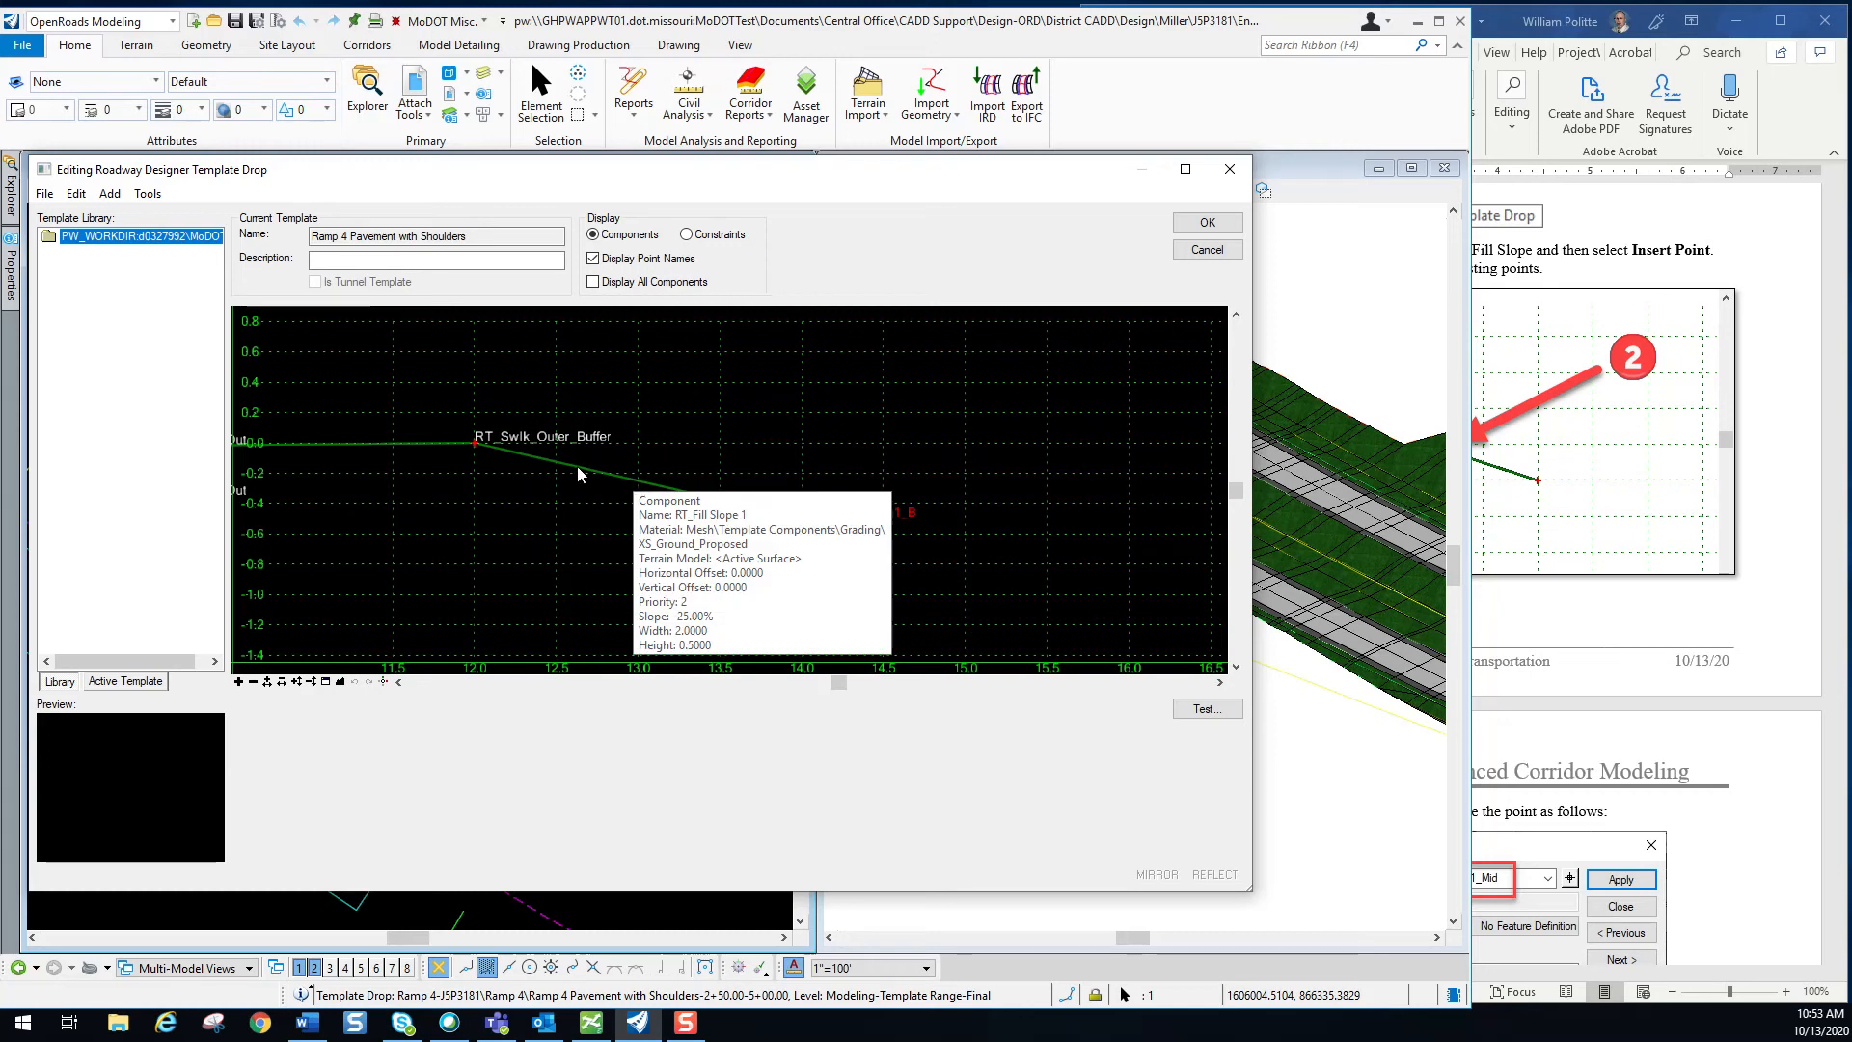
{"action": "mouse_move", "coordinate": [628, 480]}
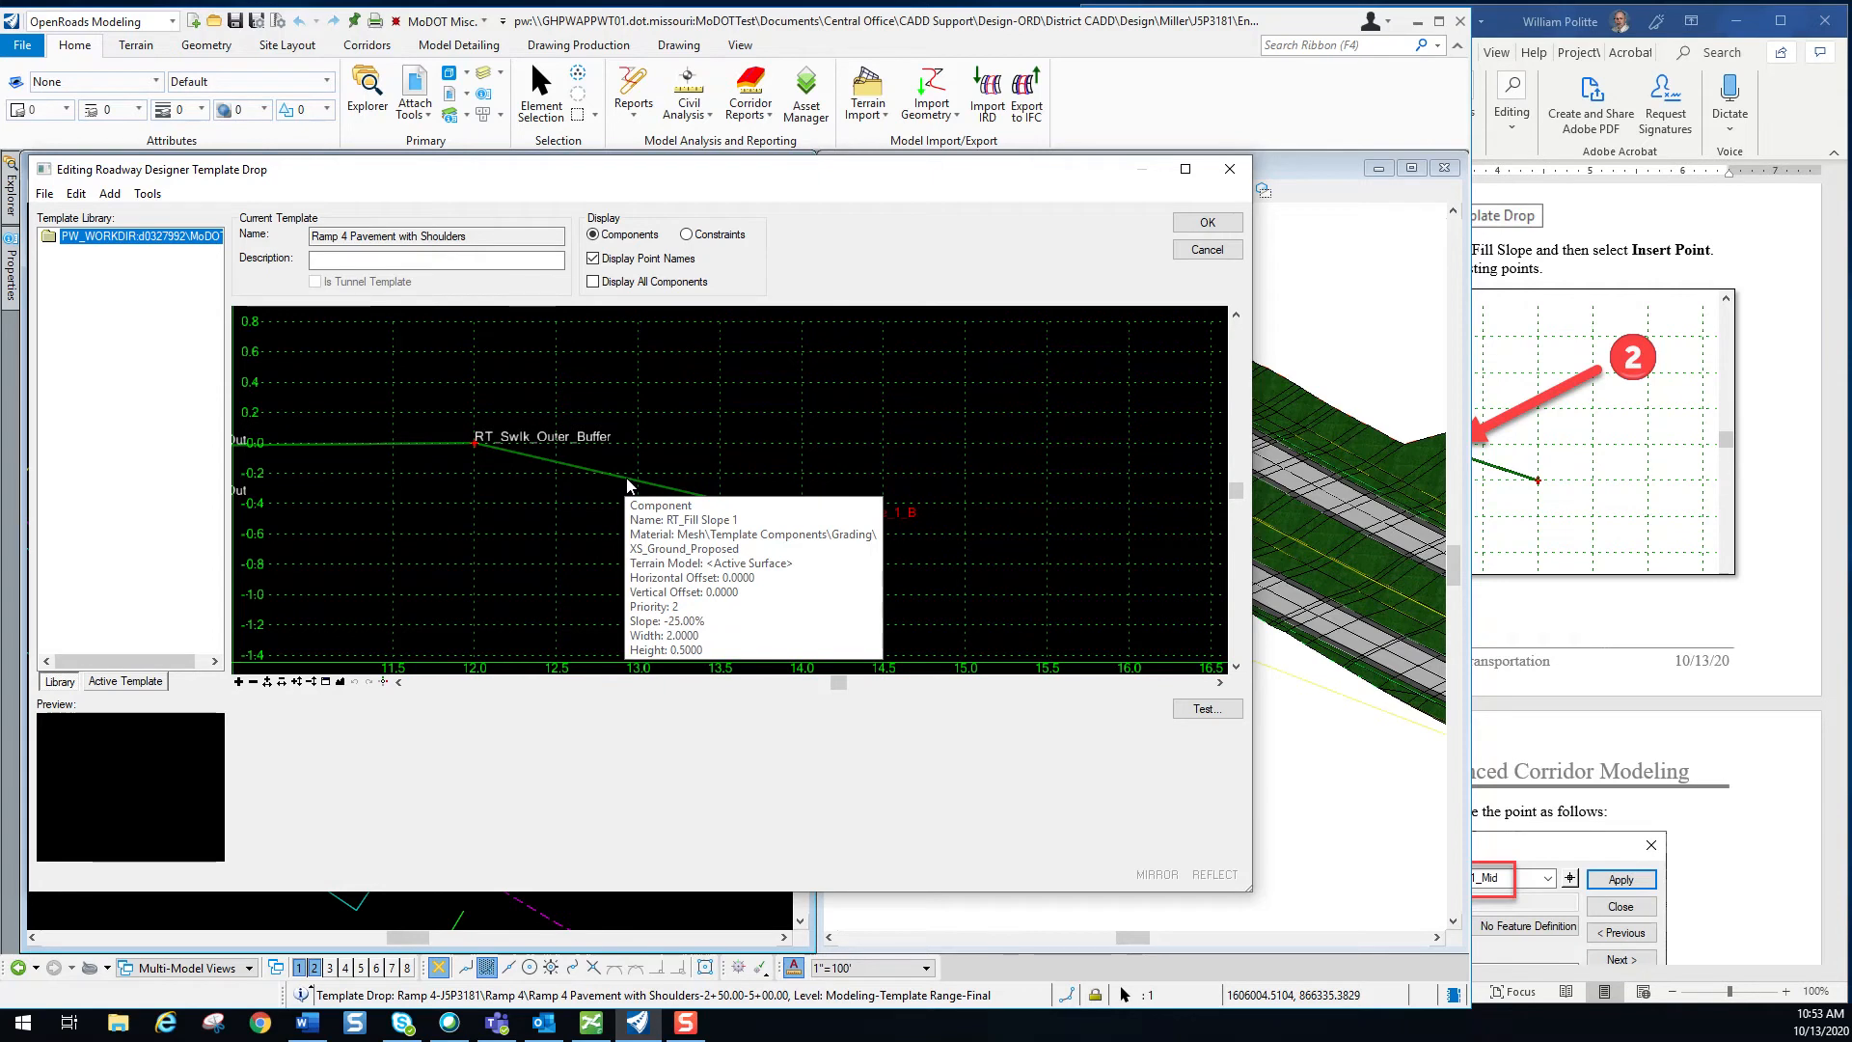
{"action": "right_click", "coordinate": [627, 480]}
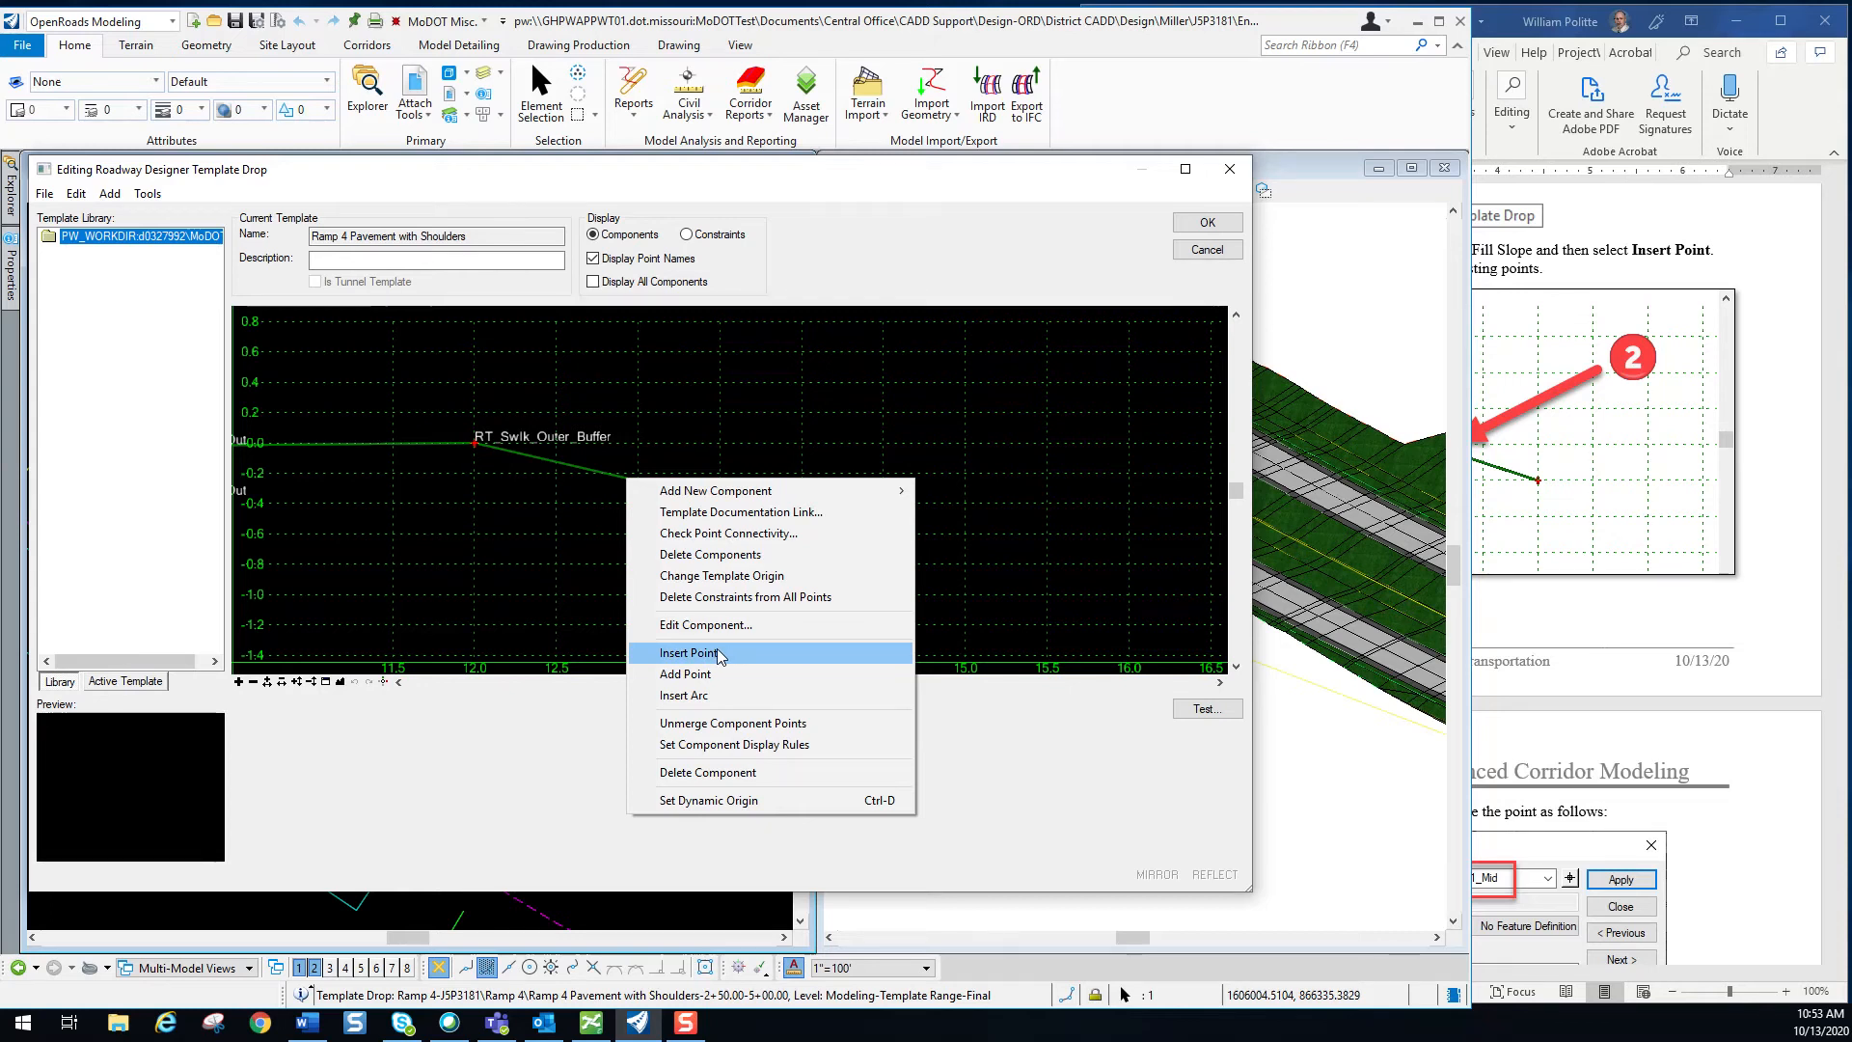
{"action": "left_click", "coordinate": [782, 654]}
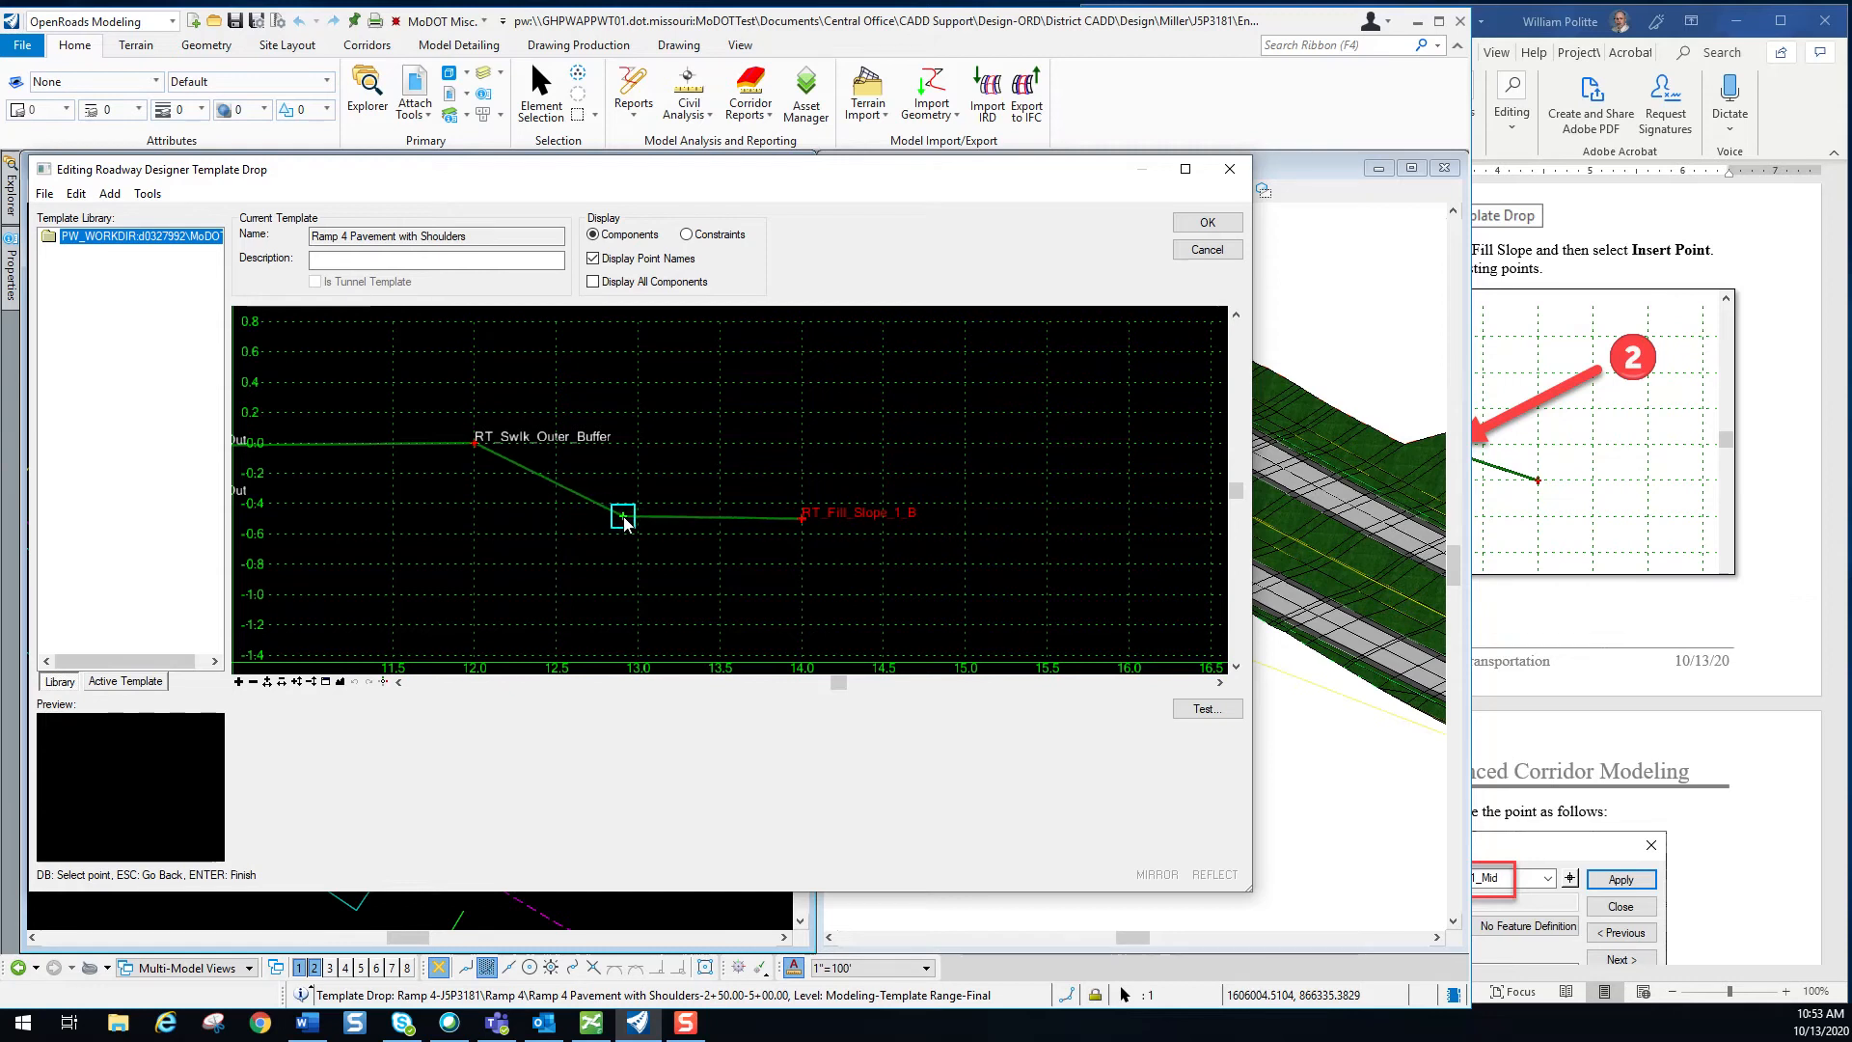
{"action": "left_click", "coordinate": [624, 516]}
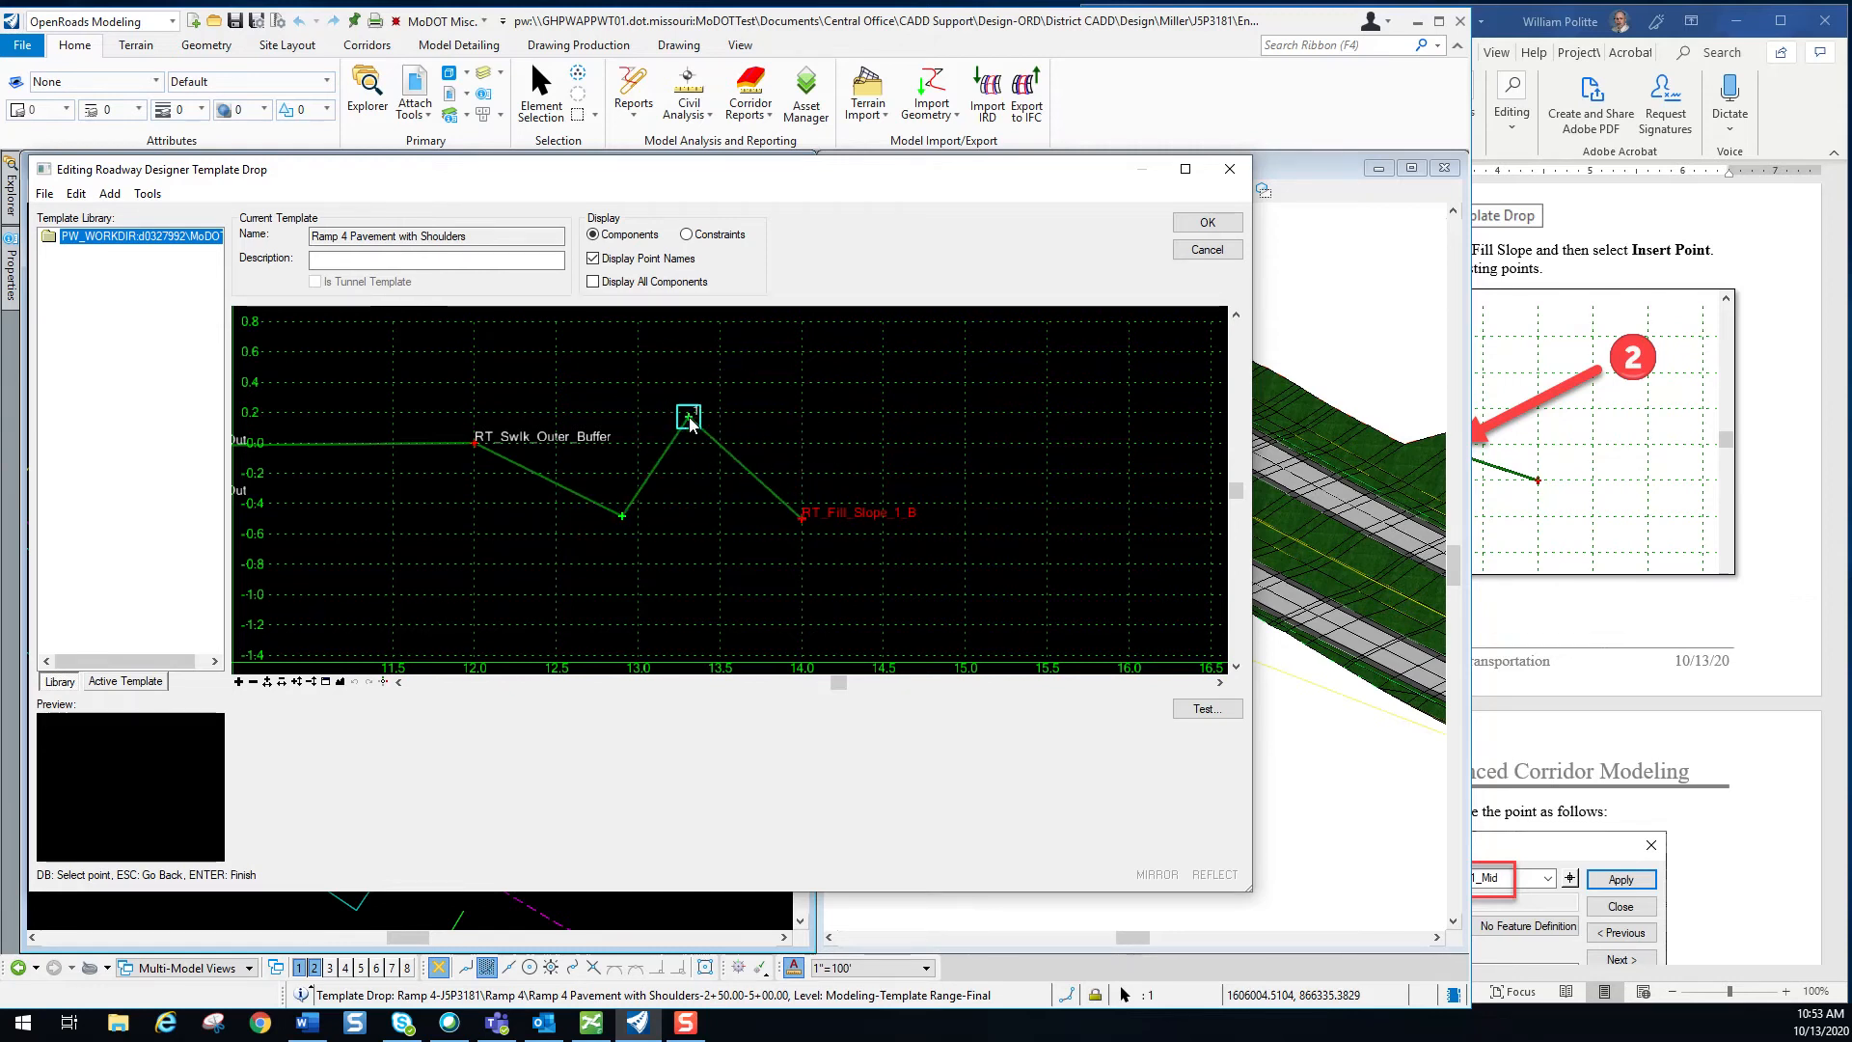
{"action": "right_click", "coordinate": [690, 421]}
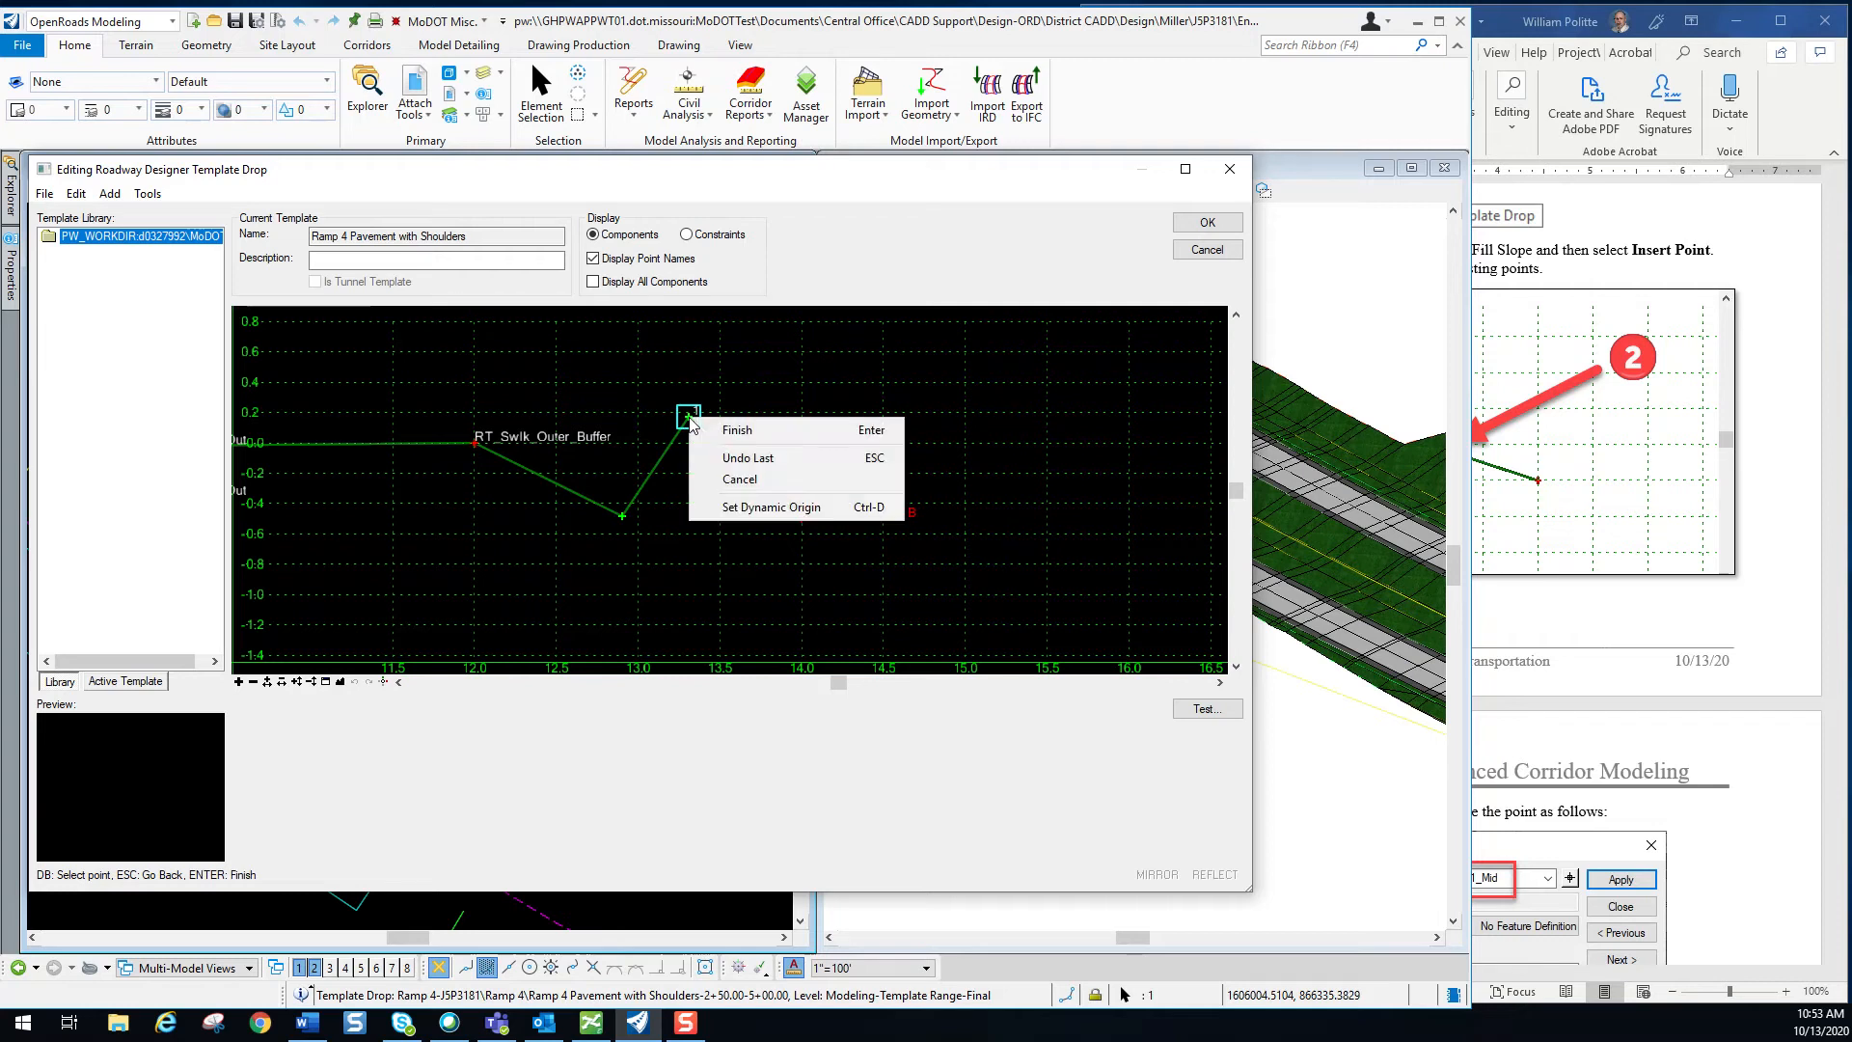
{"action": "left_click", "coordinate": [758, 434]}
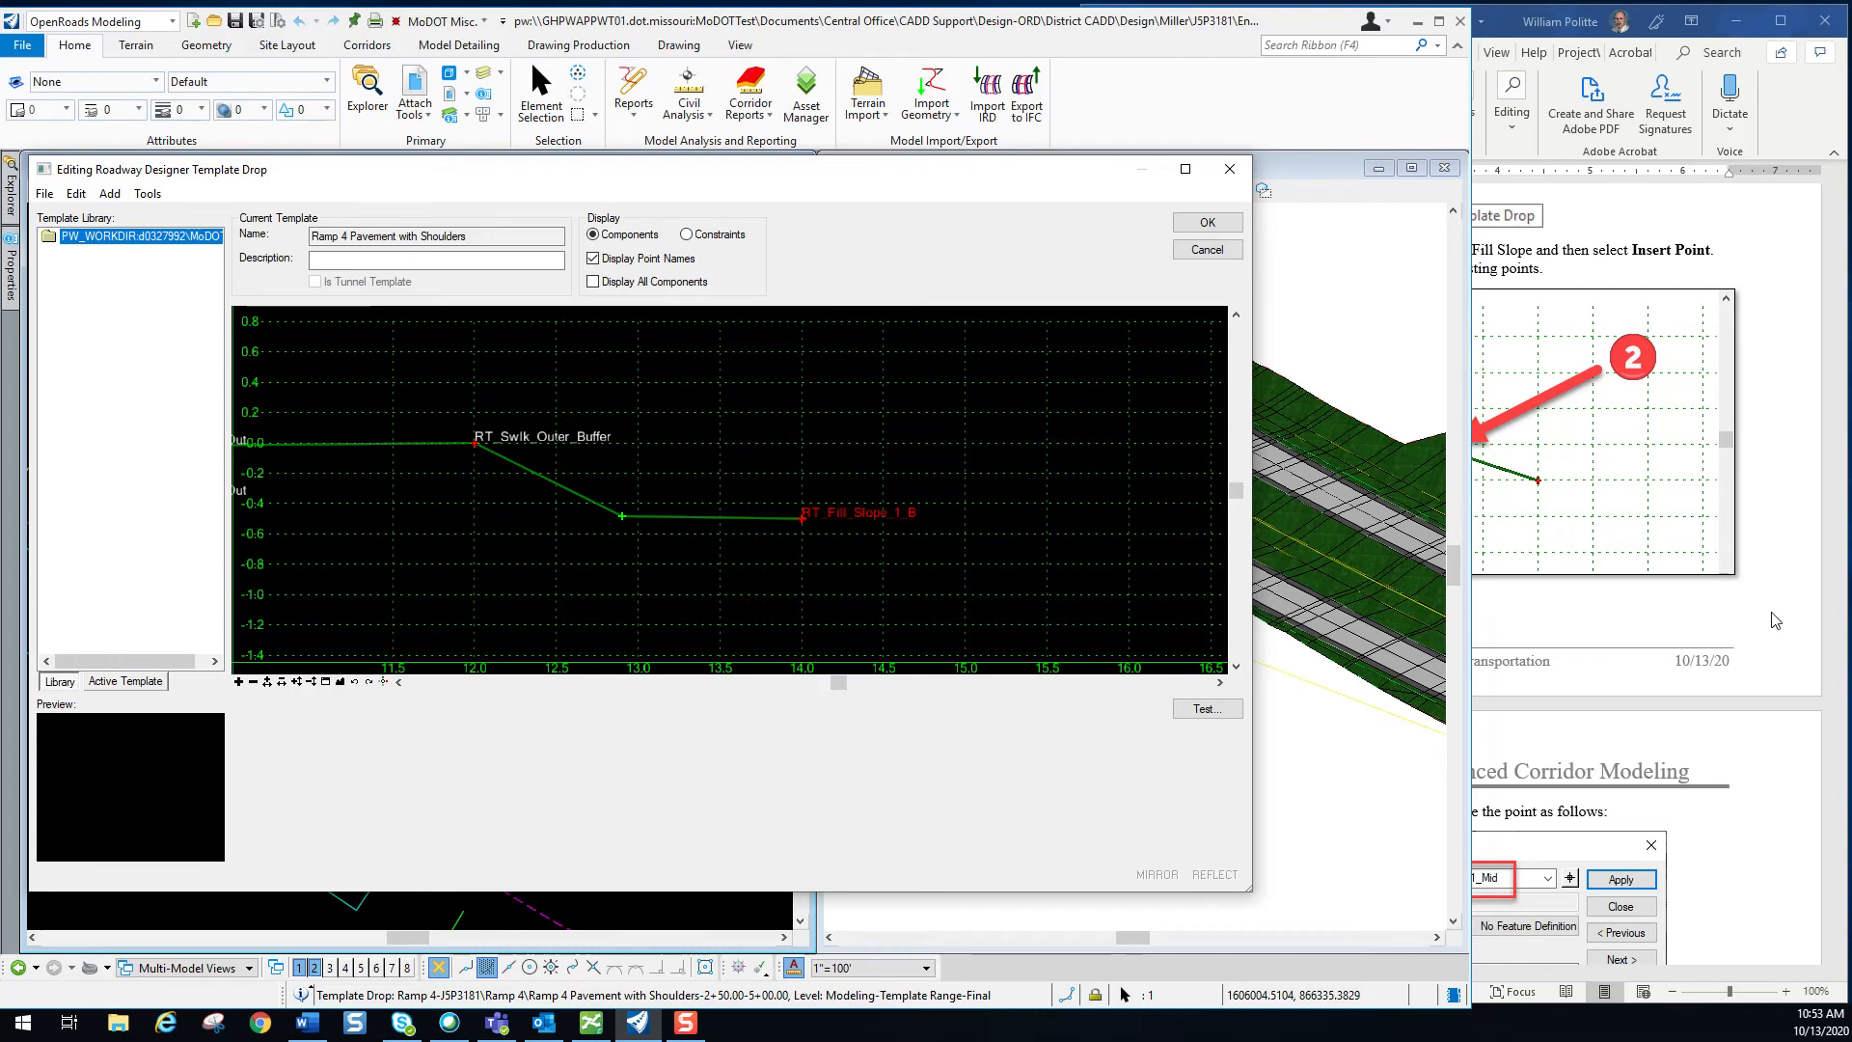
Read instruction 12 in the Word manual about the inserted point's properties, and move the manual window clear of the template editor.
{"action": "left_click", "coordinate": [1752, 567]}
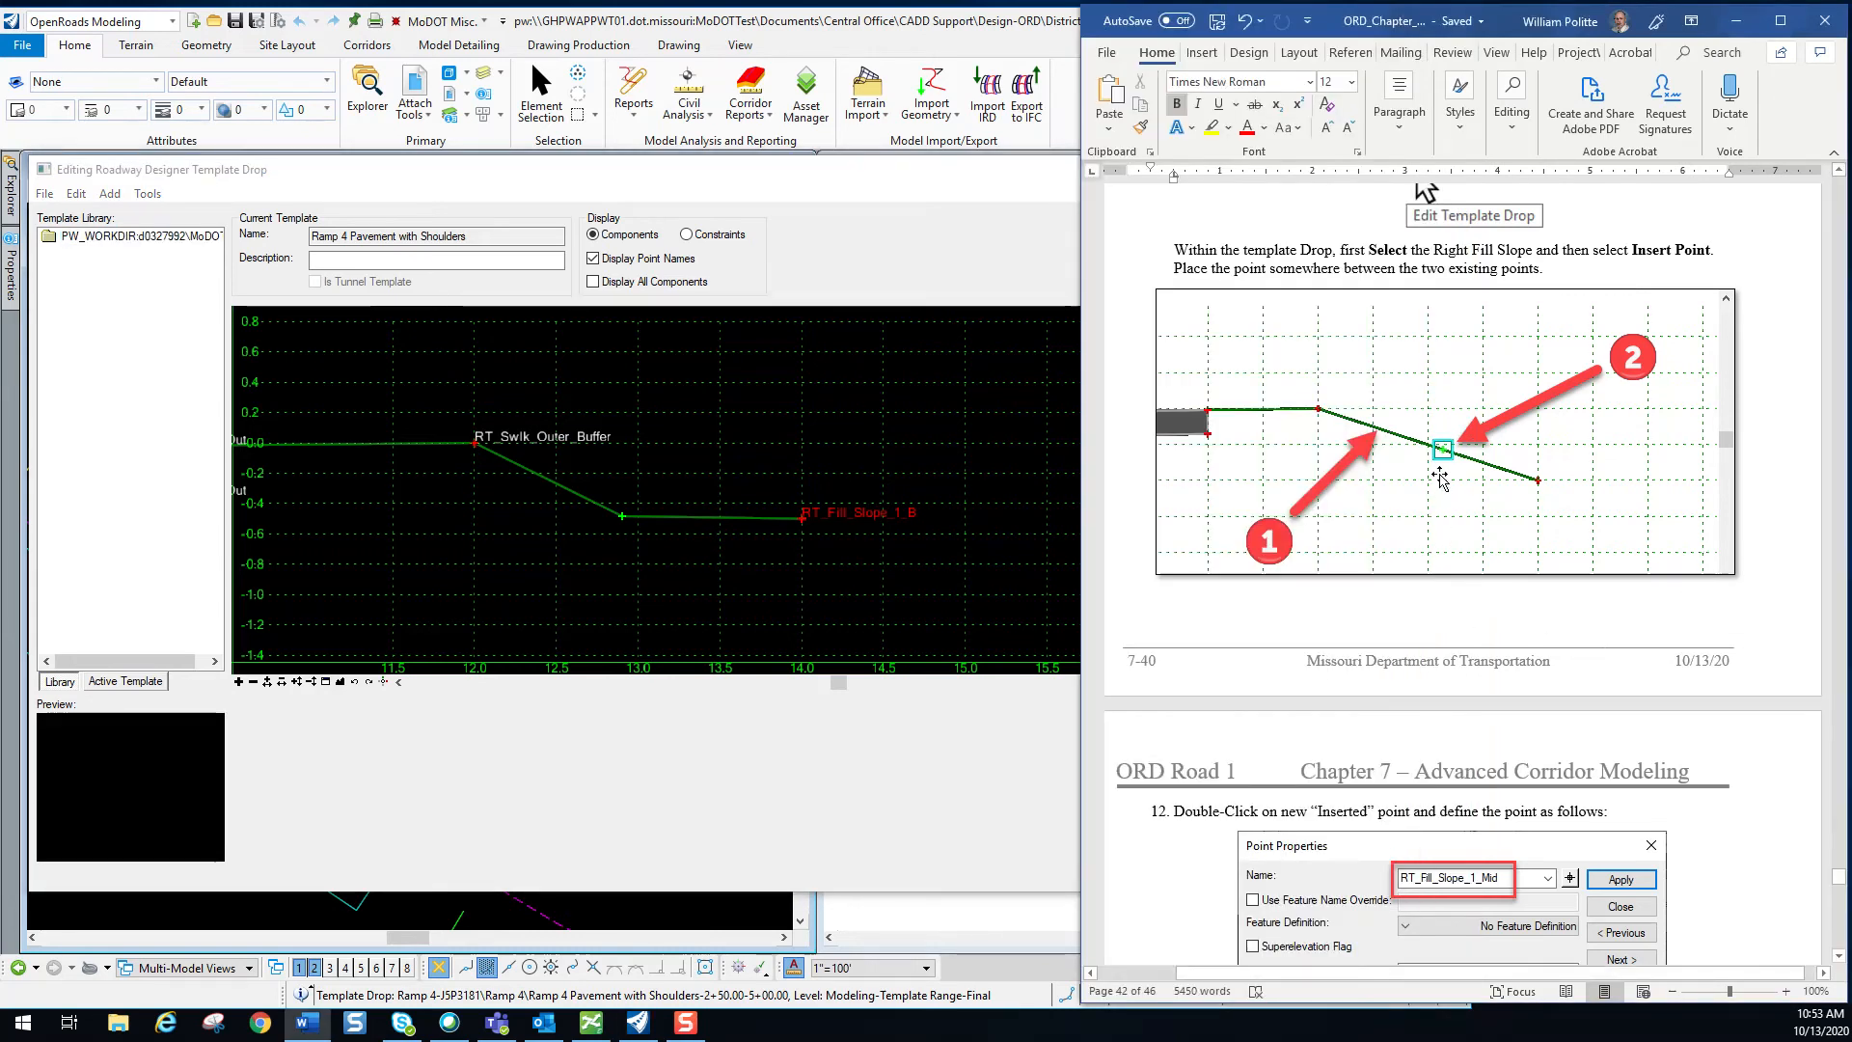
{"action": "scroll", "coordinate": [1447, 473], "scroll_direction": "down", "scroll_amount": 8}
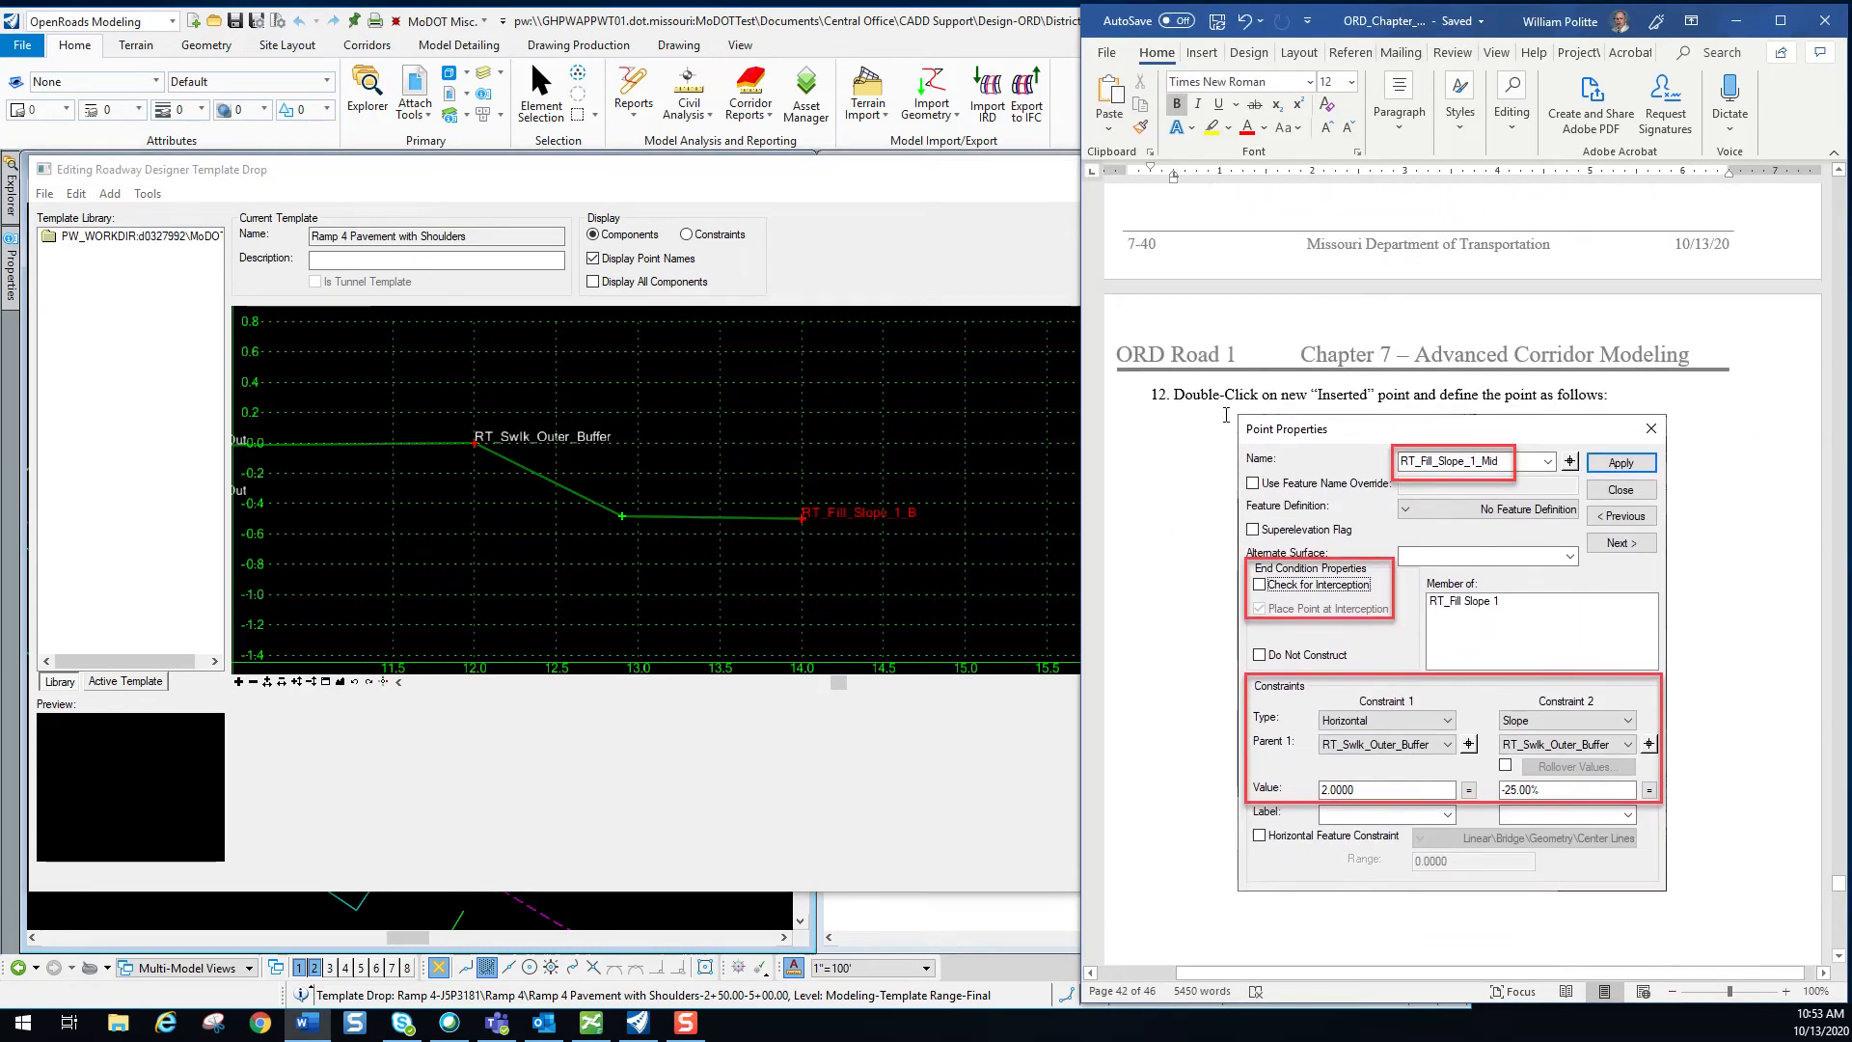
{"action": "scroll", "coordinate": [1253, 386], "scroll_direction": "down", "scroll_amount": 2}
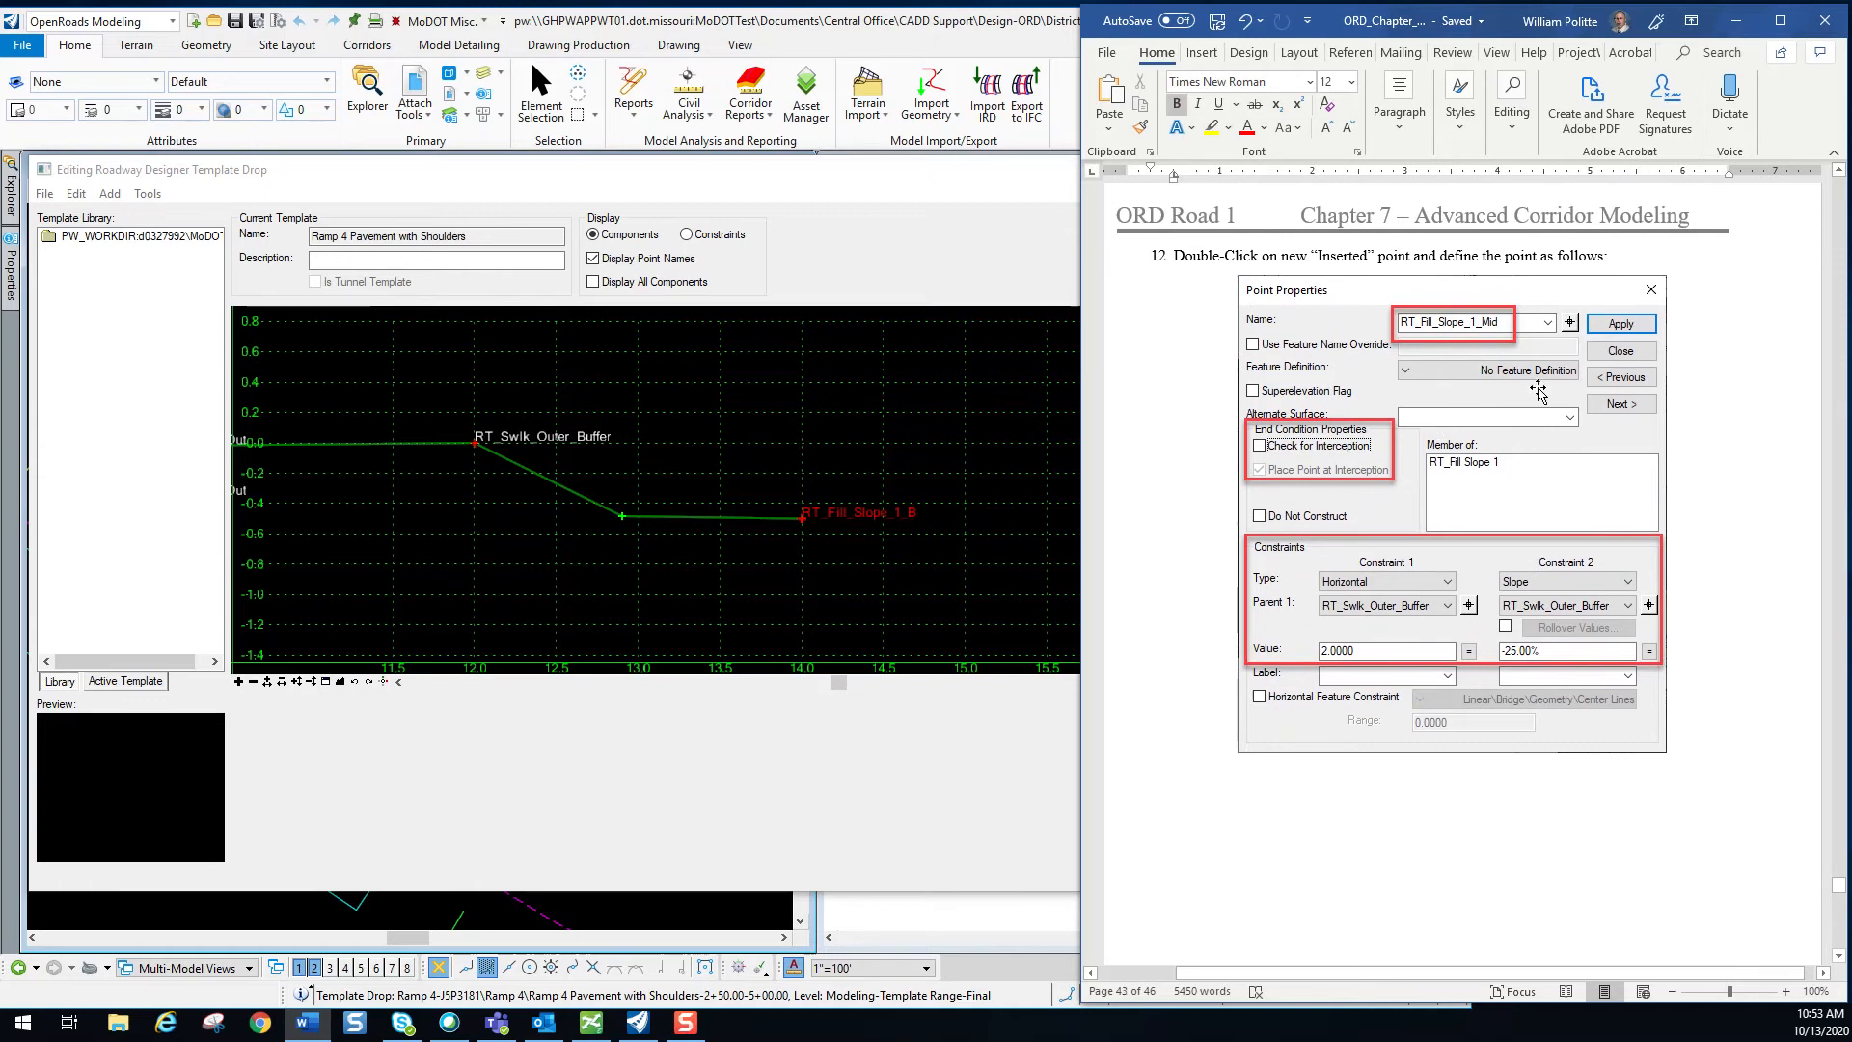
{"action": "left_click_drag", "start_coordinate": [1380, 36], "coordinate": [1536, 36]}
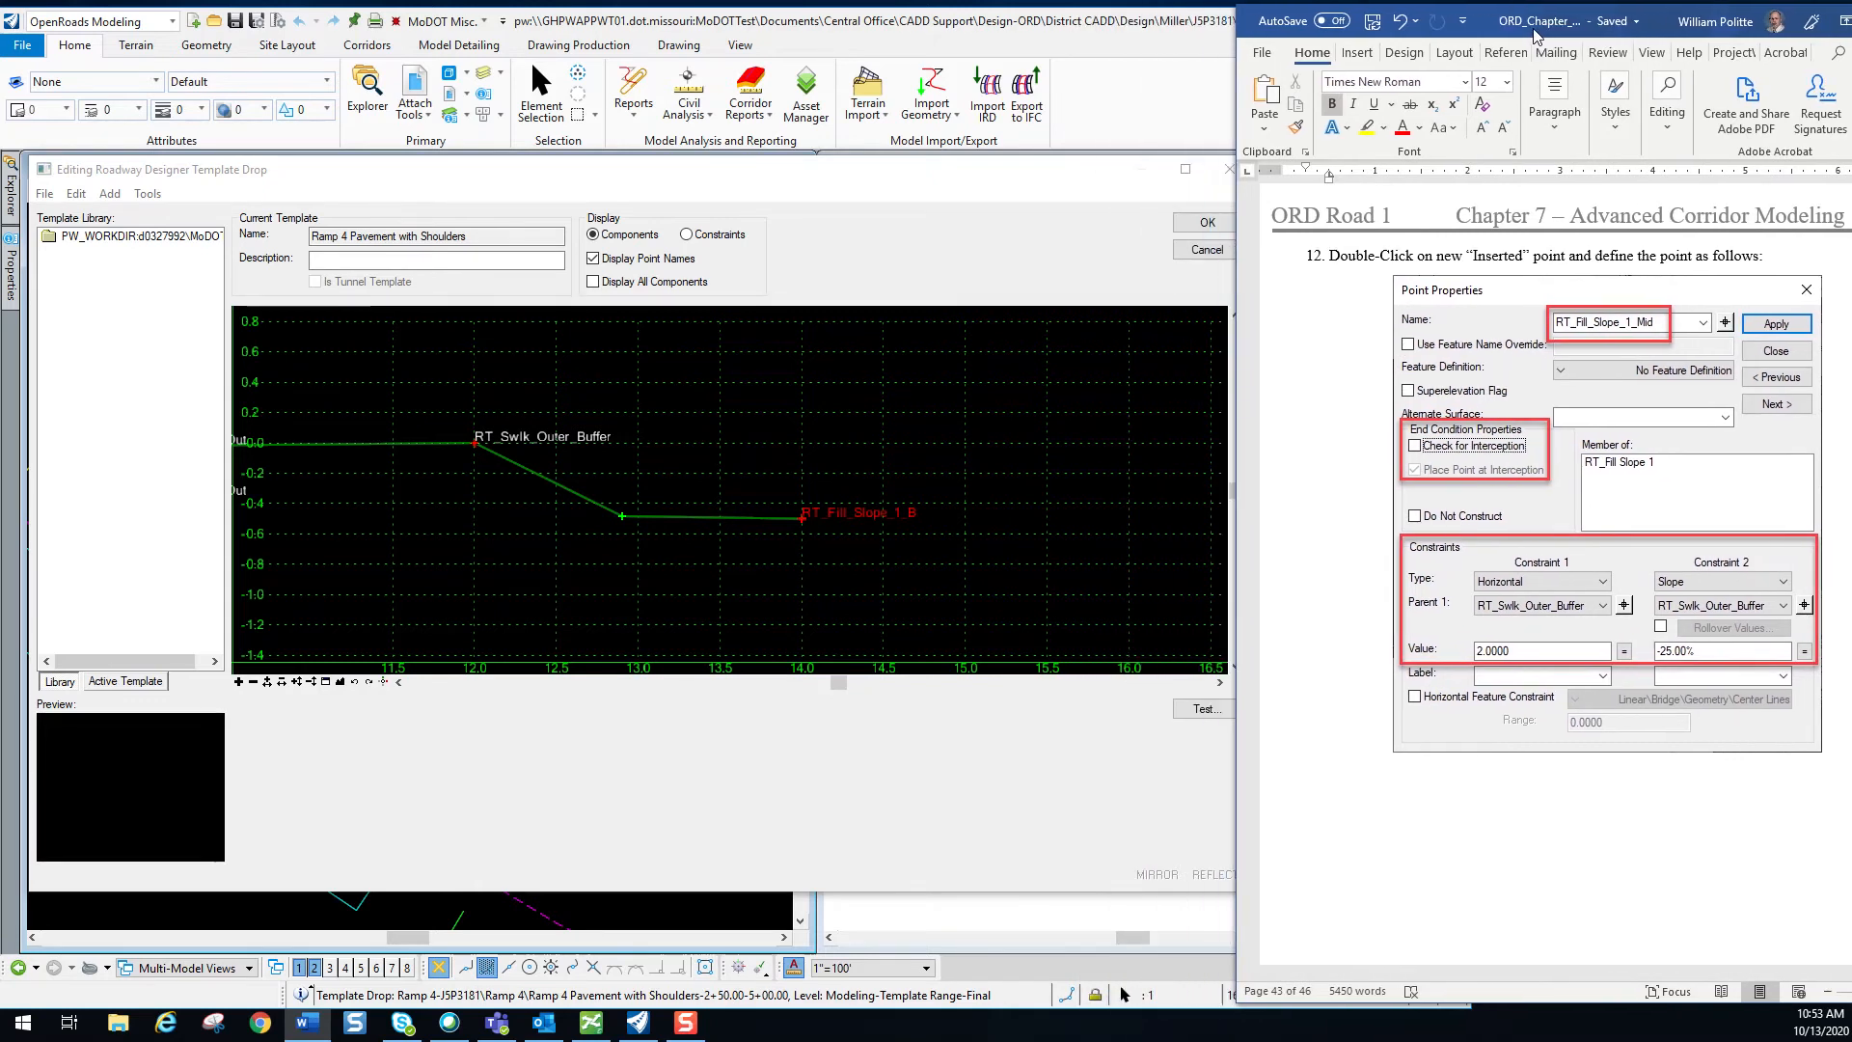
In the template editor, name the inserted fill slope point RT_Fill_Slope_1_Mid and turn off Check for Interception.
{"action": "left_click", "coordinate": [622, 536]}
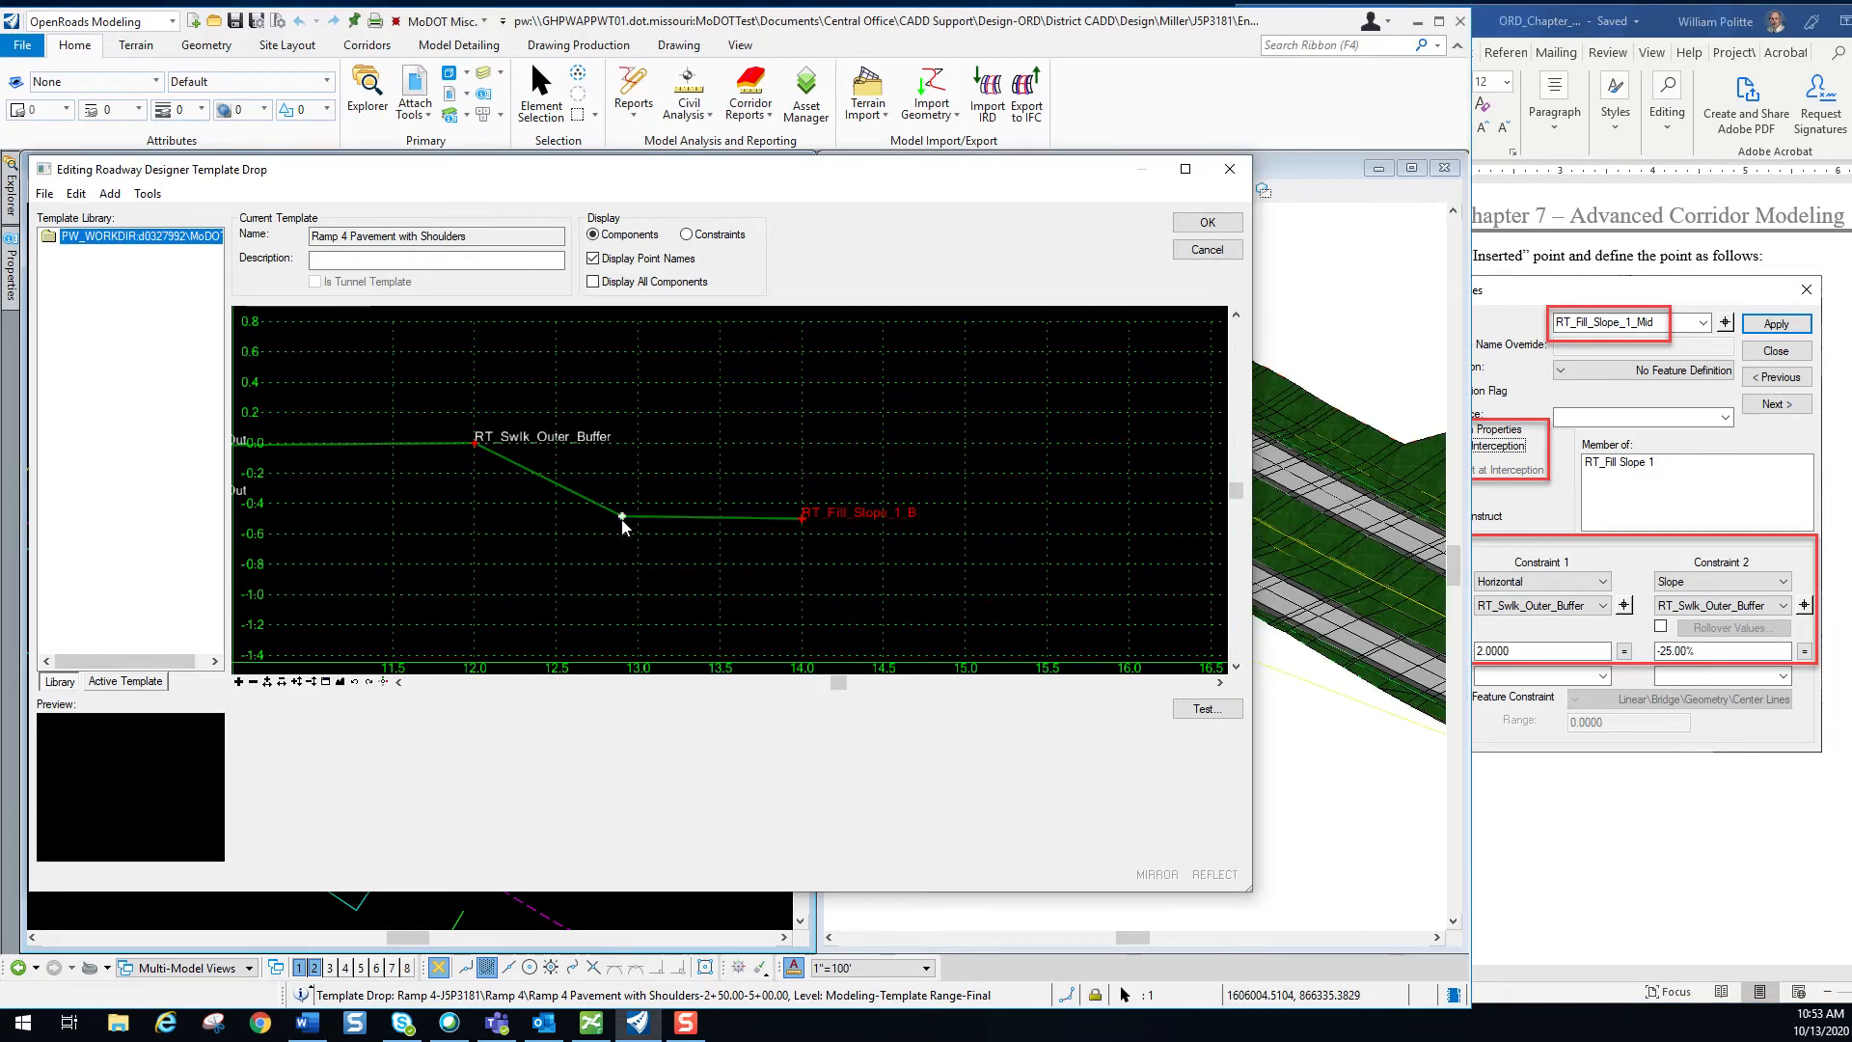
{"action": "double_click", "coordinate": [623, 518]}
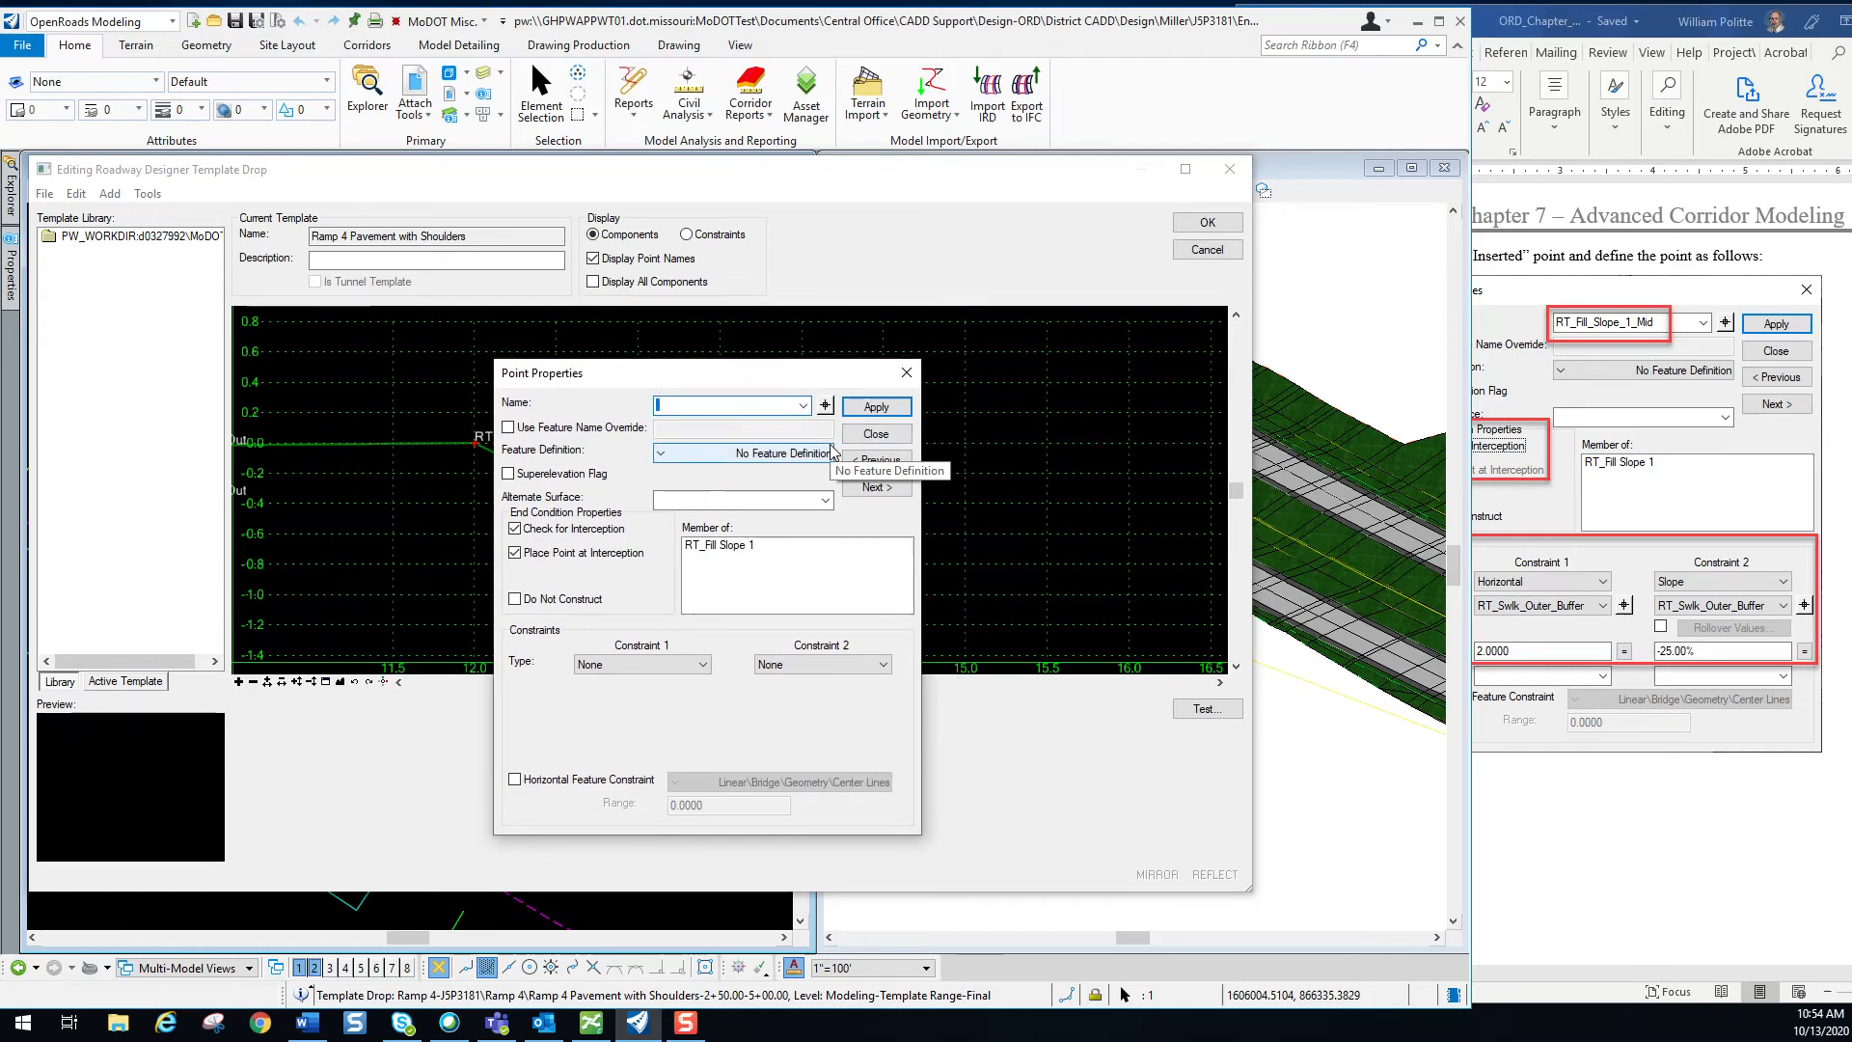
{"action": "type", "text": "RT_Fill"}
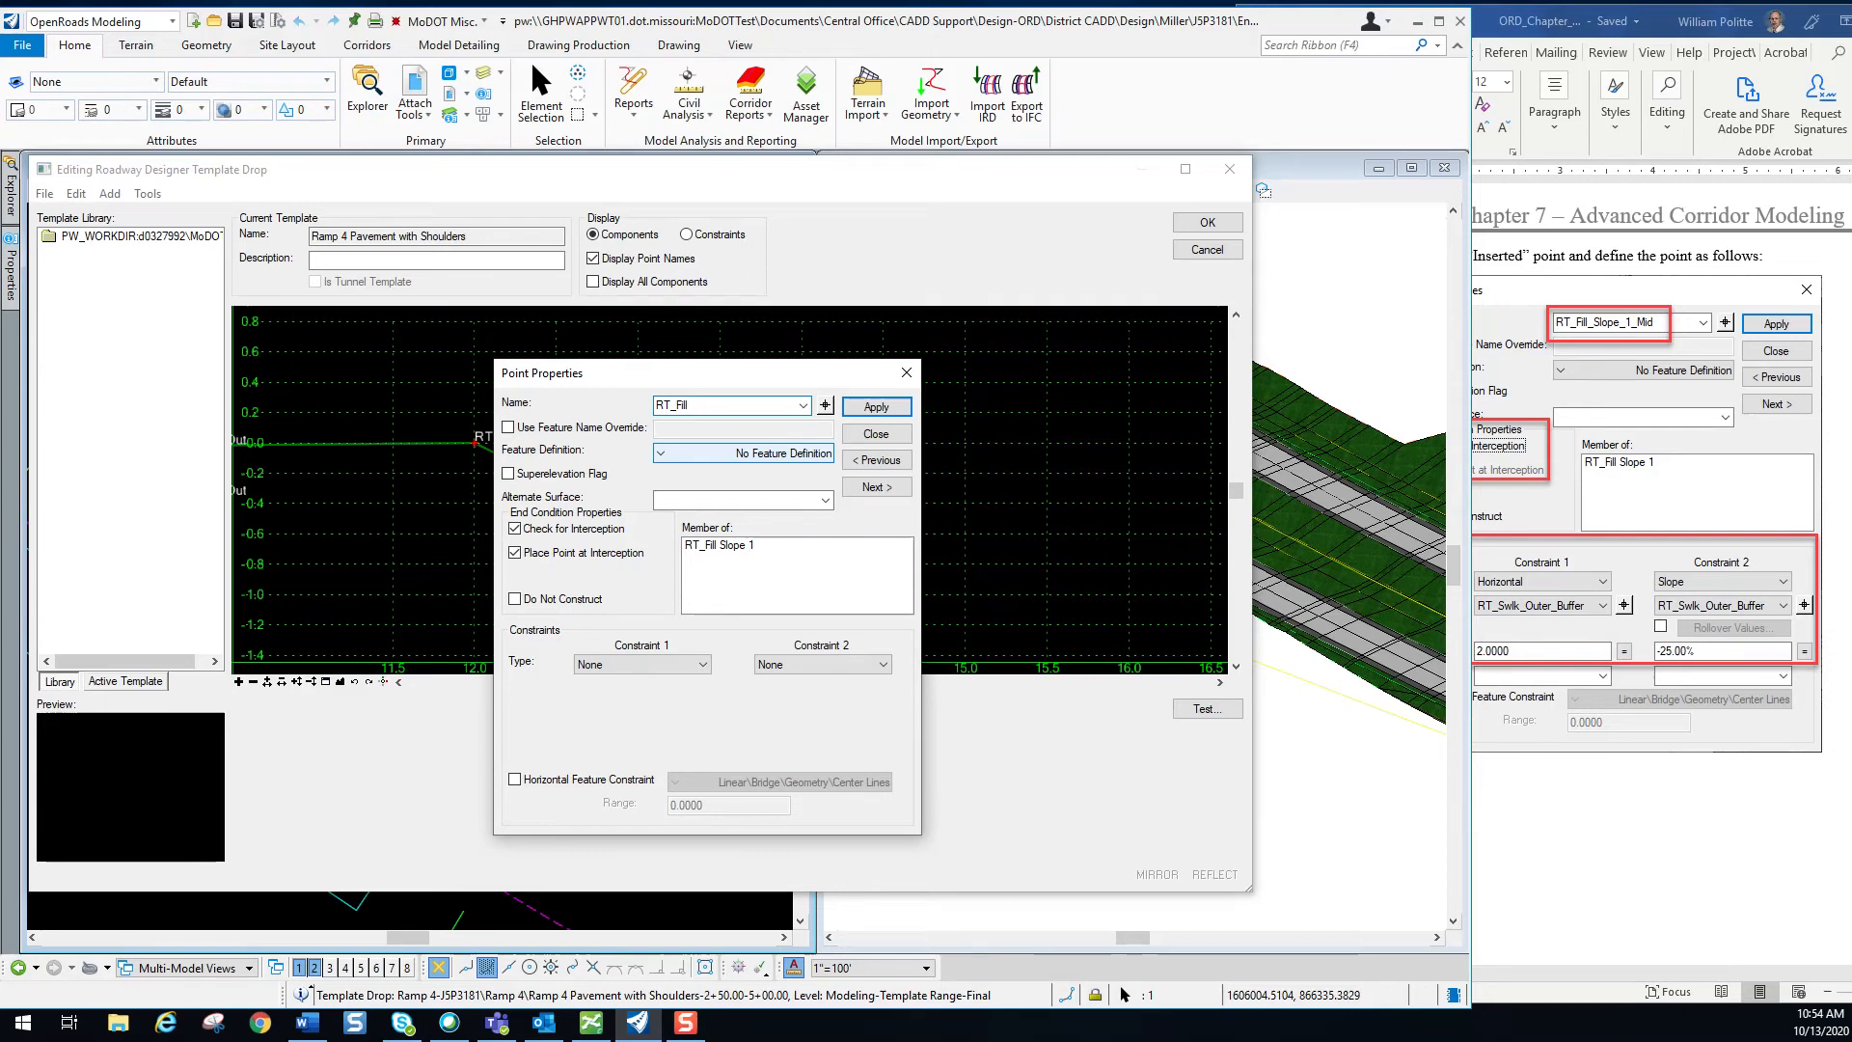
{"action": "type", "text": "e_1_Mid"}
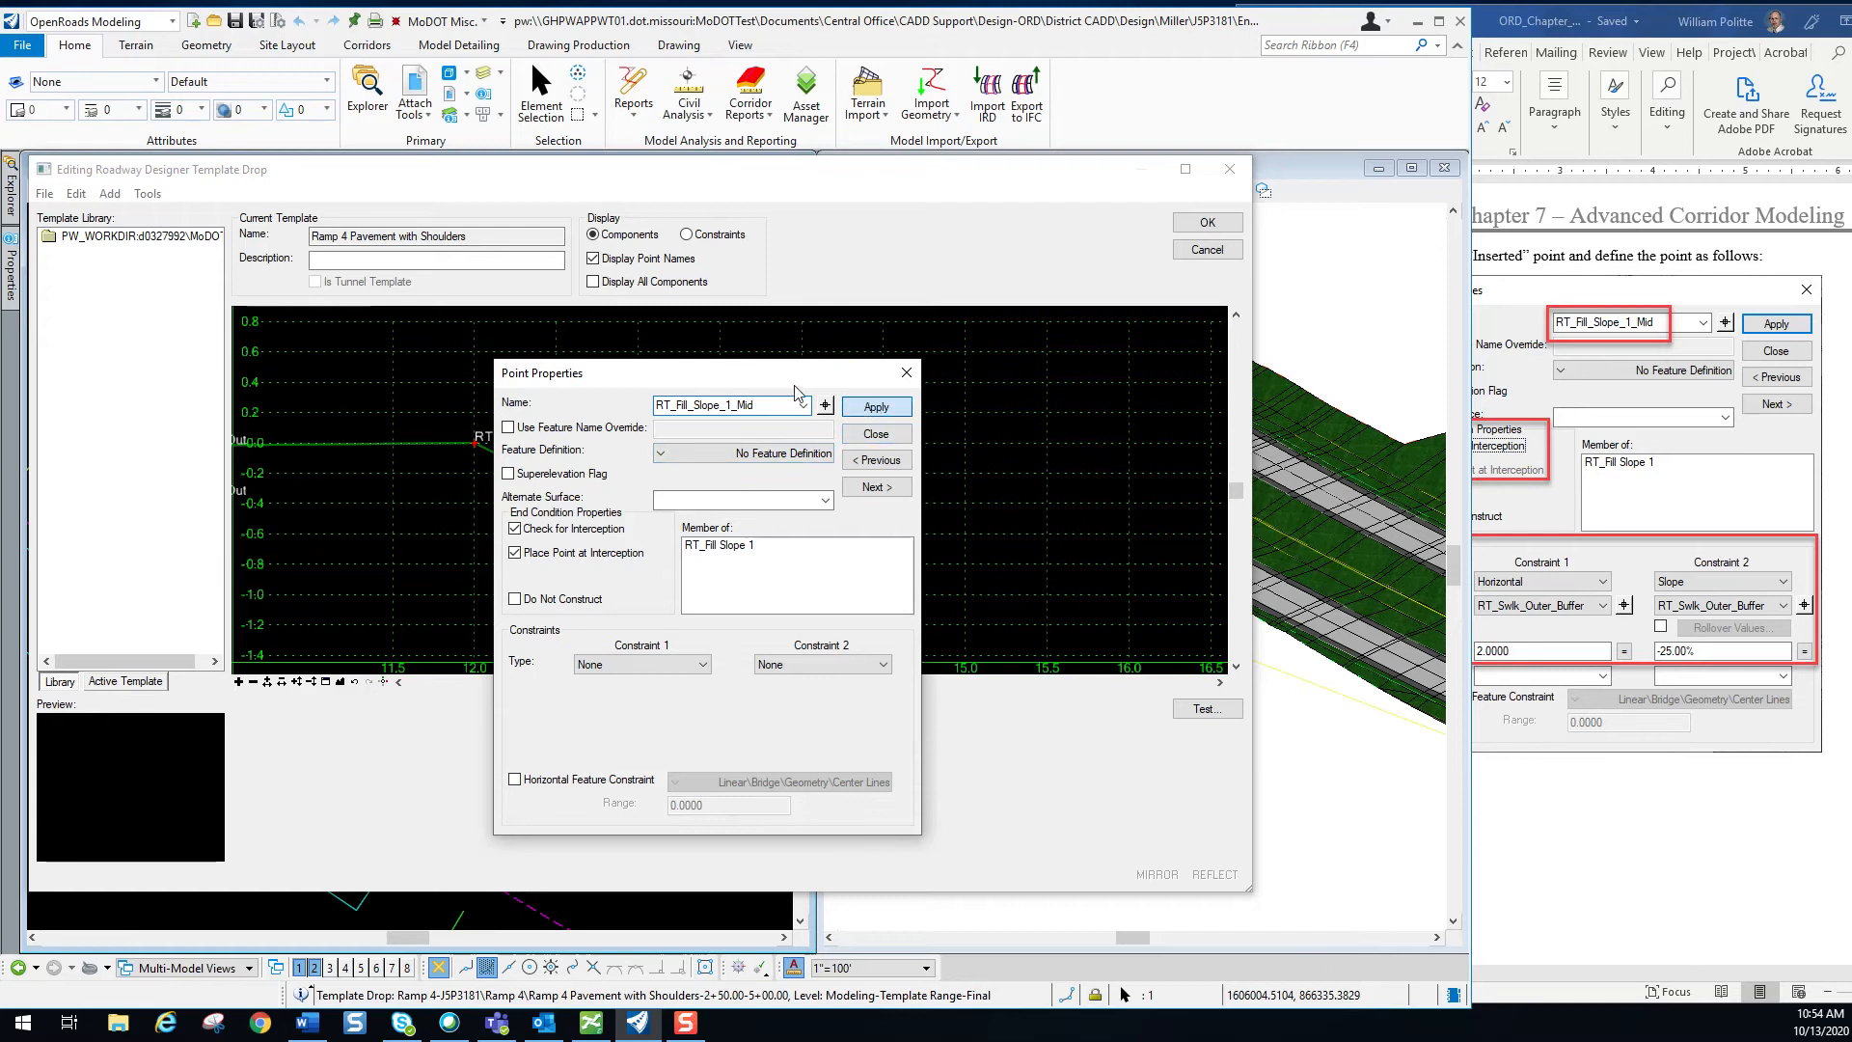
{"action": "left_click_drag", "start_coordinate": [790, 382], "coordinate": [456, 367]}
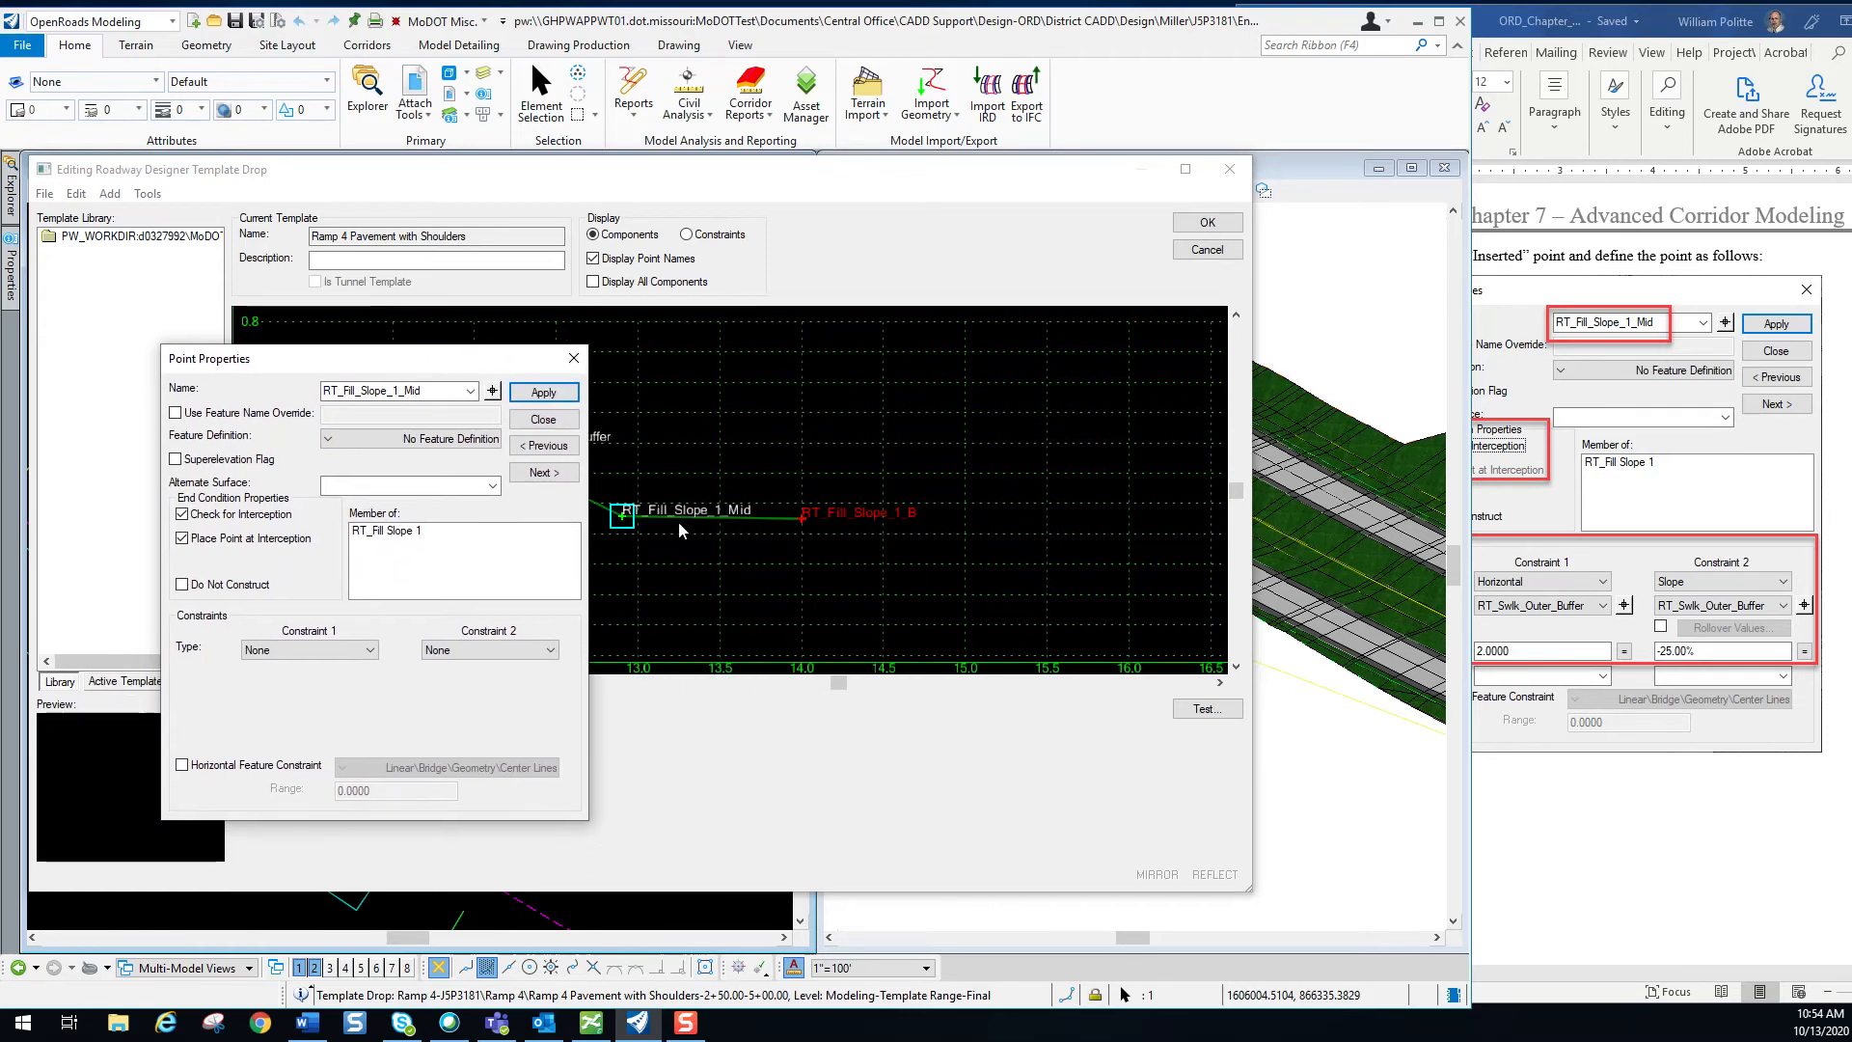
{"action": "left_click", "coordinate": [1693, 800]}
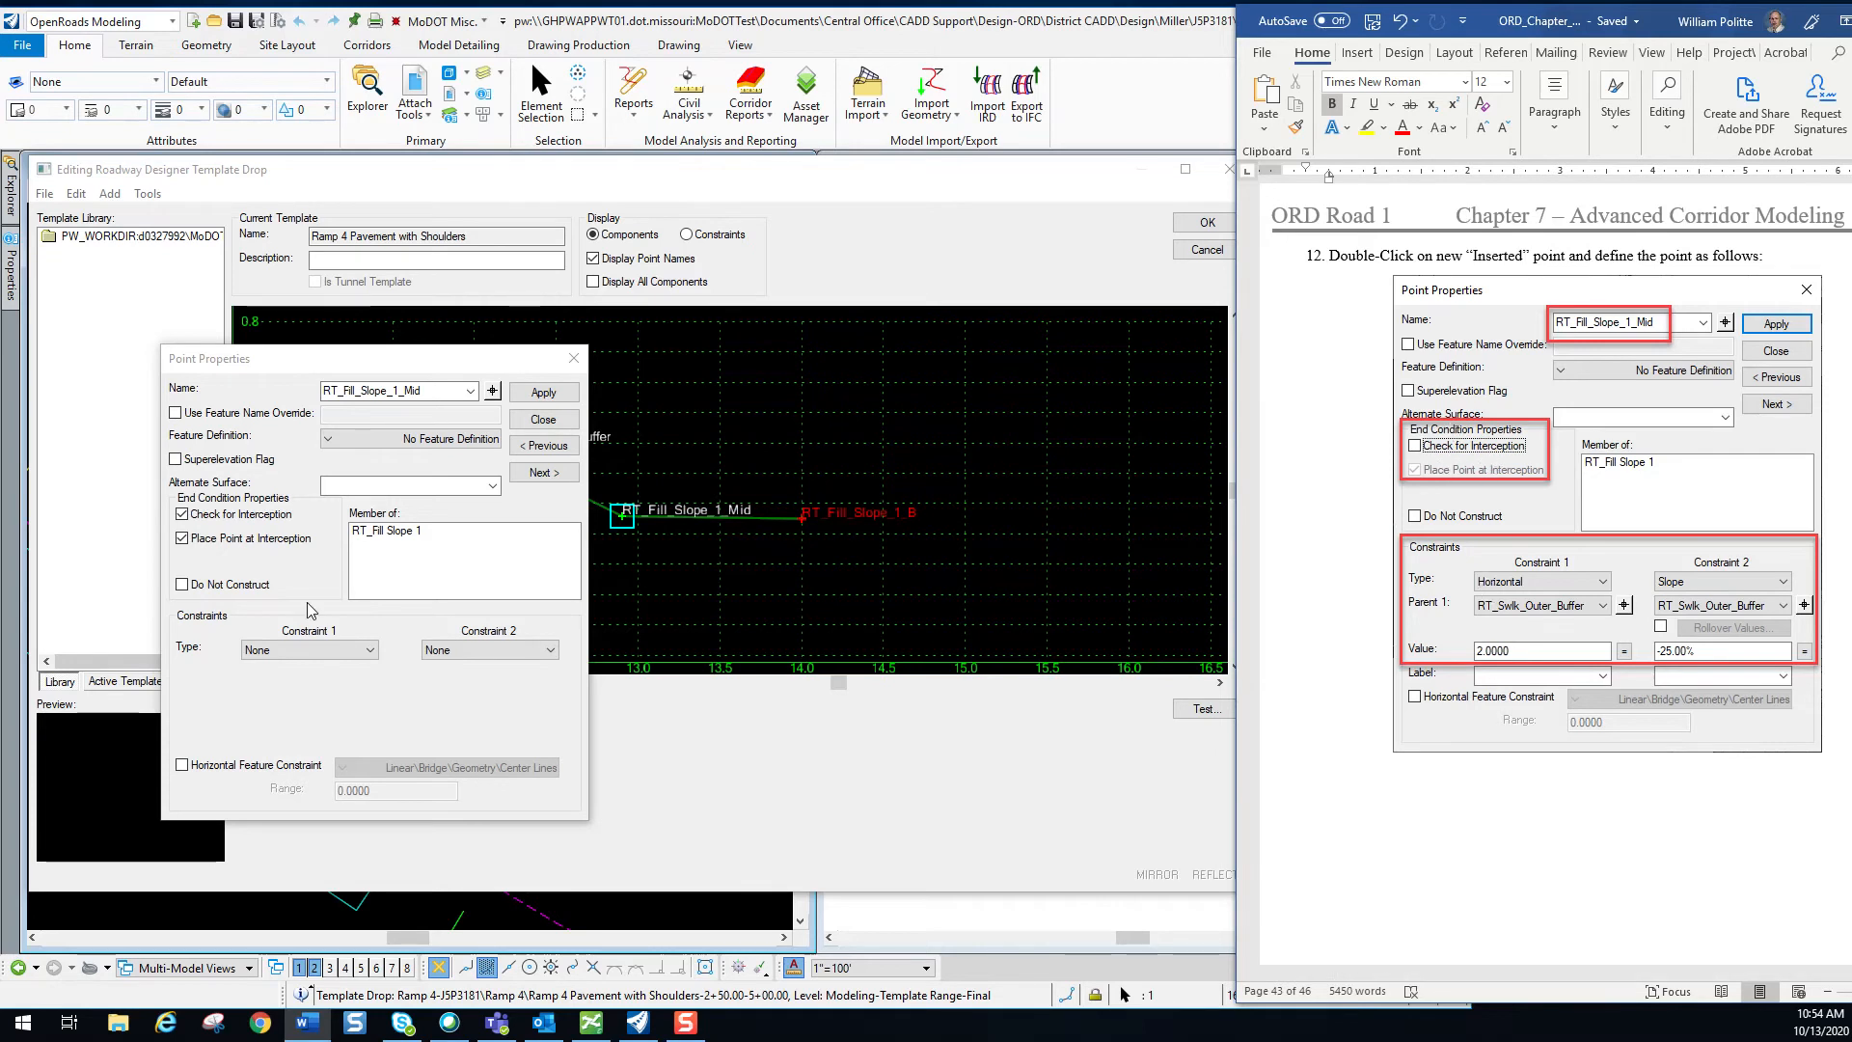
{"action": "left_click", "coordinate": [182, 515]}
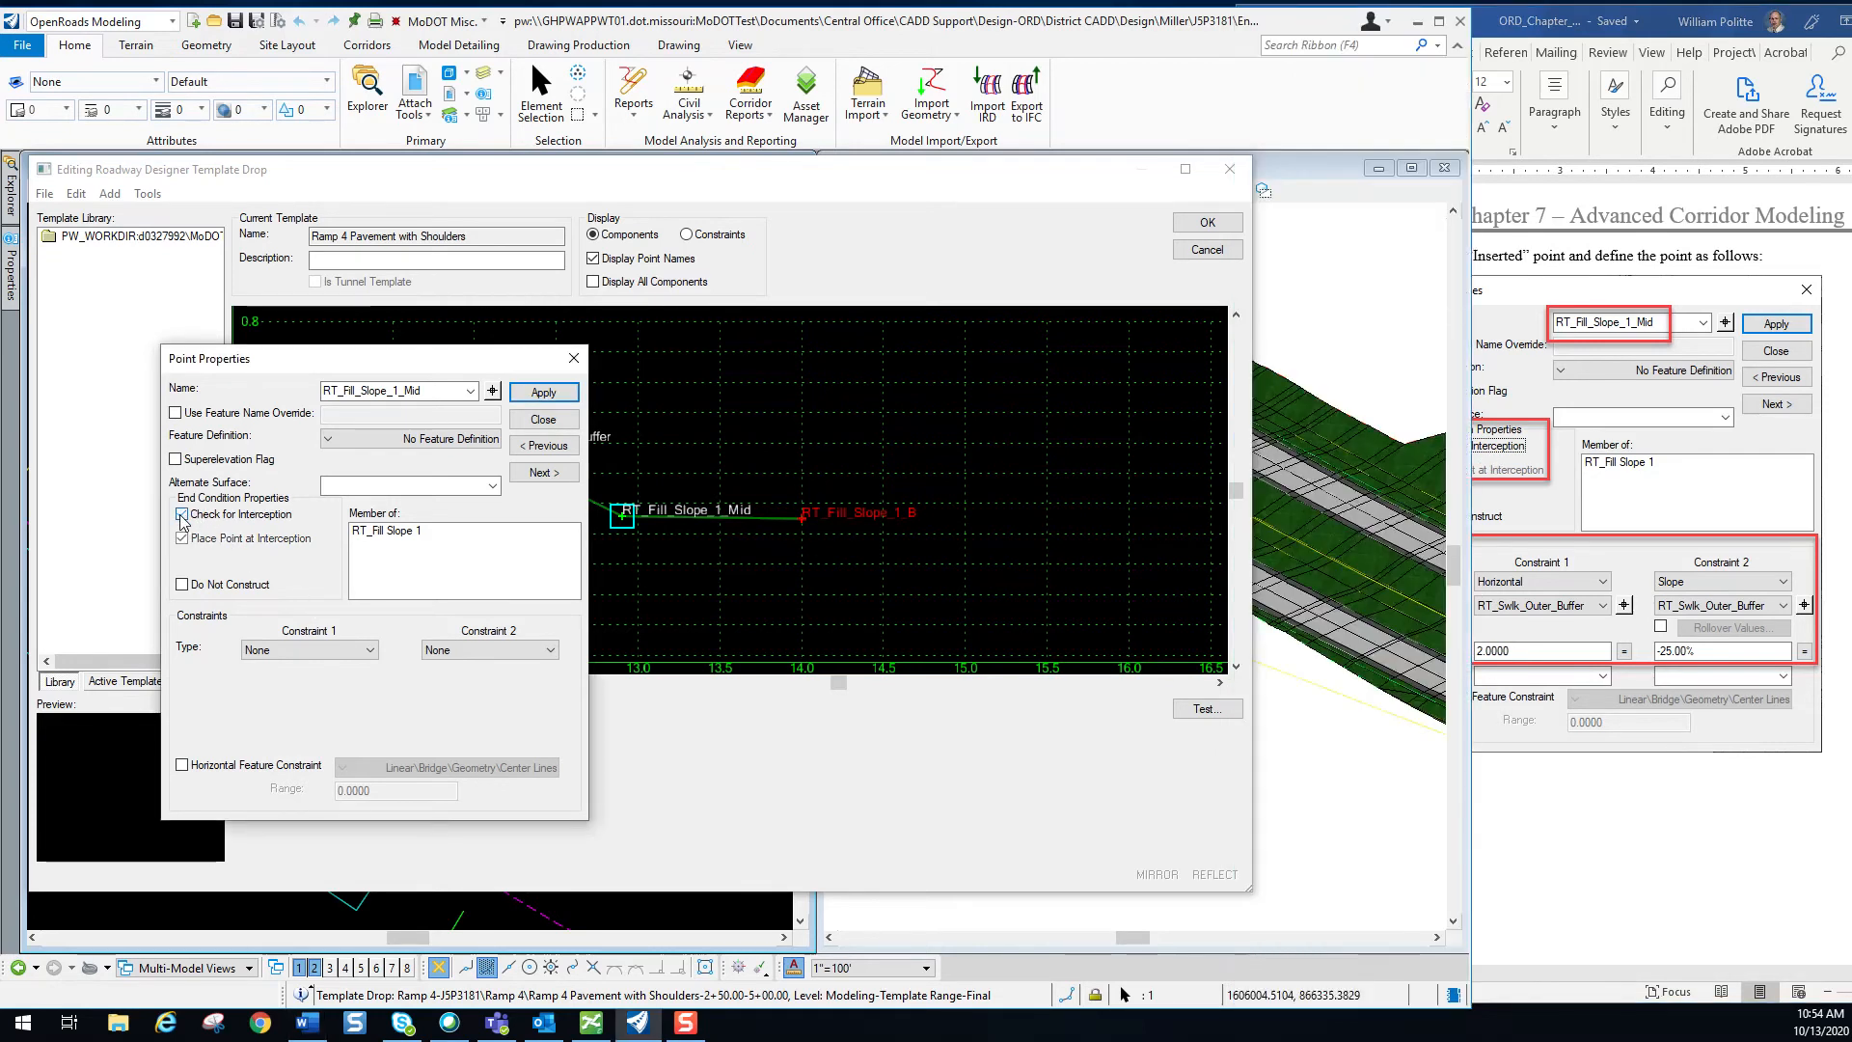
Following the manual, give RT_Fill_Slope_1_Mid a Horizontal first constraint with parent RT_Swlk_Outer_Buffer and a value of 2.
{"action": "left_click", "coordinate": [1640, 836]}
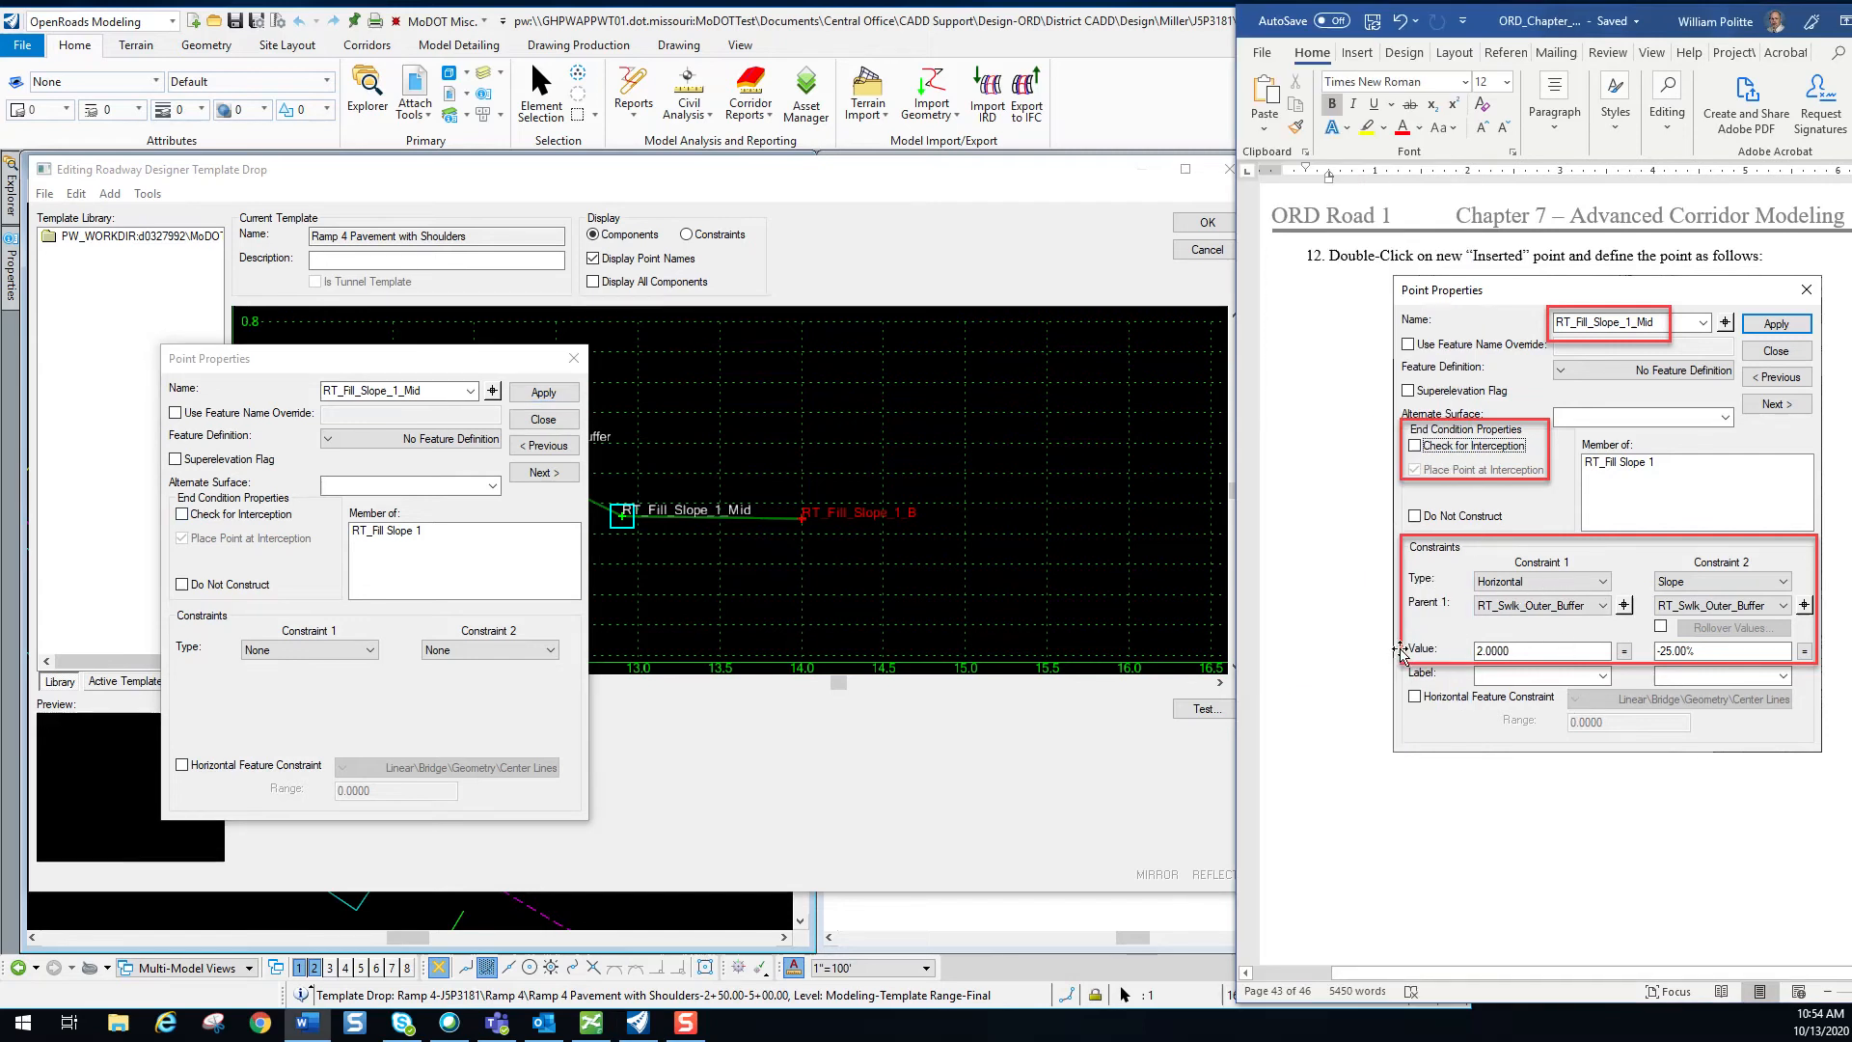
{"action": "left_click_drag", "start_coordinate": [367, 361], "coordinate": [297, 490]}
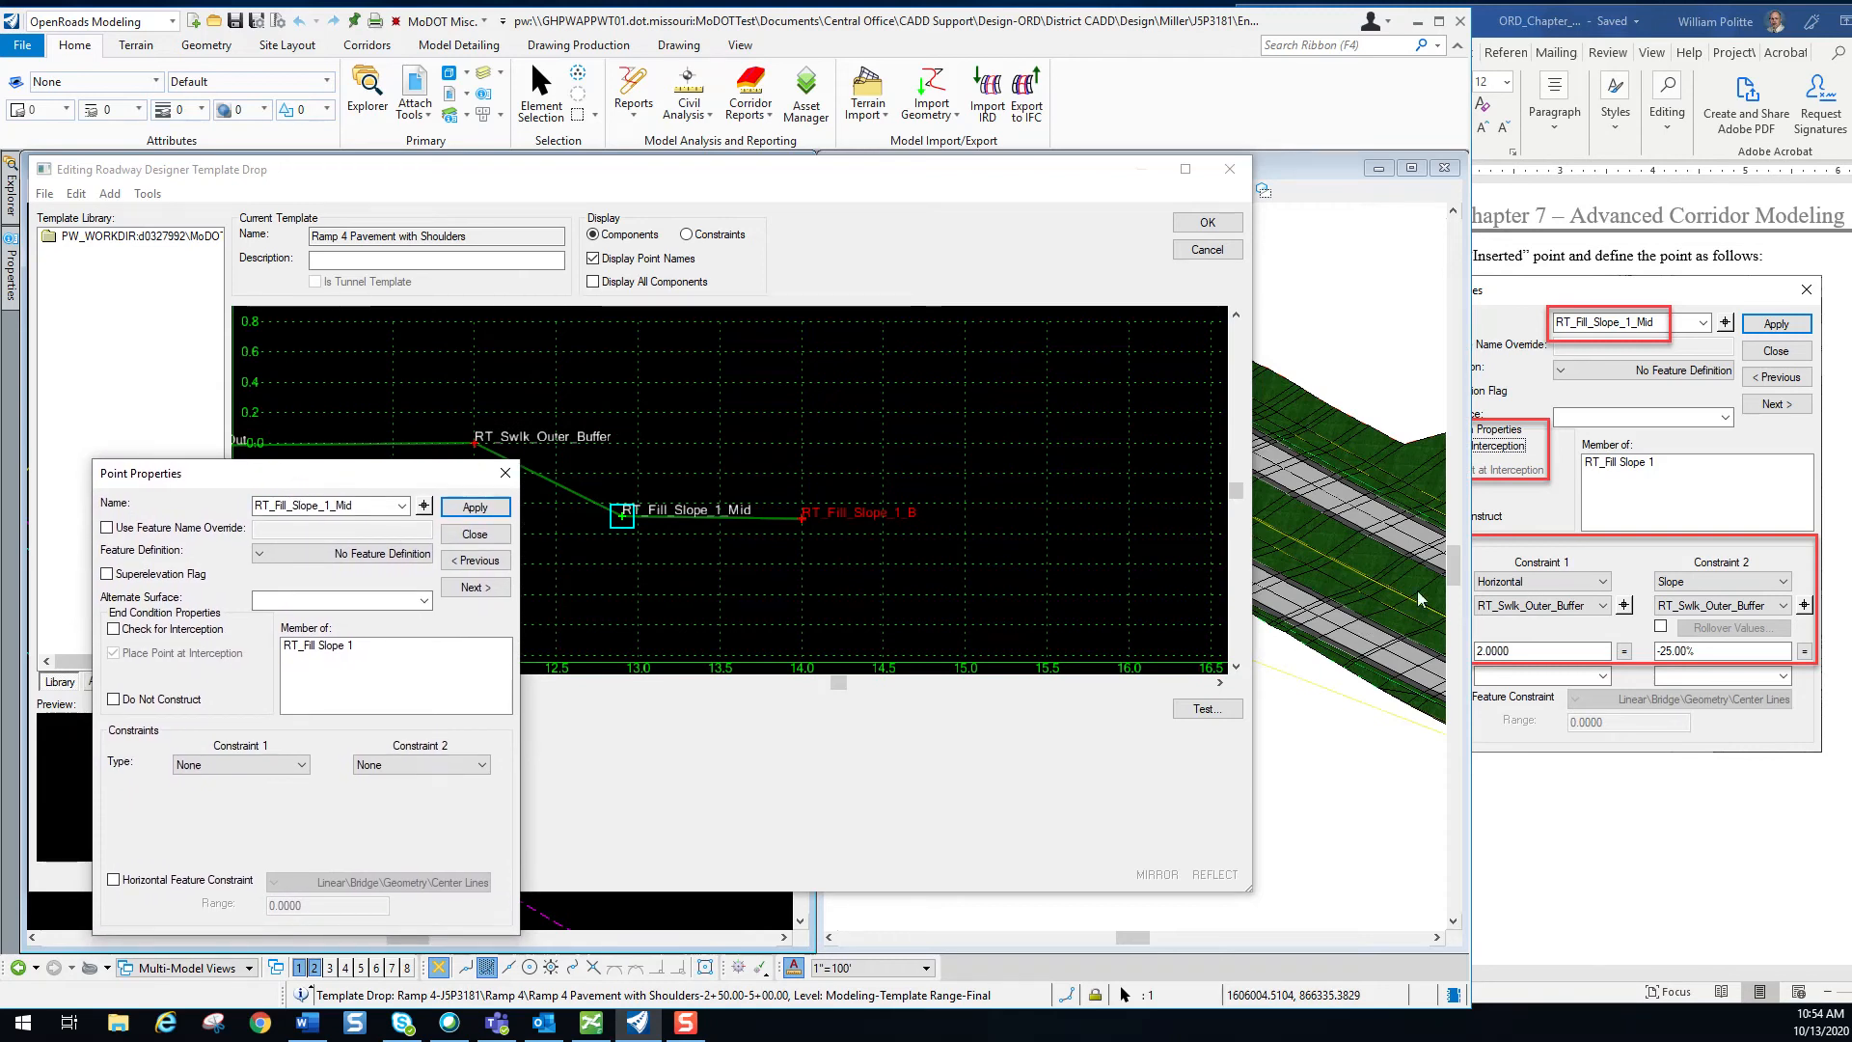
{"action": "left_click", "coordinate": [301, 765]}
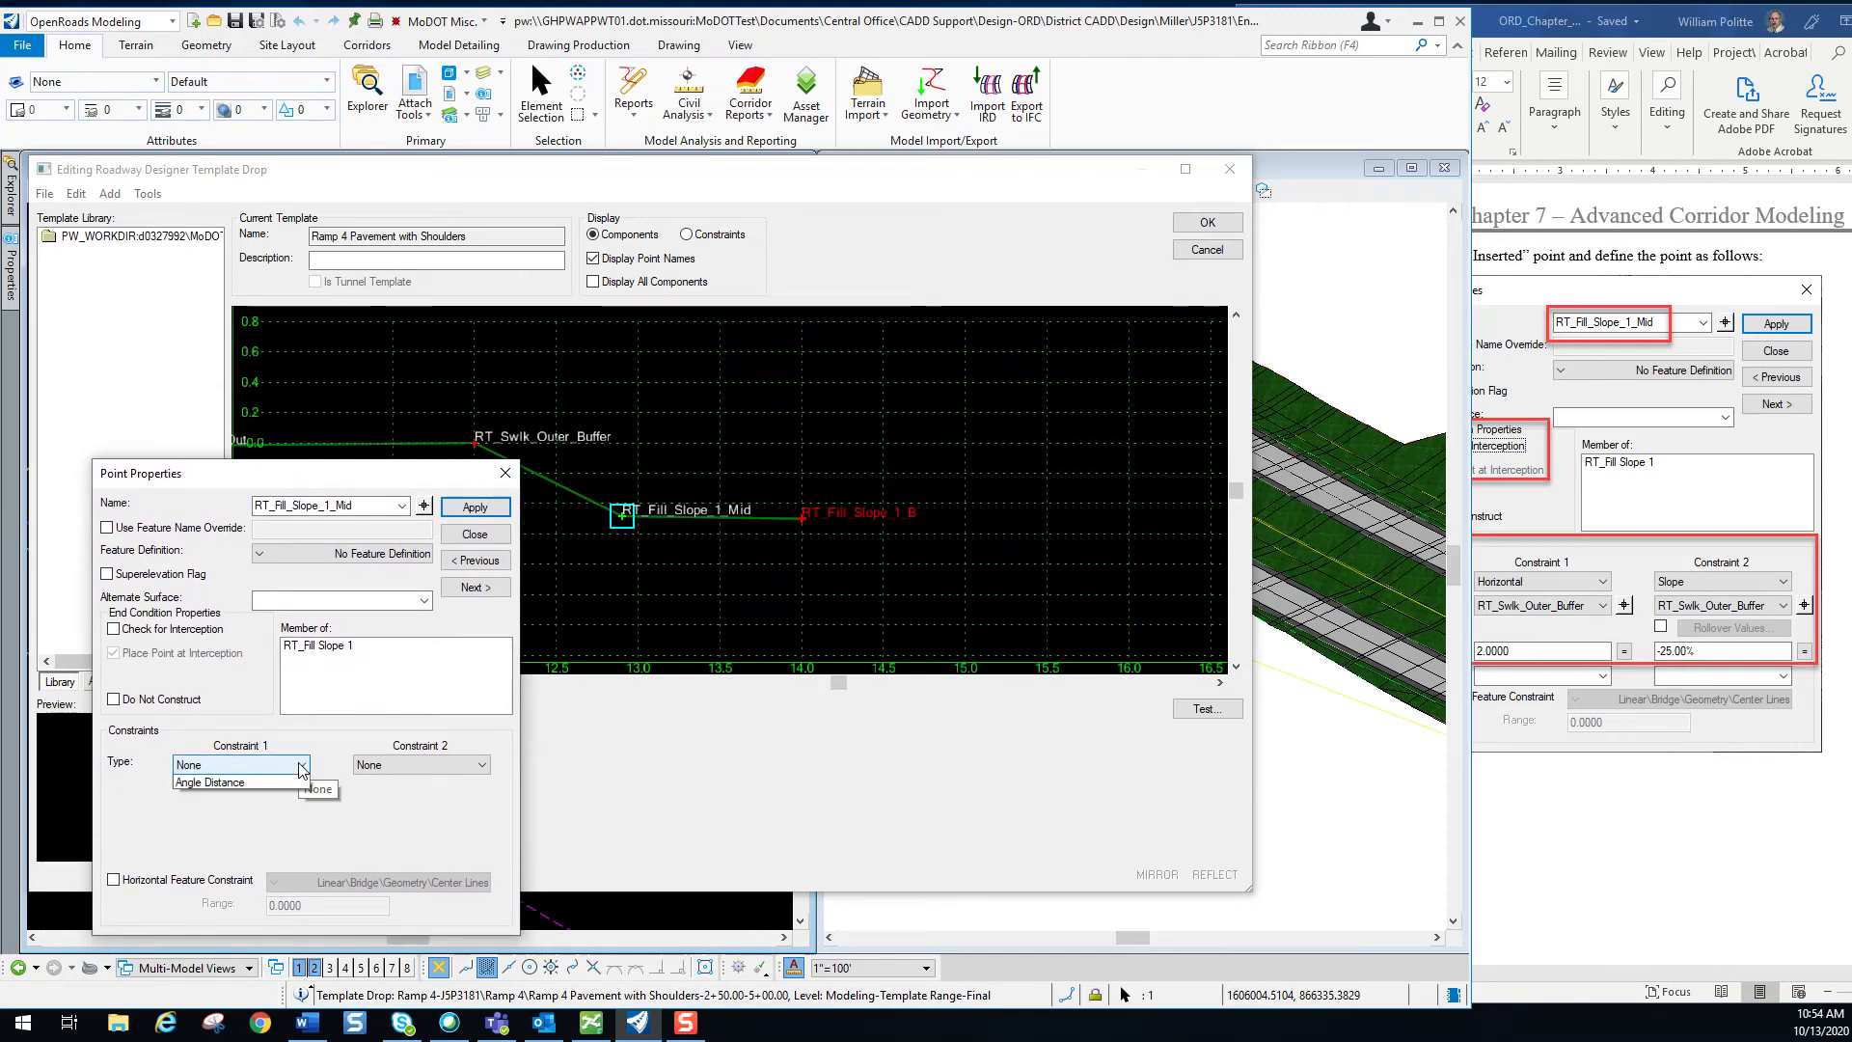
{"action": "left_click", "coordinate": [217, 799]}
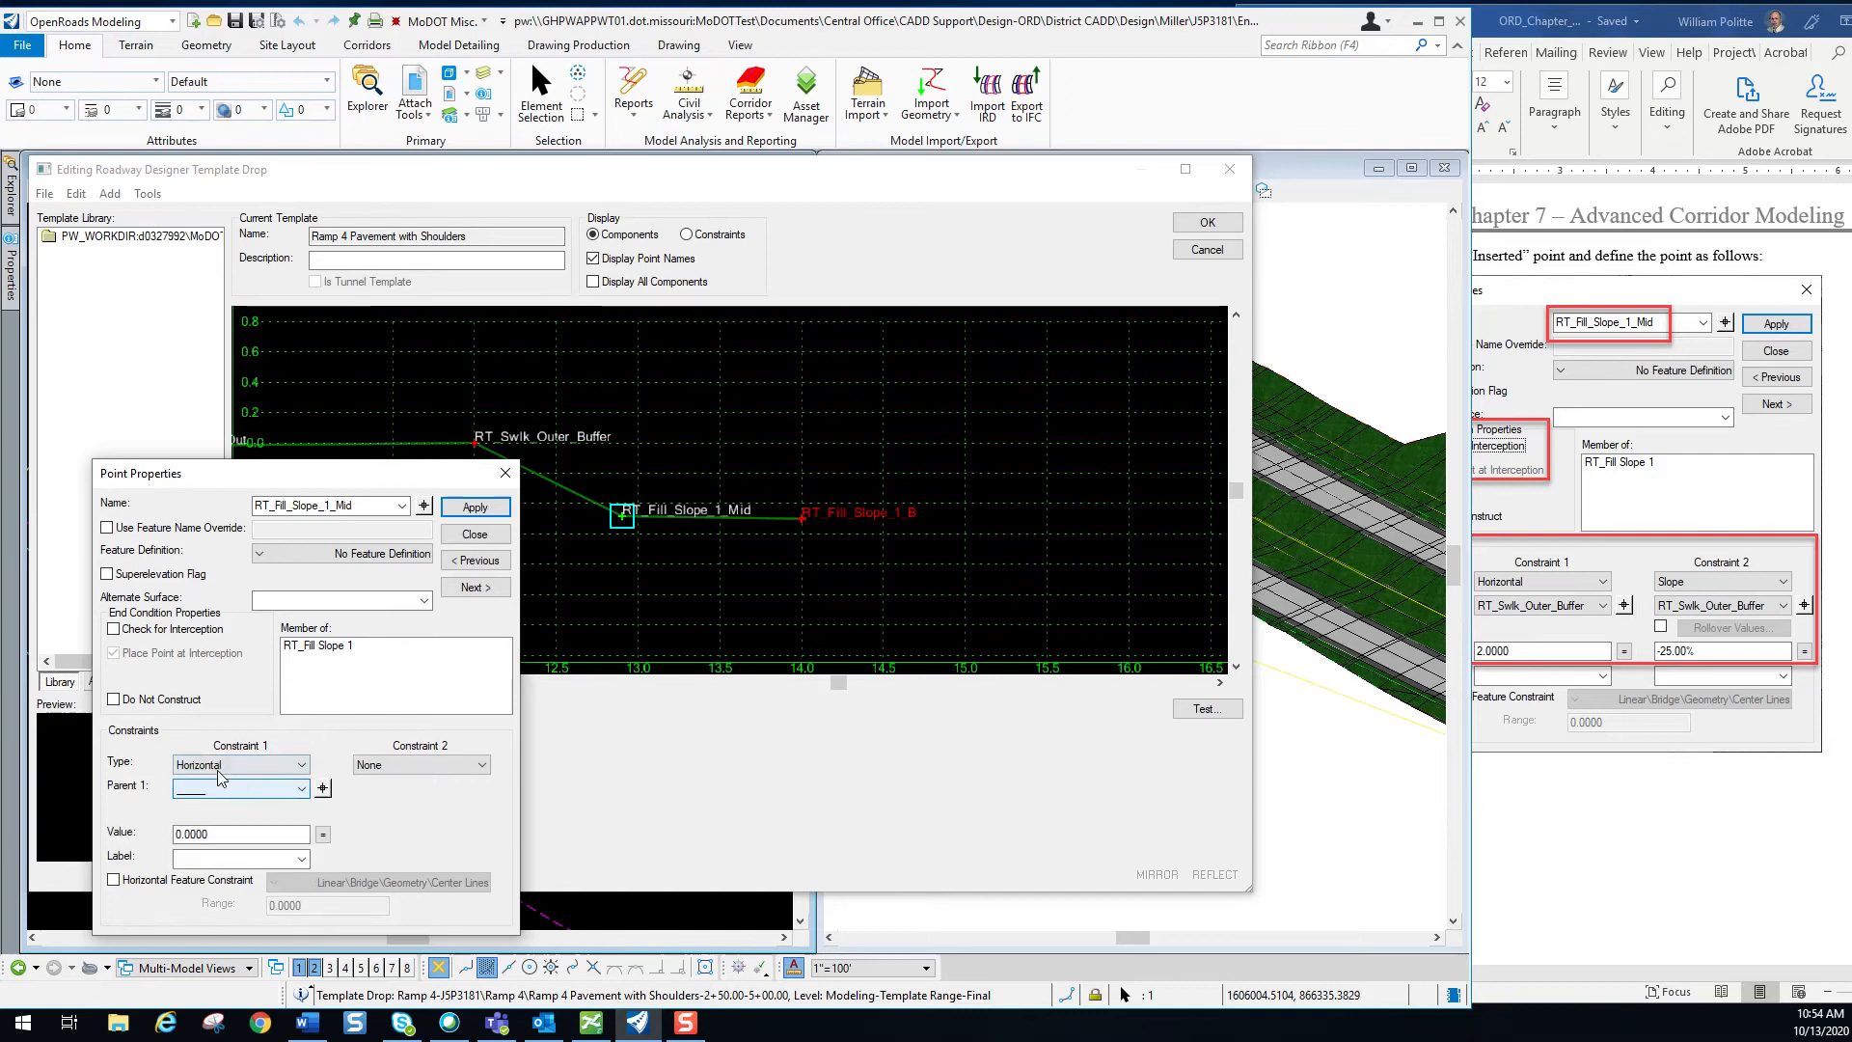
{"action": "left_click", "coordinate": [290, 789]}
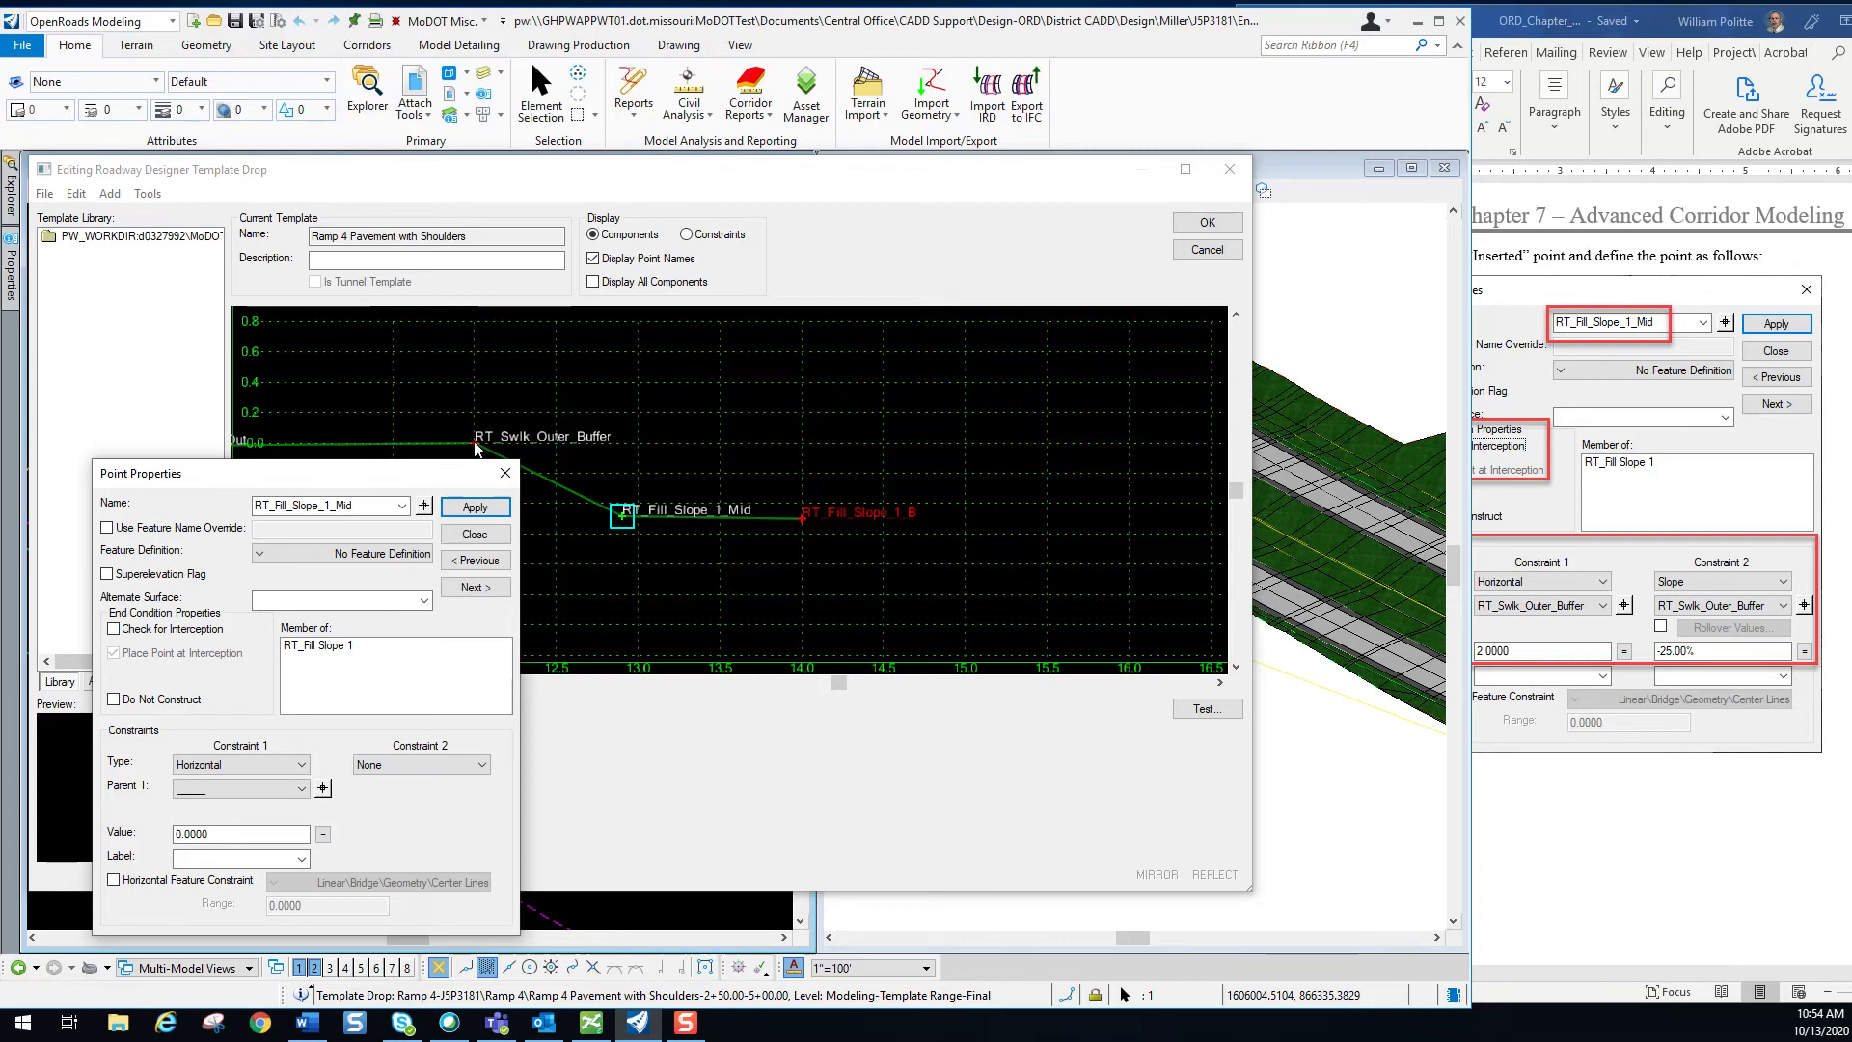
{"action": "left_click", "coordinate": [323, 789]}
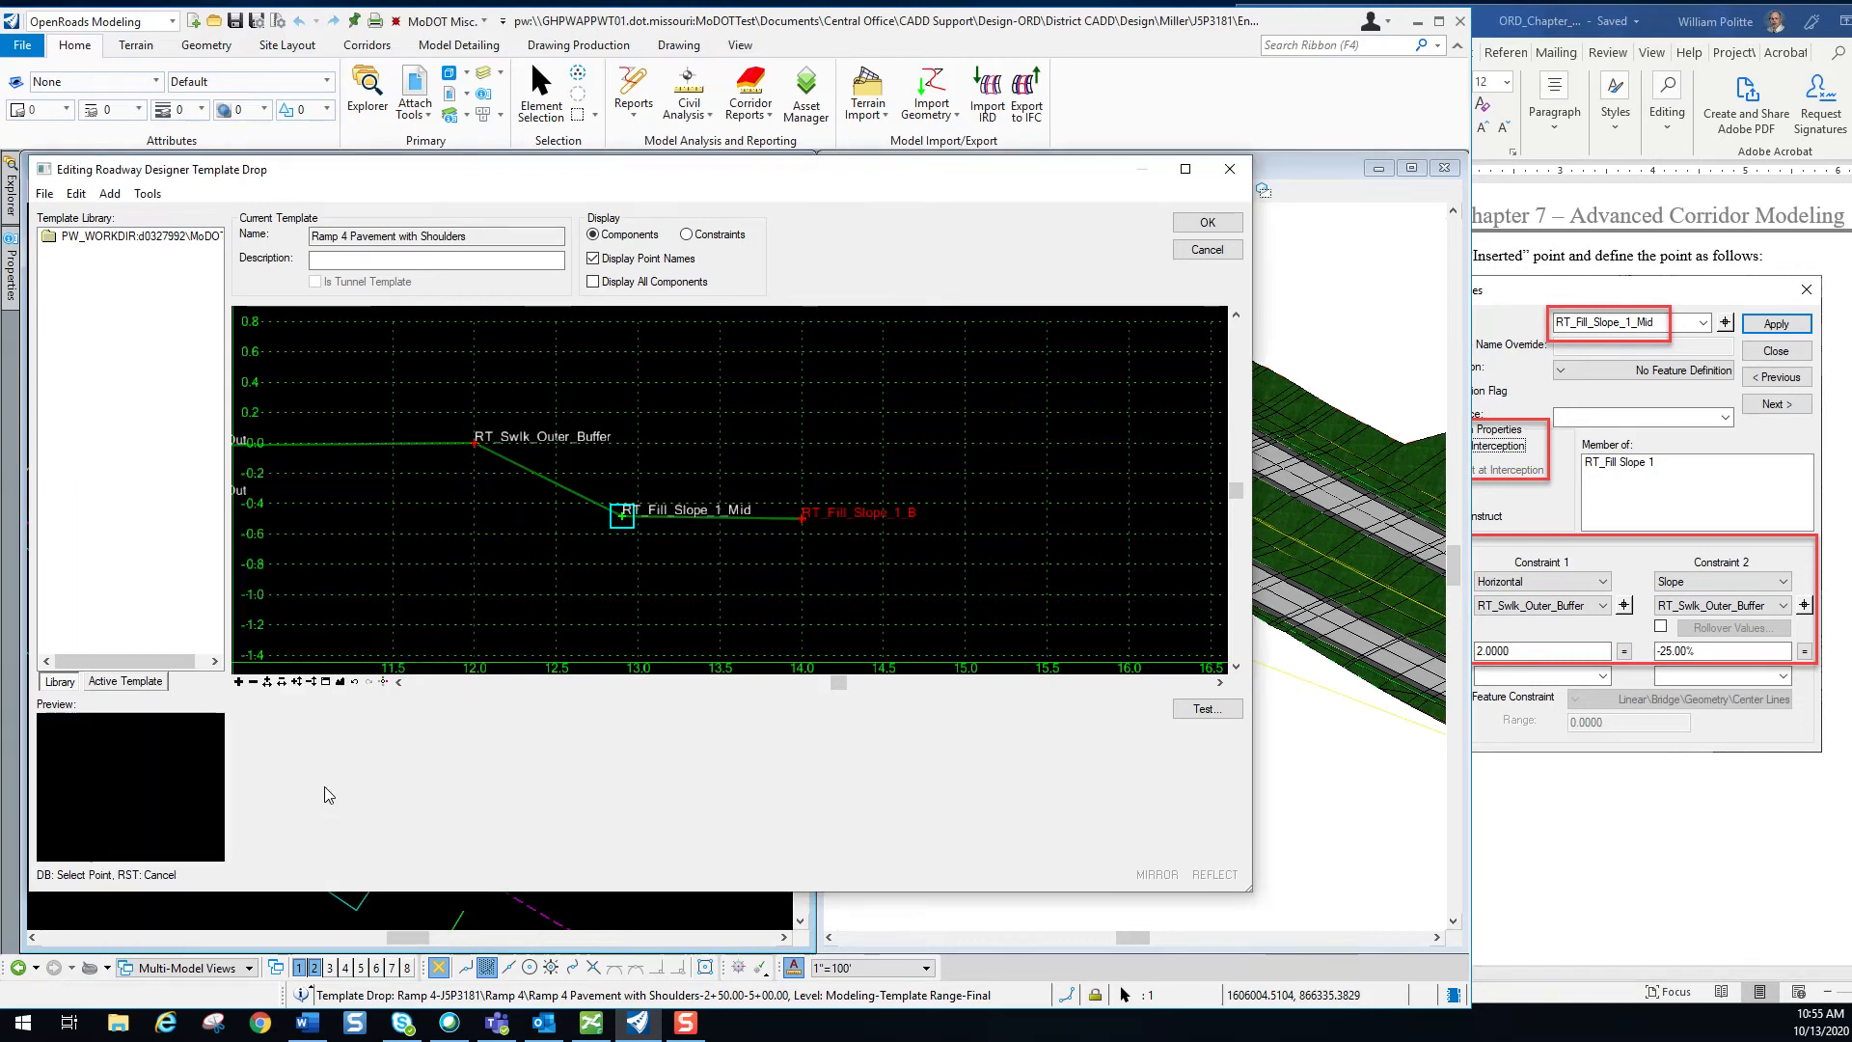
{"action": "left_click", "coordinate": [475, 445]}
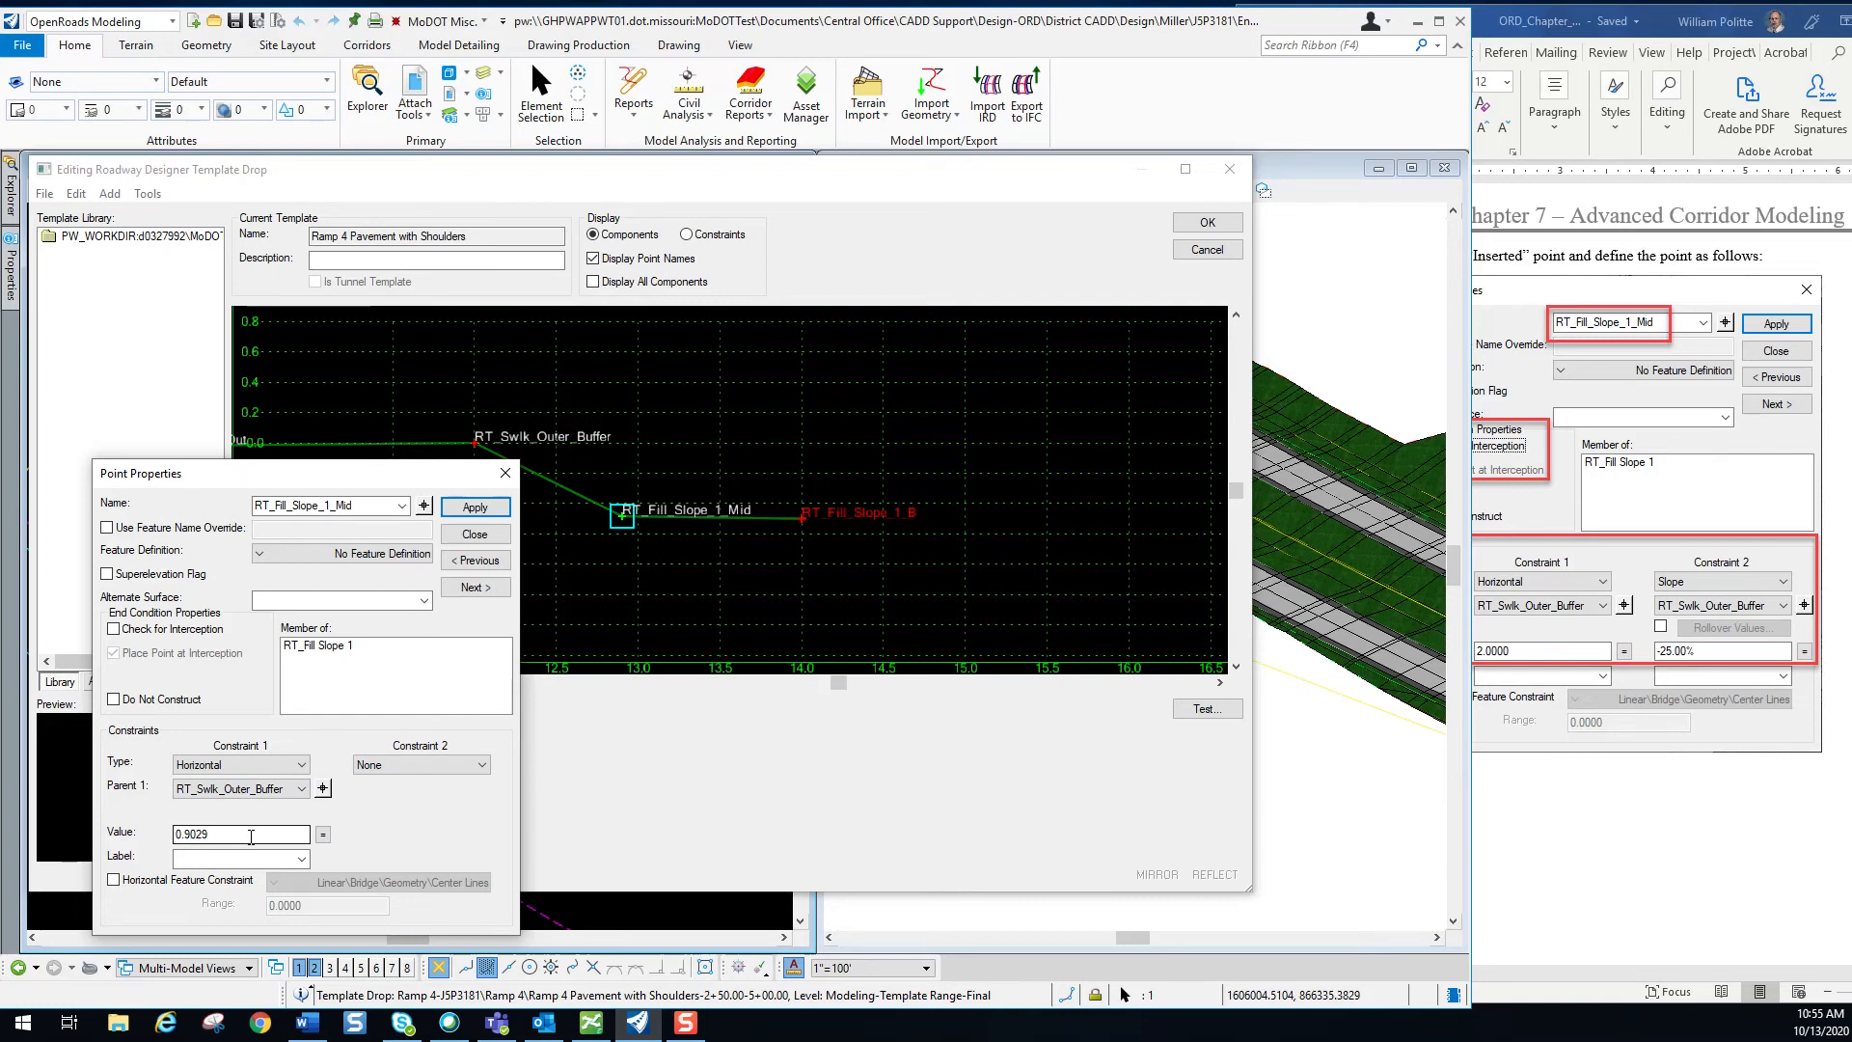
{"action": "left_click_drag", "start_coordinate": [251, 836], "coordinate": [147, 835]}
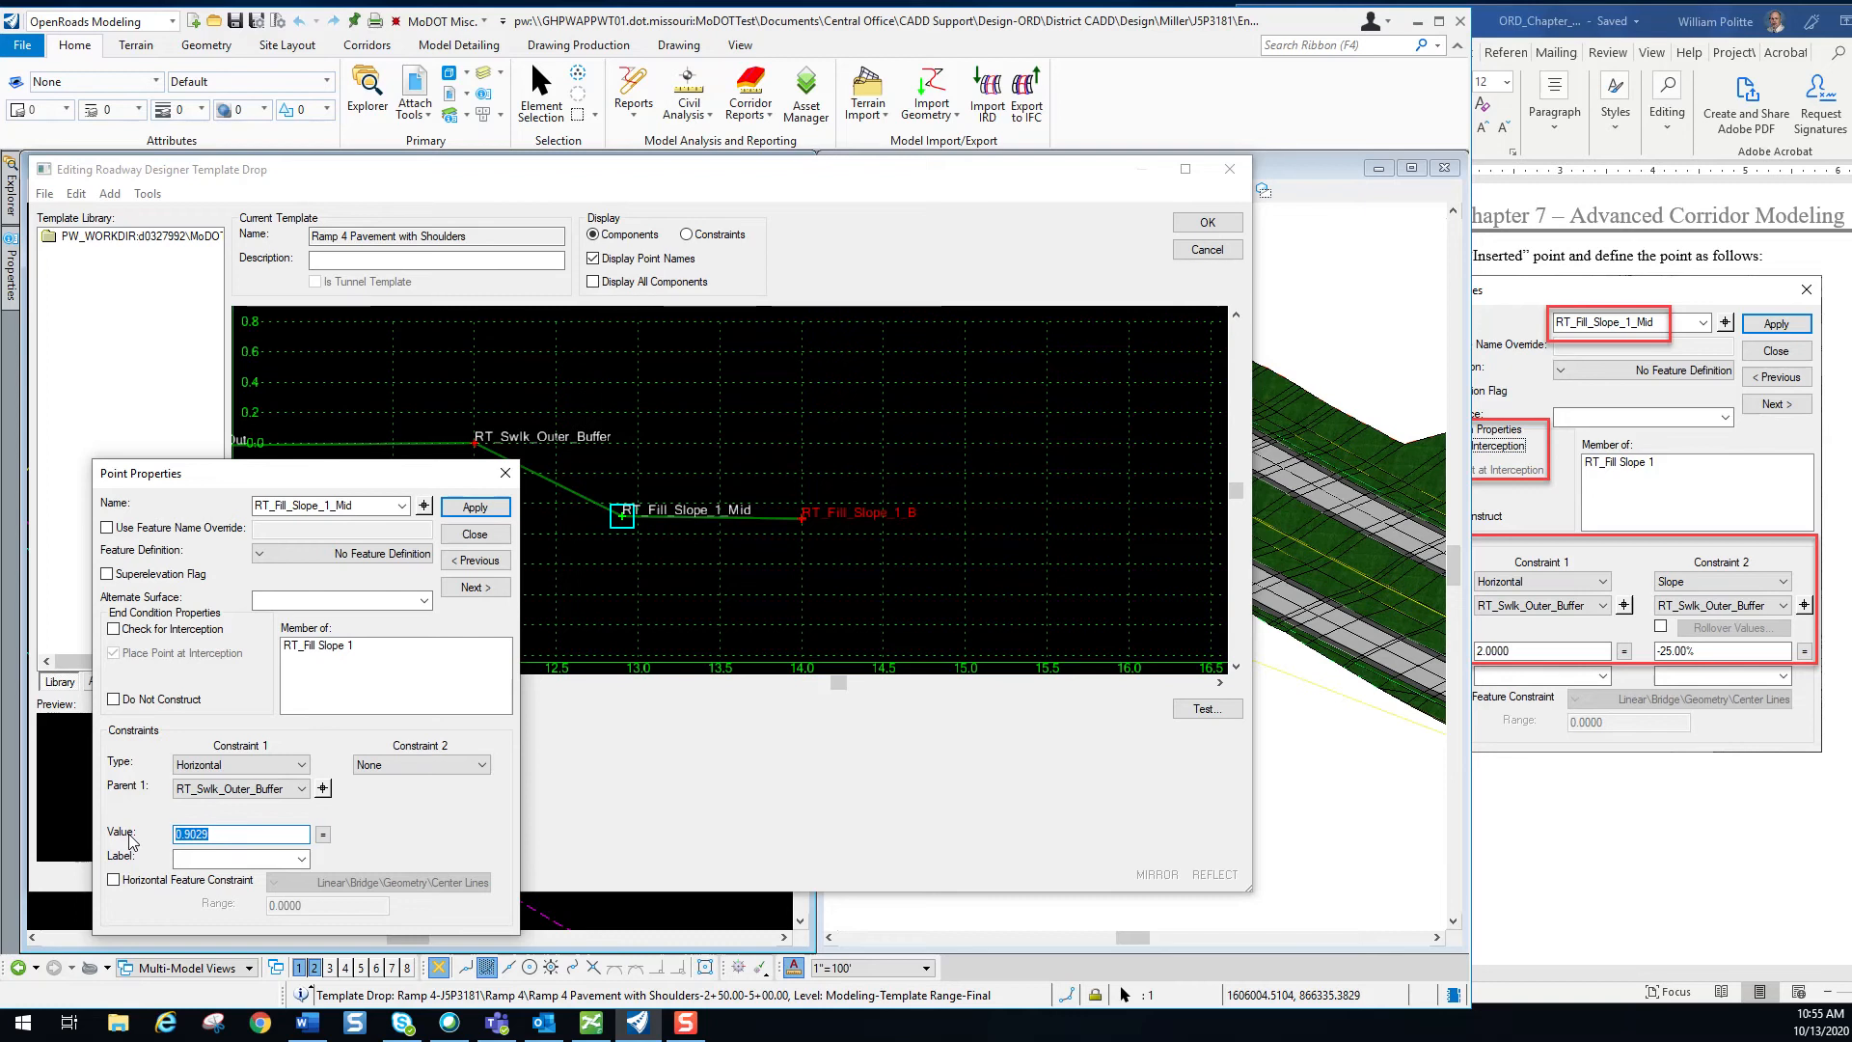
{"action": "type", "text": "2"}
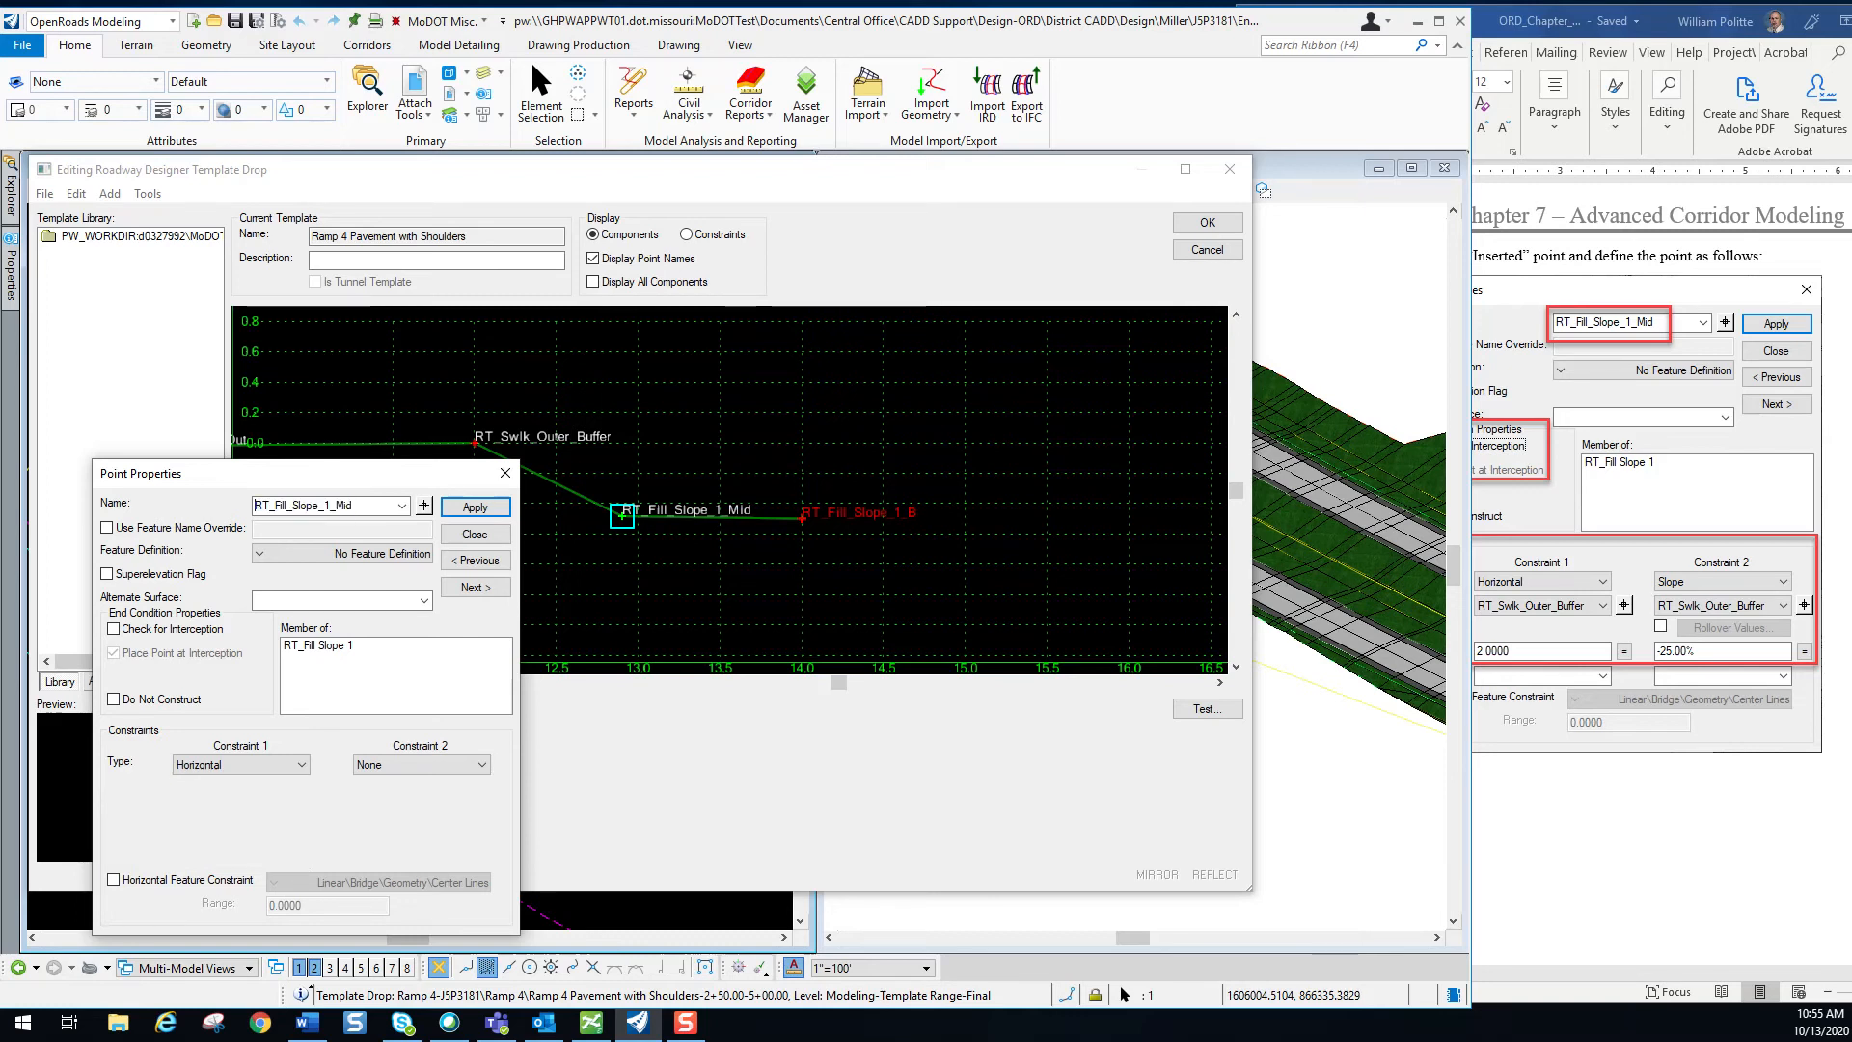
{"action": "key", "text": "Return"}
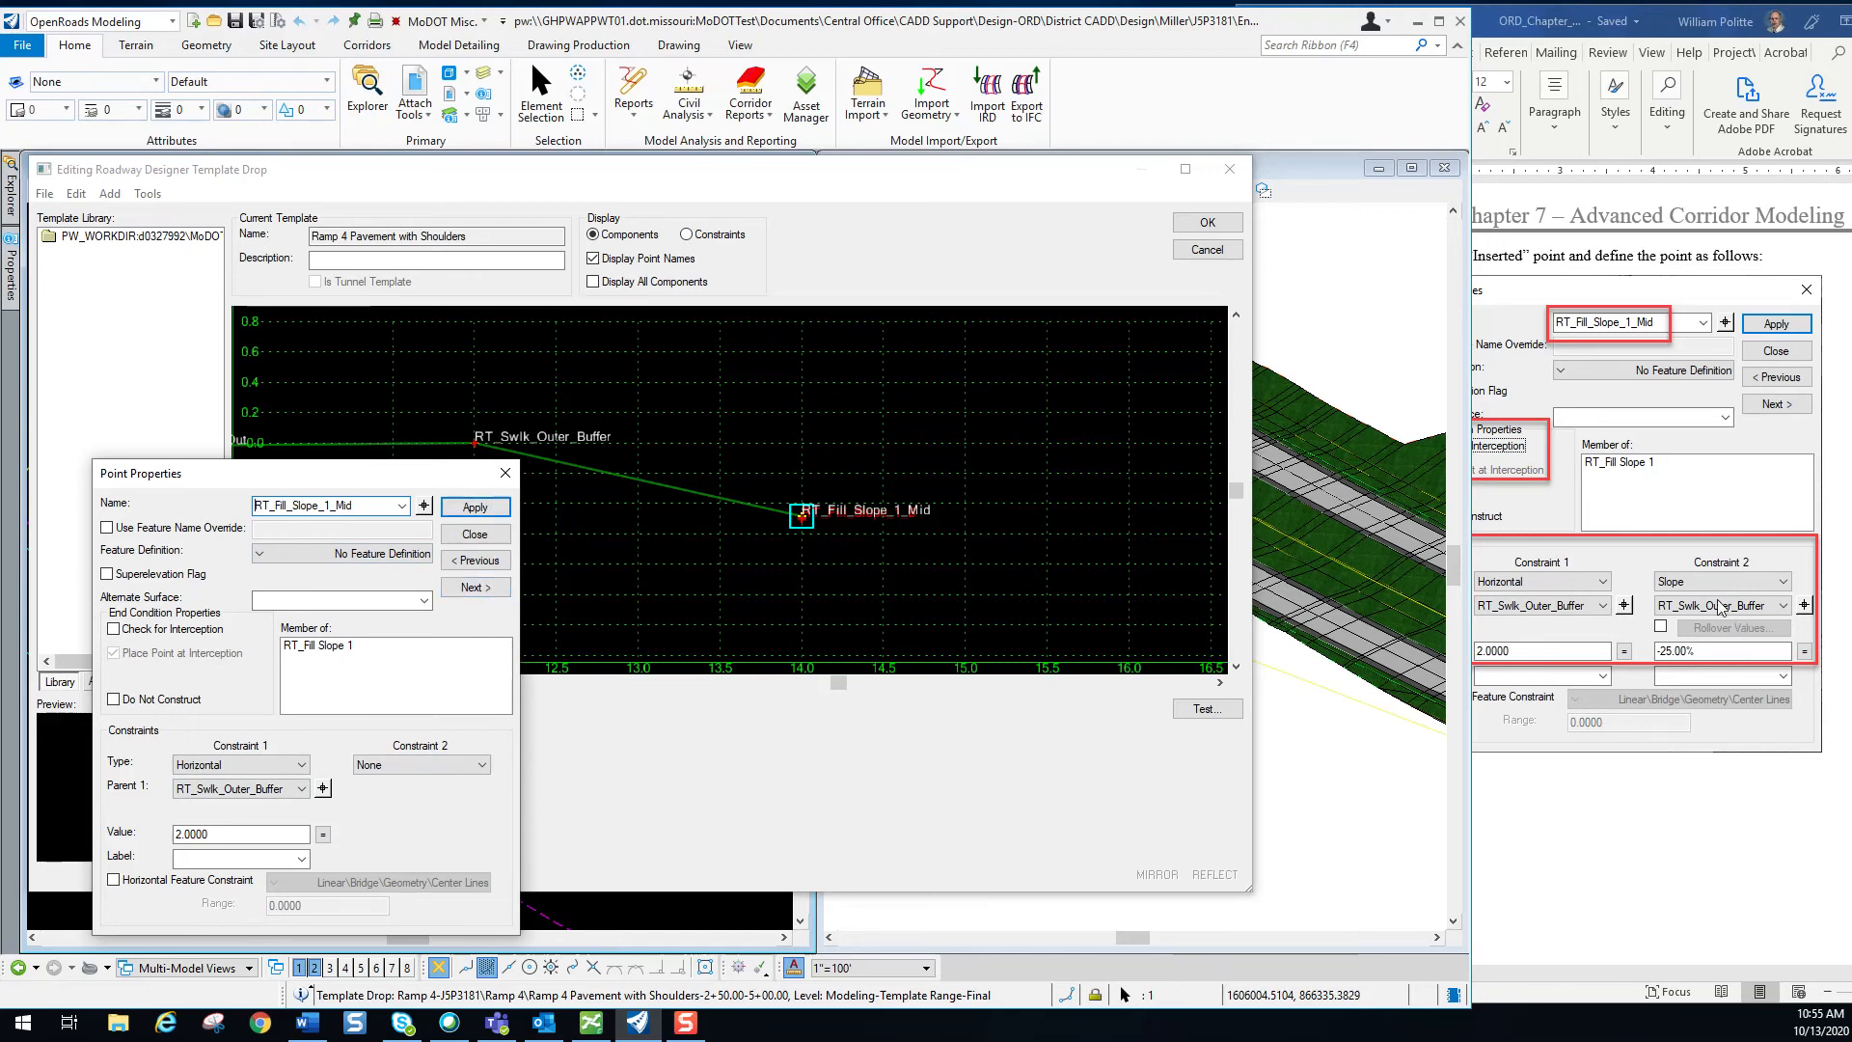
Give RT_Fill_Slope_1_Mid a Slope second constraint with parent RT_Swlk_Outer_Buffer and a value of -25%, and close its properties.
{"action": "left_click", "coordinate": [466, 763]}
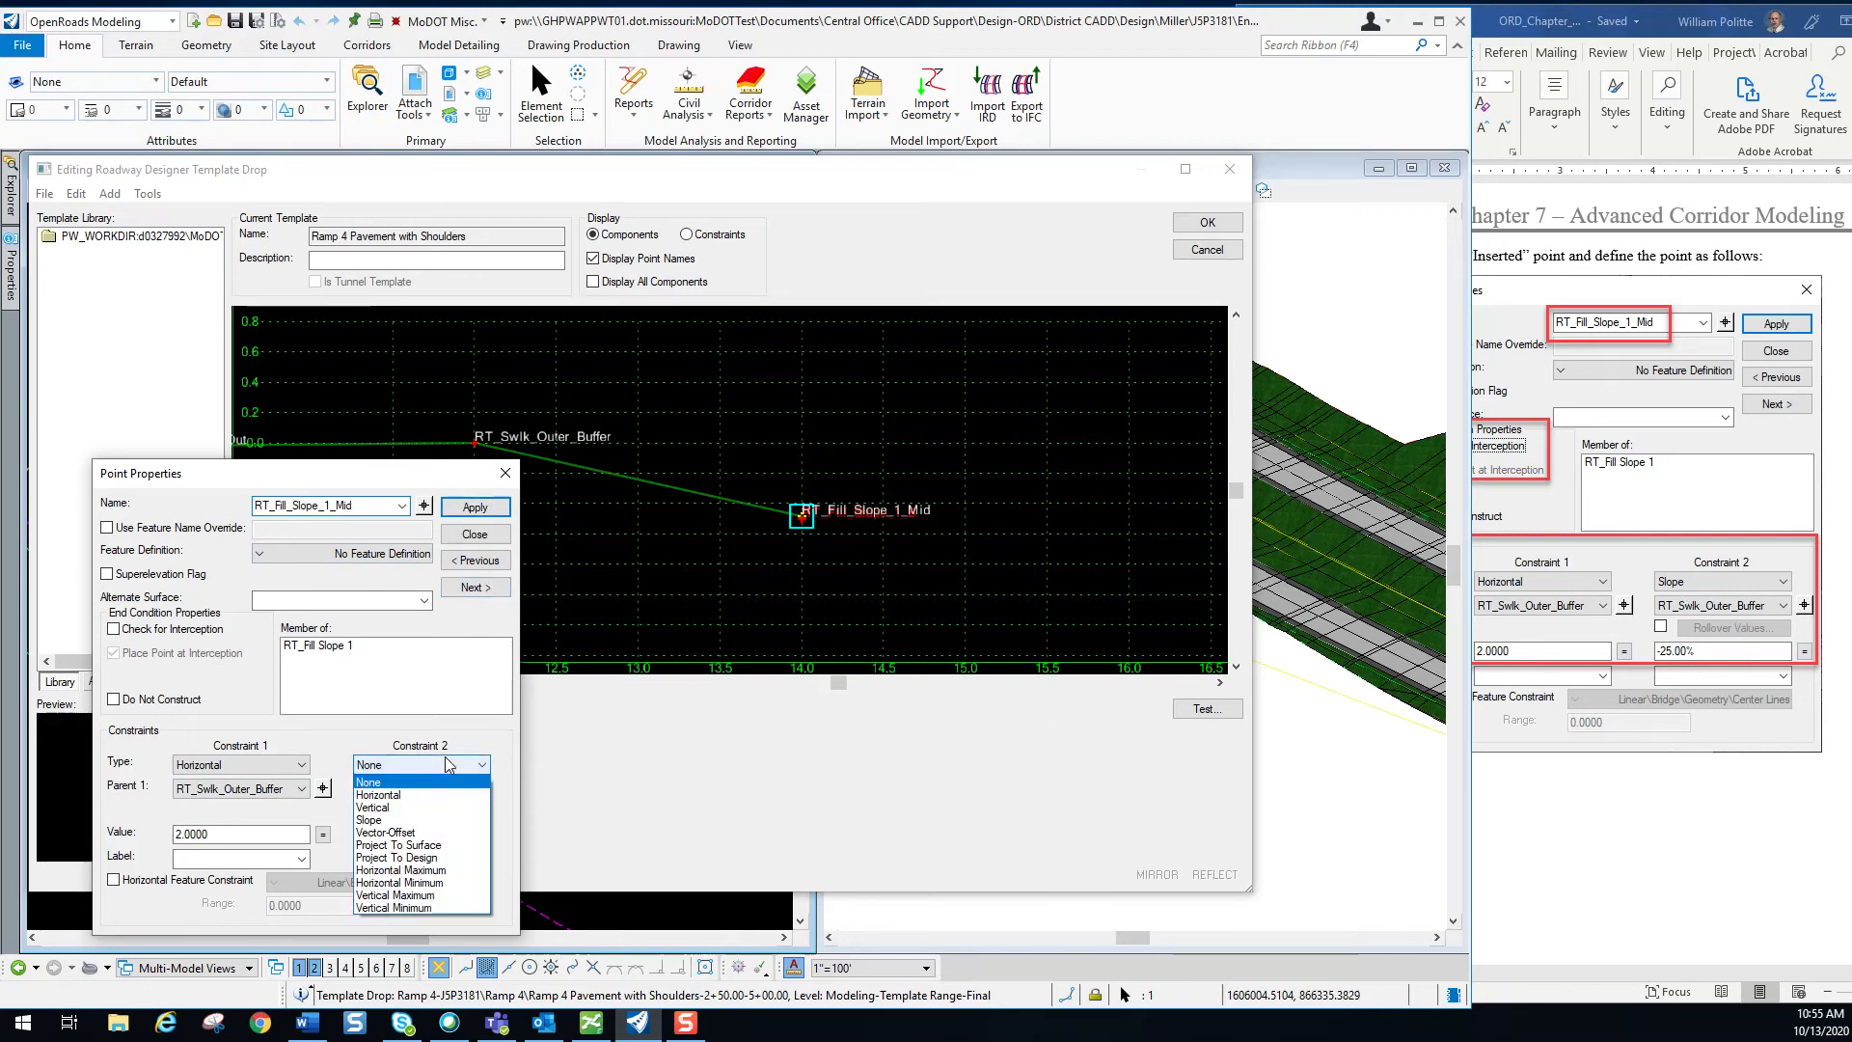
{"action": "left_click", "coordinate": [410, 822]}
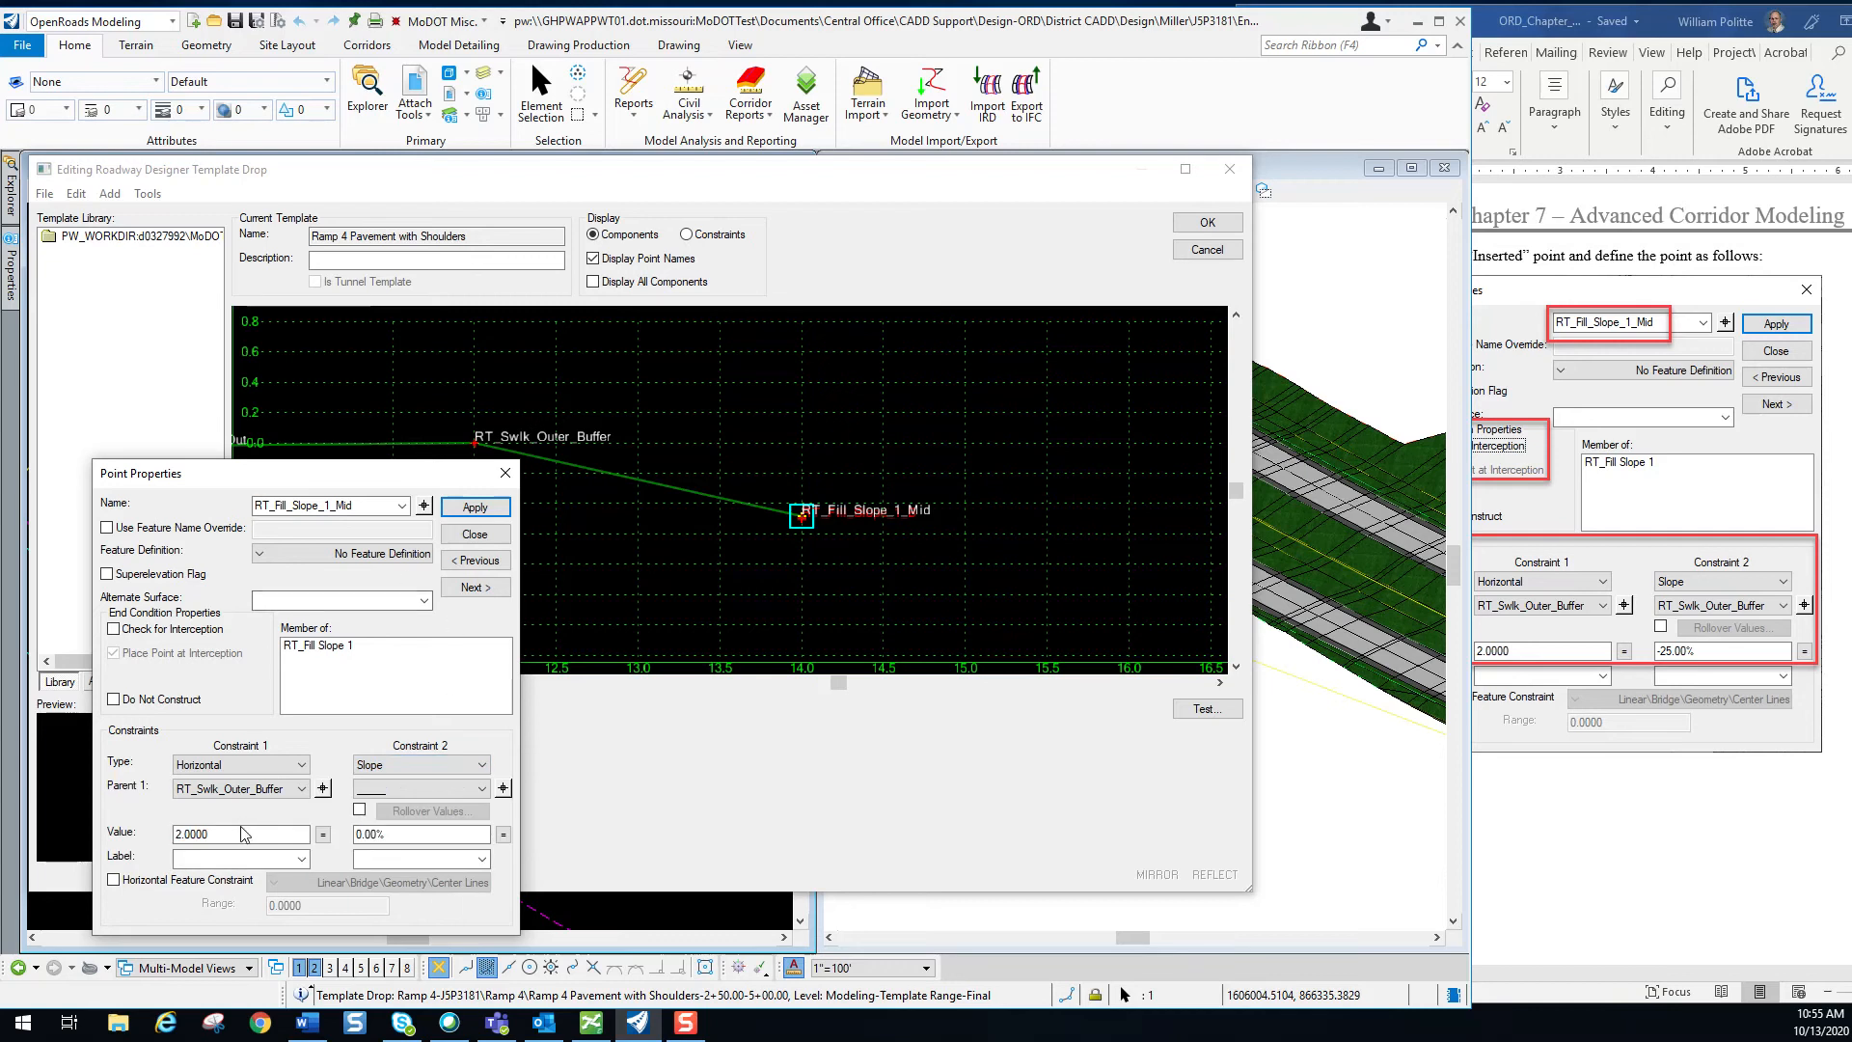
{"action": "left_click", "coordinate": [355, 833]}
{"action": "left_click", "coordinate": [502, 790]}
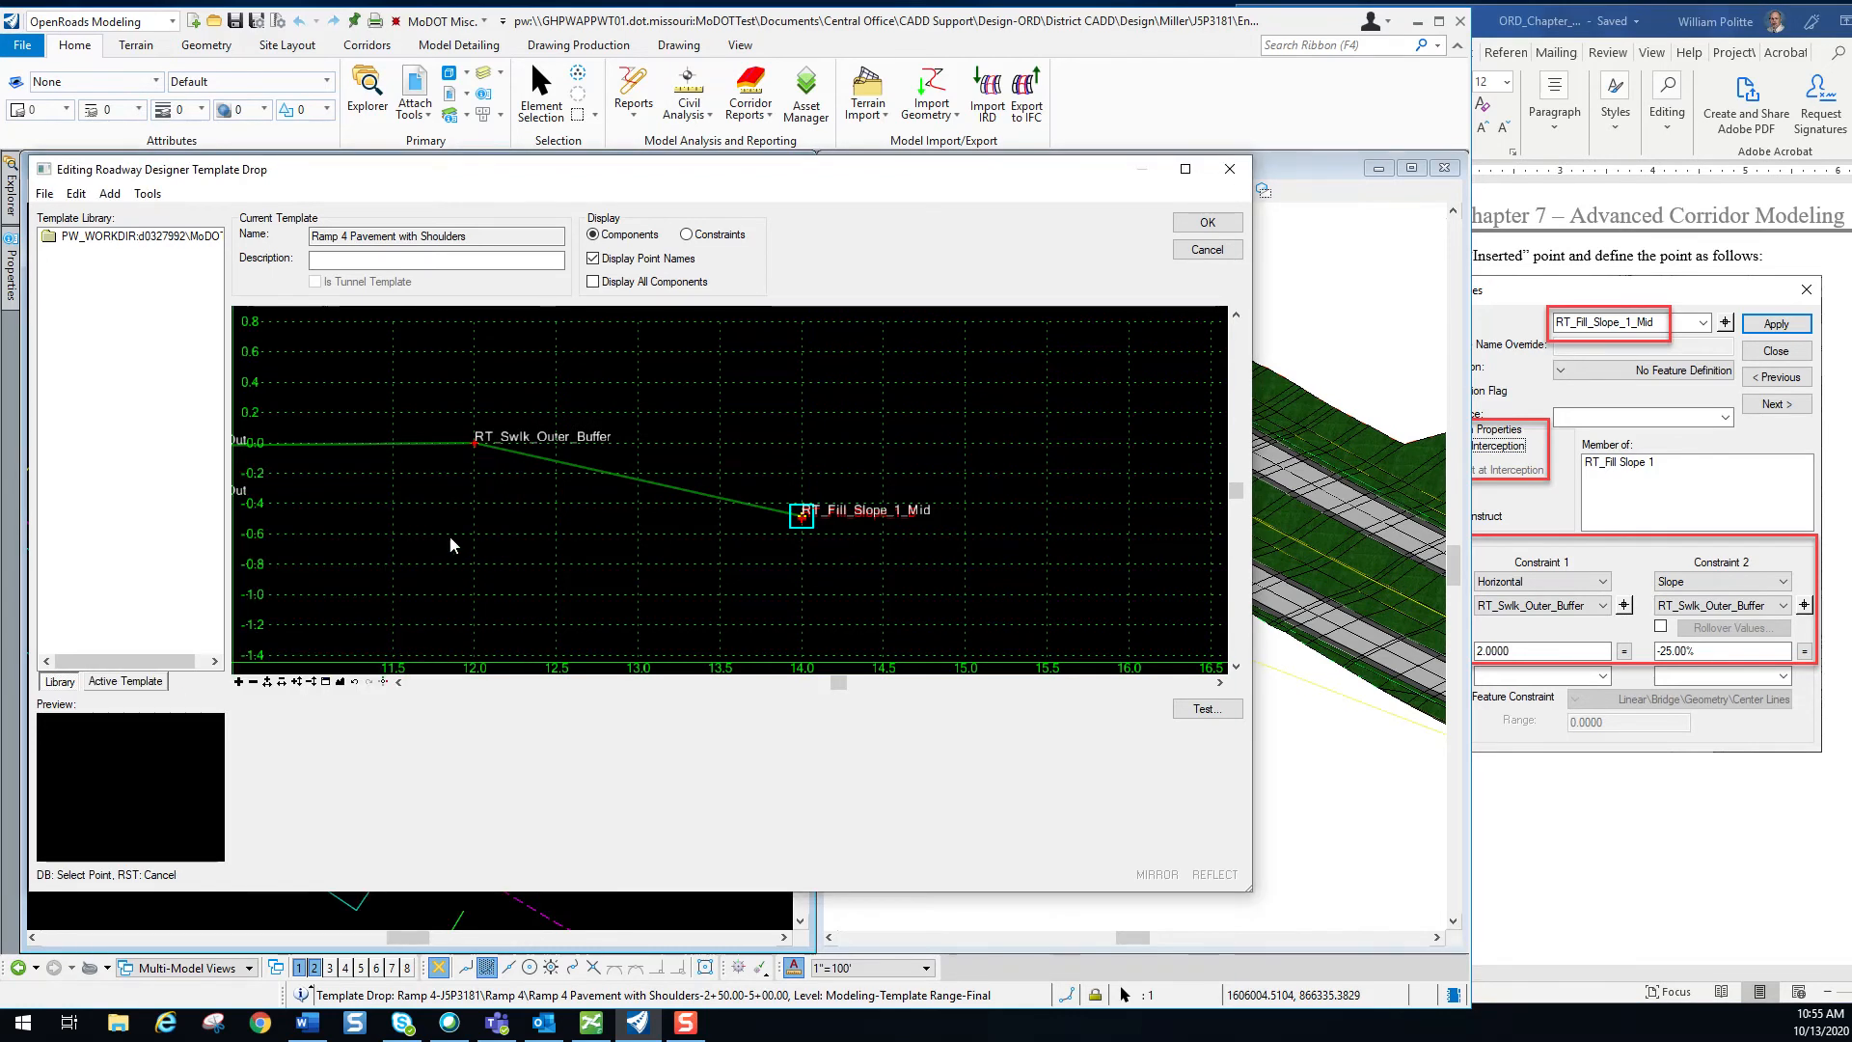
{"action": "left_click", "coordinate": [472, 446]}
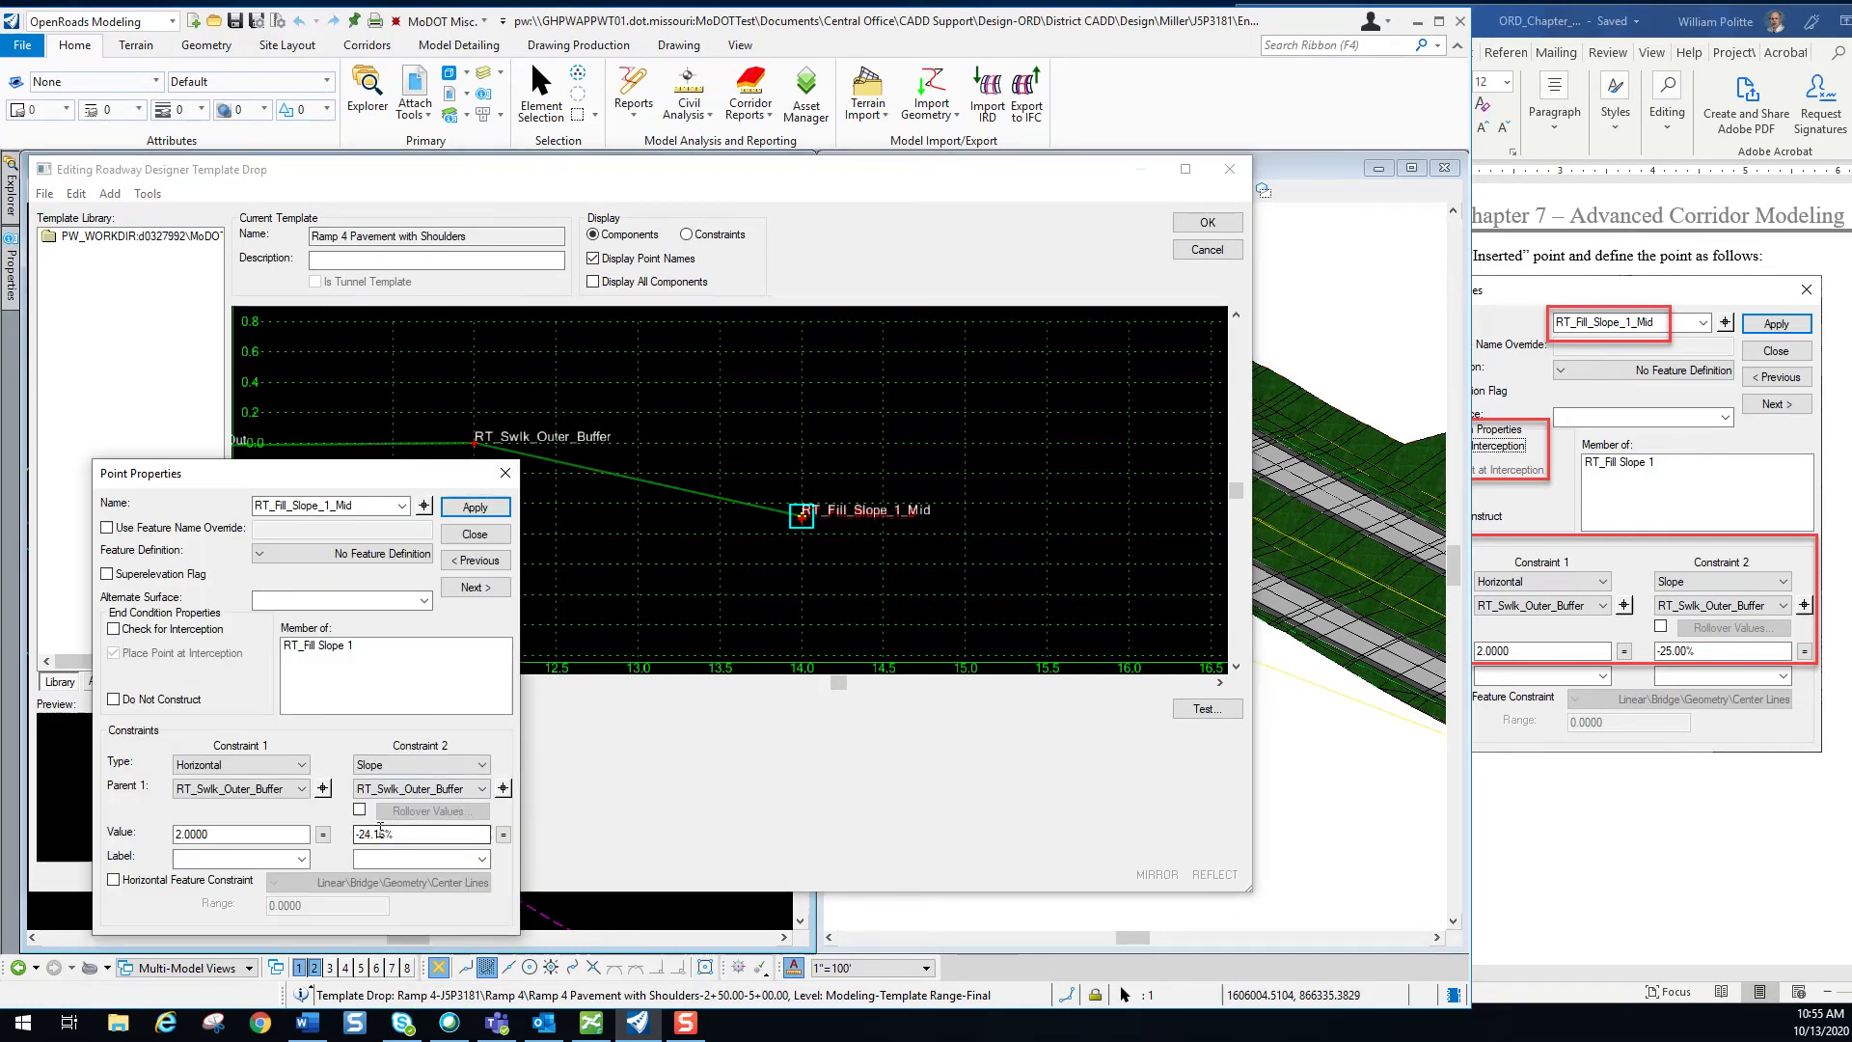
{"action": "left_click_drag", "start_coordinate": [359, 835], "coordinate": [370, 836]}
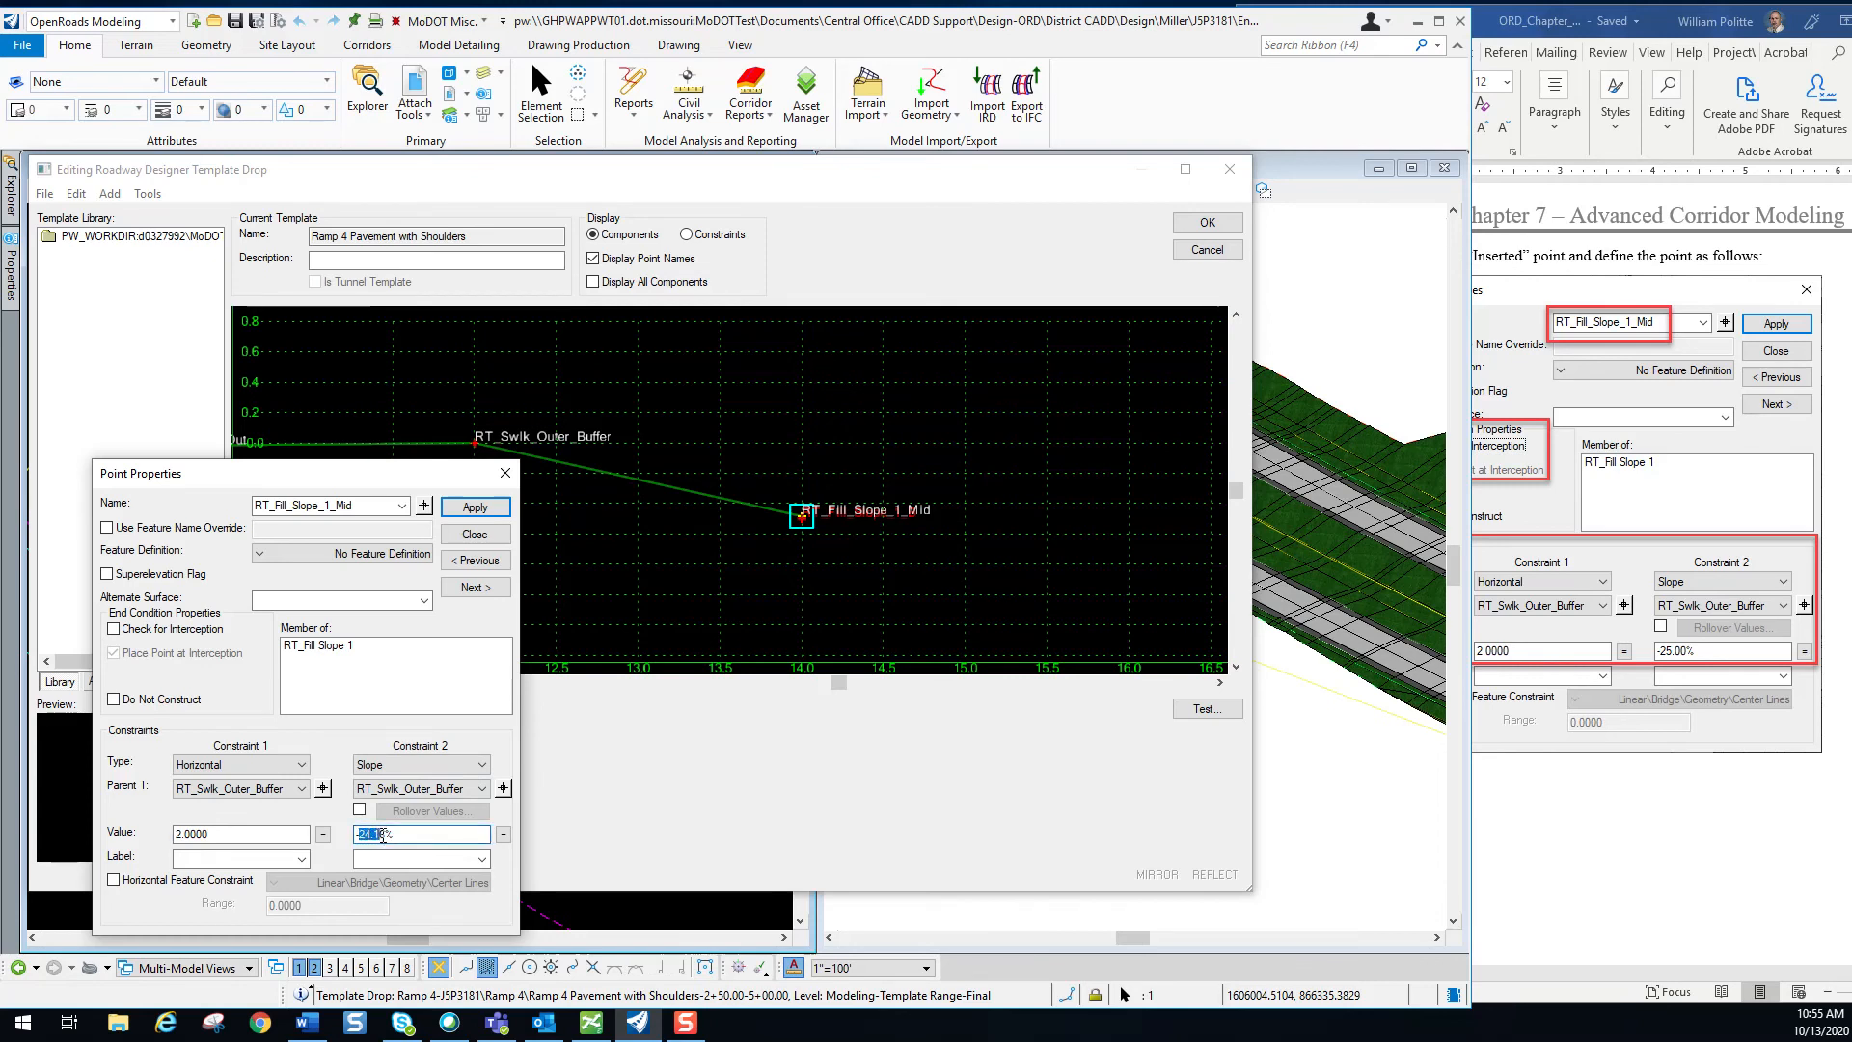
{"action": "type", "text": "25.00"}
{"action": "key", "text": "Return"}
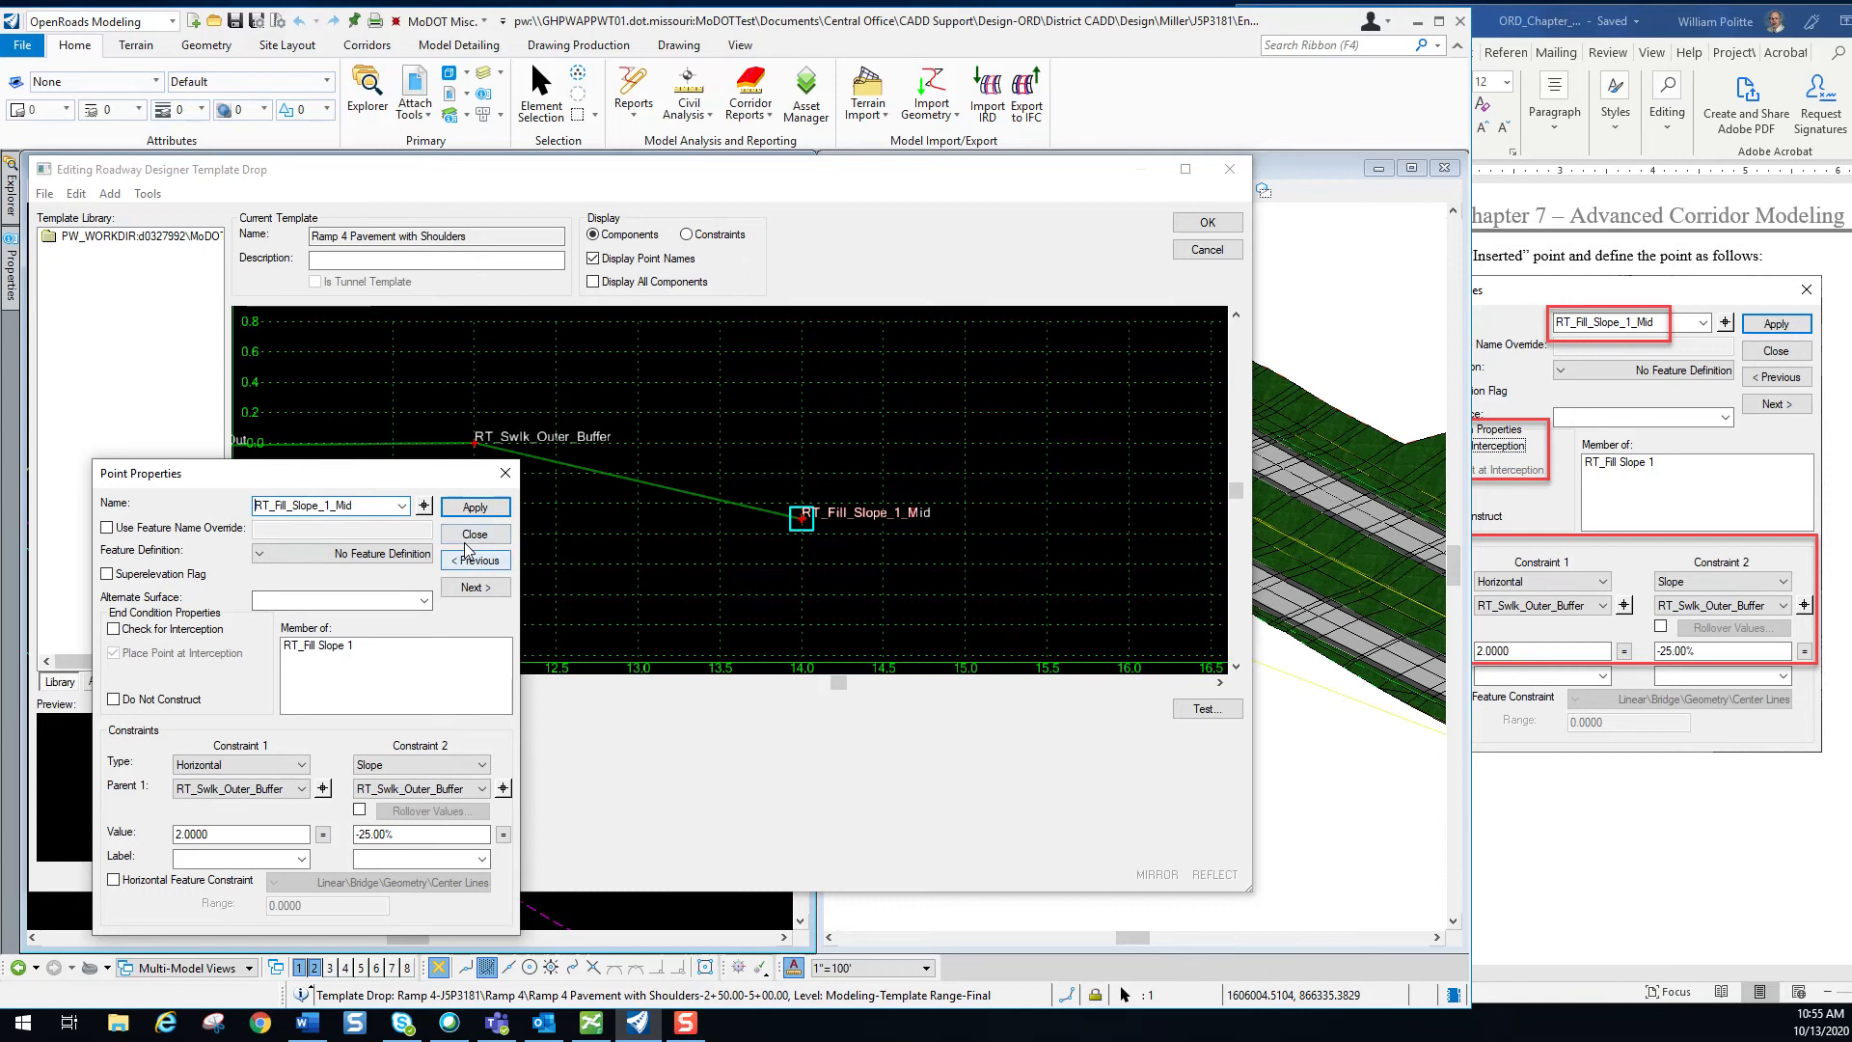
{"action": "left_click", "coordinate": [474, 537]}
Review instruction 12 in the Word manual and read instruction 13 about redefining the parents of the fill slope's last point.
{"action": "left_click", "coordinate": [1636, 680]}
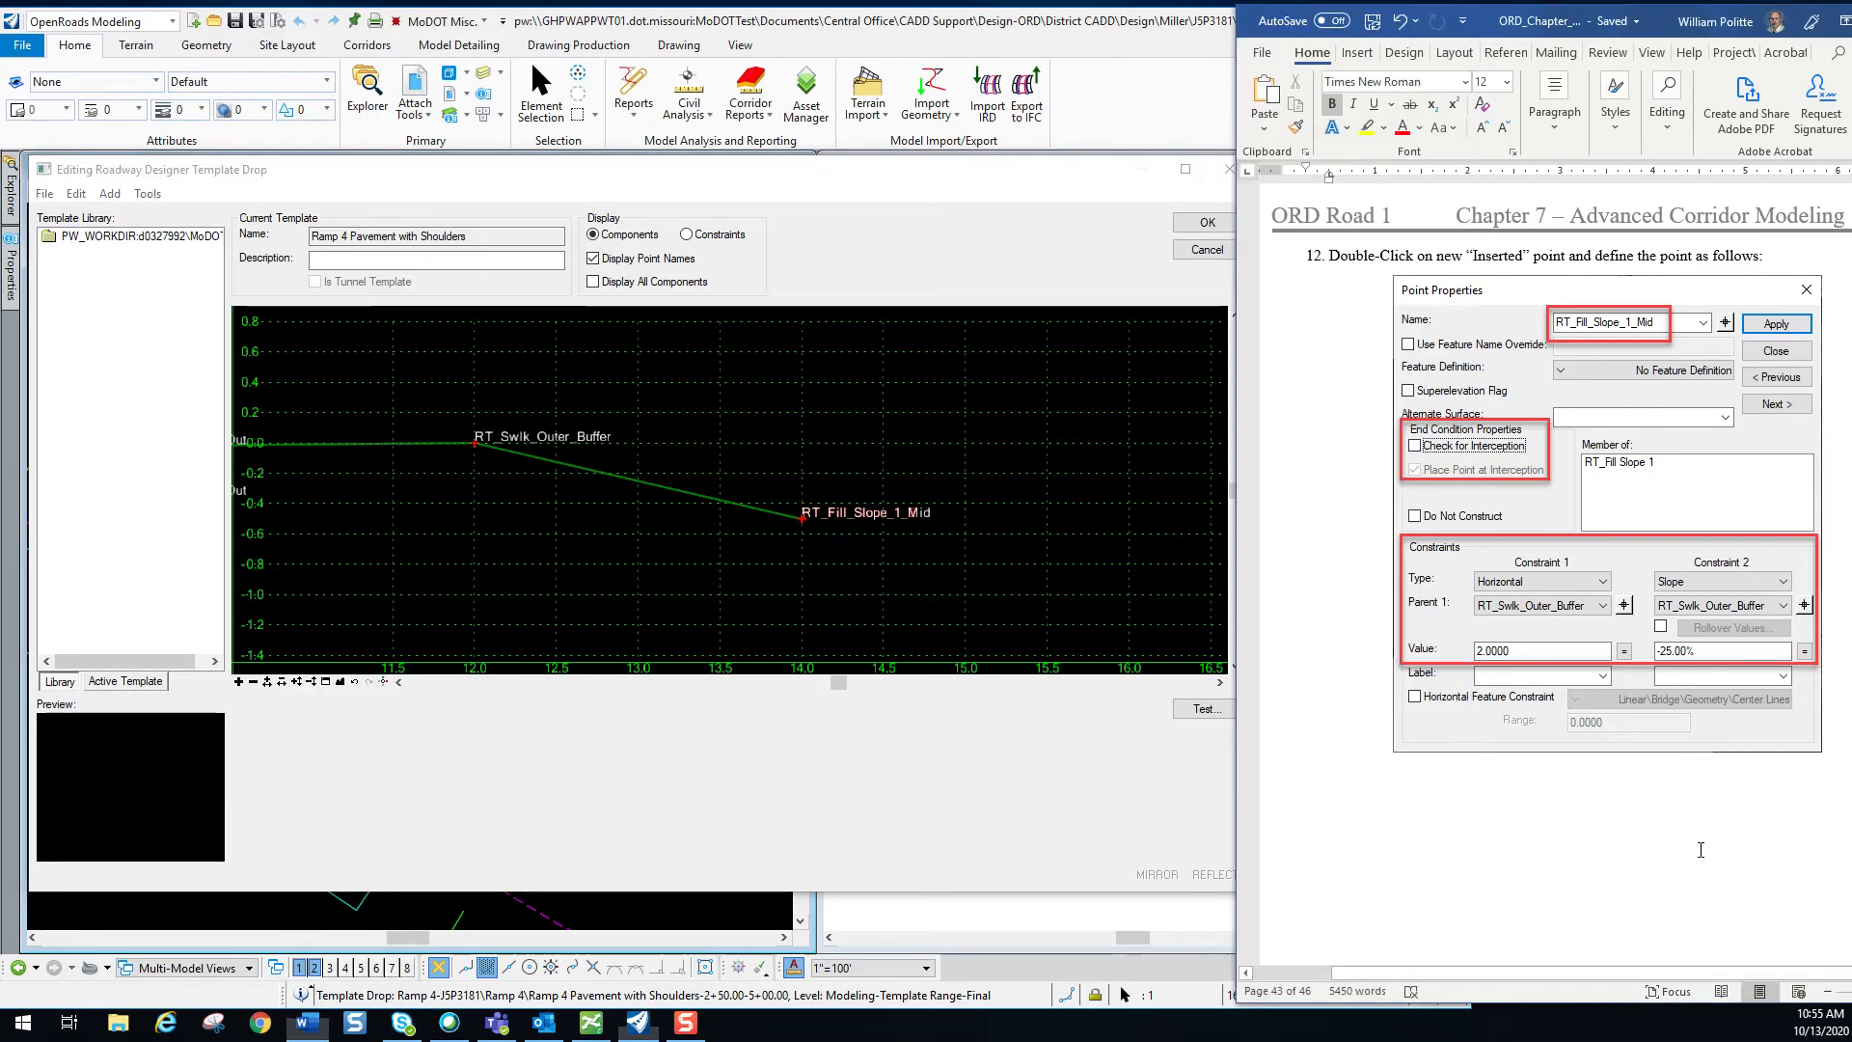
{"action": "scroll", "coordinate": [1621, 545], "scroll_direction": "down", "scroll_amount": 15}
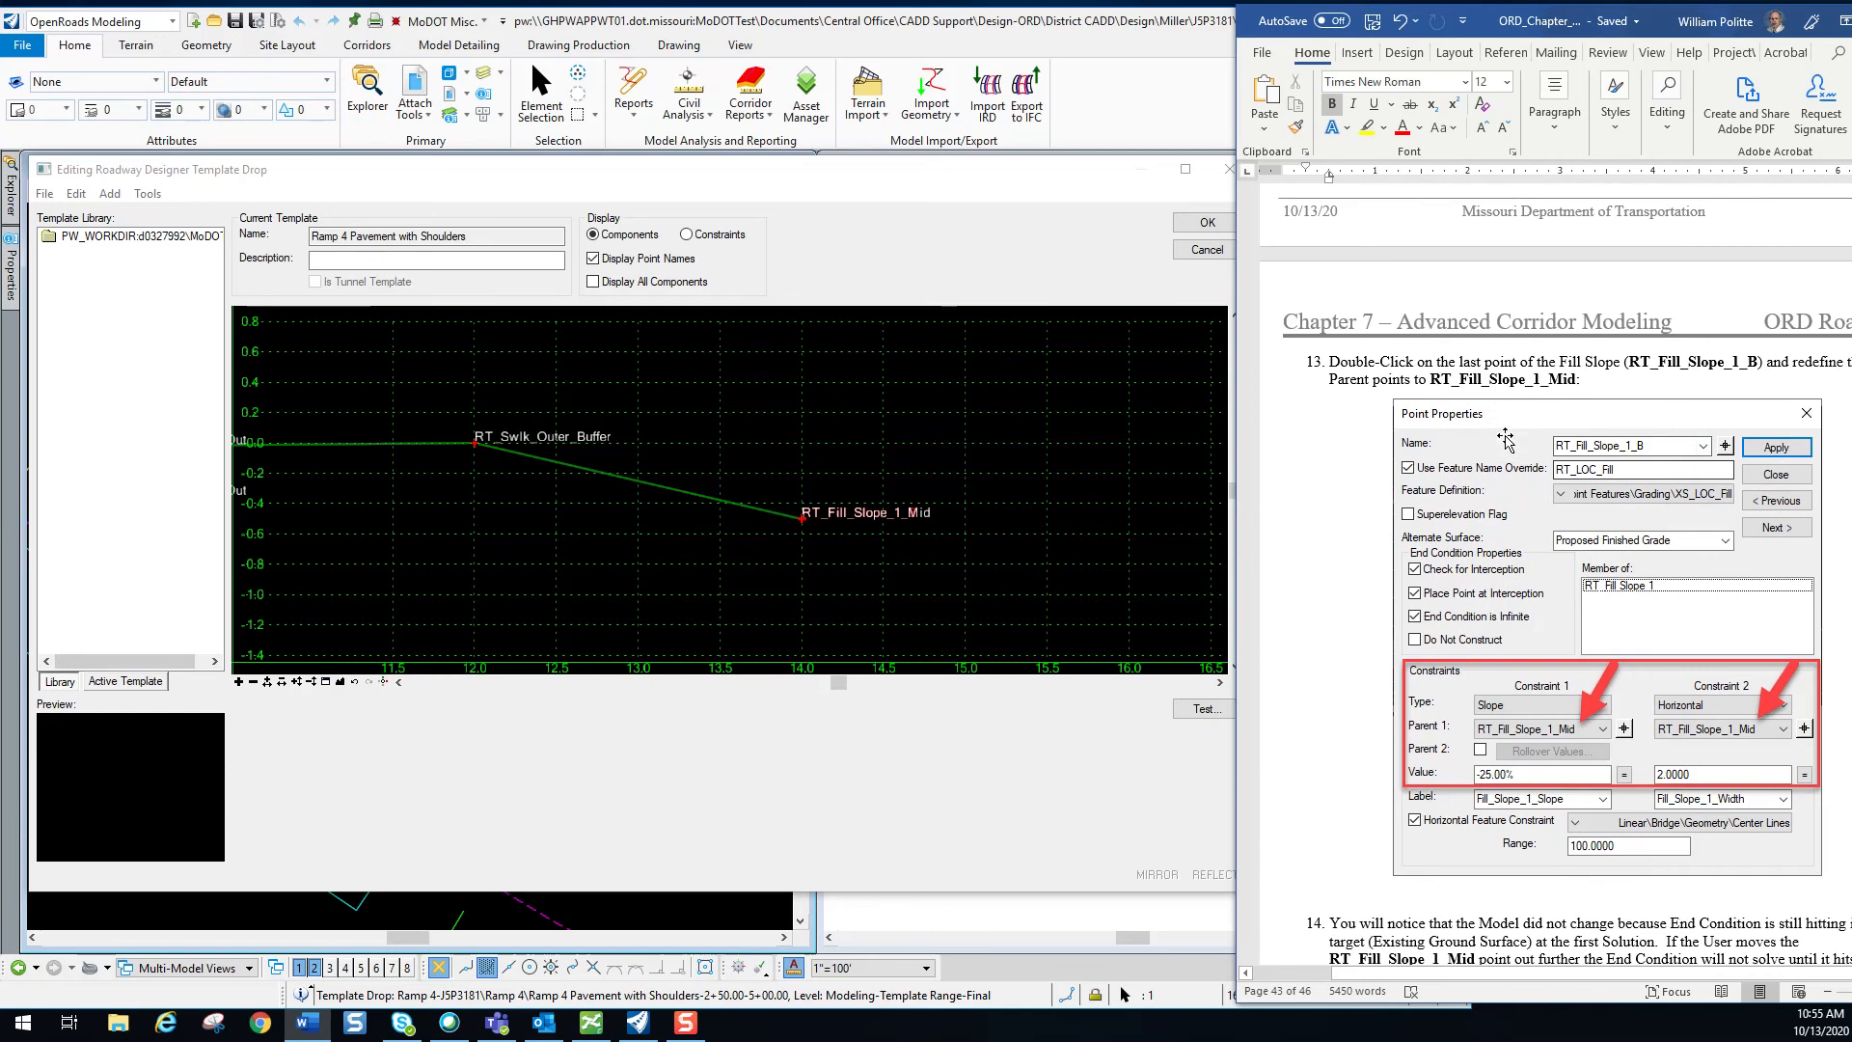
{"action": "scroll", "coordinate": [1587, 483], "scroll_direction": "up", "scroll_amount": 3}
{"action": "scroll", "coordinate": [1585, 415], "scroll_direction": "down", "scroll_amount": 2}
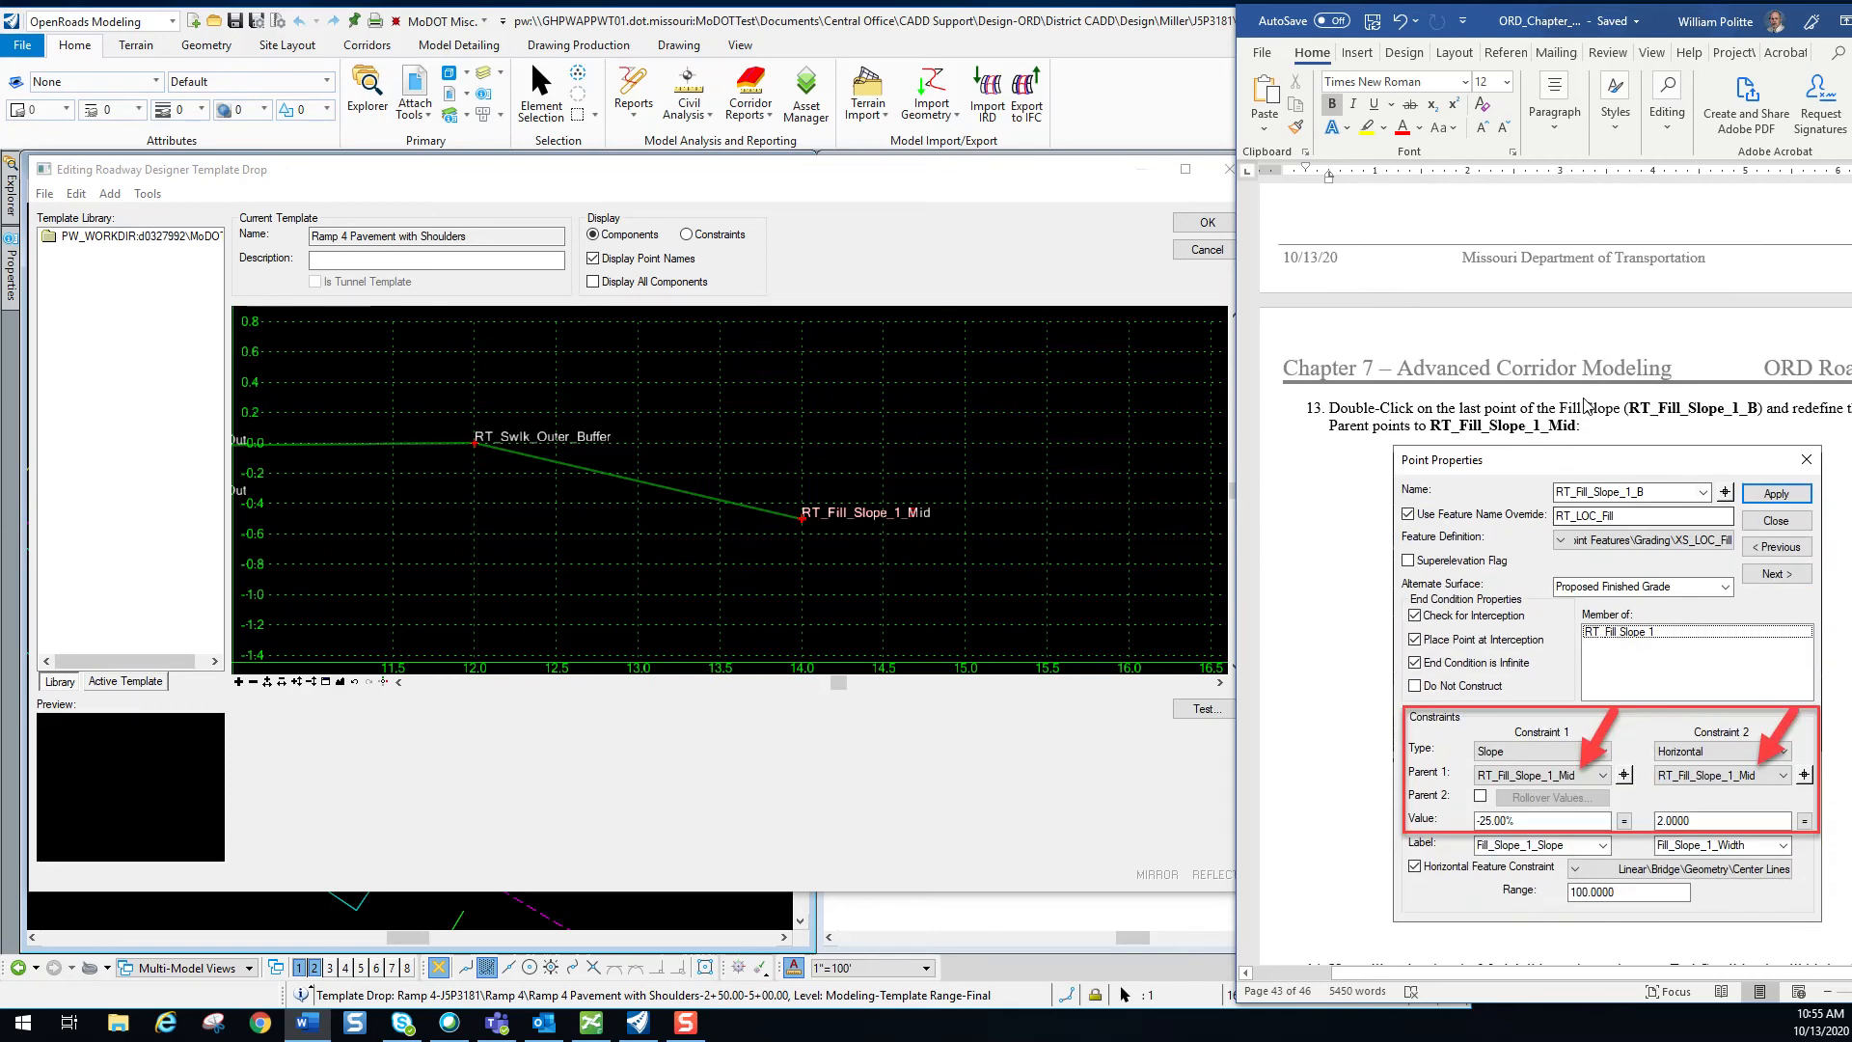
{"action": "scroll", "coordinate": [1585, 403], "scroll_direction": "down", "scroll_amount": 10}
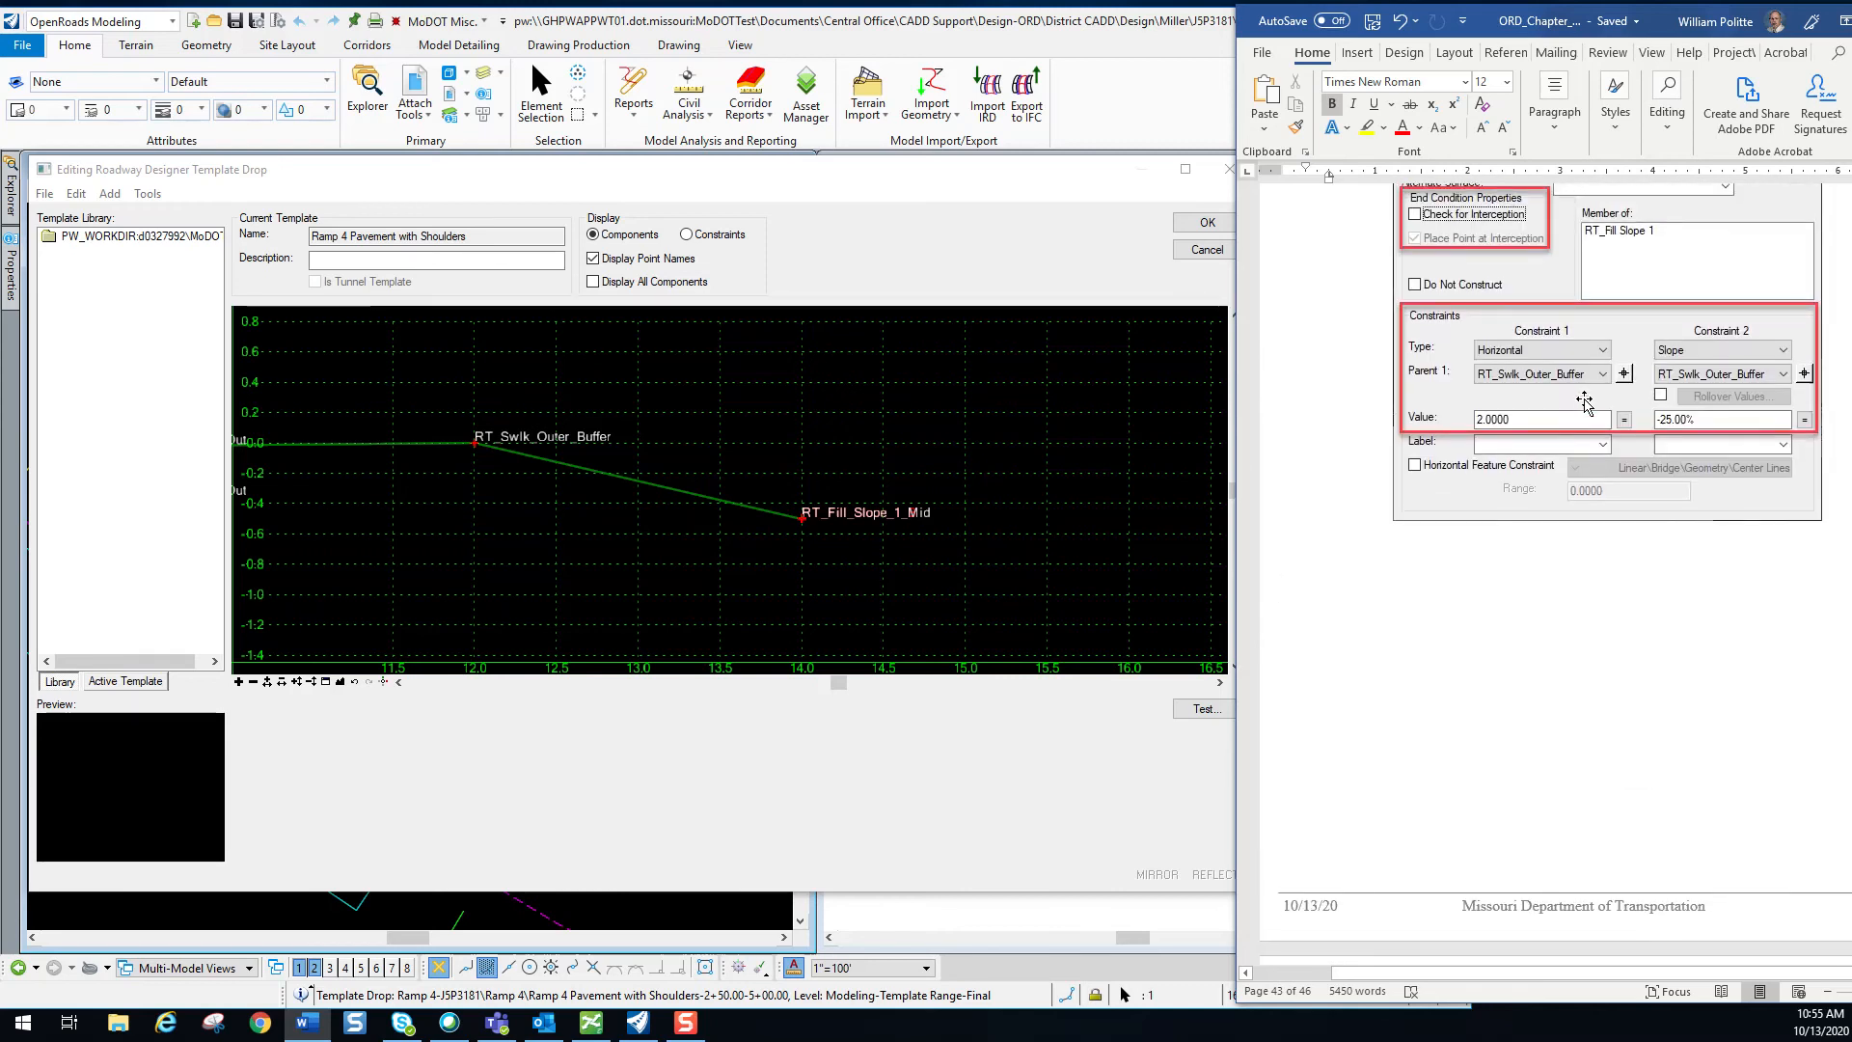
{"action": "scroll", "coordinate": [1546, 445], "scroll_direction": "up", "scroll_amount": 7}
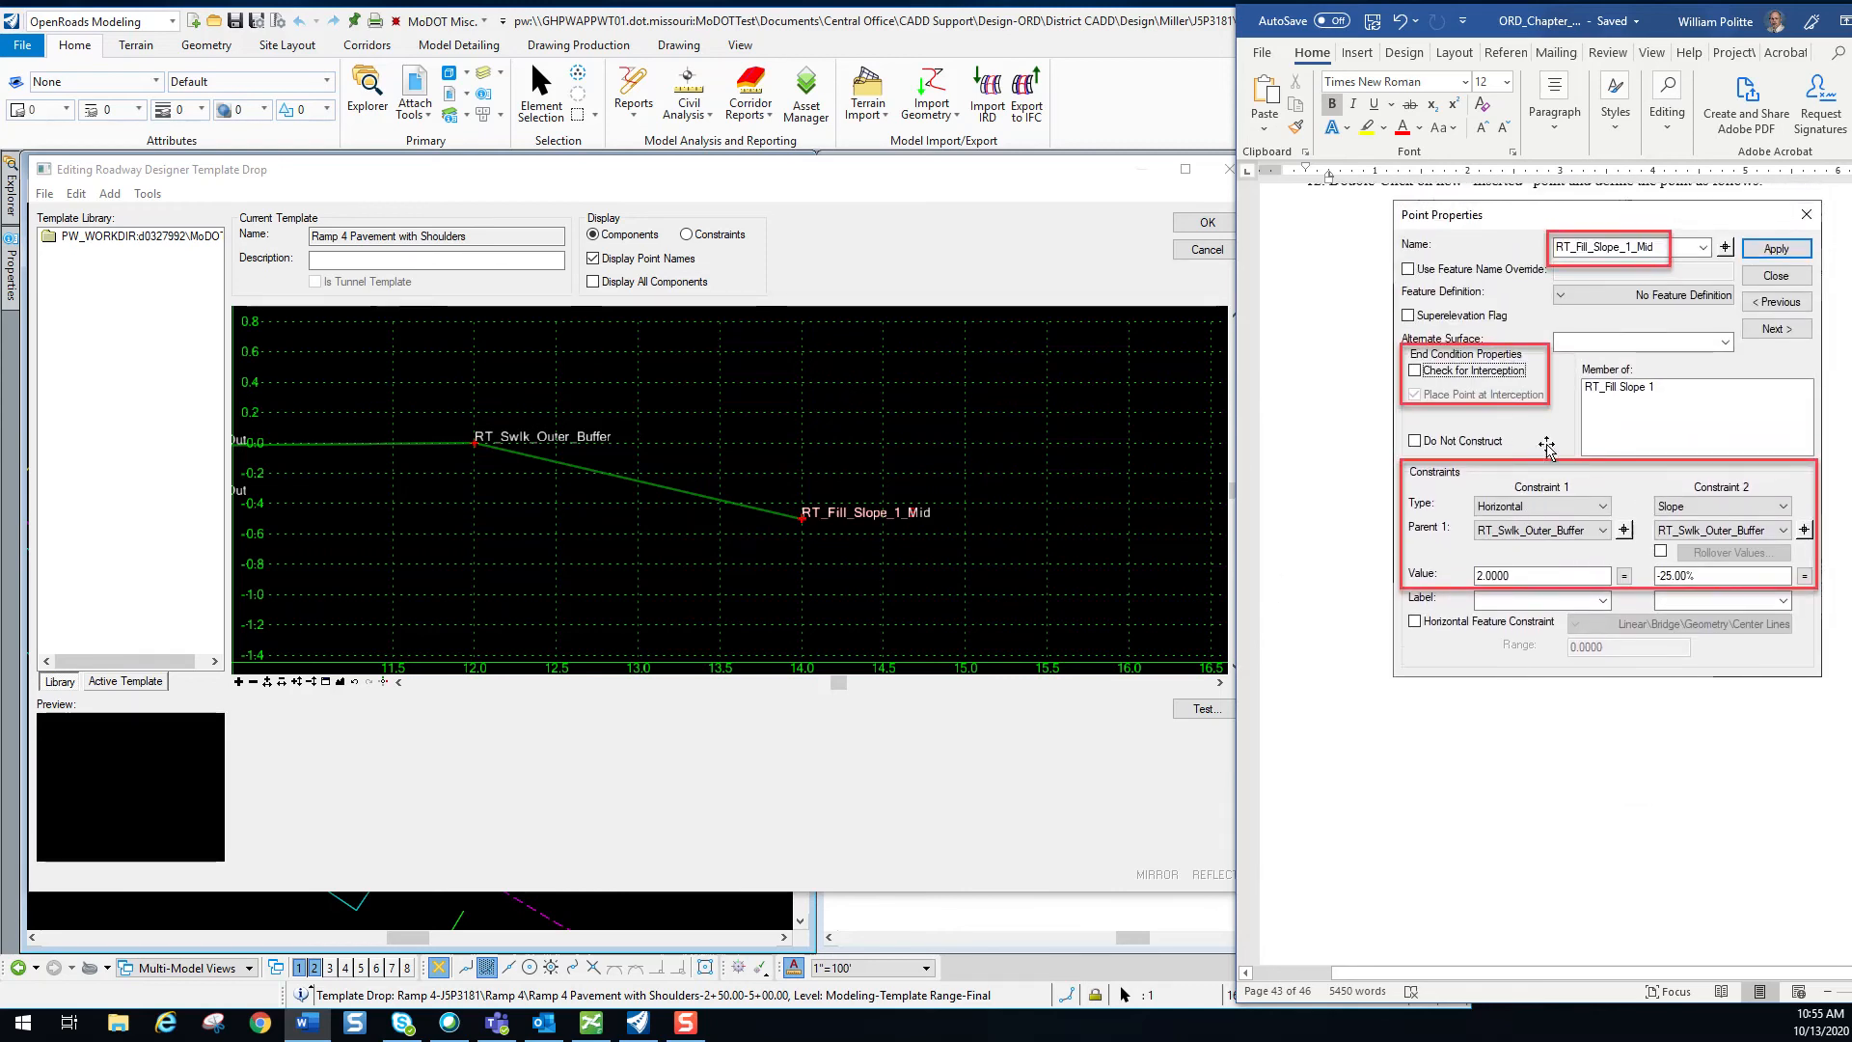
{"action": "scroll", "coordinate": [1561, 442], "scroll_direction": "up", "scroll_amount": 5}
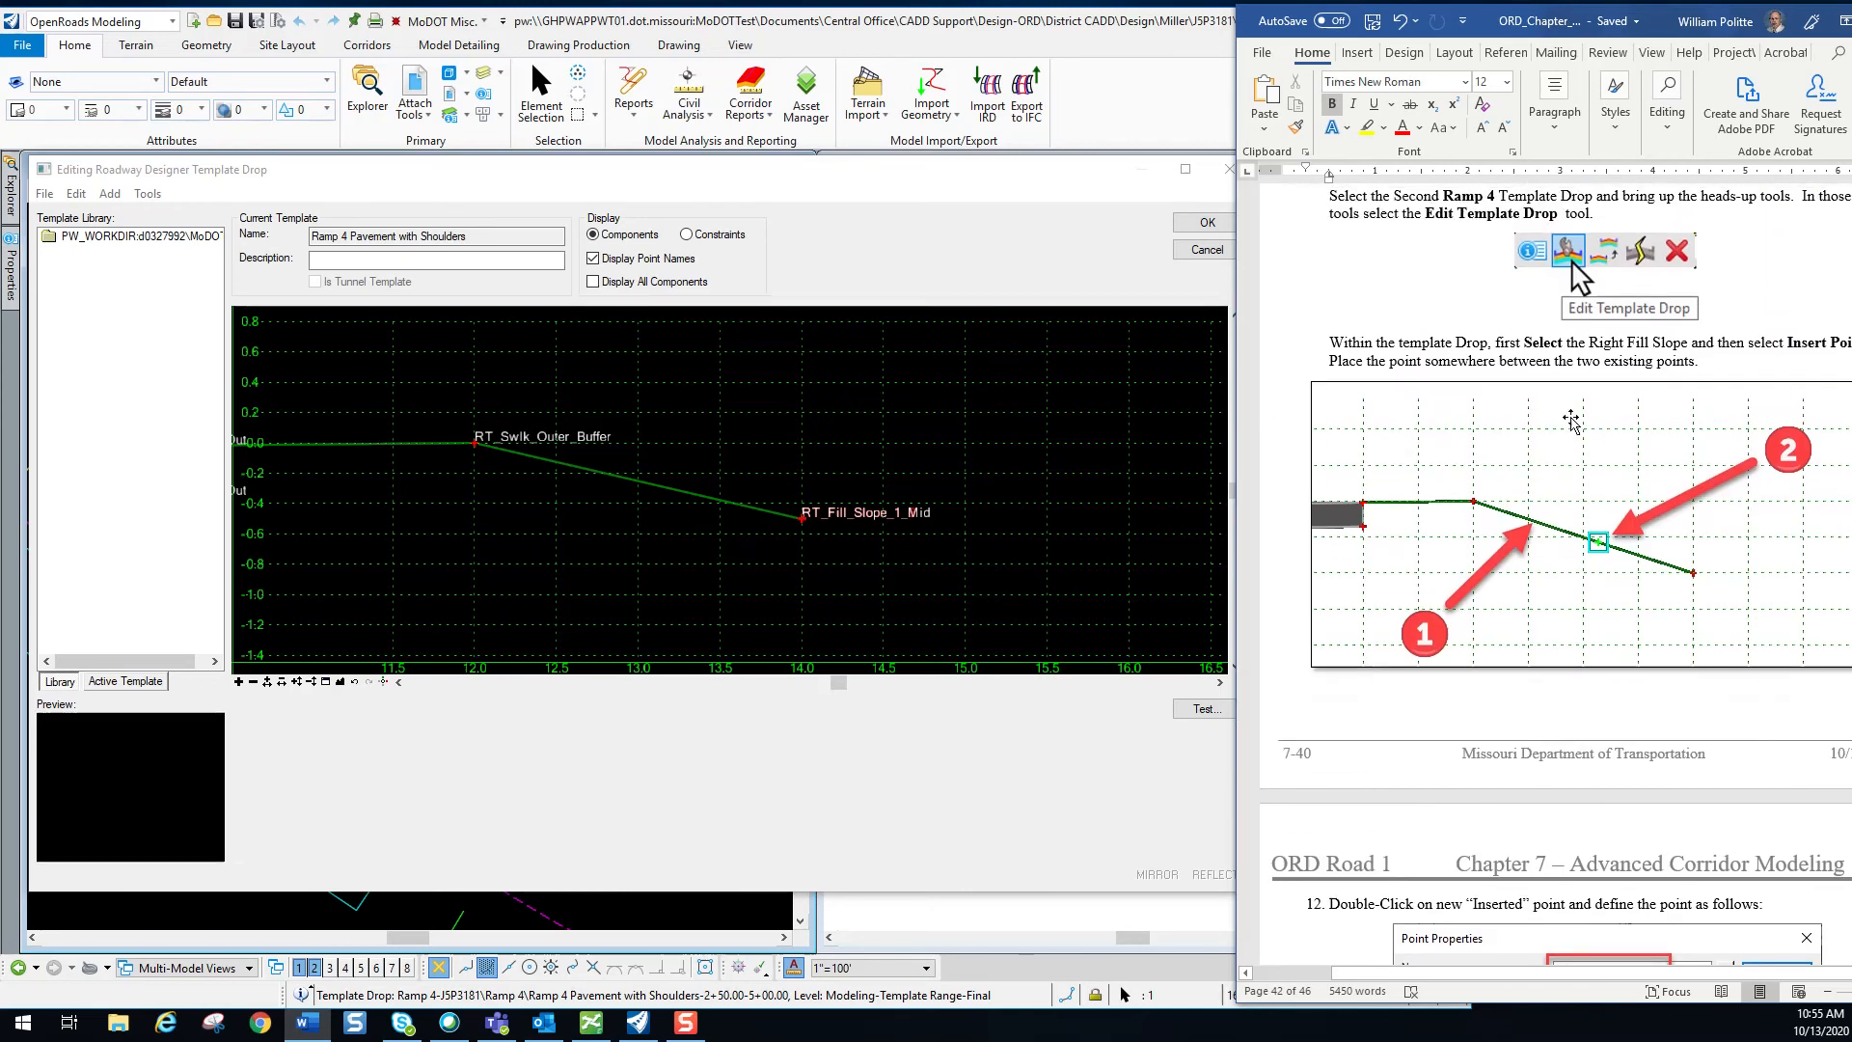
{"action": "scroll", "coordinate": [1587, 427], "scroll_direction": "down", "scroll_amount": 6}
{"action": "scroll", "coordinate": [1592, 424], "scroll_direction": "down", "scroll_amount": 10}
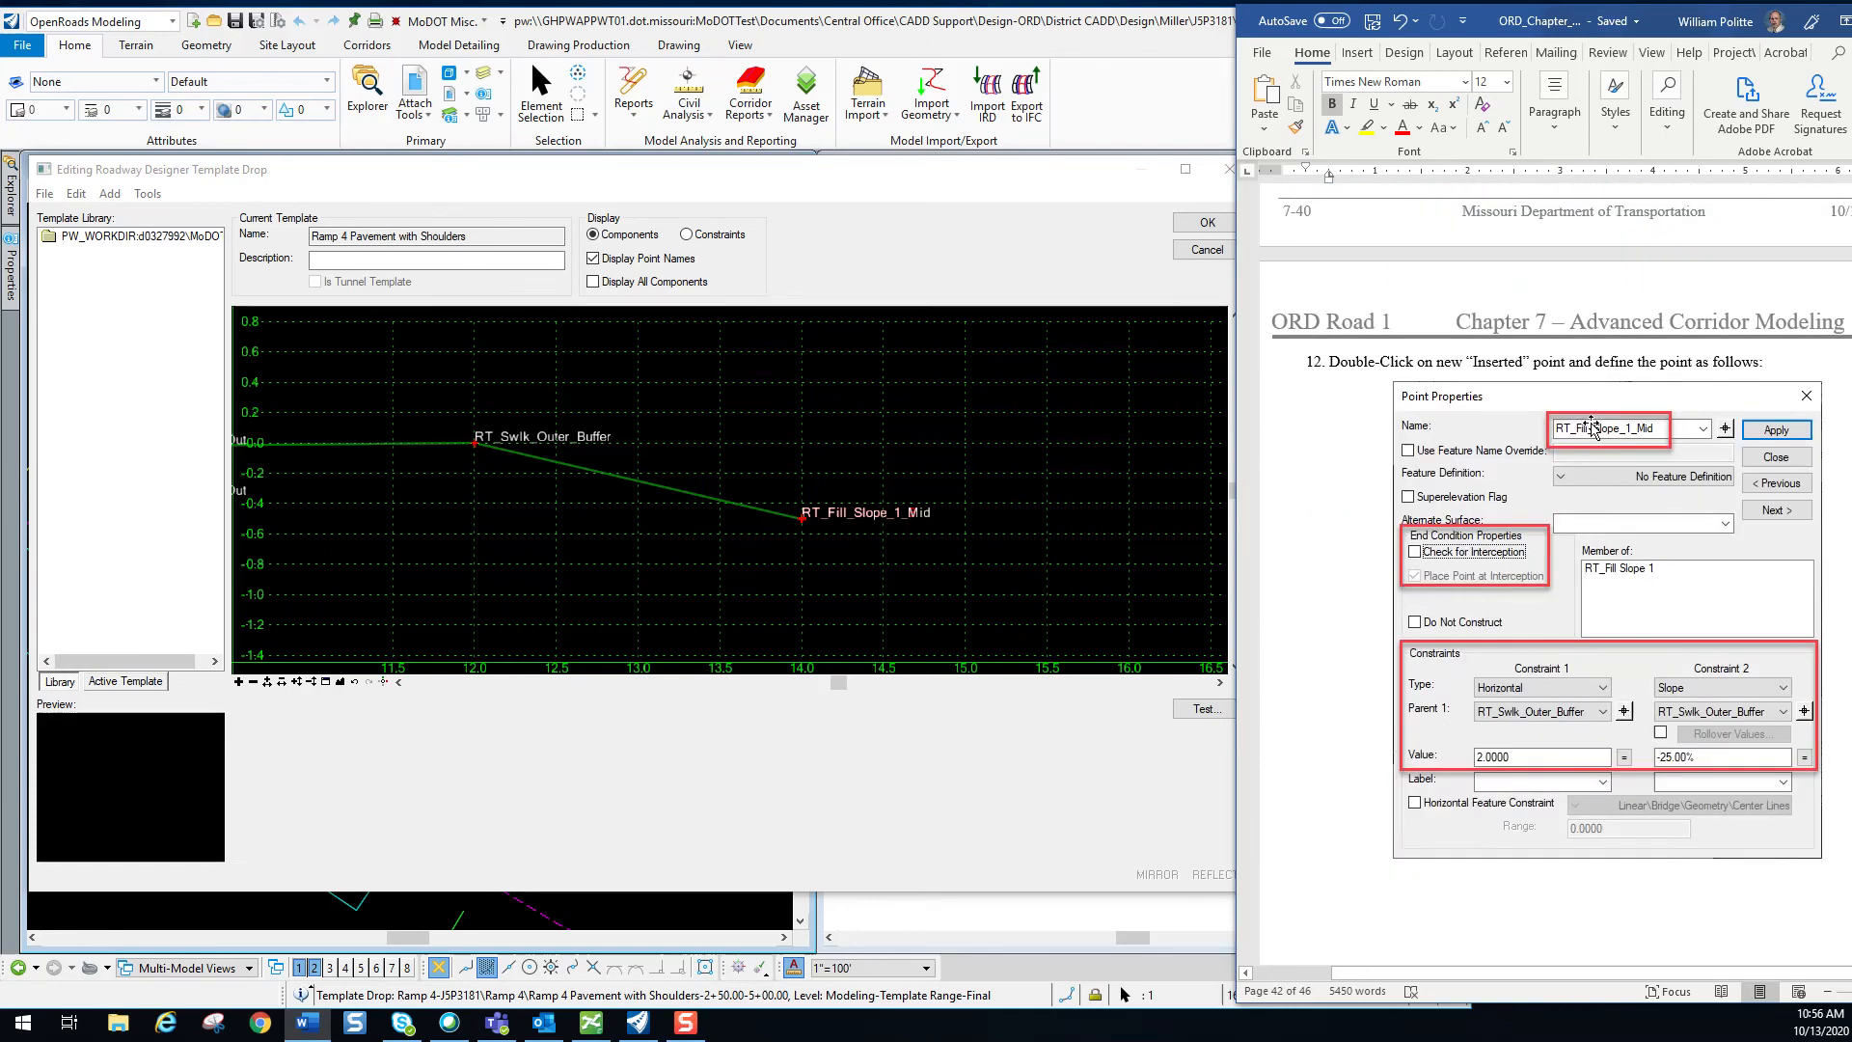
{"action": "scroll", "coordinate": [1602, 434], "scroll_direction": "down", "scroll_amount": 3}
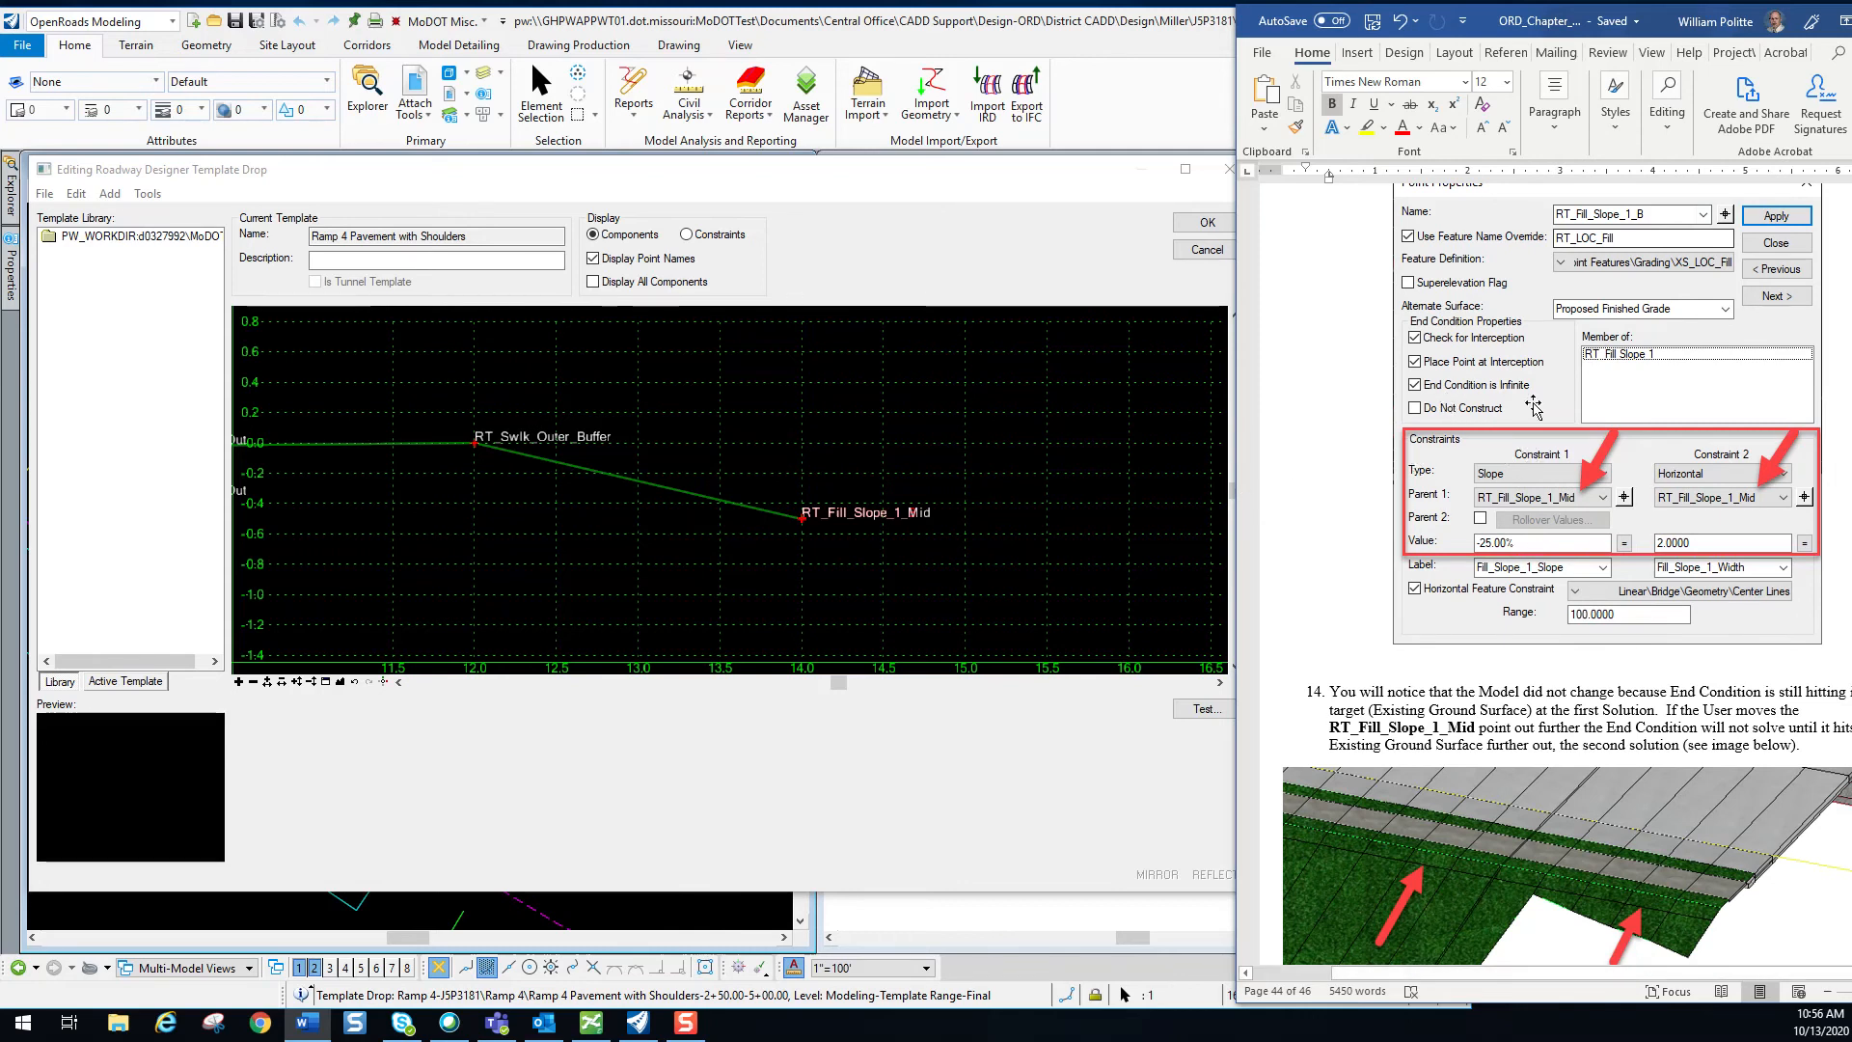
{"action": "scroll", "coordinate": [1528, 444], "scroll_direction": "up", "scroll_amount": 5}
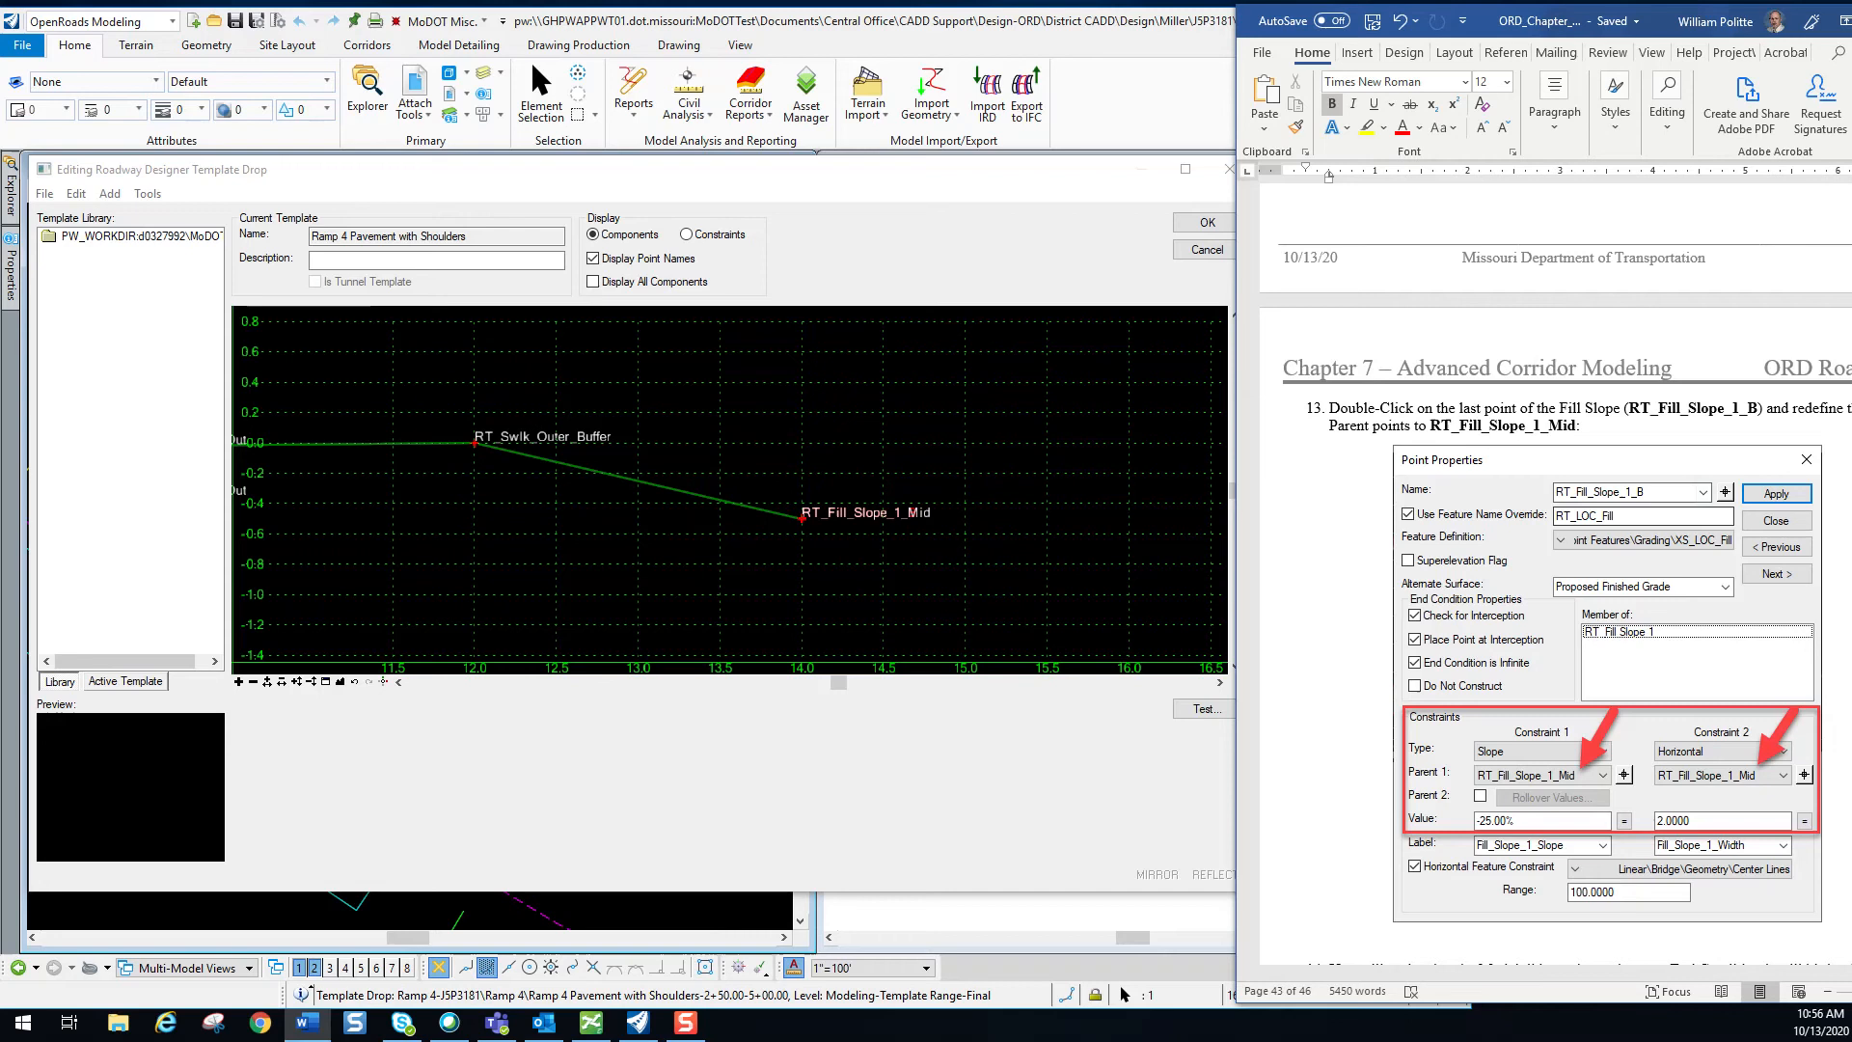
{"action": "scroll", "coordinate": [1402, 509], "scroll_direction": "up", "scroll_amount": 3}
{"action": "scroll", "coordinate": [1402, 510], "scroll_direction": "down", "scroll_amount": 15}
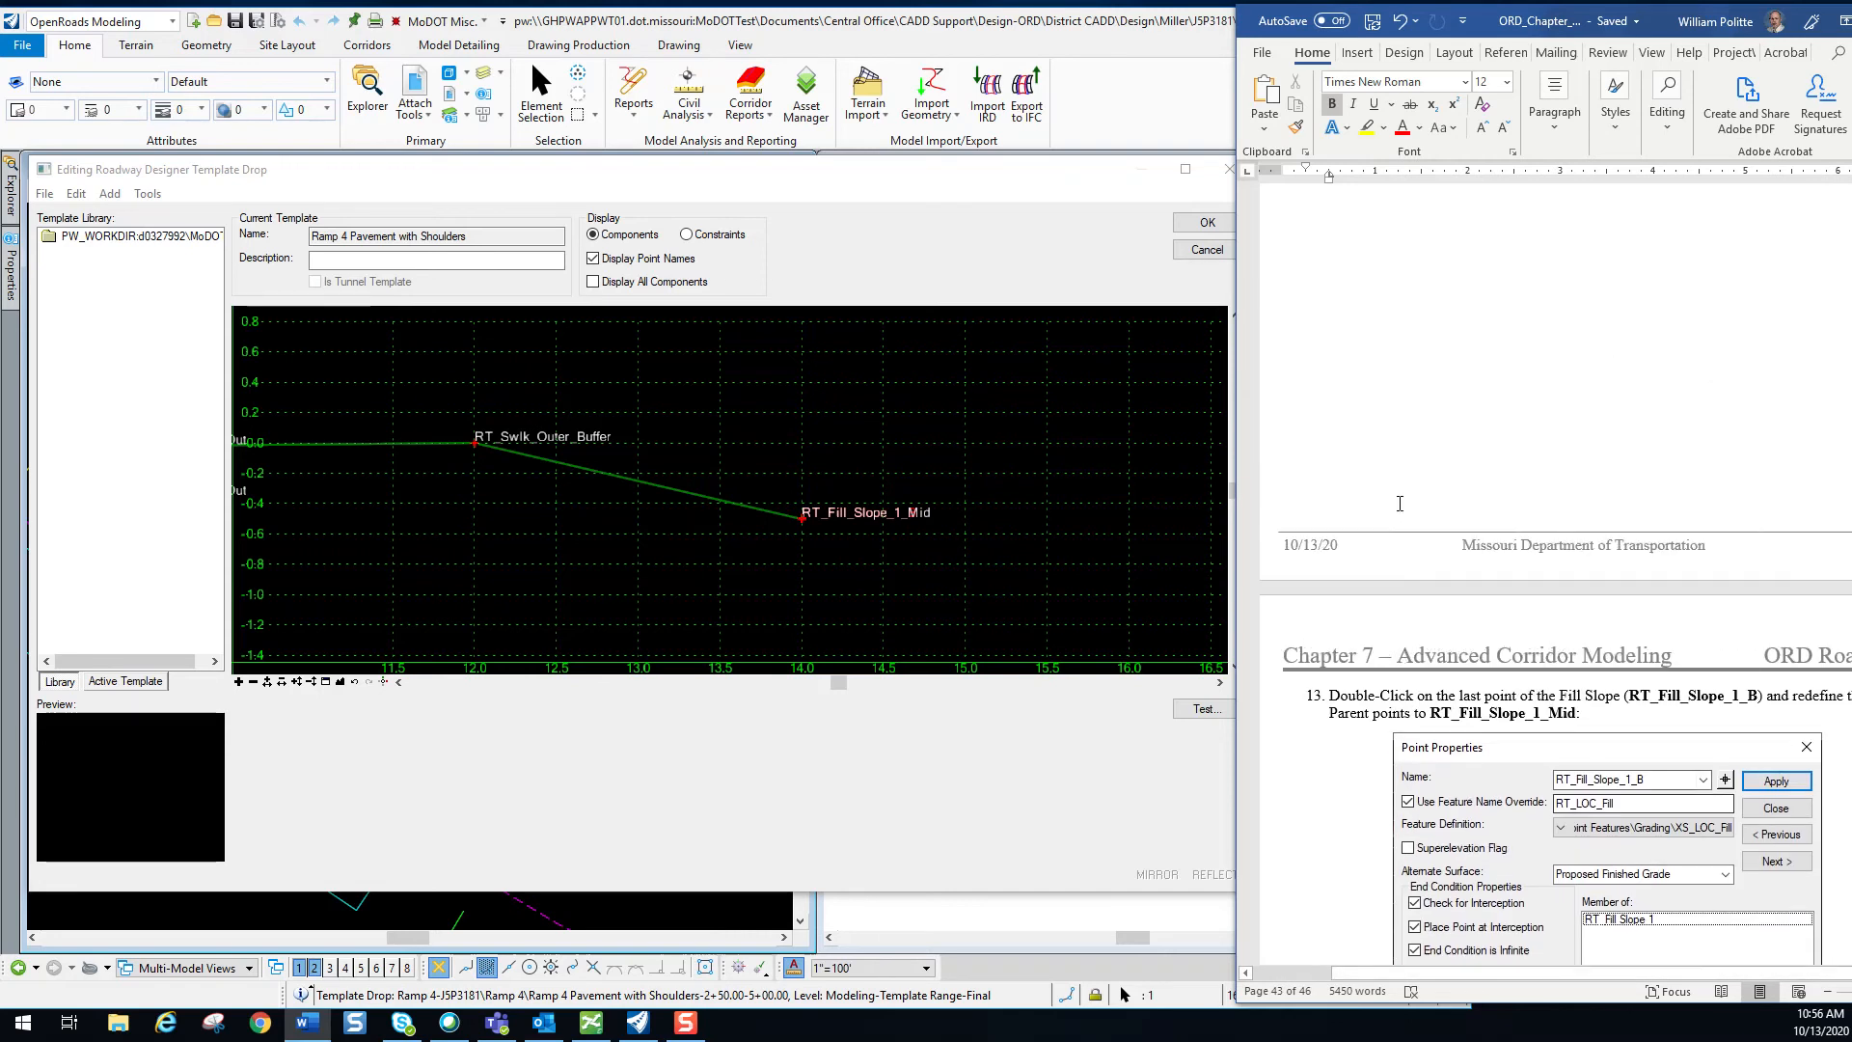
{"action": "scroll", "coordinate": [1384, 377], "scroll_direction": "up", "scroll_amount": 1}
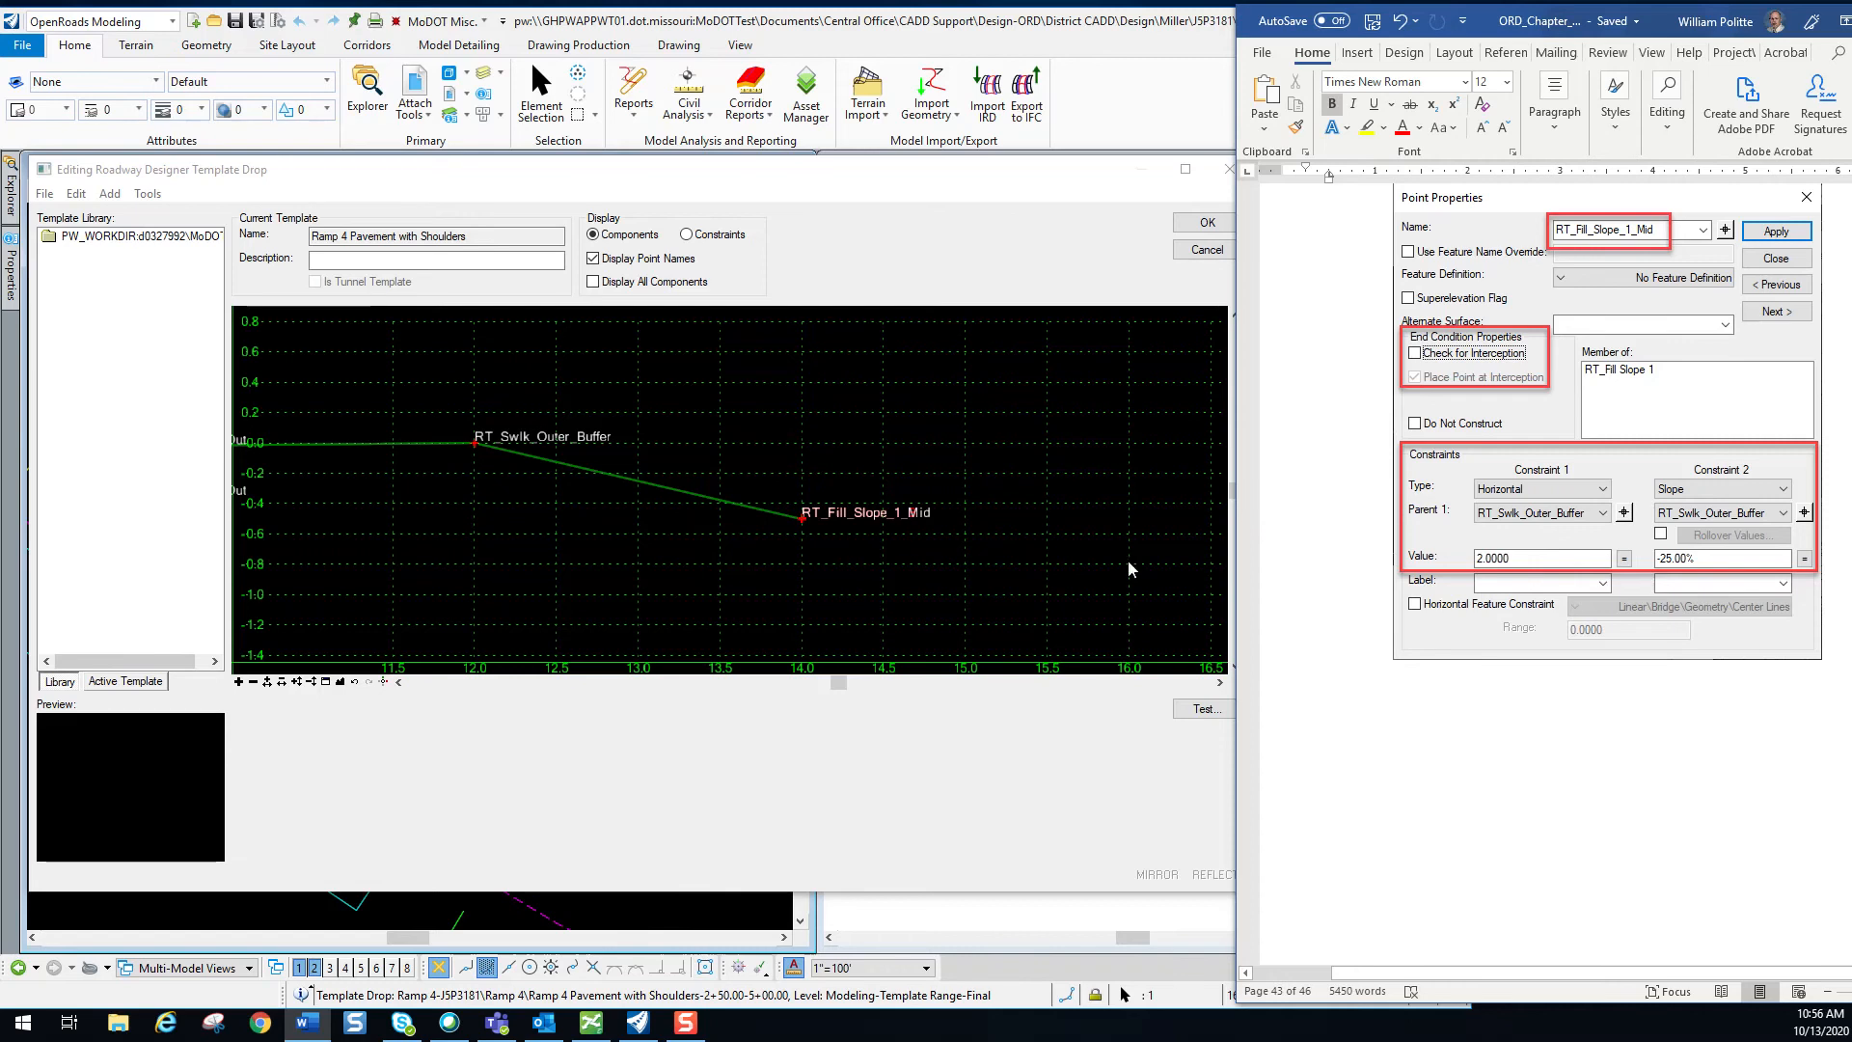
{"action": "scroll", "coordinate": [1423, 539], "scroll_direction": "down", "scroll_amount": 2}
{"action": "scroll", "coordinate": [1423, 539], "scroll_direction": "down", "scroll_amount": 13}
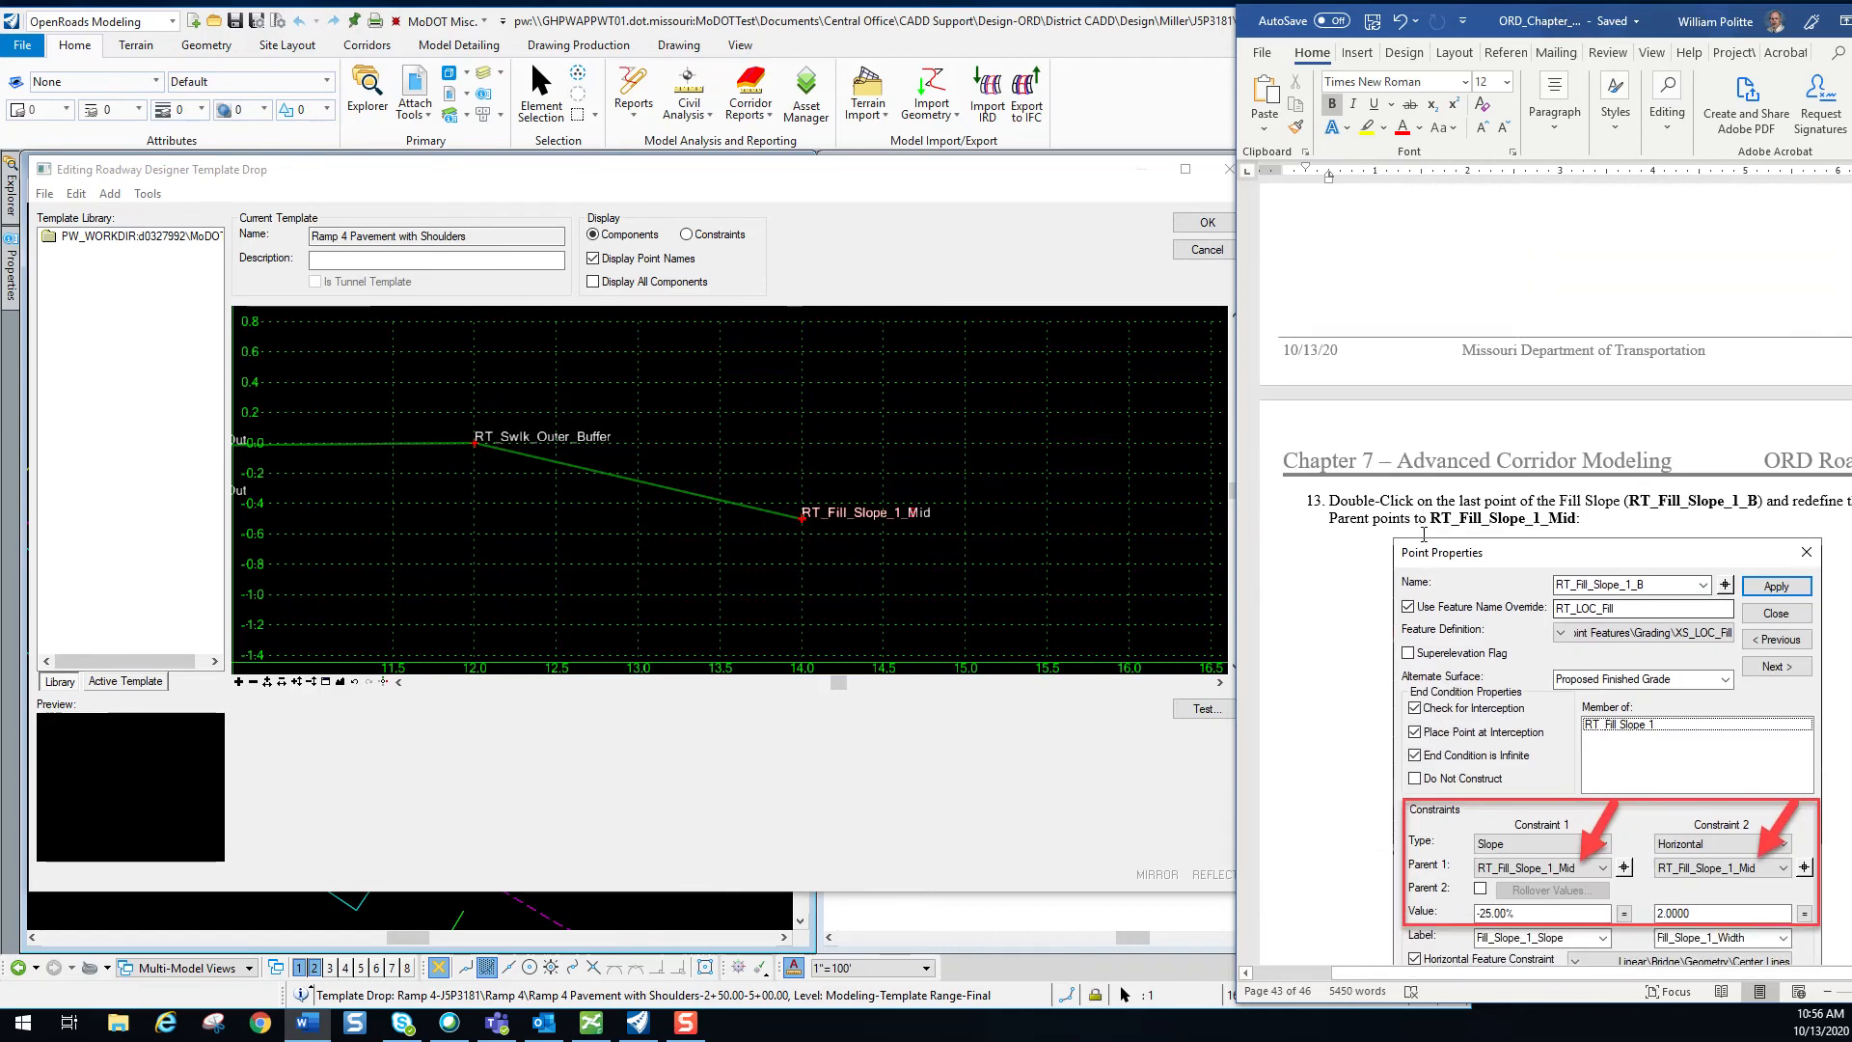
{"action": "scroll", "coordinate": [1423, 537], "scroll_direction": "down", "scroll_amount": 4}
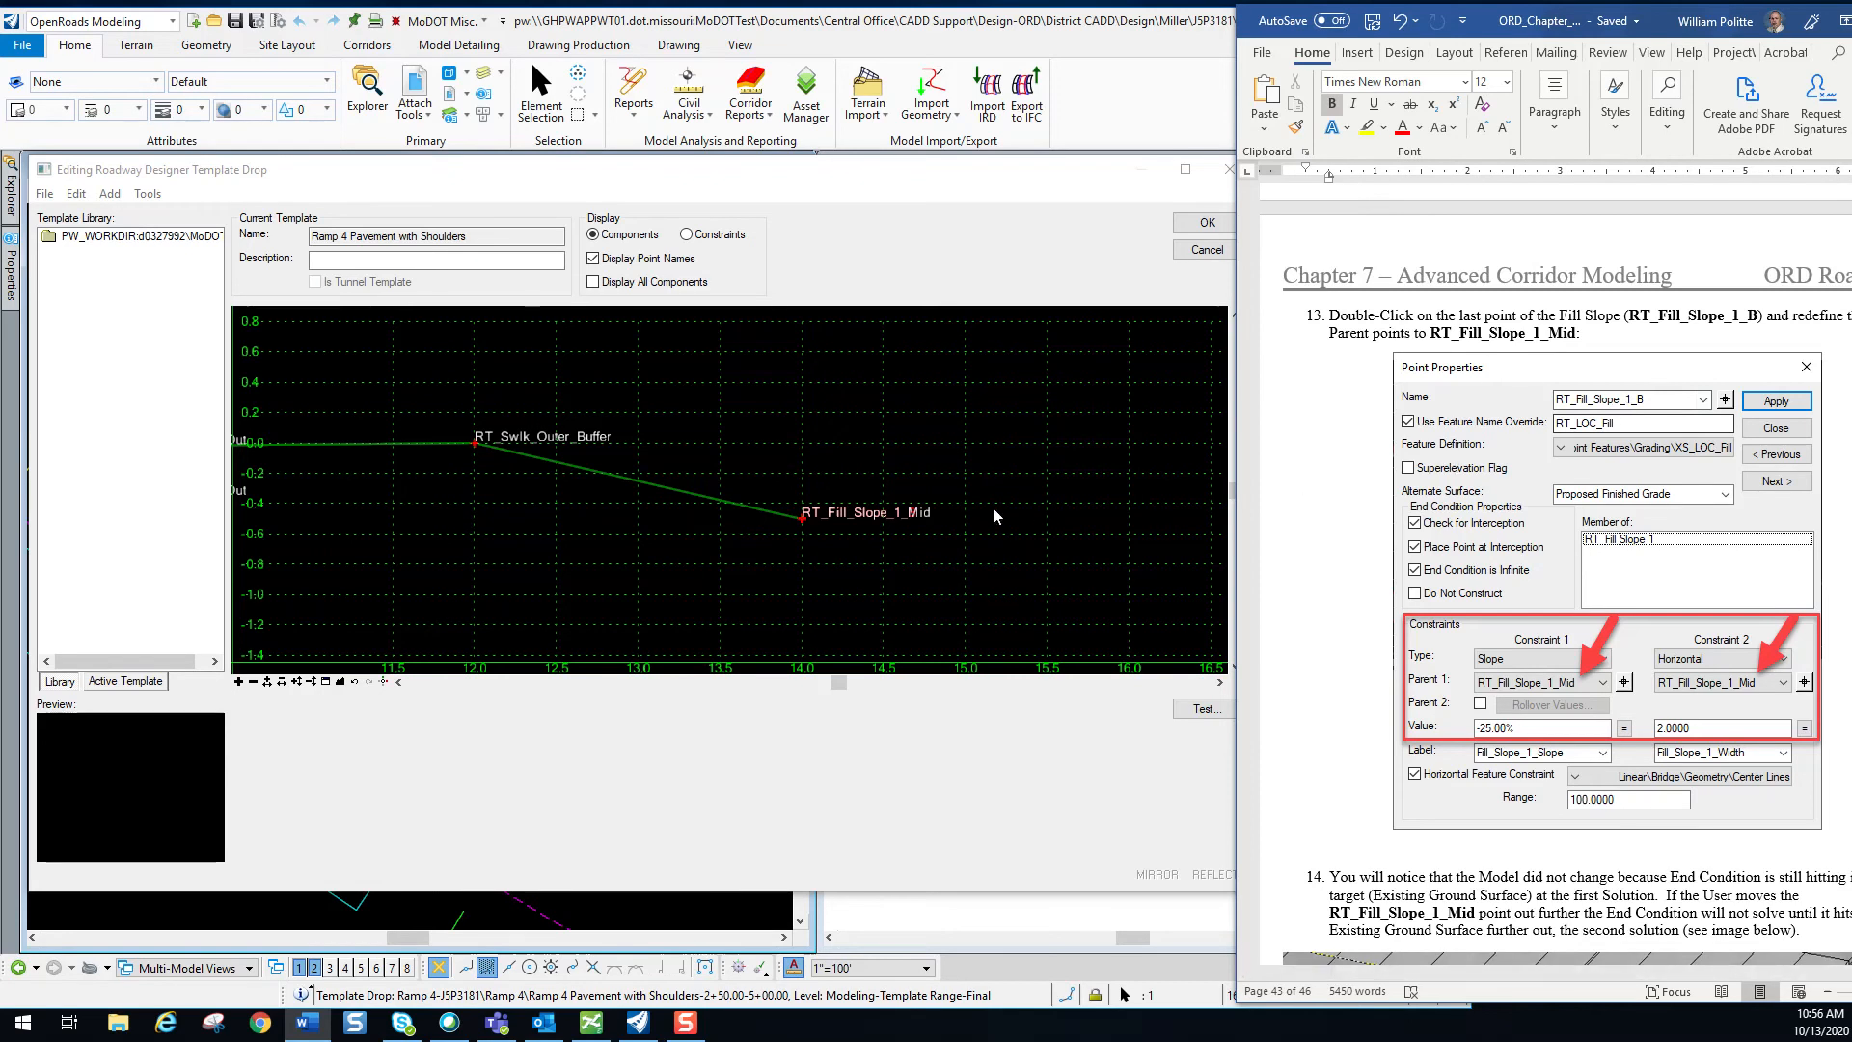
In the template editor, set the Horizontal constraint of the fill slope's end point RT_Fill_Slope_1_B to parent RT_Fill_Slope_1_Mid with a value of 2.
{"action": "scroll", "coordinate": [830, 519], "scroll_direction": "up", "scroll_amount": 2}
{"action": "mouse_move", "coordinate": [784, 528]}
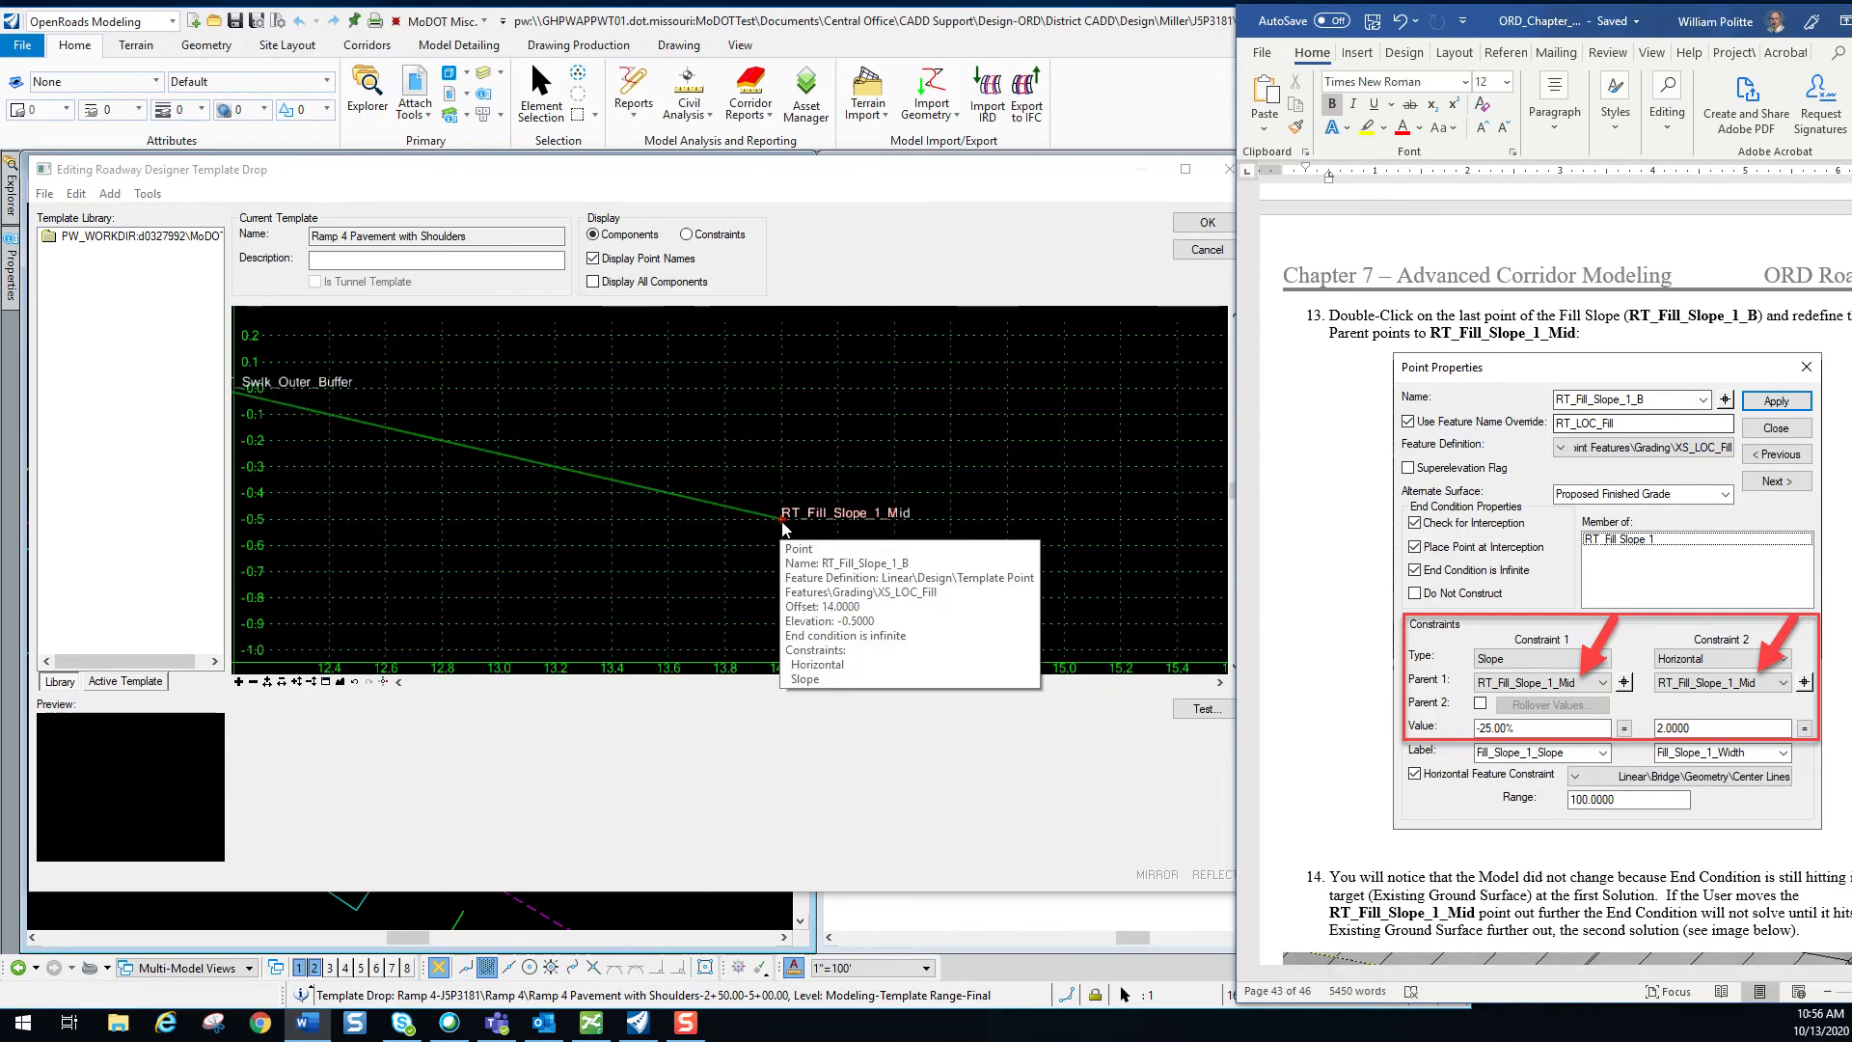
{"action": "double_click", "coordinate": [784, 527]}
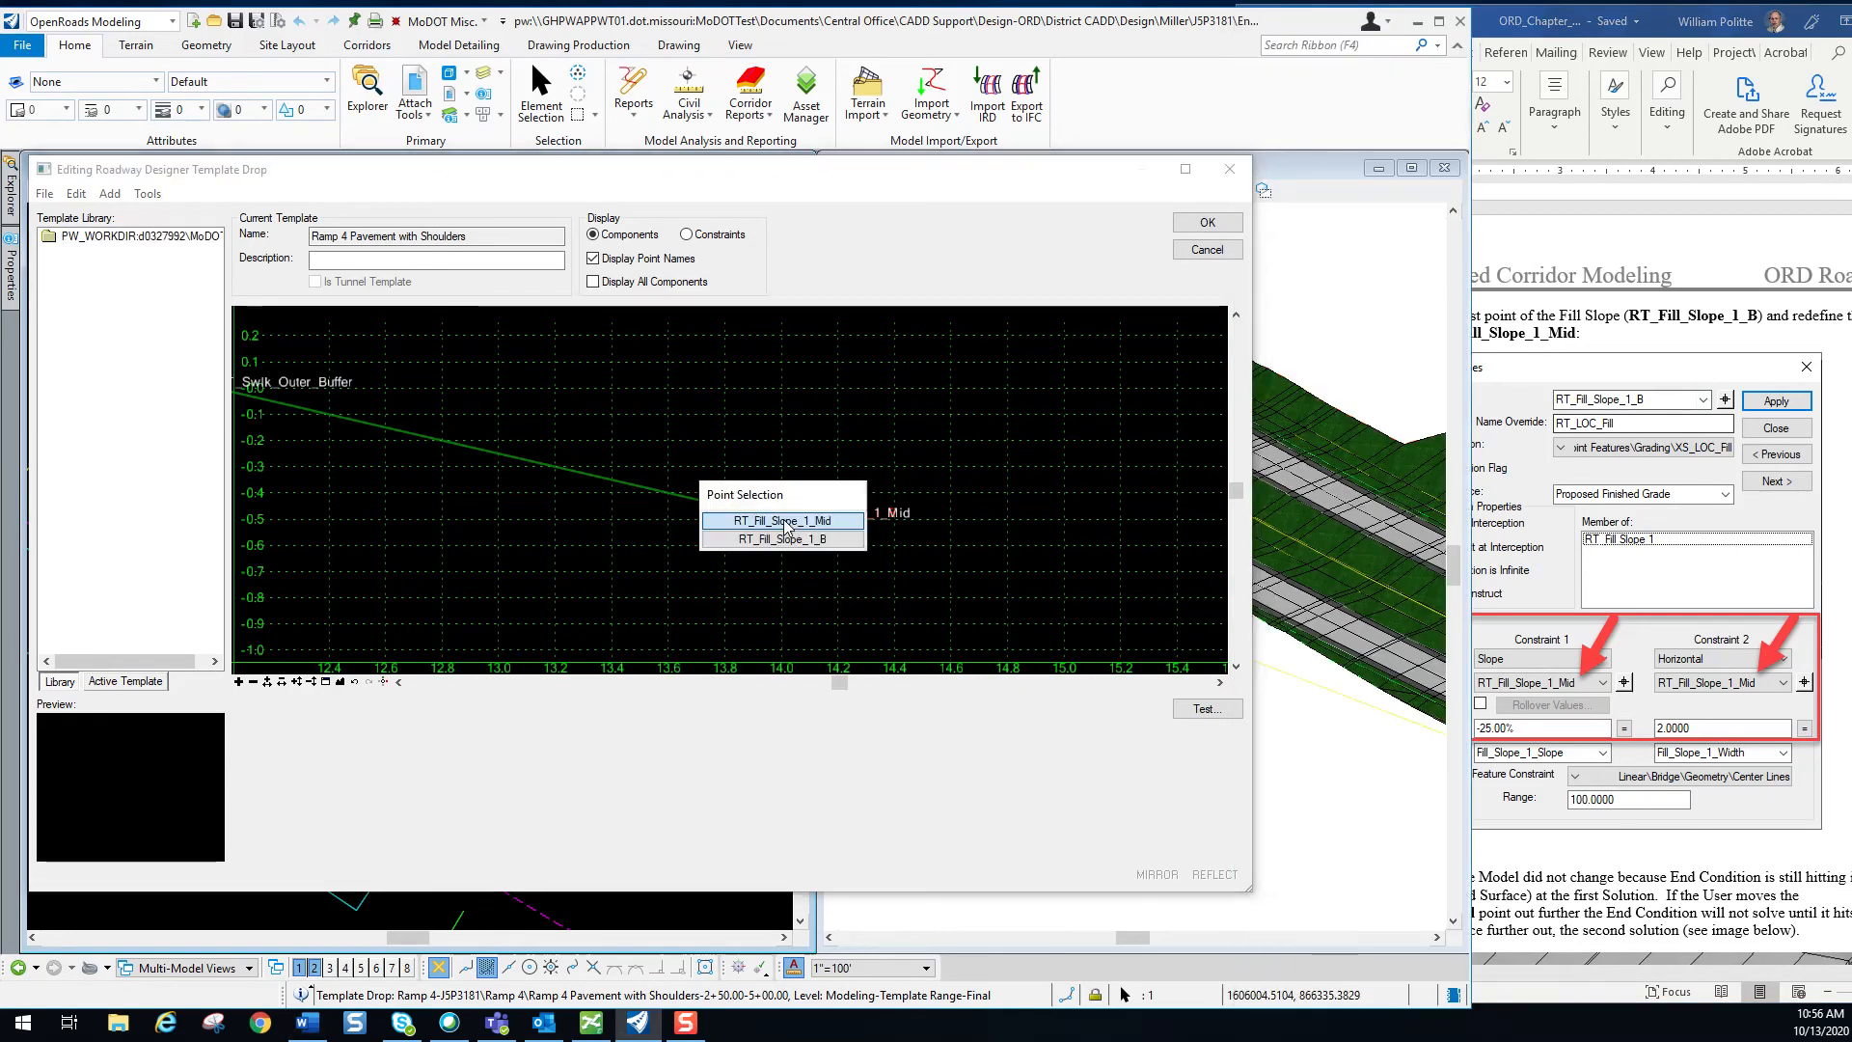
{"action": "left_click", "coordinate": [782, 539]}
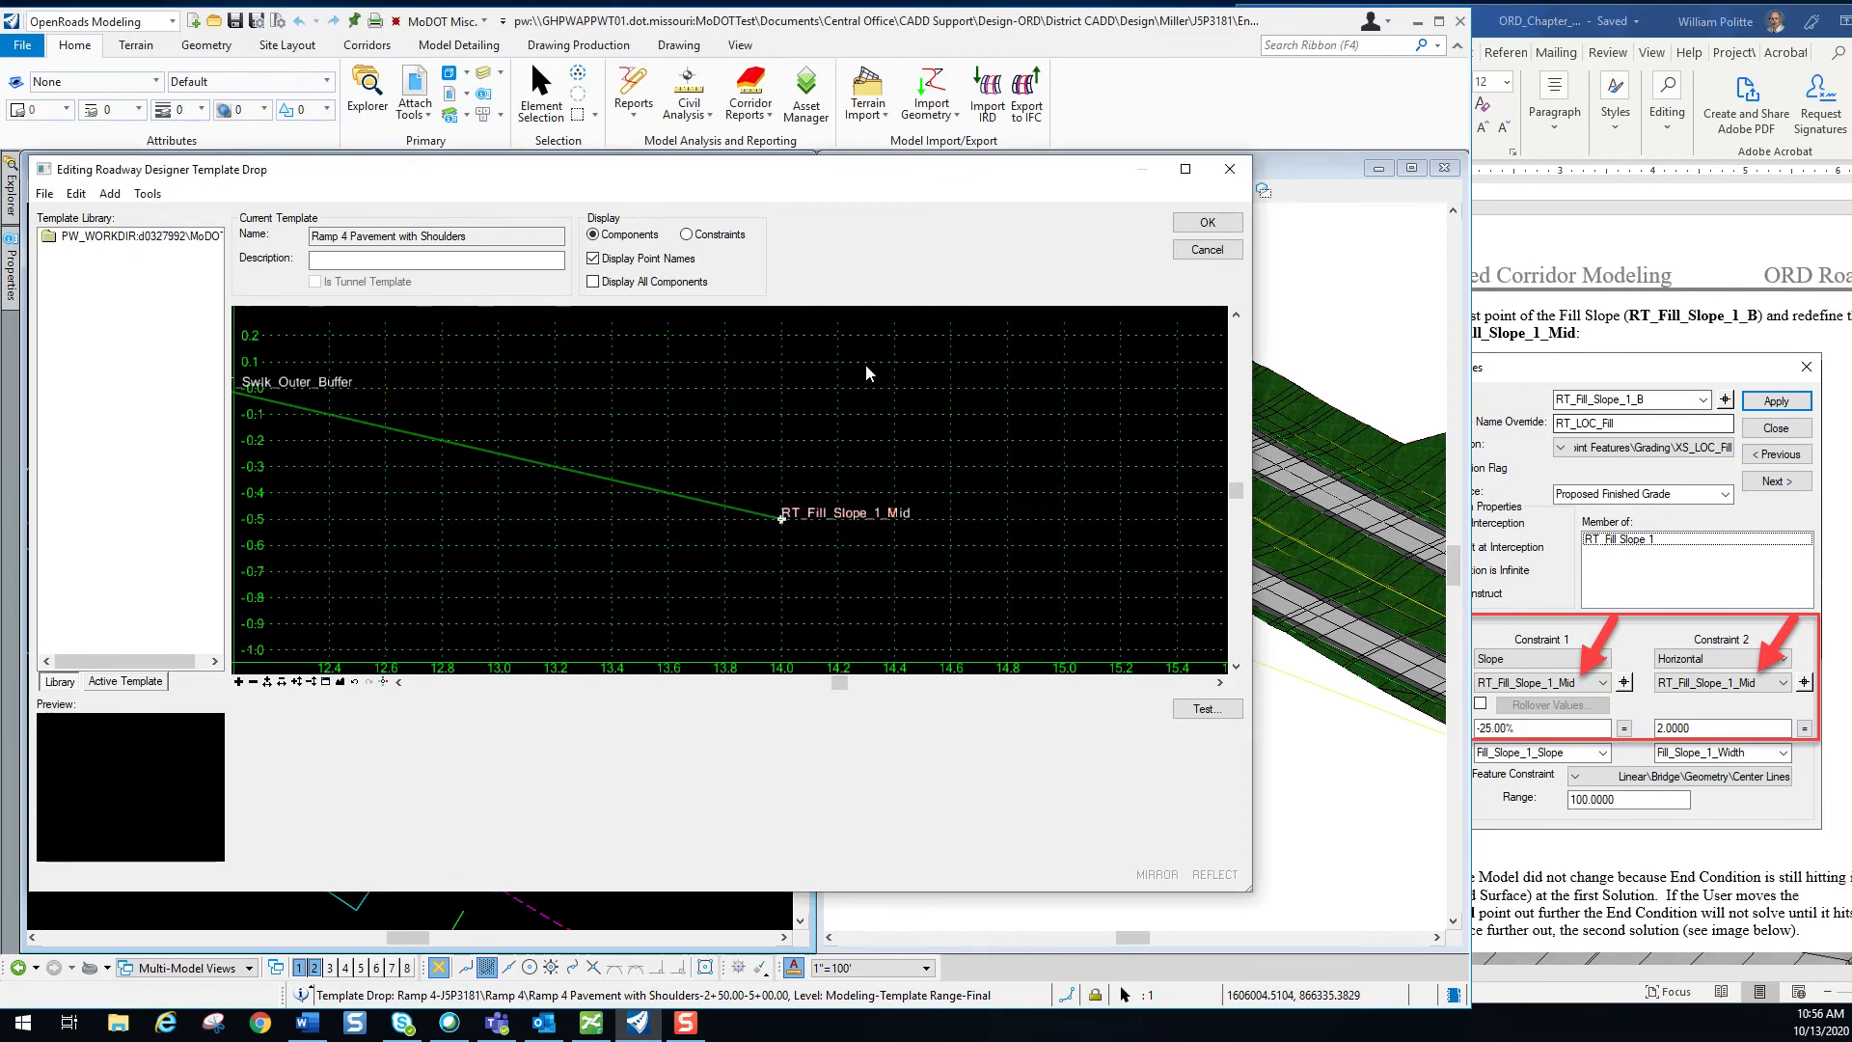
{"action": "left_click_drag", "start_coordinate": [350, 466], "coordinate": [529, 464]}
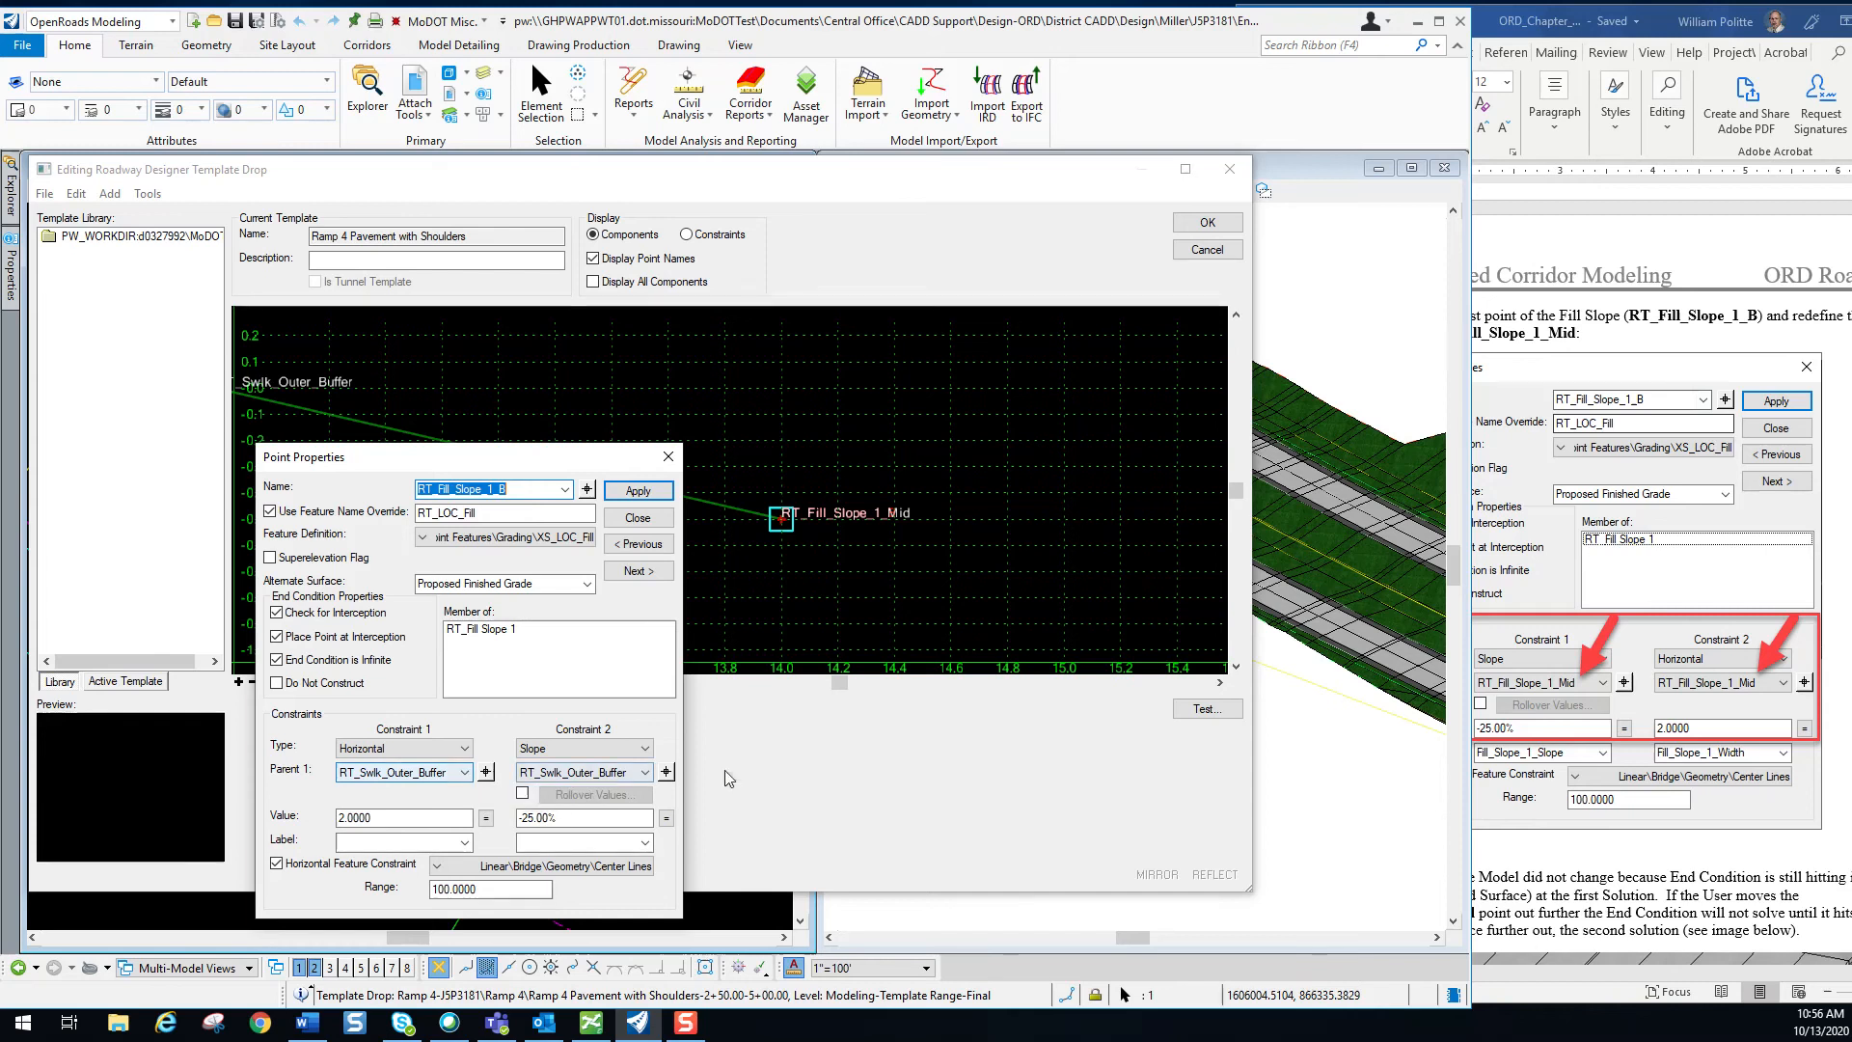
{"action": "left_click", "coordinate": [487, 773]}
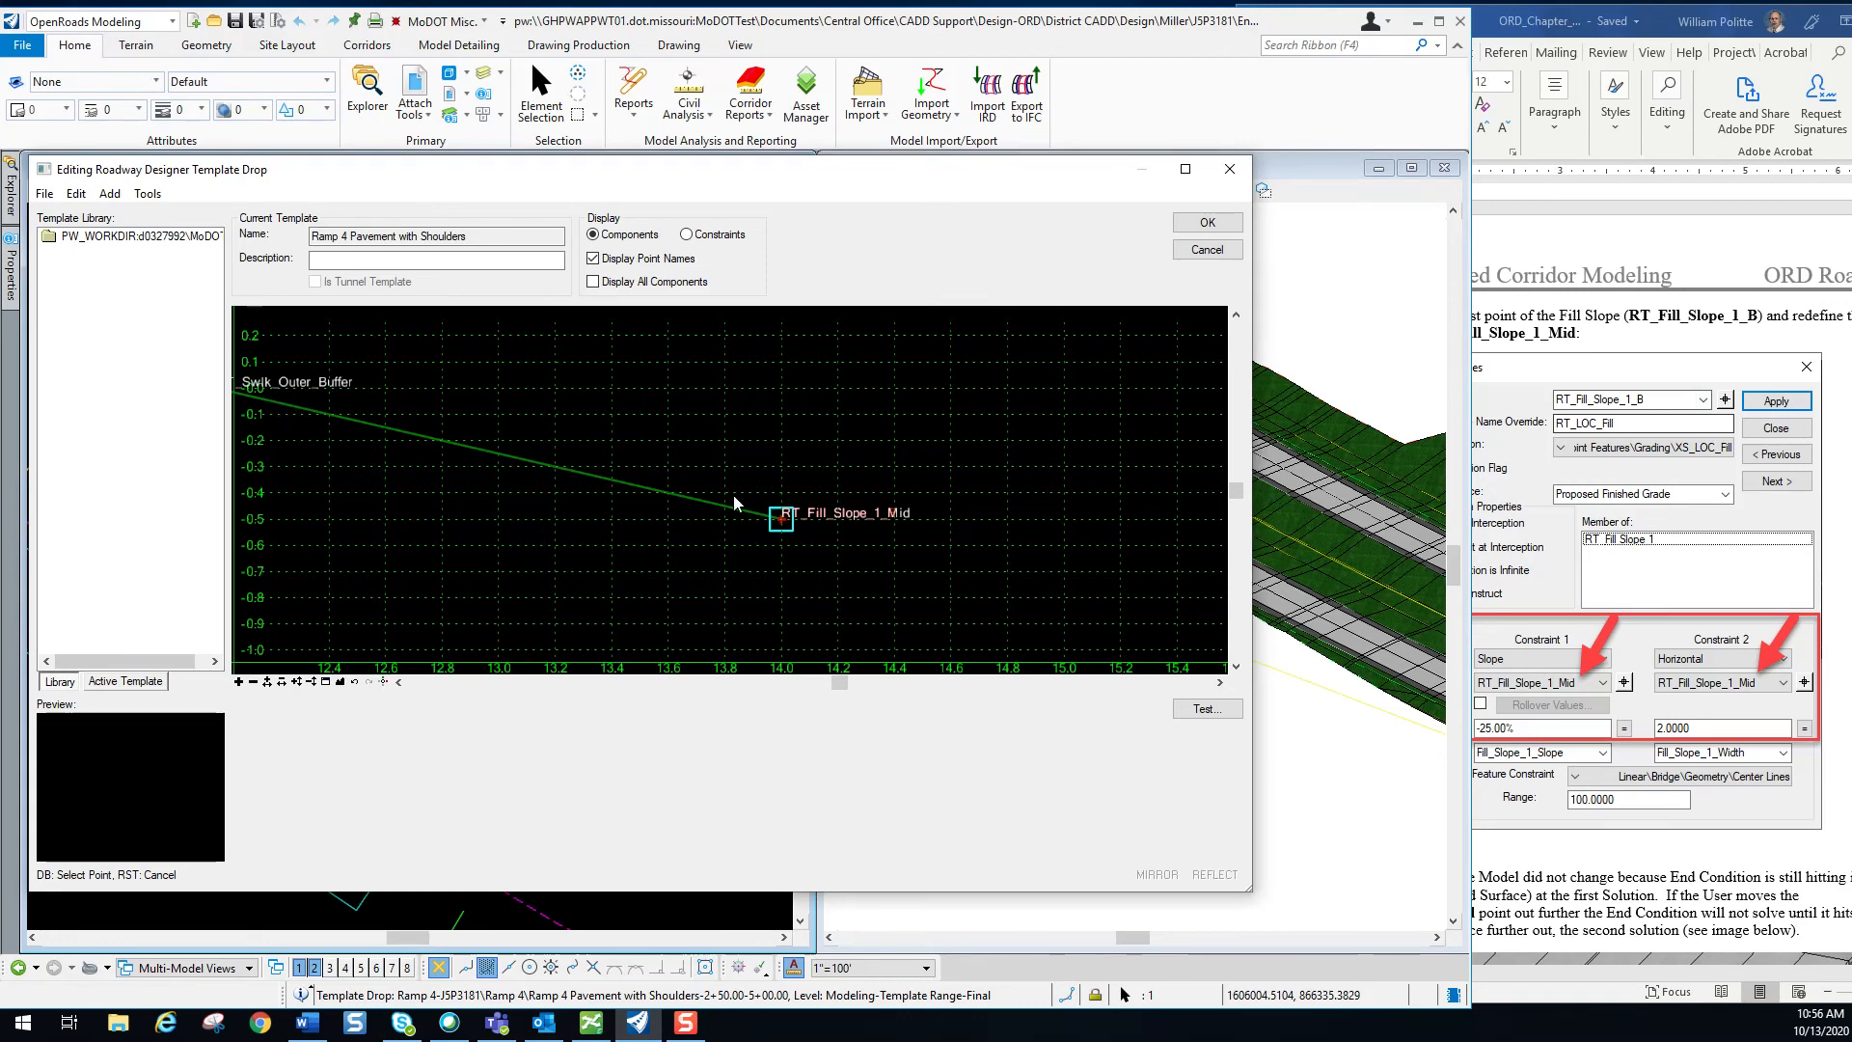
{"action": "left_click", "coordinate": [778, 527]}
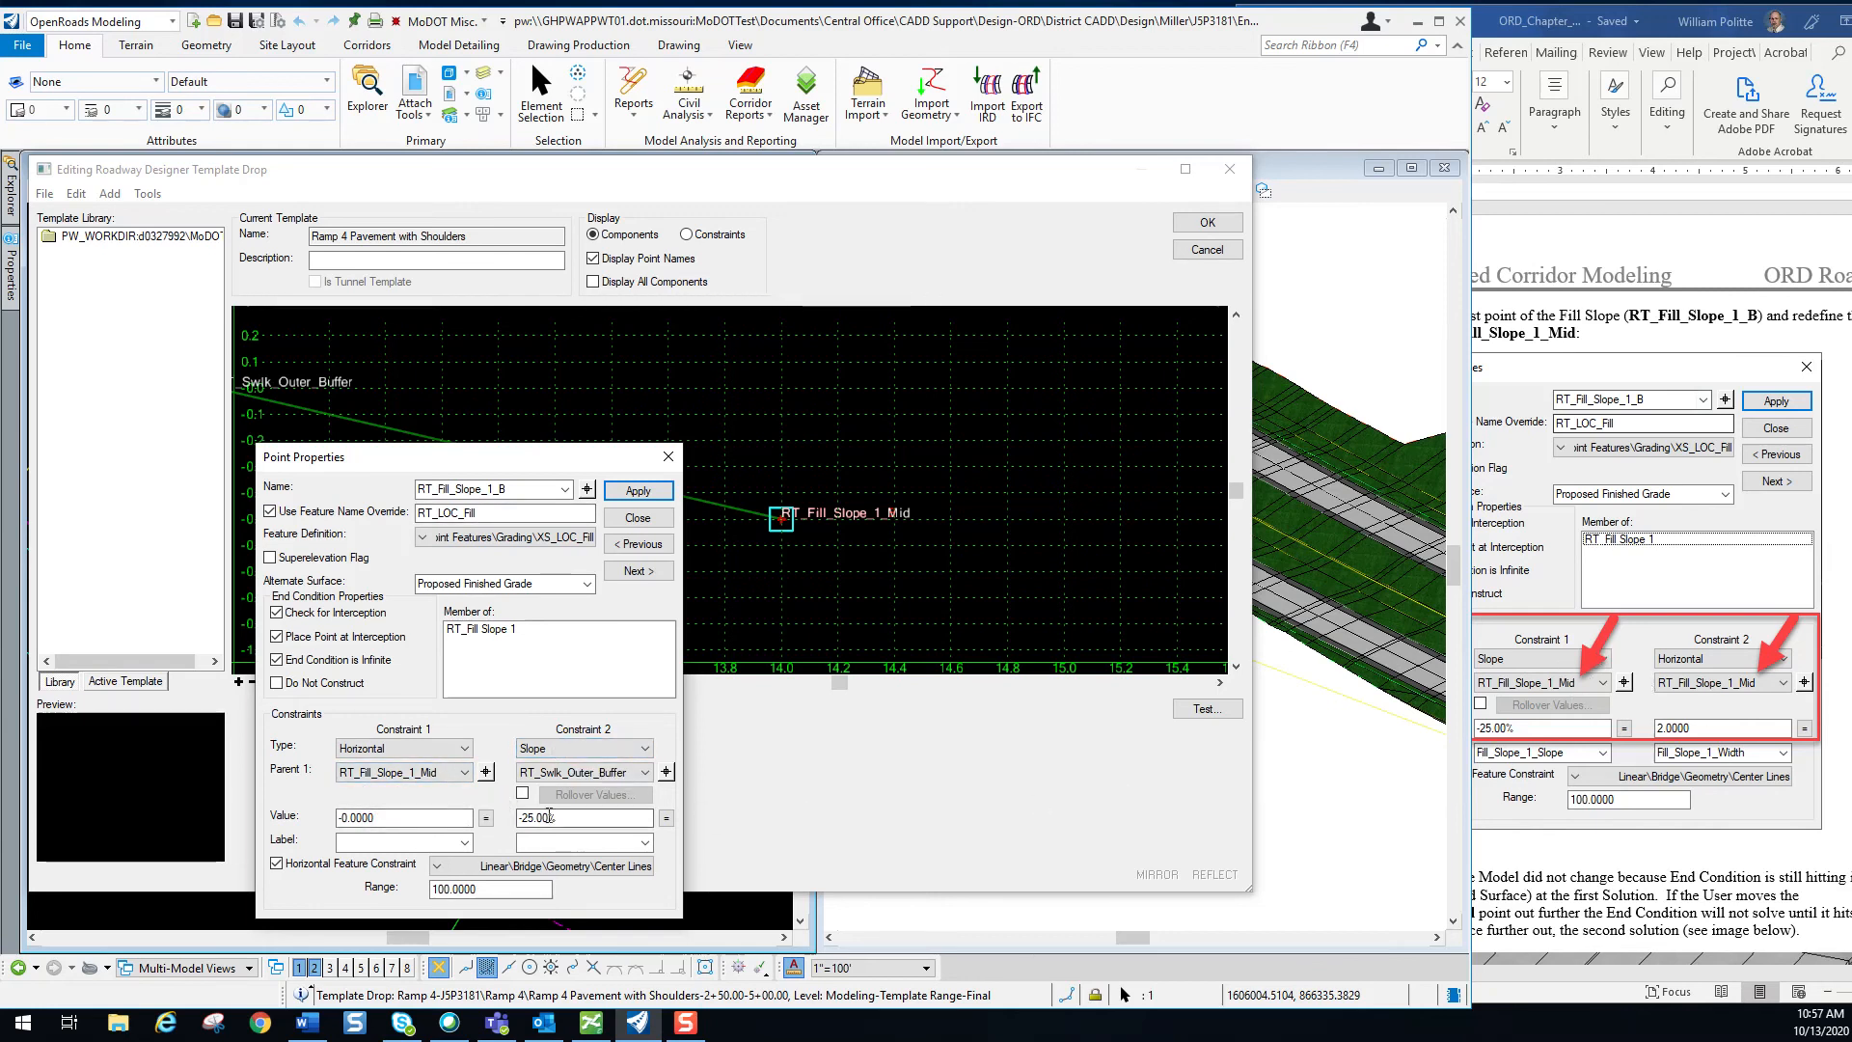
{"action": "left_click_drag", "start_coordinate": [405, 818], "coordinate": [331, 818]}
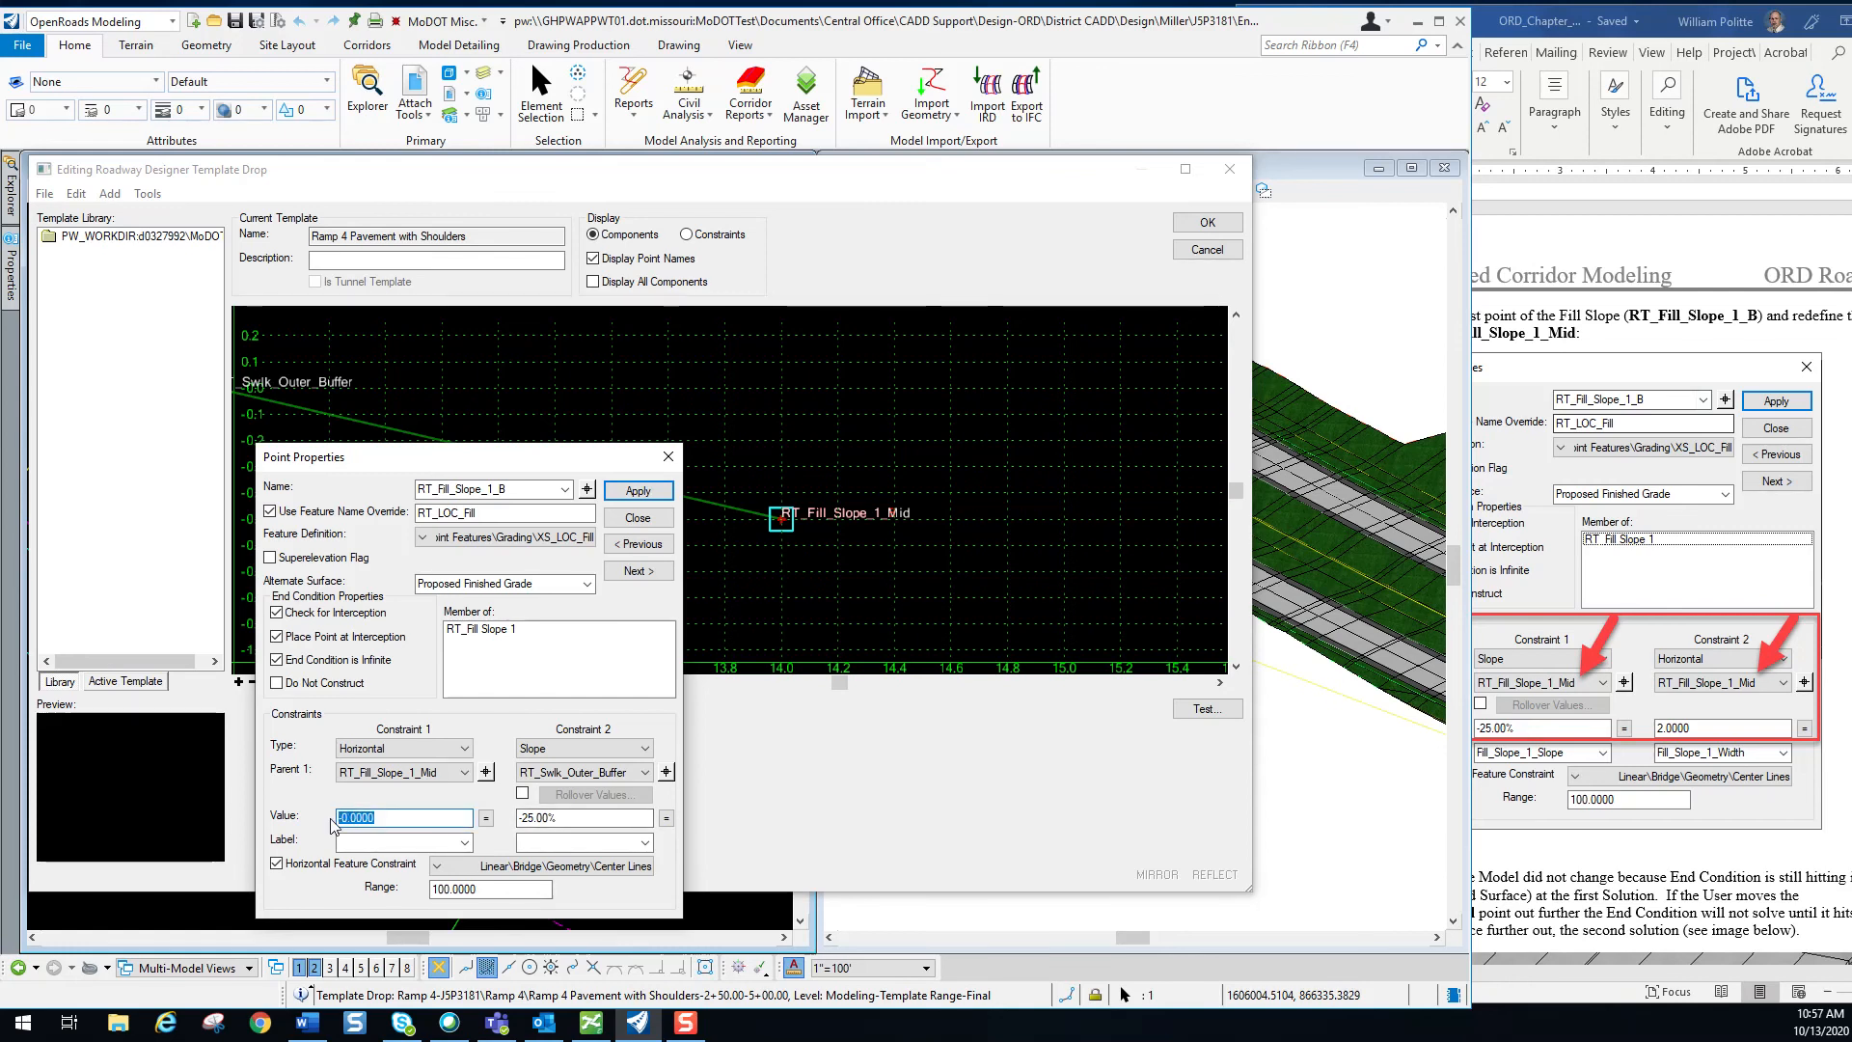
{"action": "type", "text": "2"}
{"action": "key", "text": "Tab"}
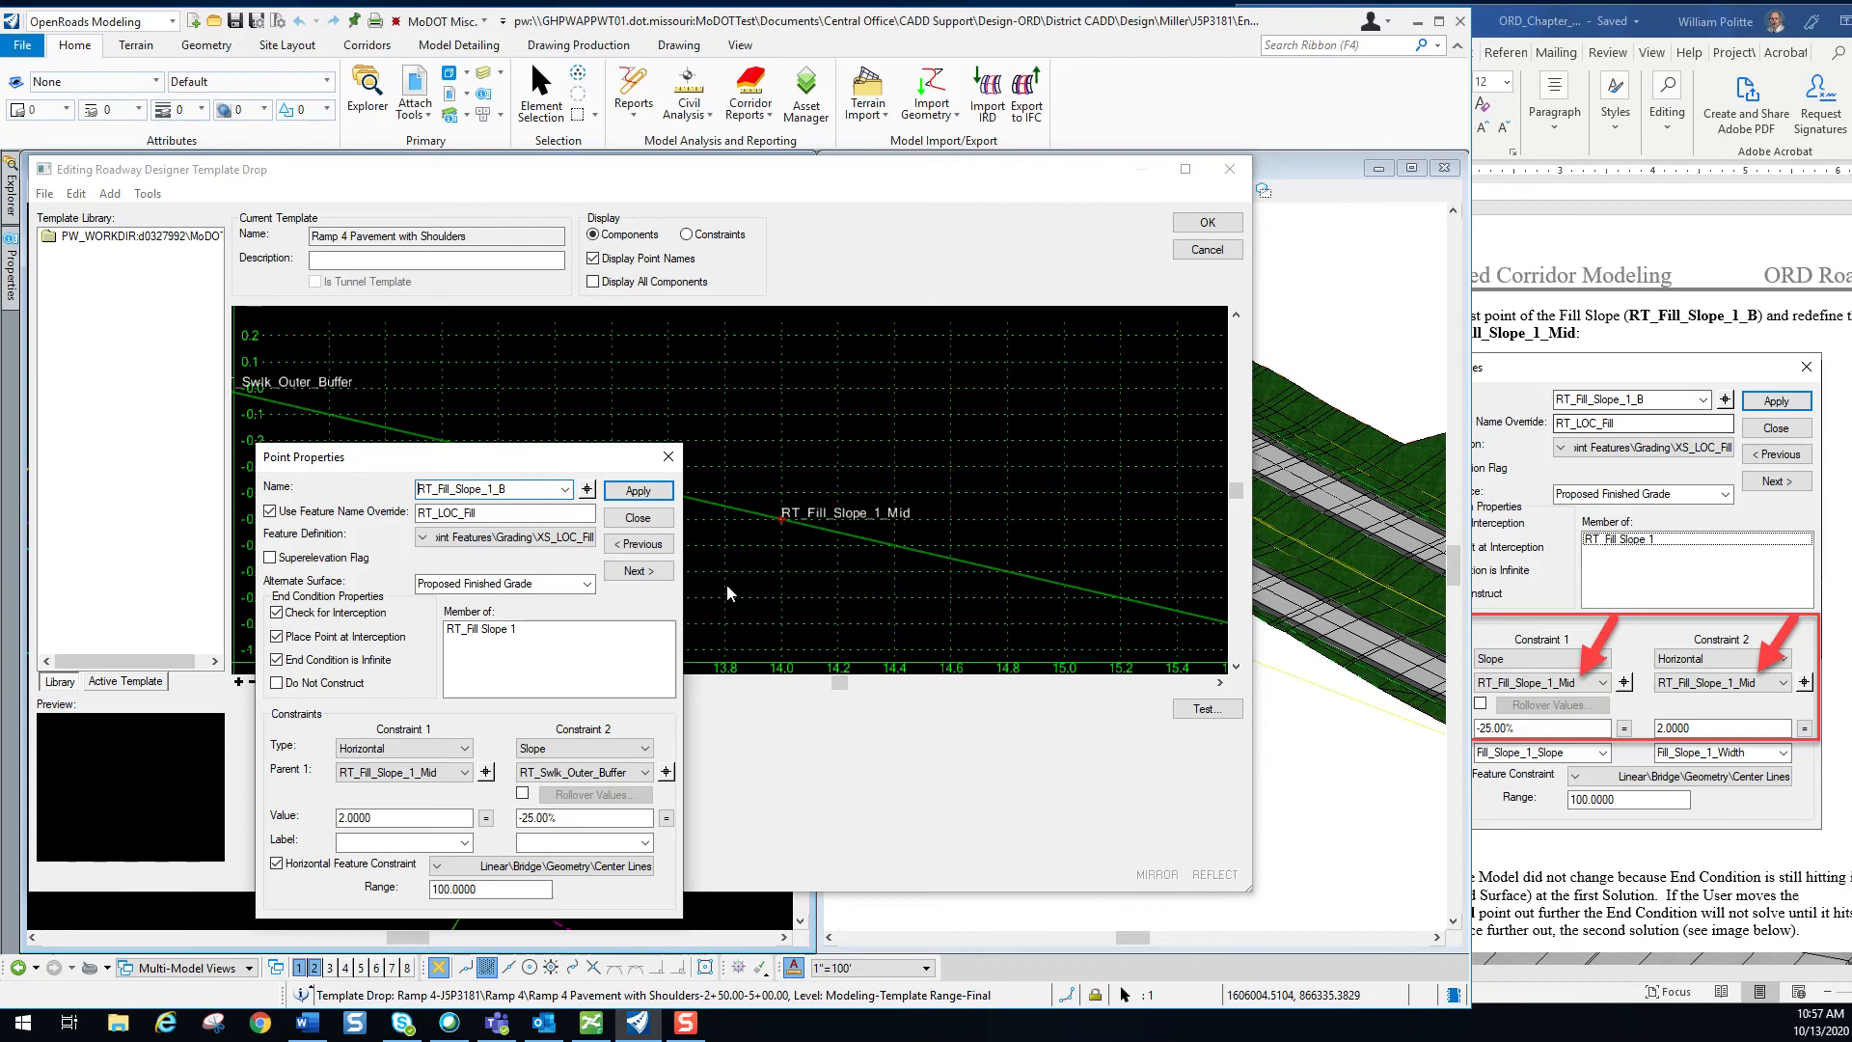
Change the Slope constraint's parent on RT_Fill_Slope_1_B to RT_Fill_Slope_1_Mid, apply it, and close the point's properties.
{"action": "scroll", "coordinate": [780, 563], "scroll_direction": "down", "scroll_amount": 2}
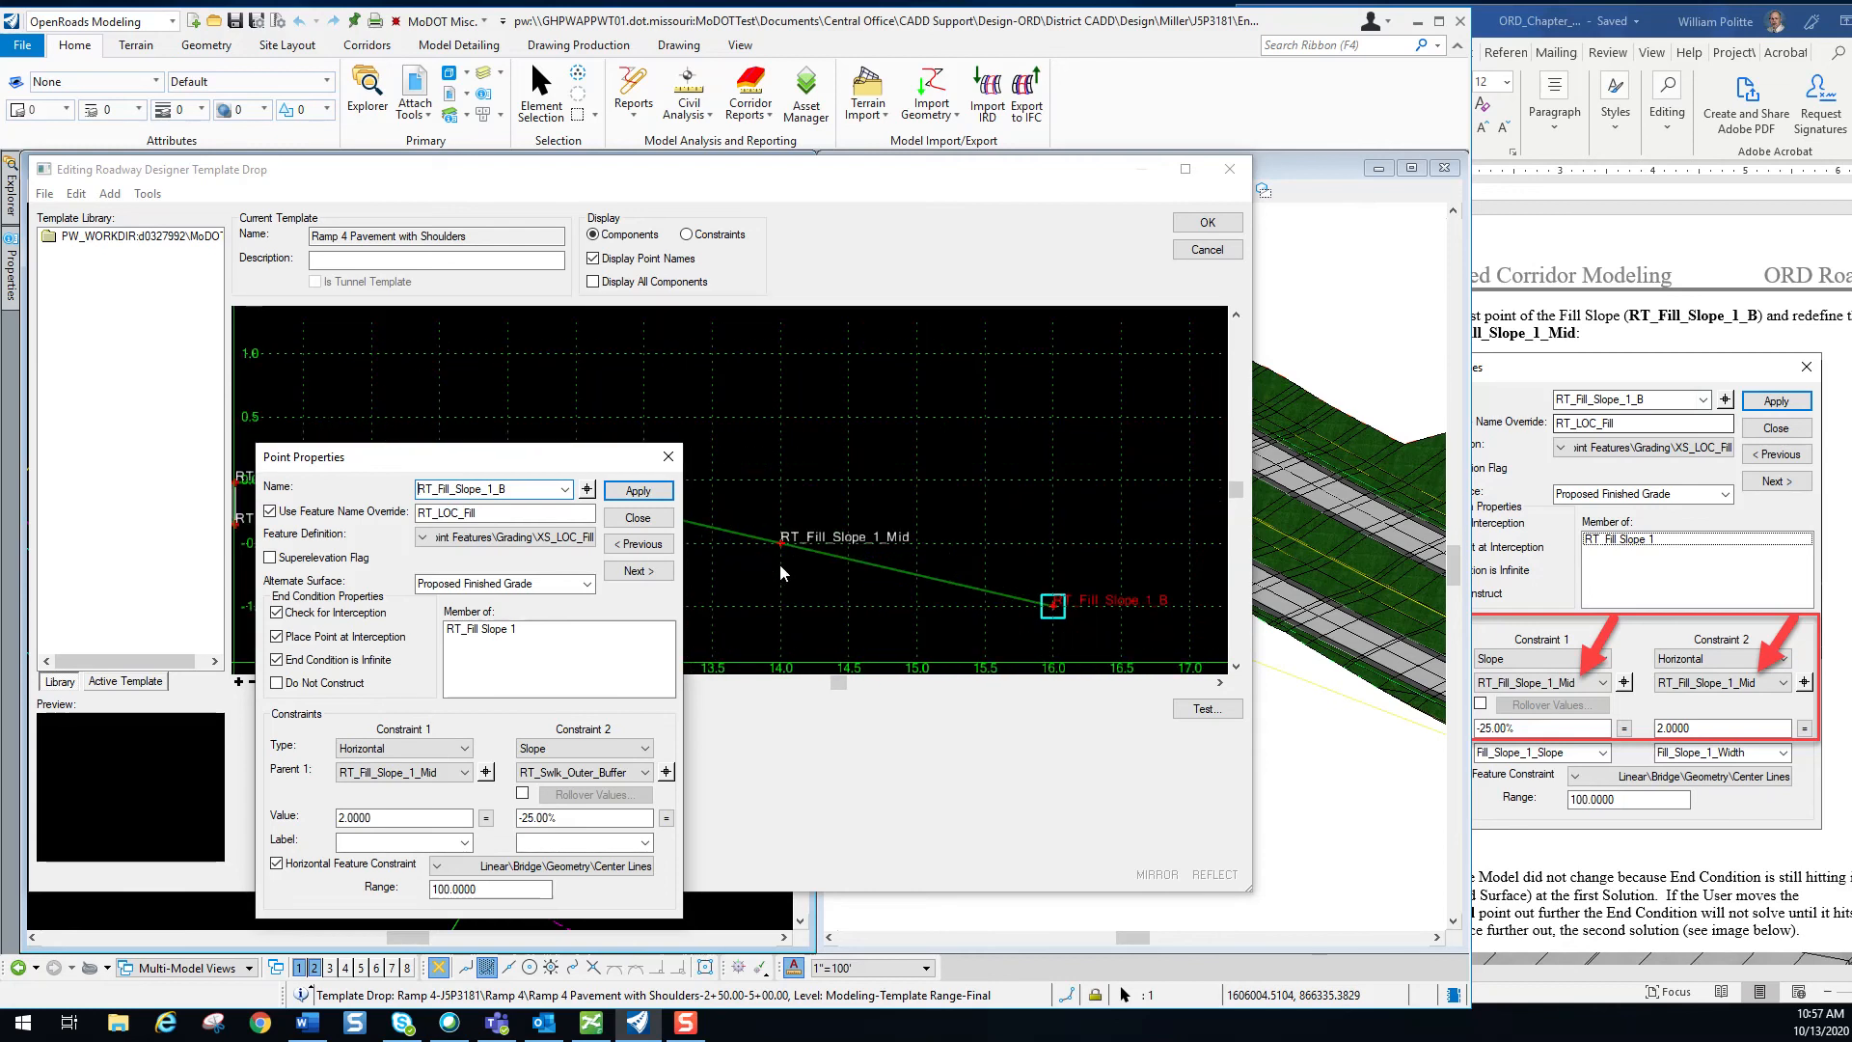
{"action": "left_click", "coordinate": [666, 773]}
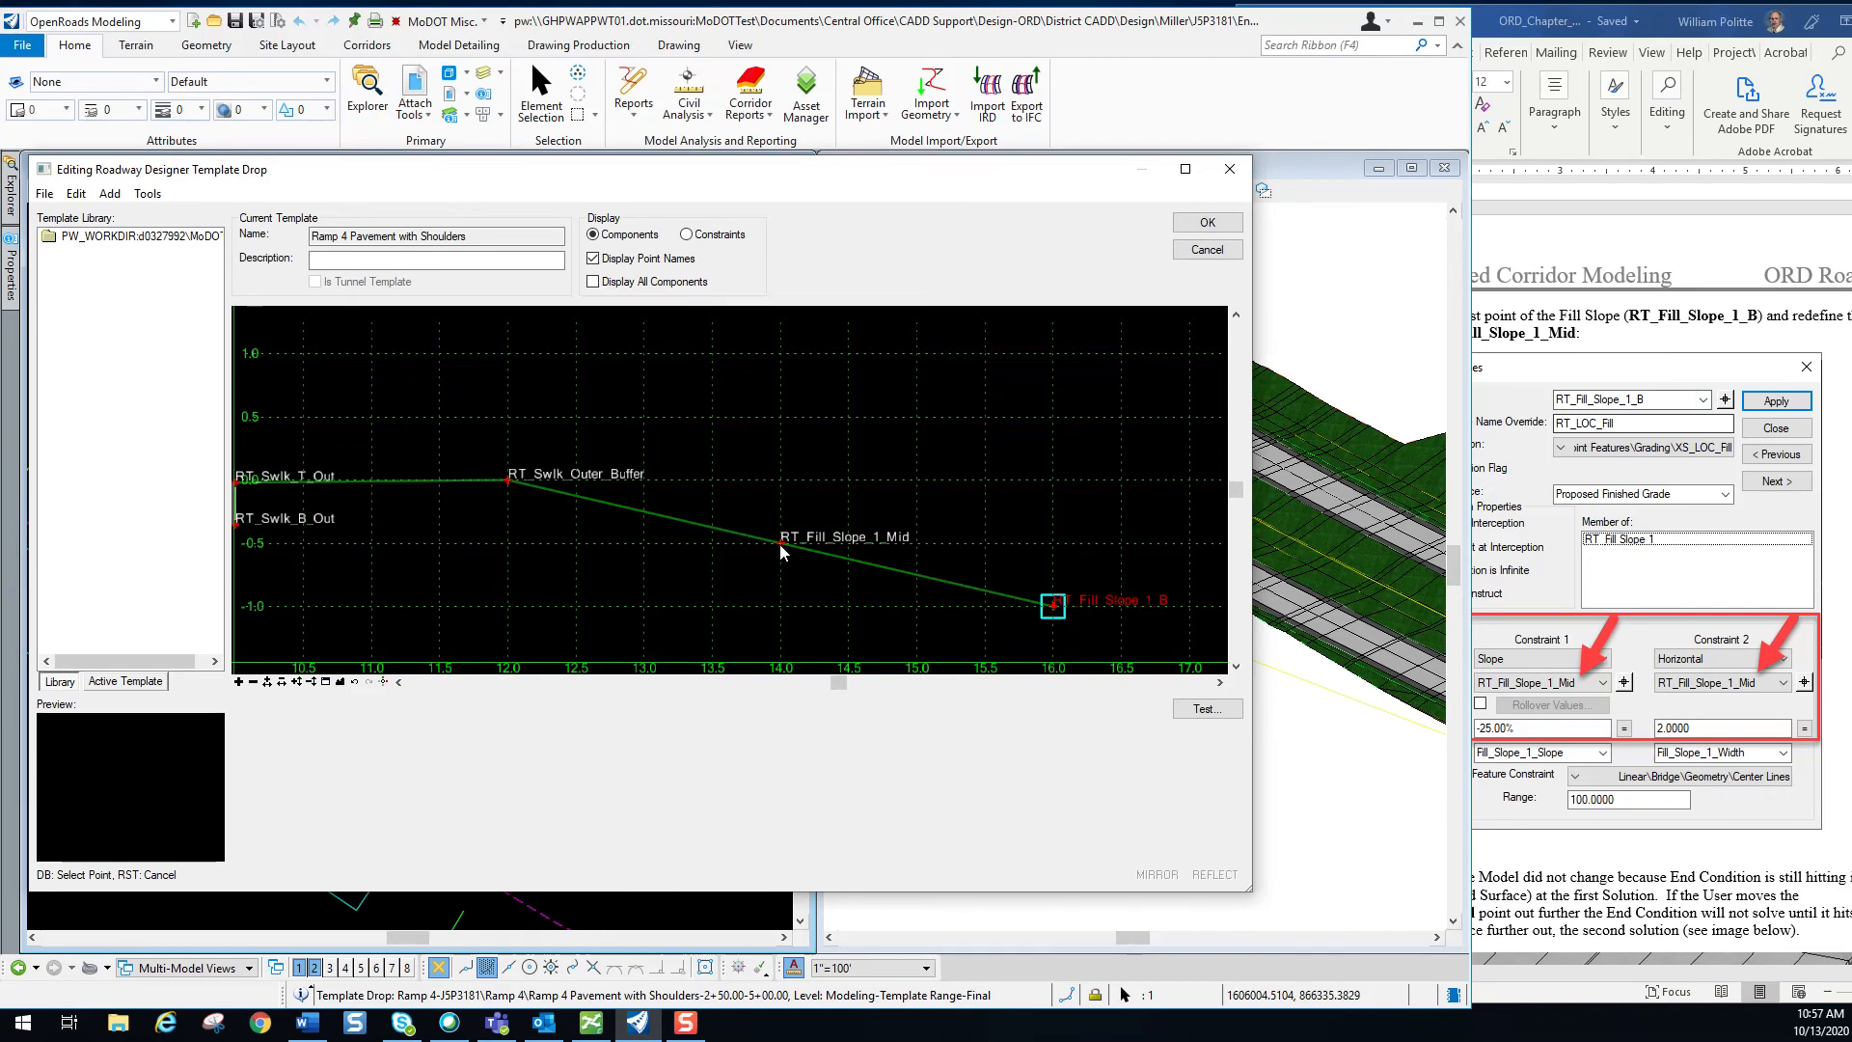
{"action": "left_click", "coordinate": [780, 546]}
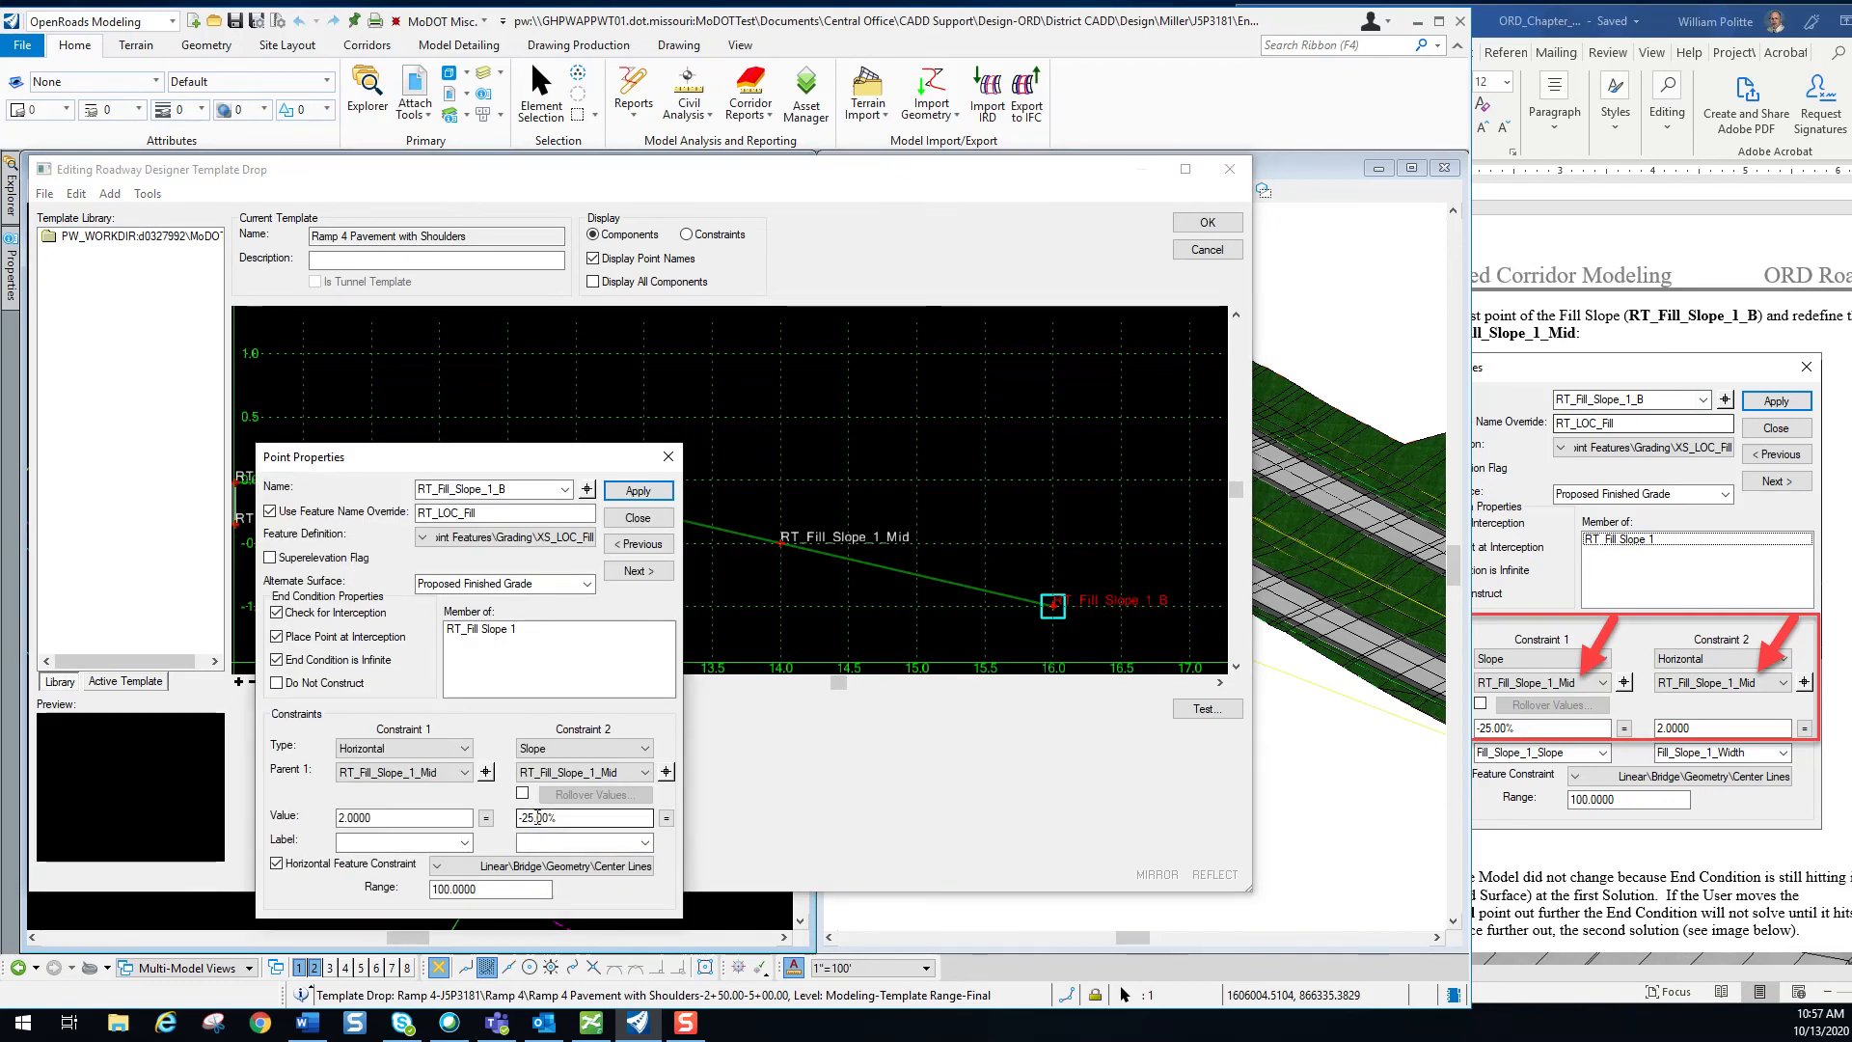
{"action": "left_click", "coordinate": [638, 492]}
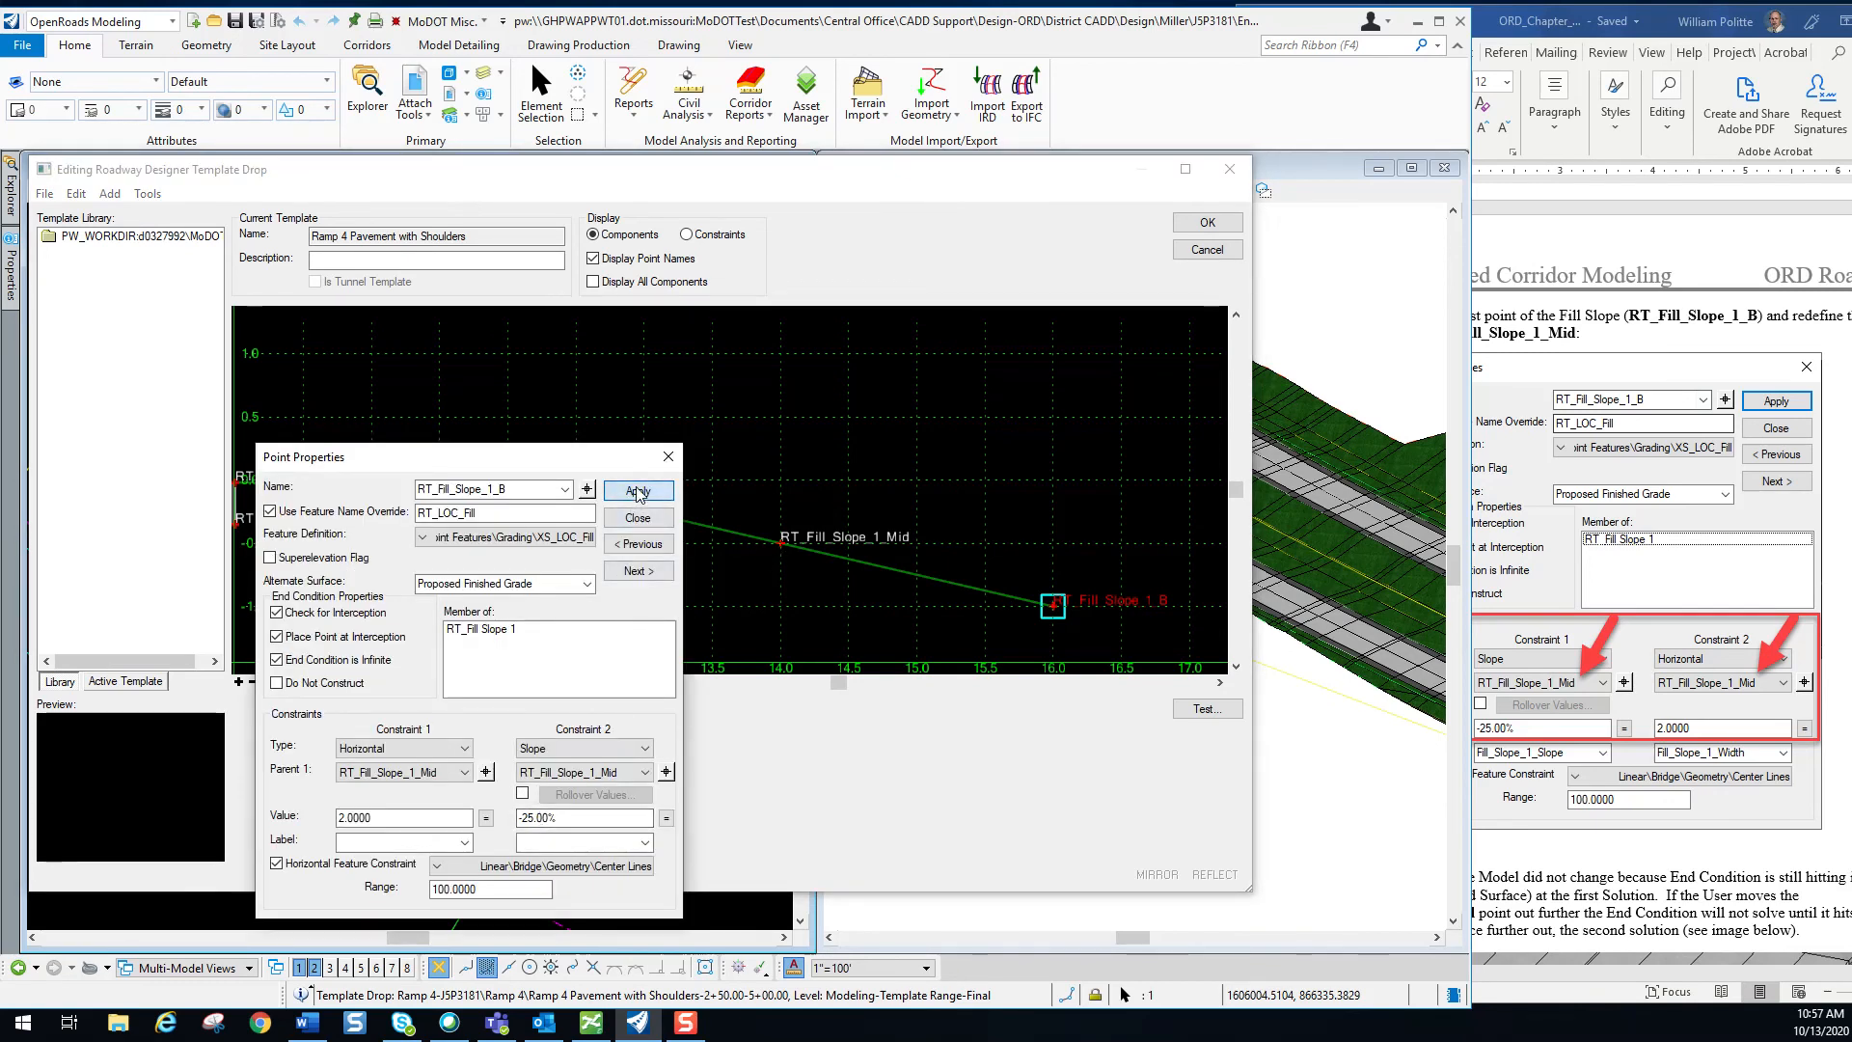
{"action": "left_click", "coordinate": [1700, 855]}
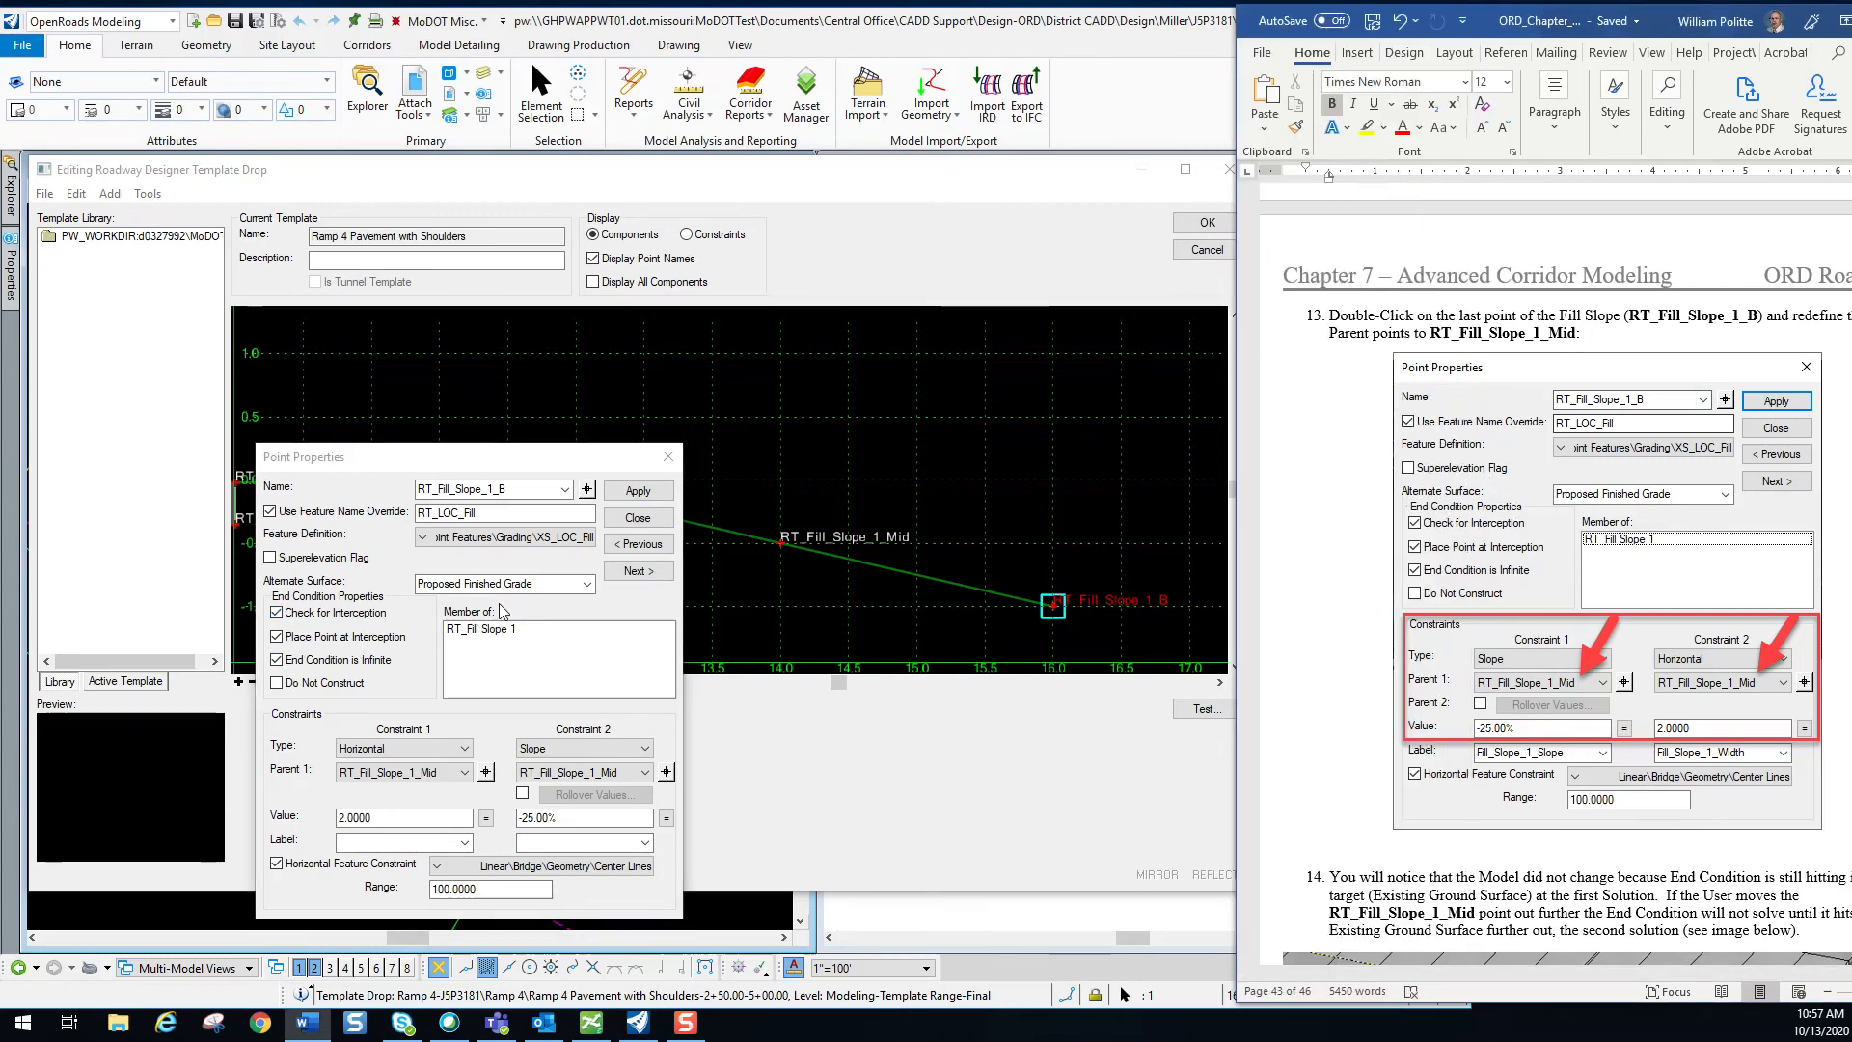
{"action": "left_click", "coordinate": [629, 494]}
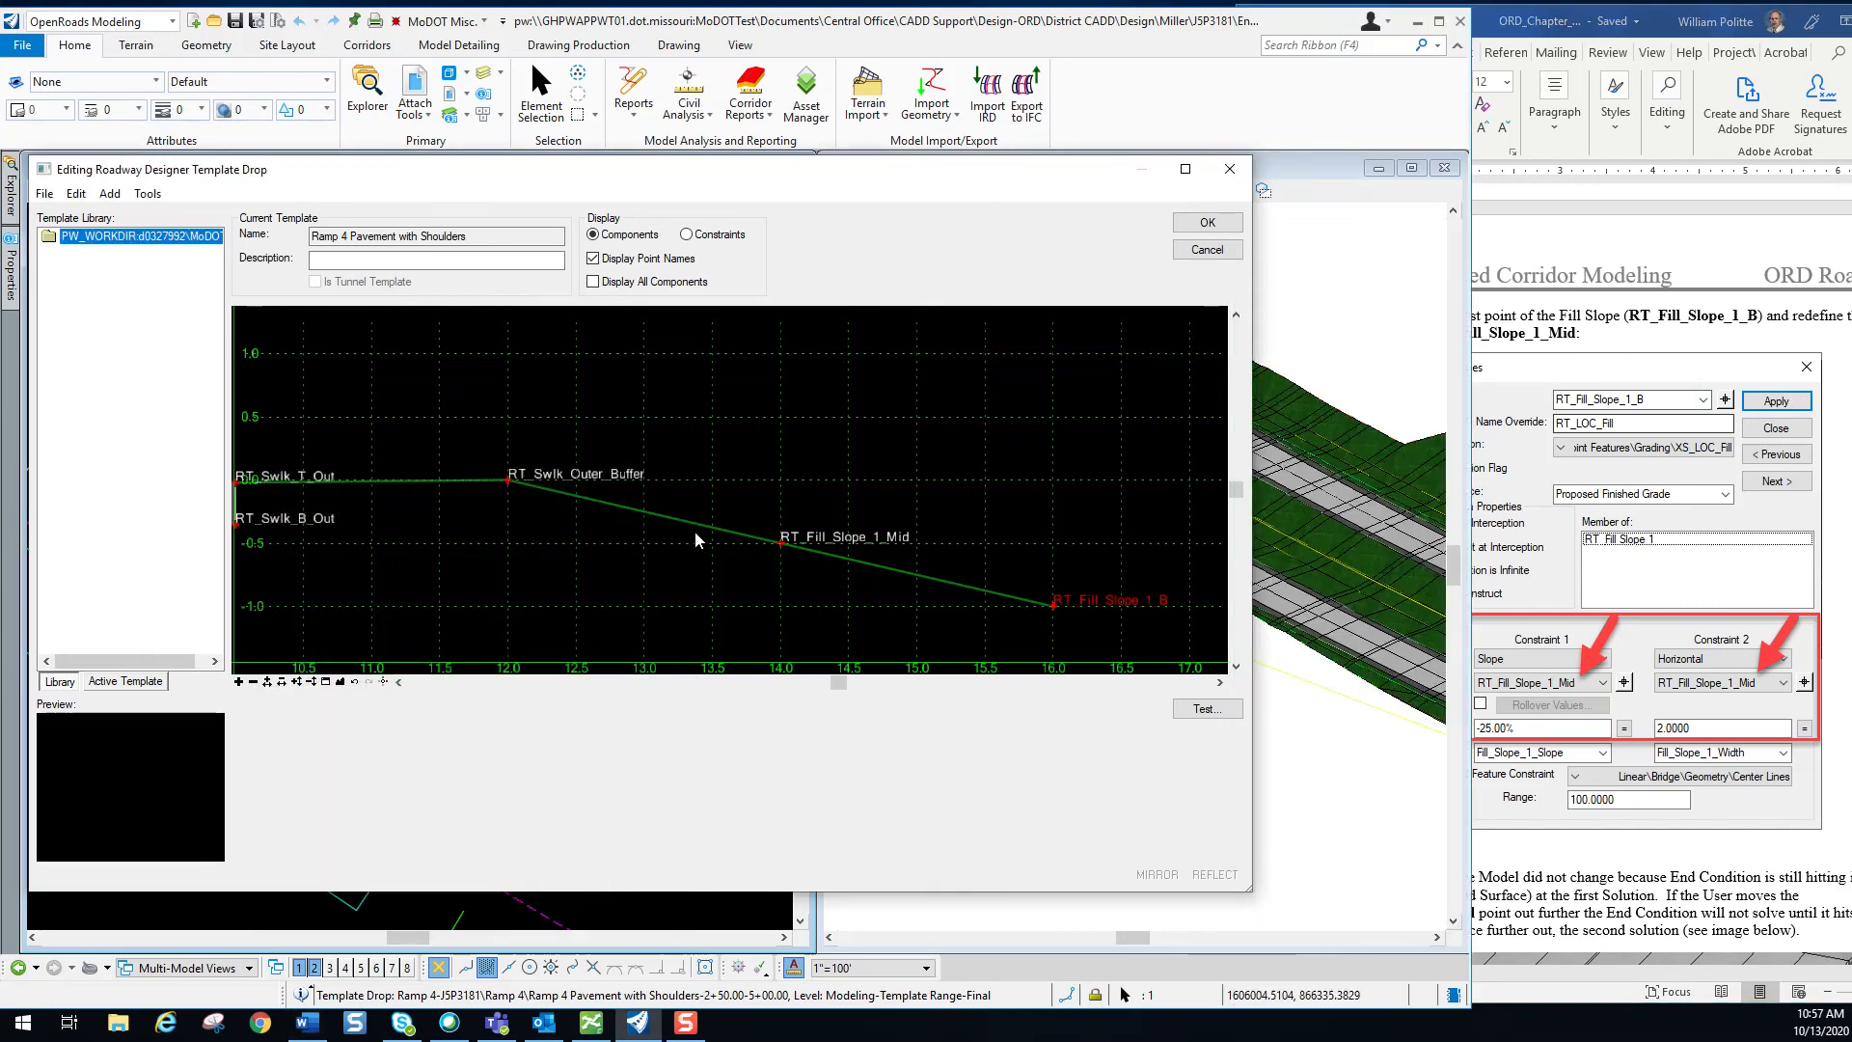
Read instruction 14 in the Word manual about the effect of moving RT_Fill_Slope_1_Mid on the end condition.
{"action": "left_click", "coordinate": [1634, 858]}
{"action": "scroll", "coordinate": [1312, 675], "scroll_direction": "down", "scroll_amount": 4}
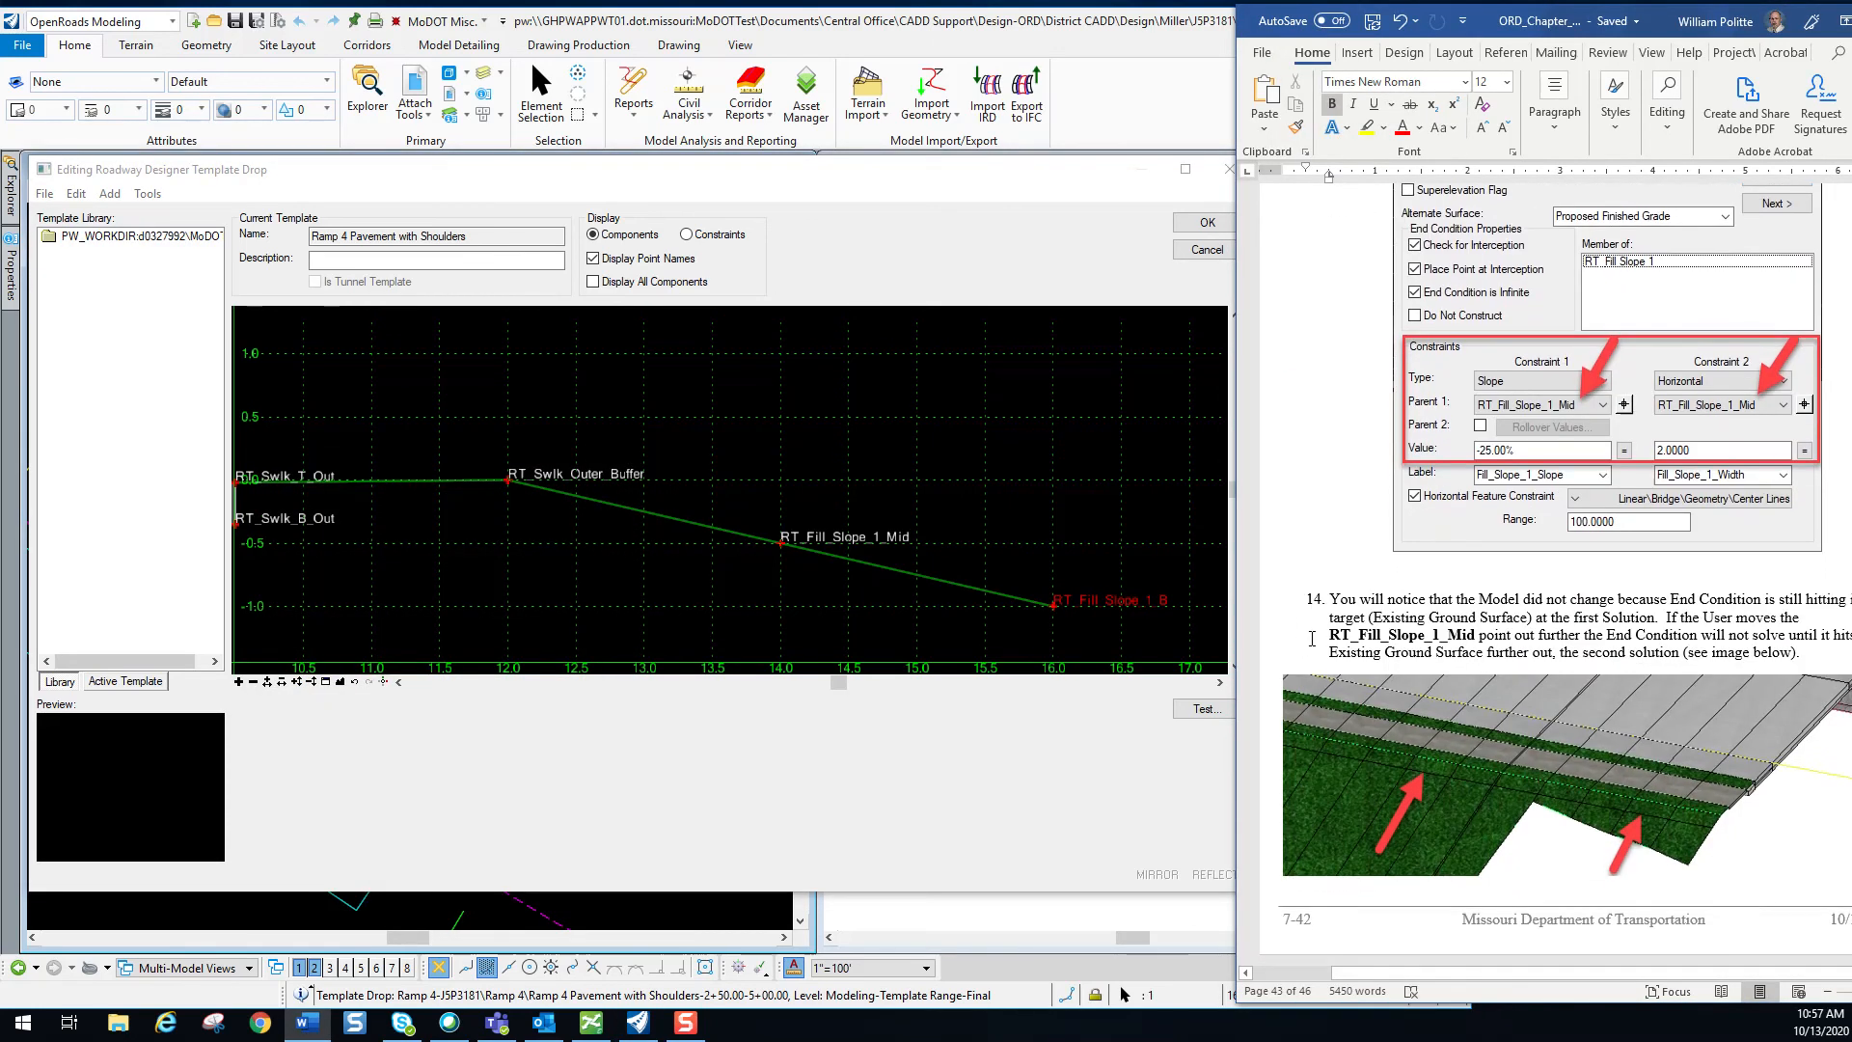
{"action": "scroll", "coordinate": [1312, 638], "scroll_direction": "down", "scroll_amount": 3}
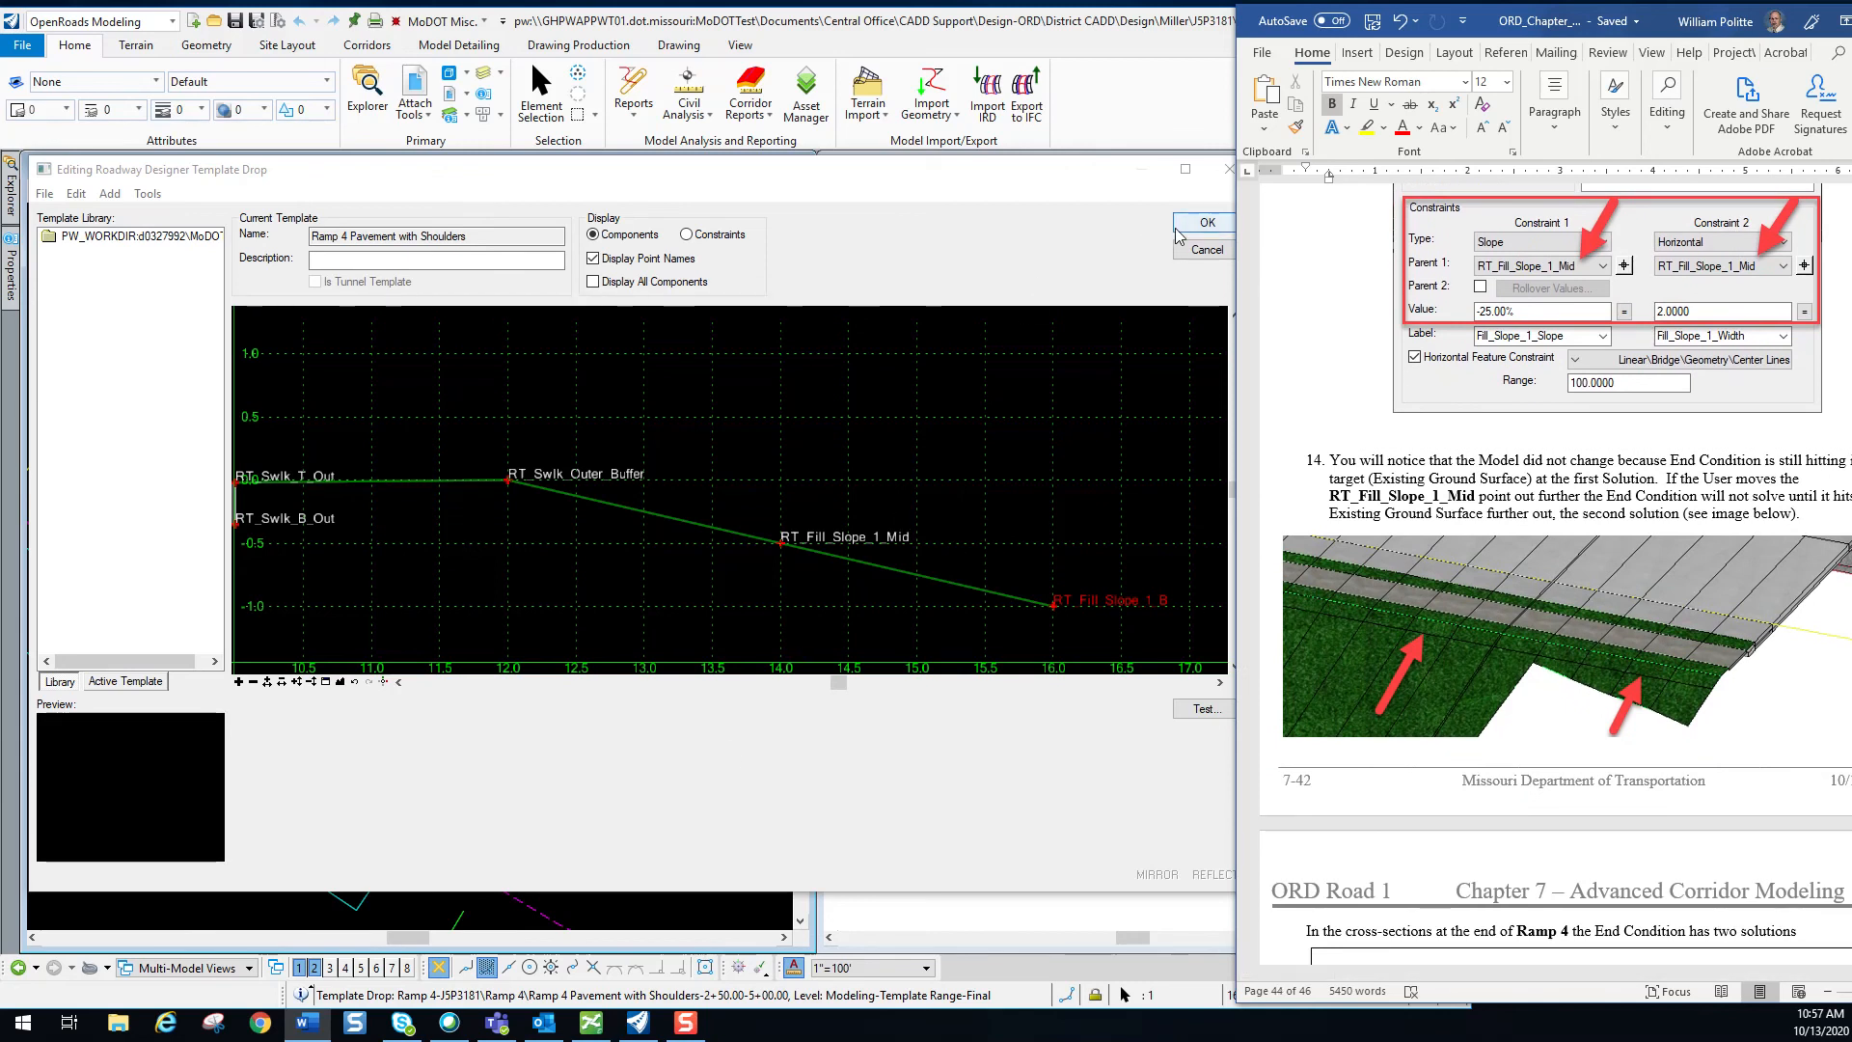
Accept the Ramp 4 template drop edits in OpenRoads Designer and inspect the right fill slope at the ramp's end in 3D.
{"action": "left_click_drag", "start_coordinate": [1603, 29], "coordinate": [1443, 29]}
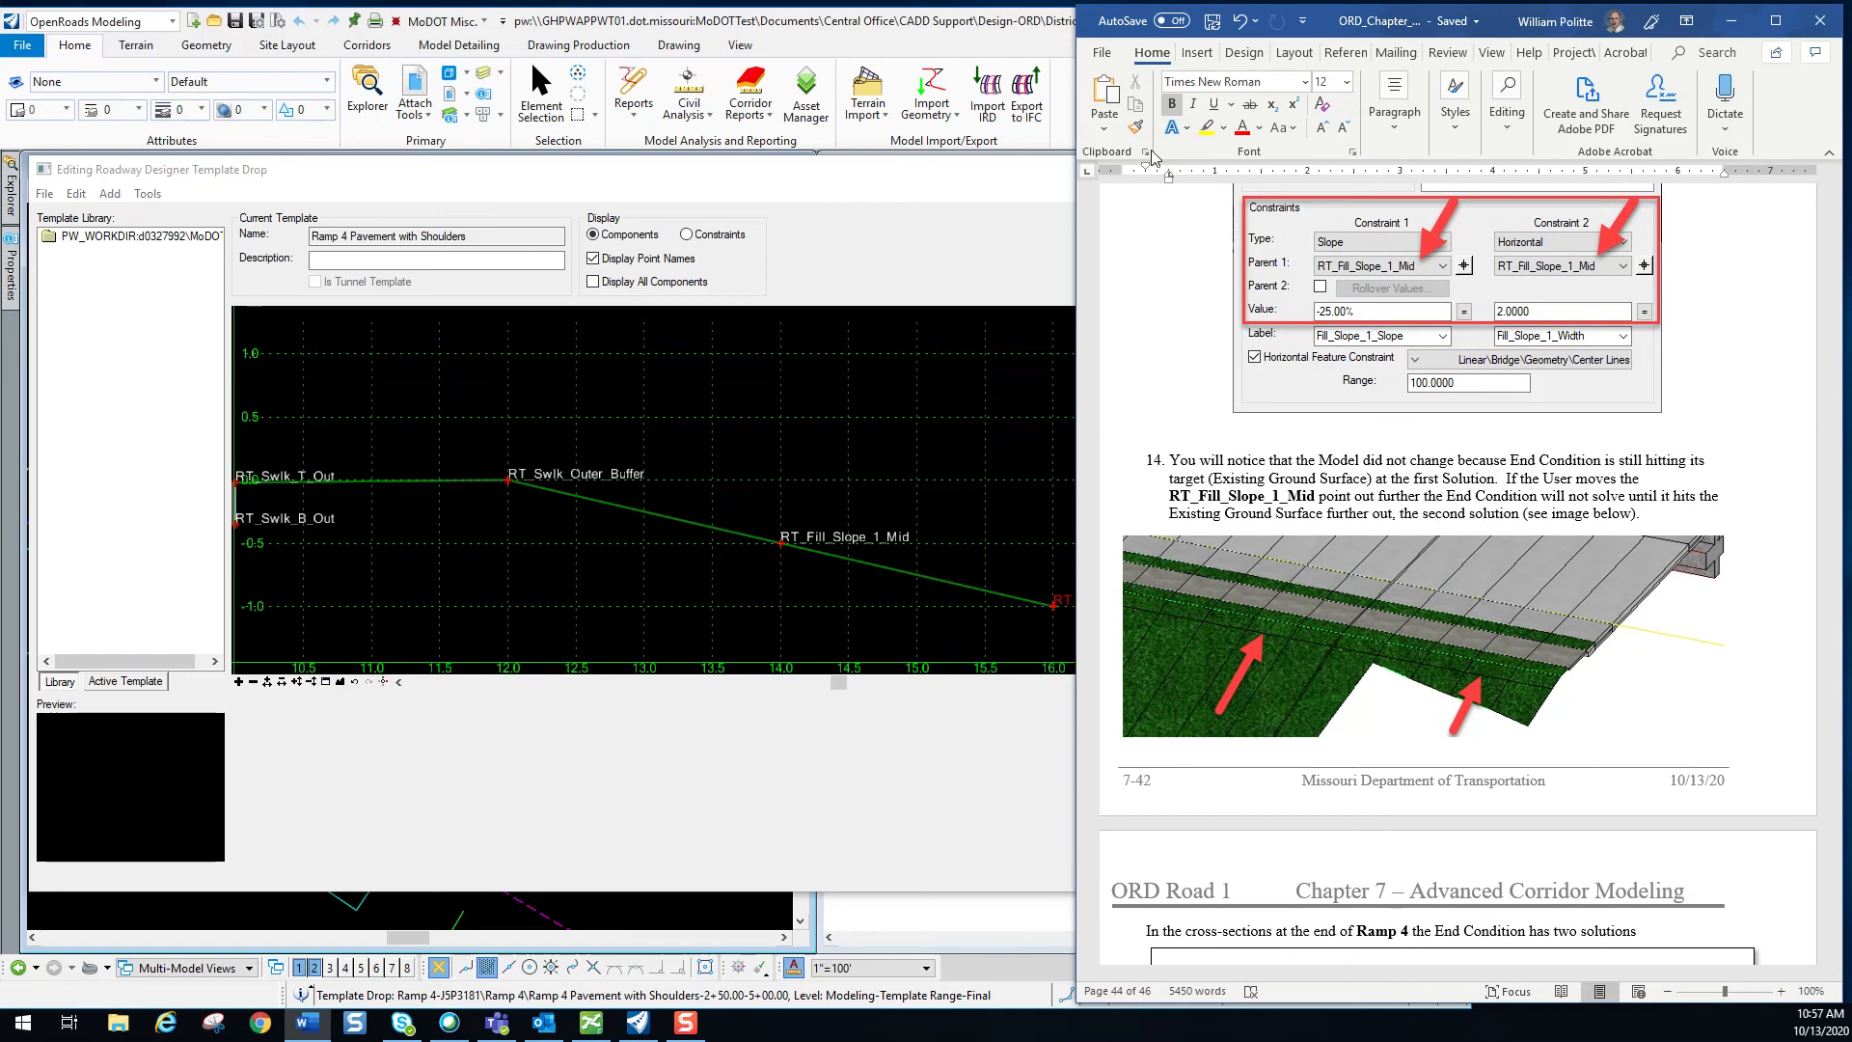
{"action": "left_click", "coordinate": [785, 190]}
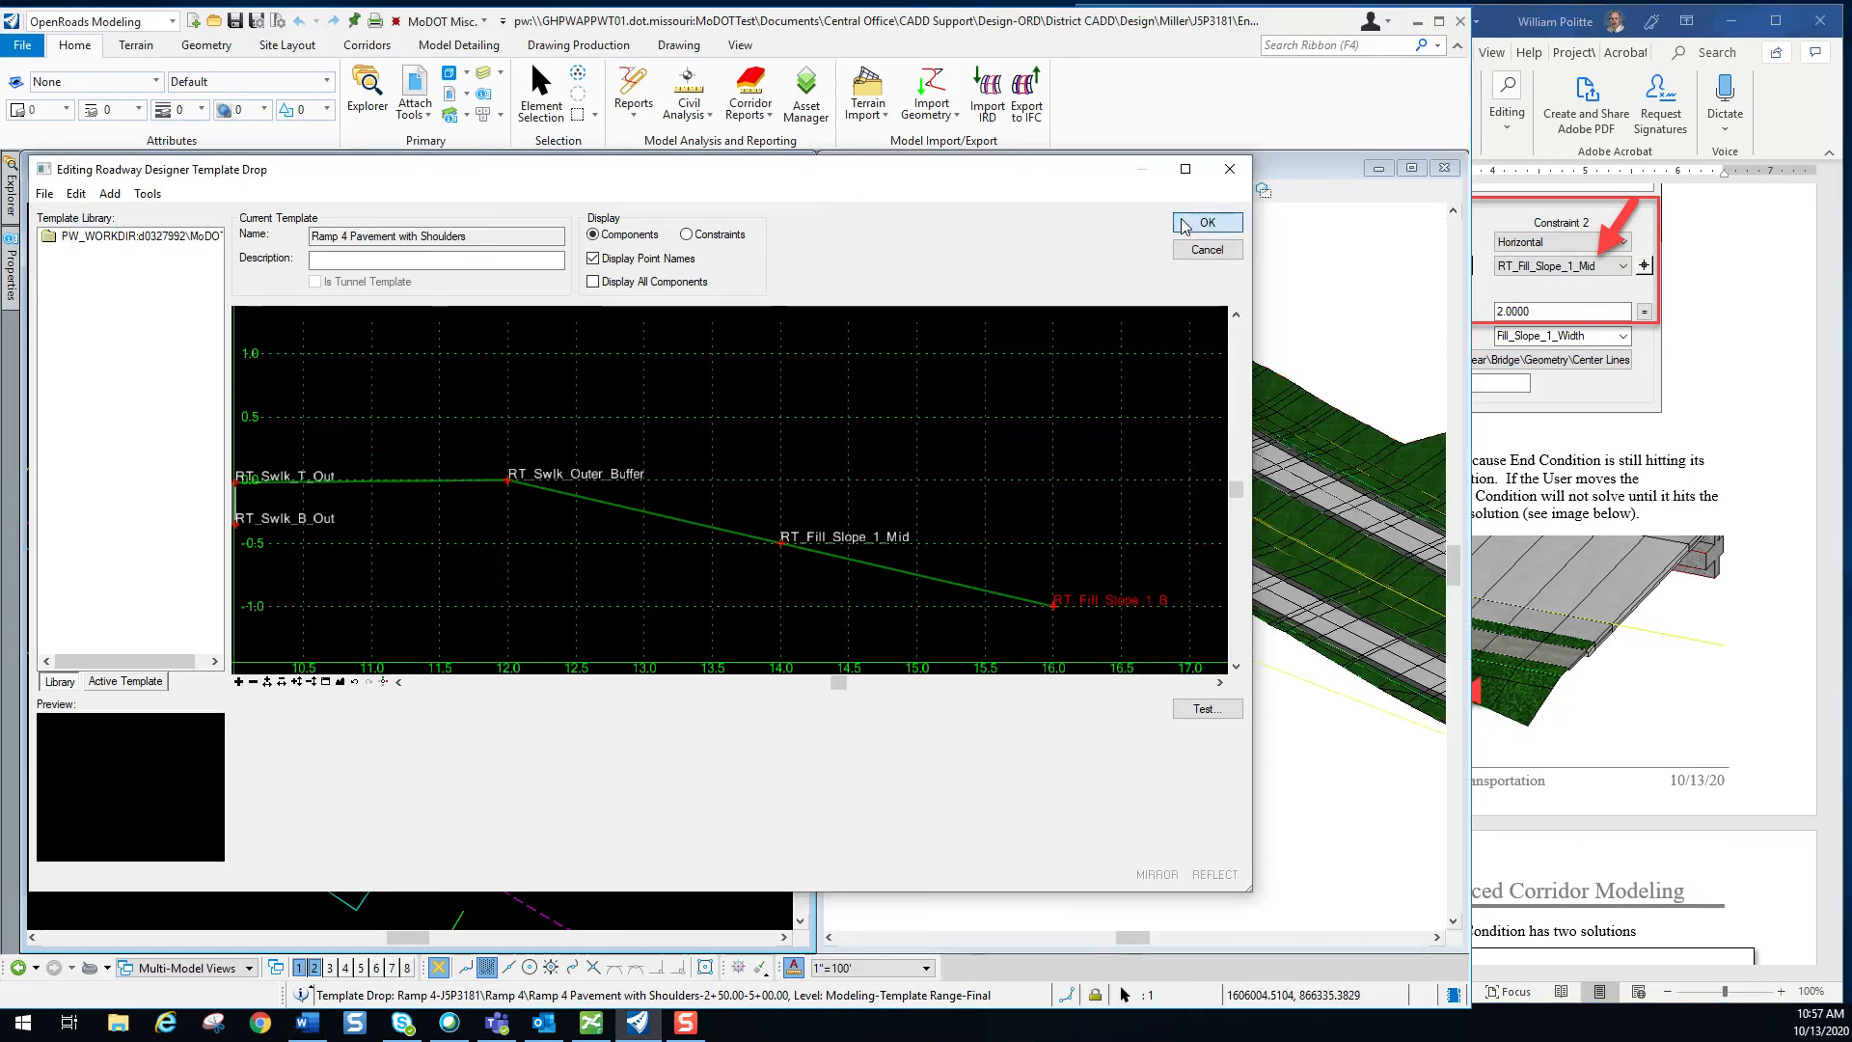
{"action": "left_click", "coordinate": [1224, 223]}
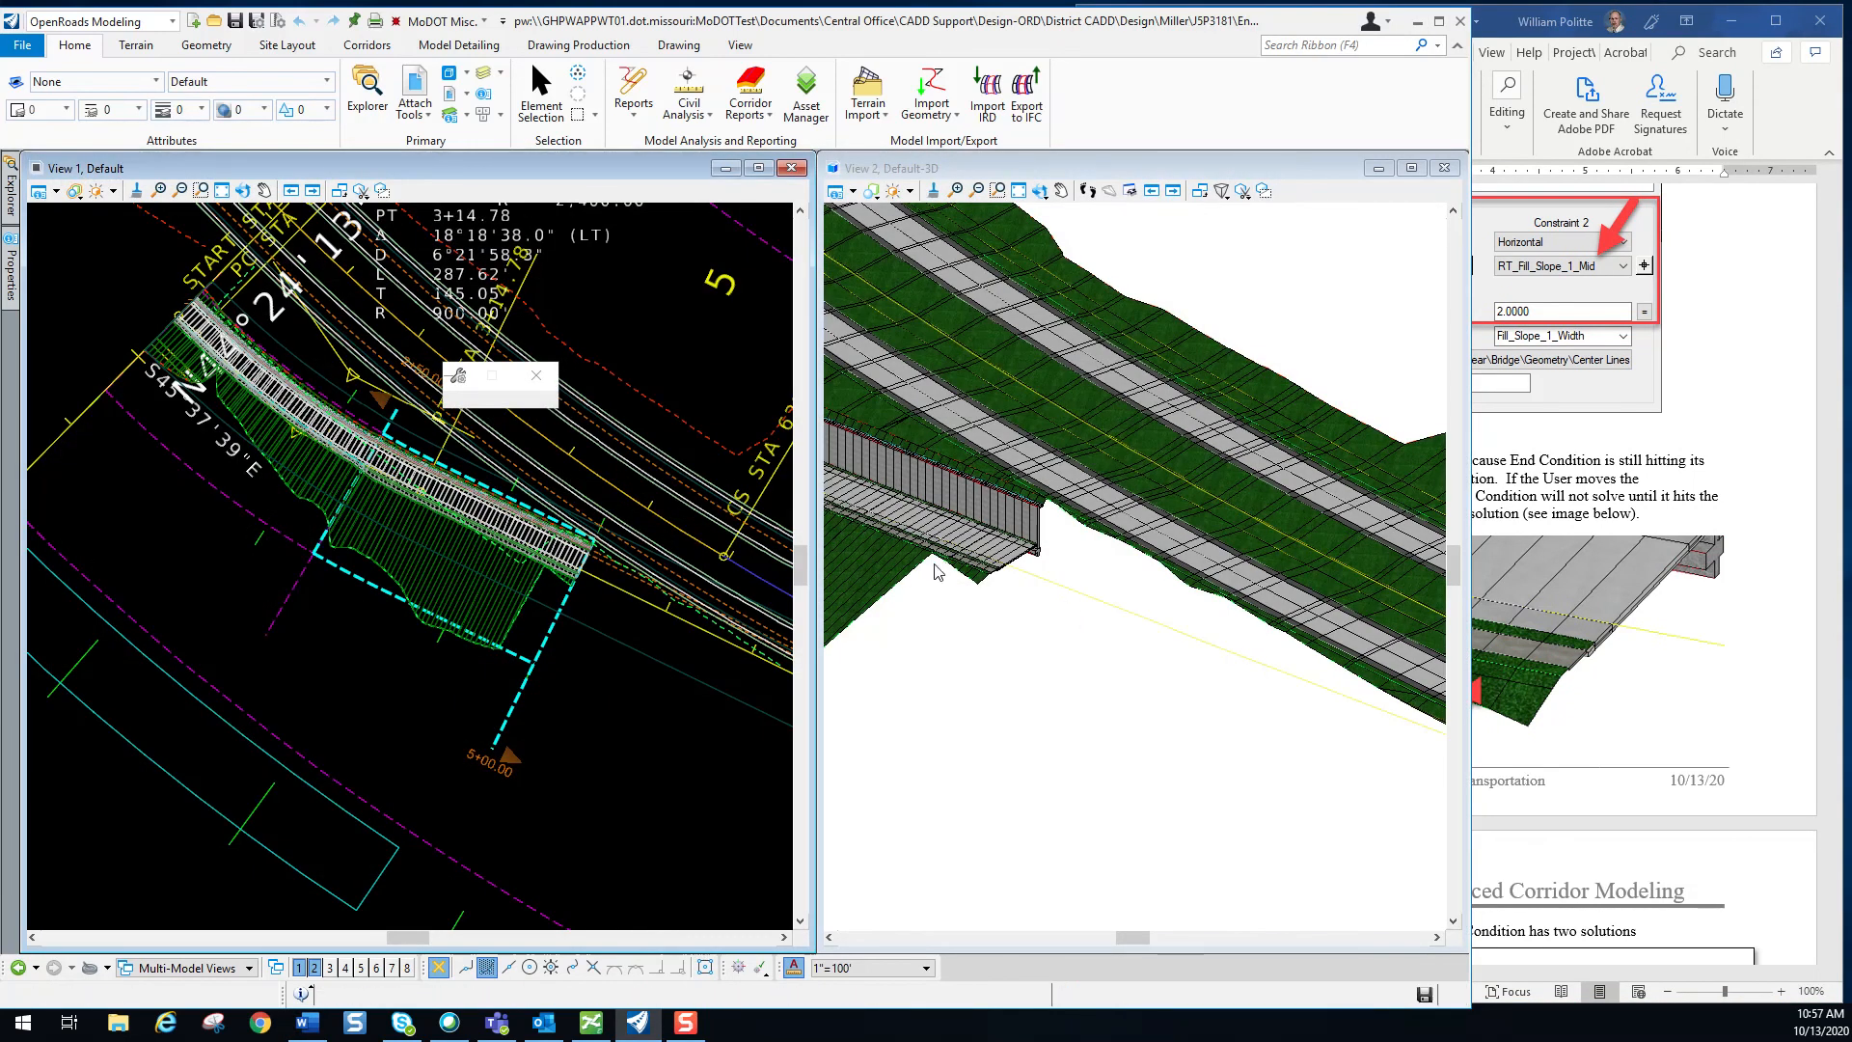
{"action": "scroll", "coordinate": [953, 579], "scroll_direction": "up", "scroll_amount": 3}
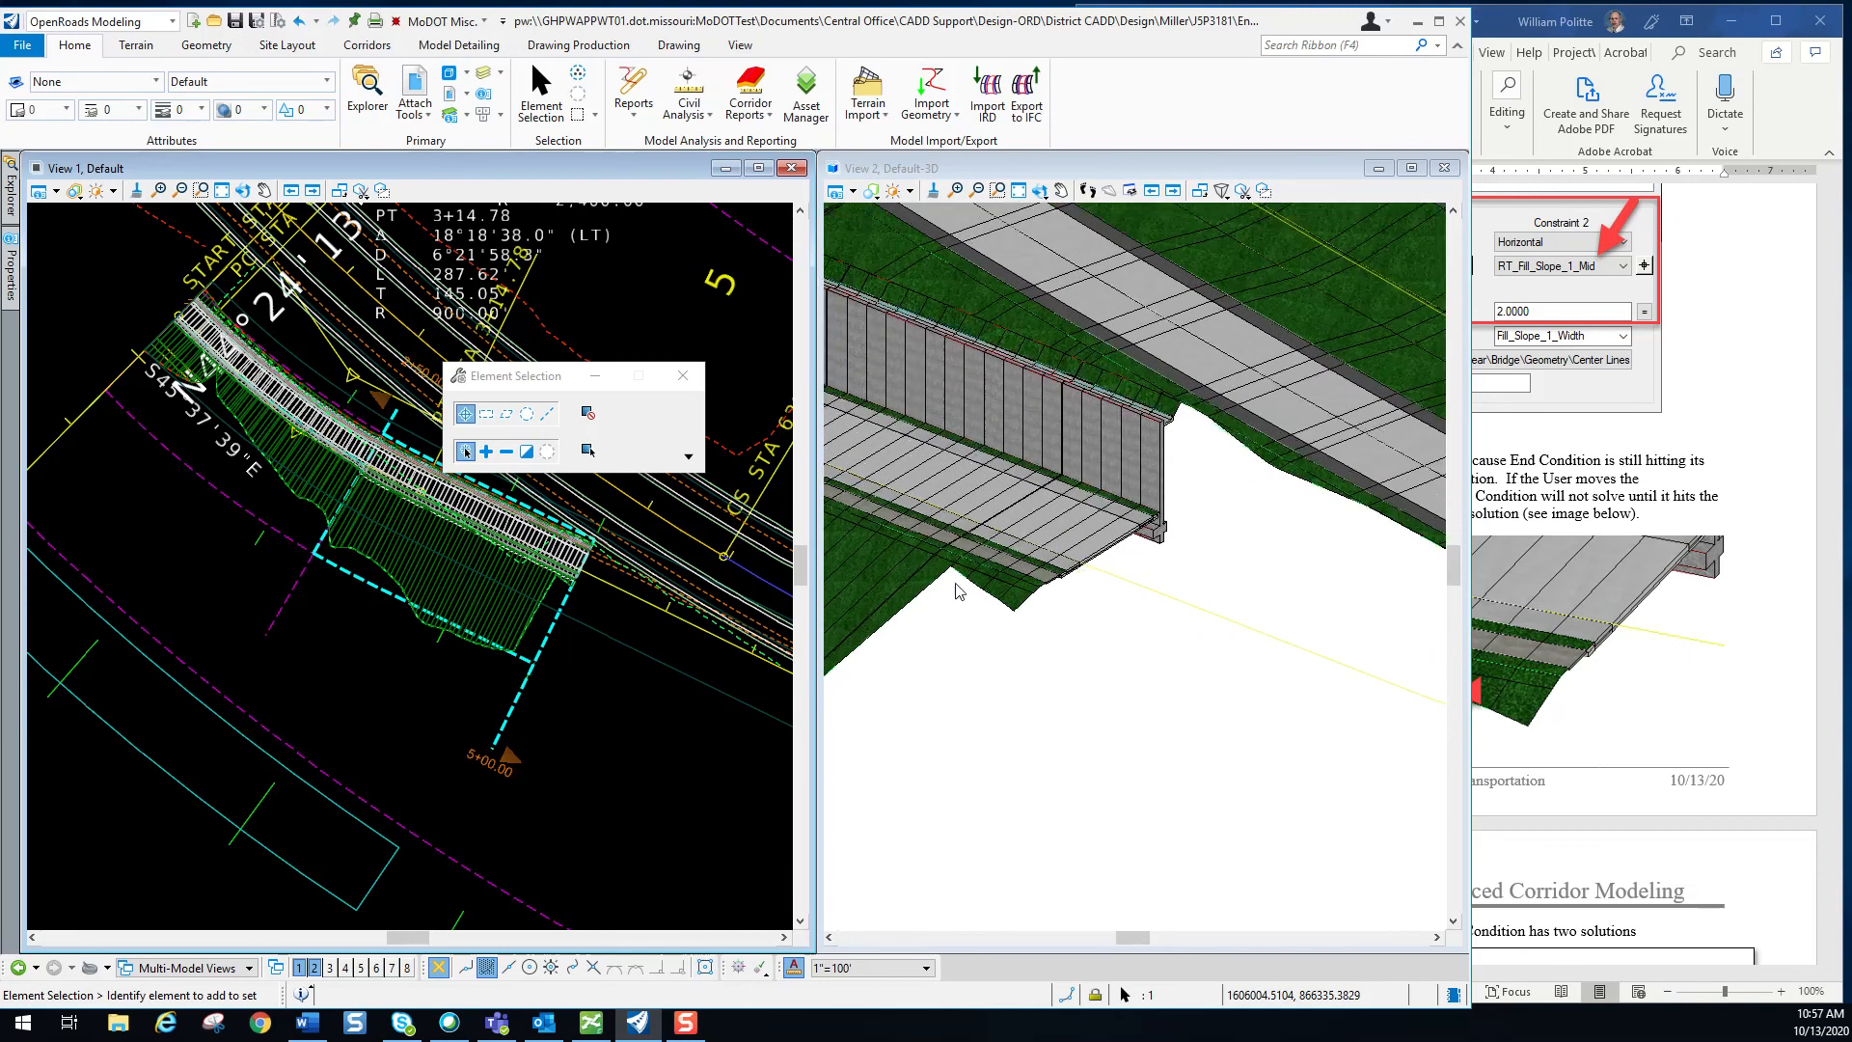
{"action": "scroll", "coordinate": [1657, 619], "scroll_direction": "down", "scroll_amount": 3}
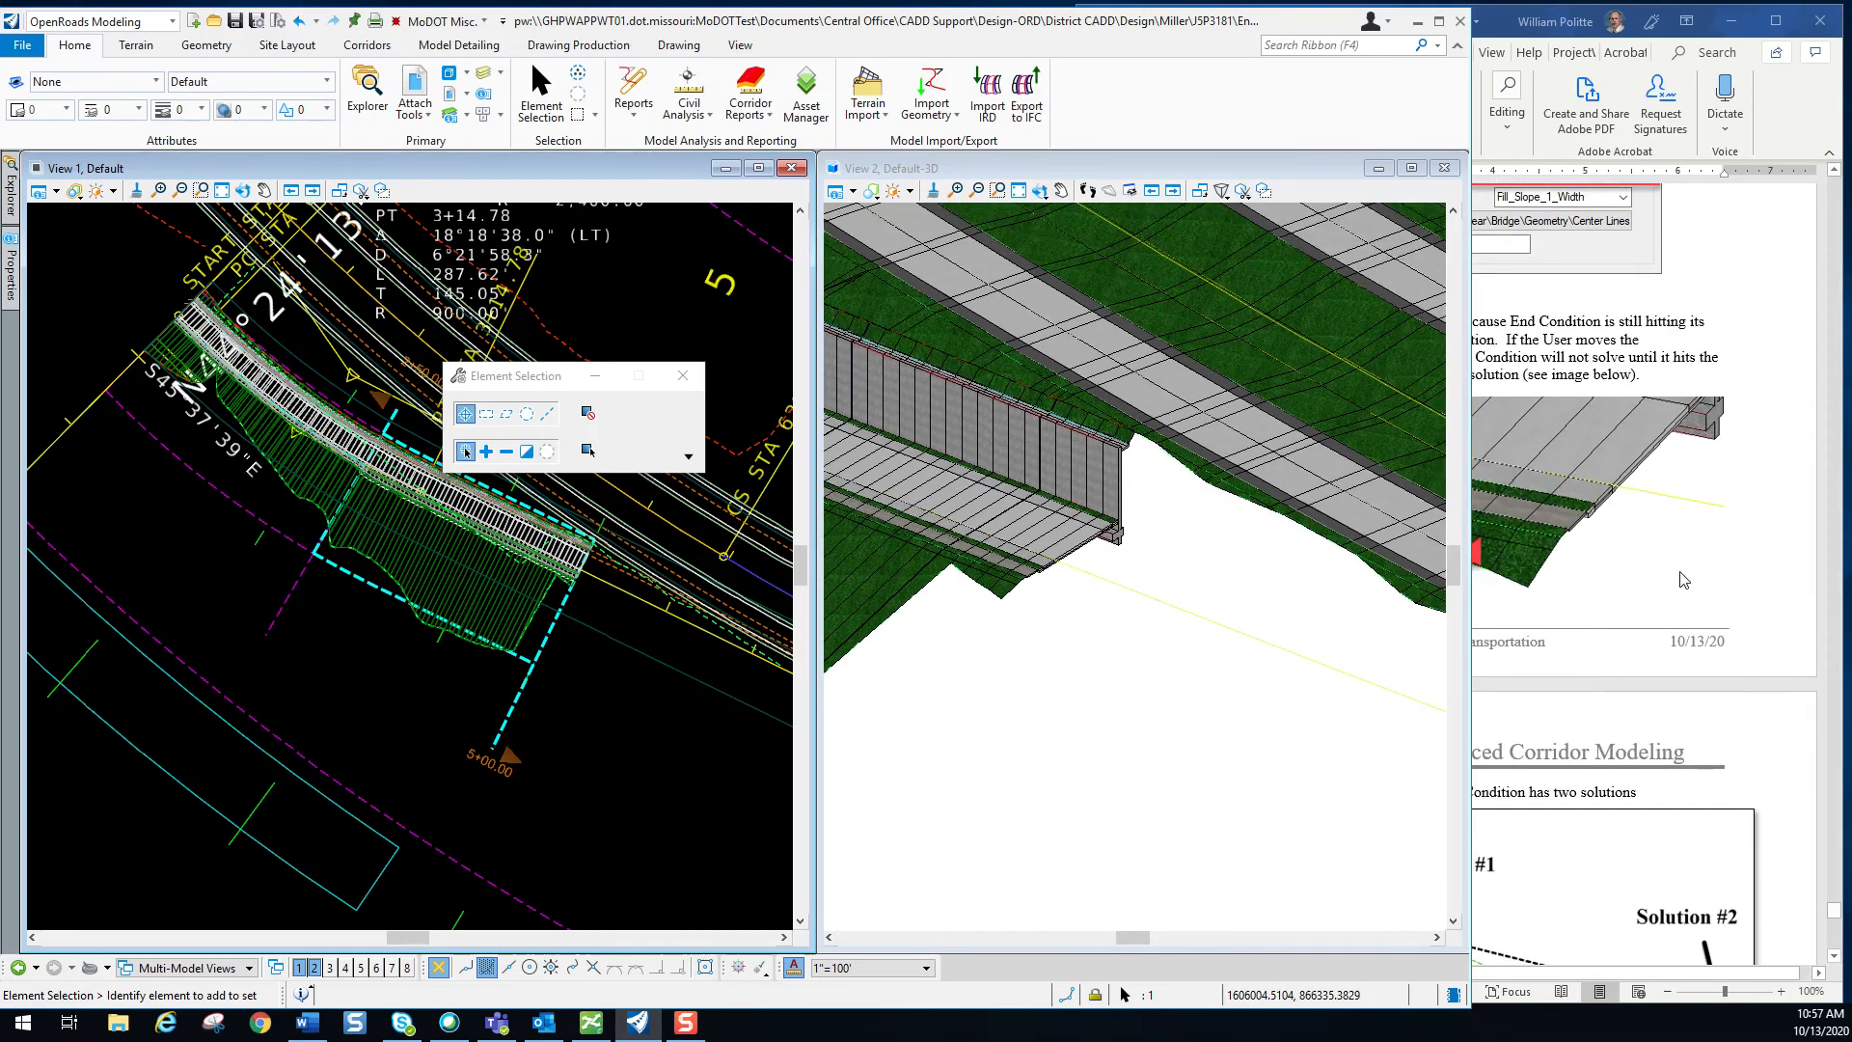
Read the Word manual's explanation of the two end condition solutions on Ramp 4 and instruction 15 about RT_Fill_Slope_1_Mid.
{"action": "left_click", "coordinate": [1659, 598]}
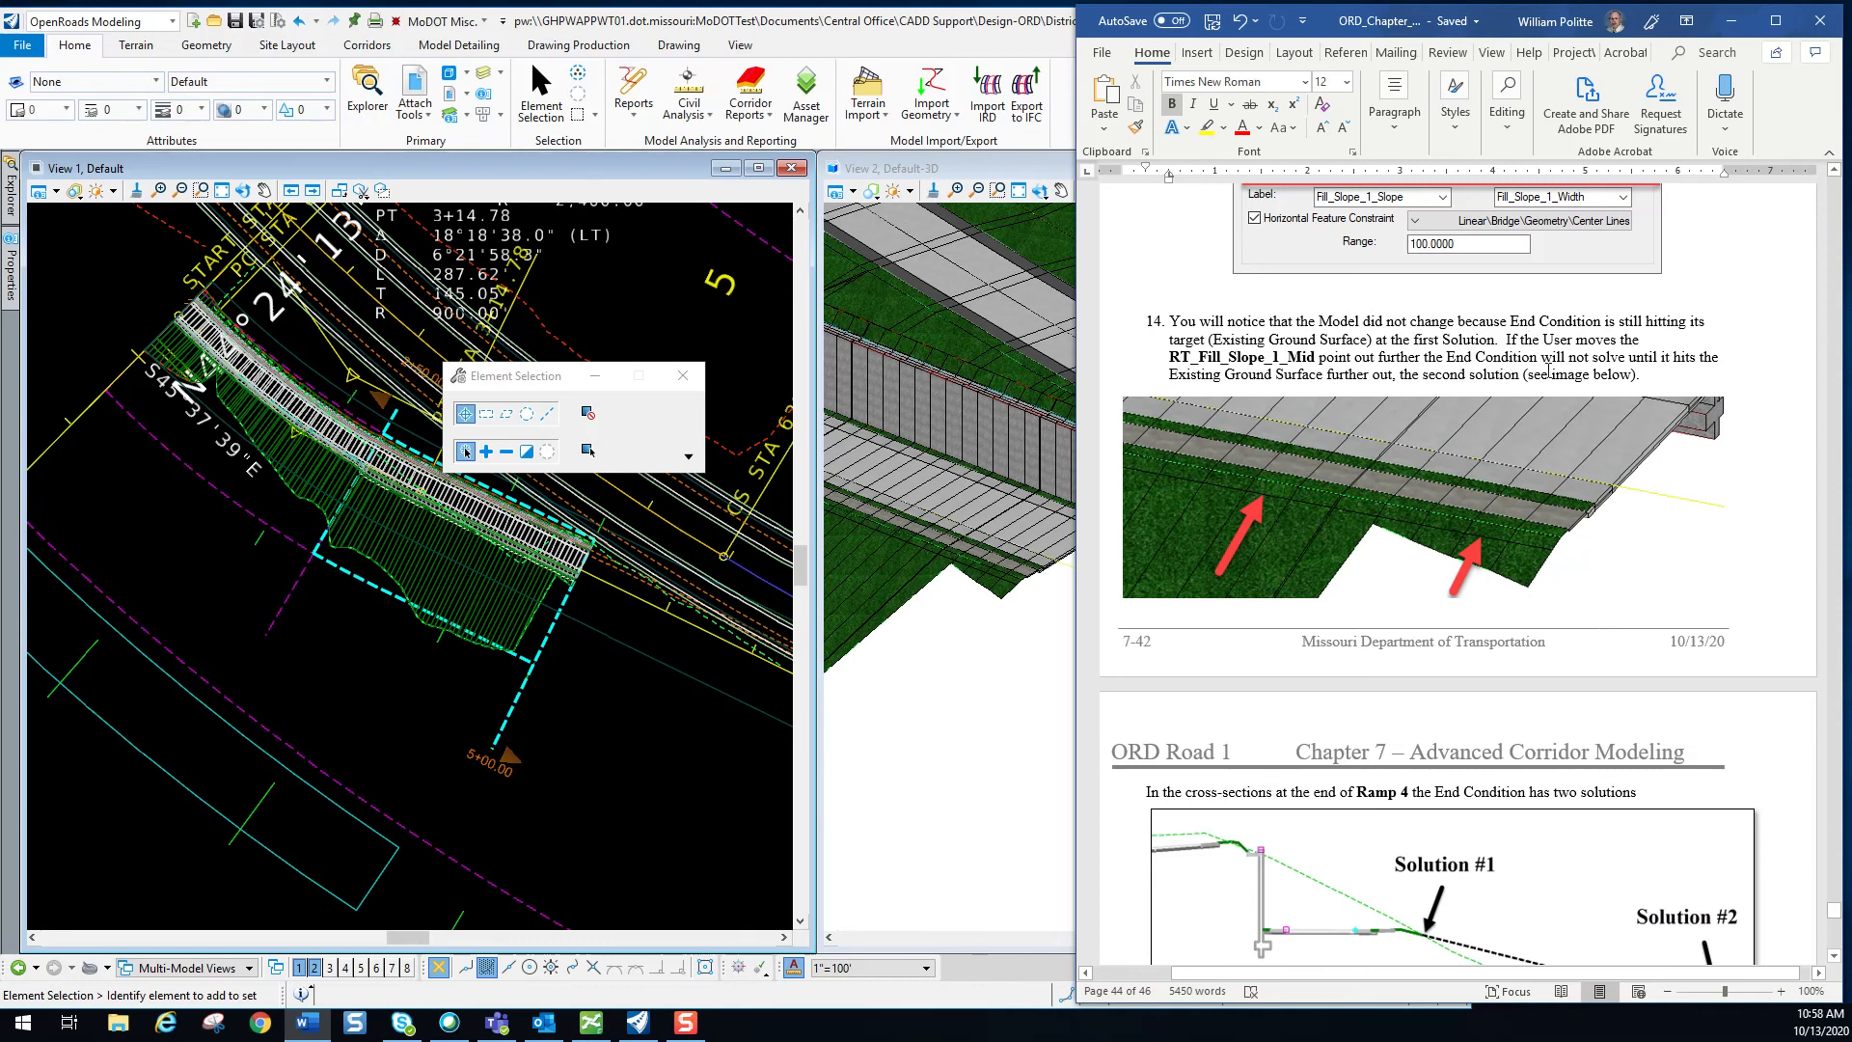
{"action": "scroll", "coordinate": [1573, 358], "scroll_direction": "down", "scroll_amount": 1}
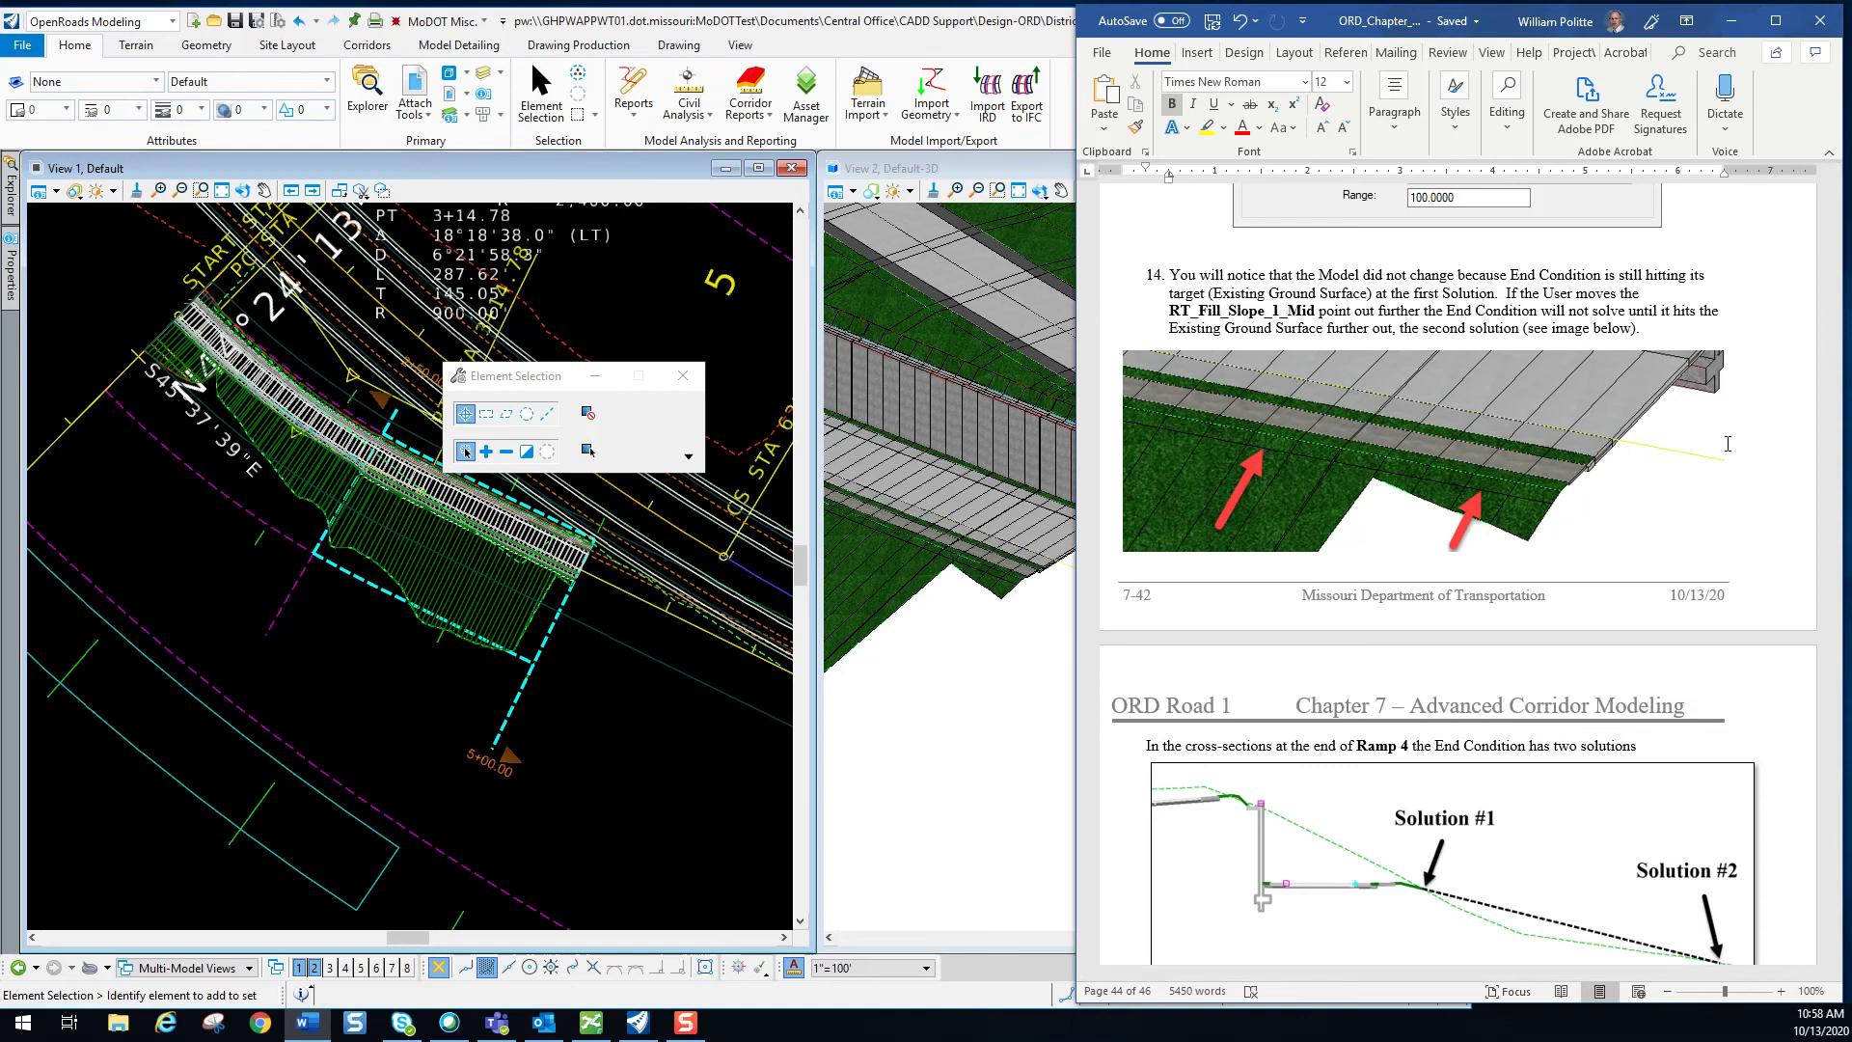
{"action": "scroll", "coordinate": [1469, 526], "scroll_direction": "down", "scroll_amount": 8}
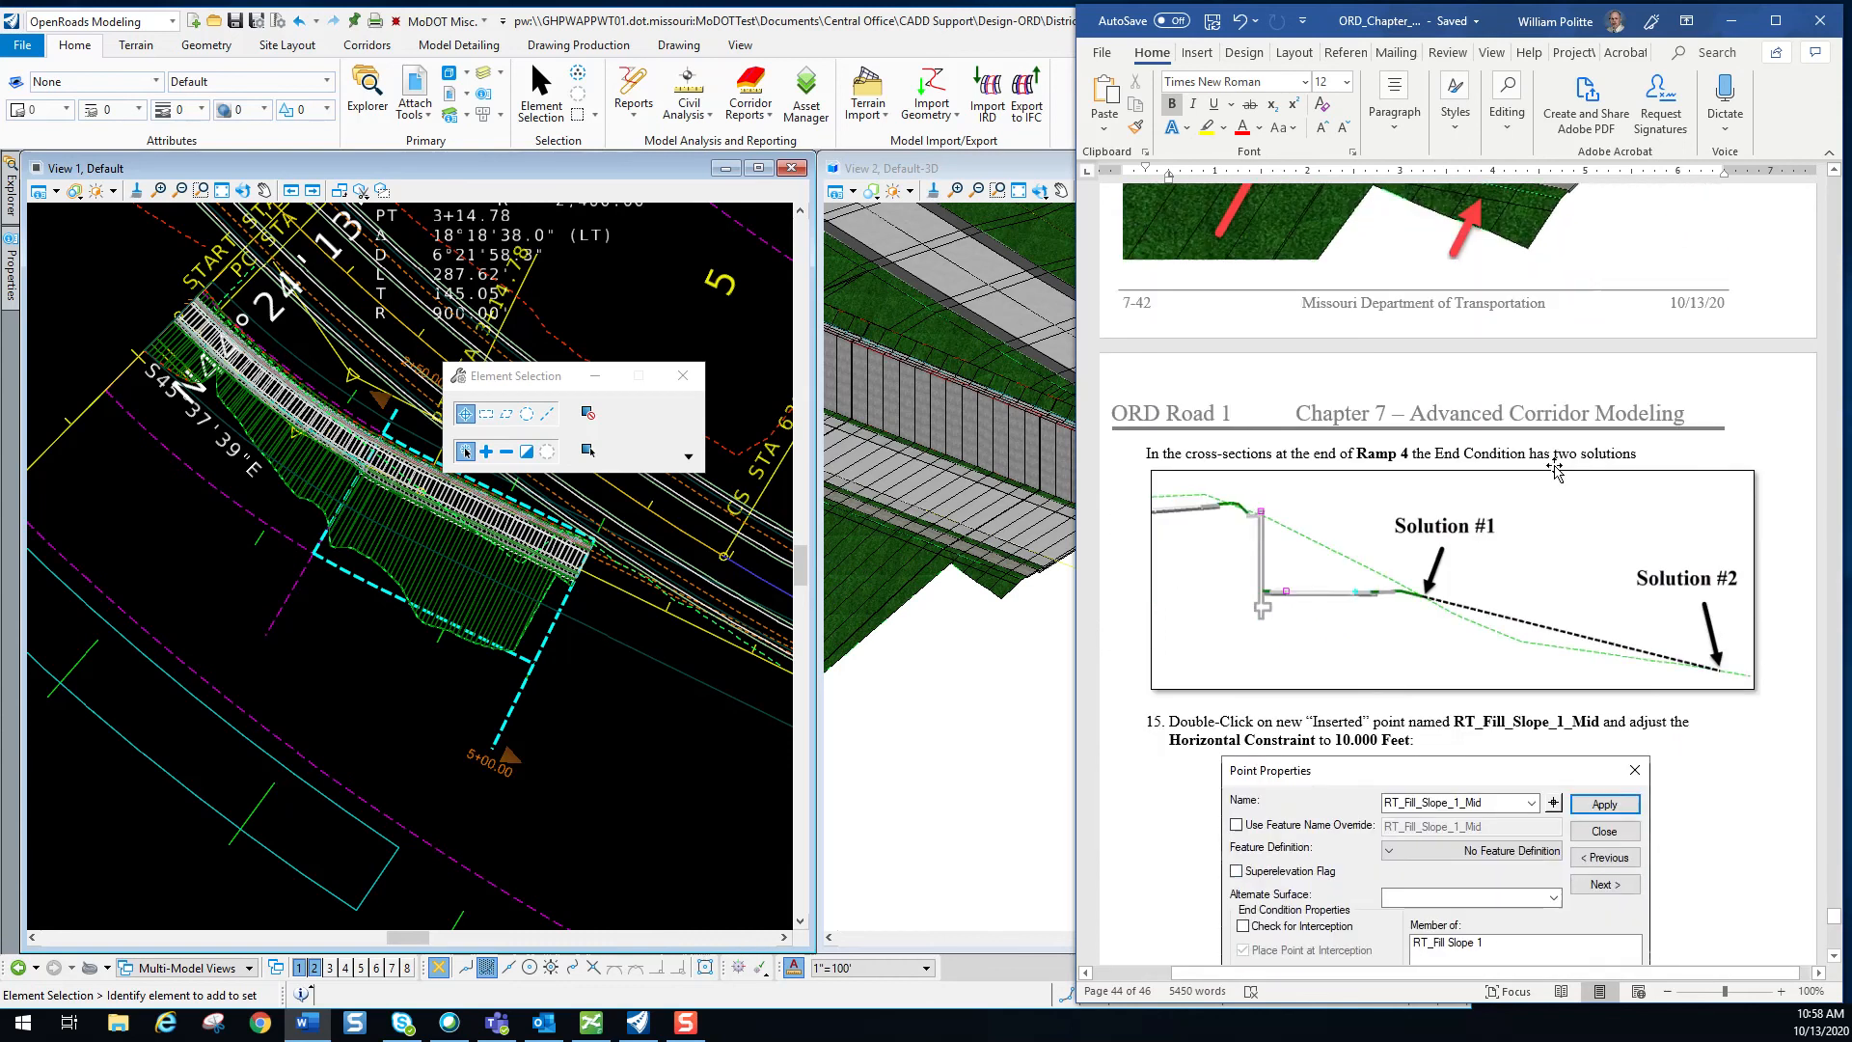
{"action": "scroll", "coordinate": [1468, 526], "scroll_direction": "up", "scroll_amount": 2}
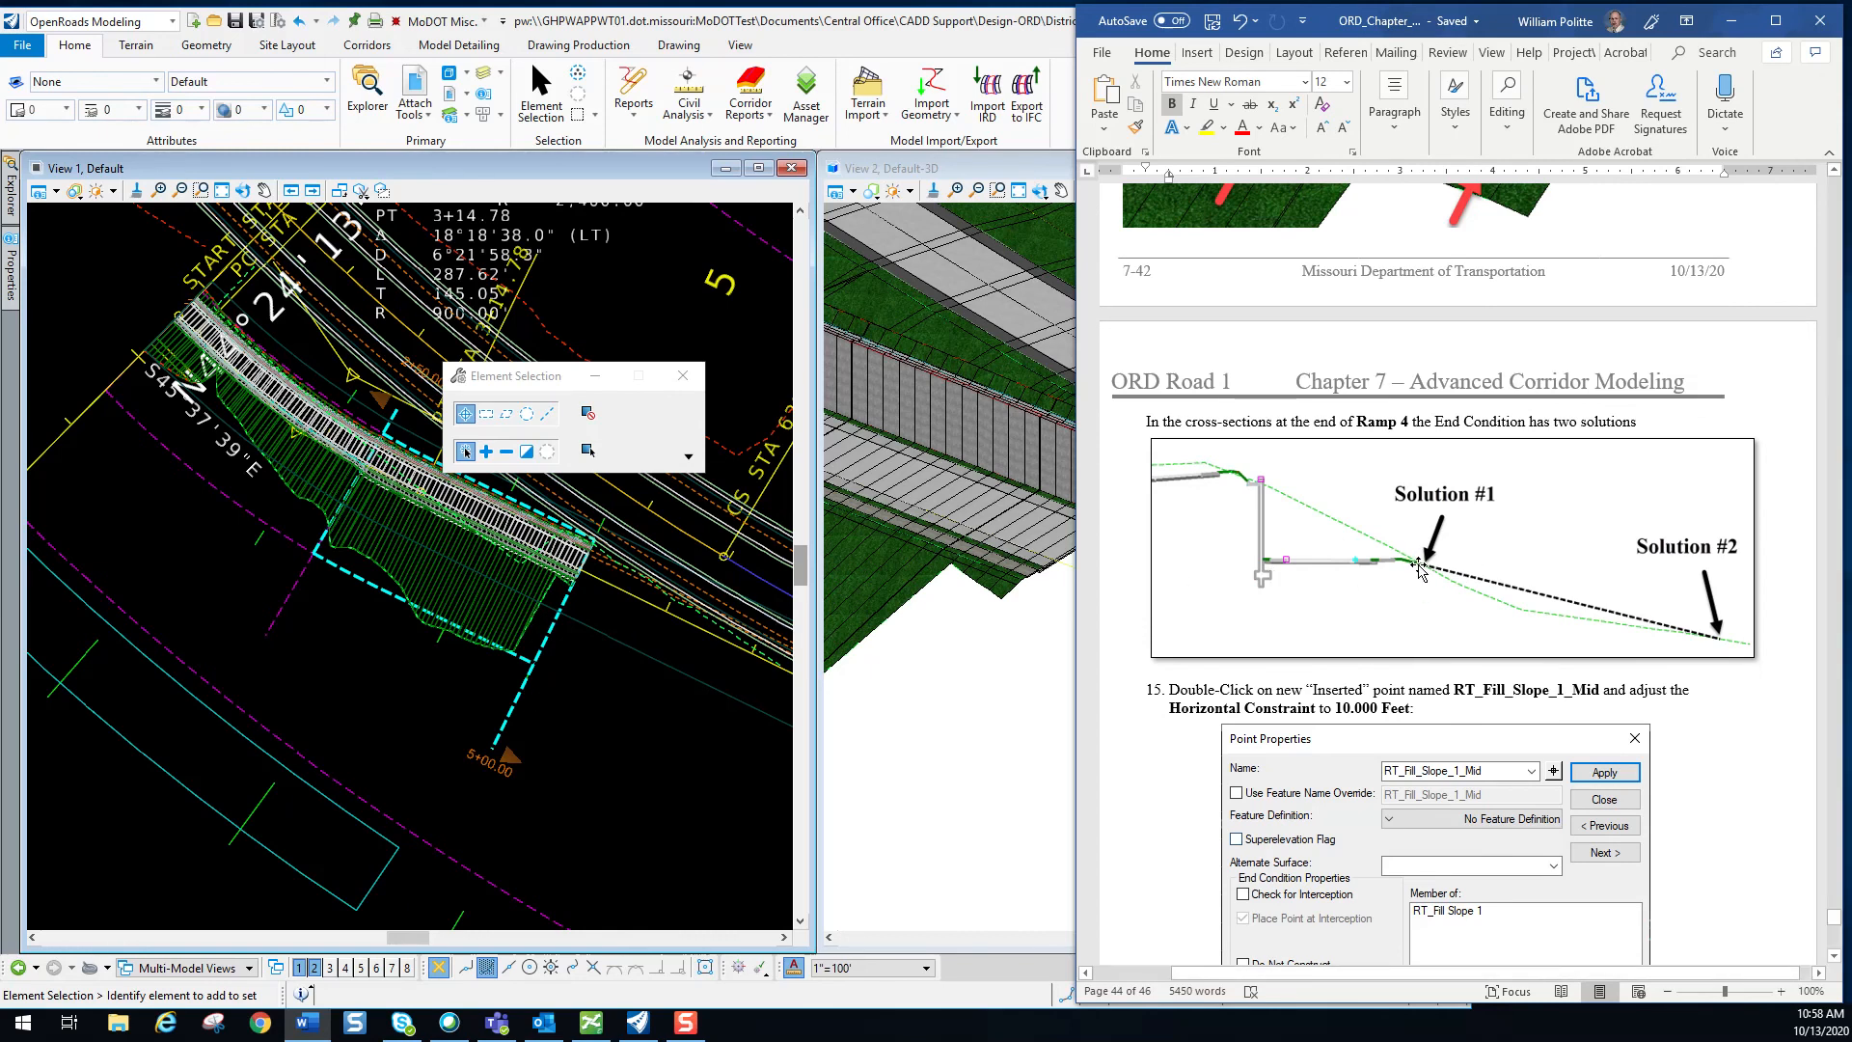
{"action": "scroll", "coordinate": [1429, 579], "scroll_direction": "down", "scroll_amount": 1}
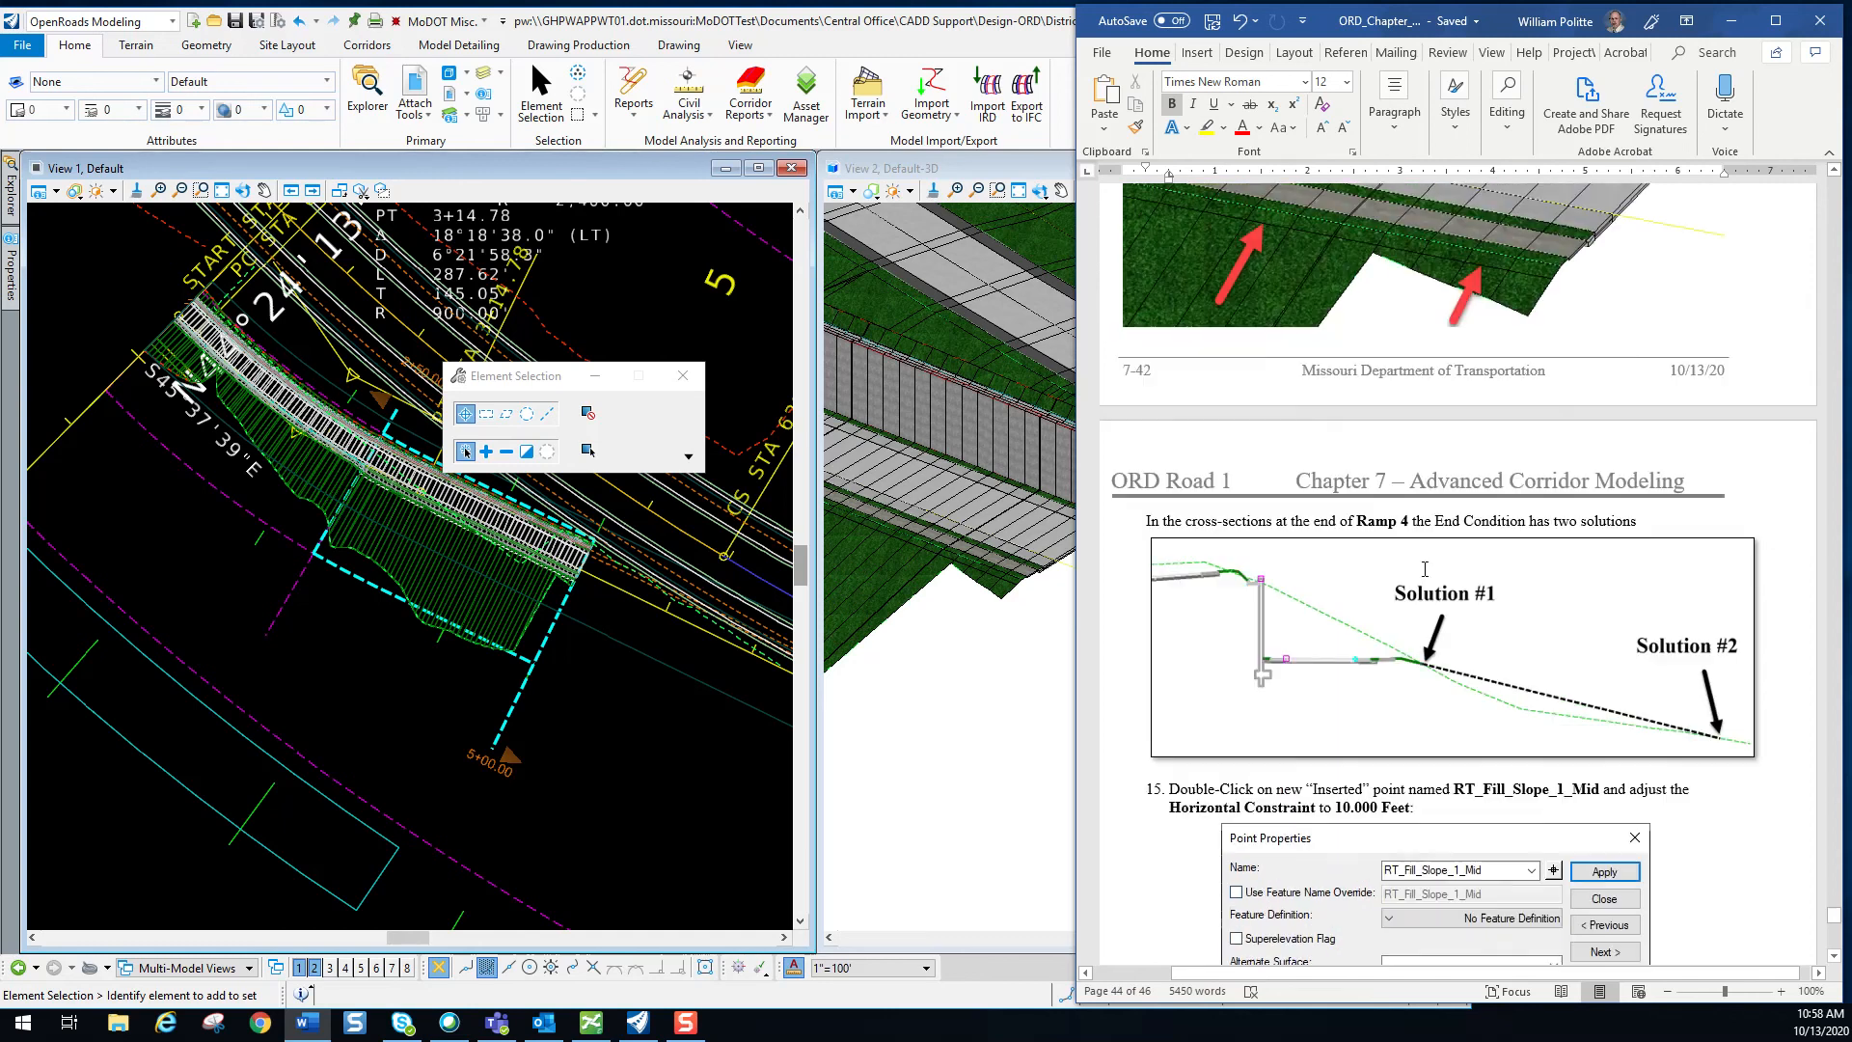
{"action": "scroll", "coordinate": [1427, 592], "scroll_direction": "down", "scroll_amount": 1}
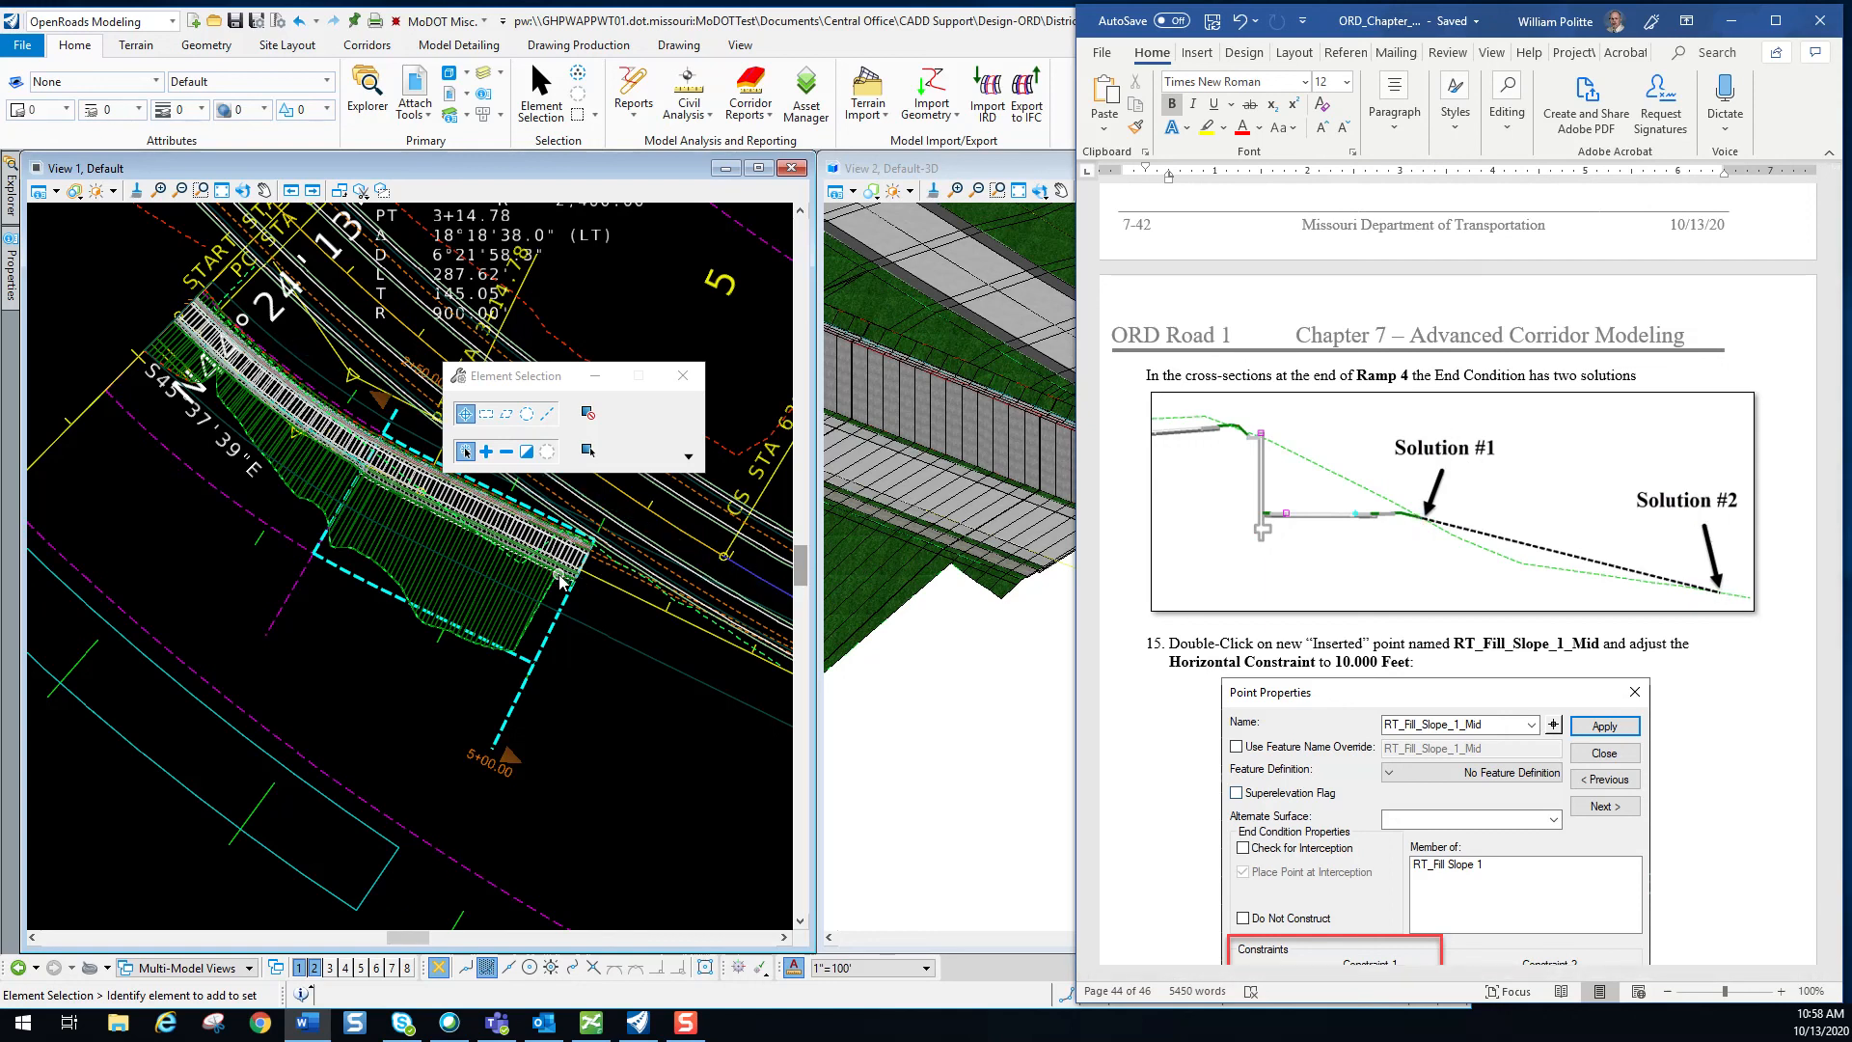
{"action": "scroll", "coordinate": [1346, 485], "scroll_direction": "down", "scroll_amount": 5}
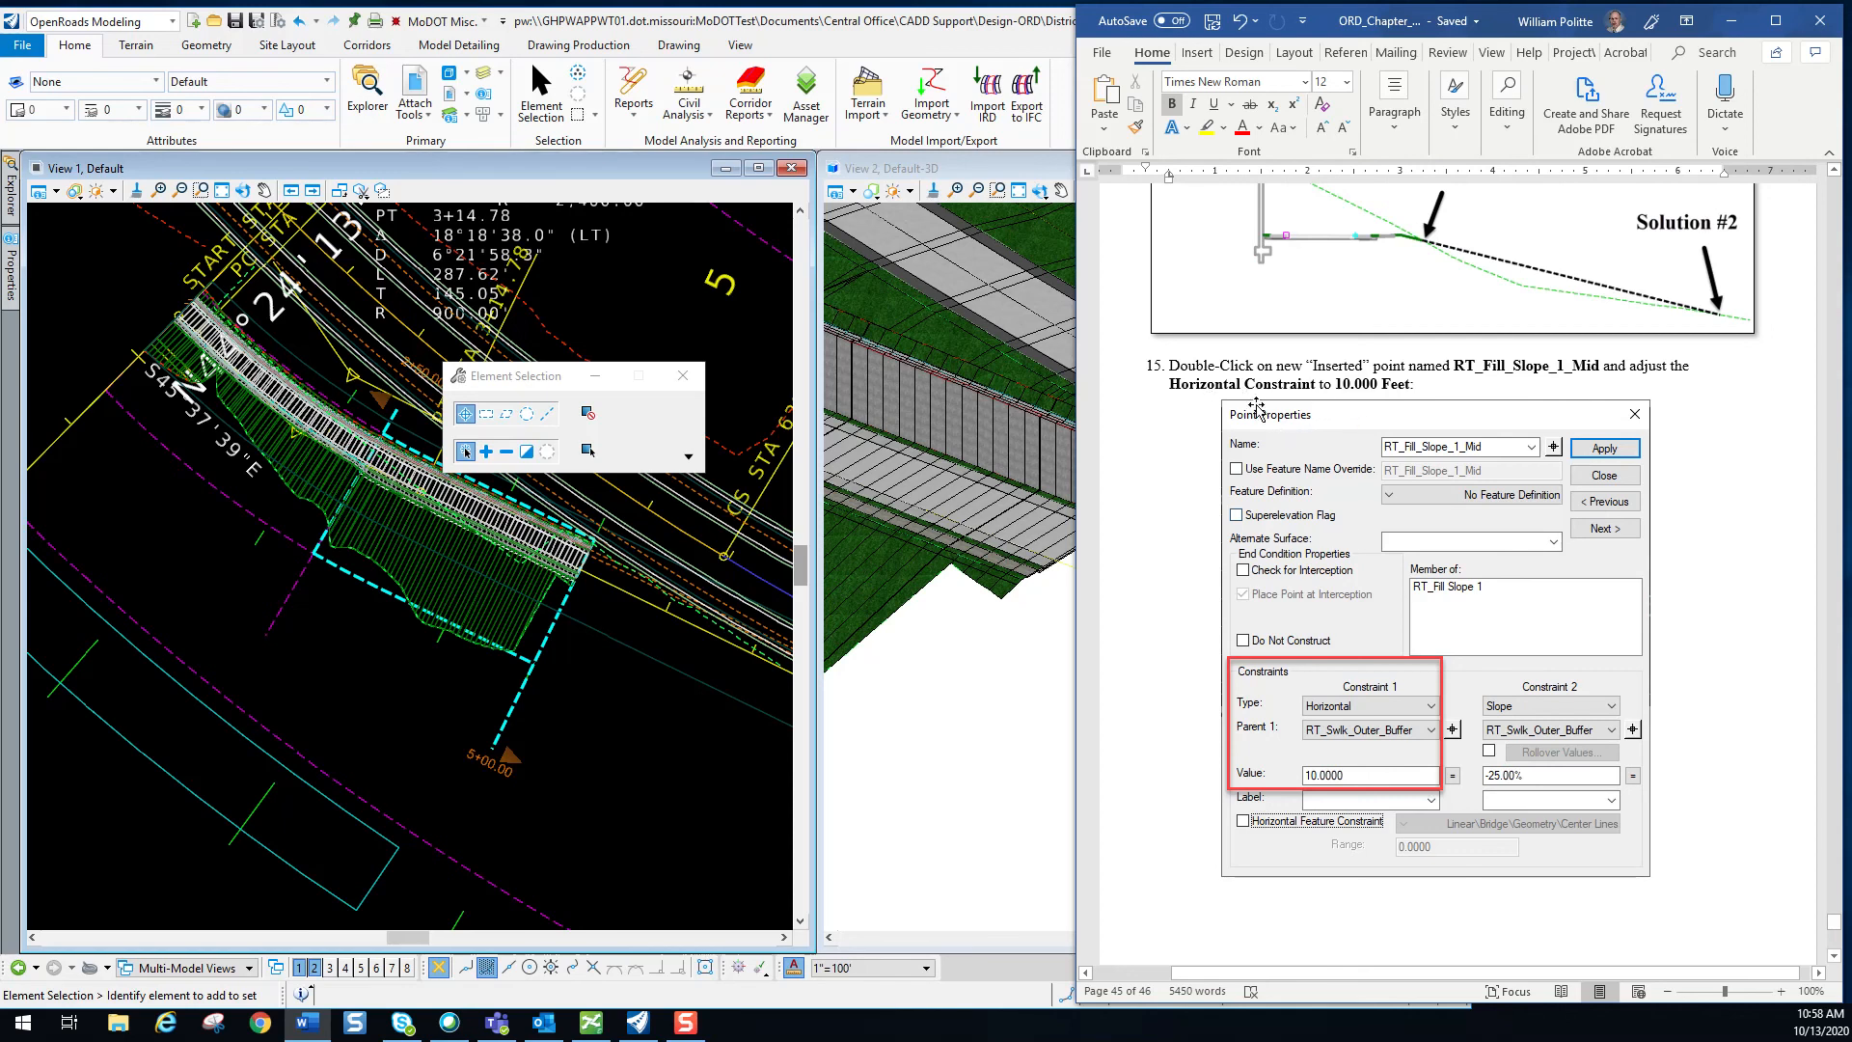
In the Ramp 4 template drop in OpenRoads Designer, set RT_Fill_Slope_1_Mid's Horizontal constraint to 10, apply it, and close the point's properties.
{"action": "left_click", "coordinate": [592, 728]}
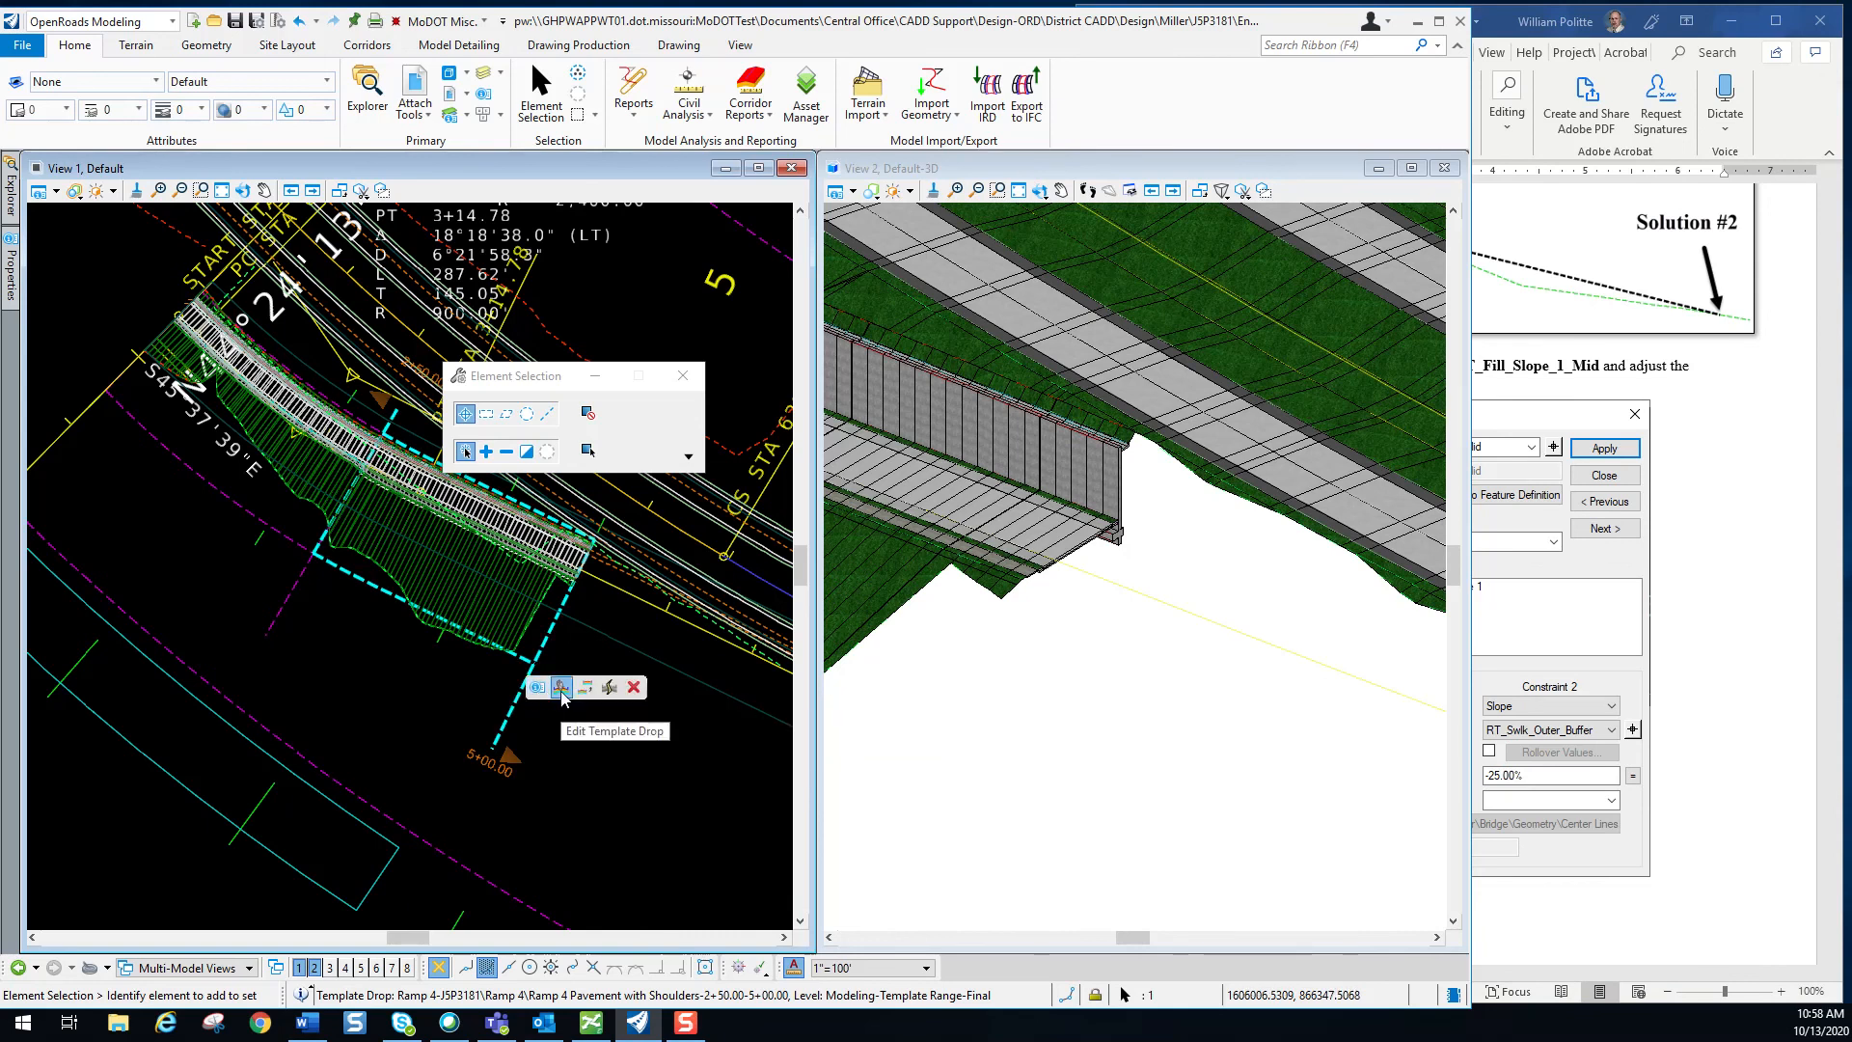
{"action": "left_click", "coordinate": [561, 688]}
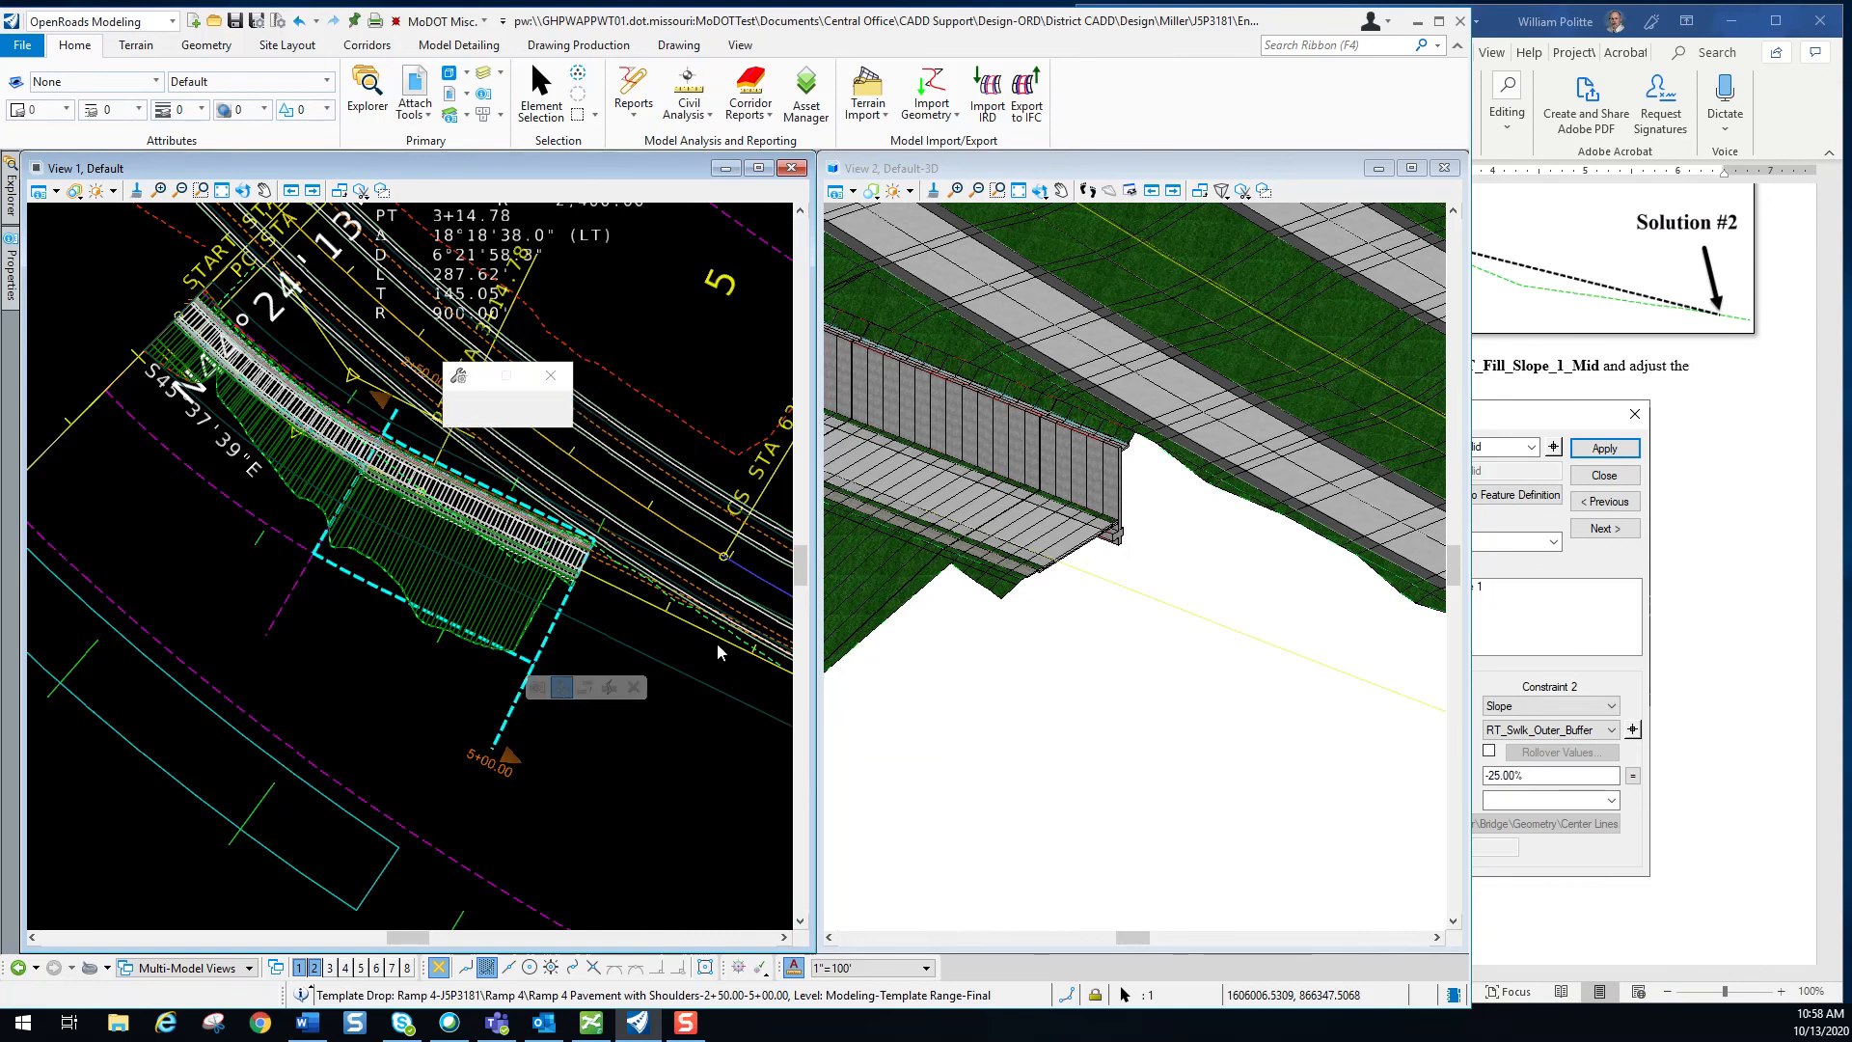
{"action": "scroll", "coordinate": [1025, 569], "scroll_direction": "up", "scroll_amount": 5}
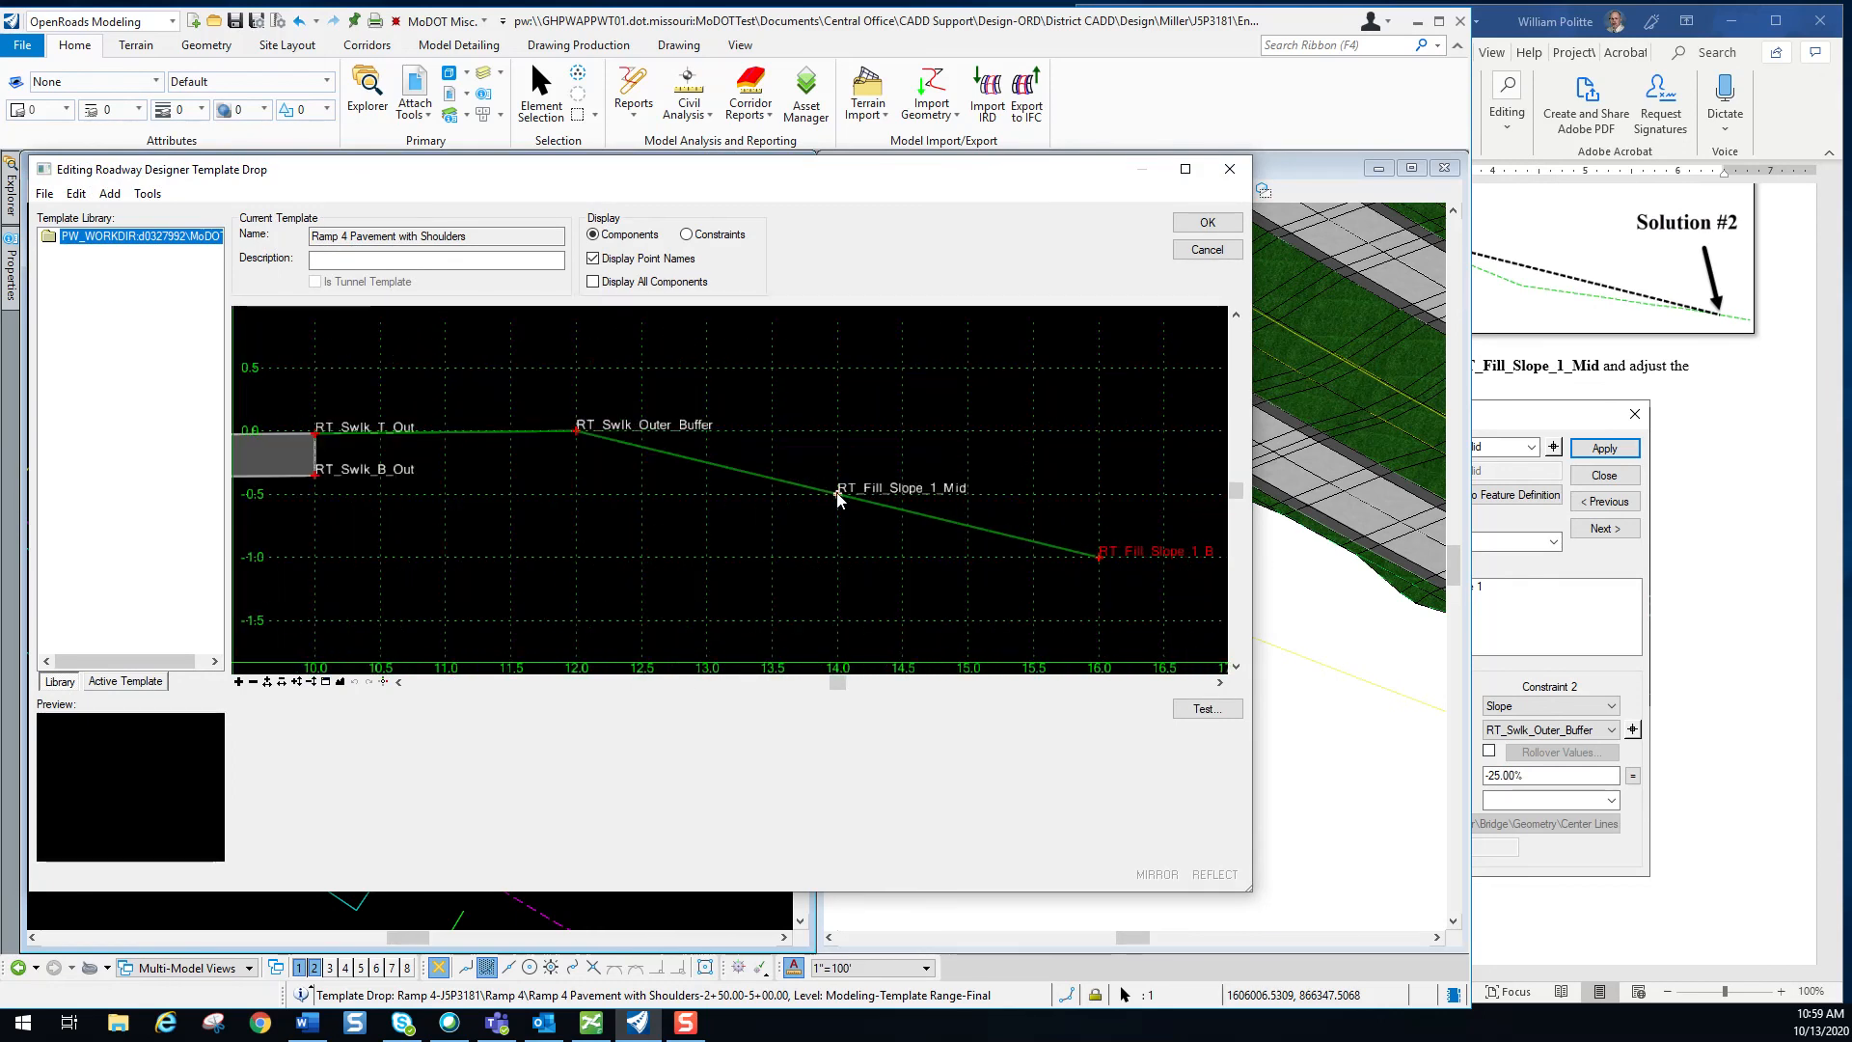
{"action": "double_click", "coordinate": [837, 497]}
{"action": "left_click_drag", "start_coordinate": [425, 472], "coordinate": [470, 396]}
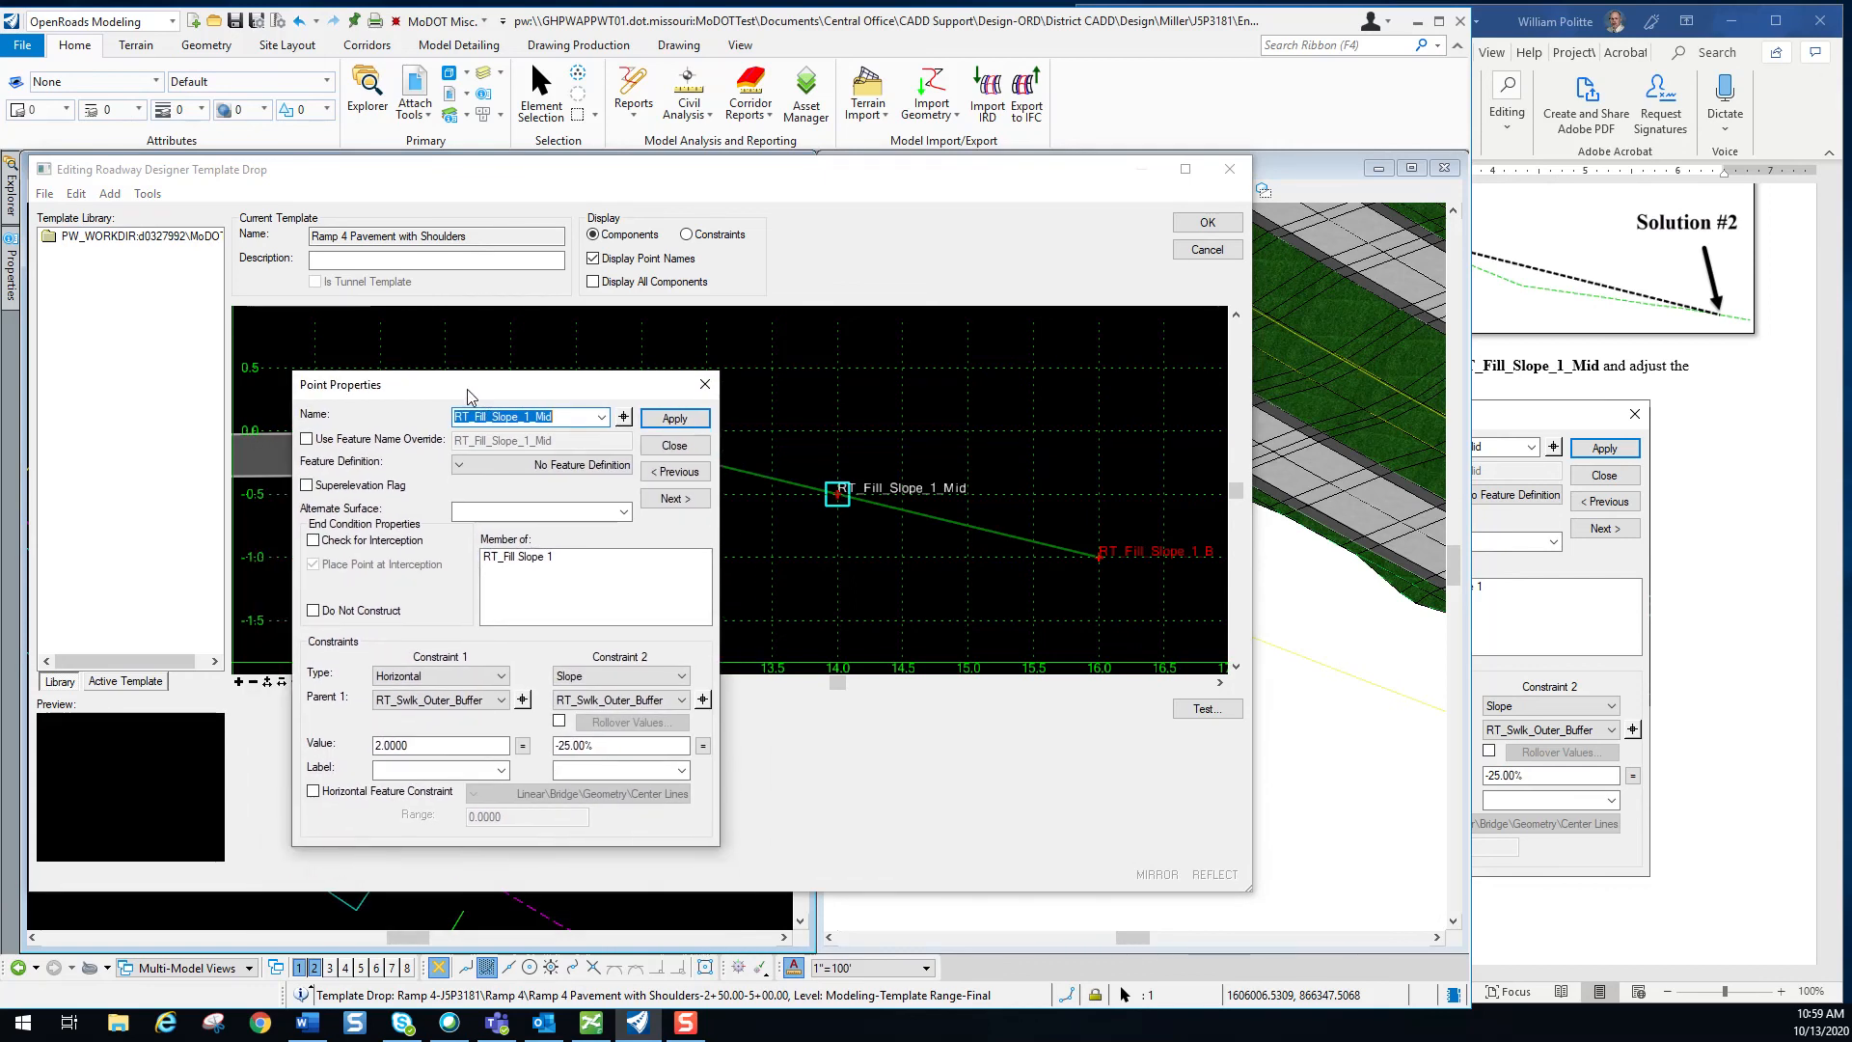
{"action": "double_click", "coordinate": [429, 745]}
{"action": "type", "text": "10"}
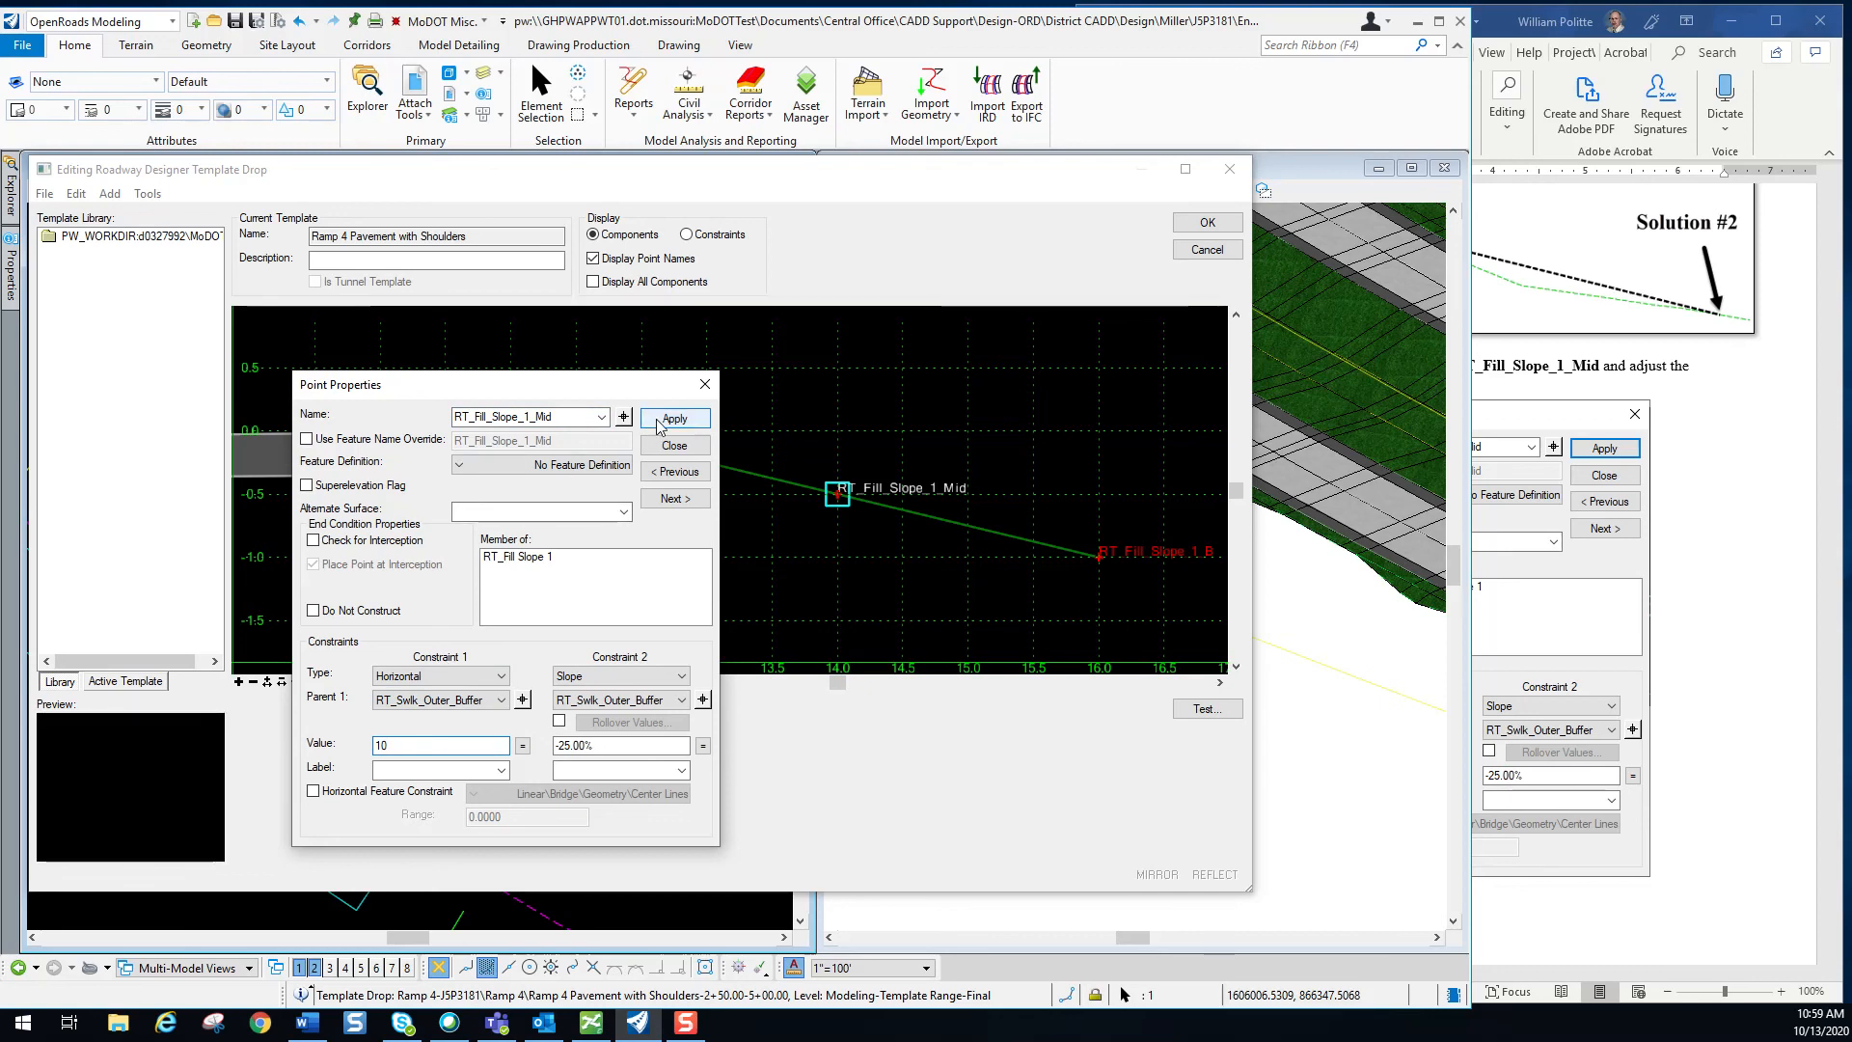
{"action": "left_click_drag", "start_coordinate": [598, 384], "coordinate": [569, 508]}
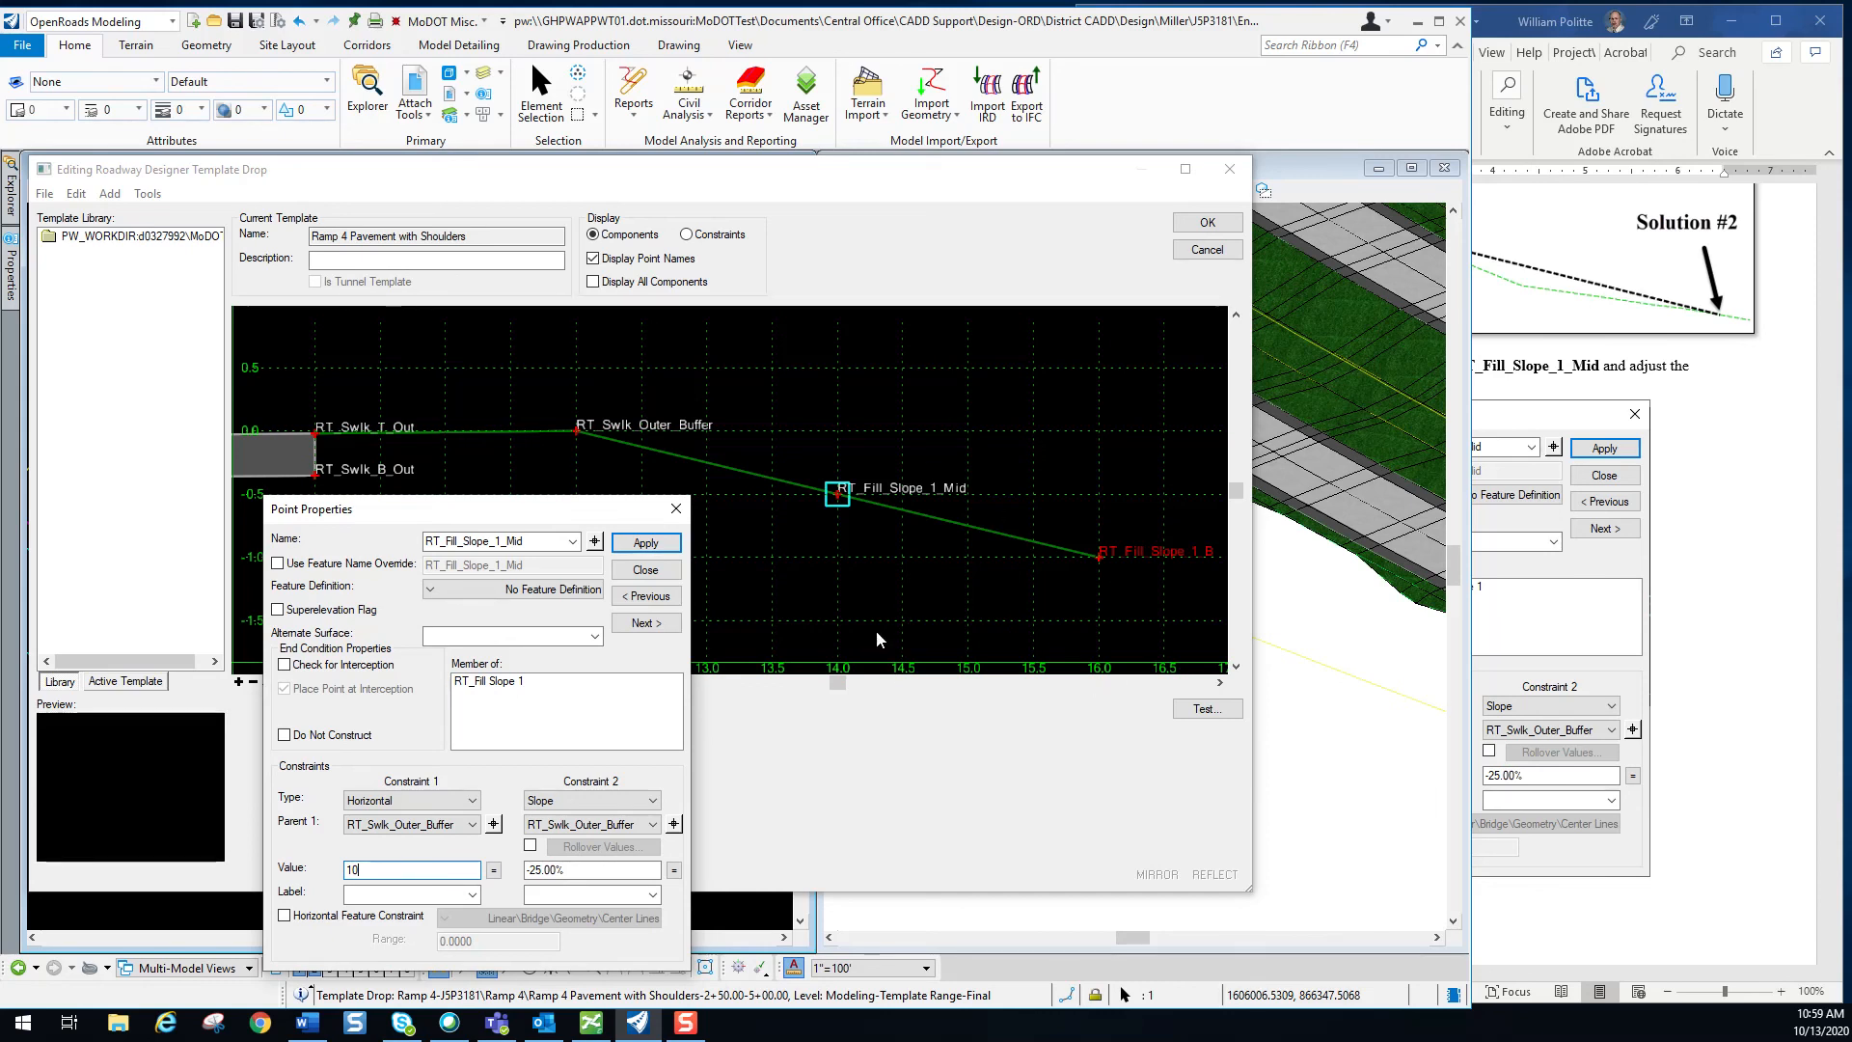
{"action": "left_click", "coordinate": [651, 545]}
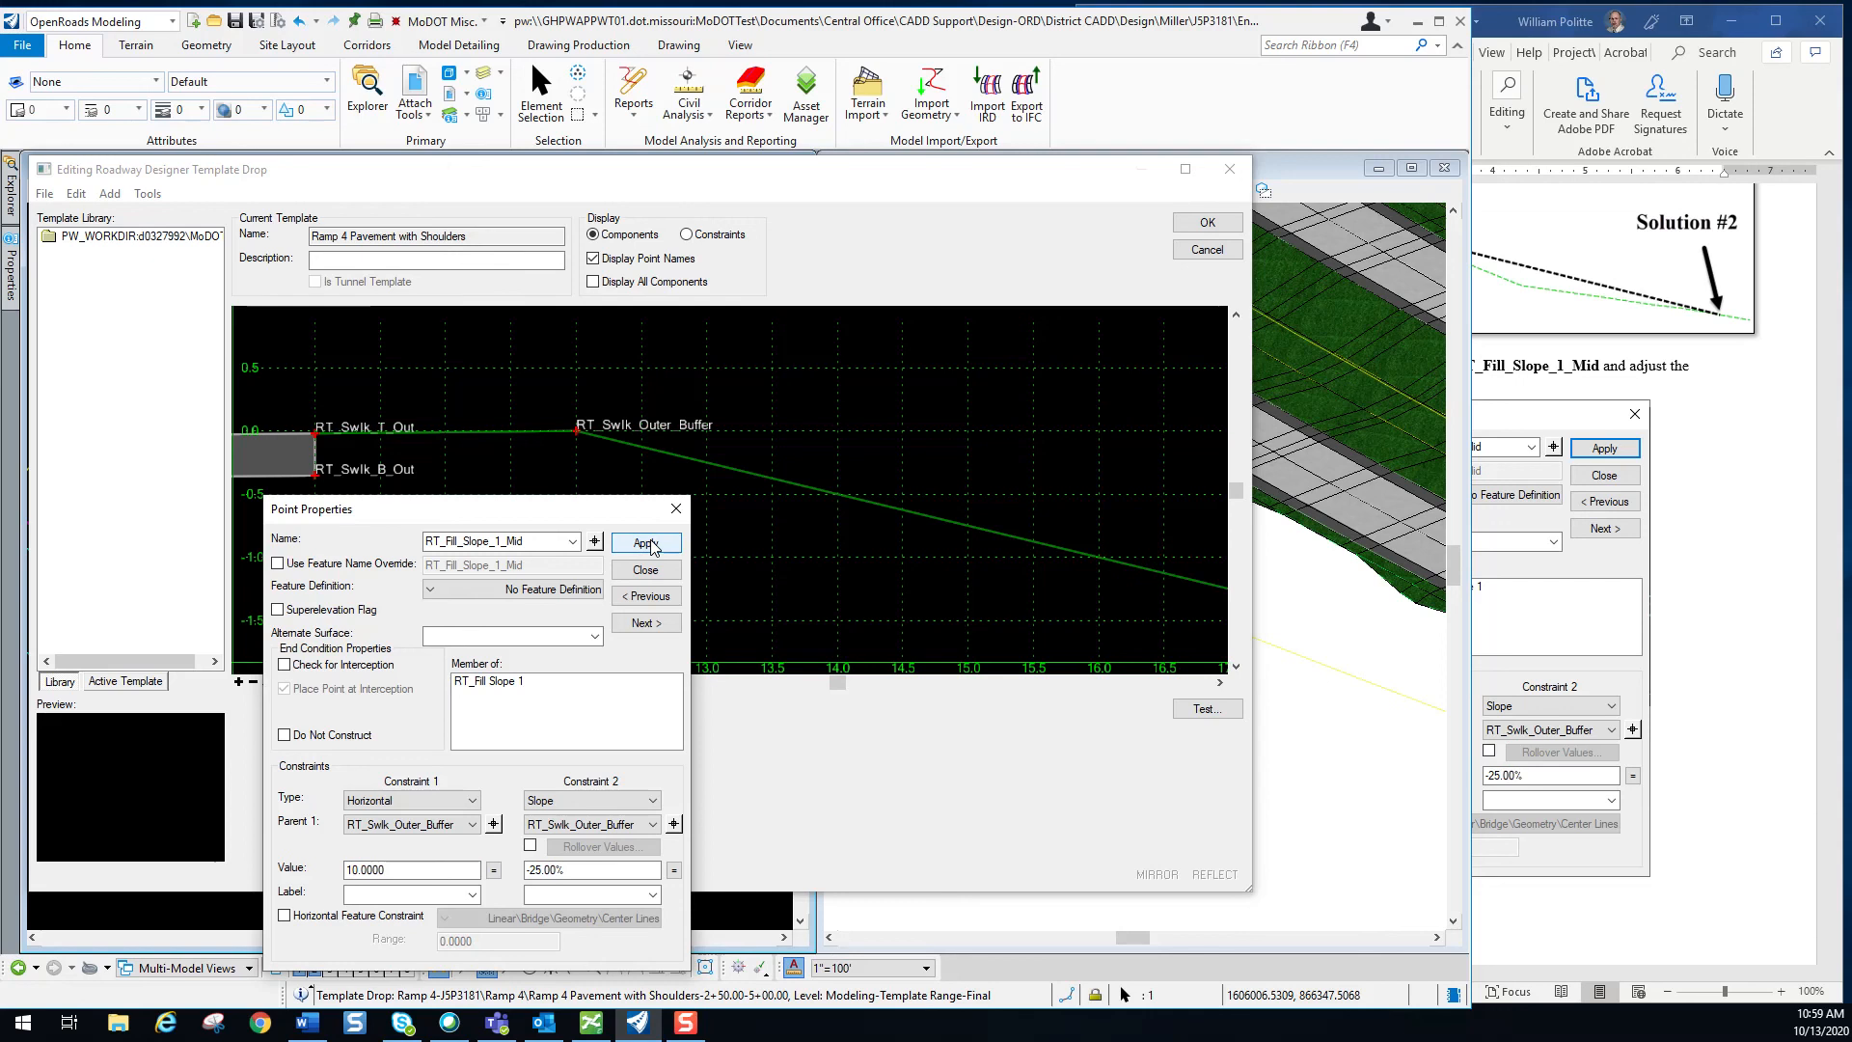
{"action": "left_click", "coordinate": [645, 570]}
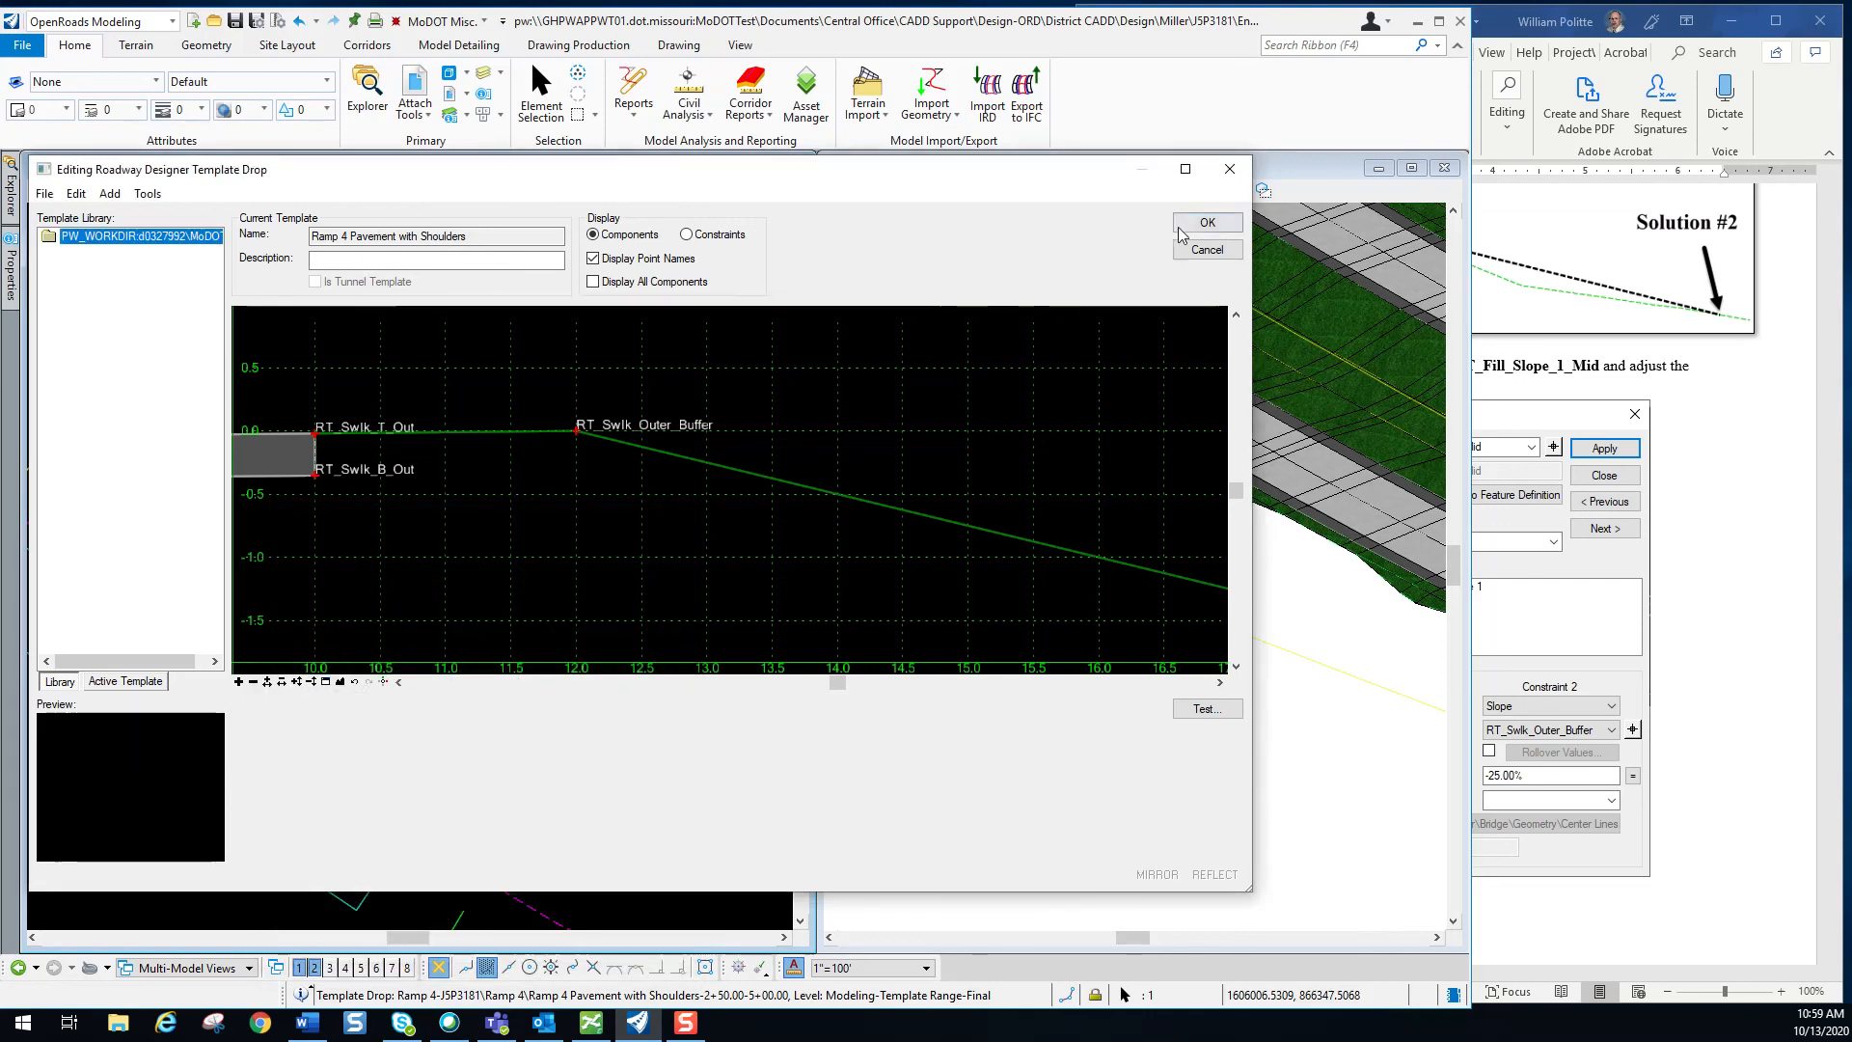
Save the Ramp 4 template drop changes and inspect the updated fill slope at the ramp's end in the 3D view.
{"action": "left_click", "coordinate": [1207, 222]}
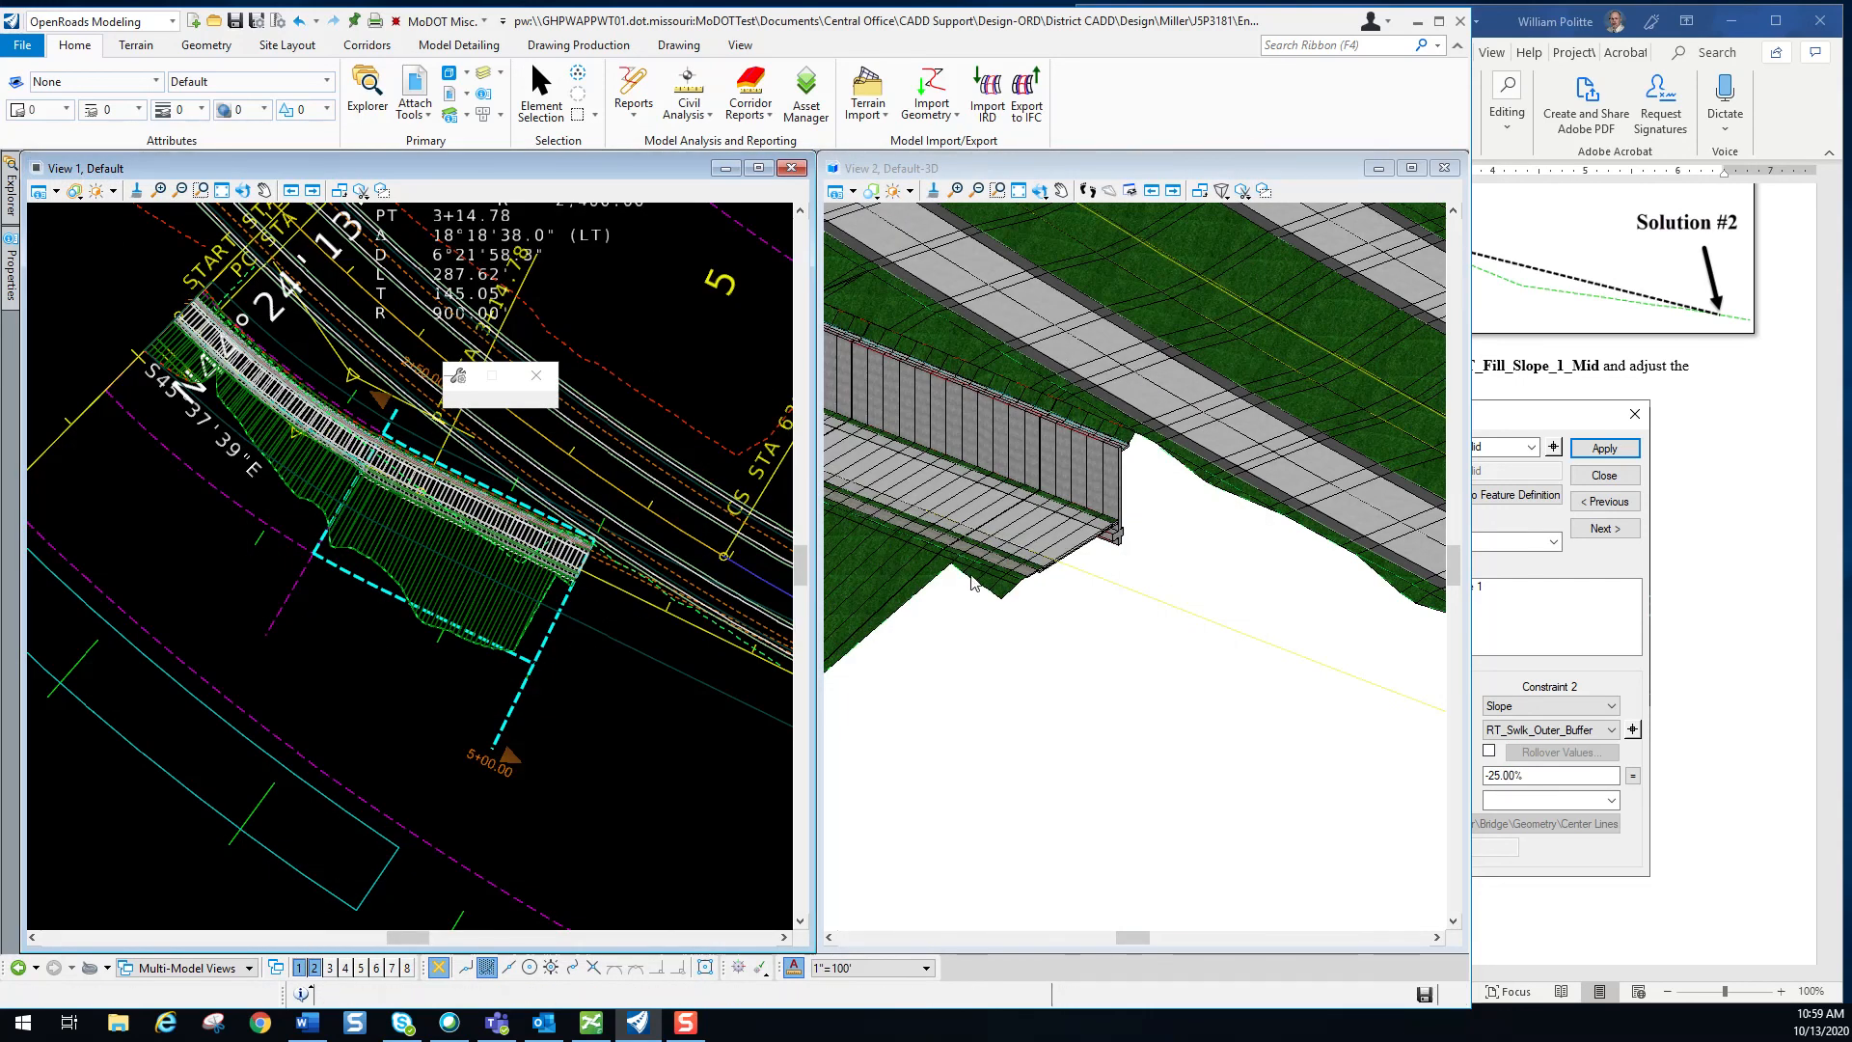
{"action": "scroll", "coordinate": [1062, 574], "scroll_direction": "down", "scroll_amount": 2}
{"action": "scroll", "coordinate": [1028, 576], "scroll_direction": "up", "scroll_amount": 2}
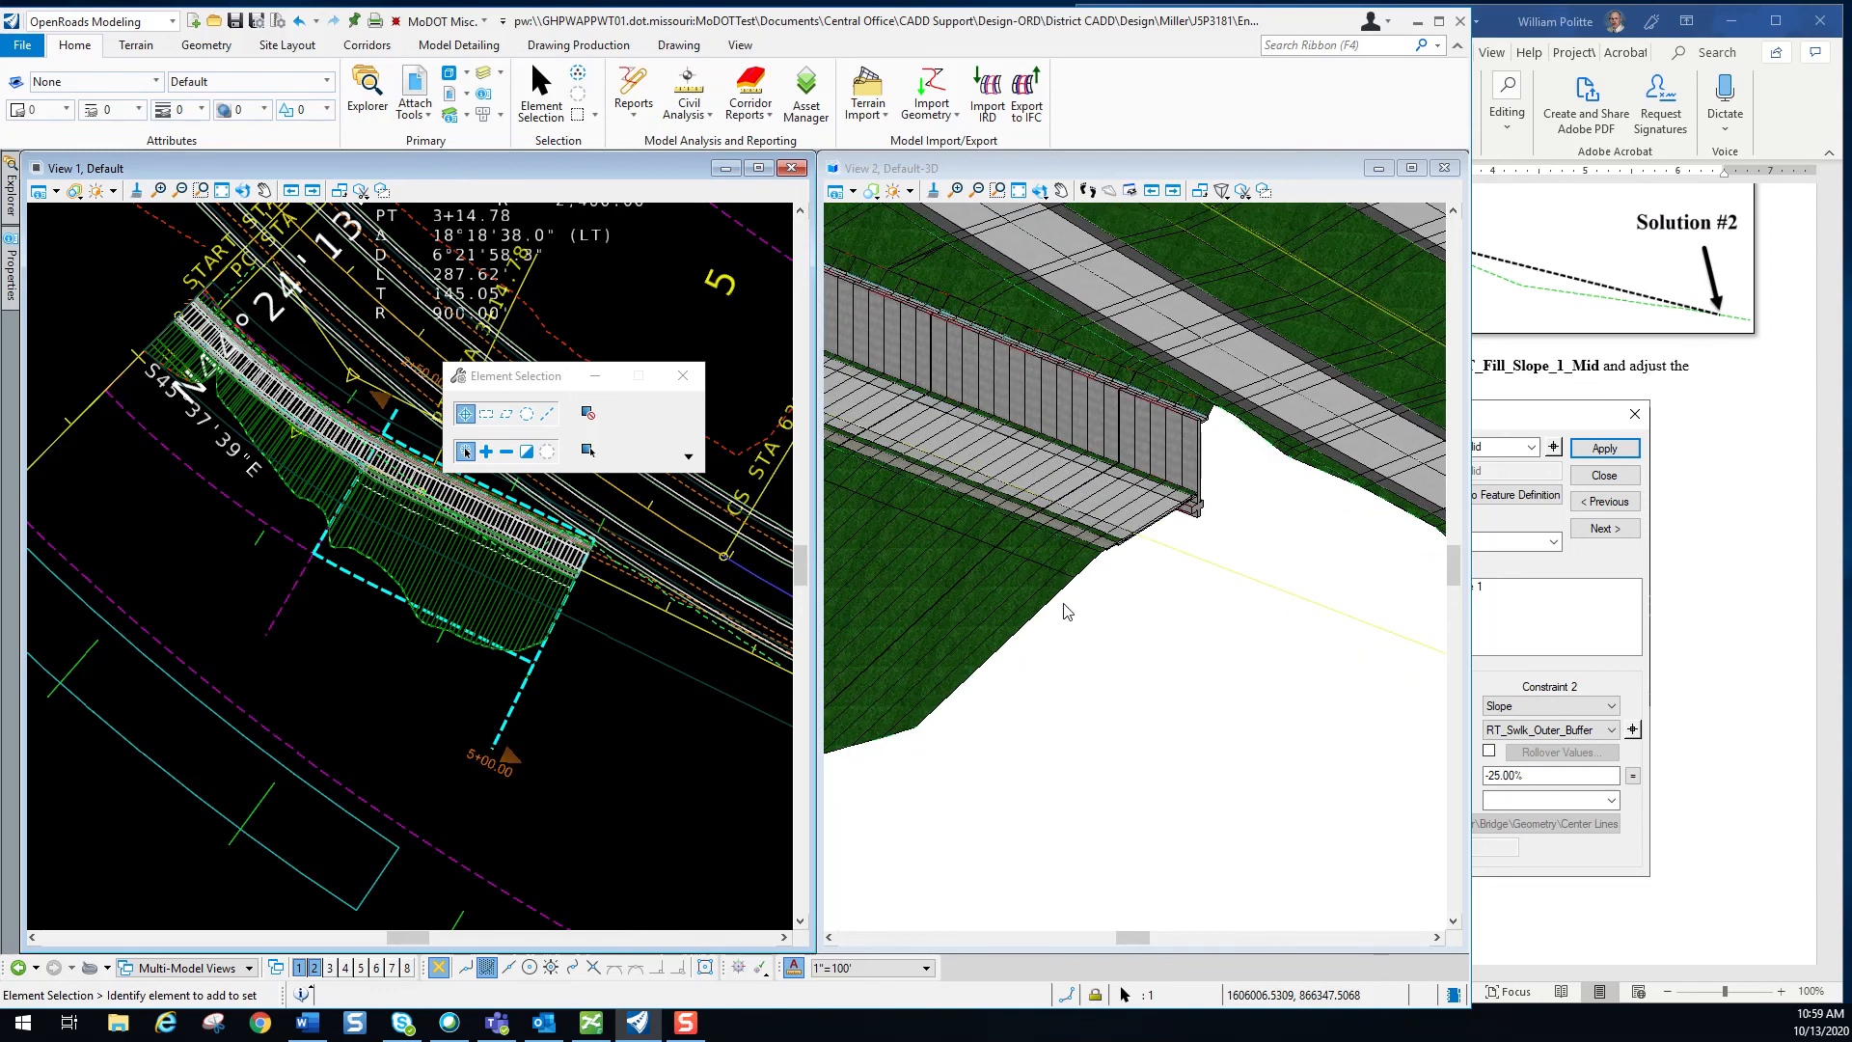
{"action": "scroll", "coordinate": [1064, 605], "scroll_direction": "down", "scroll_amount": 1}
{"action": "scroll", "coordinate": [993, 617], "scroll_direction": "down", "scroll_amount": 1}
Read instruction 16 in the Word manual and compare its picture with the Ramp 4 fill slope in the 3D model.
{"action": "left_click", "coordinate": [1742, 595]}
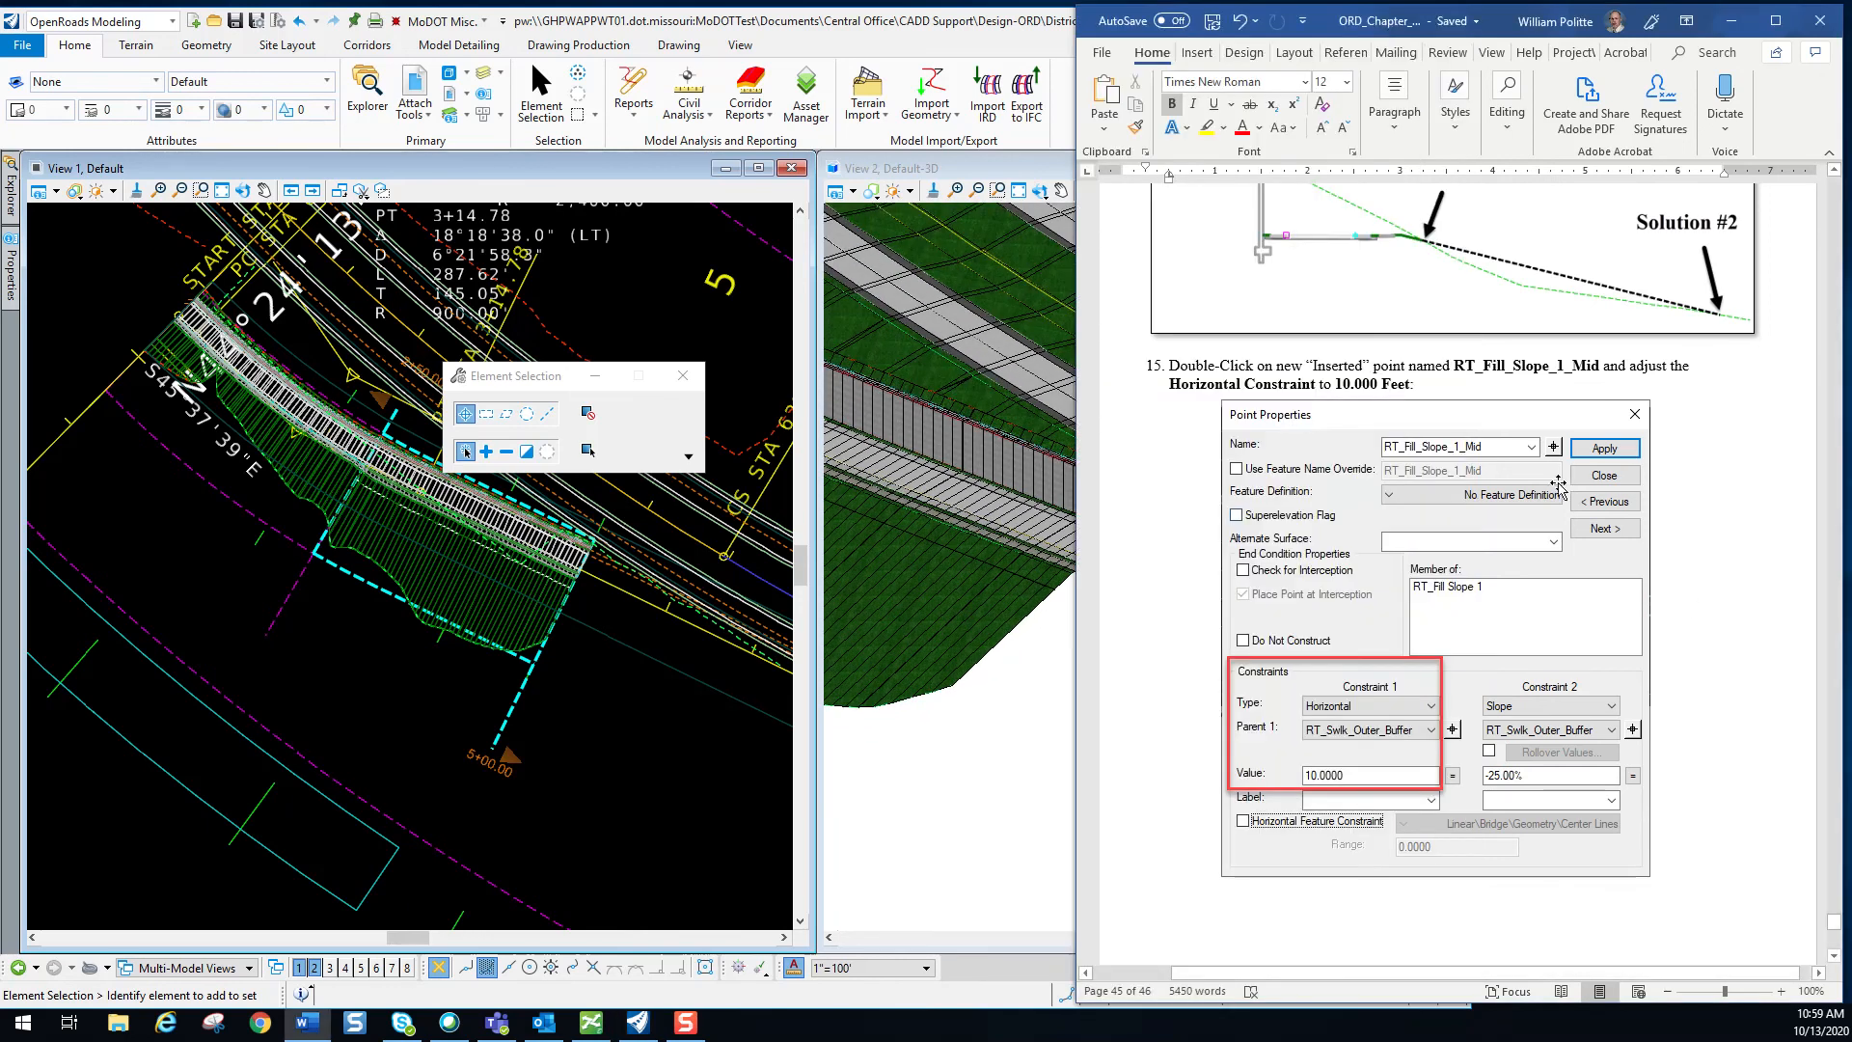
{"action": "scroll", "coordinate": [1555, 490], "scroll_direction": "down", "scroll_amount": 10}
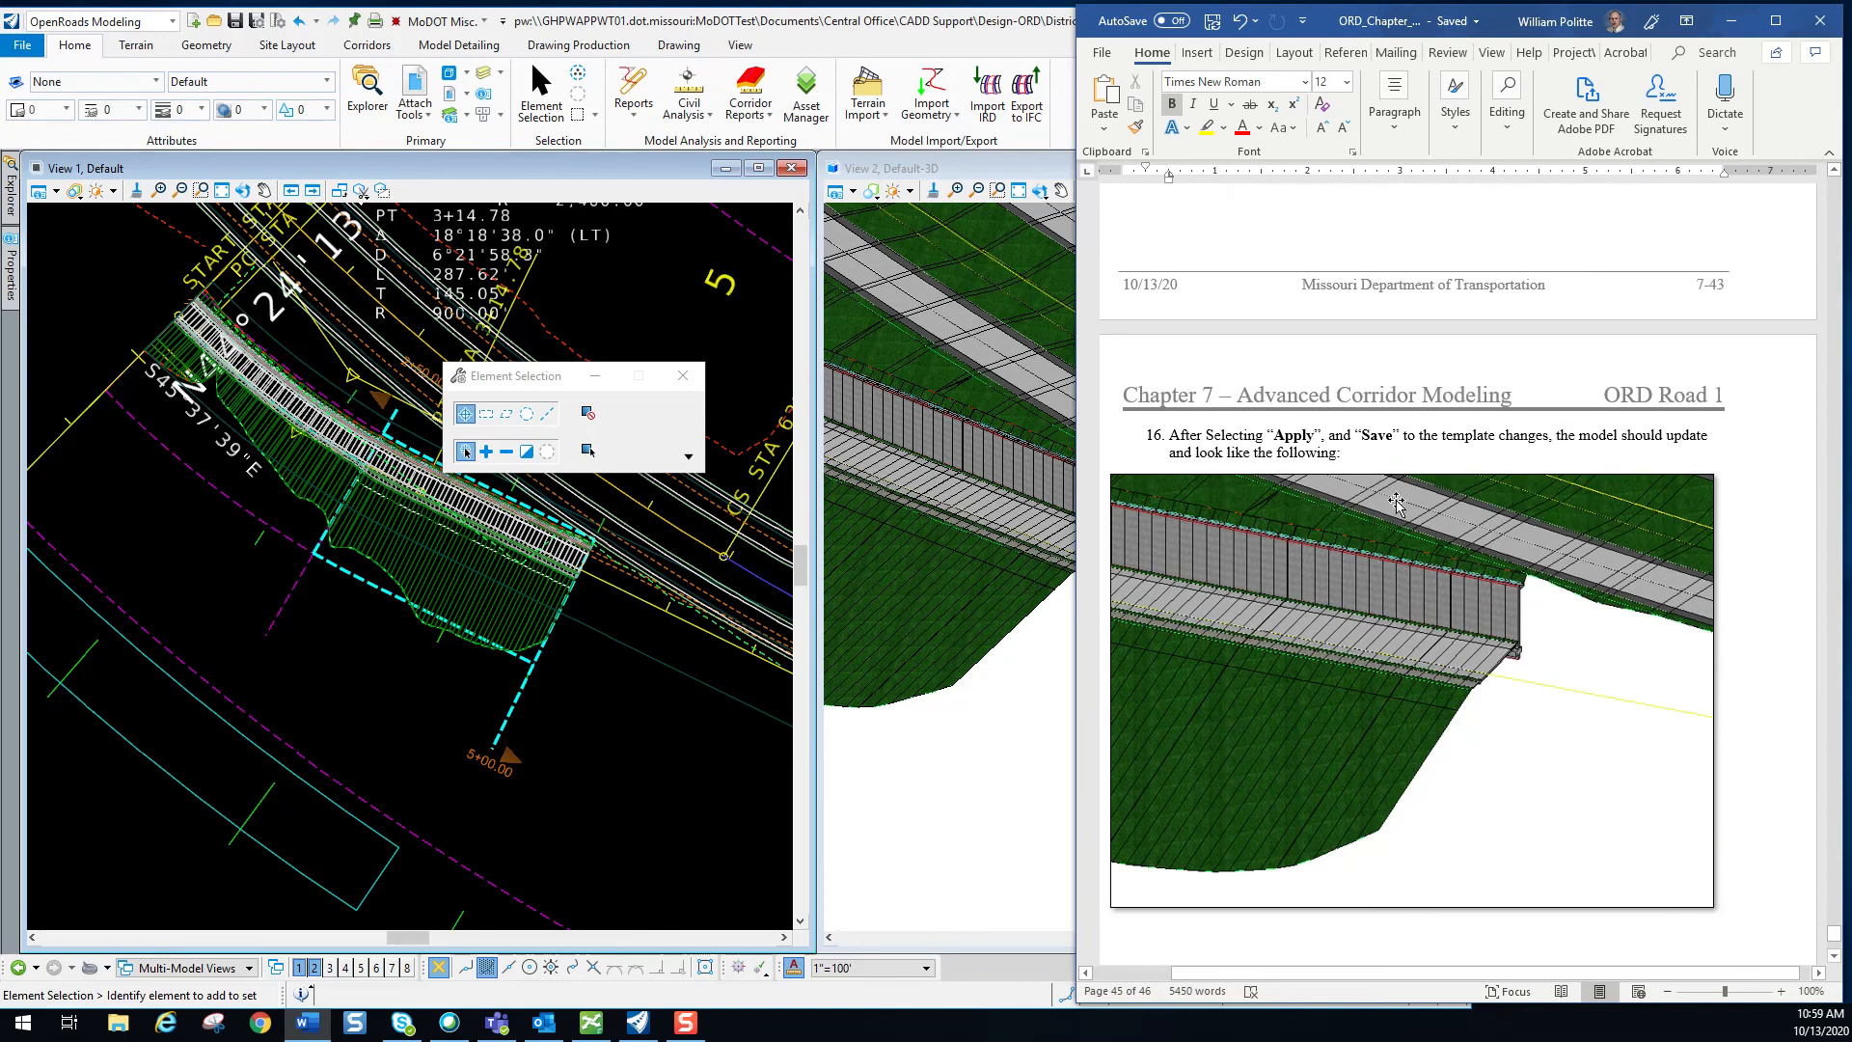
{"action": "scroll", "coordinate": [1283, 459], "scroll_direction": "down", "scroll_amount": 3}
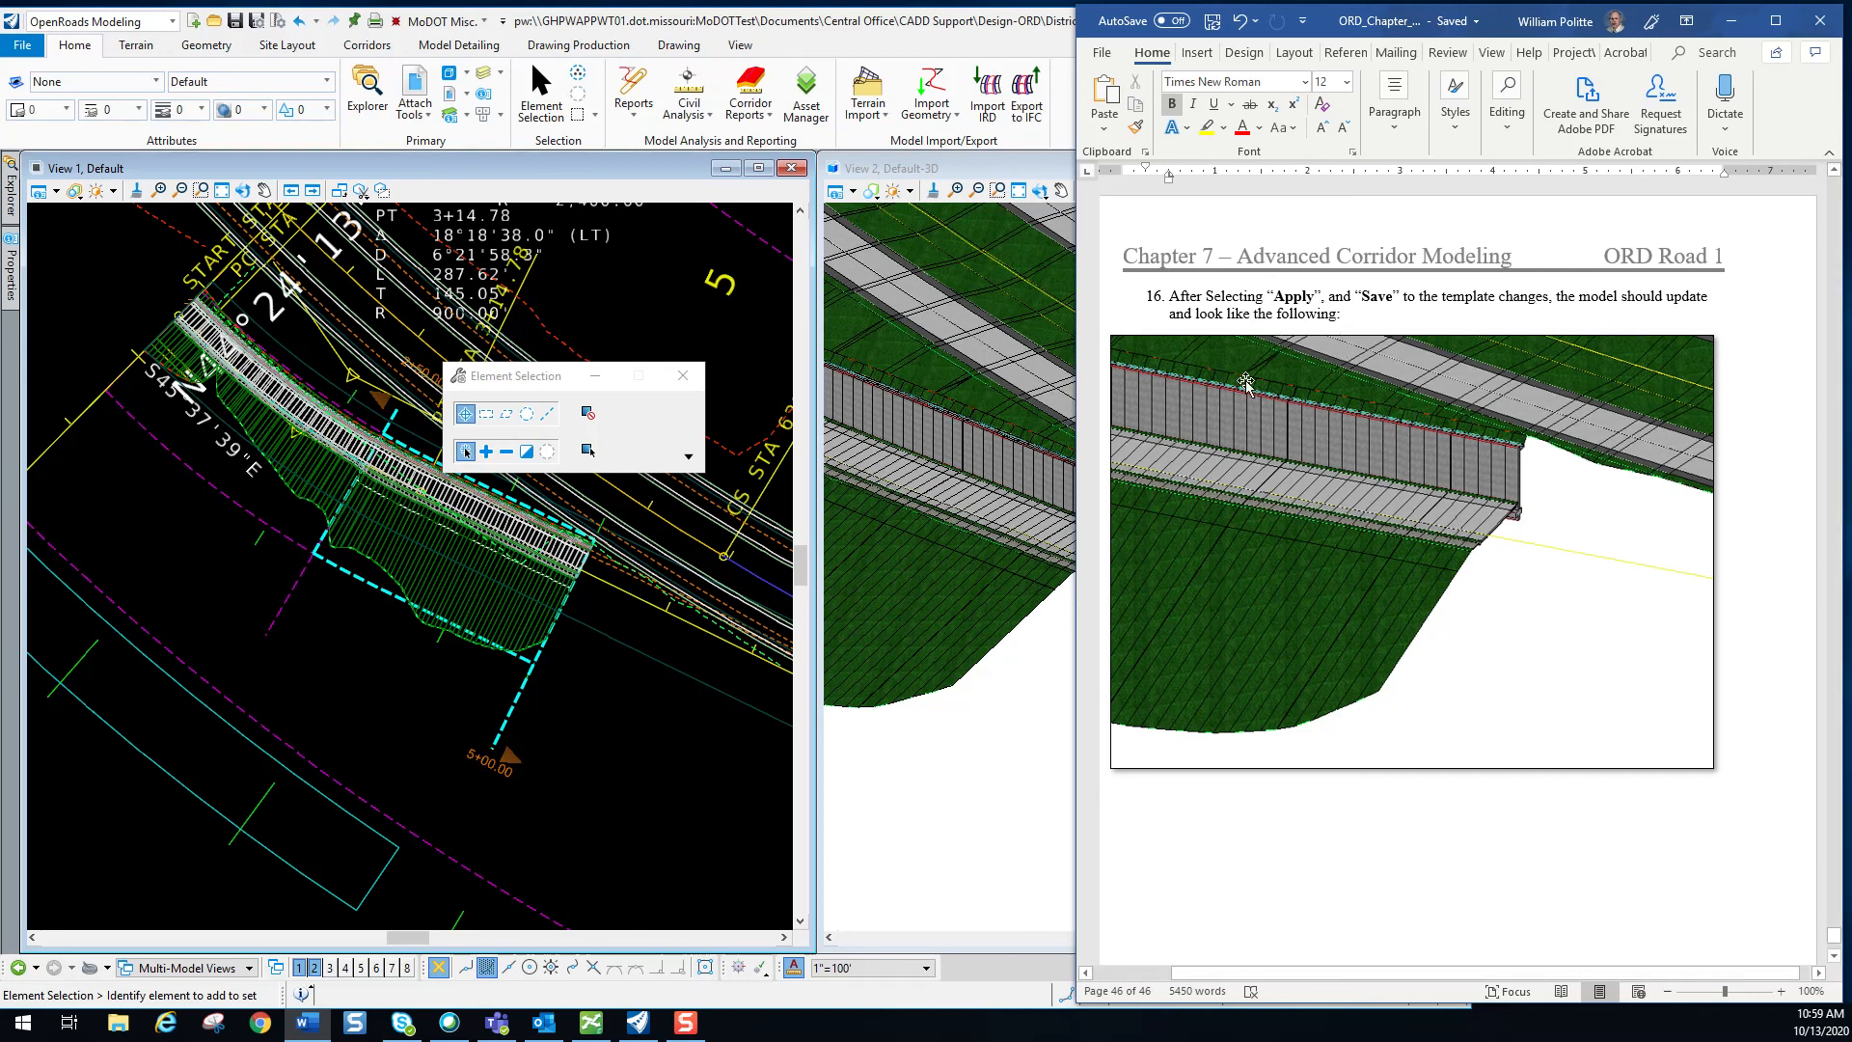
{"action": "scroll", "coordinate": [918, 600], "scroll_direction": "down", "scroll_amount": 2}
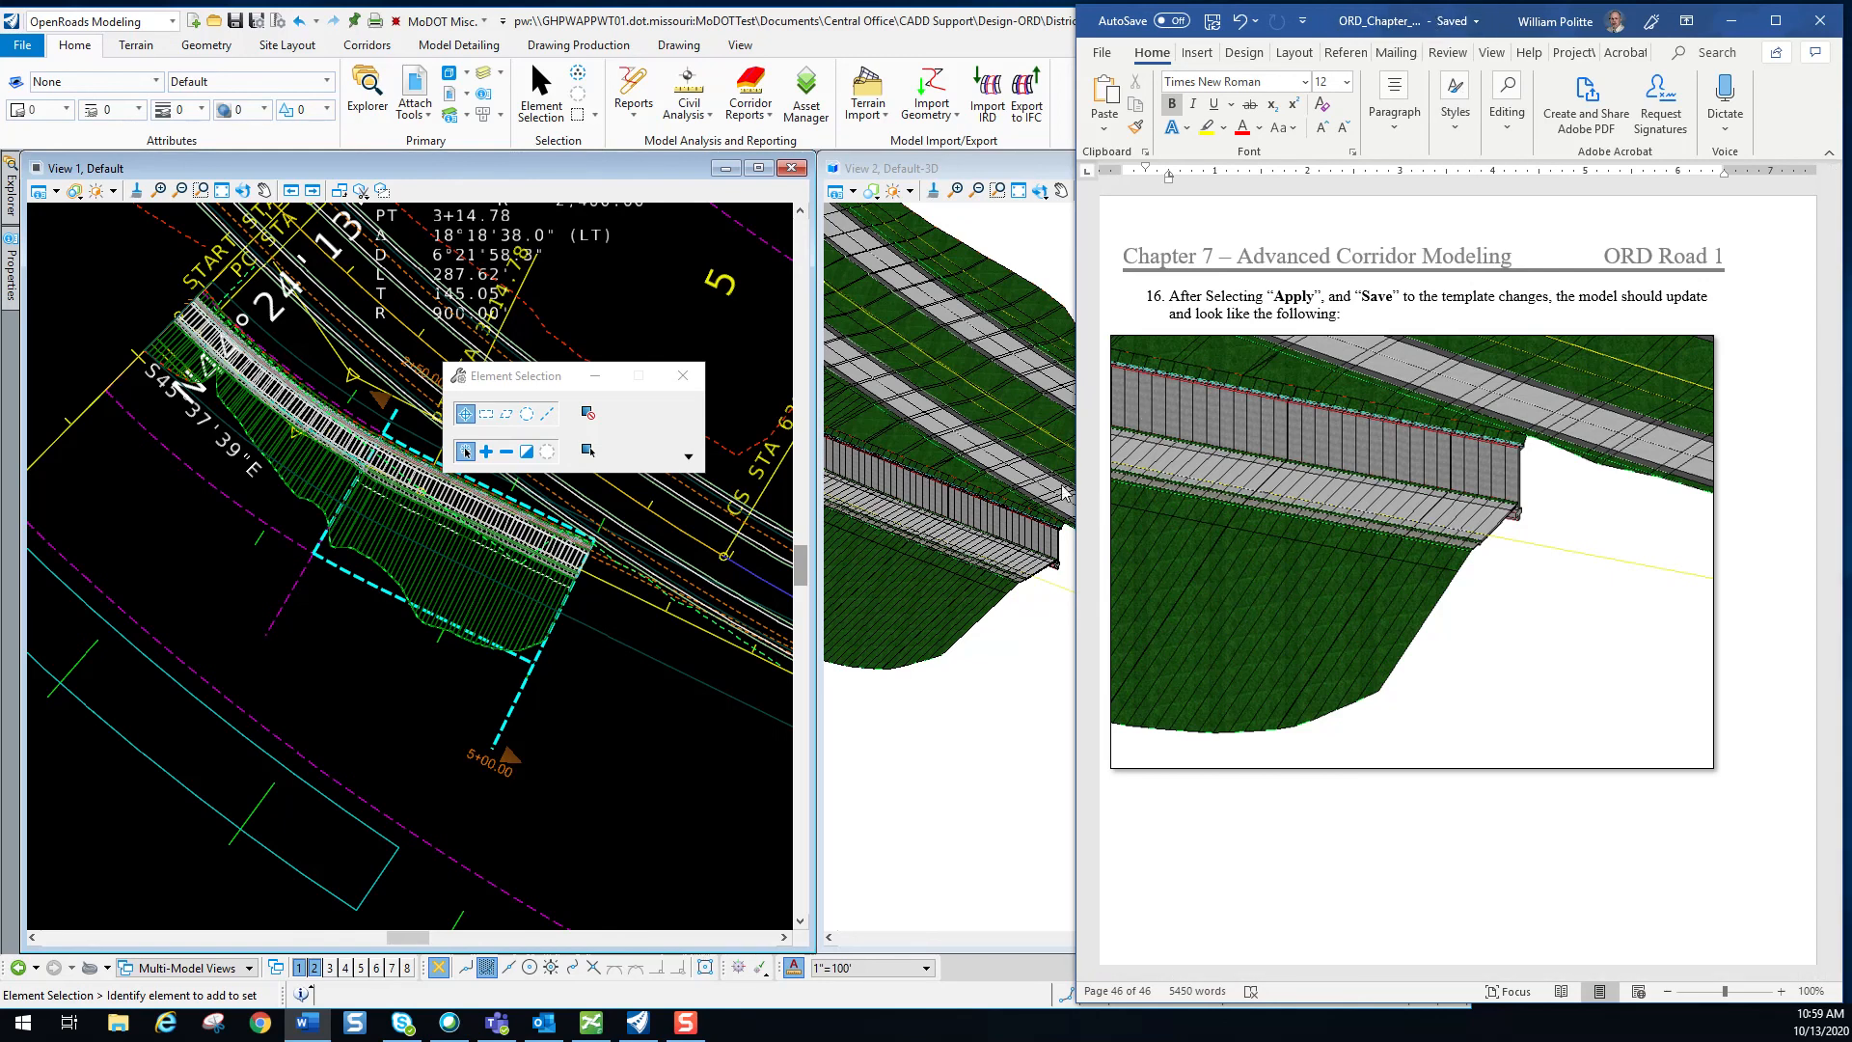
{"action": "scroll", "coordinate": [958, 542], "scroll_direction": "down", "scroll_amount": 1}
{"action": "scroll", "coordinate": [1053, 534], "scroll_direction": "up", "scroll_amount": 2}
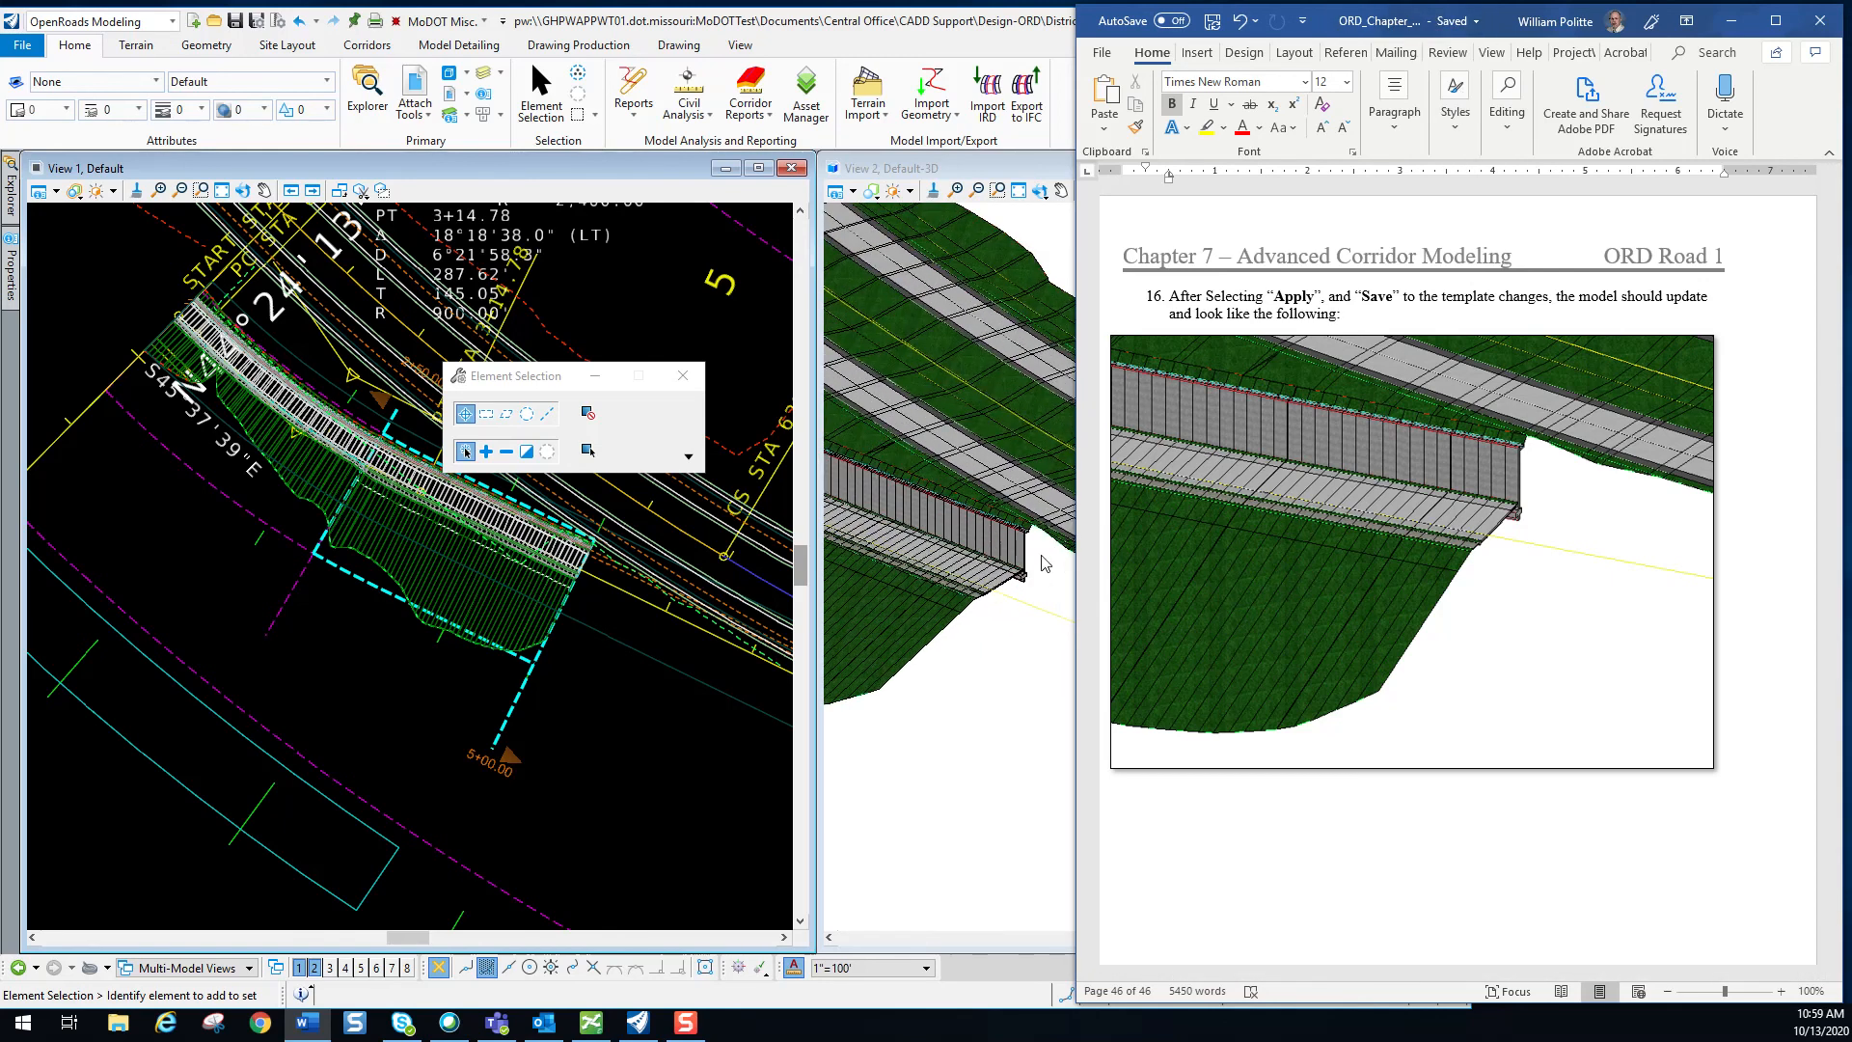